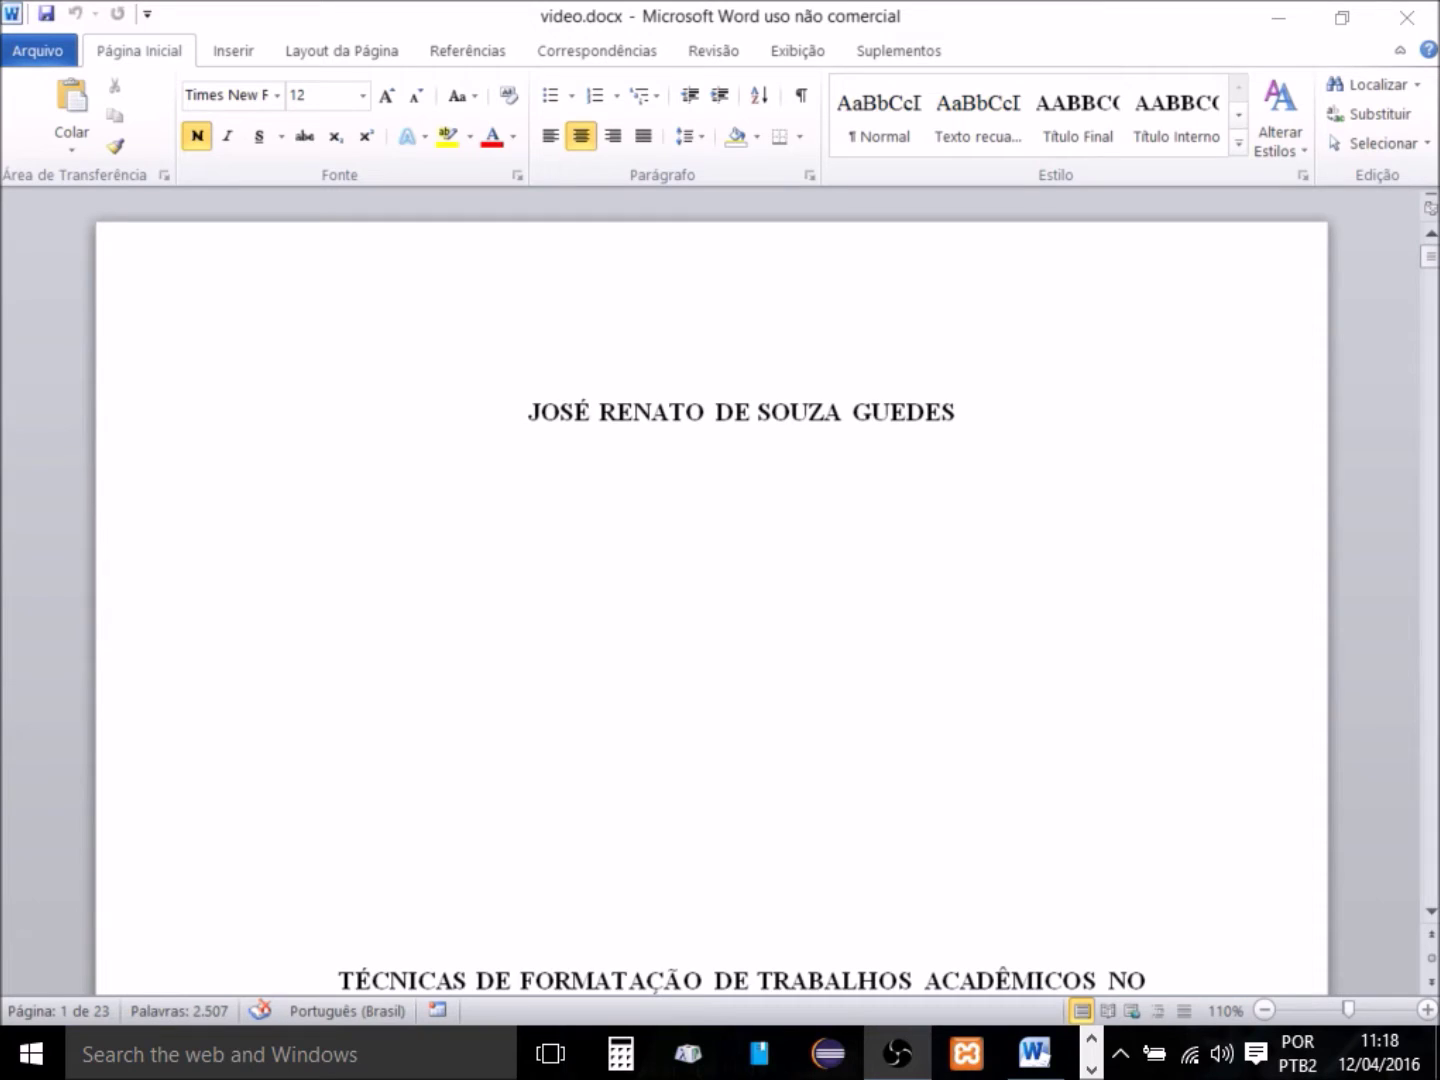
Modify the Ênfase Sutil style so that it is not added to the Quick Styles list (Adicionar à lista de Estilos Rápidos off).
left_click(1210, 270)
left_click(1236, 146)
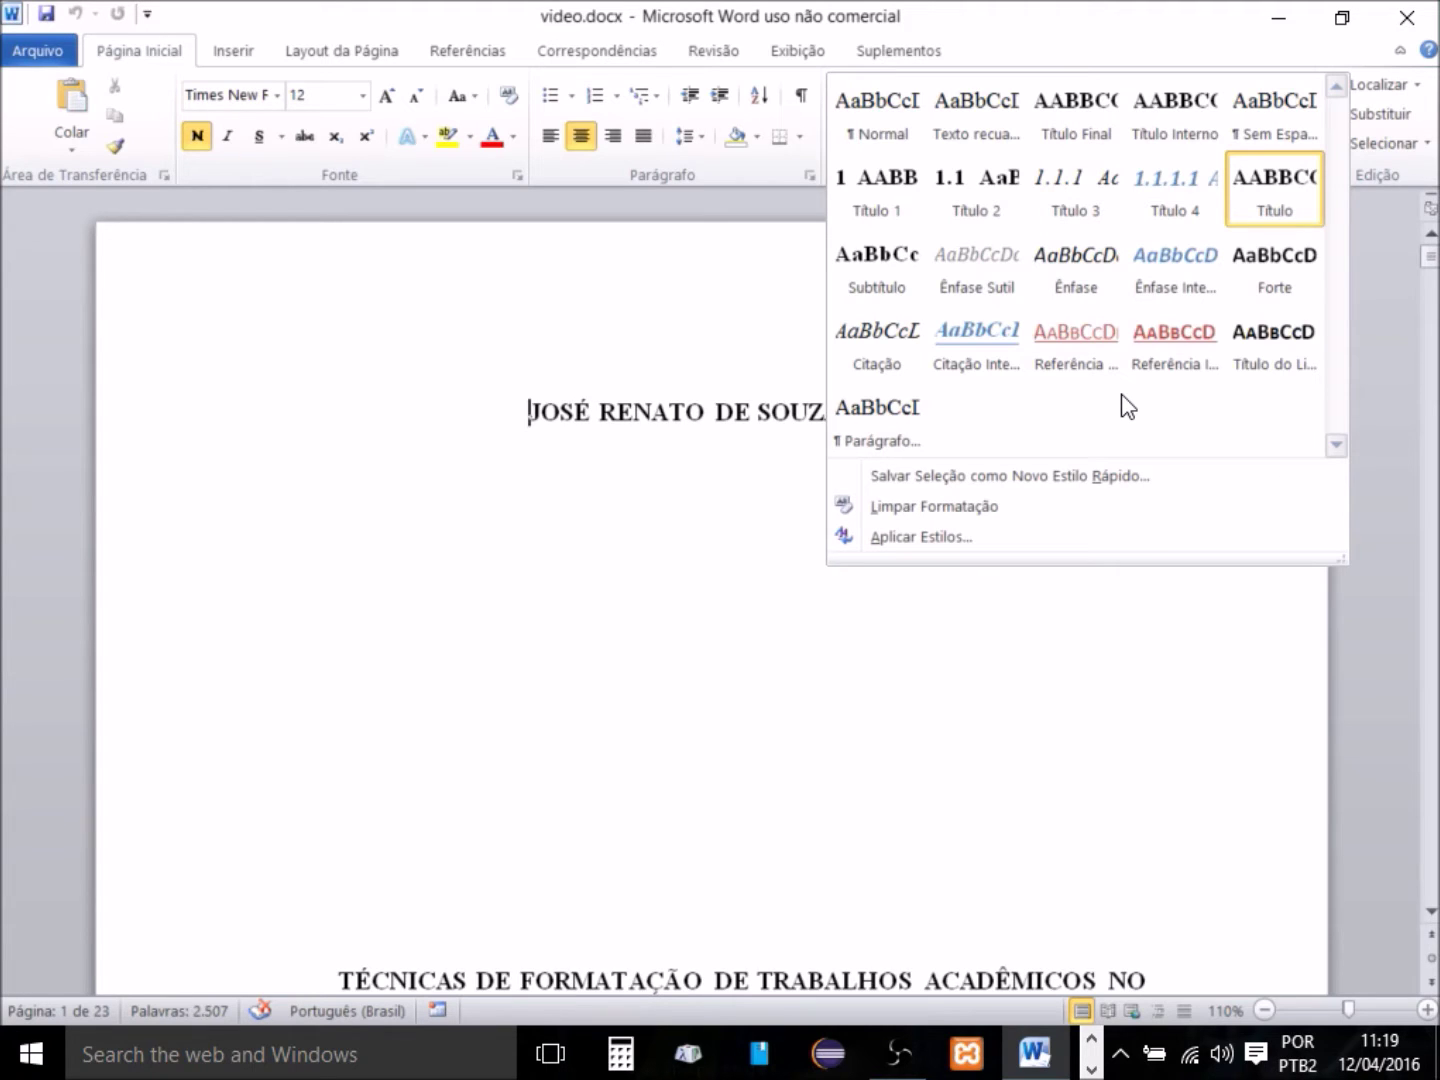
right_click(950, 281)
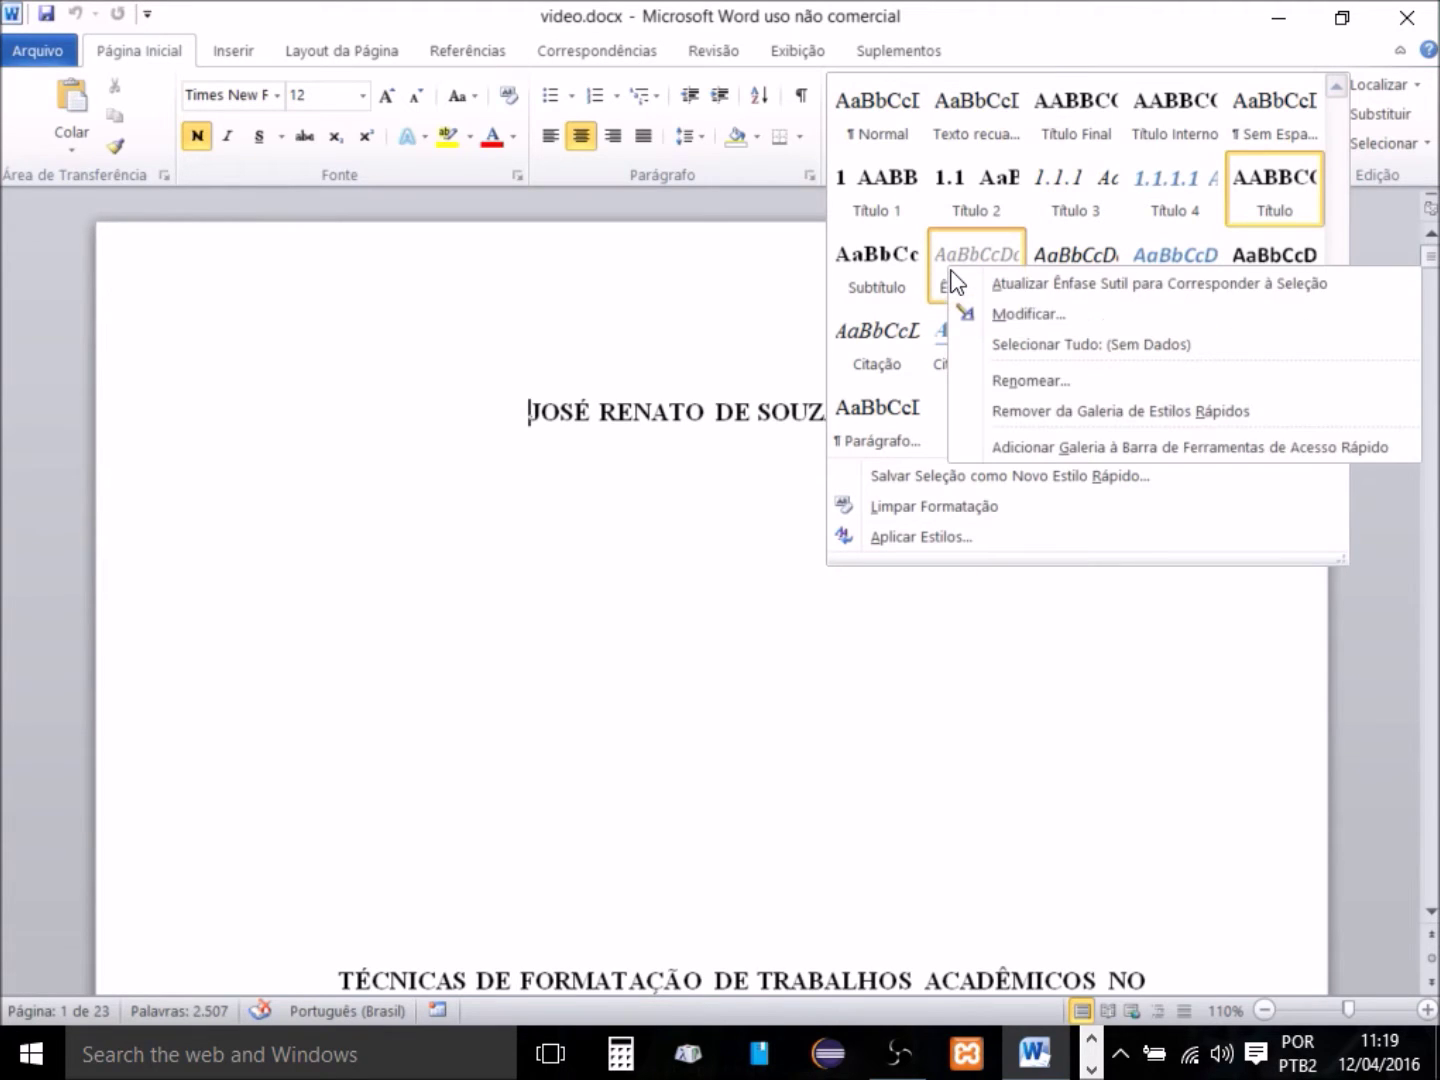
left_click(1021, 310)
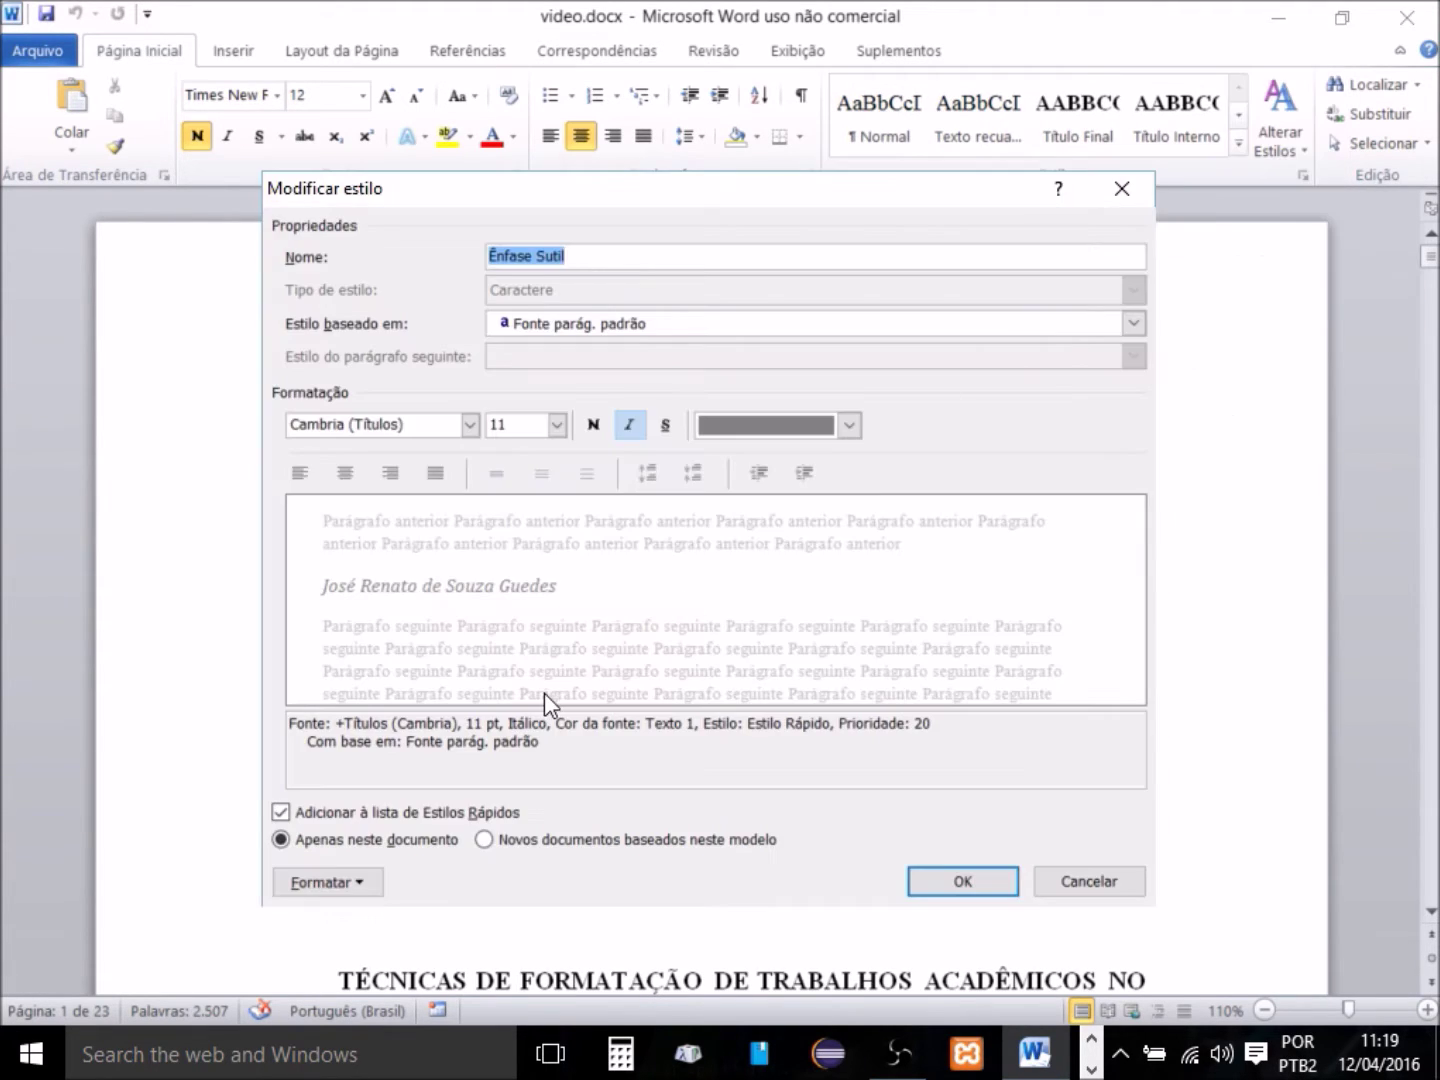
left_click(281, 812)
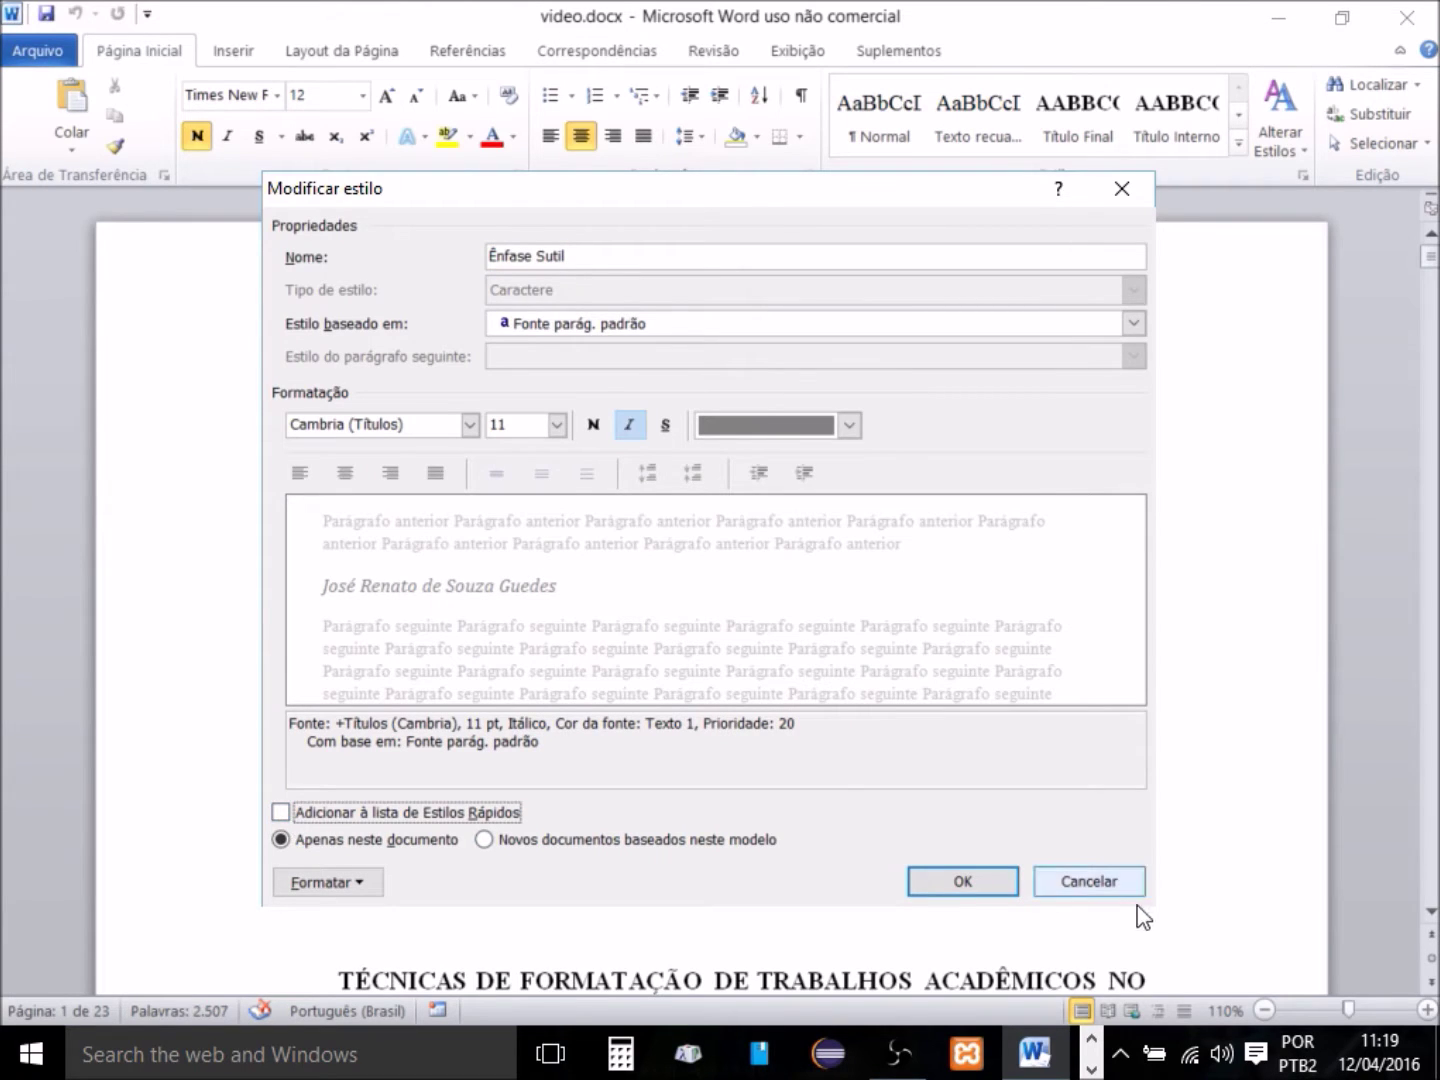
left_click(966, 881)
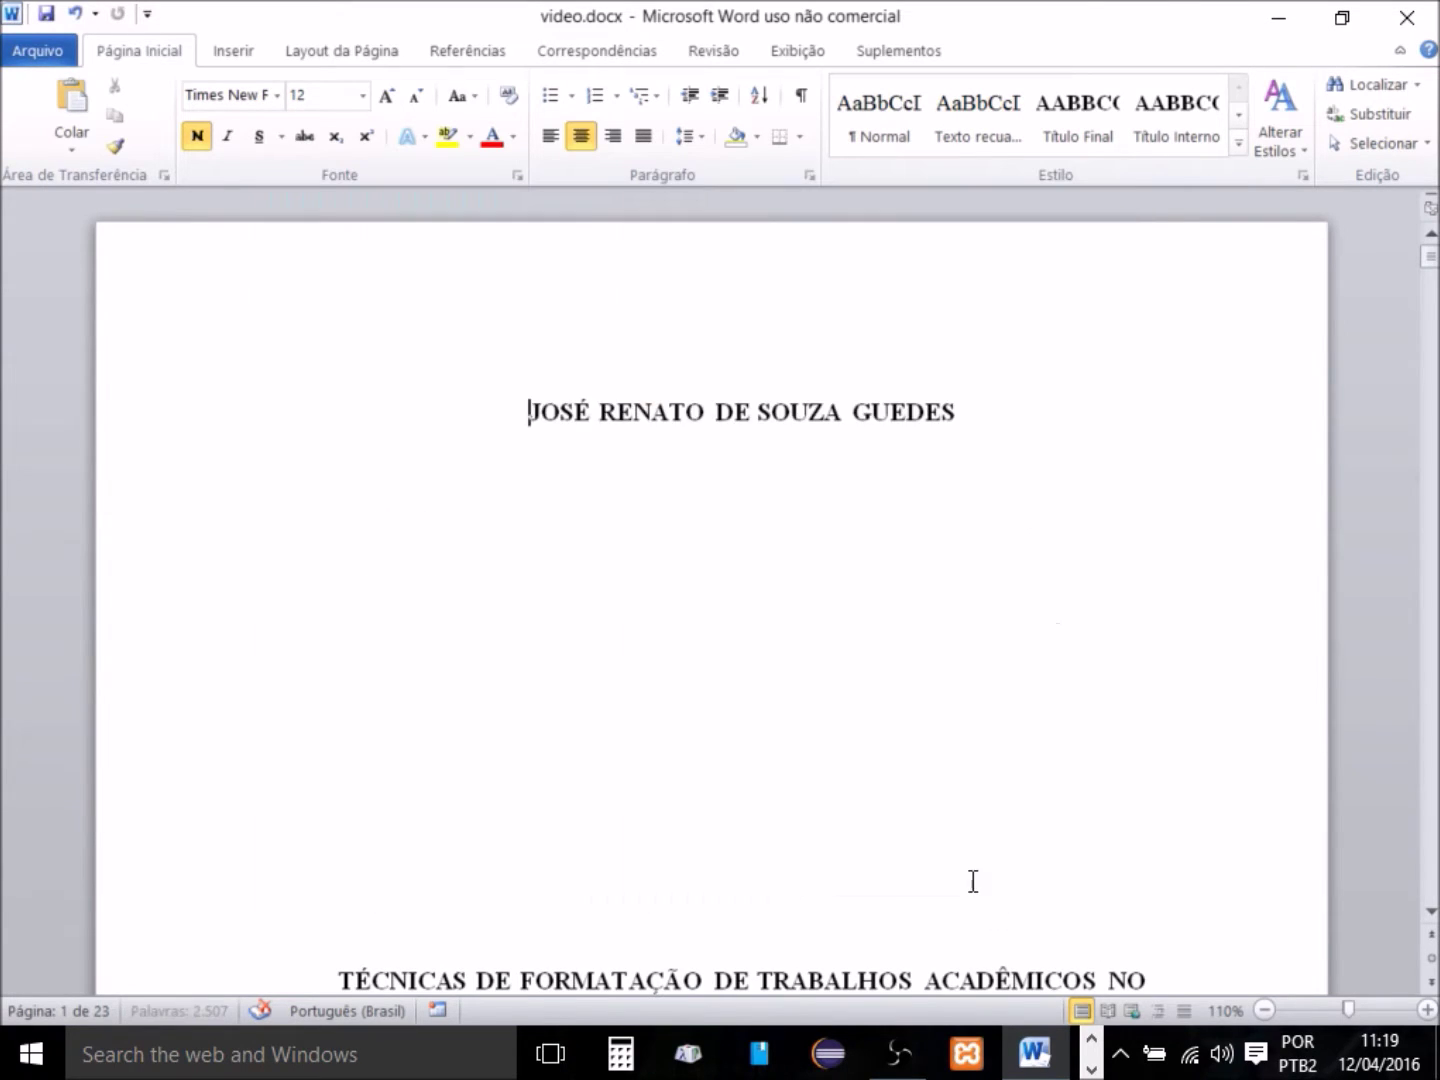
Modify the Ênfase style, turning off its option to be added to the Quick Styles list.
left_click(1237, 149)
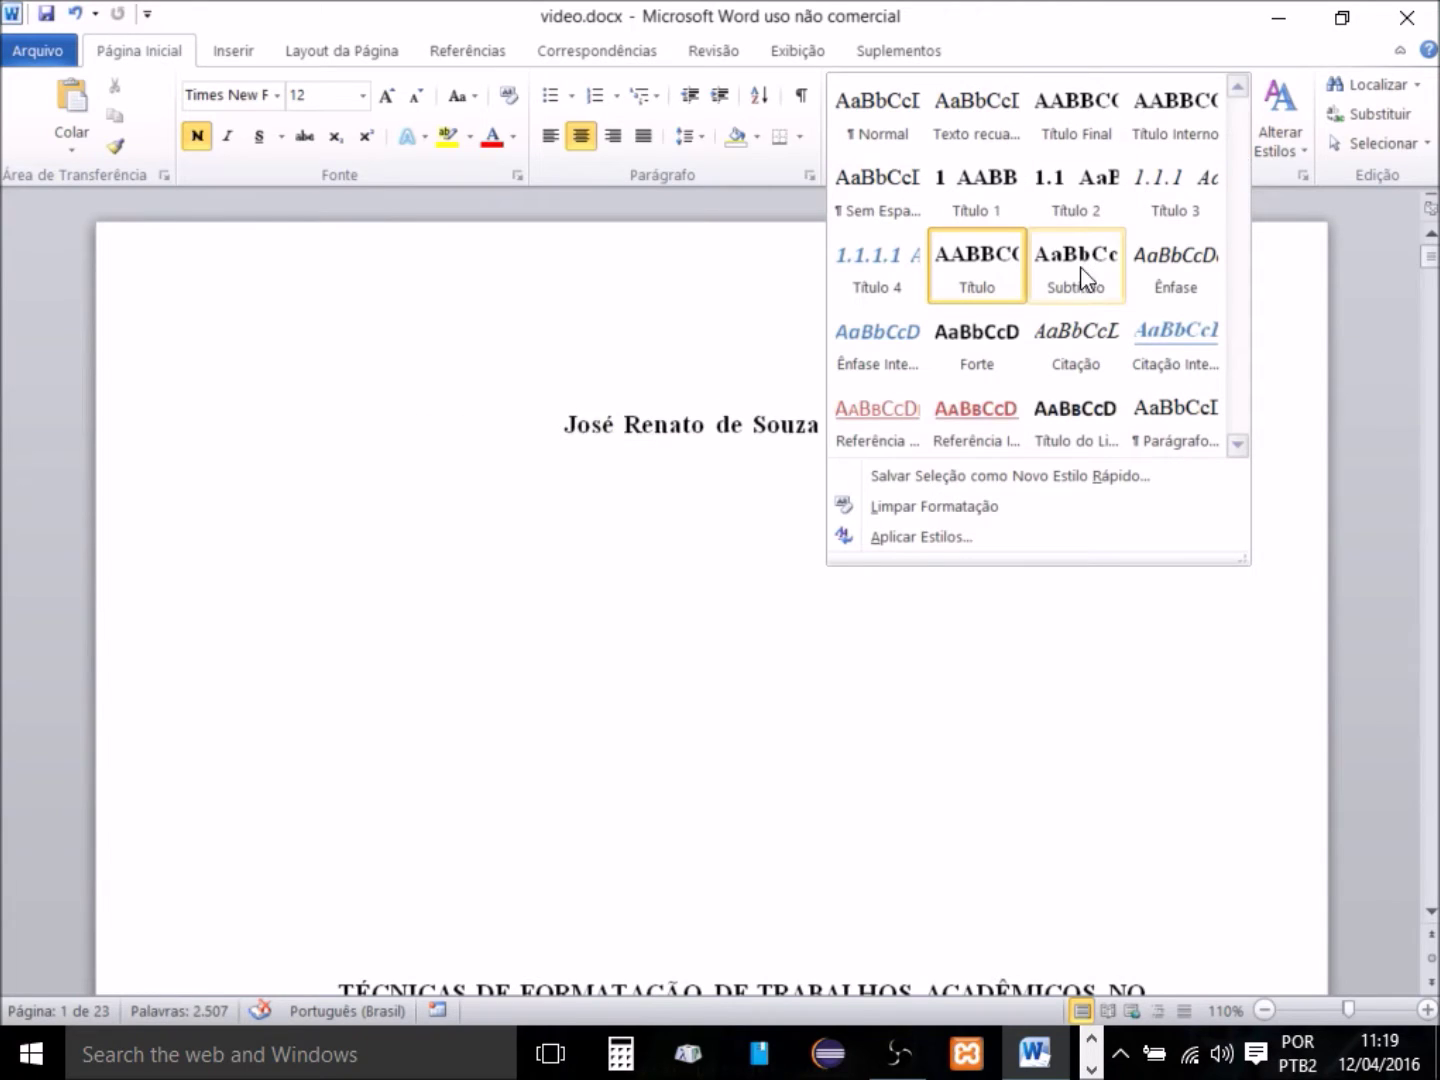
right_click(1176, 286)
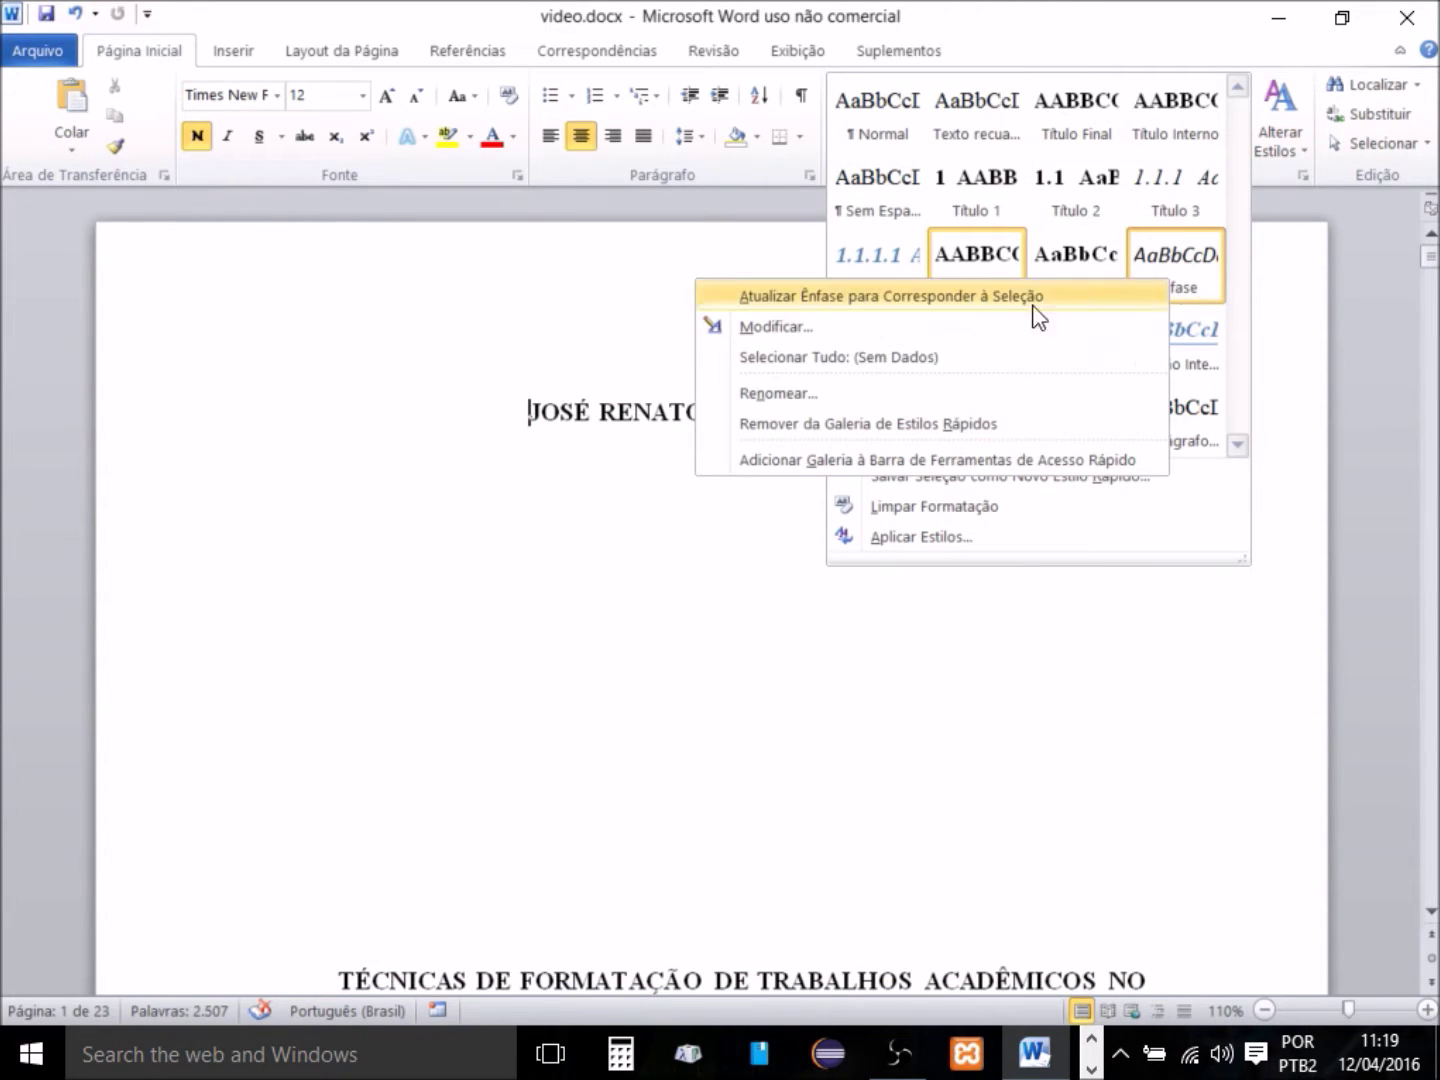
left_click(810, 329)
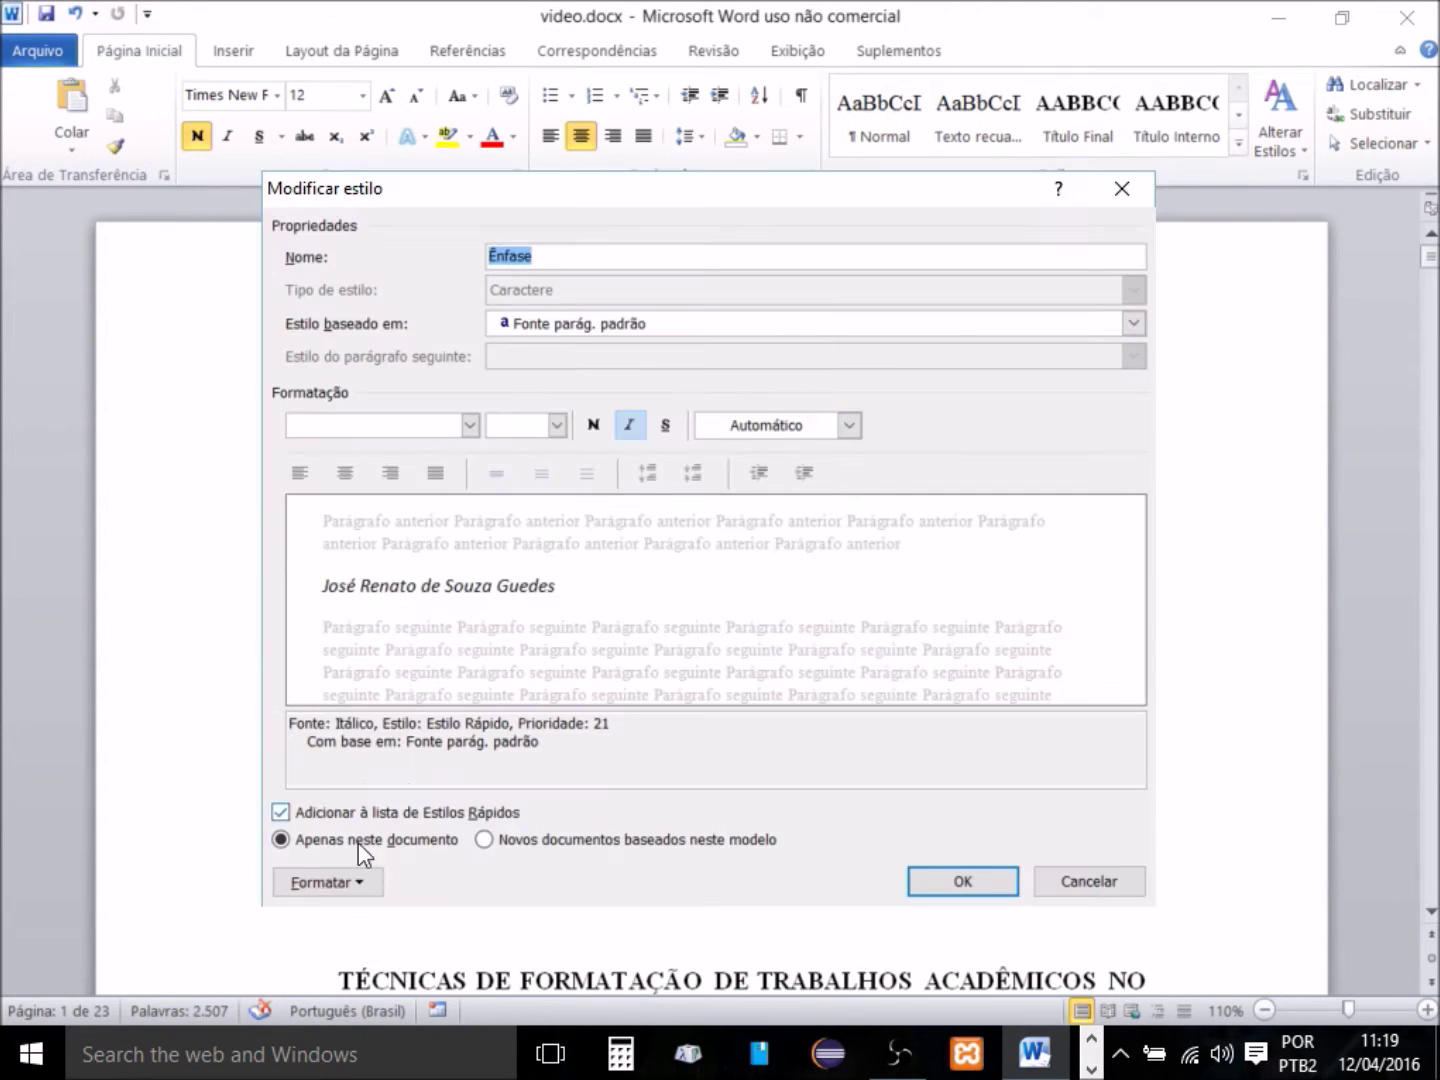
left_click(281, 812)
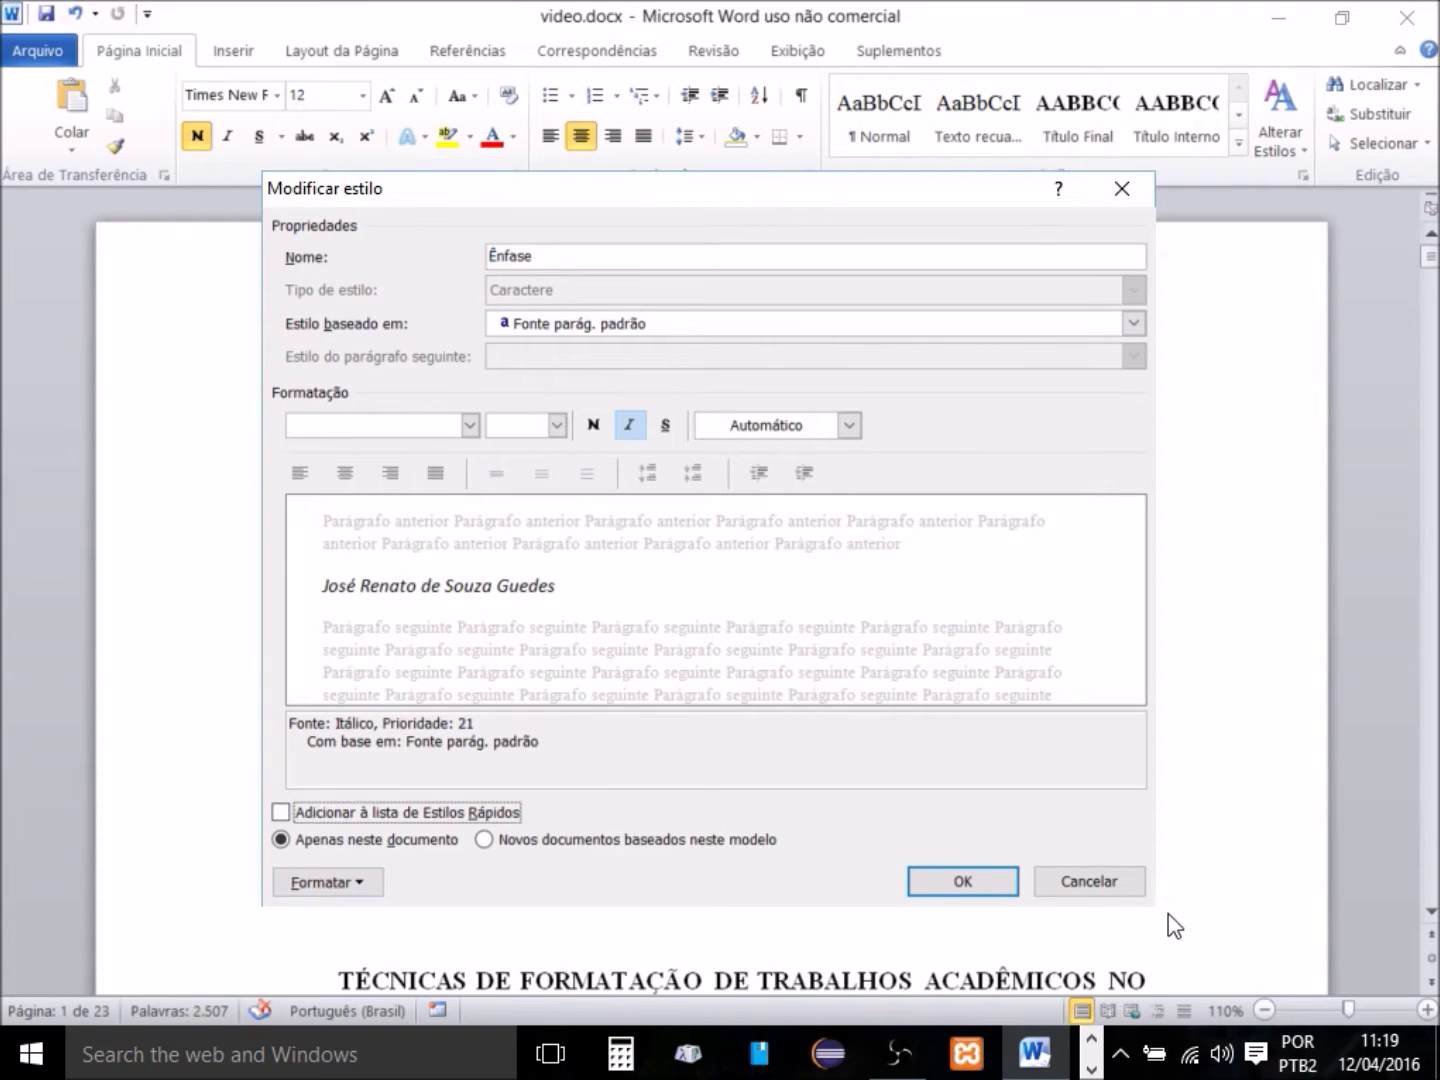
left_click(971, 884)
Modify the Ênfase Intensa style, turning off its option to be added to the Quick Styles list.
left_click(1239, 144)
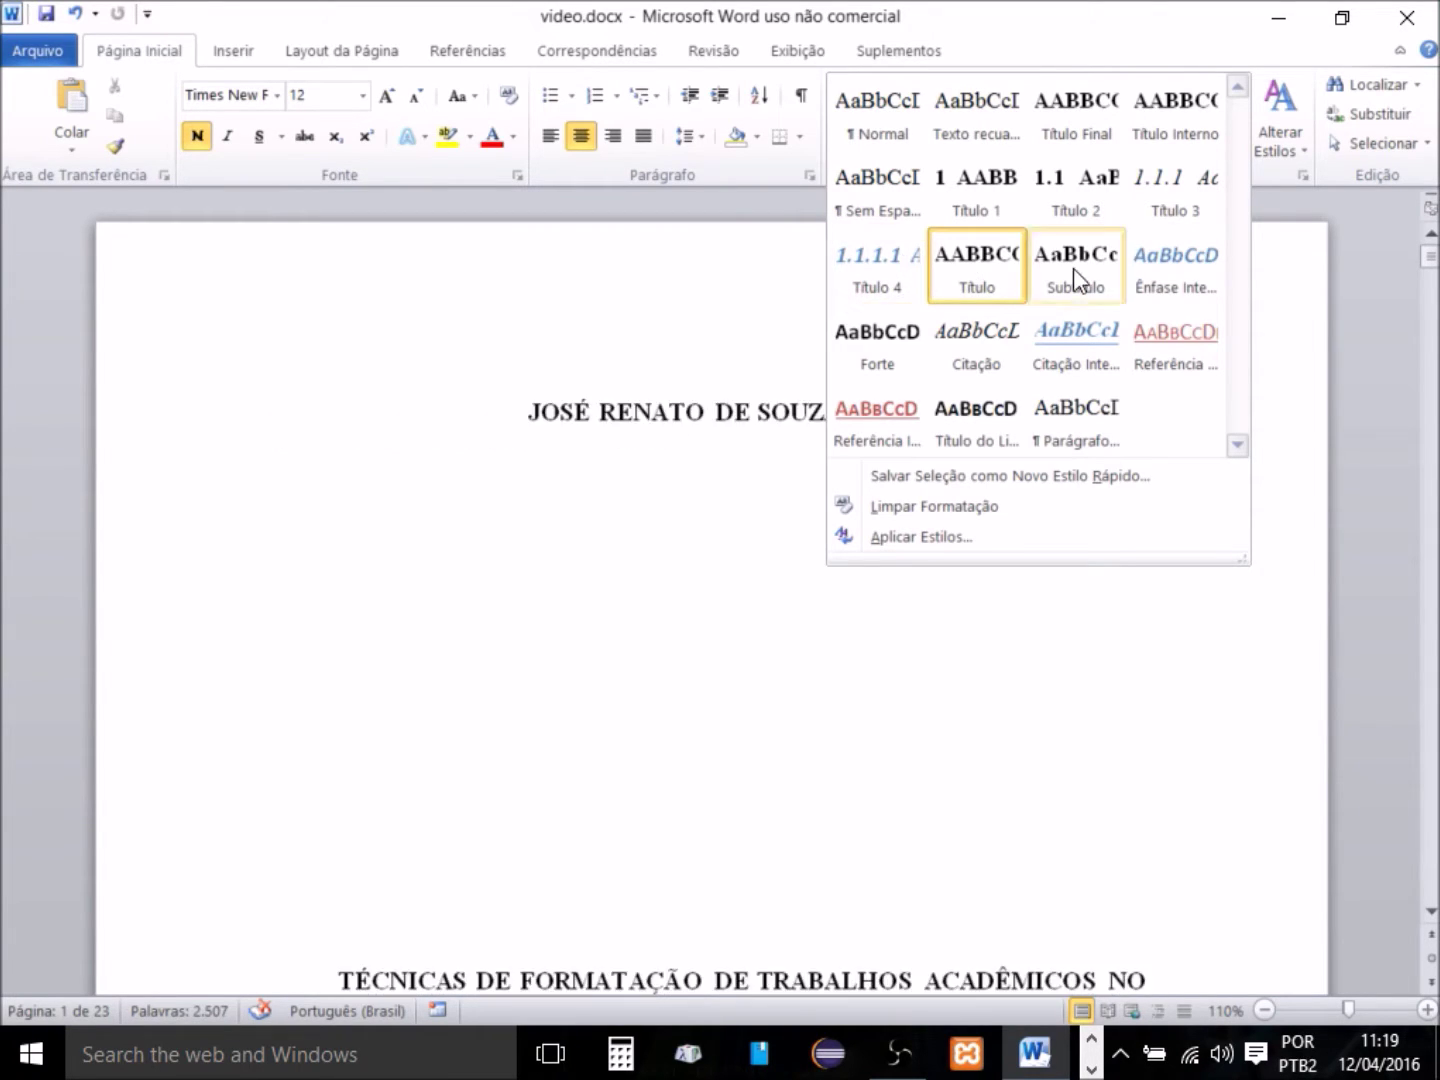
right_click(1155, 262)
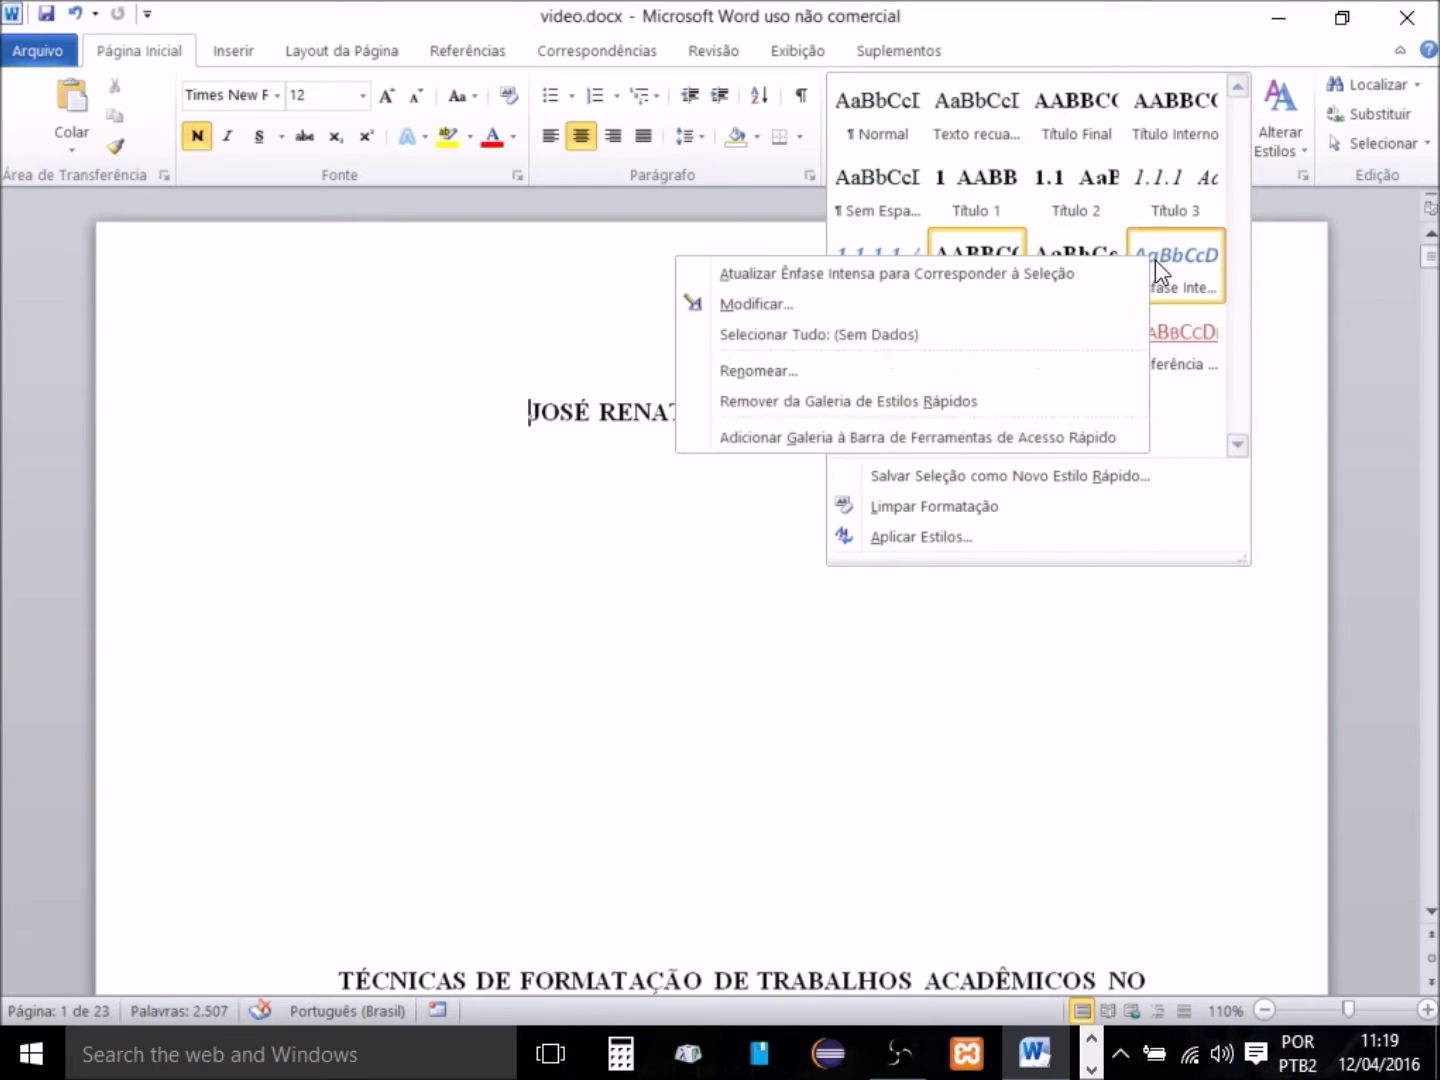
left_click(797, 305)
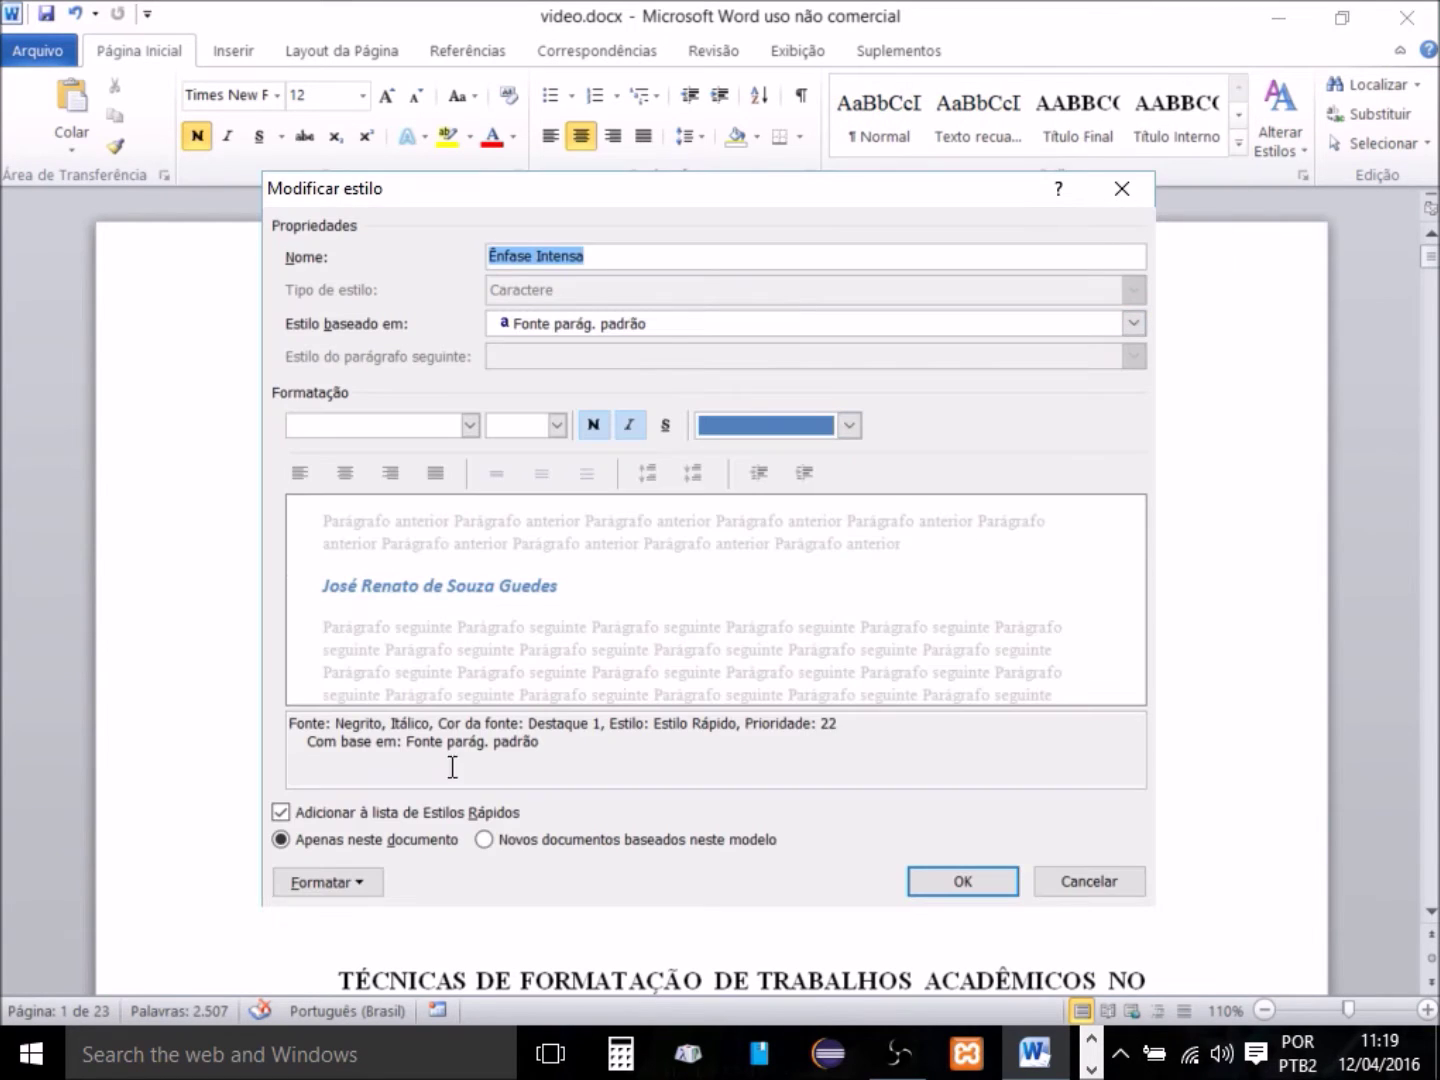
left_click(280, 813)
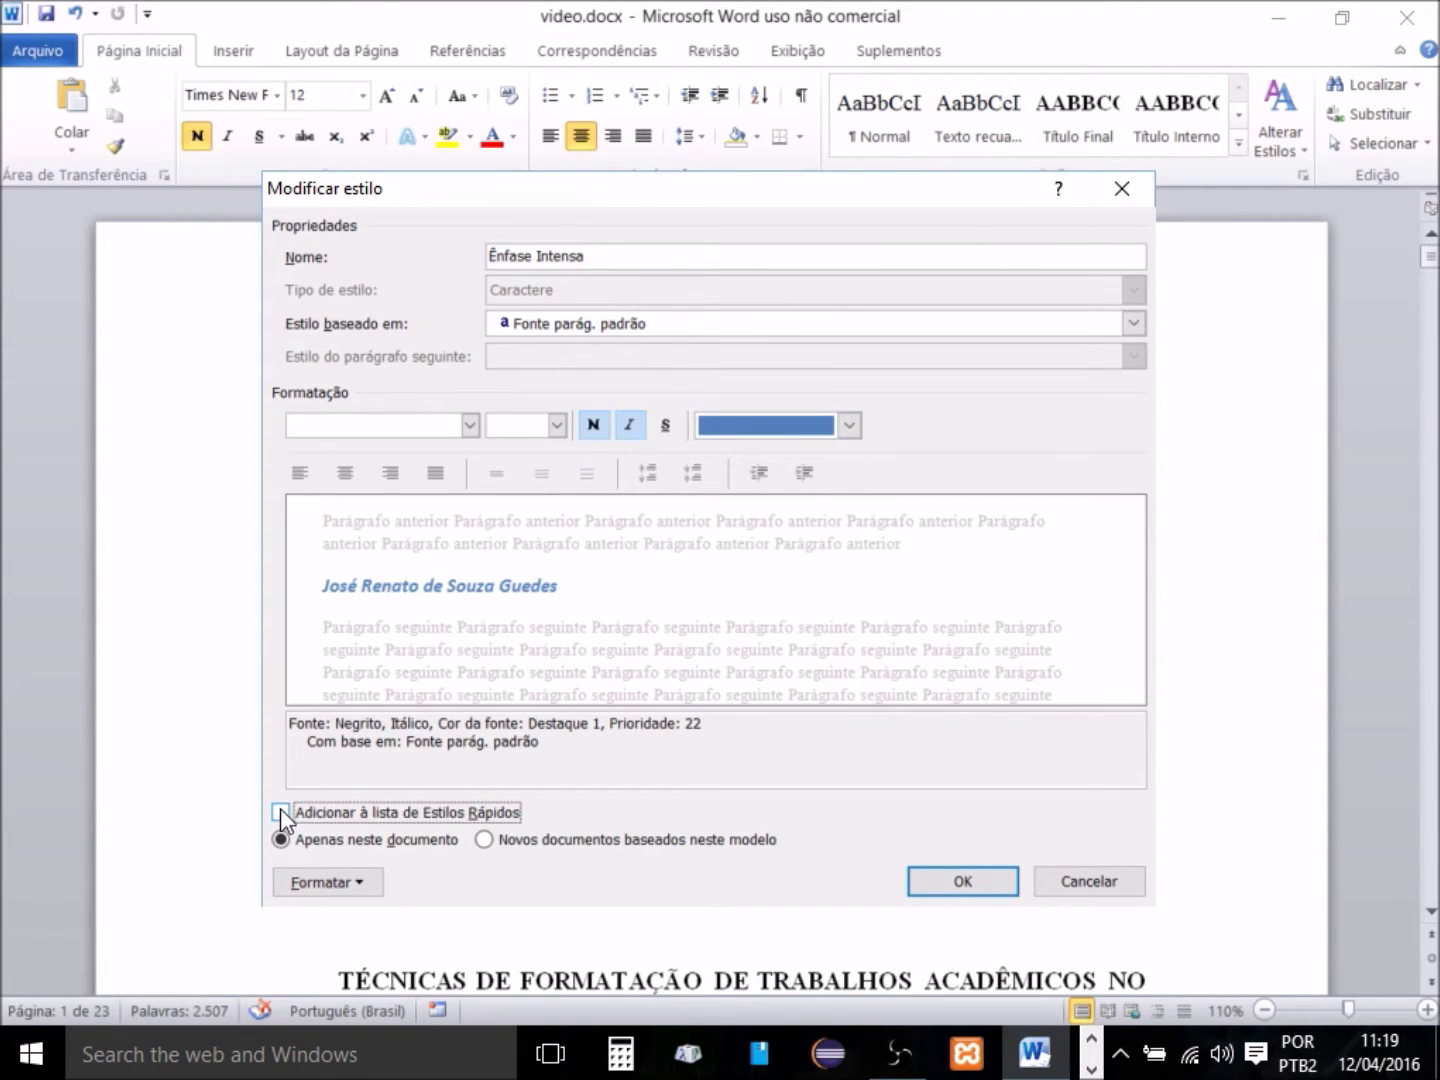
left_click(946, 883)
Modify the Forte style, turning off its option to be added to the Quick Styles list.
left_click(1238, 143)
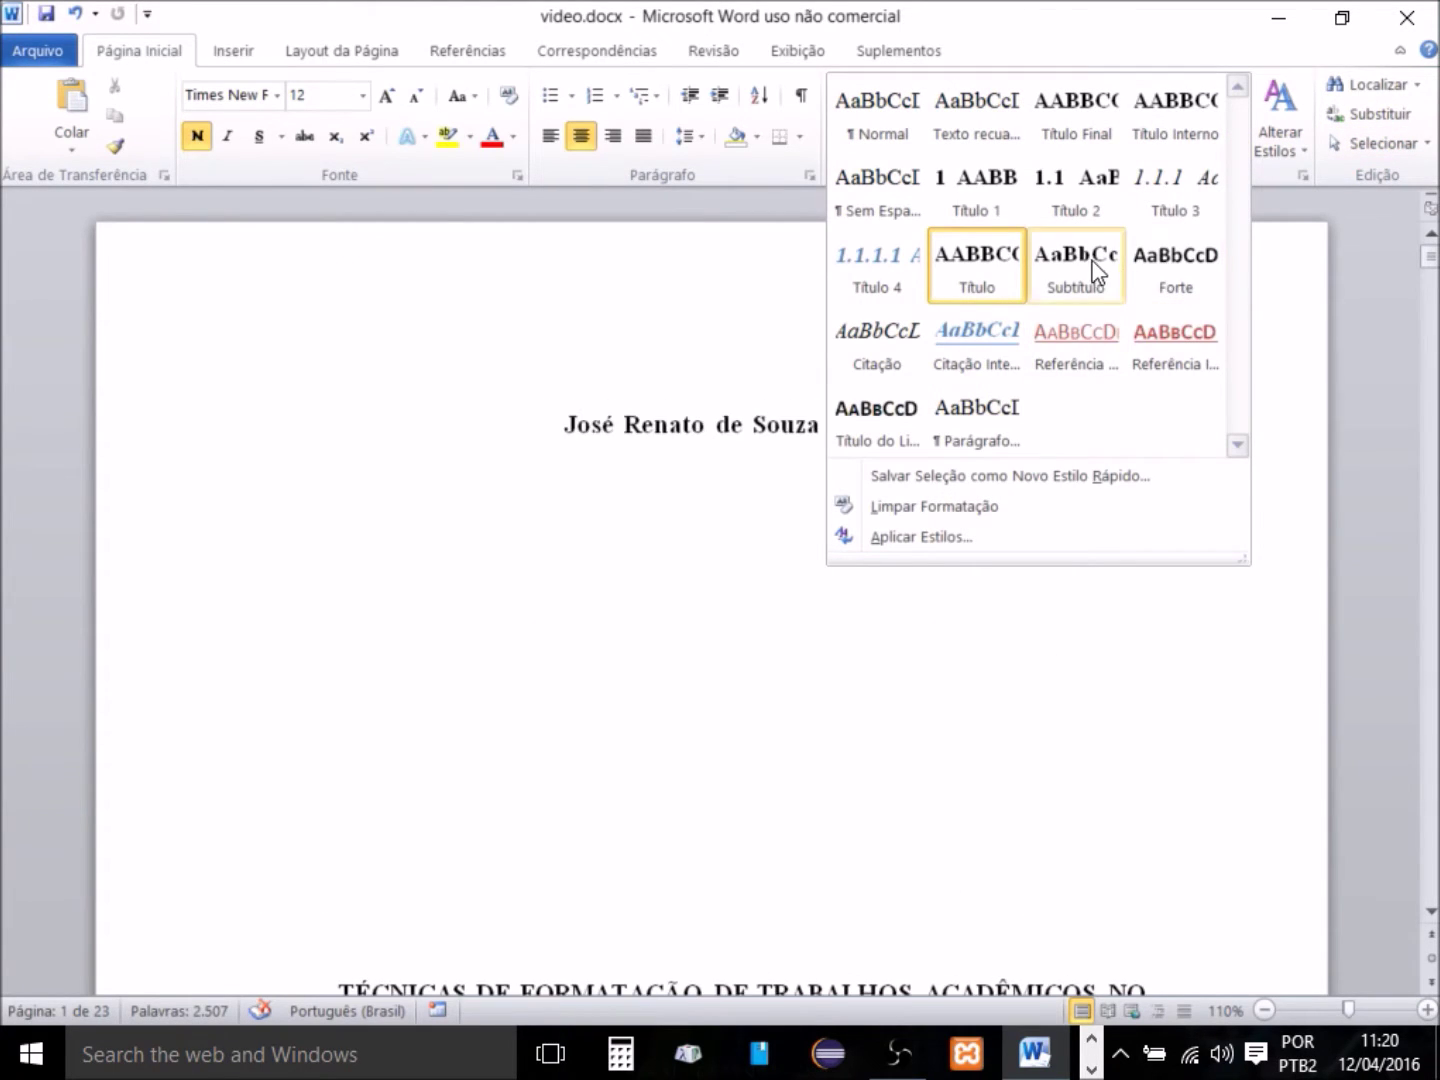
right_click(1172, 259)
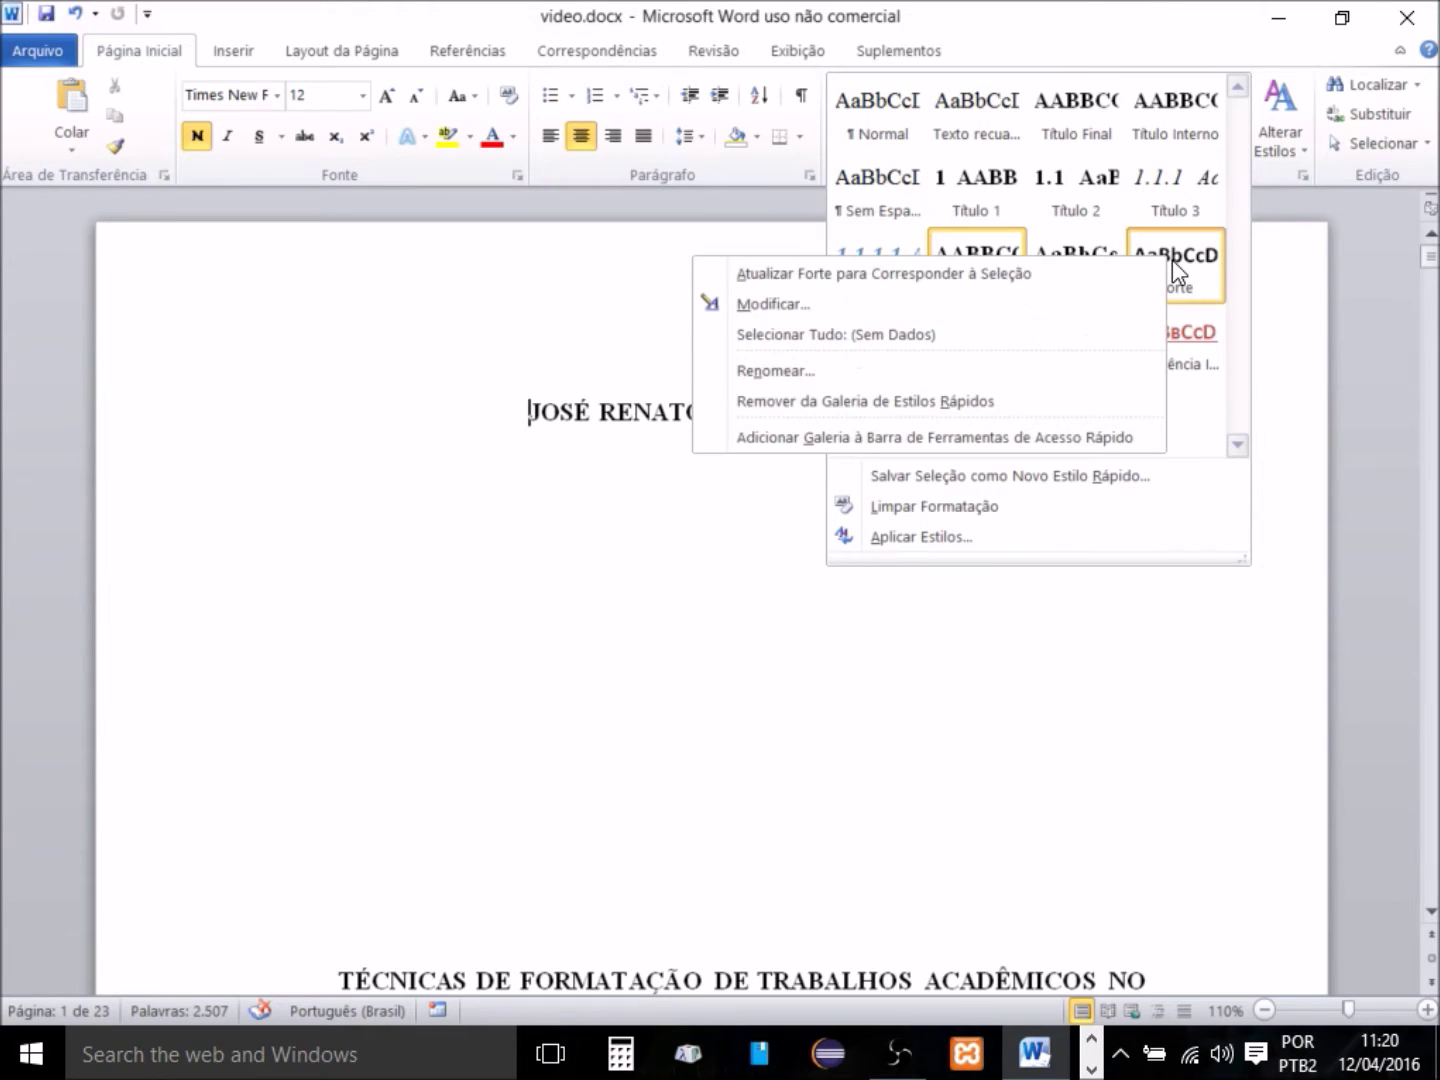
left_click(967, 298)
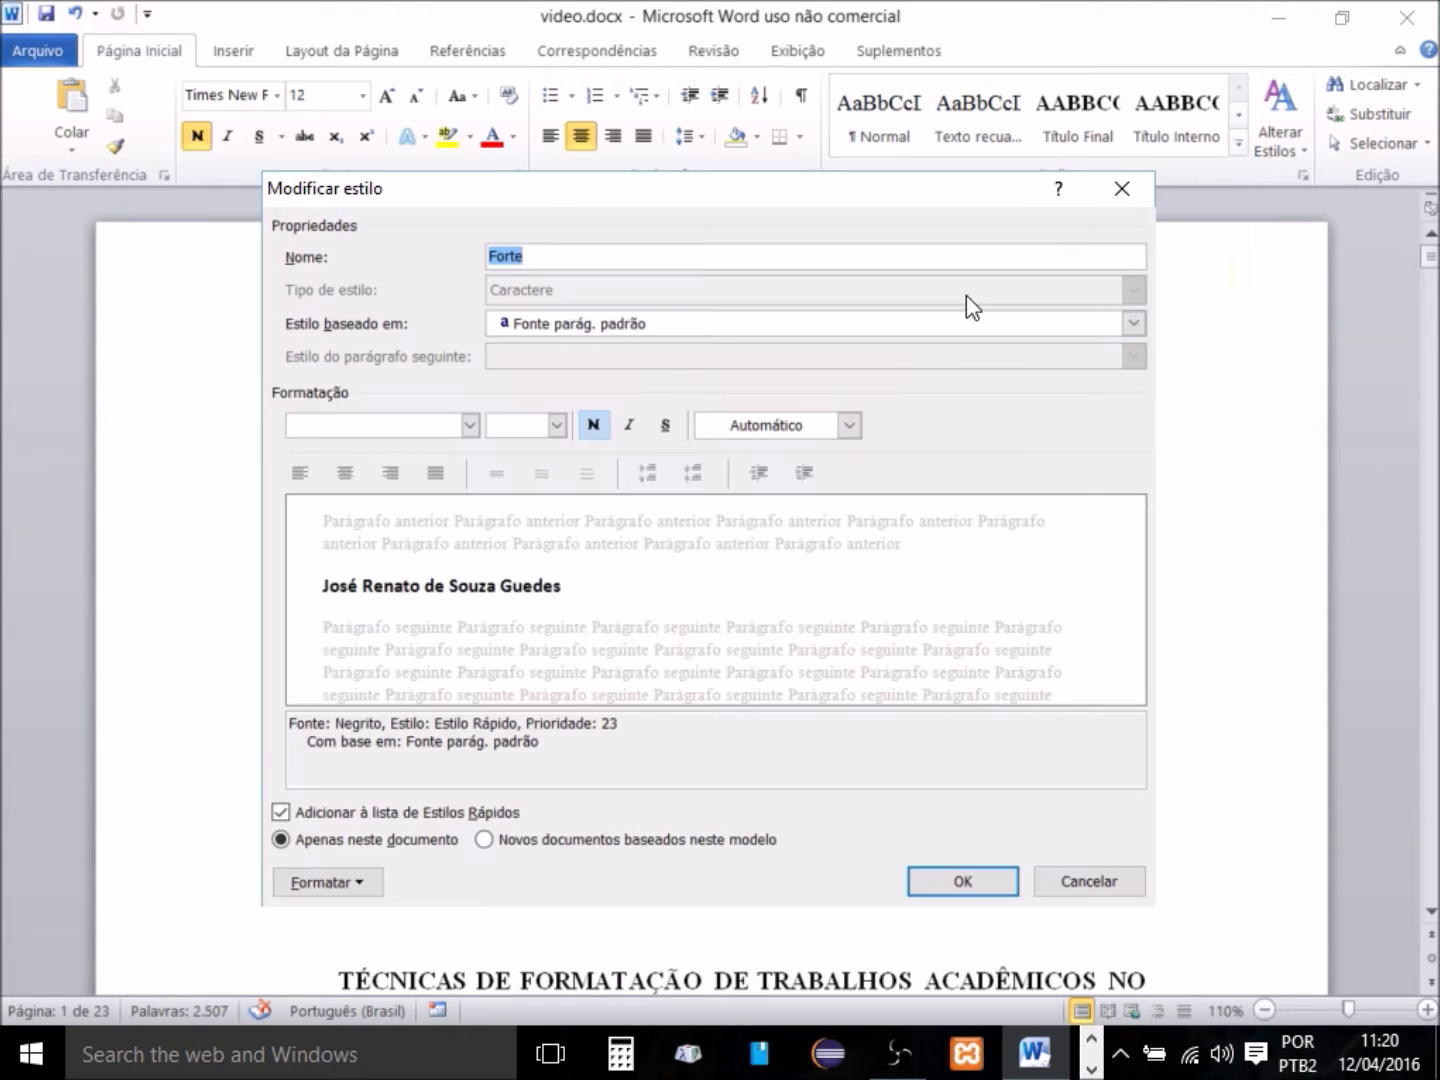
left_click(282, 812)
left_click(965, 885)
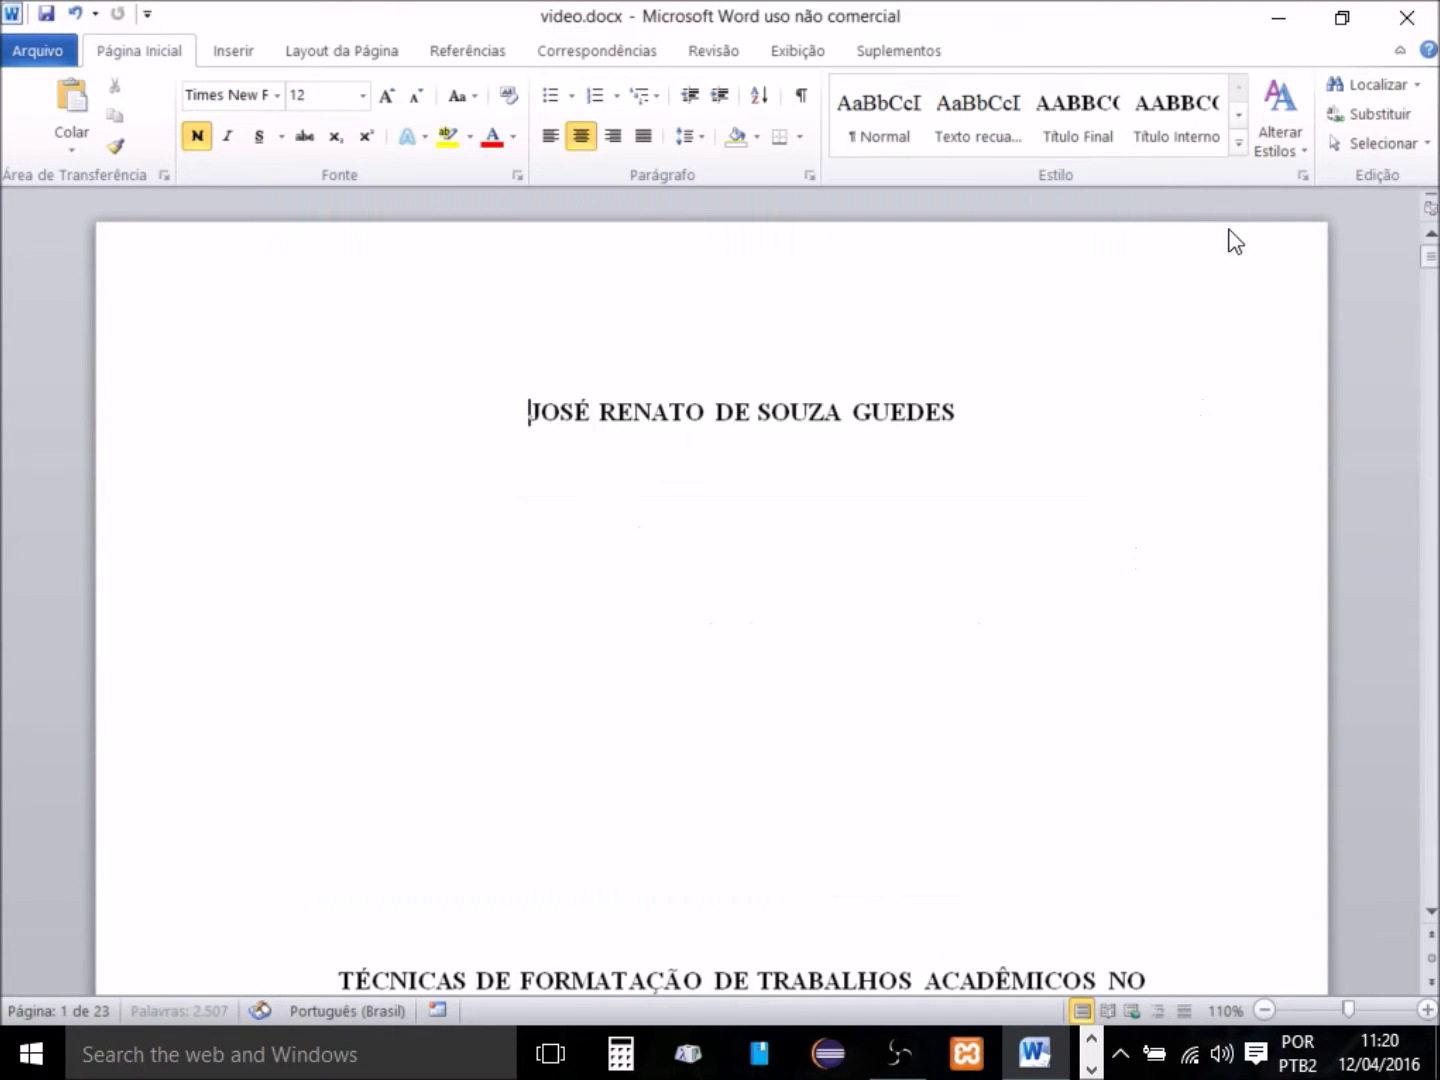
Modify the Citação style, turning off its option to be added to the Quick Styles list.
left_click(1238, 149)
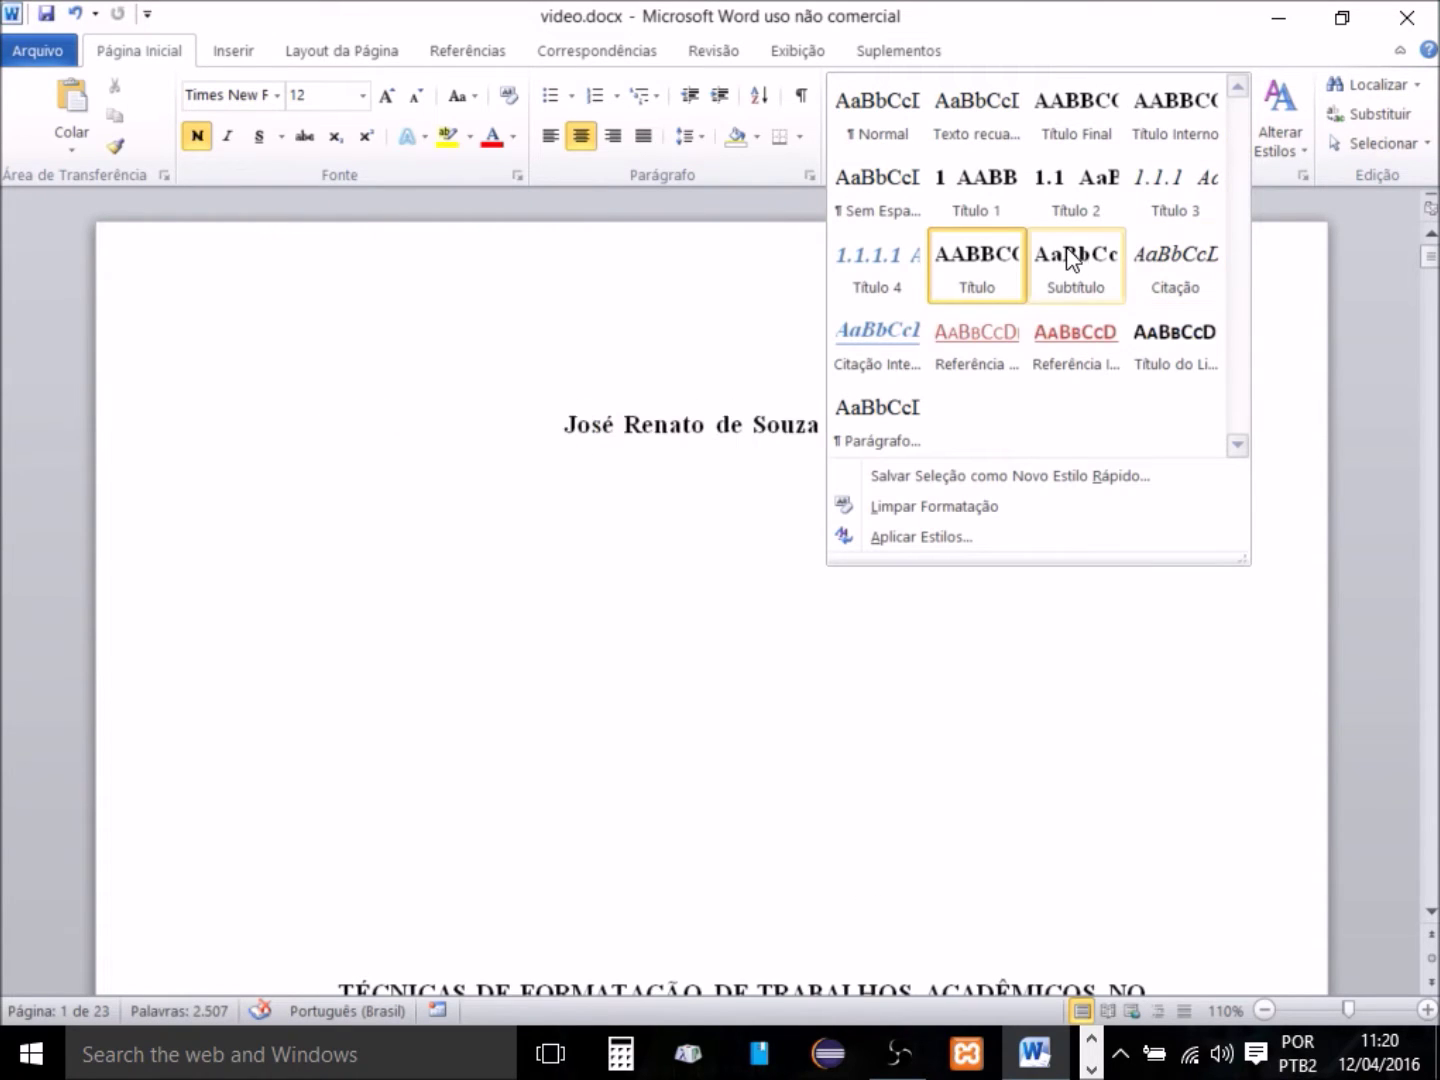
right_click(1170, 257)
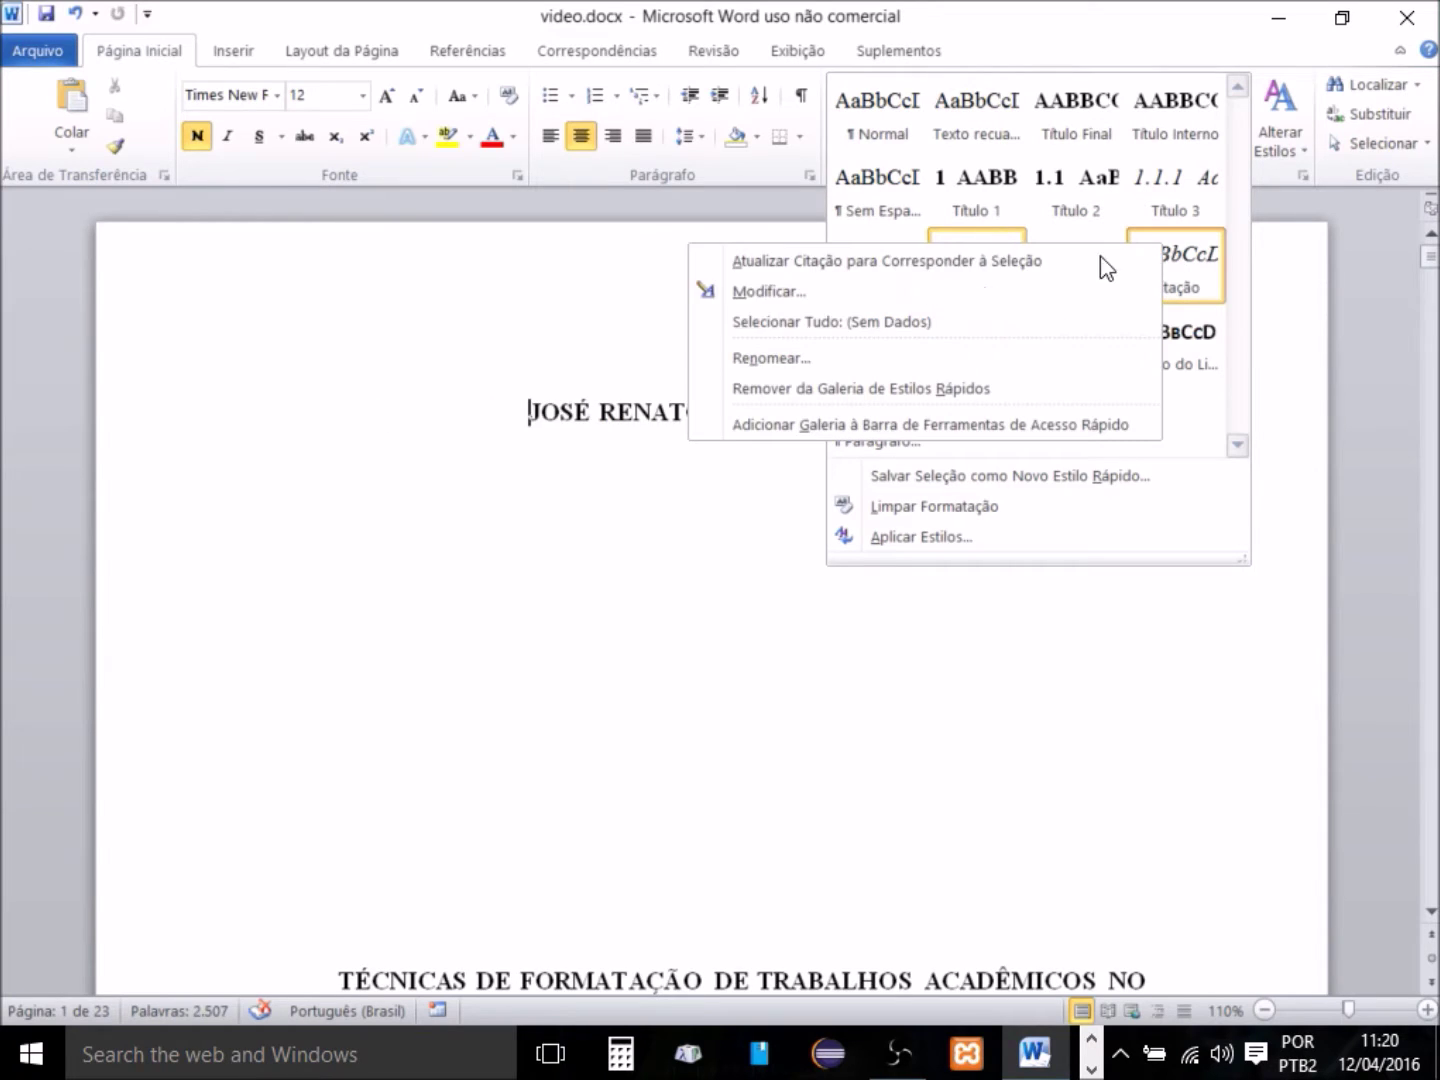
left_click(769, 291)
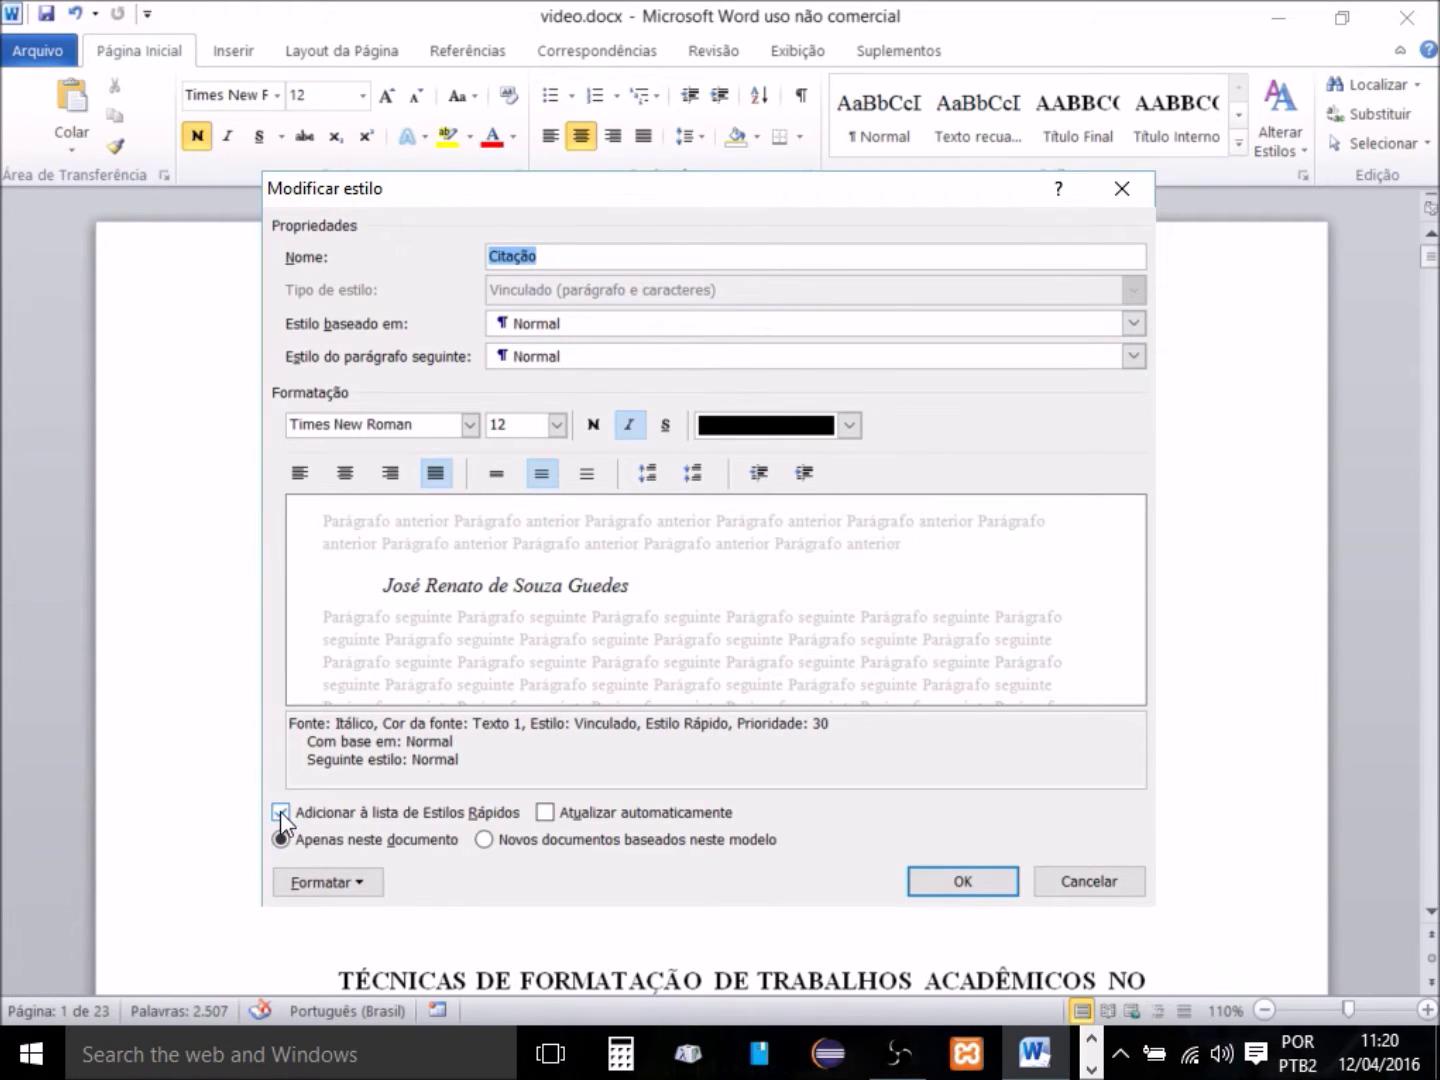
left_click(963, 881)
Modify the Citação Intensa style, turning off its option to be added to the Quick Styles list.
left_click(1238, 143)
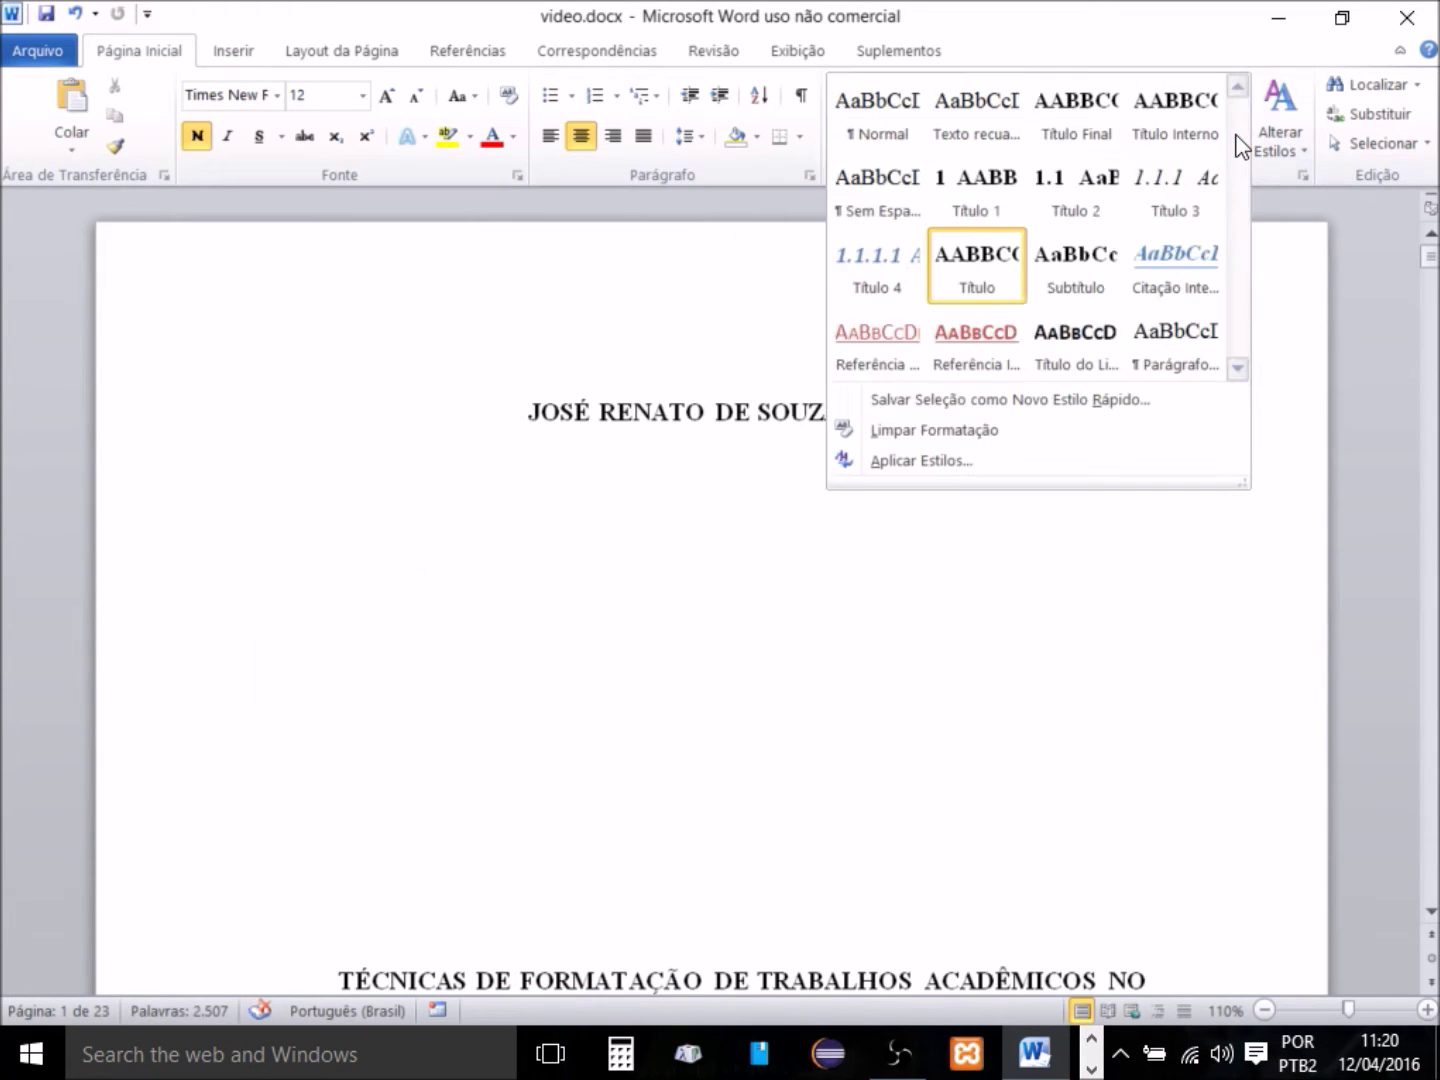
right_click(1170, 275)
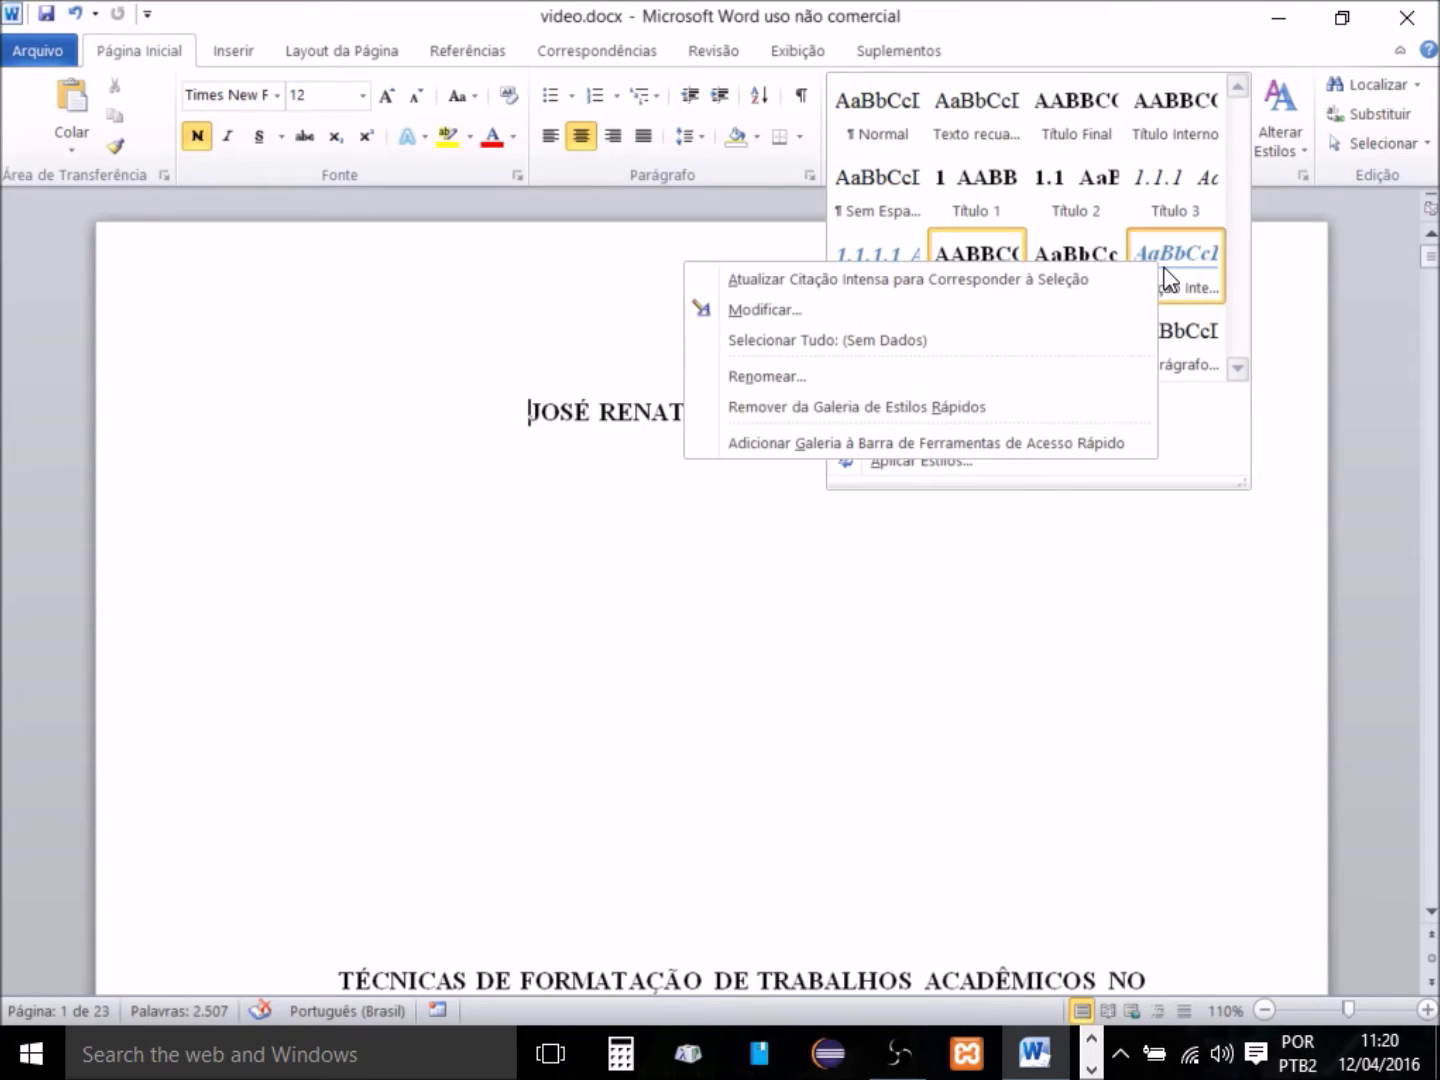
left_click(782, 301)
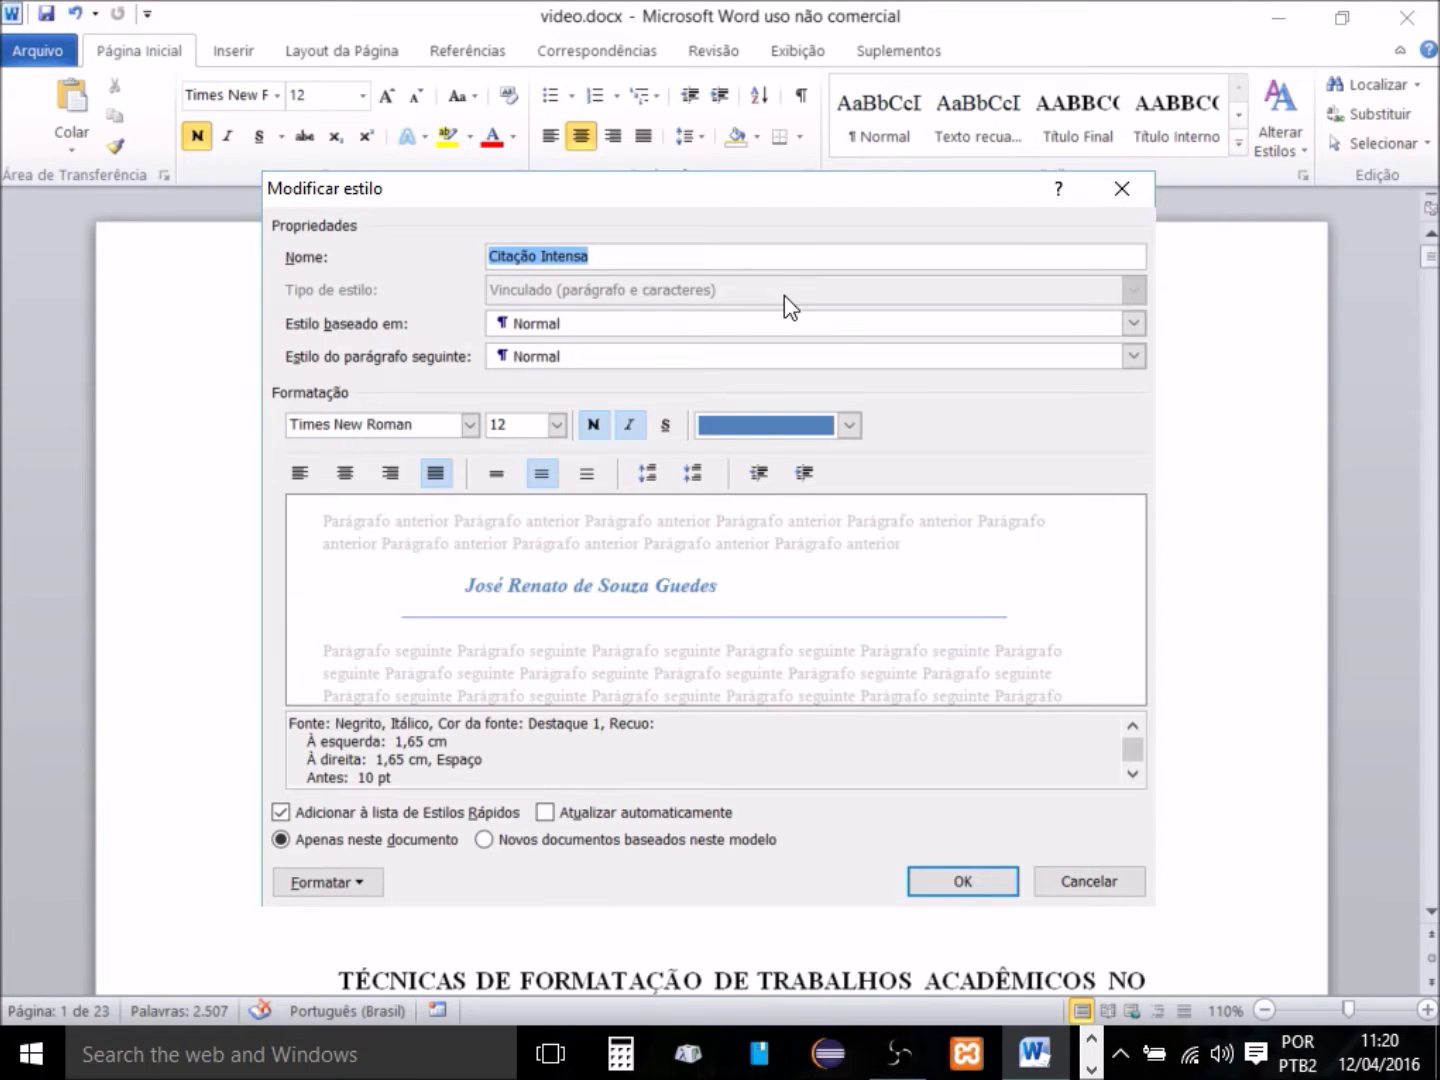
left_click(280, 812)
left_click(962, 880)
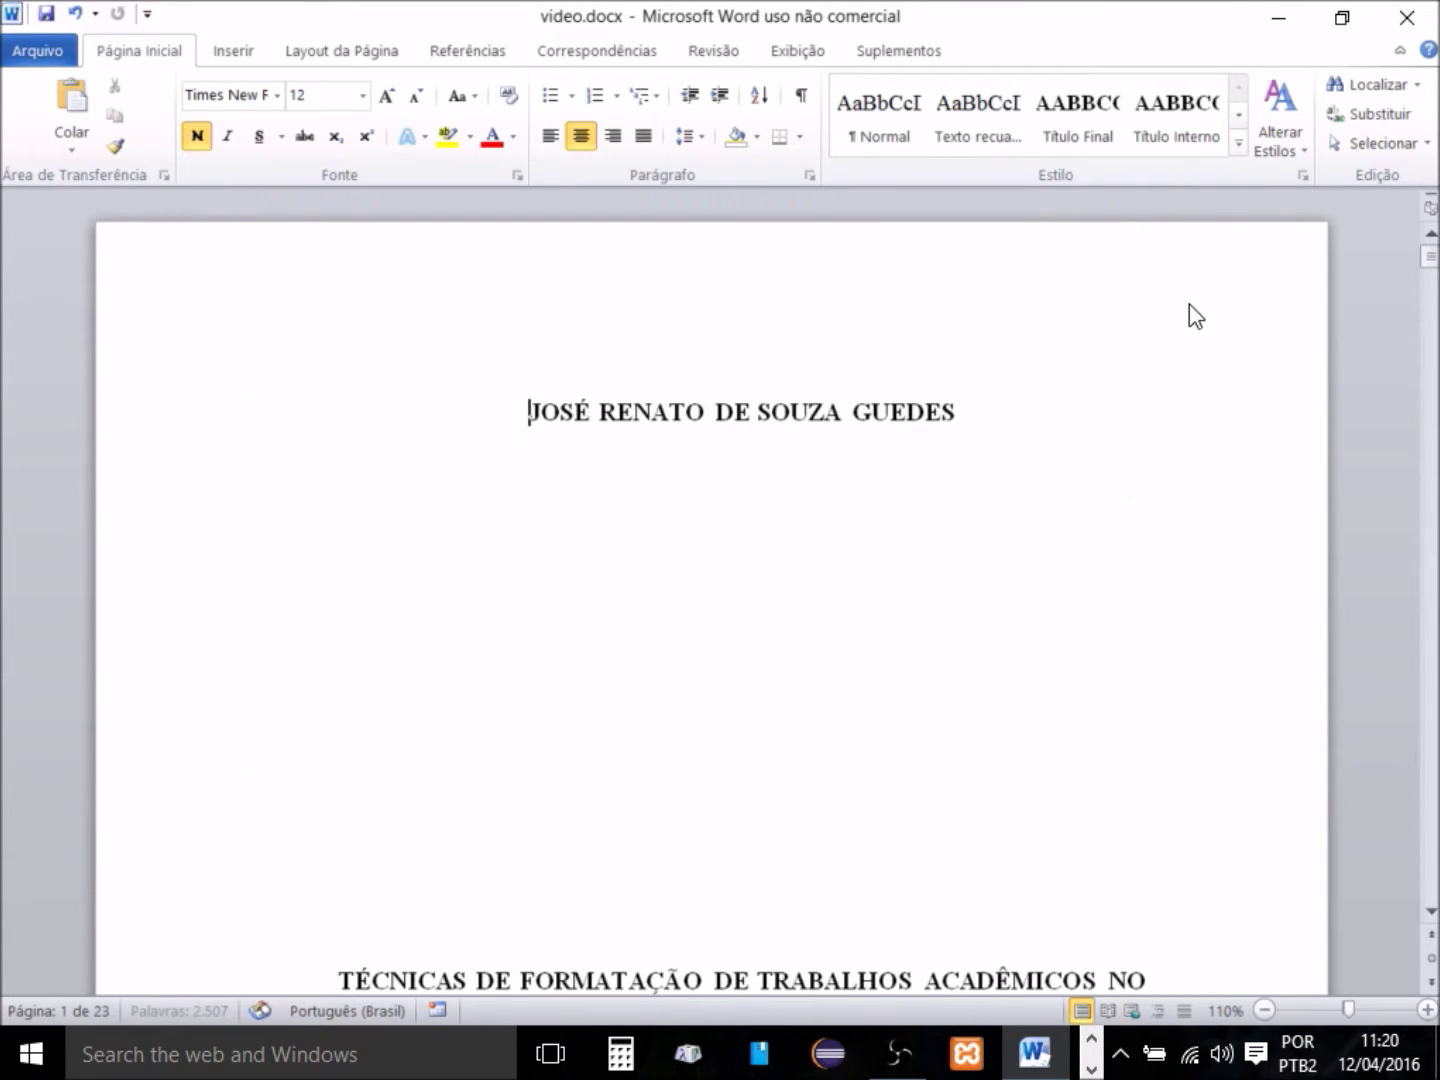
Modify the Referência Sutil style, turning off its option to be added to the Quick Styles list.
left_click(1239, 146)
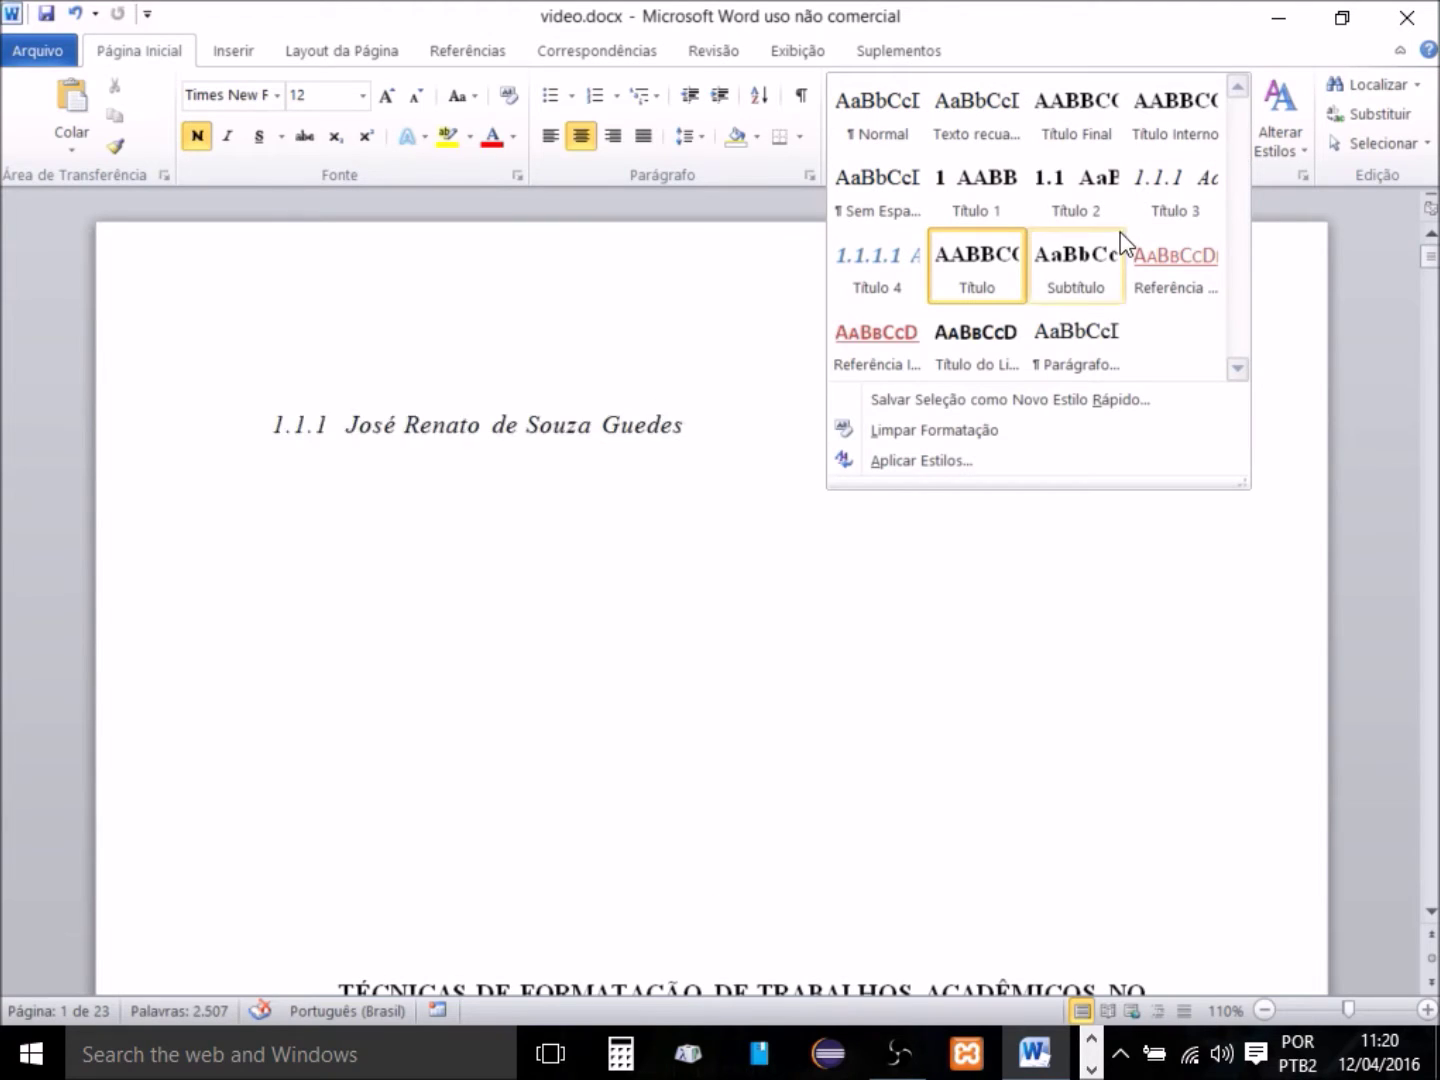
right_click(1165, 274)
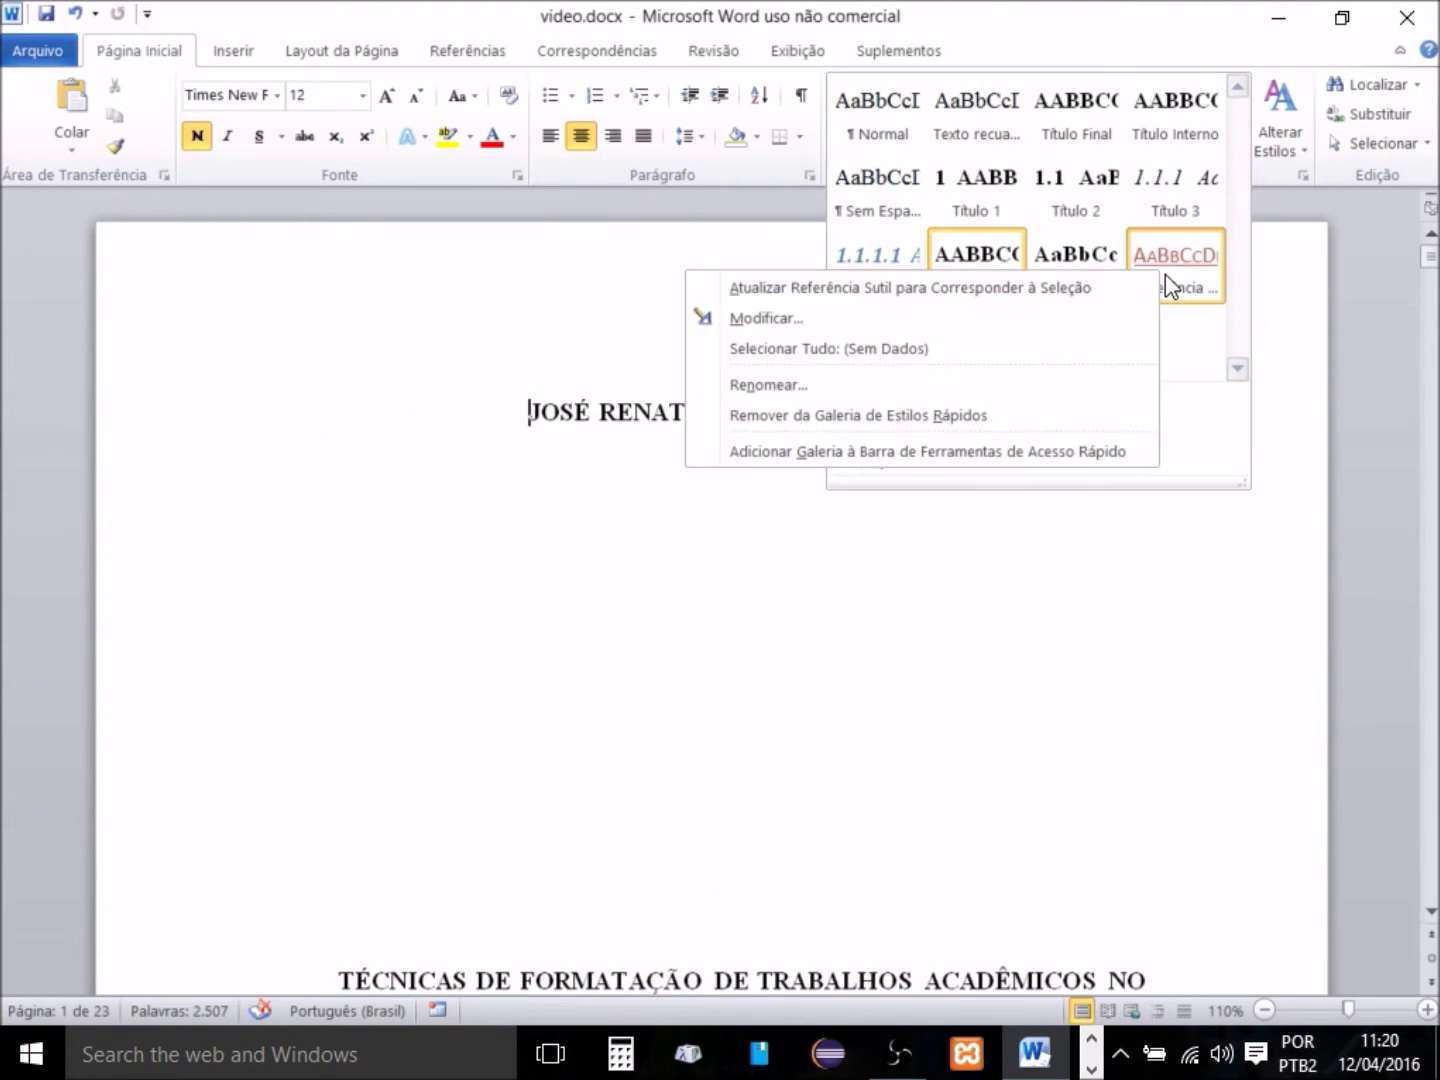
left_click(762, 316)
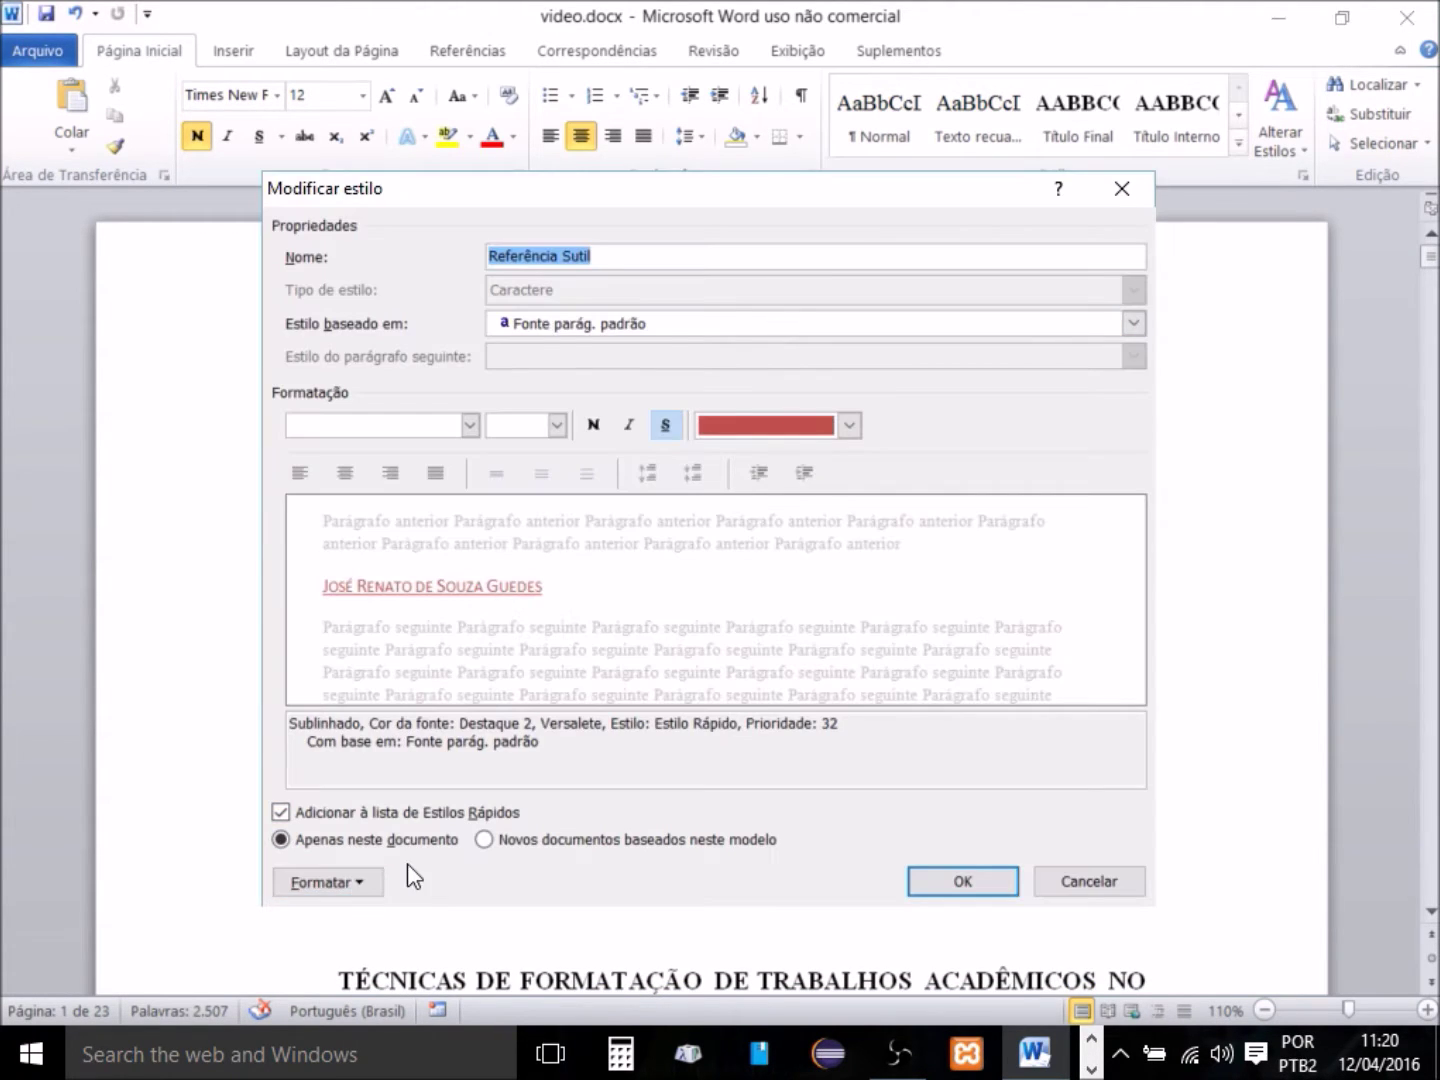
left_click(284, 810)
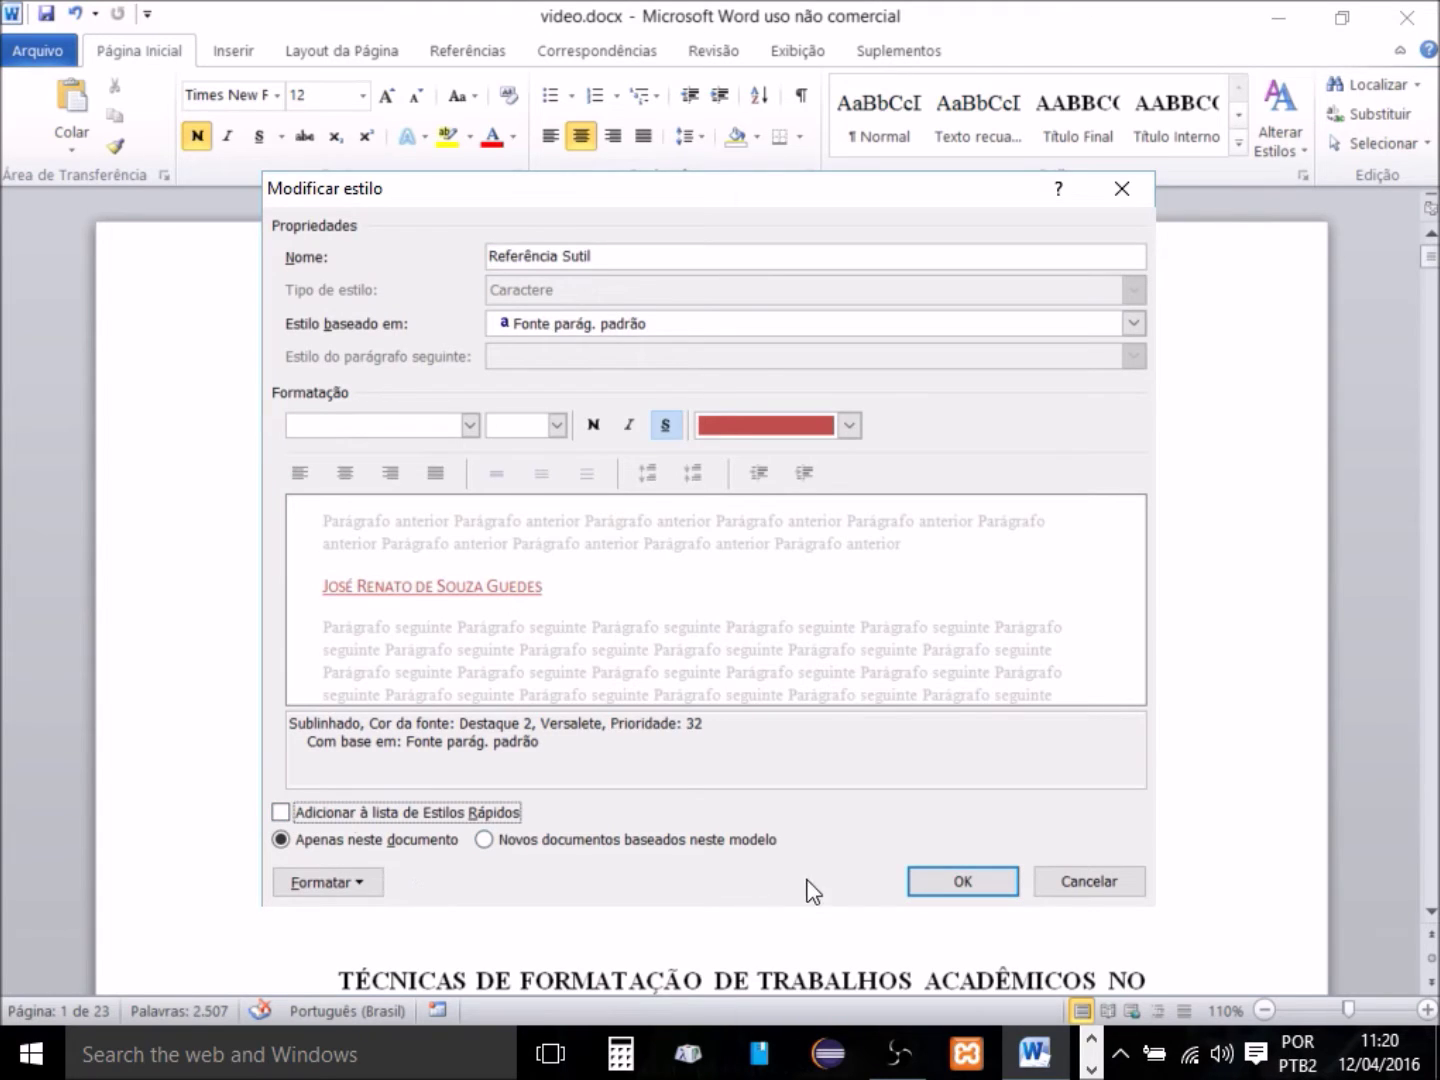
left_click(940, 878)
Modify the Referência Intensa style, turning off its option to be added to the Quick Styles list.
left_click(1240, 143)
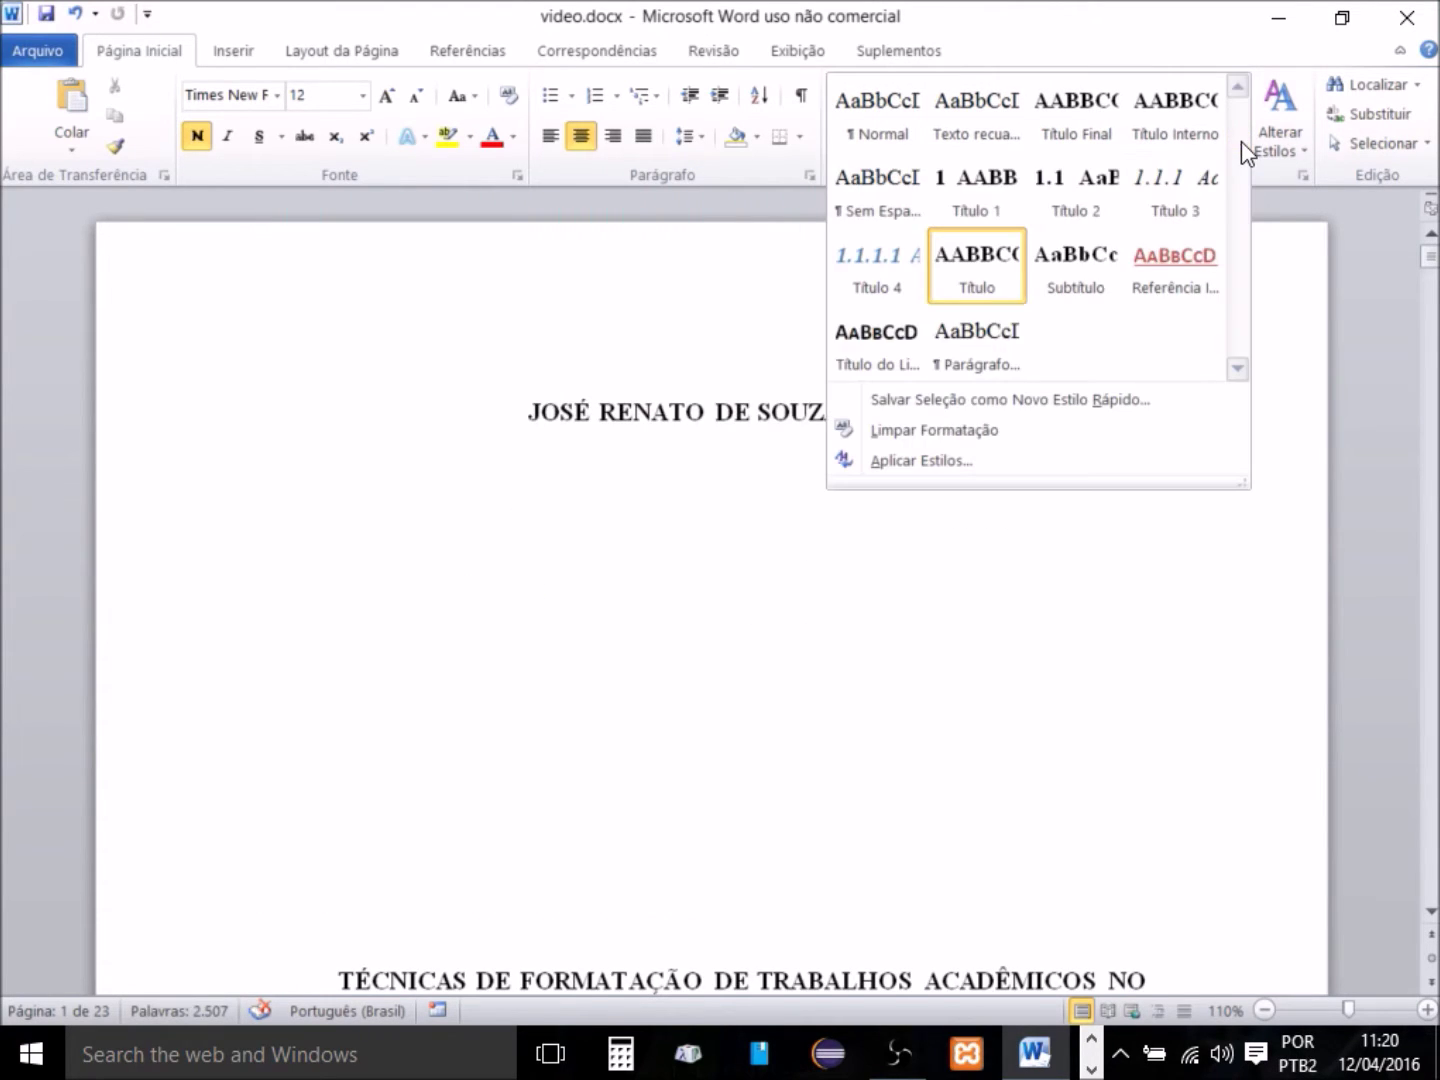
right_click(1177, 250)
left_click(810, 284)
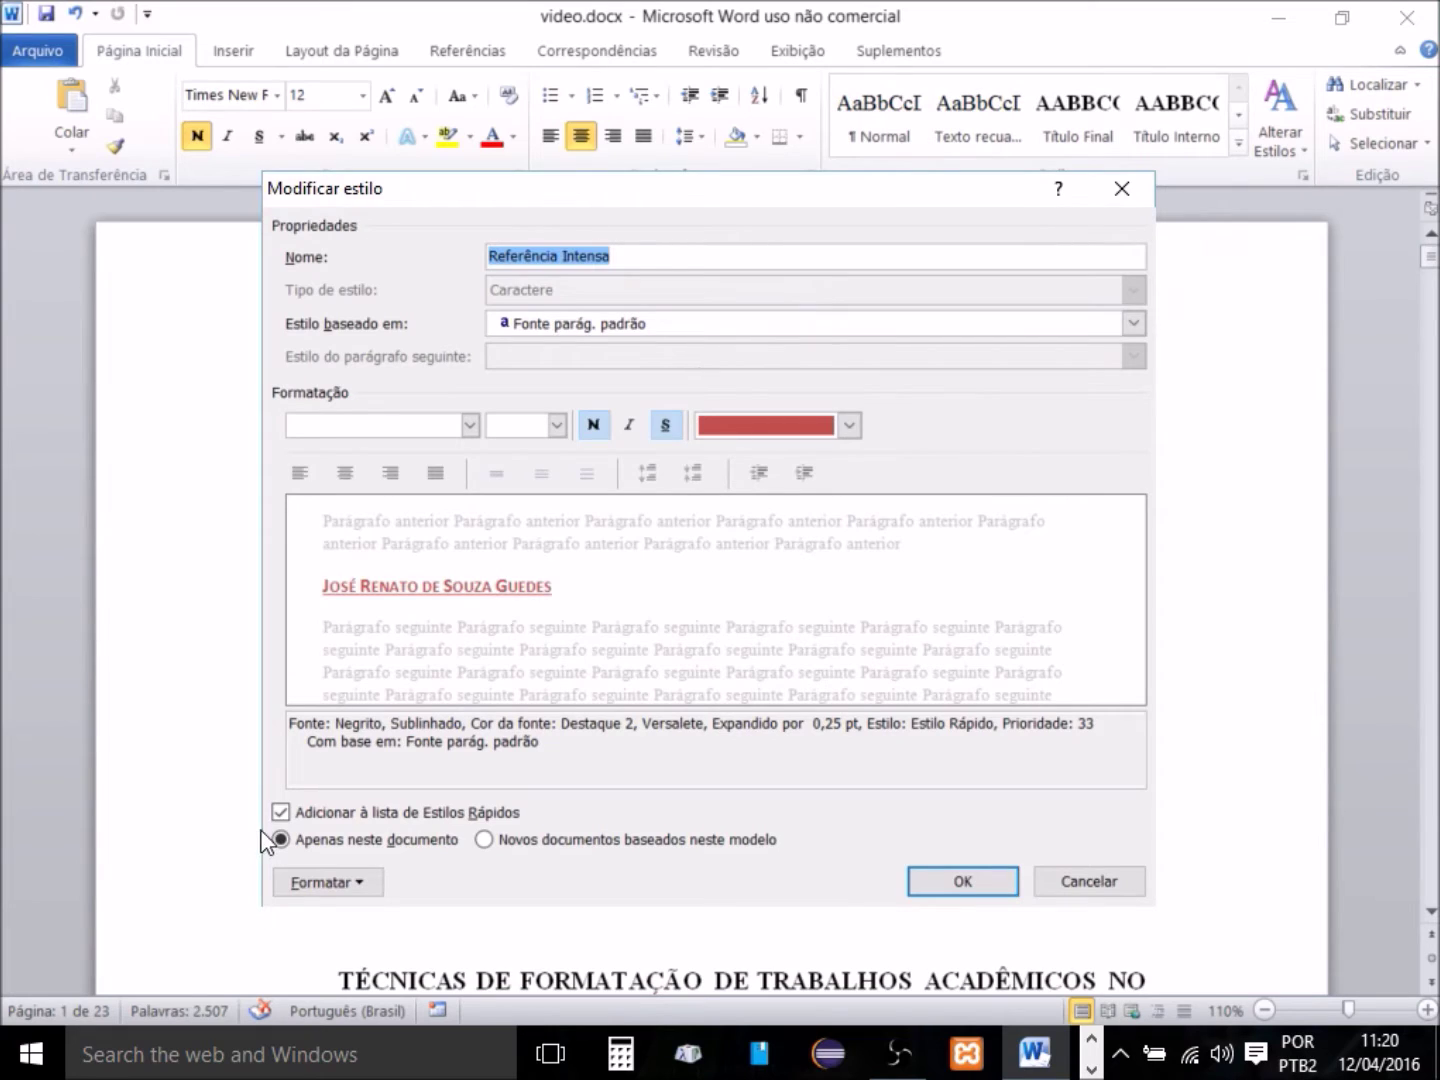
left_click(281, 813)
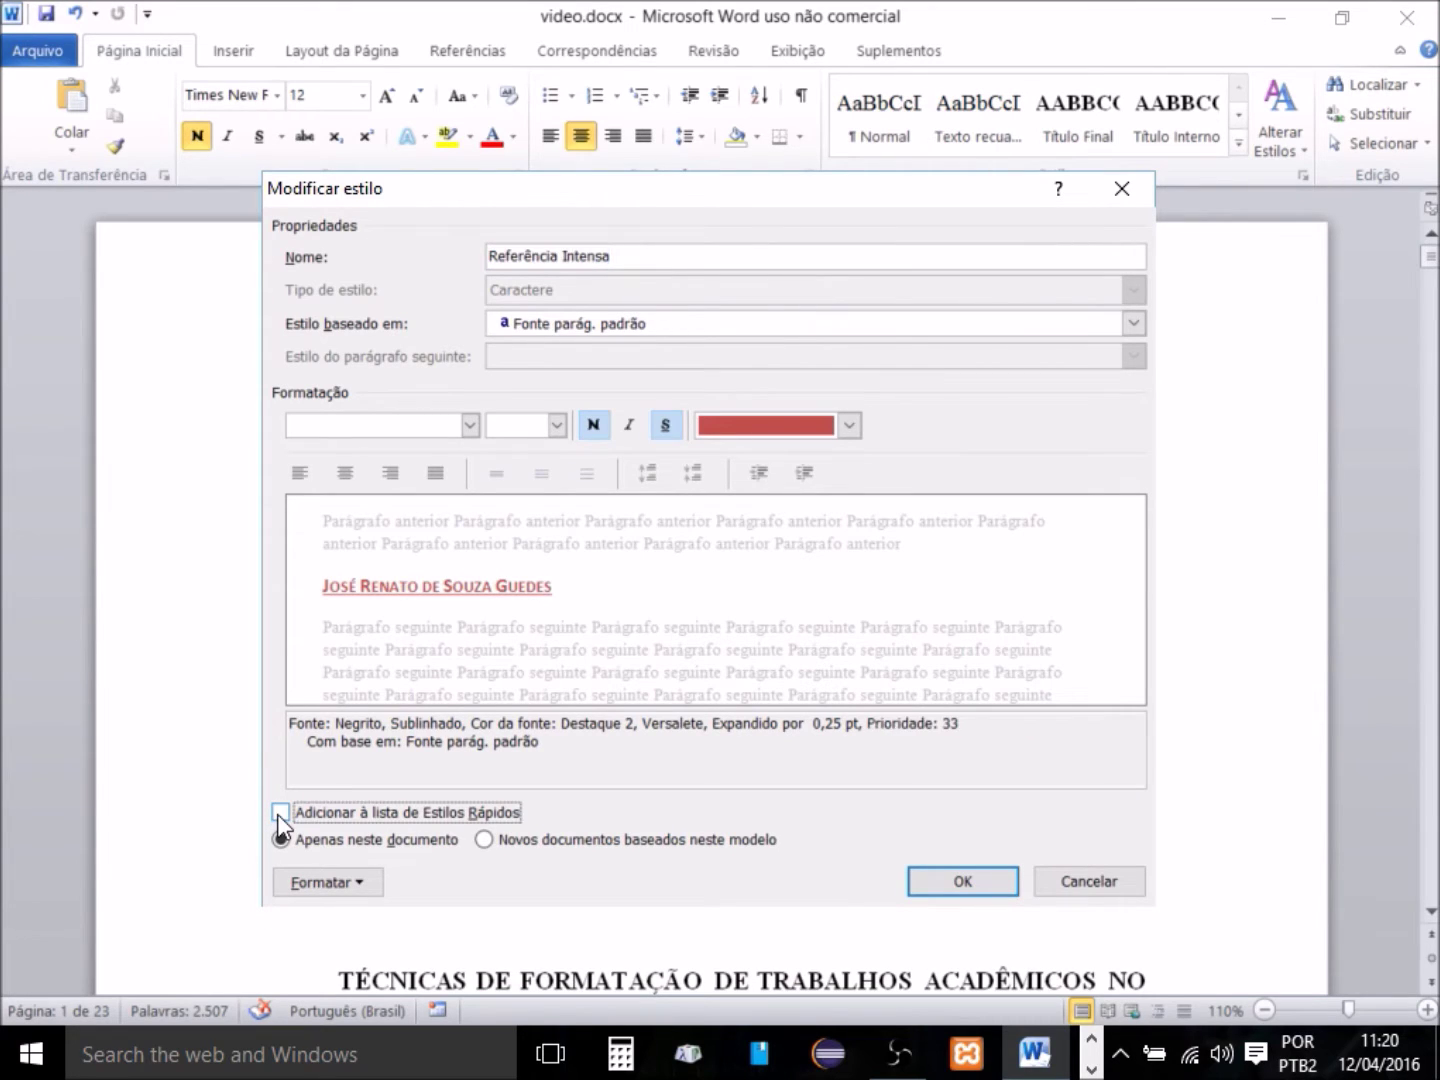
left_click(963, 870)
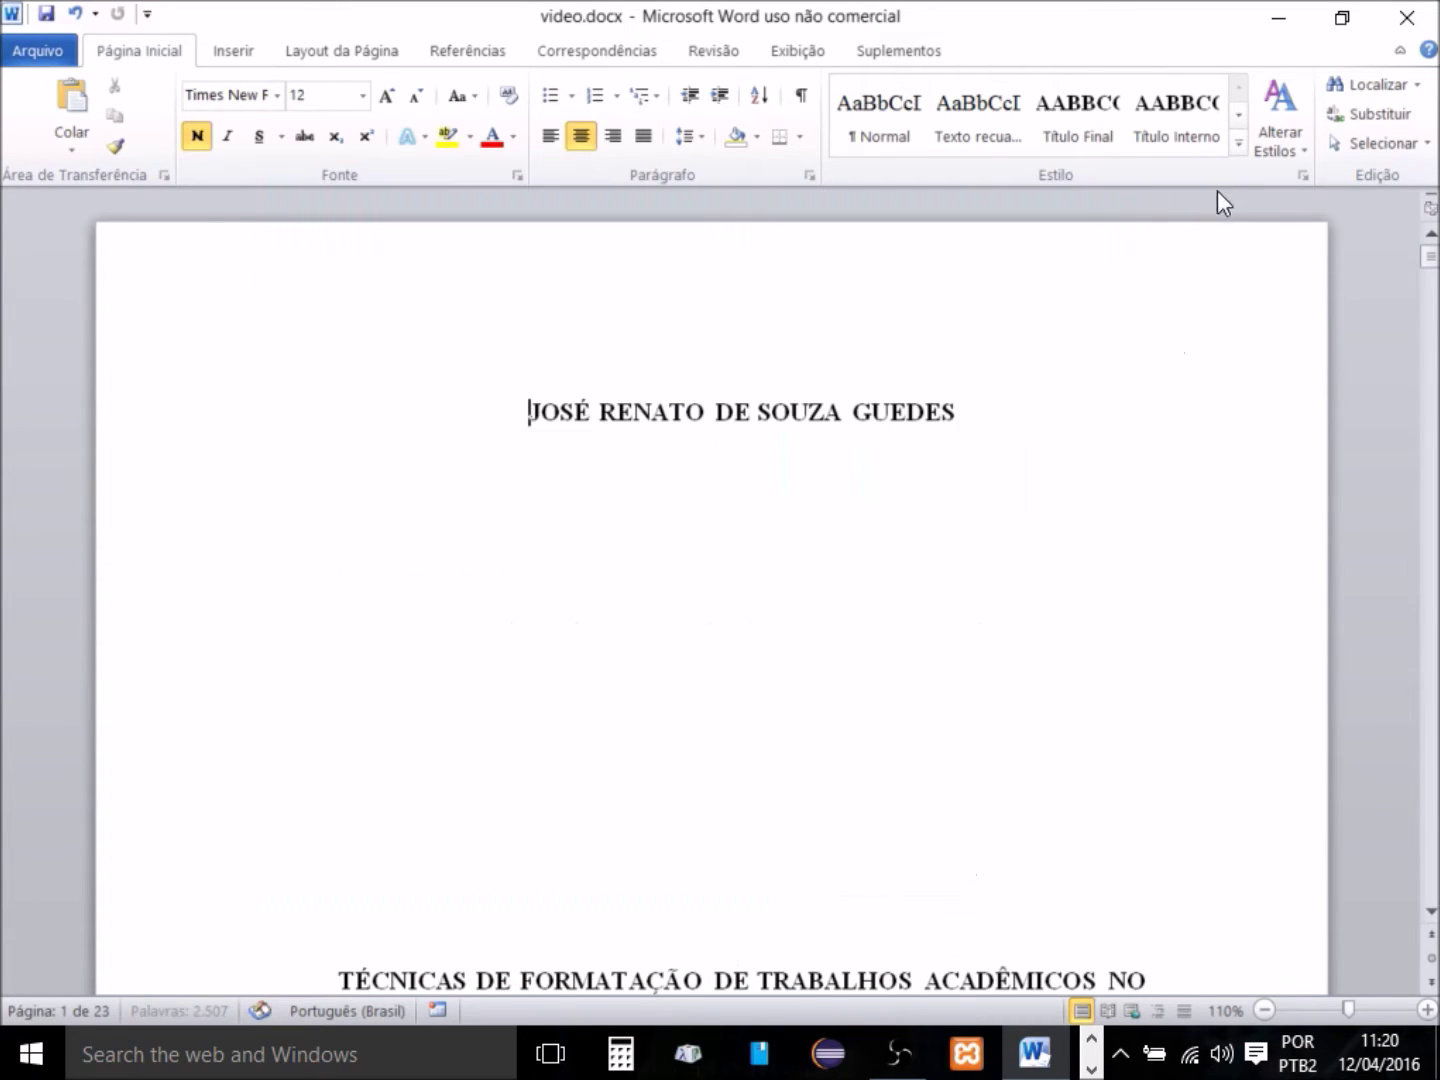
Modify the Título do Livro style, turning off its option to be added to the Quick Styles list.
left_click(1239, 143)
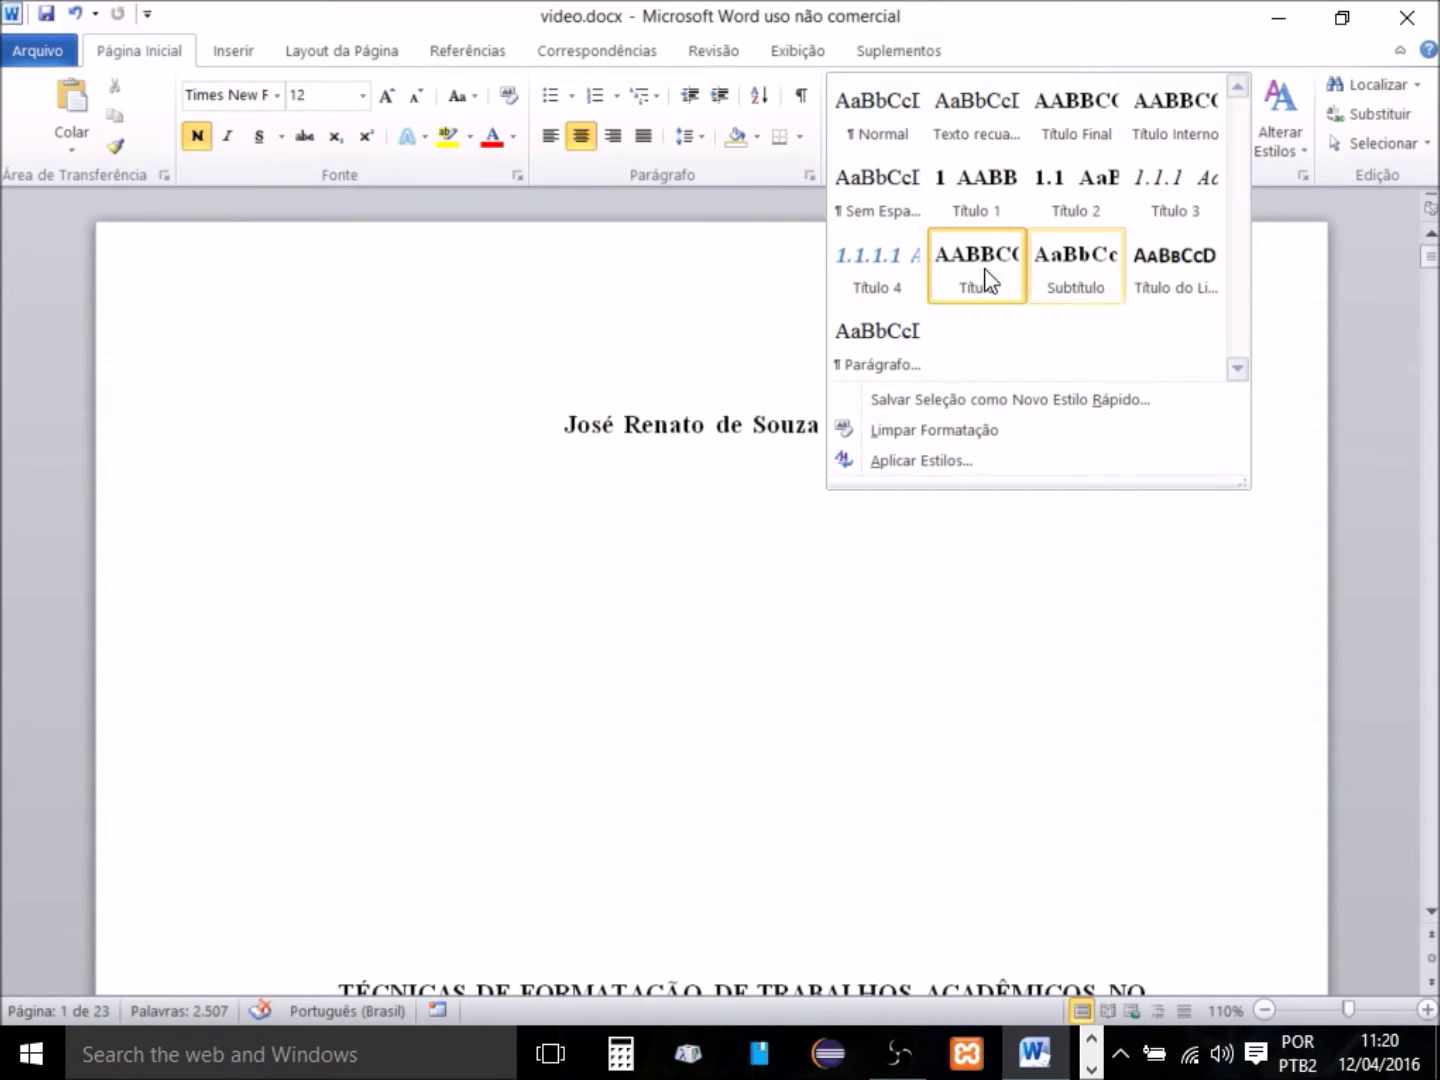
right_click(1189, 293)
left_click(896, 331)
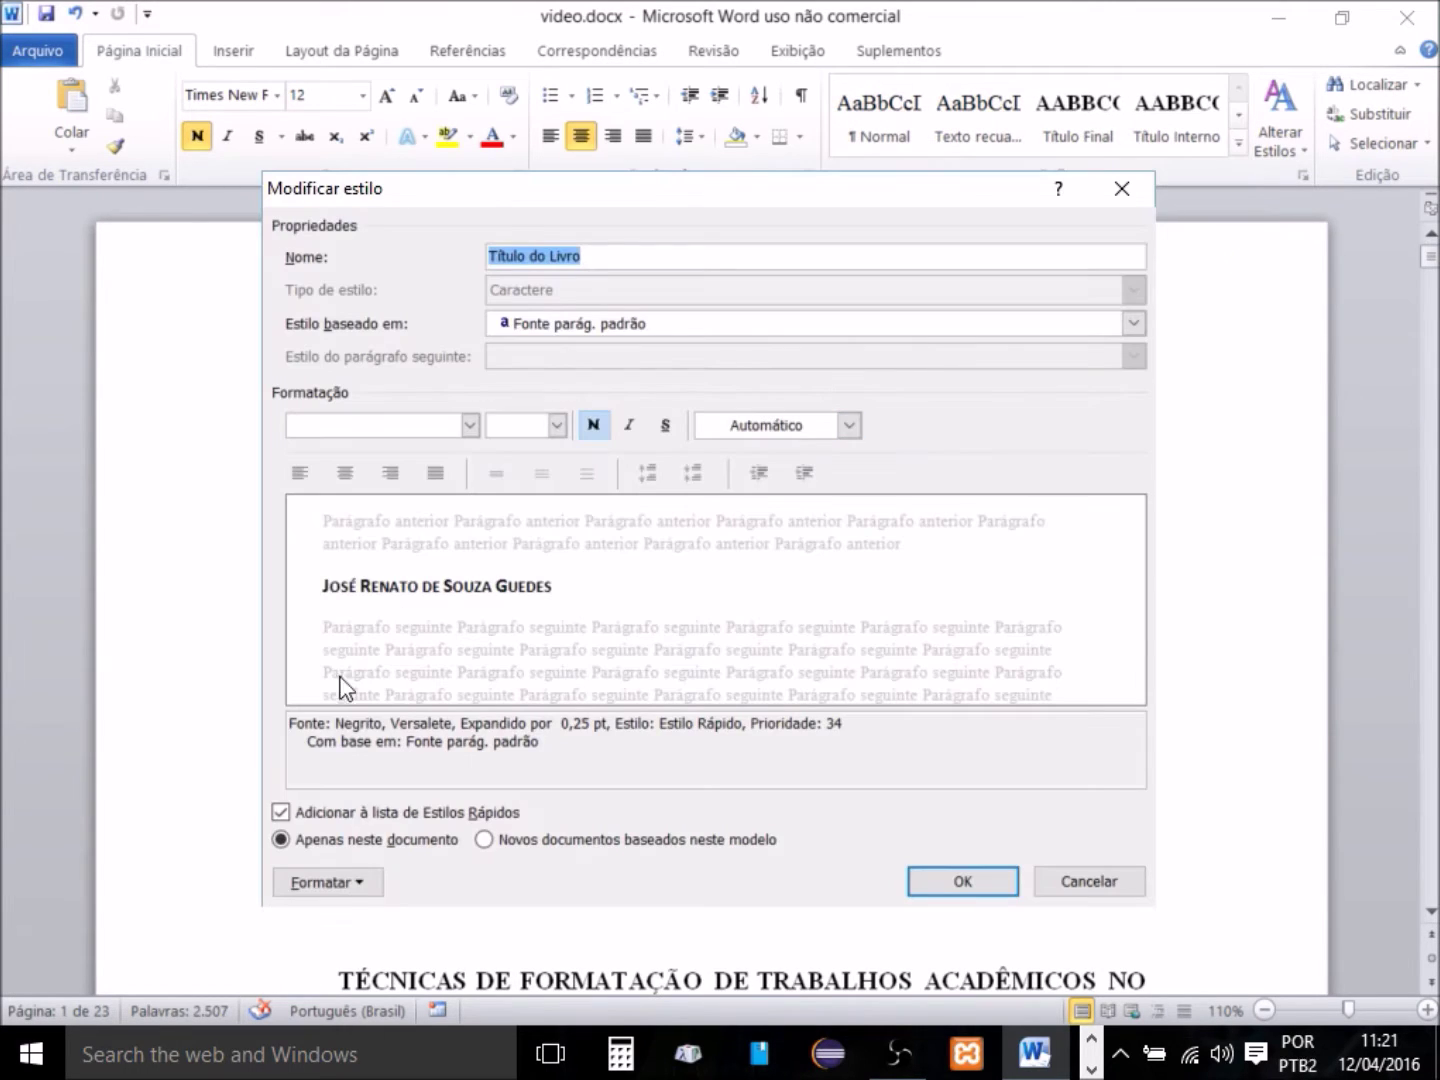
left_click(280, 812)
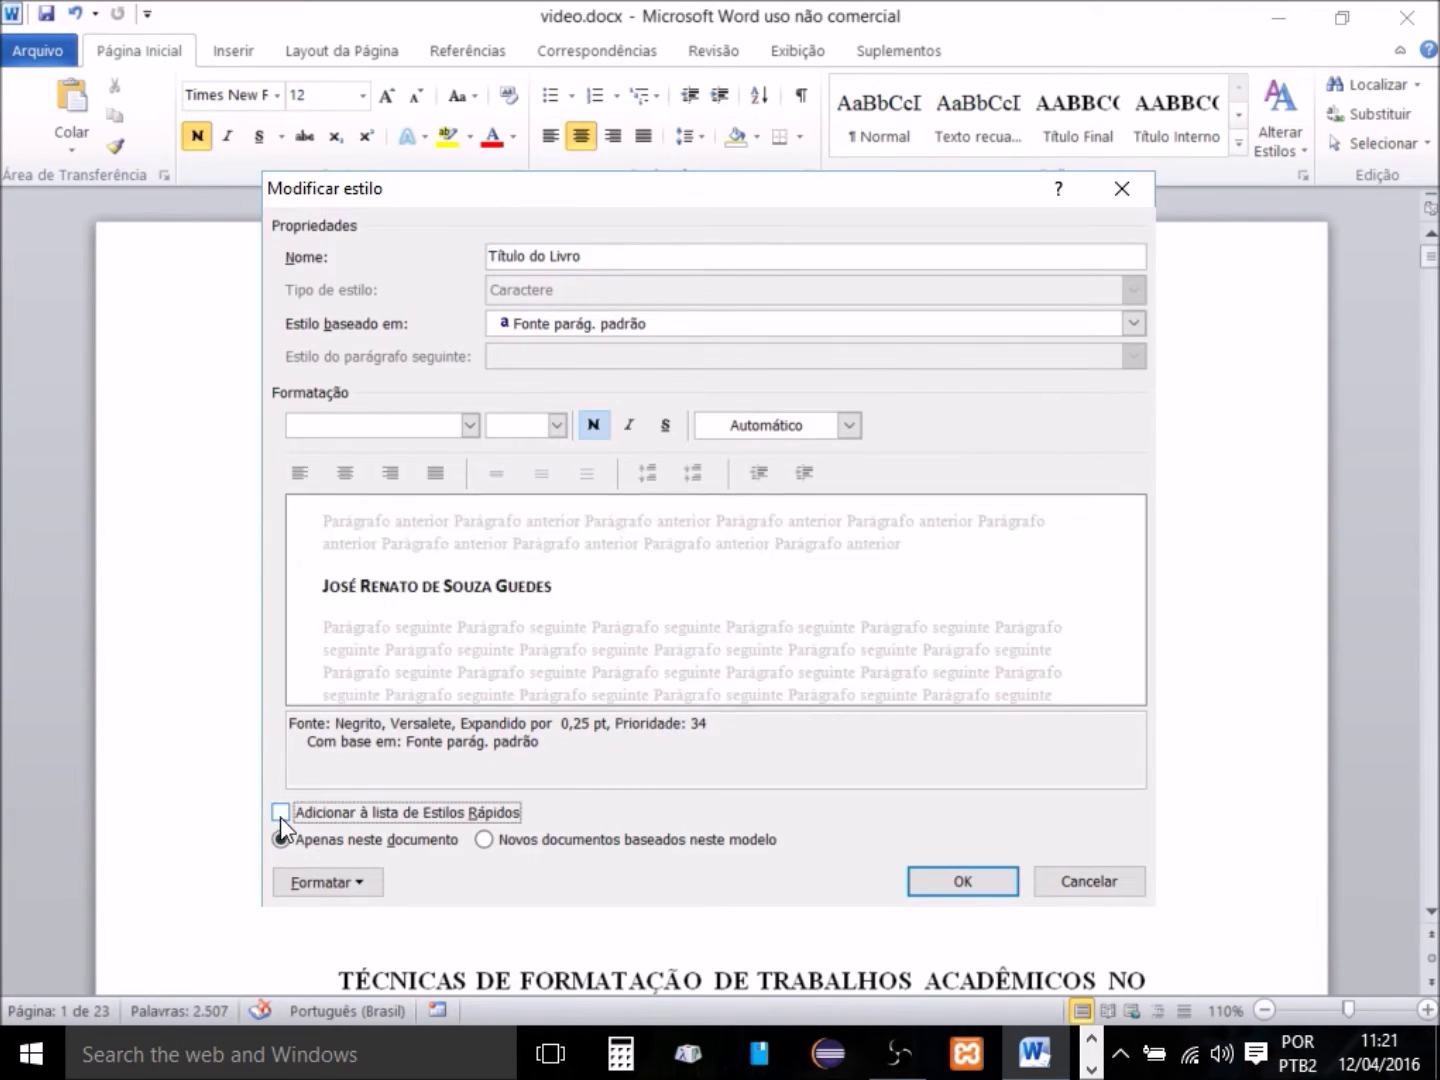
left_click(963, 881)
Modify the Parágrafo da Lista style, turning off its option to be added to the Quick Styles list.
left_click(1237, 142)
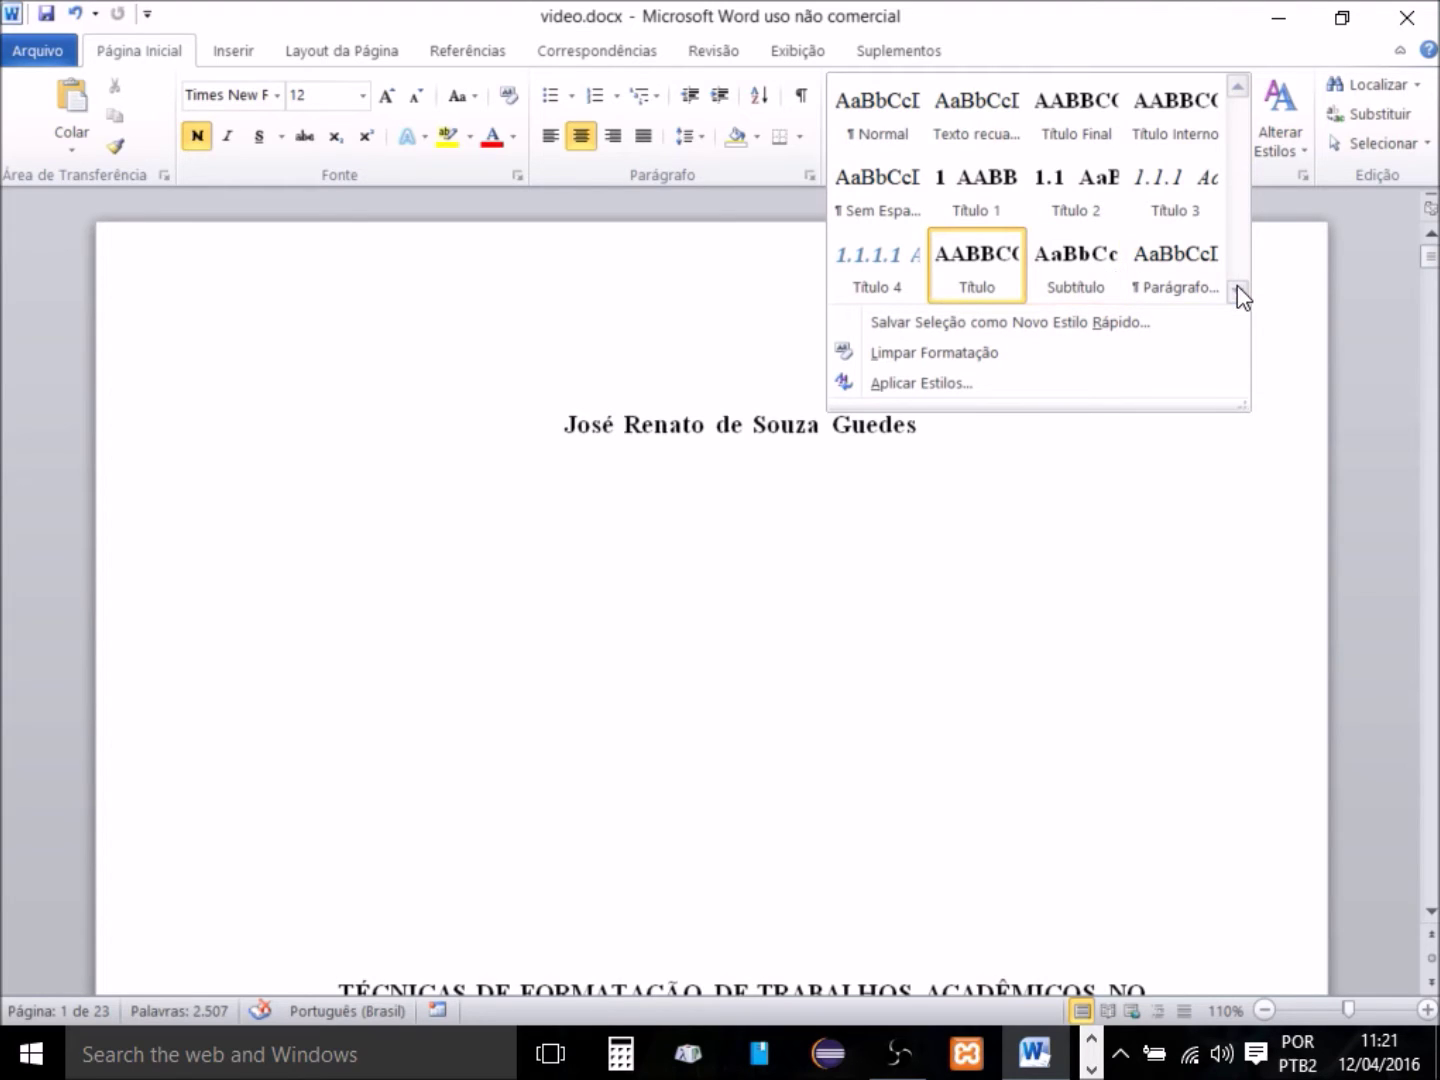
right_click(1196, 290)
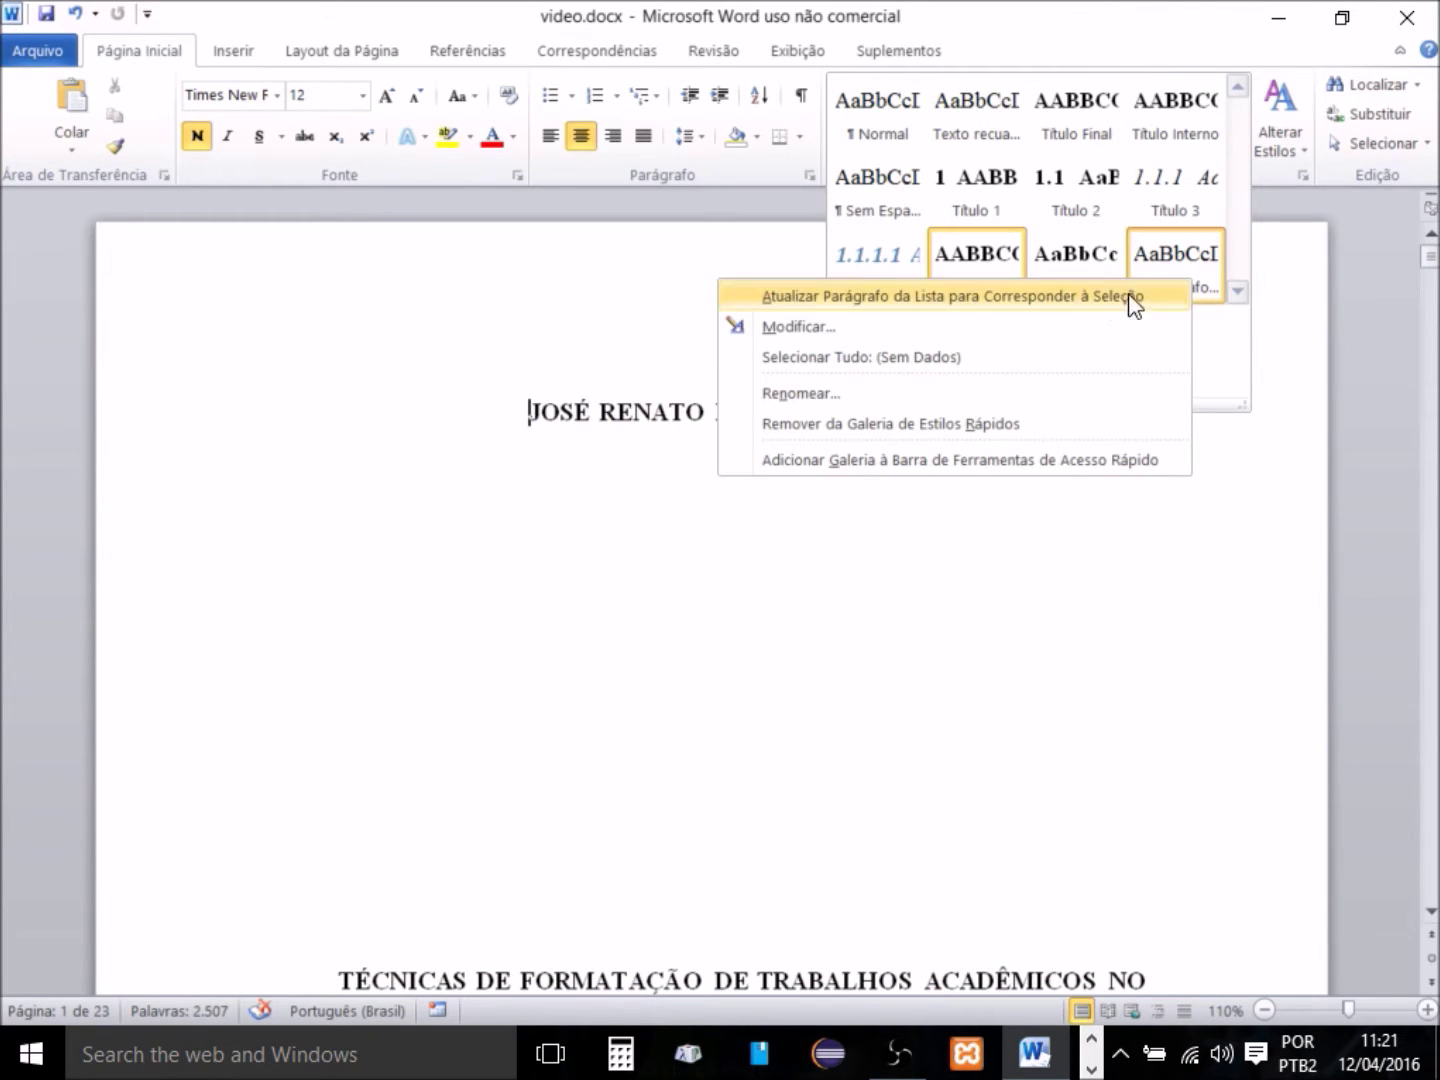
left_click(921, 337)
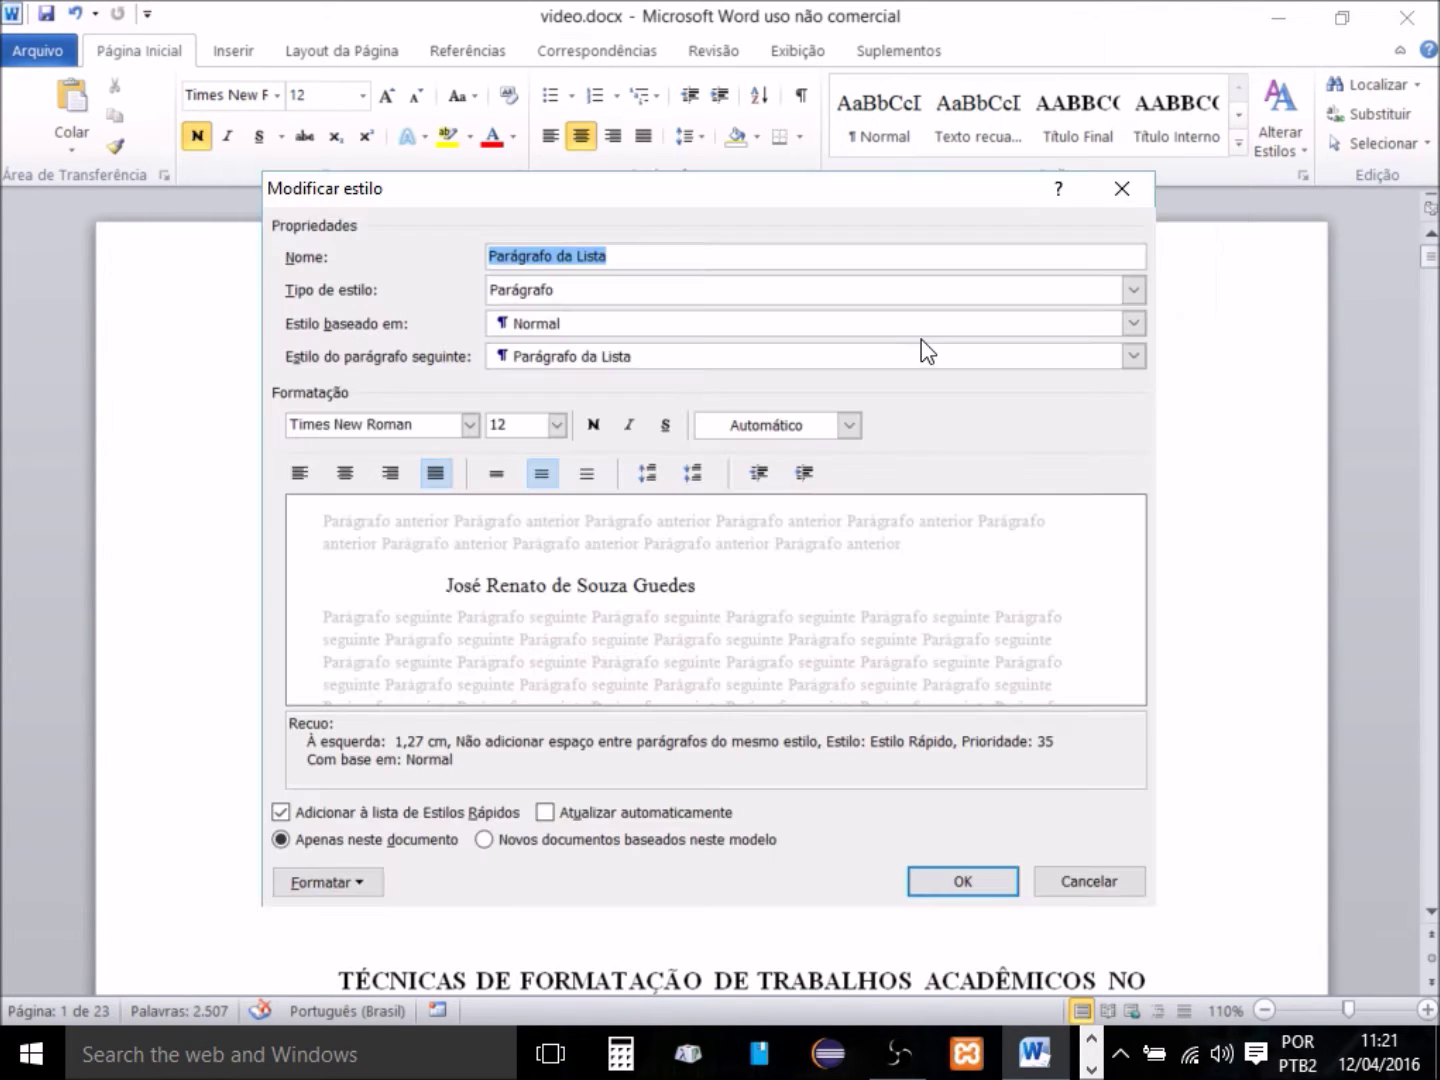
left_click(281, 812)
left_click(958, 884)
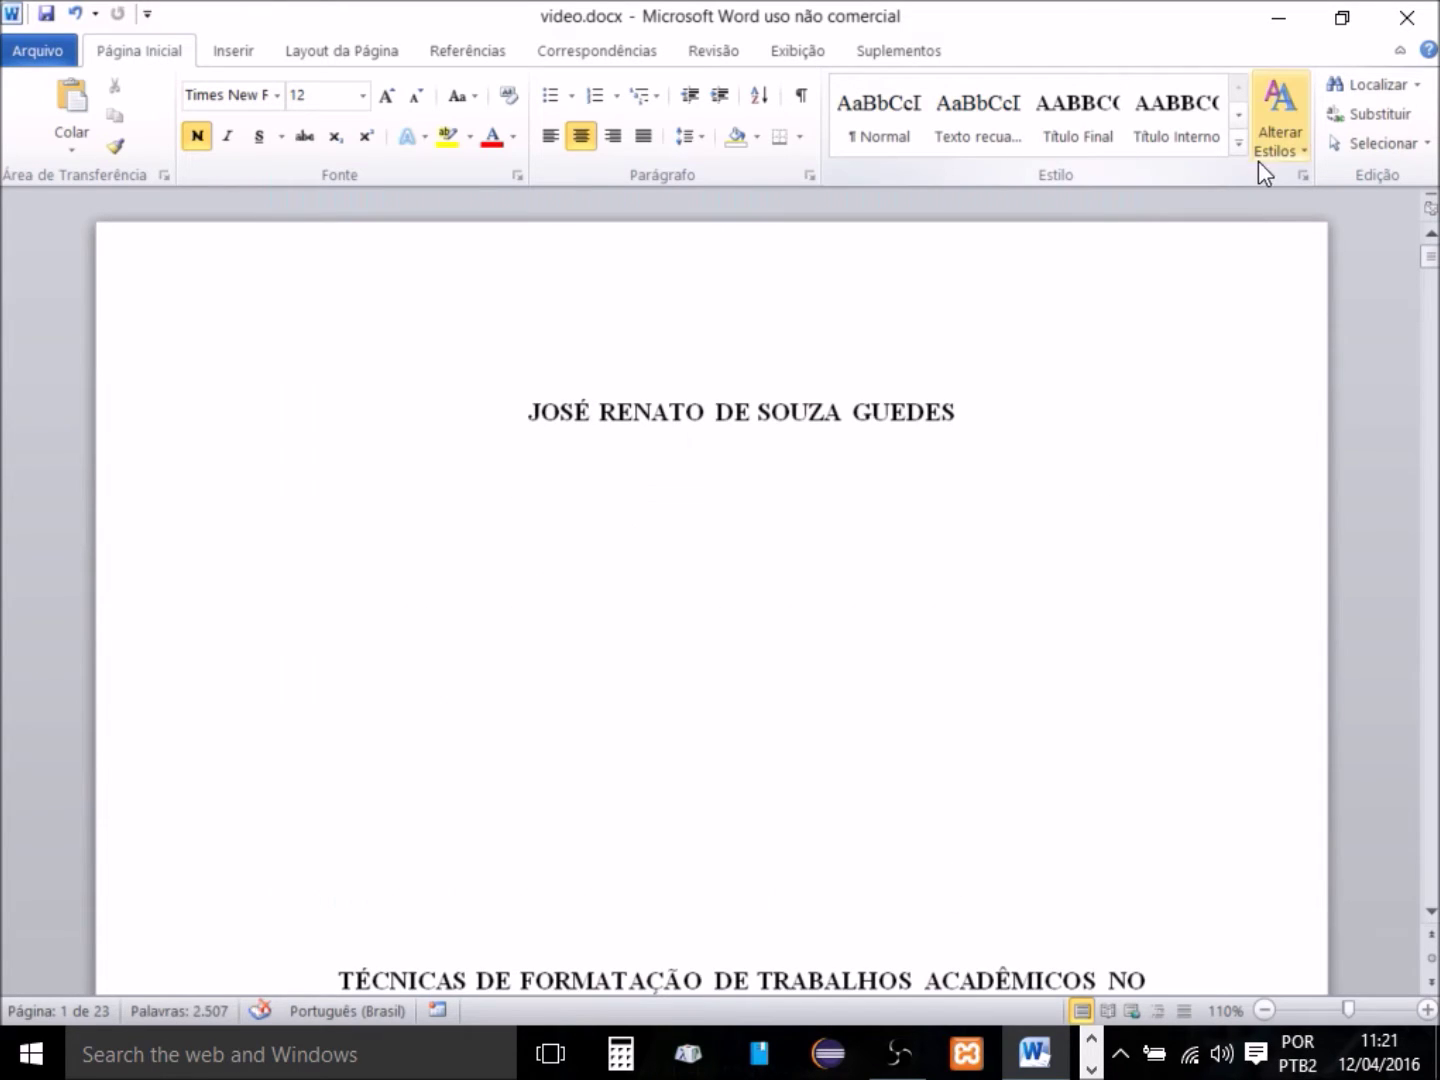
Open the Título 4 style for modification and base it on the Título 3 style.
left_click(1237, 143)
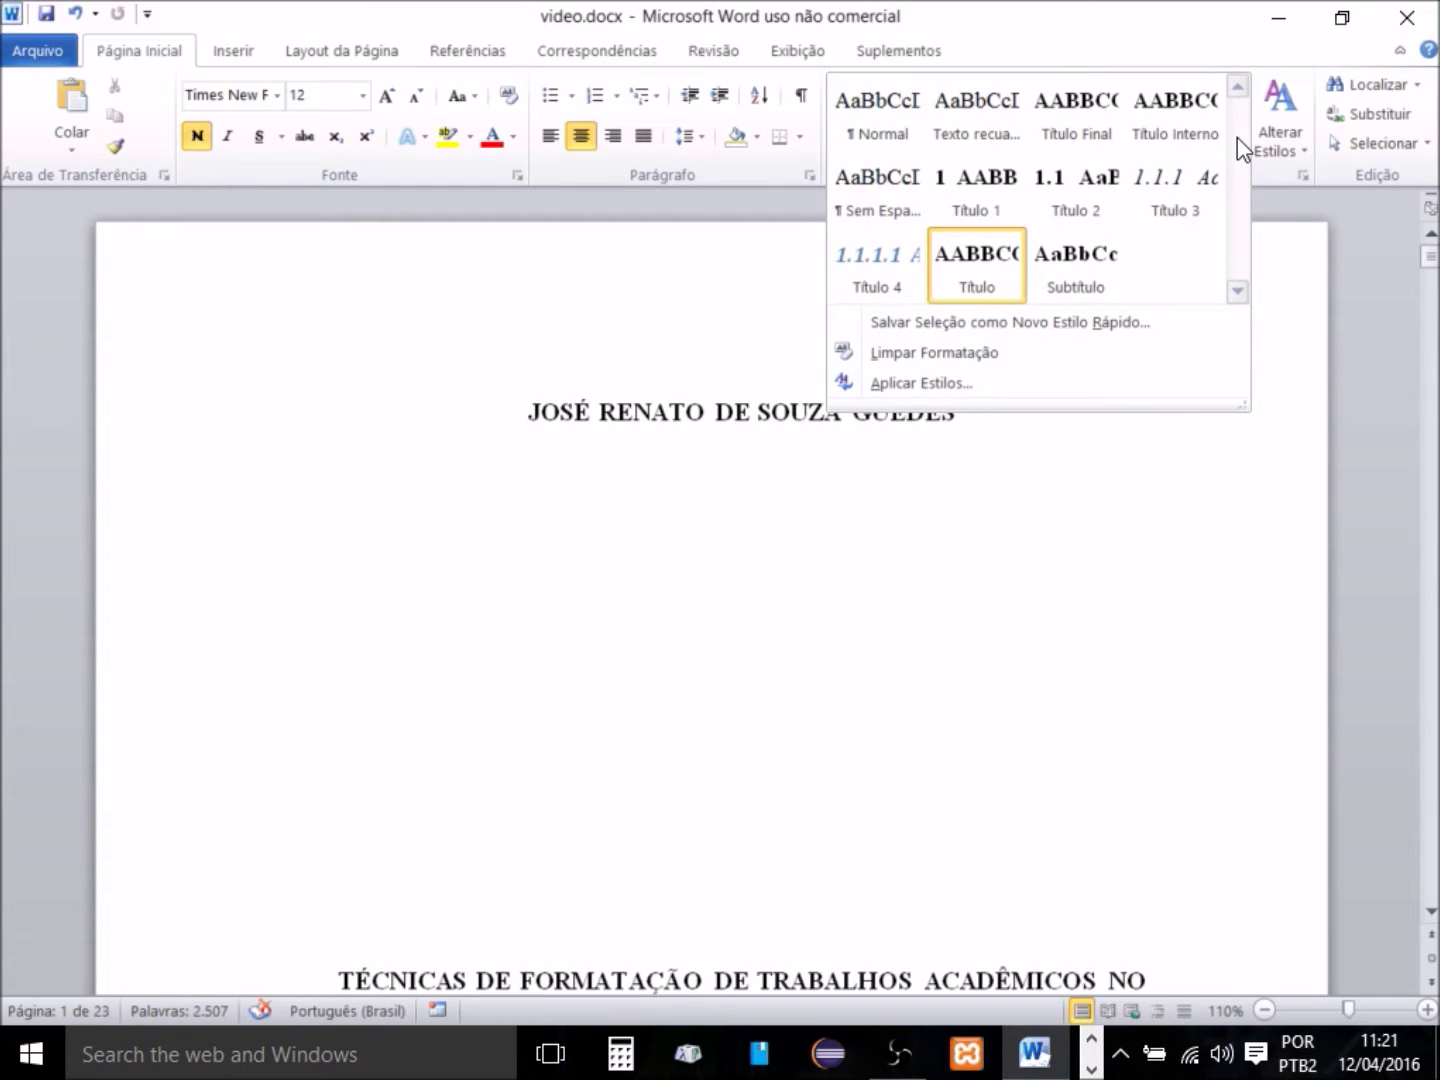
right_click(867, 277)
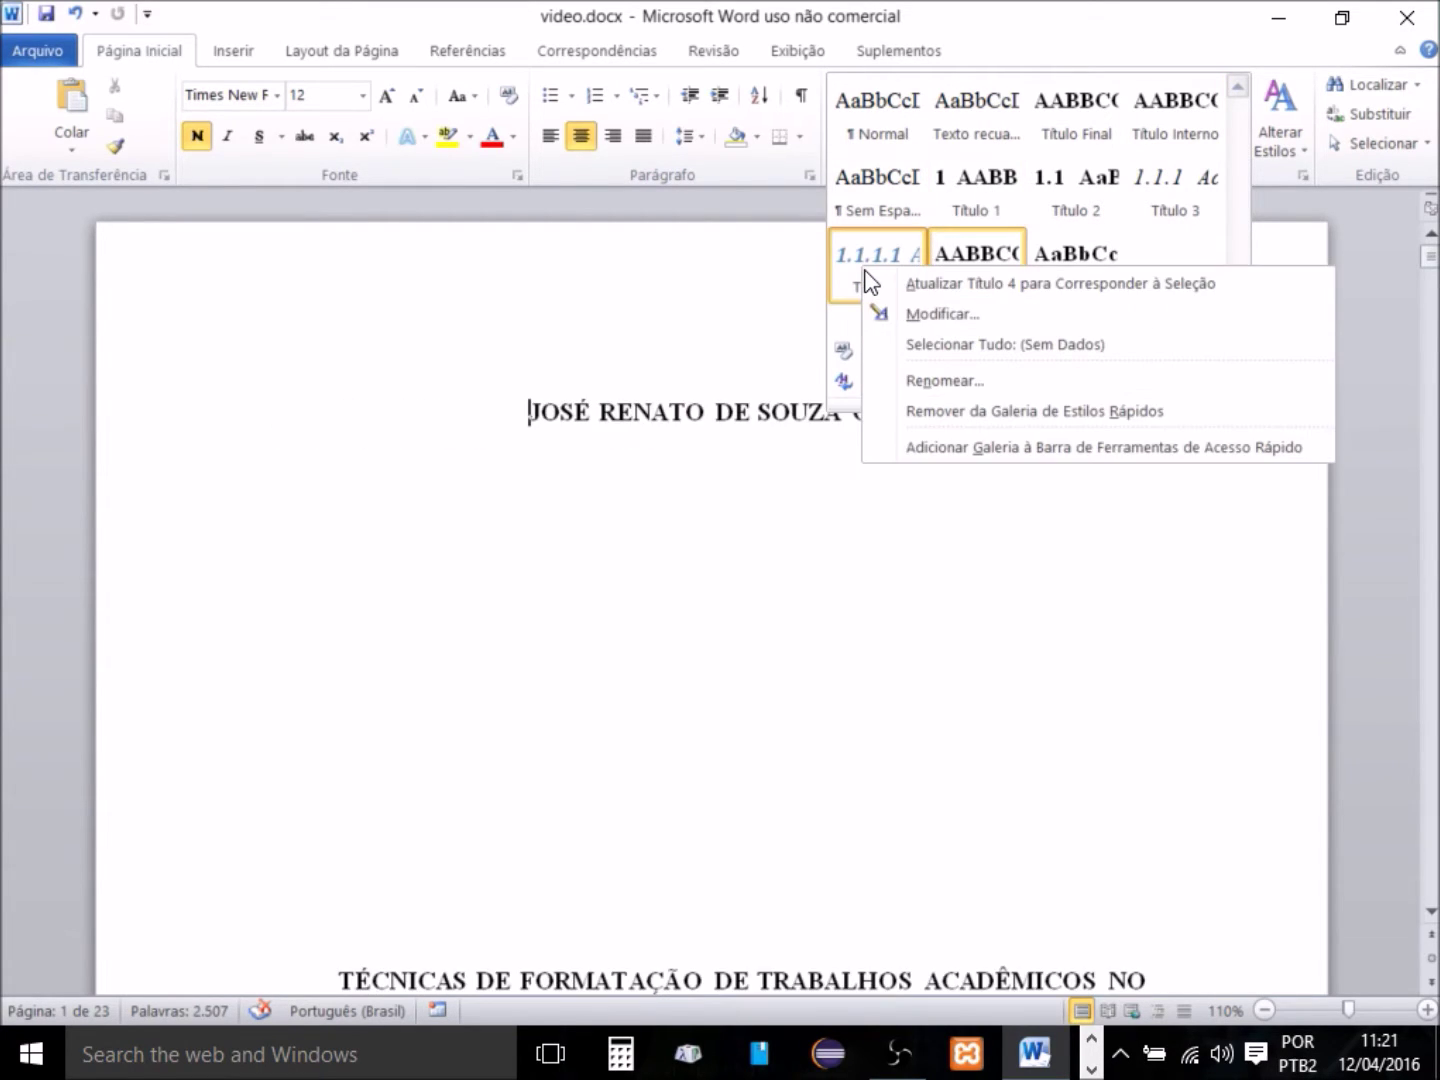
left_click(916, 313)
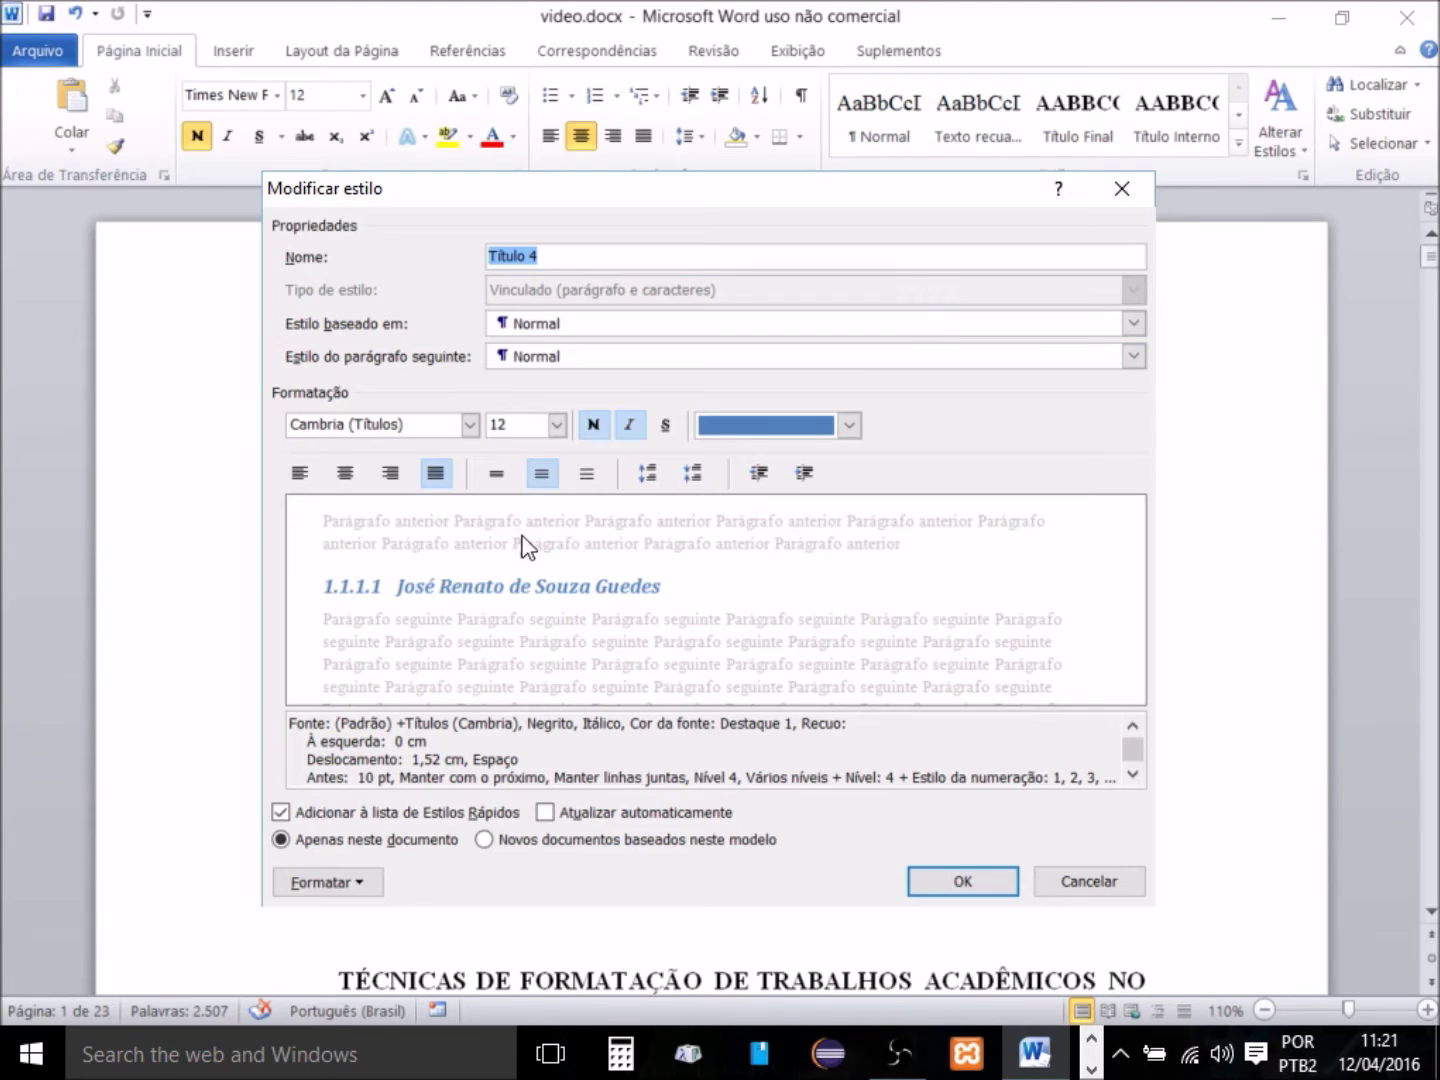
left_click(1133, 323)
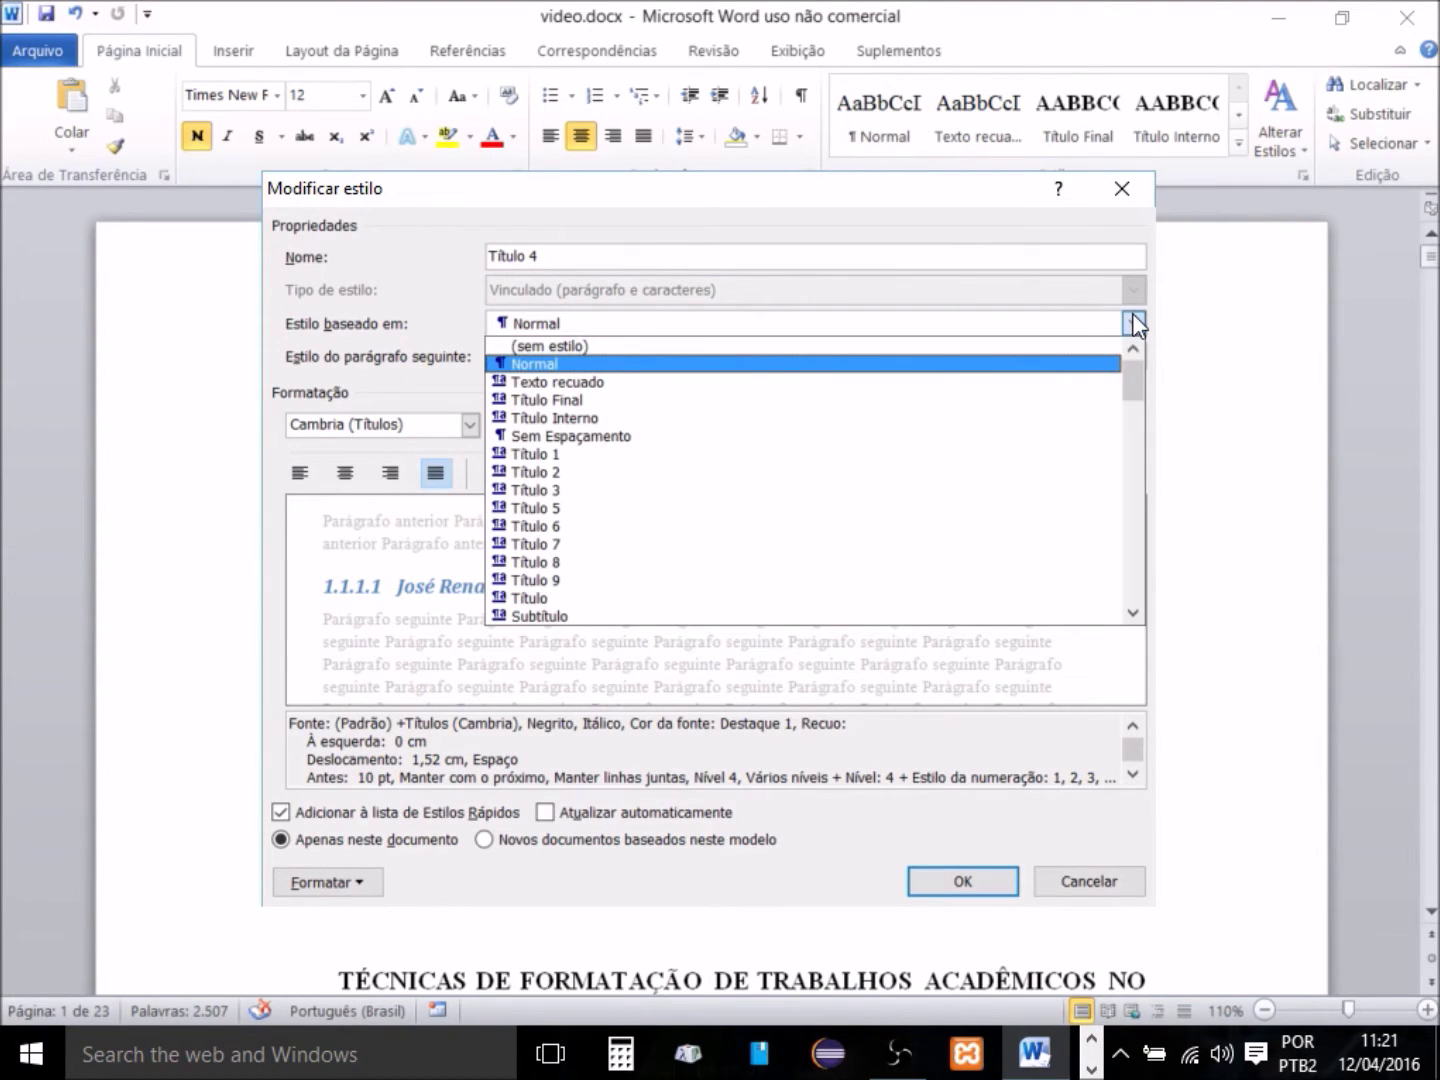
left_click(595, 490)
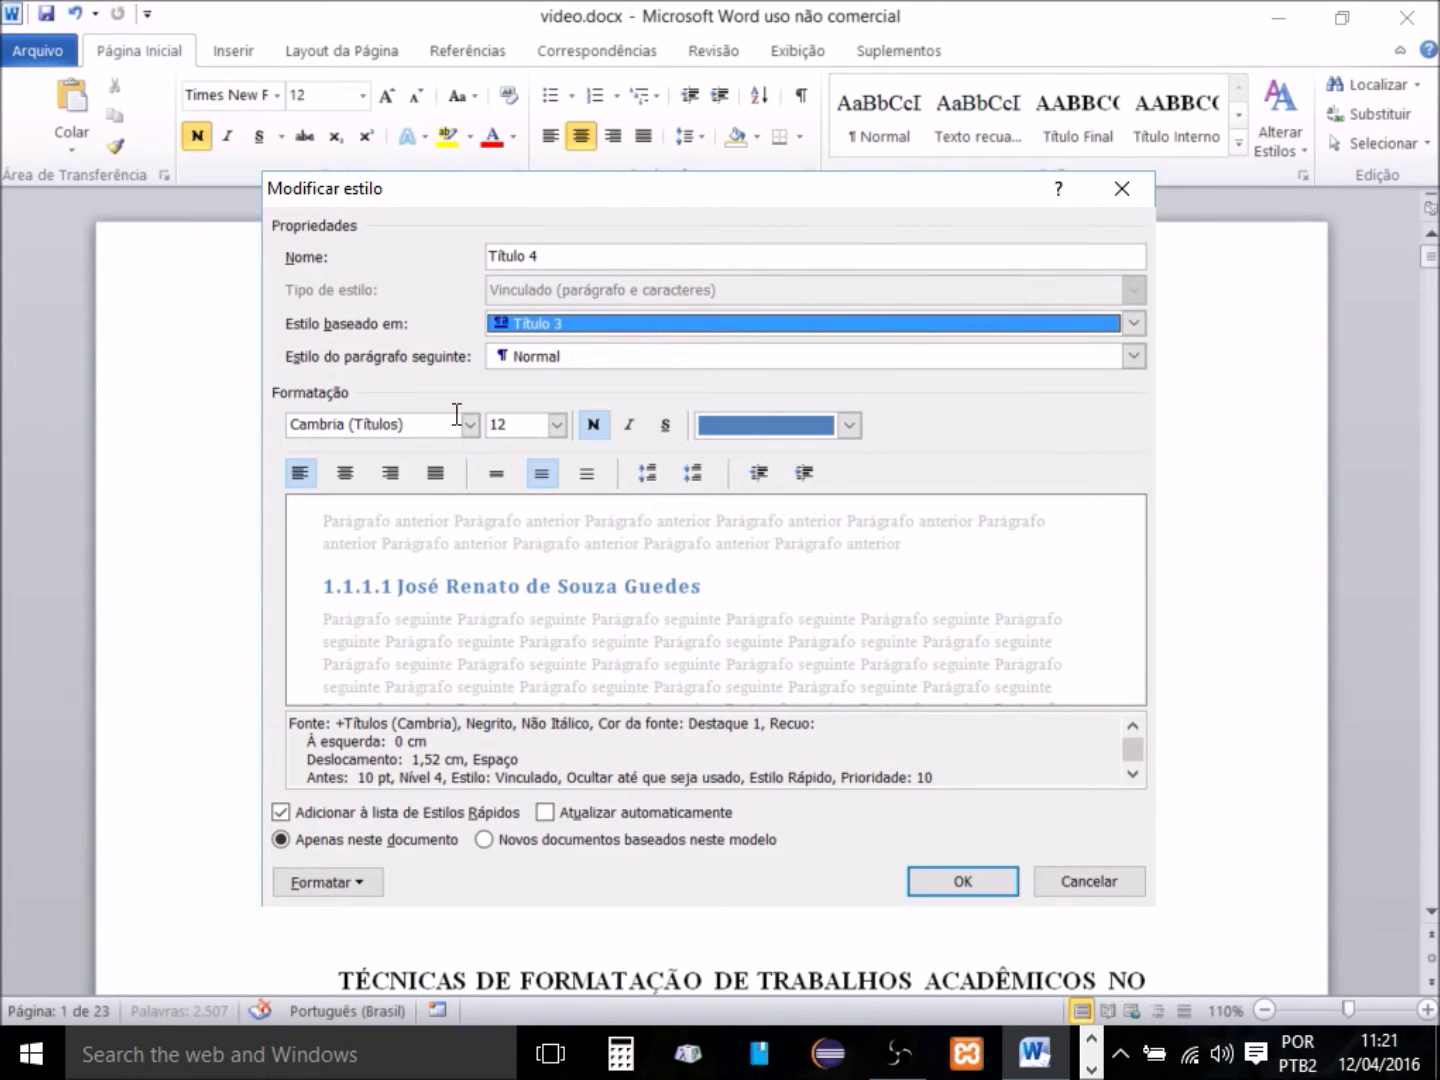
Set the Título 4 style's font to Times New Roman with Normal font style and Automático colour.
left_click(358, 881)
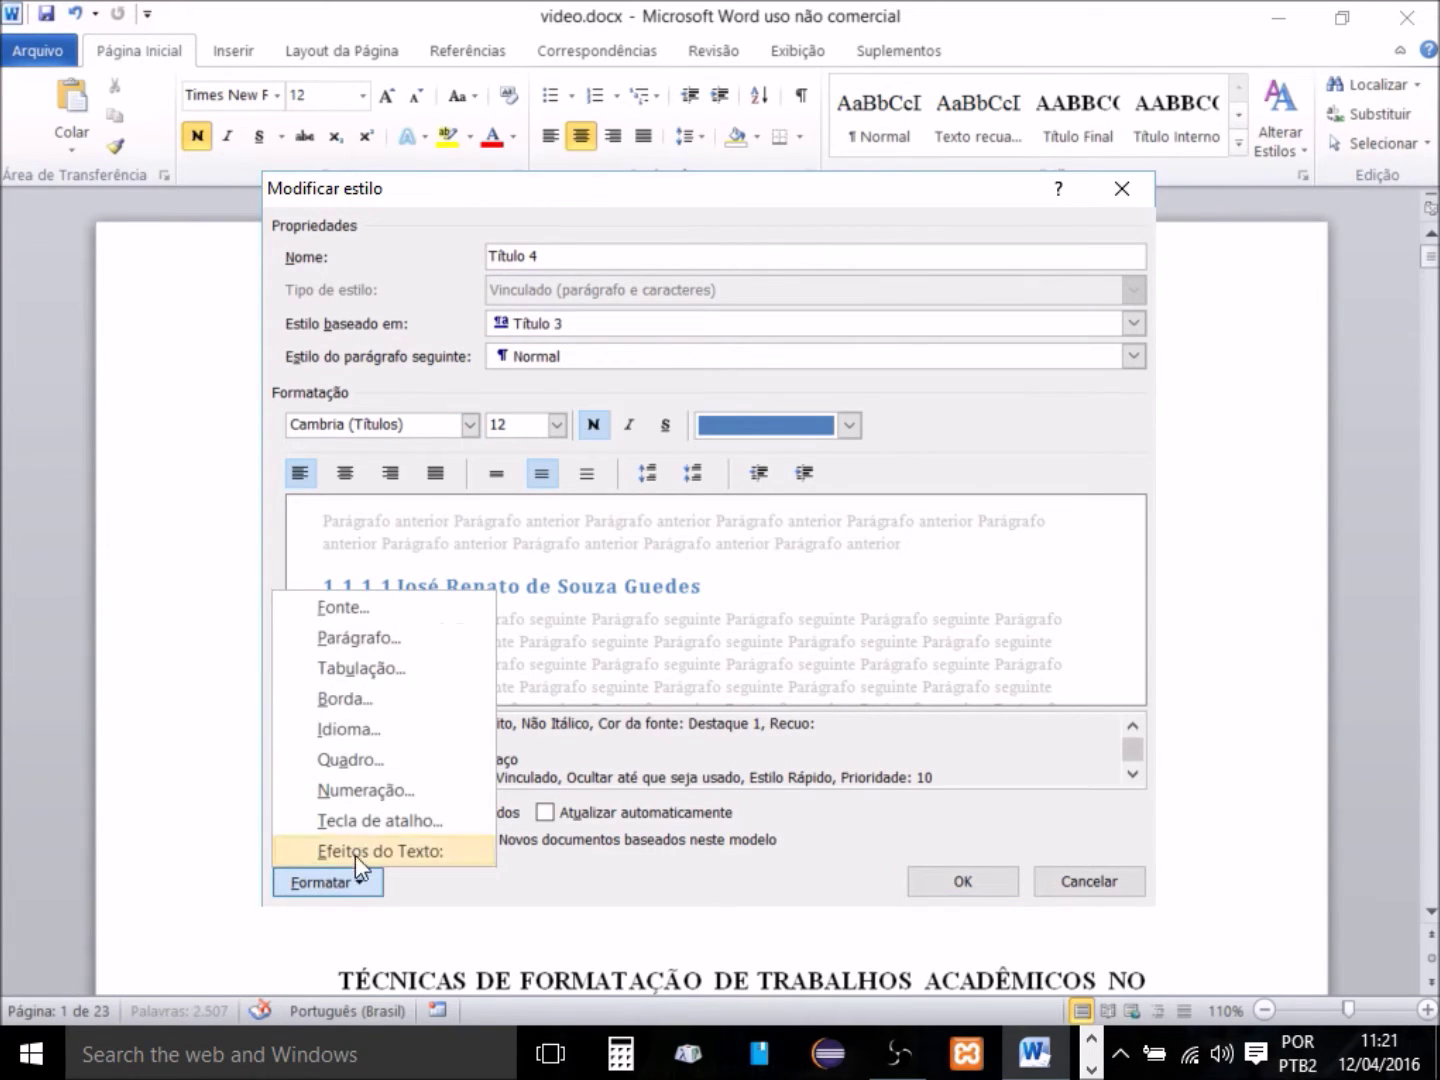
left_click(358, 606)
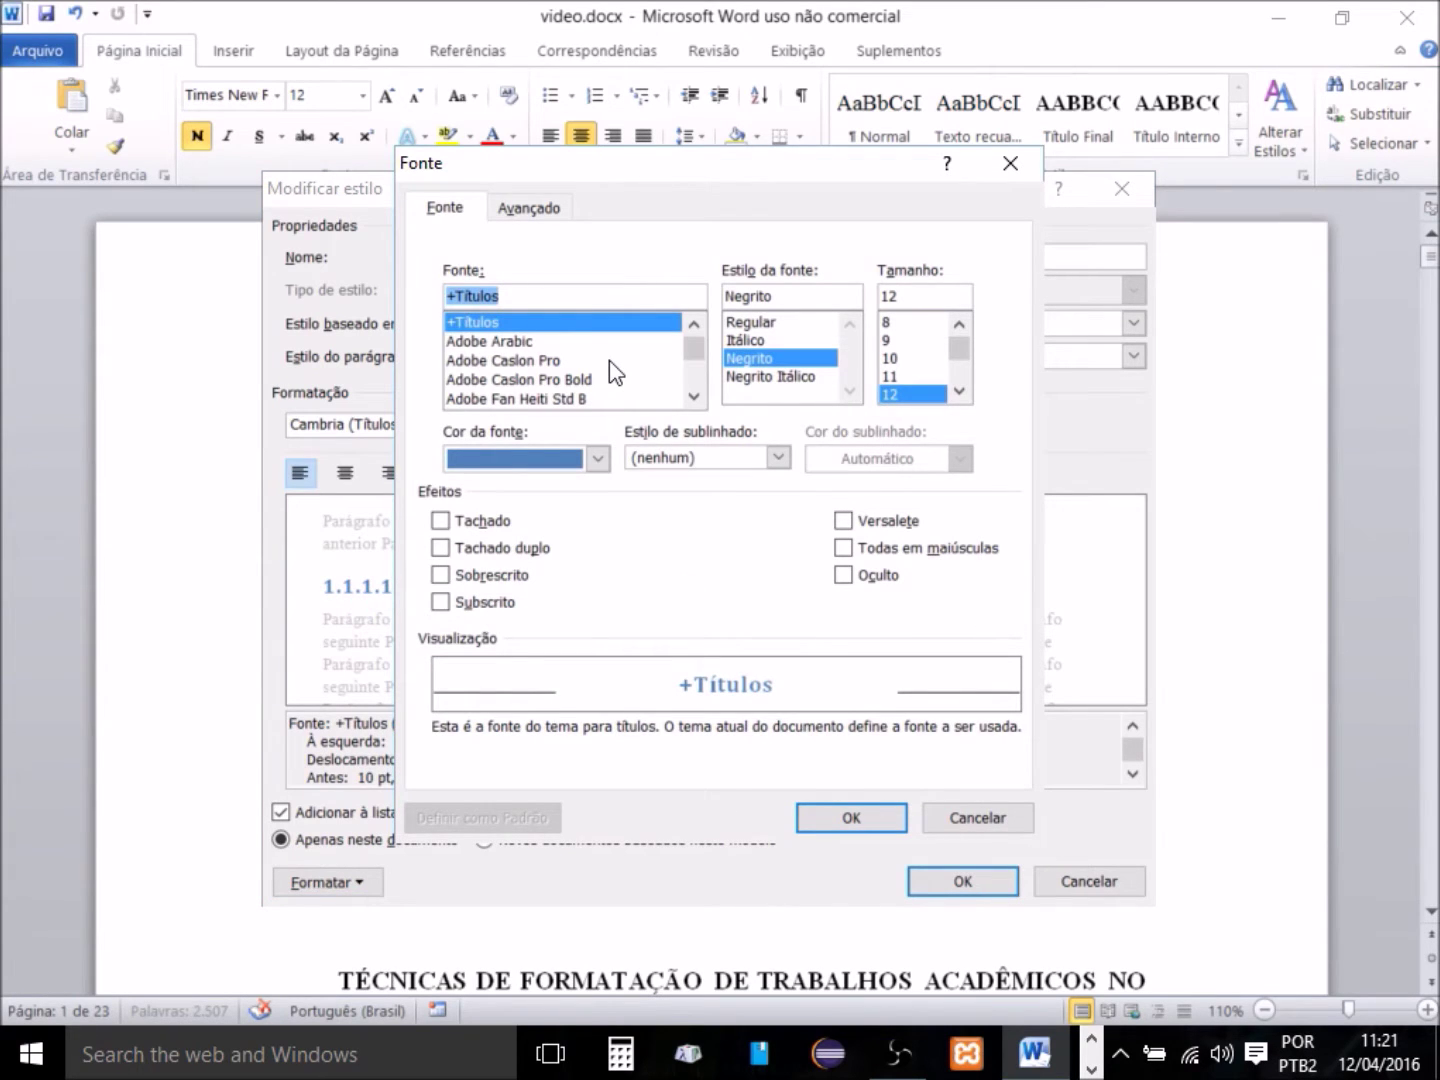
type("times")
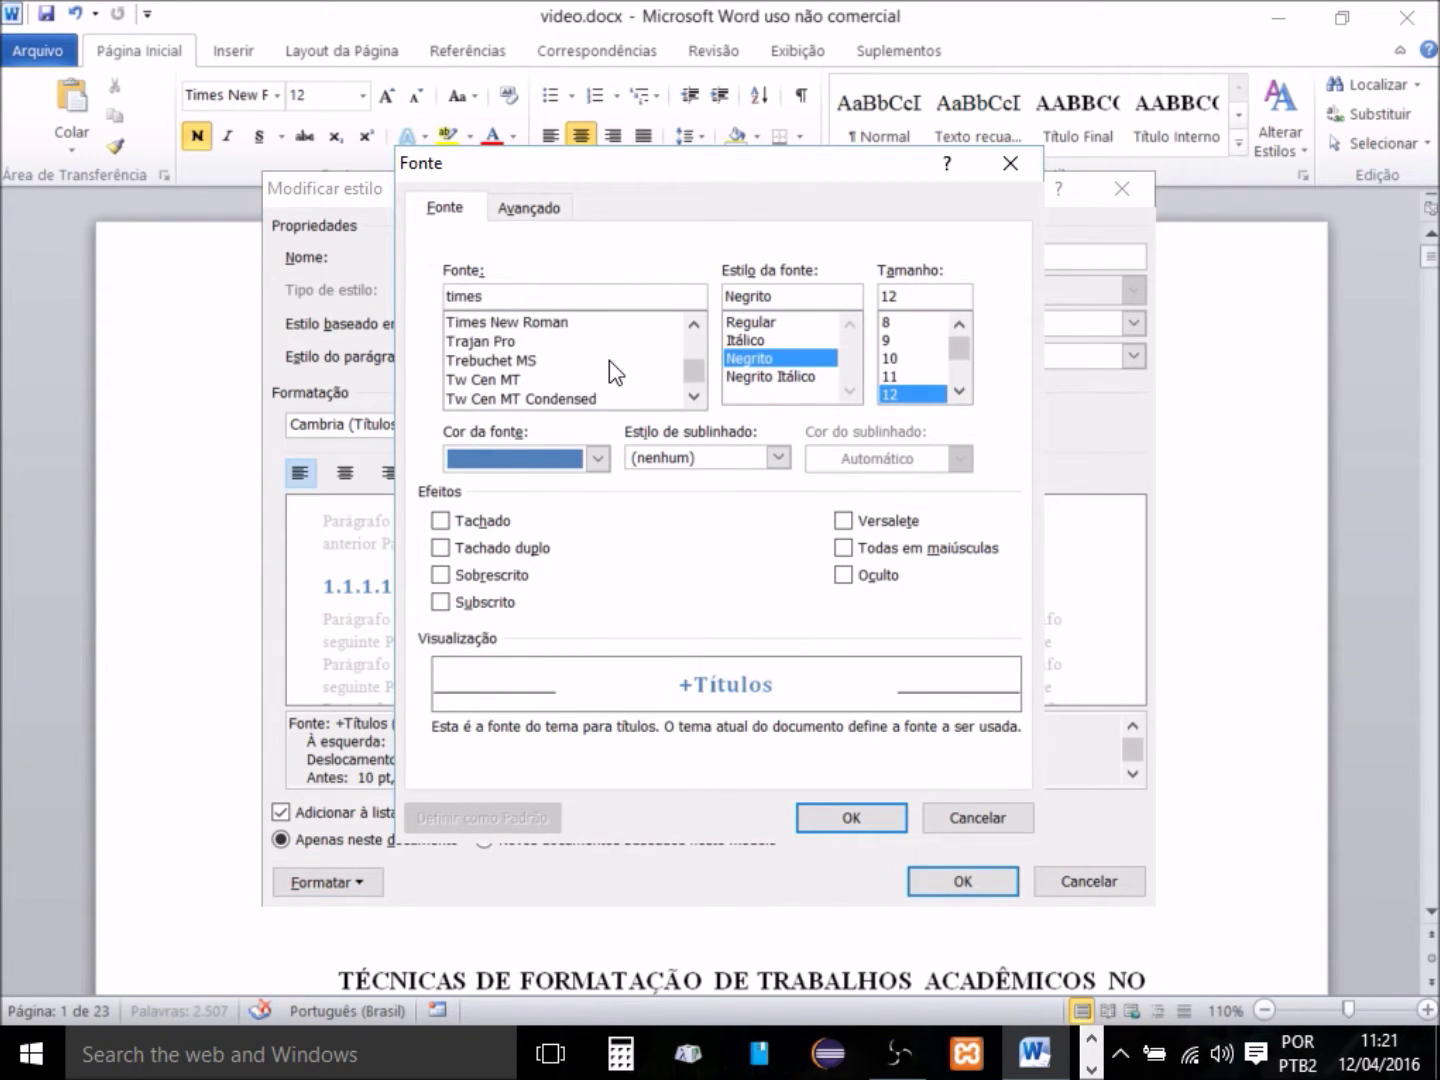
left_click(546, 325)
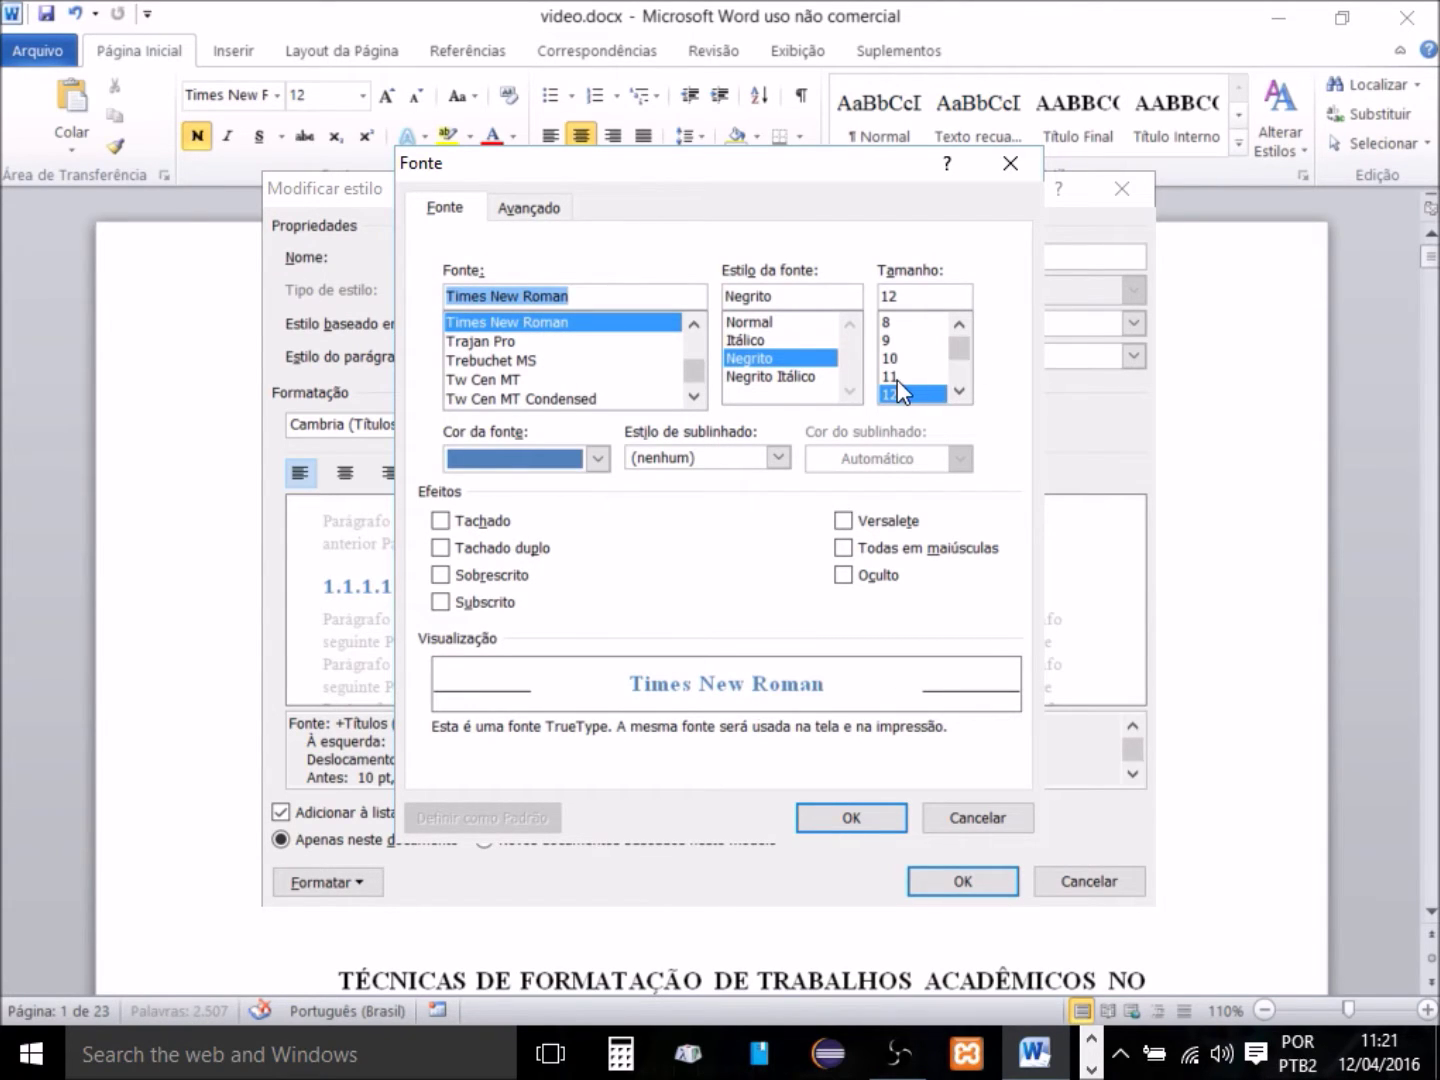
left_click(765, 368)
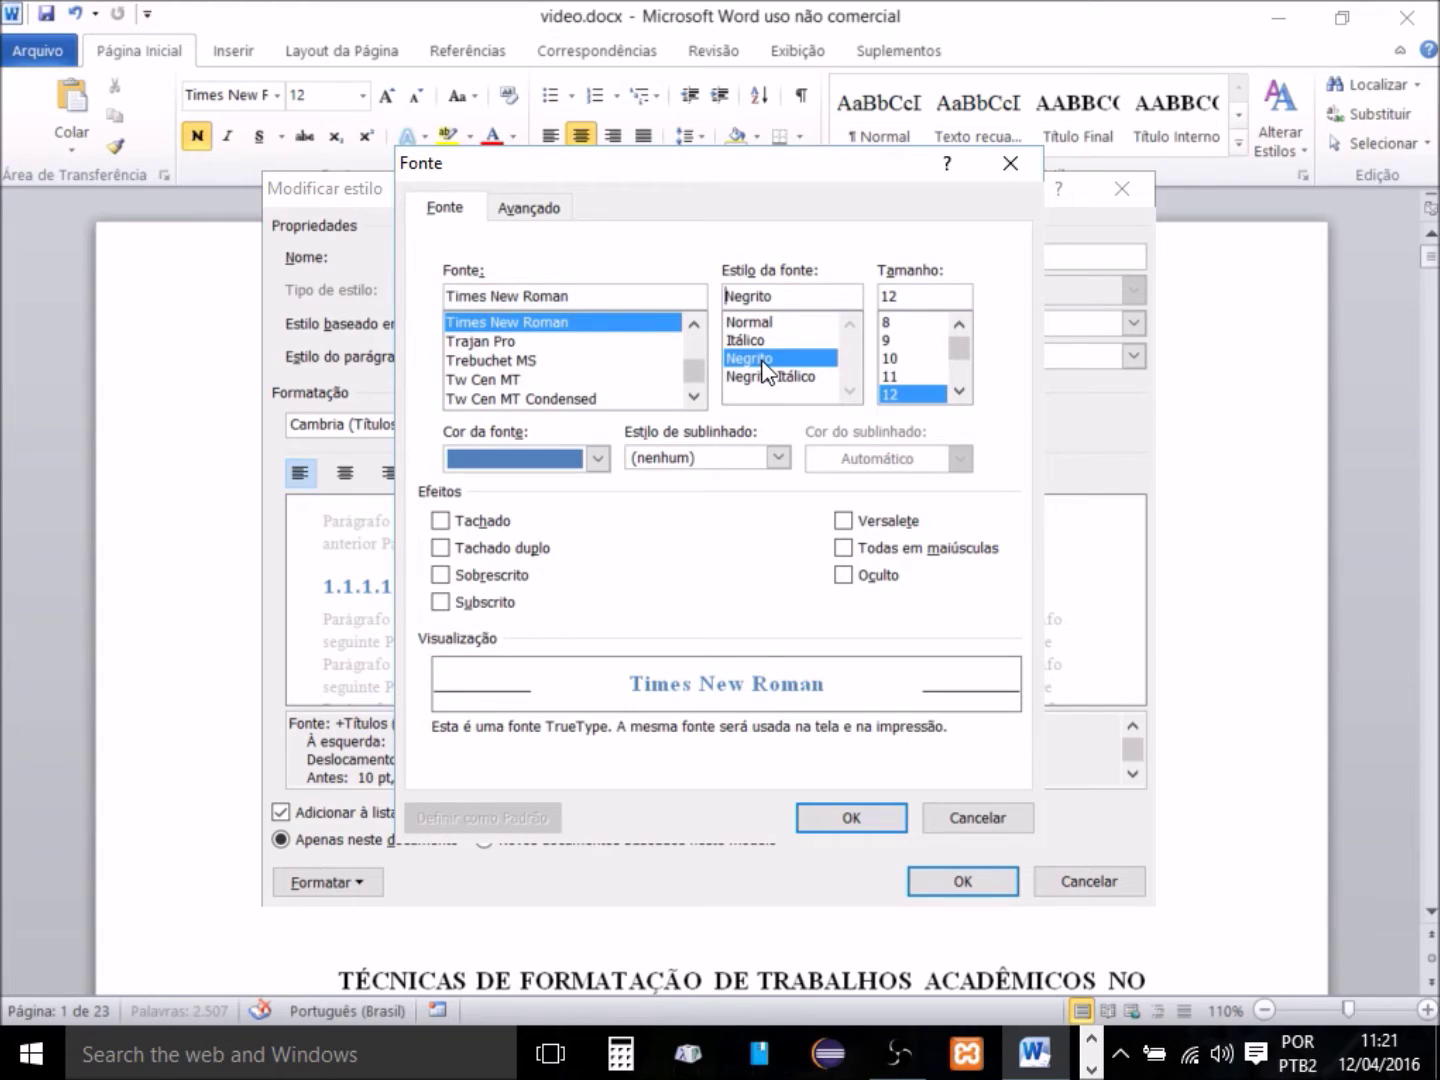
left_click(763, 322)
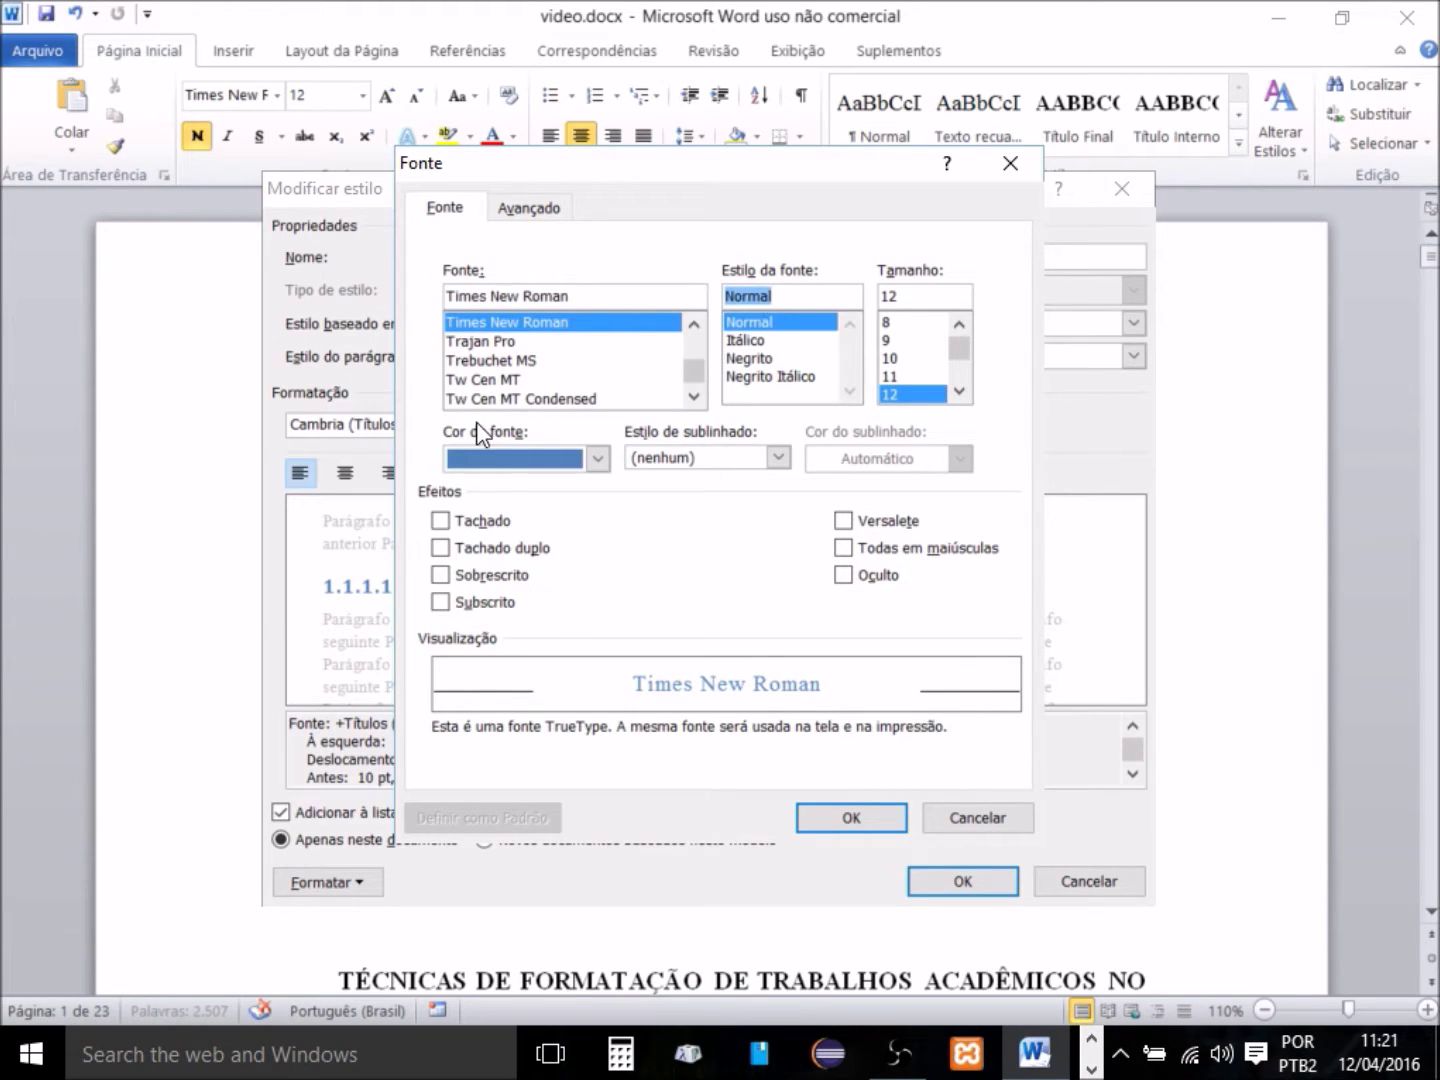
left_click(597, 460)
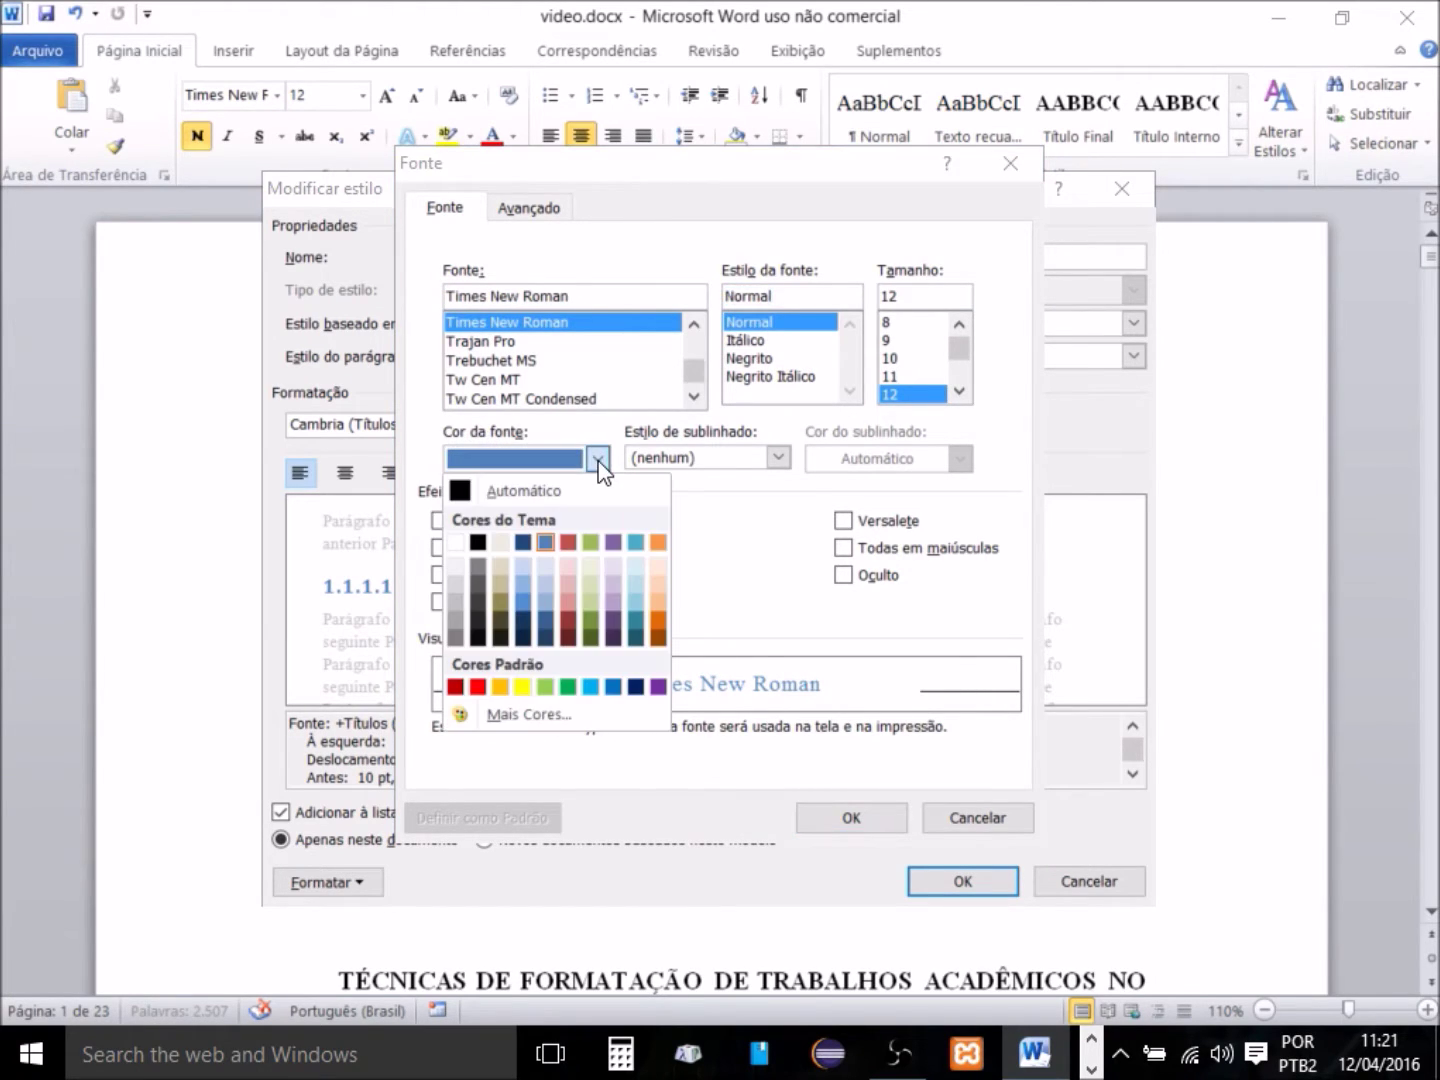
left_click(545, 489)
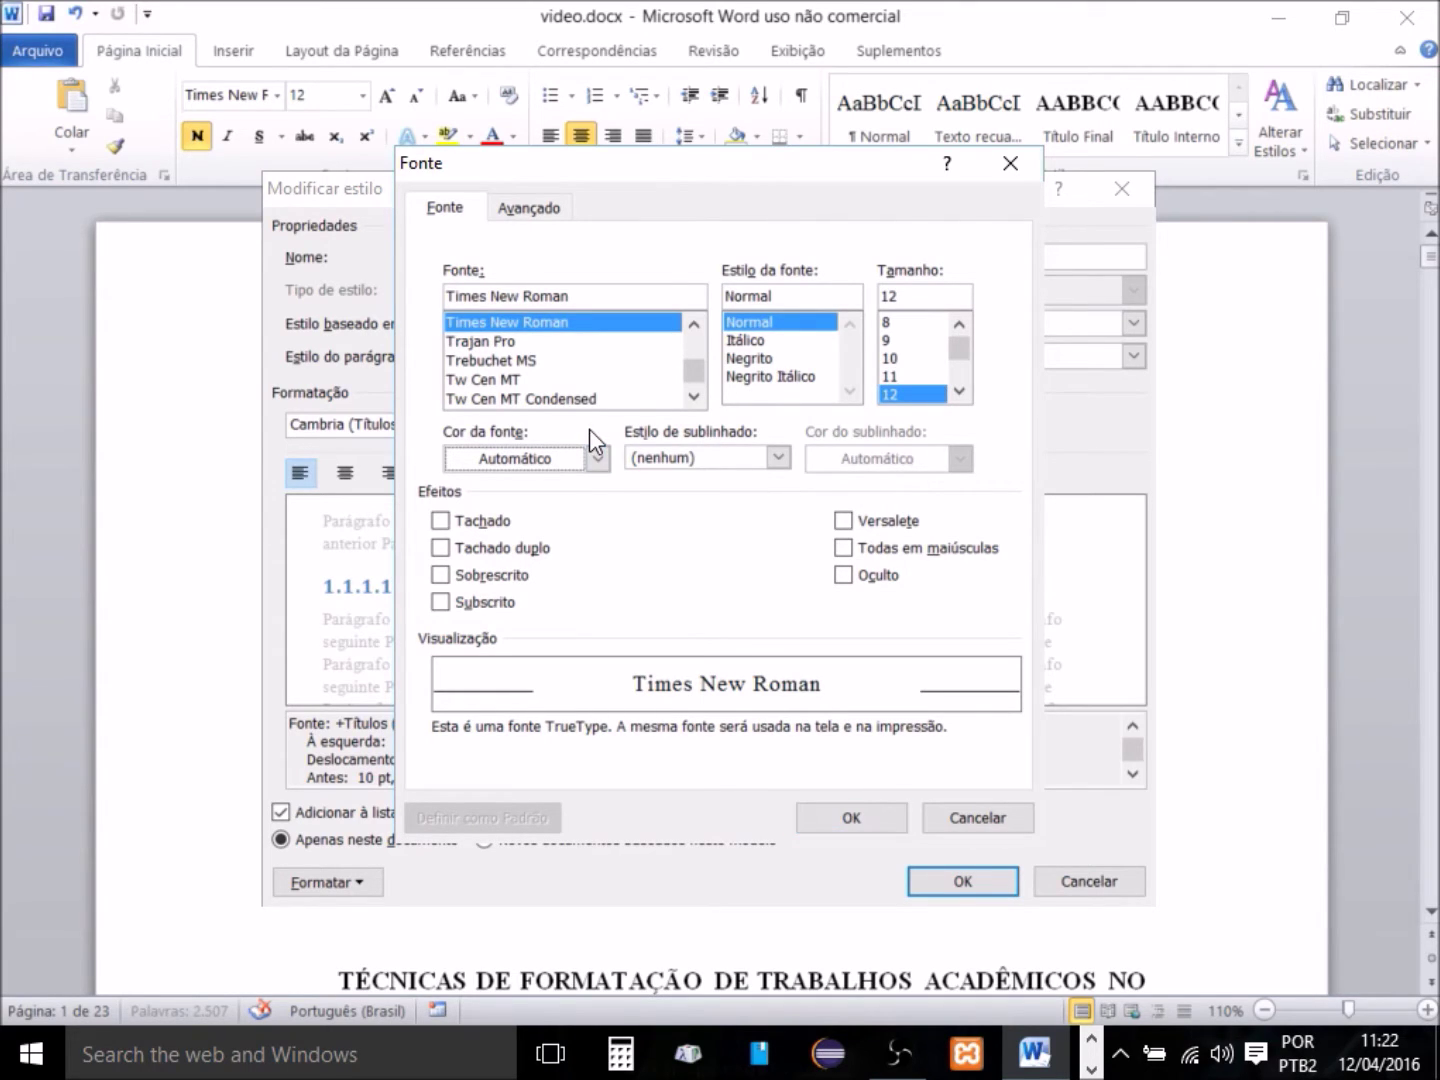
left_click(850, 815)
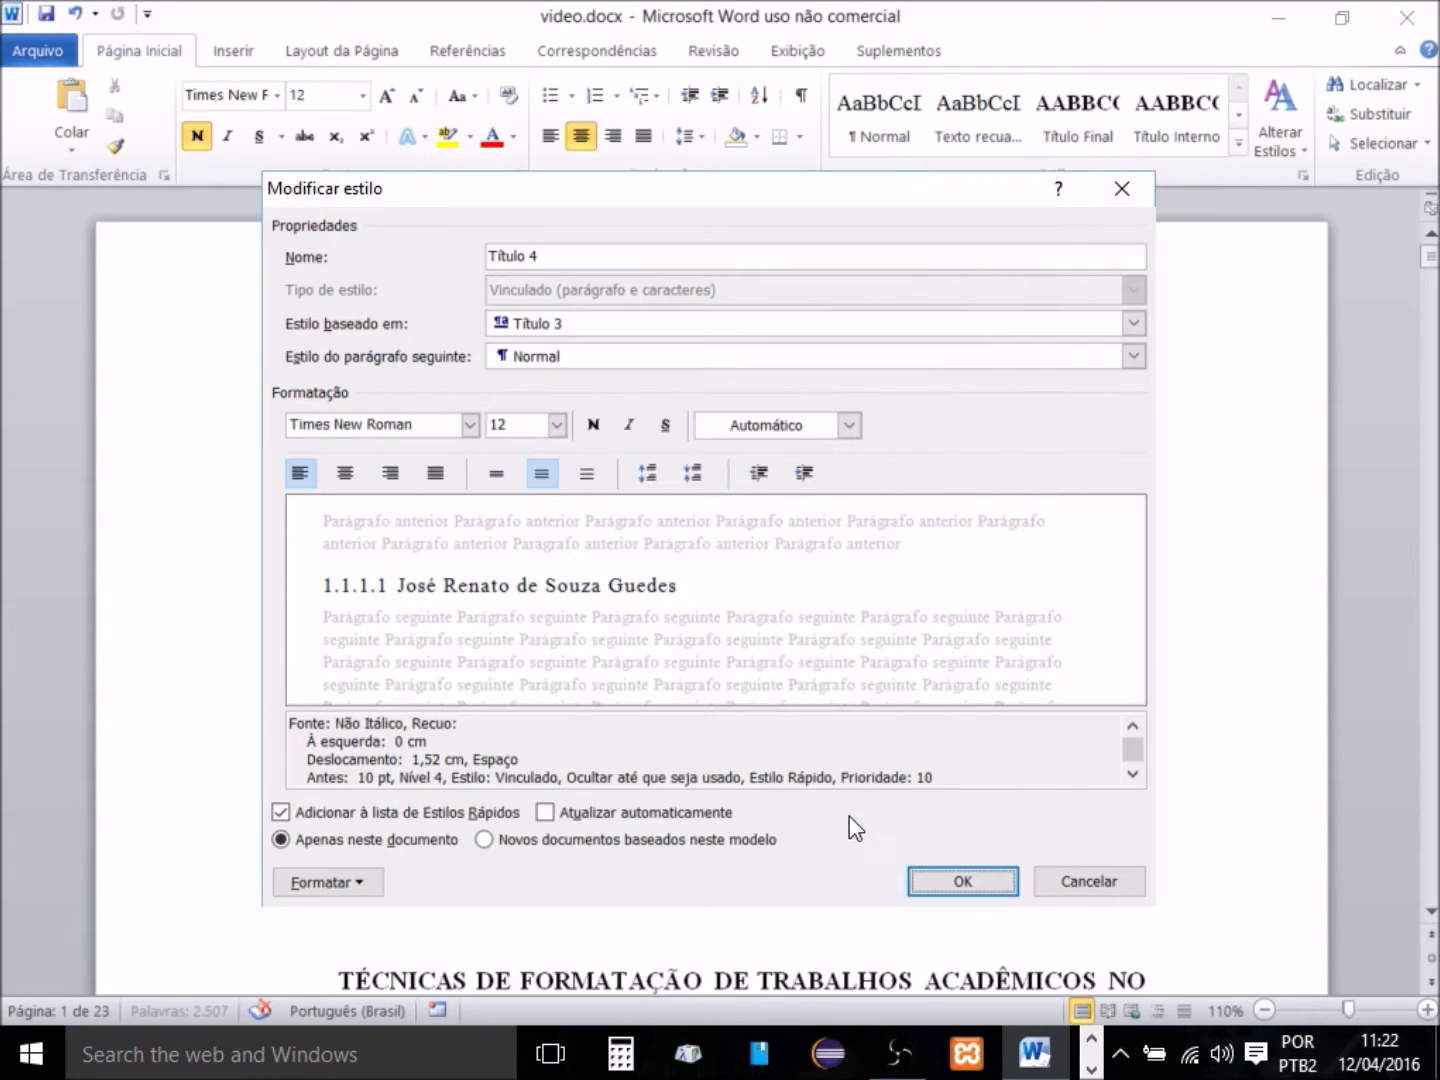
Set the Título 4 style's paragraph spacing before to 6 pt and save the style changes.
left_click(360, 882)
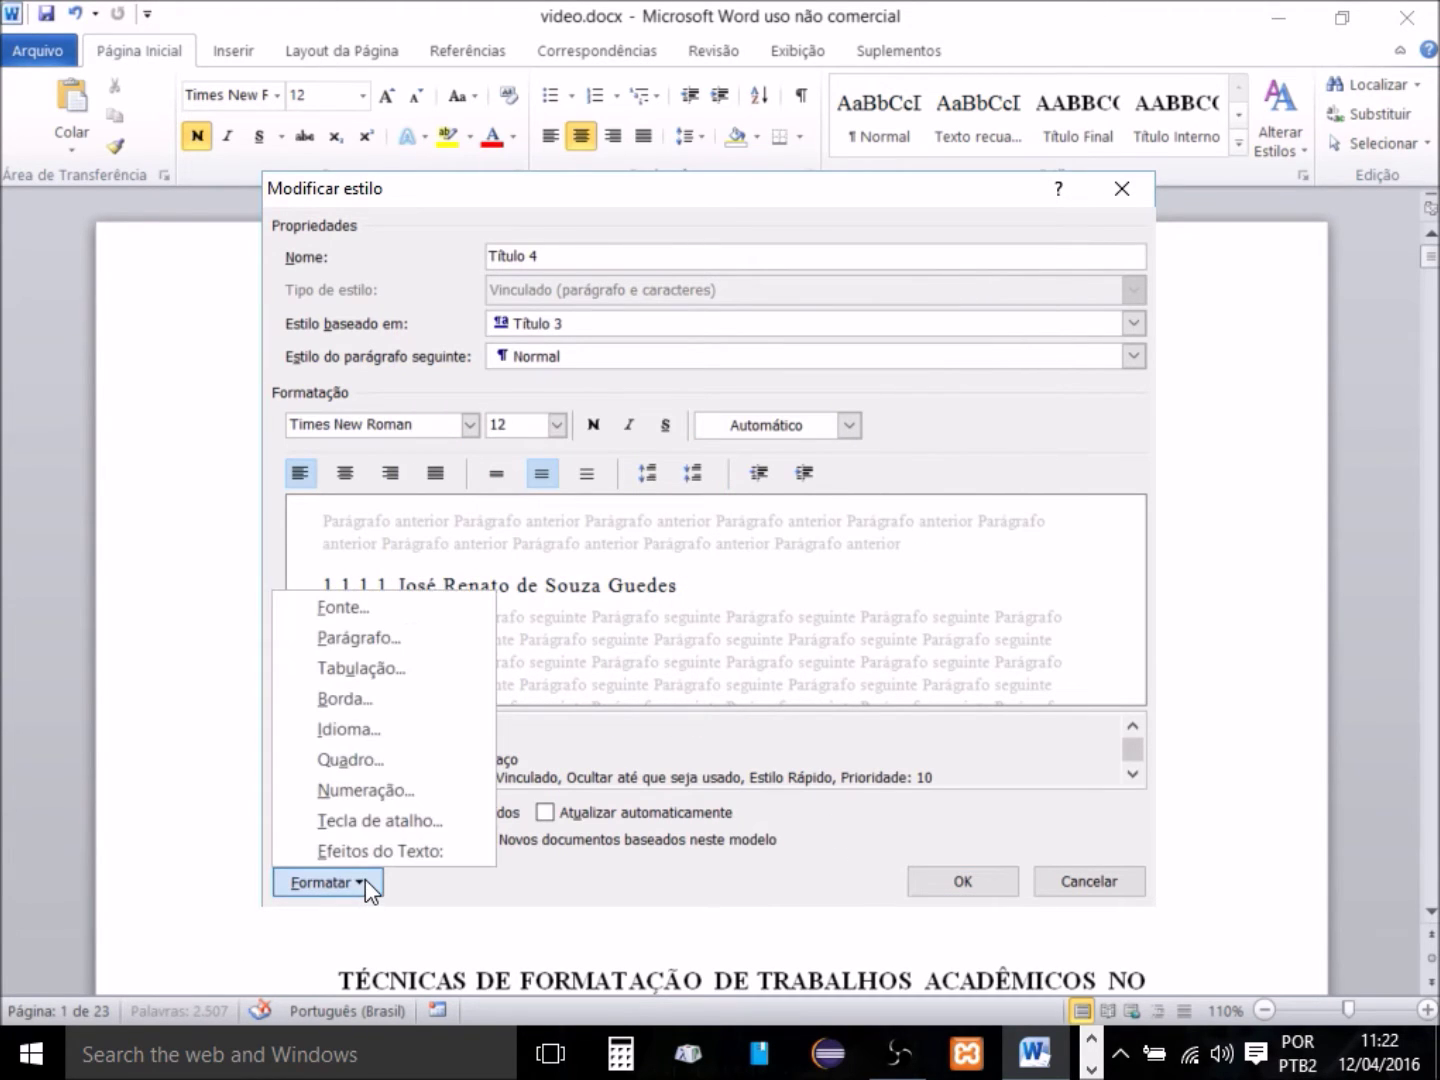
left_click(375, 647)
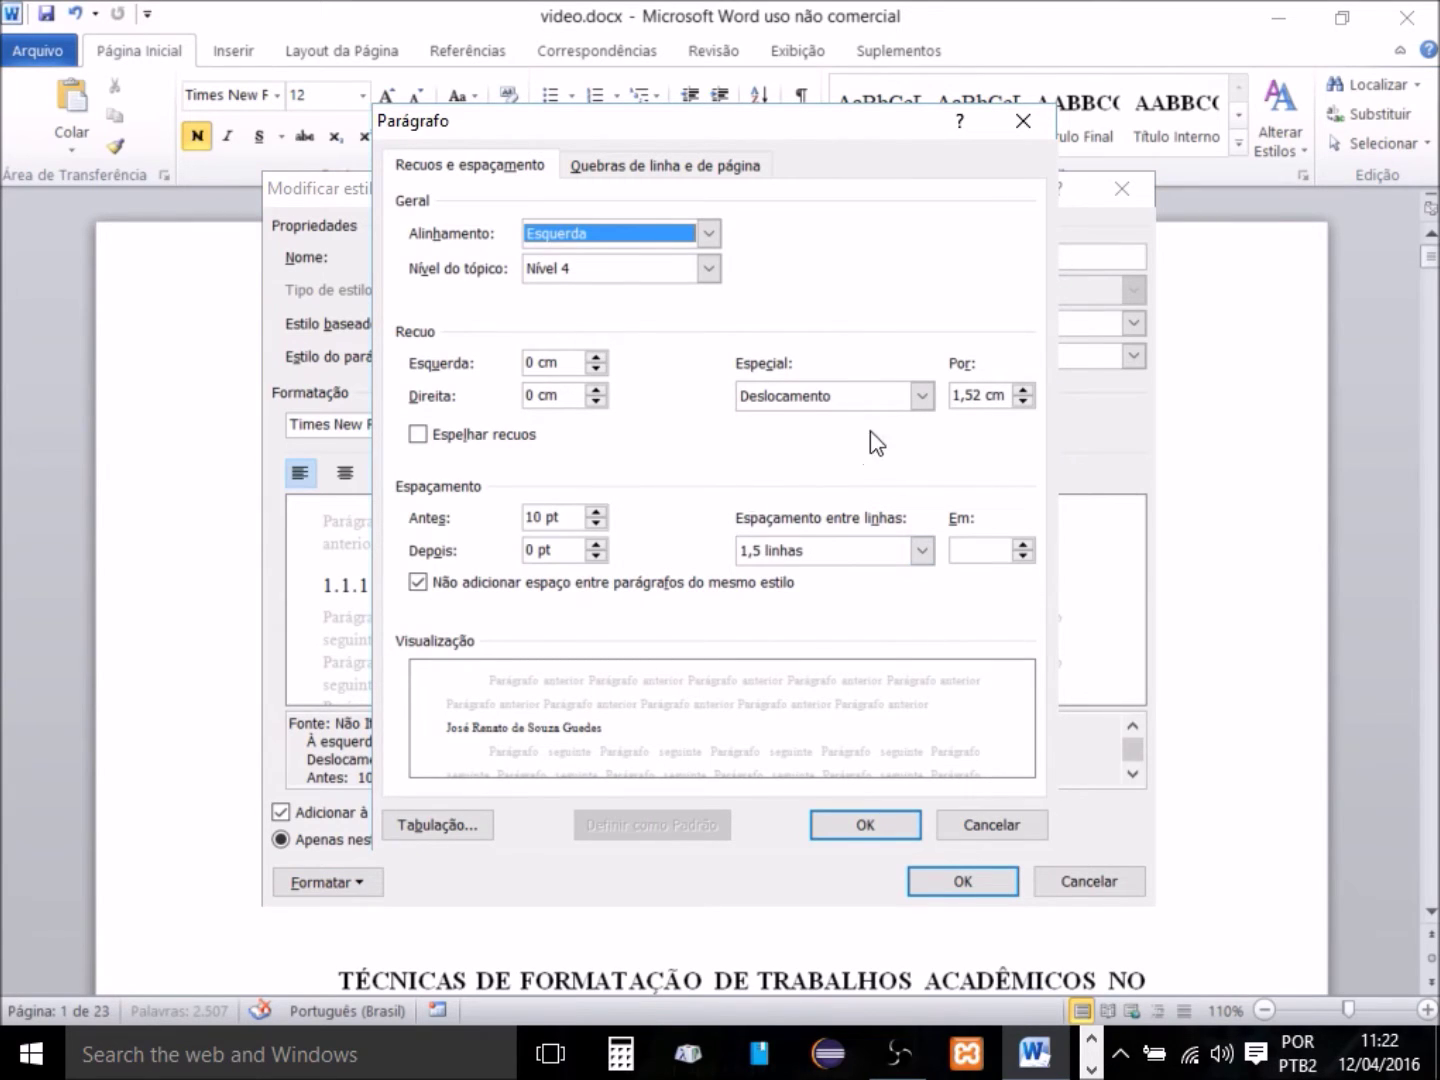
left_click(541, 516)
left_click_drag(542, 515, 508, 516)
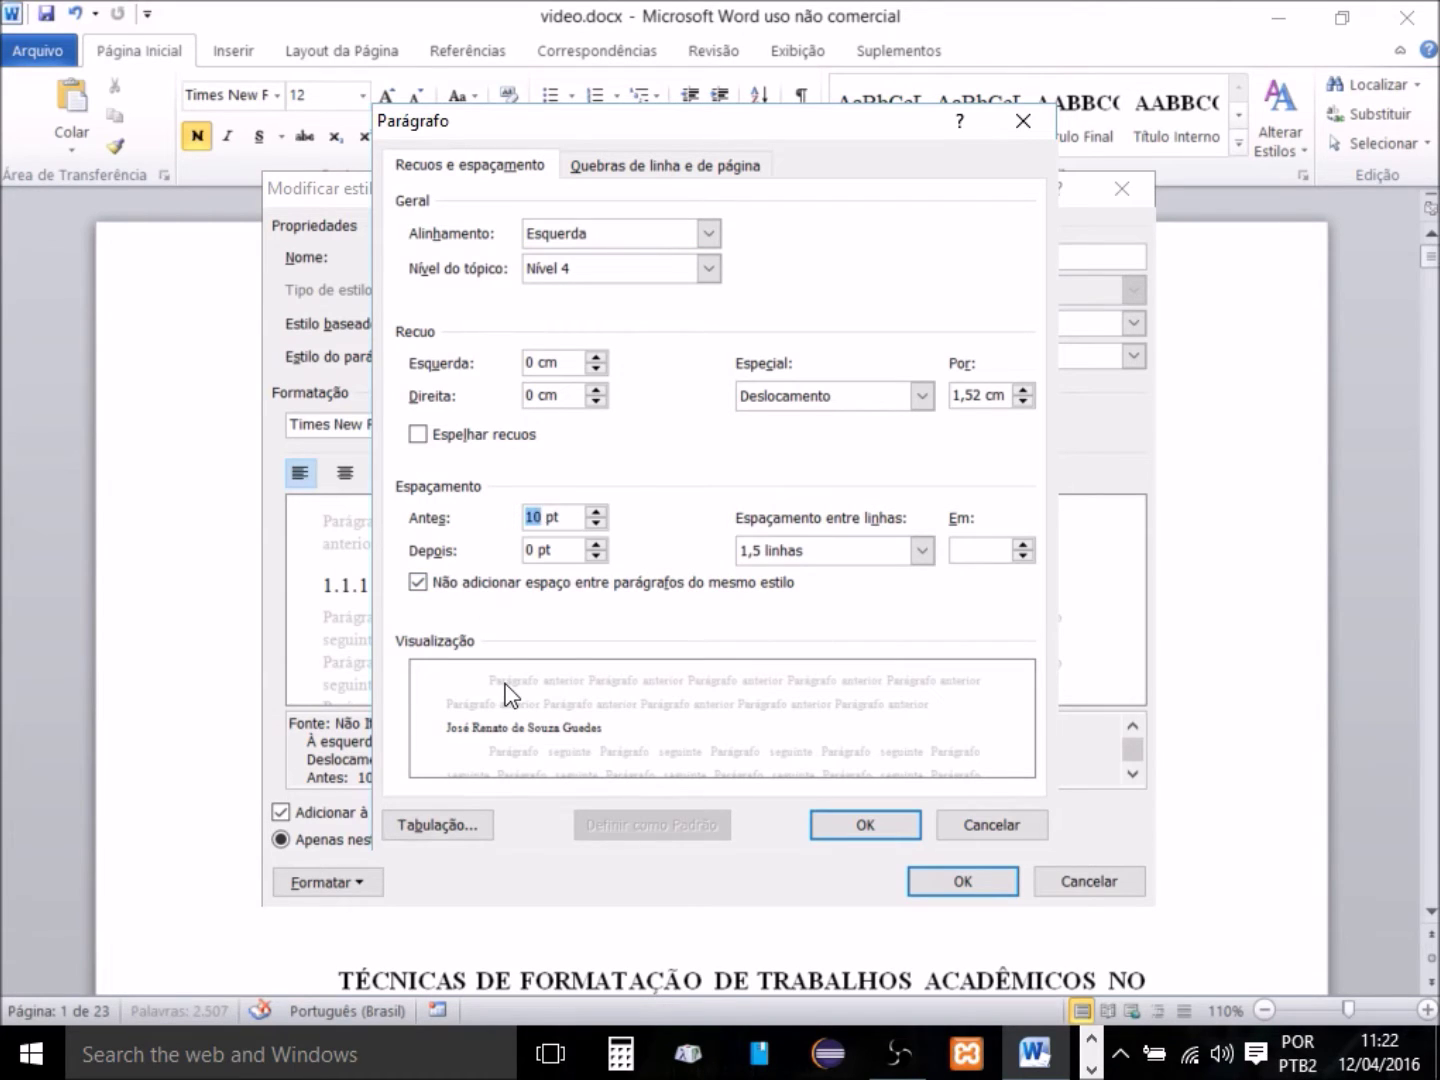
type("6")
left_click(863, 824)
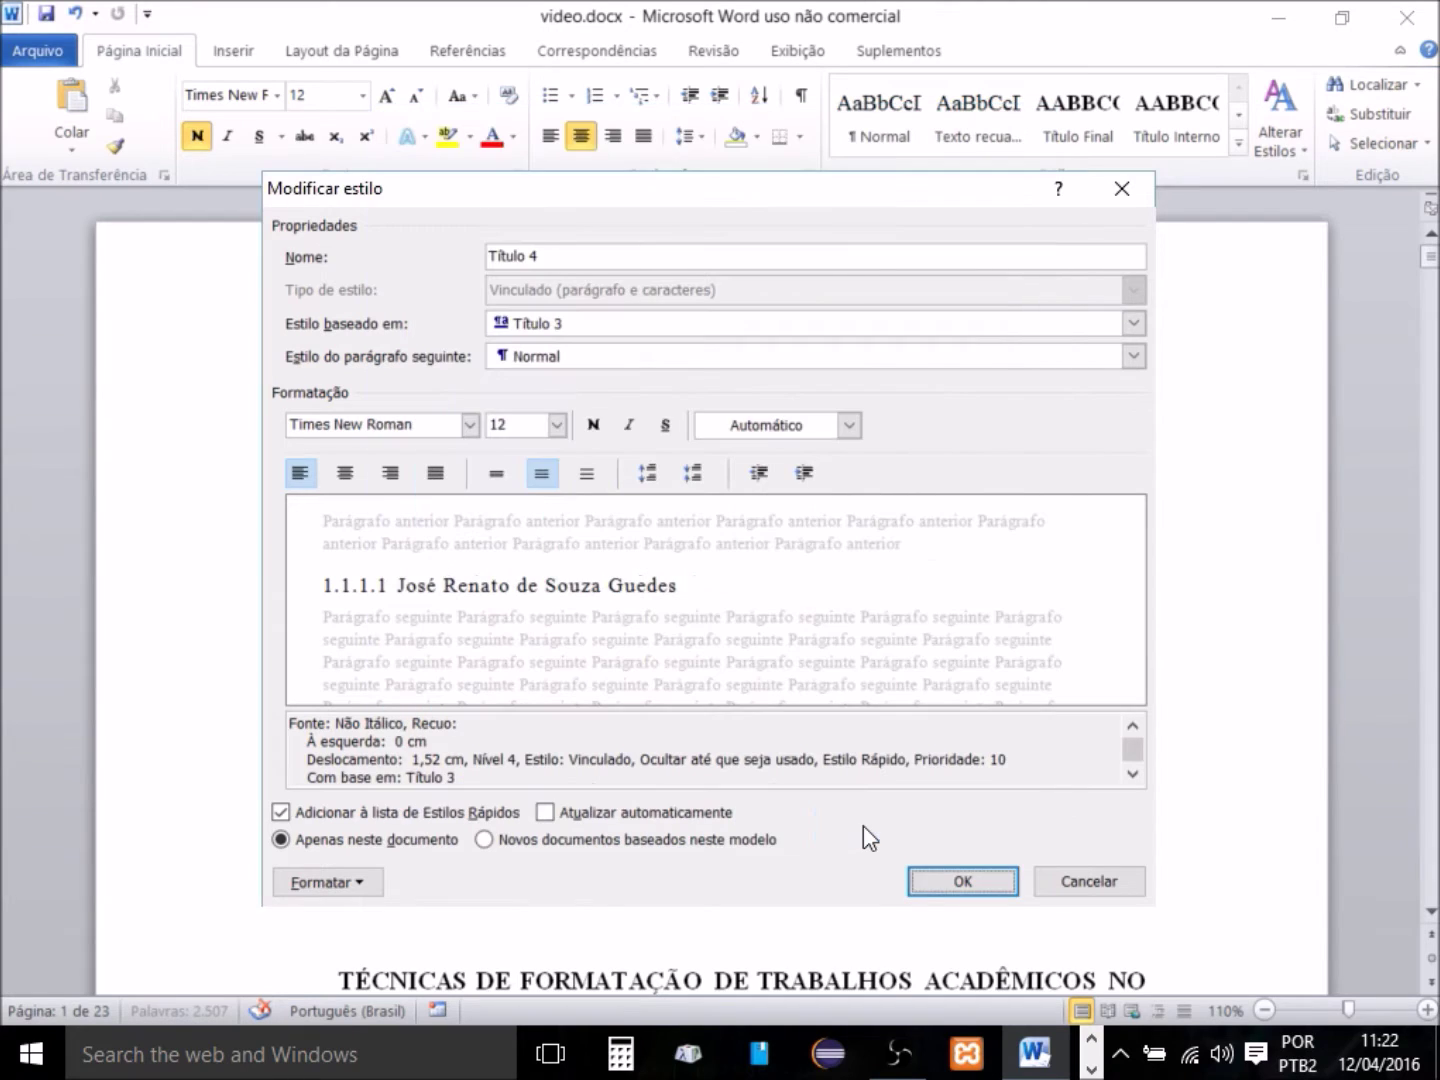
left_click(939, 876)
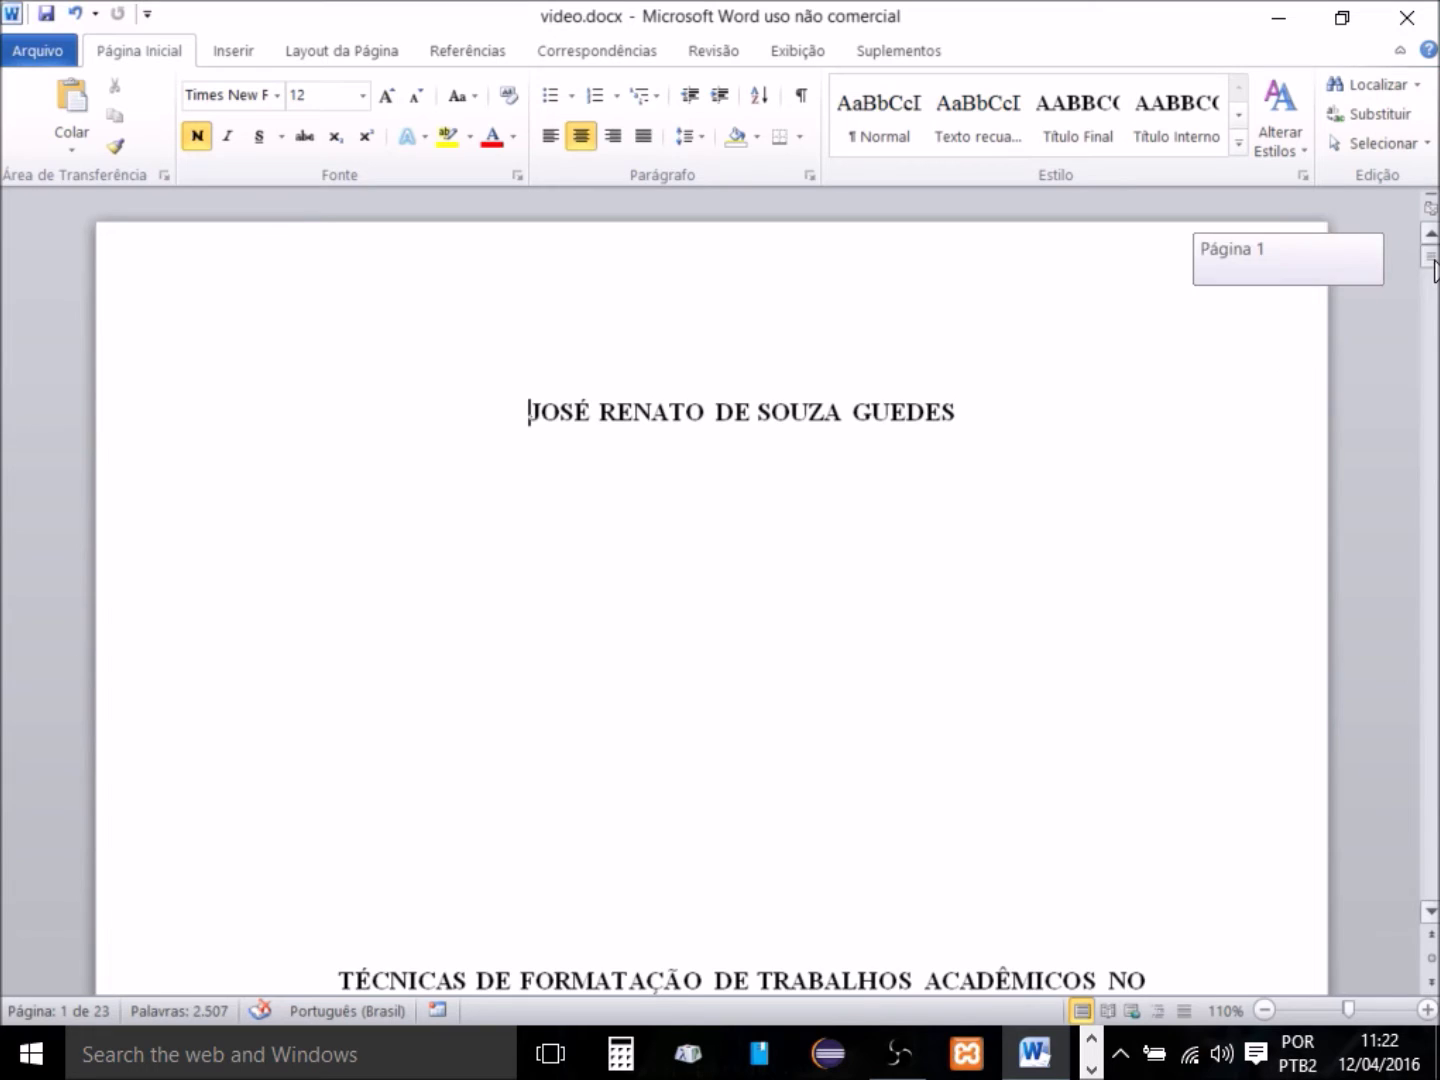
Set a left indent of 4 cm for the INTRODUÇÃO section's second paragraph, the one starting "Você também pode formatar texto".
scroll(1341, 570, "down", 6)
scroll(1341, 565, "down", 15)
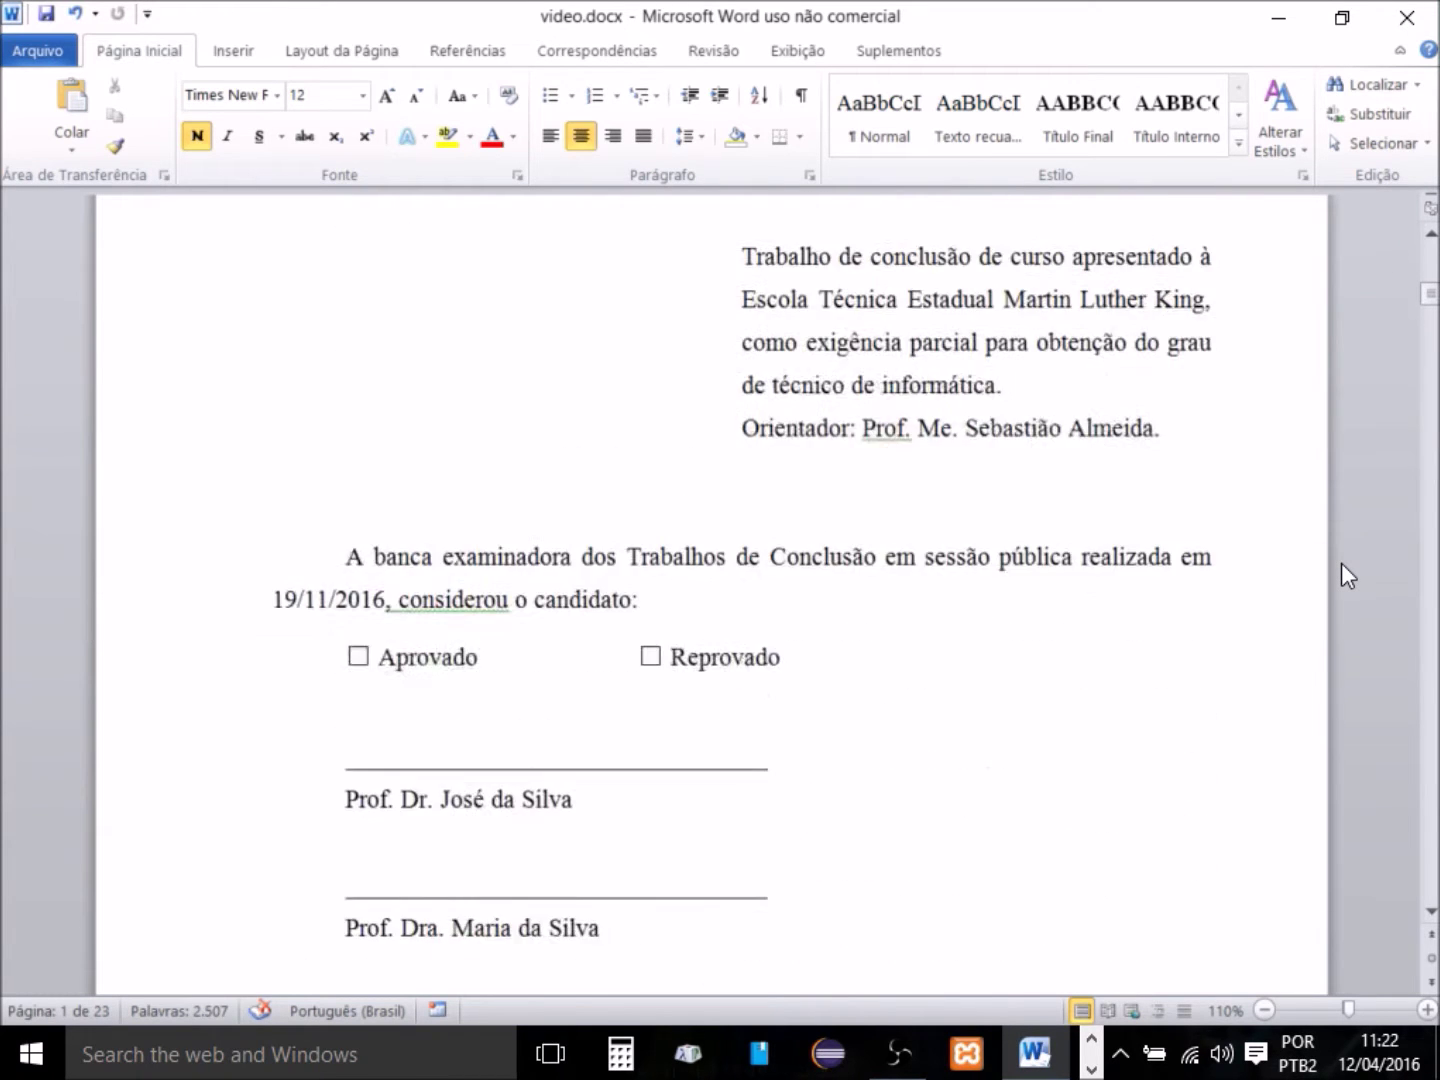
scroll(1341, 563, "down", 15)
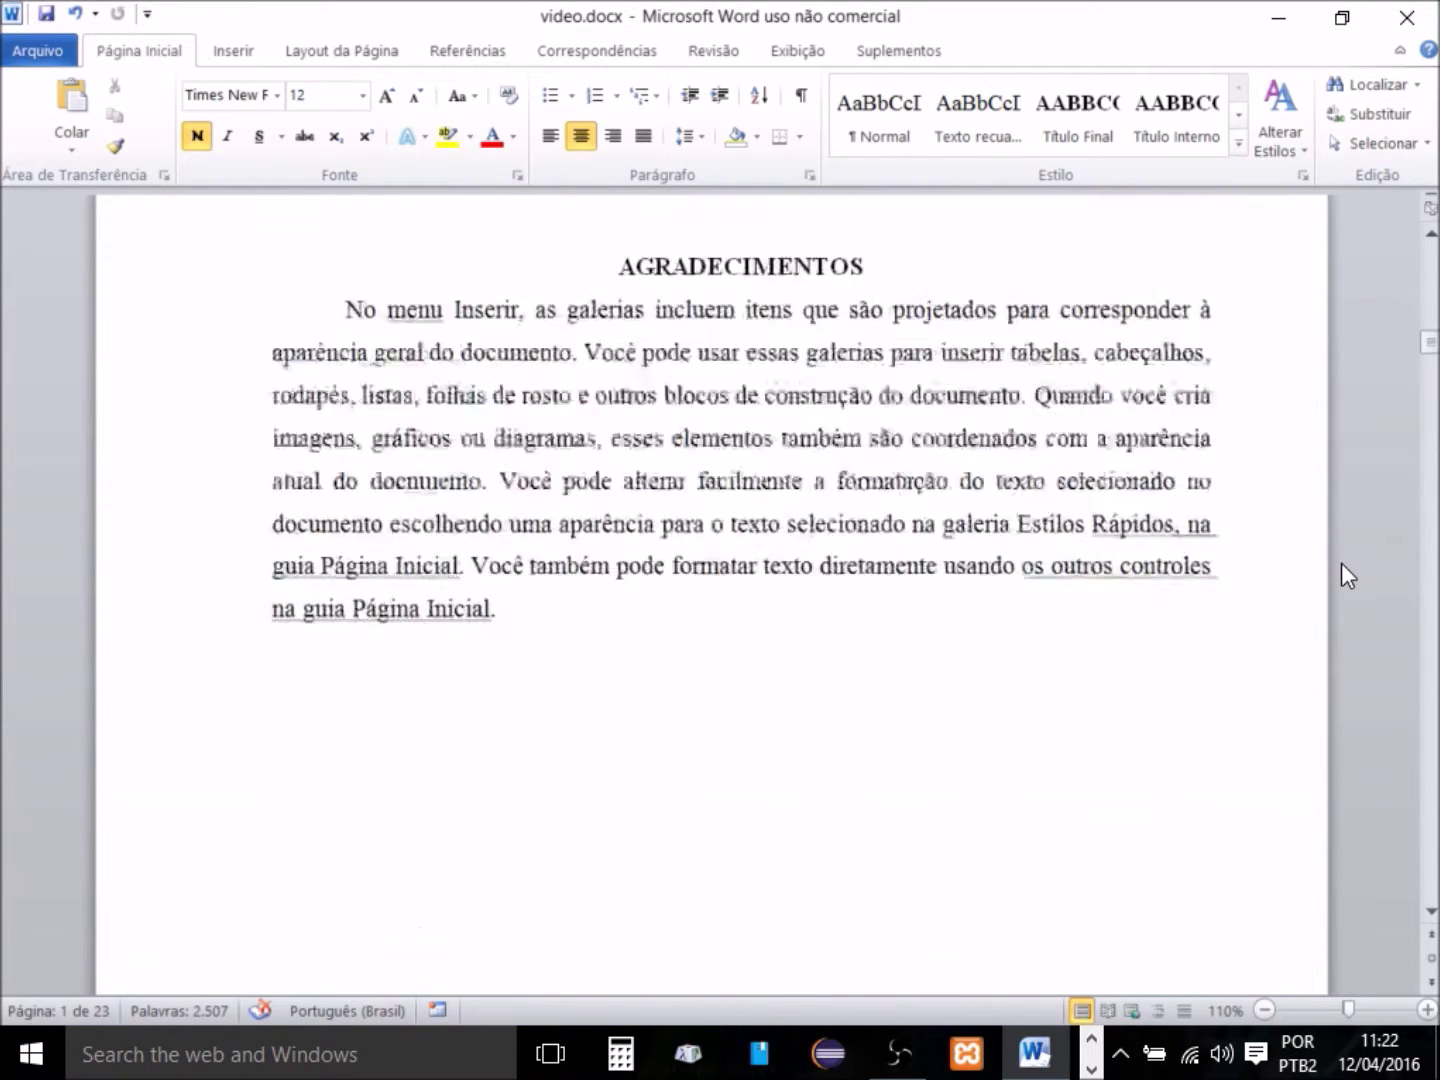
scroll(1341, 563, "down", 12)
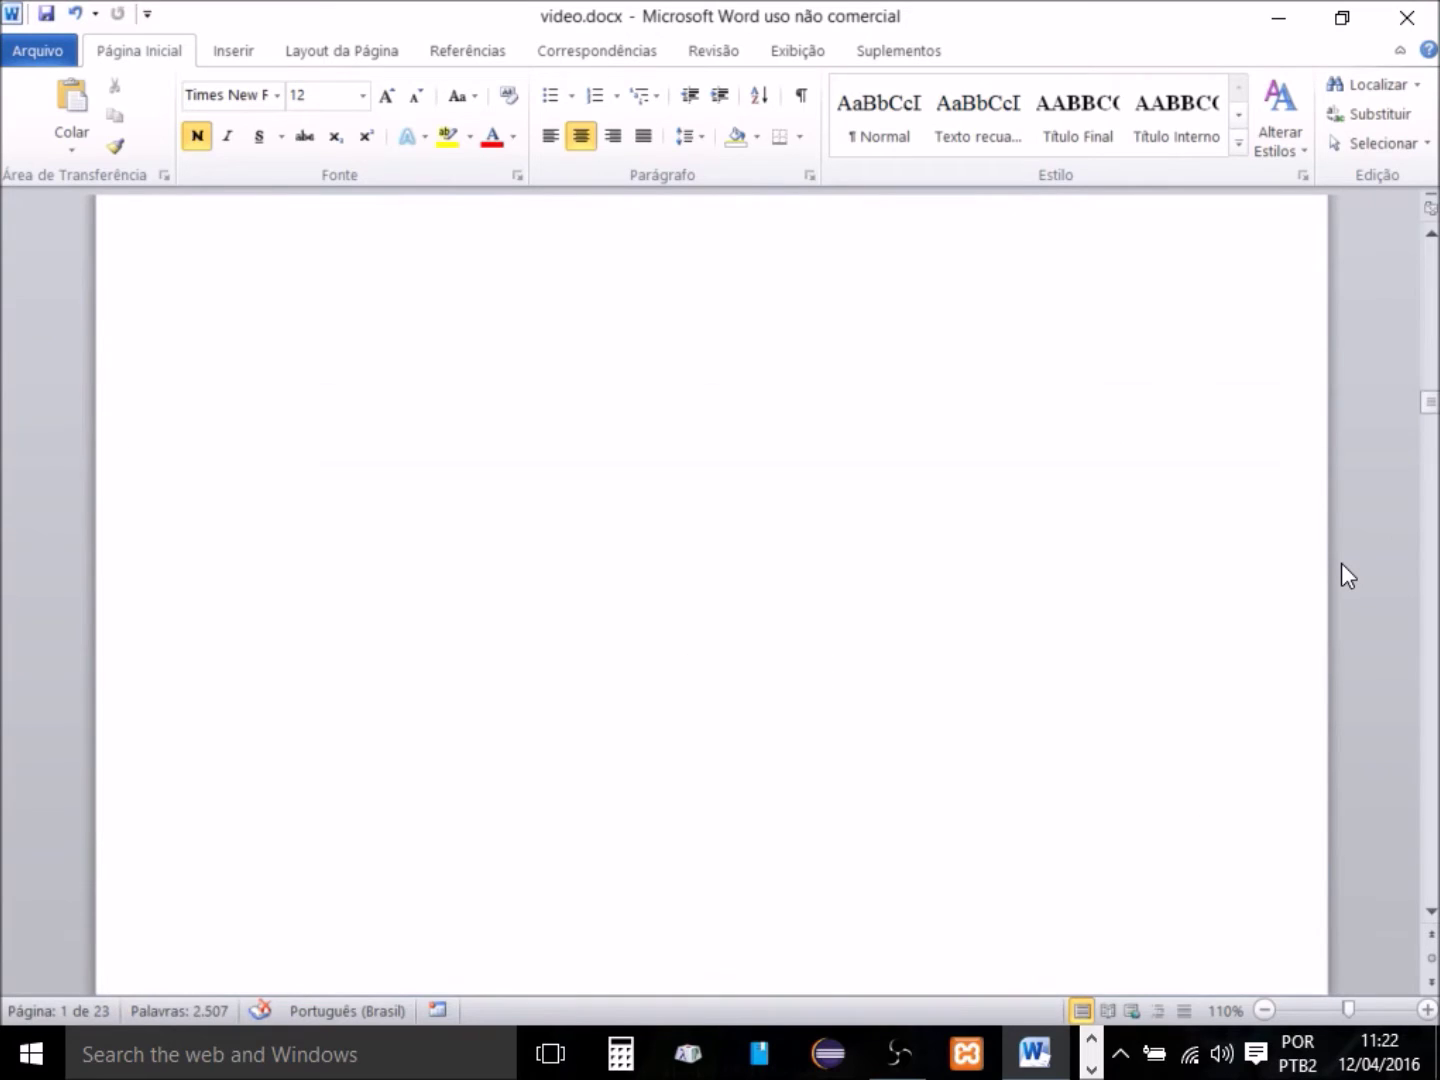
scroll(1341, 575, "down", 12)
scroll(1341, 574, "down", 12)
scroll(1341, 562, "down", 14)
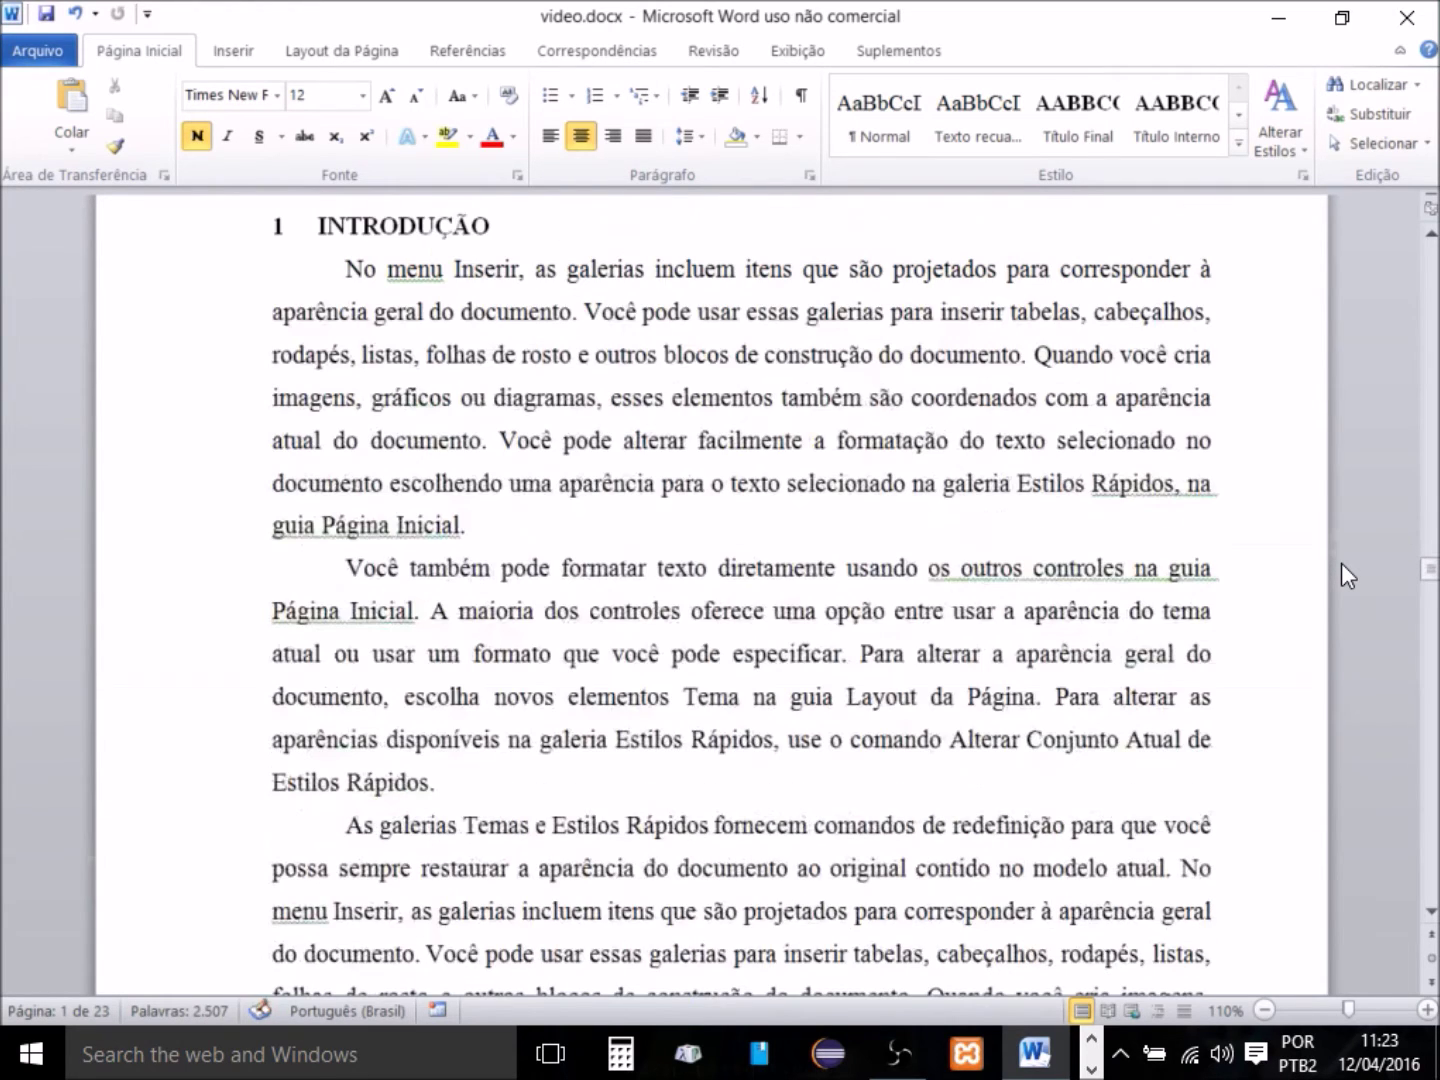
scroll(1342, 563, "down", 2)
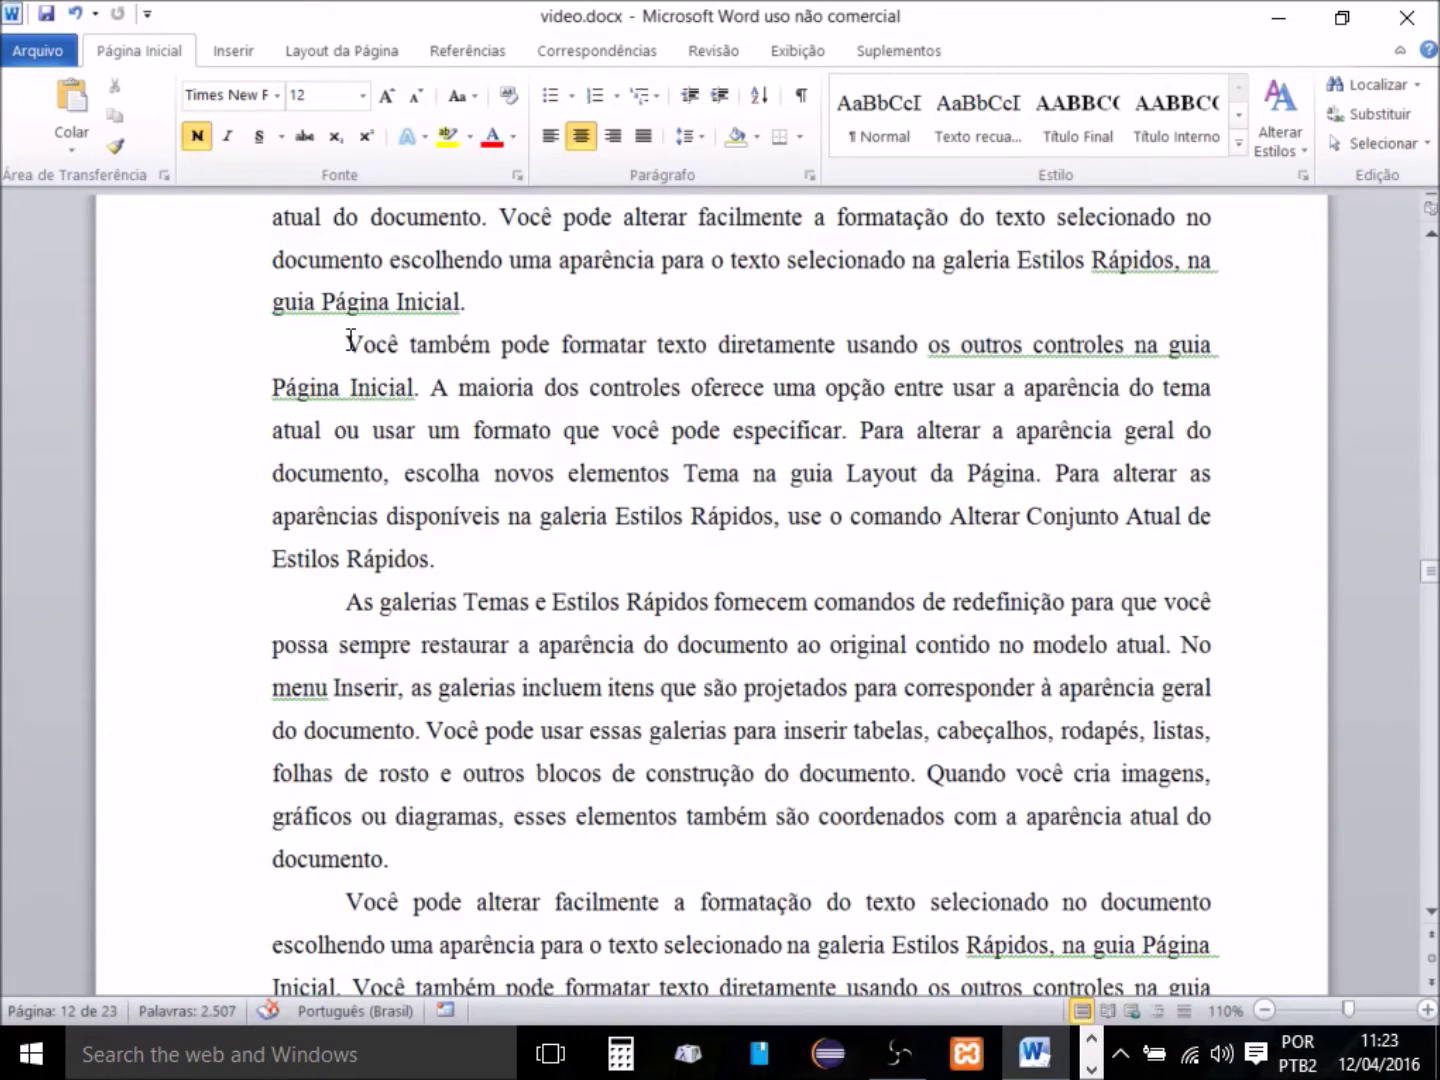
left_click_drag(348, 342, 680, 576)
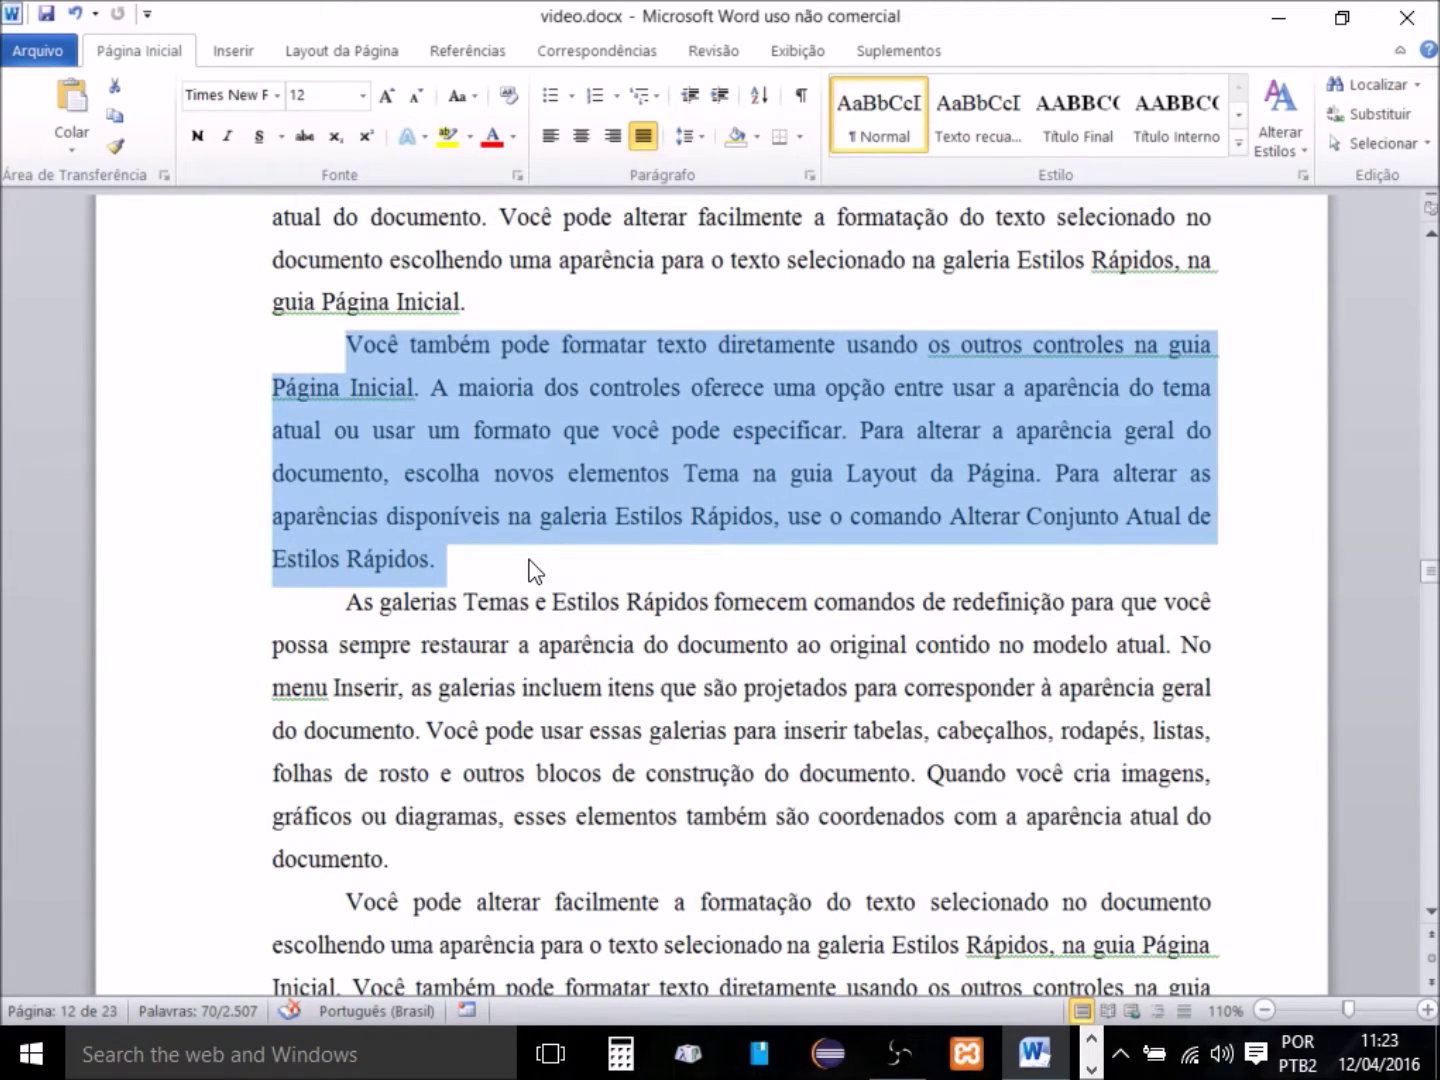
left_click(811, 177)
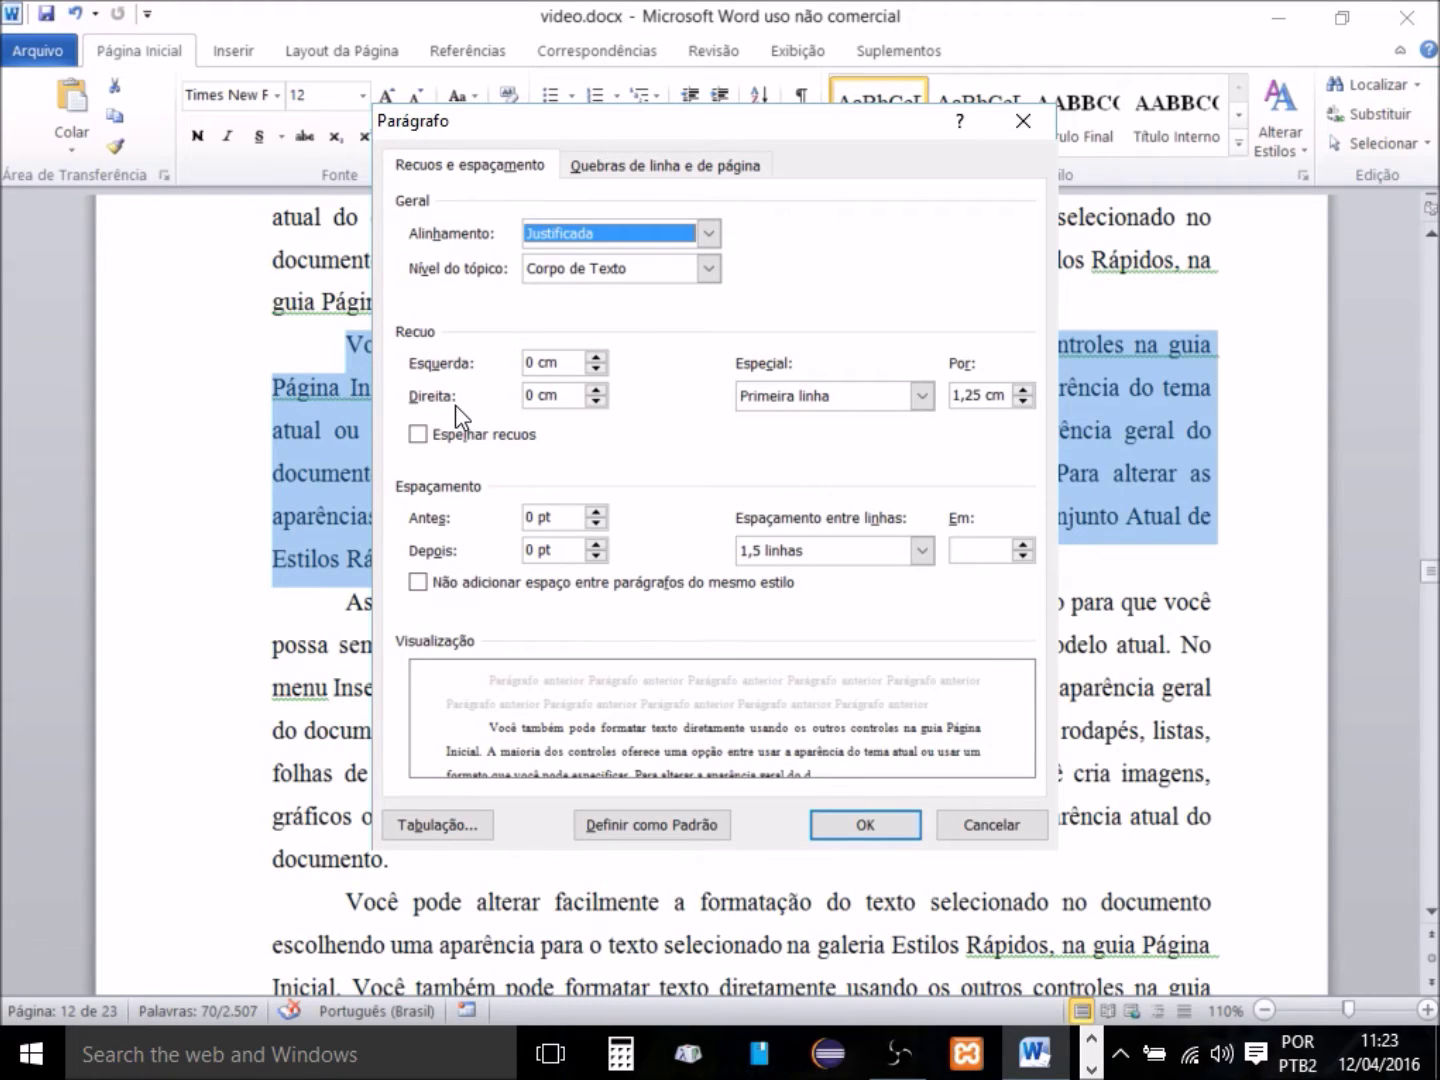
double_click(531, 363)
type("4")
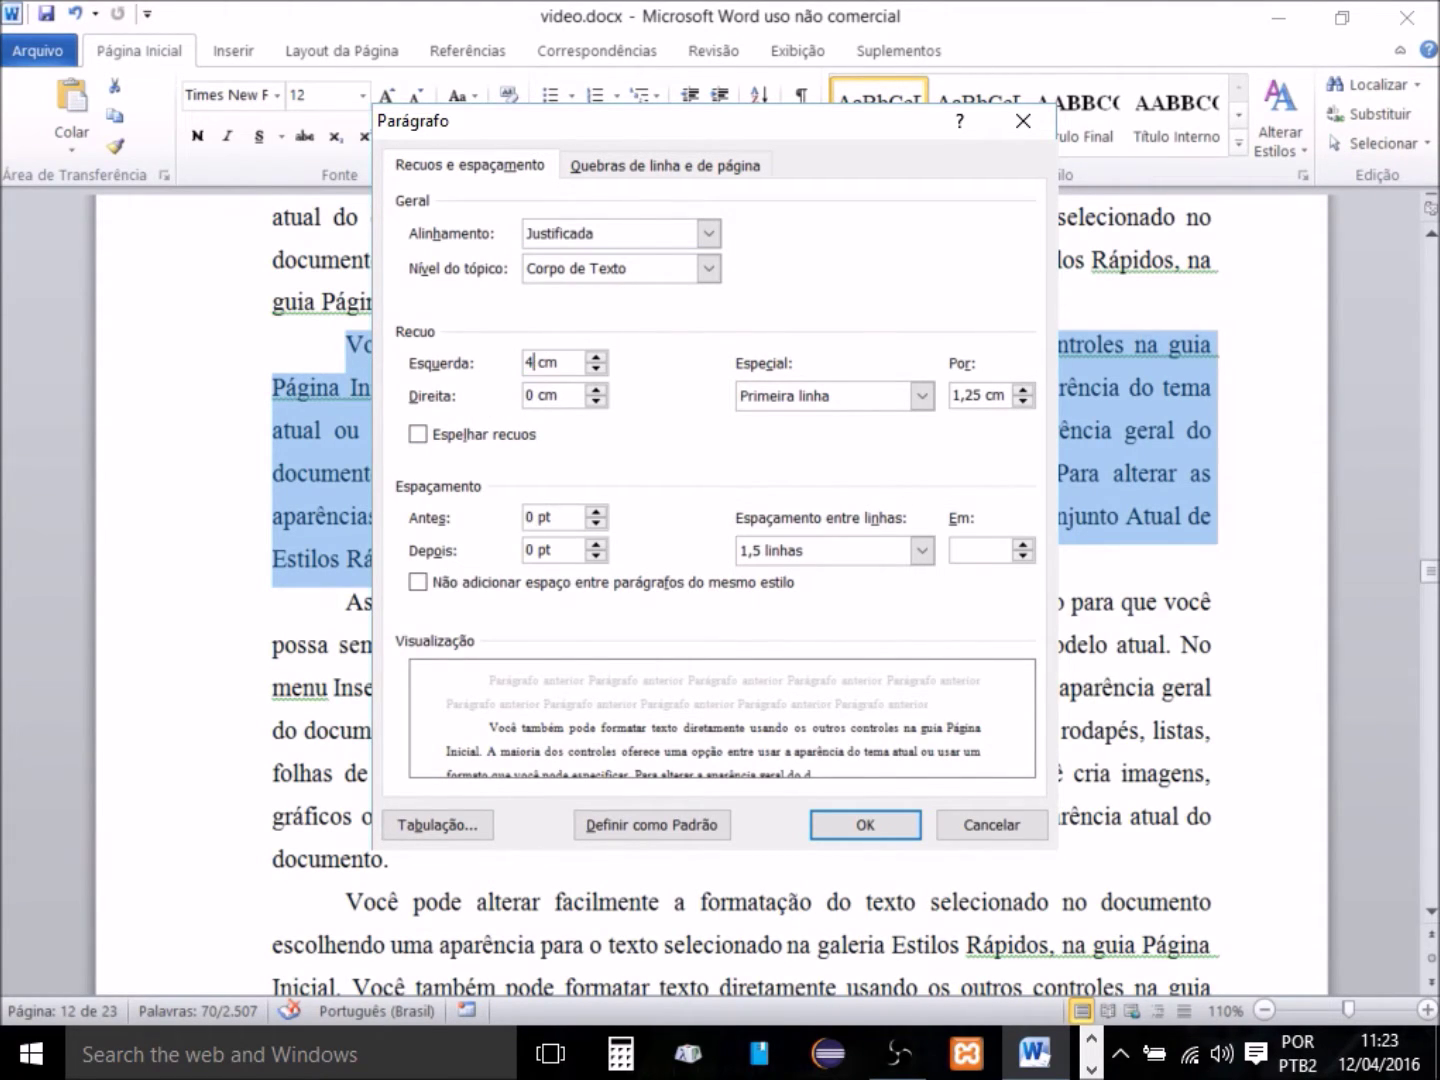
left_click(859, 825)
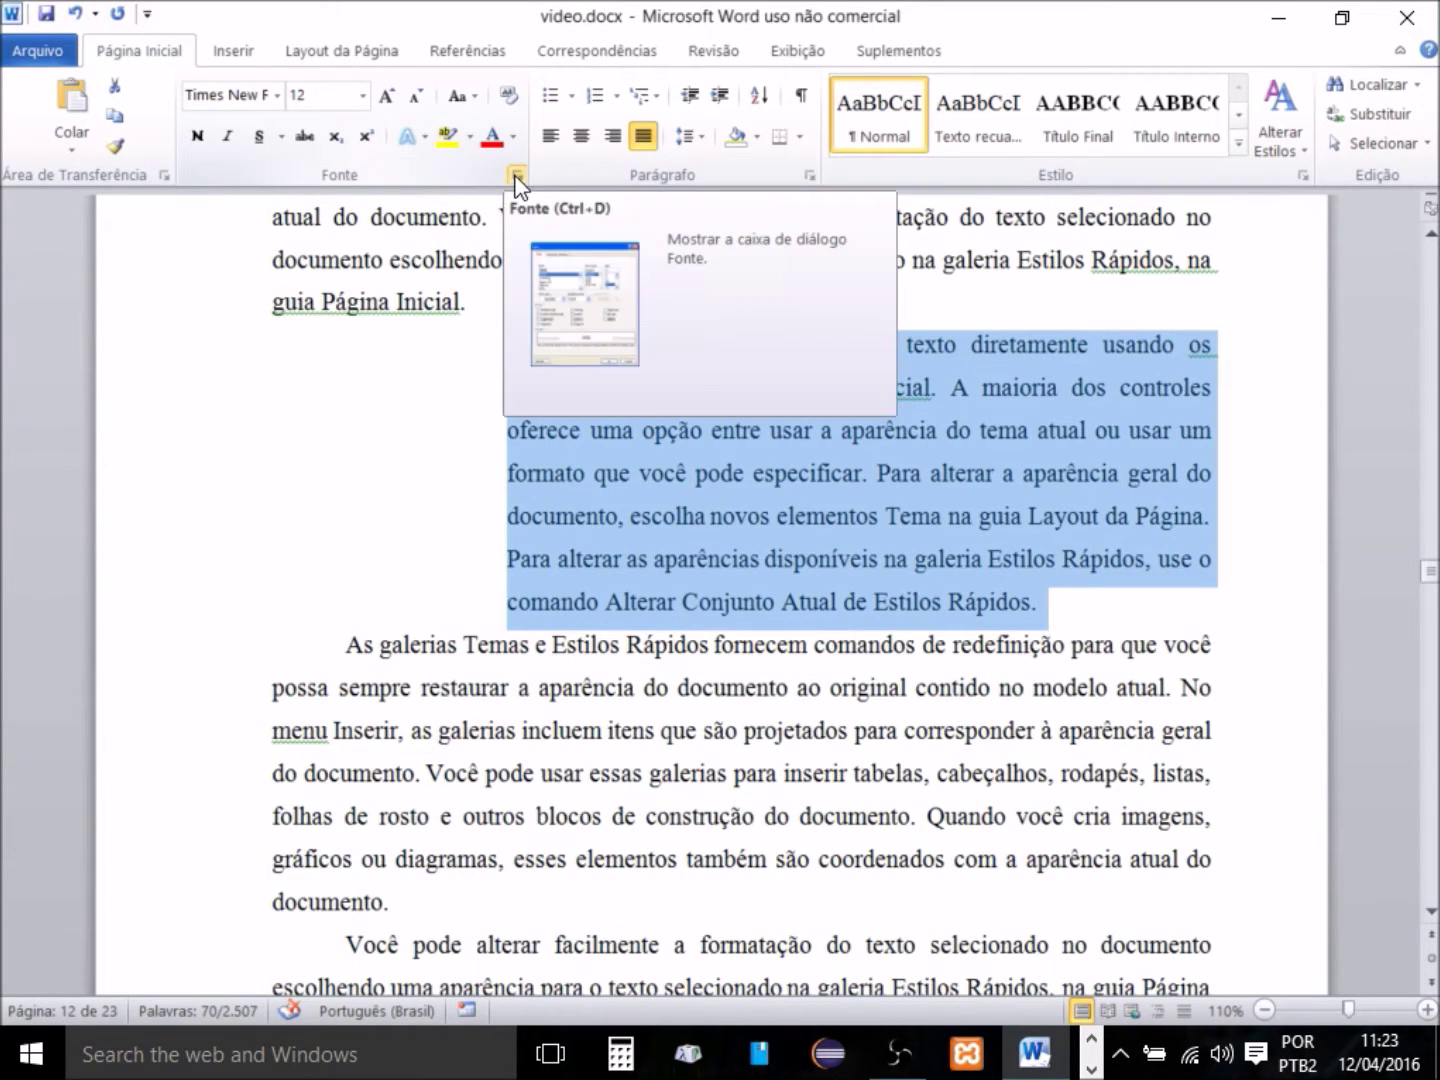
Set the indented "Você também pode formatar texto" paragraph's spacing to 6 pt before and 6 pt after.
left_click(811, 174)
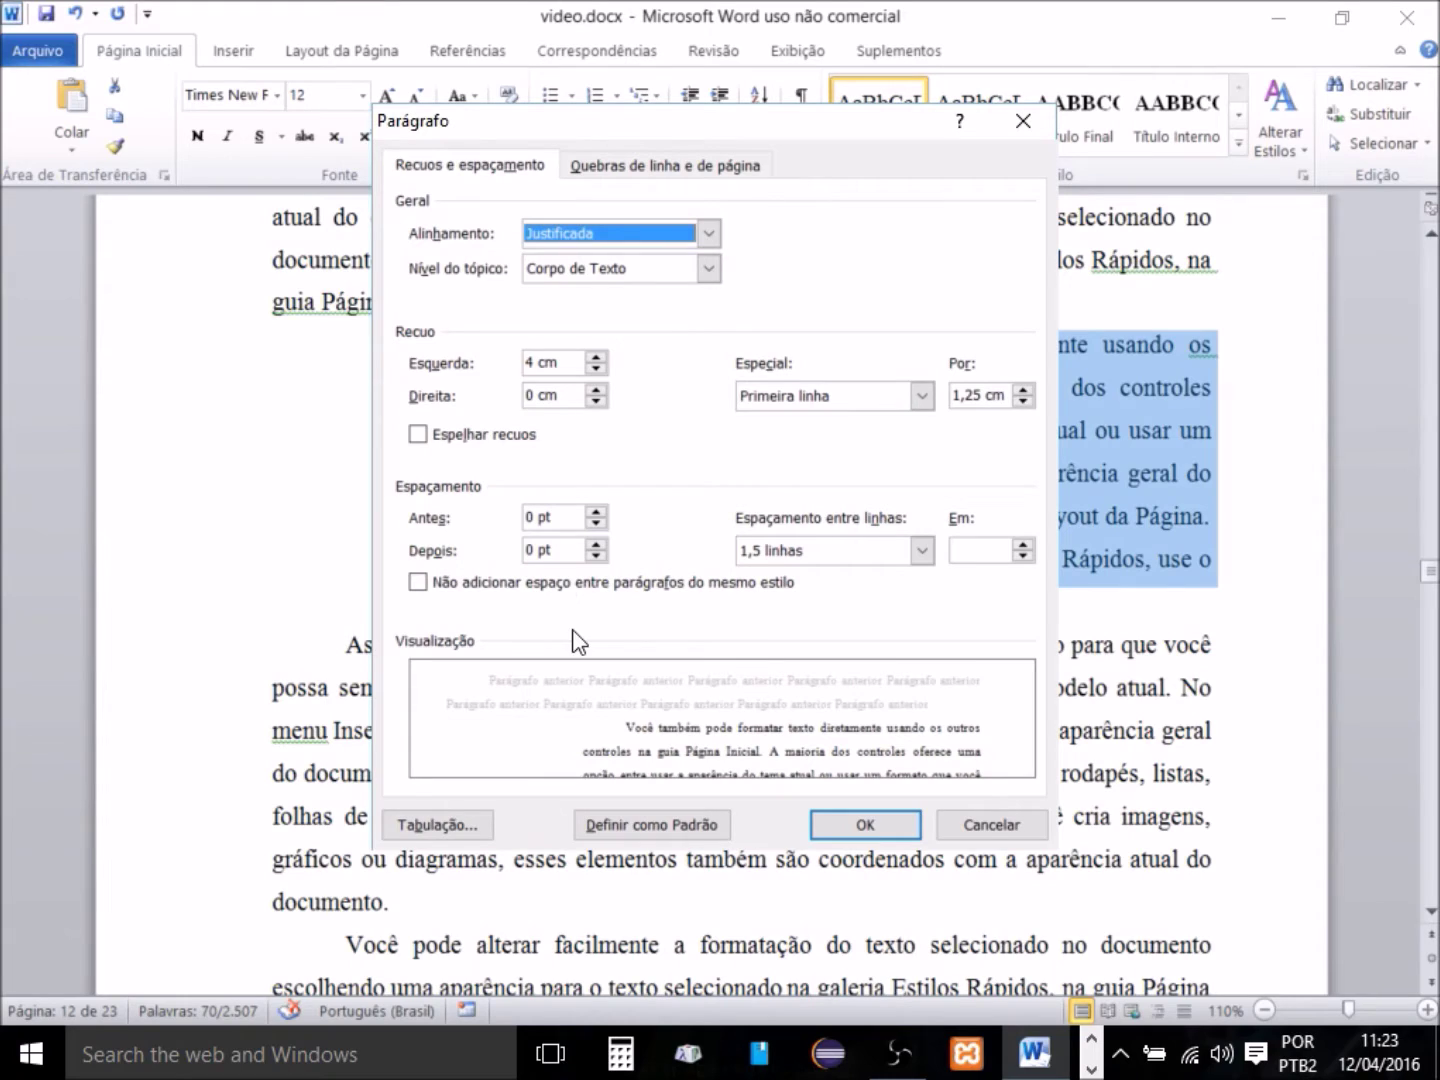
left_click(534, 516)
key("BackSpace")
type("6")
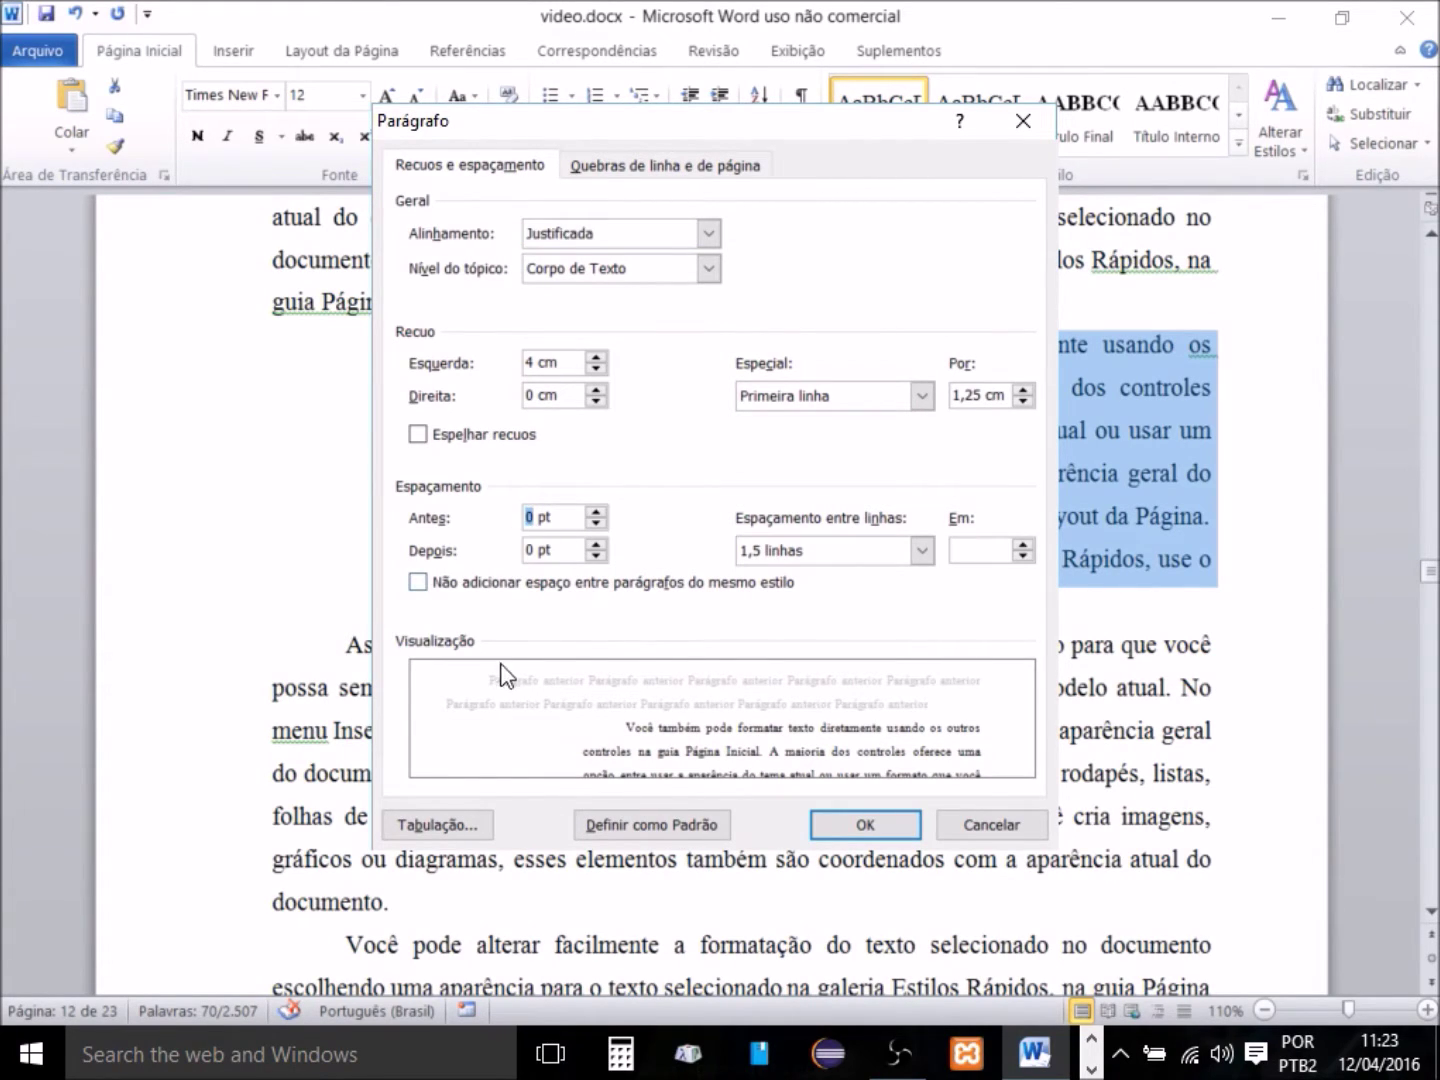
key("Tab")
key("Up")
left_click(861, 824)
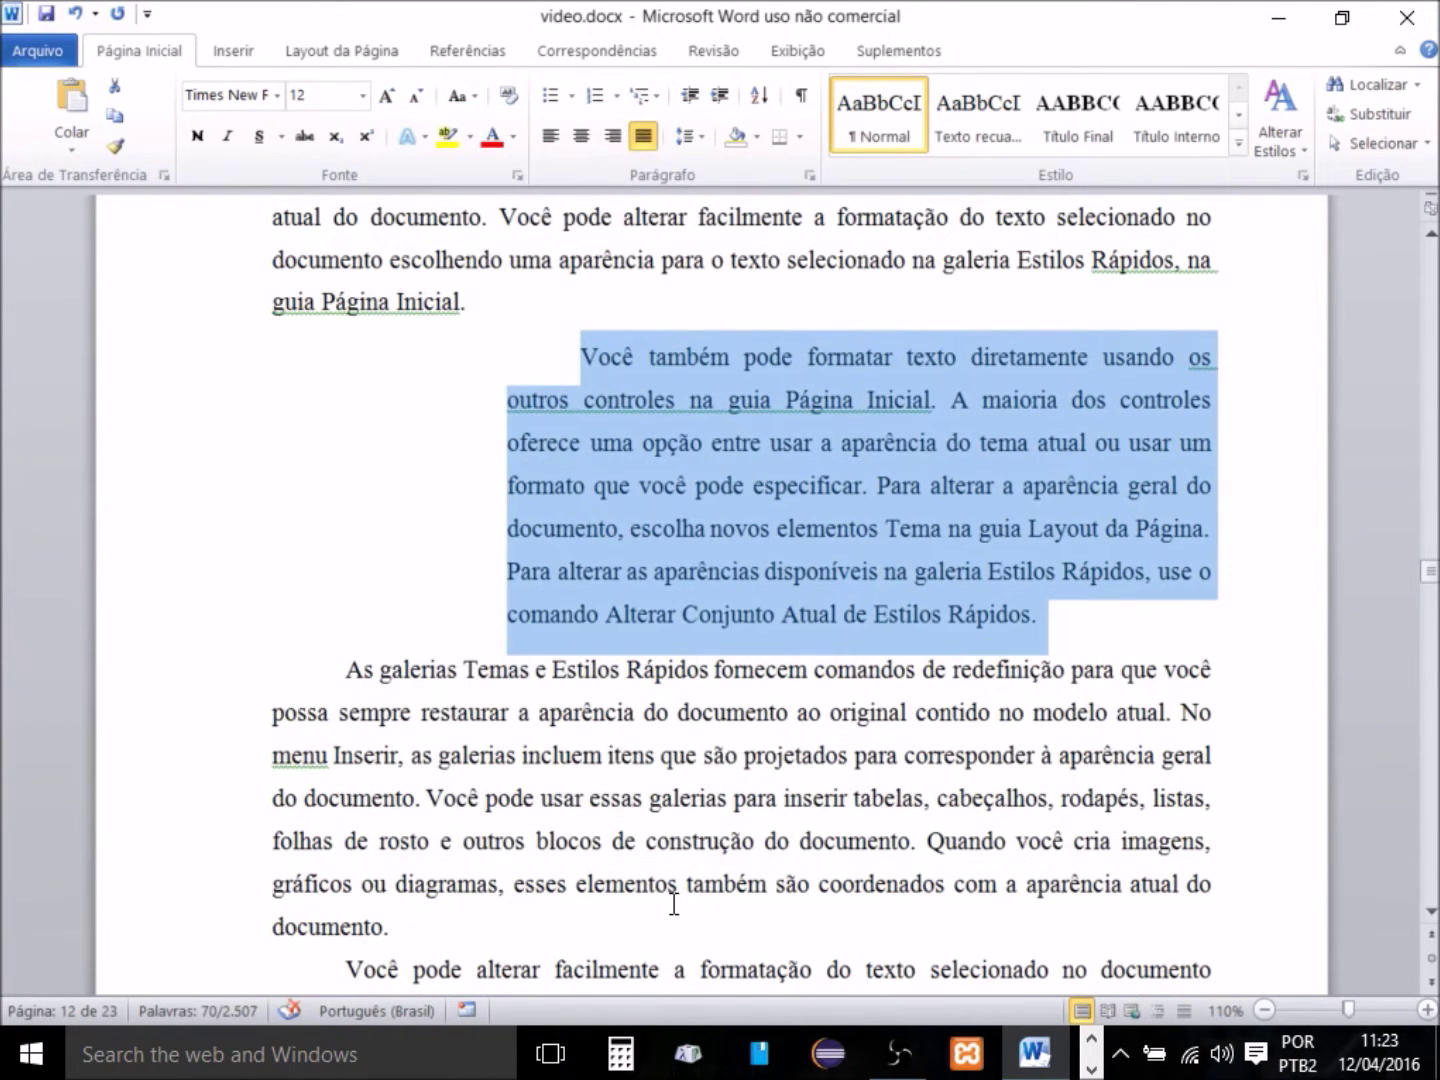
left_click(366, 501)
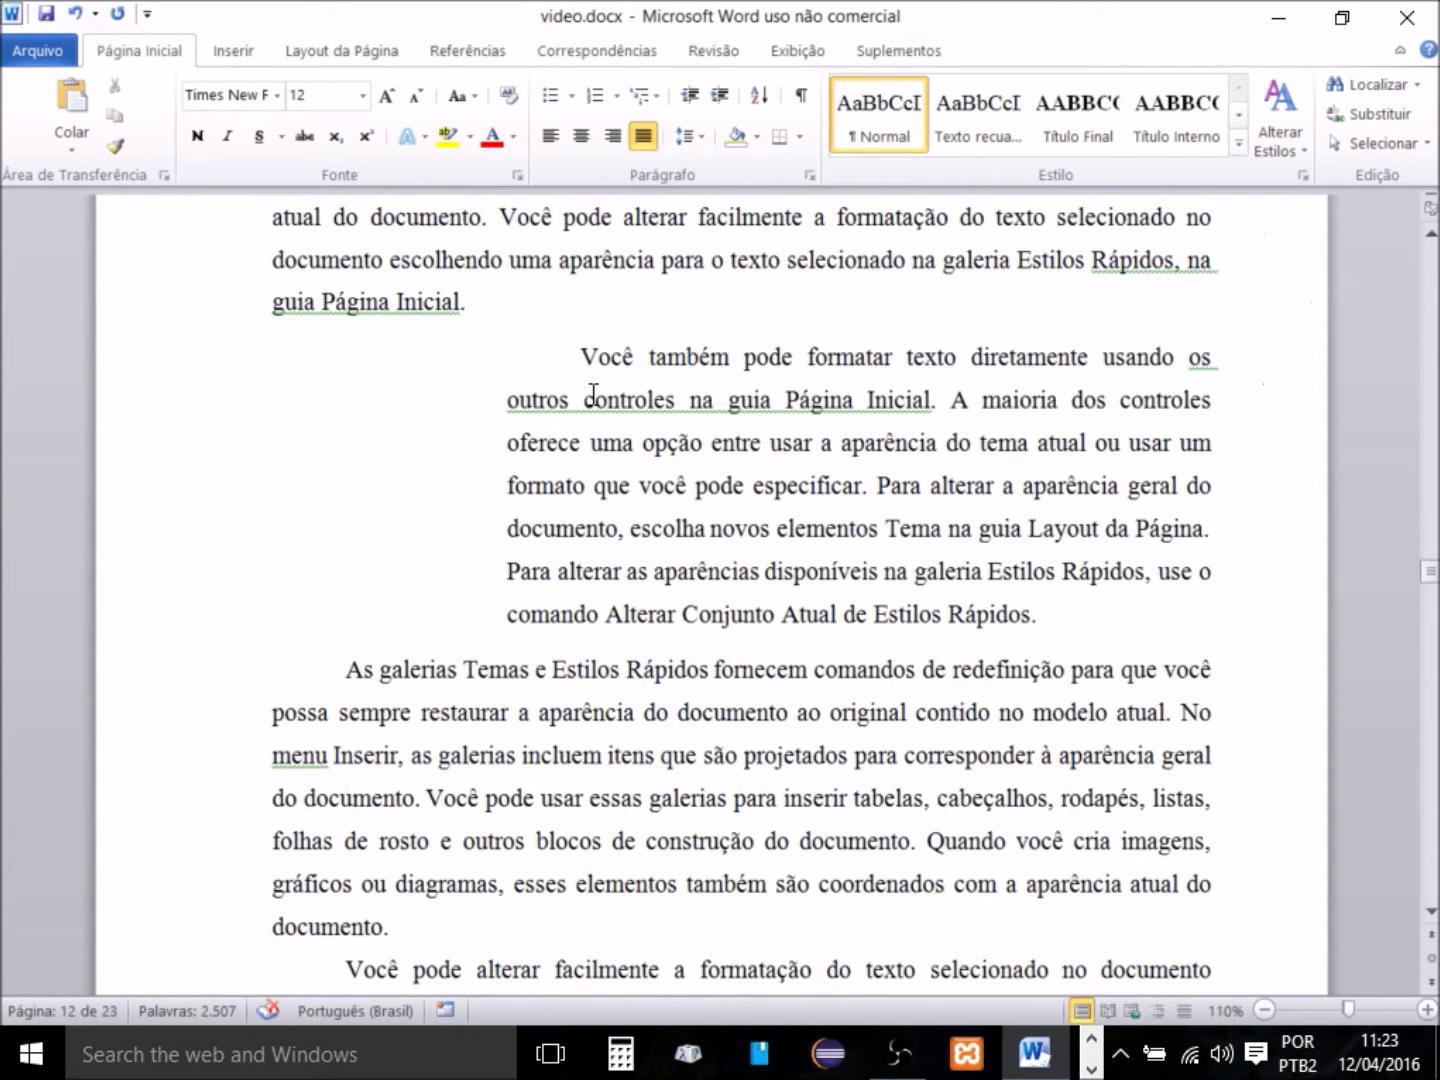
Set the font size of the indented "Você também pode formatar texto" paragraph to 10.
left_click_drag(580, 355, 1061, 614)
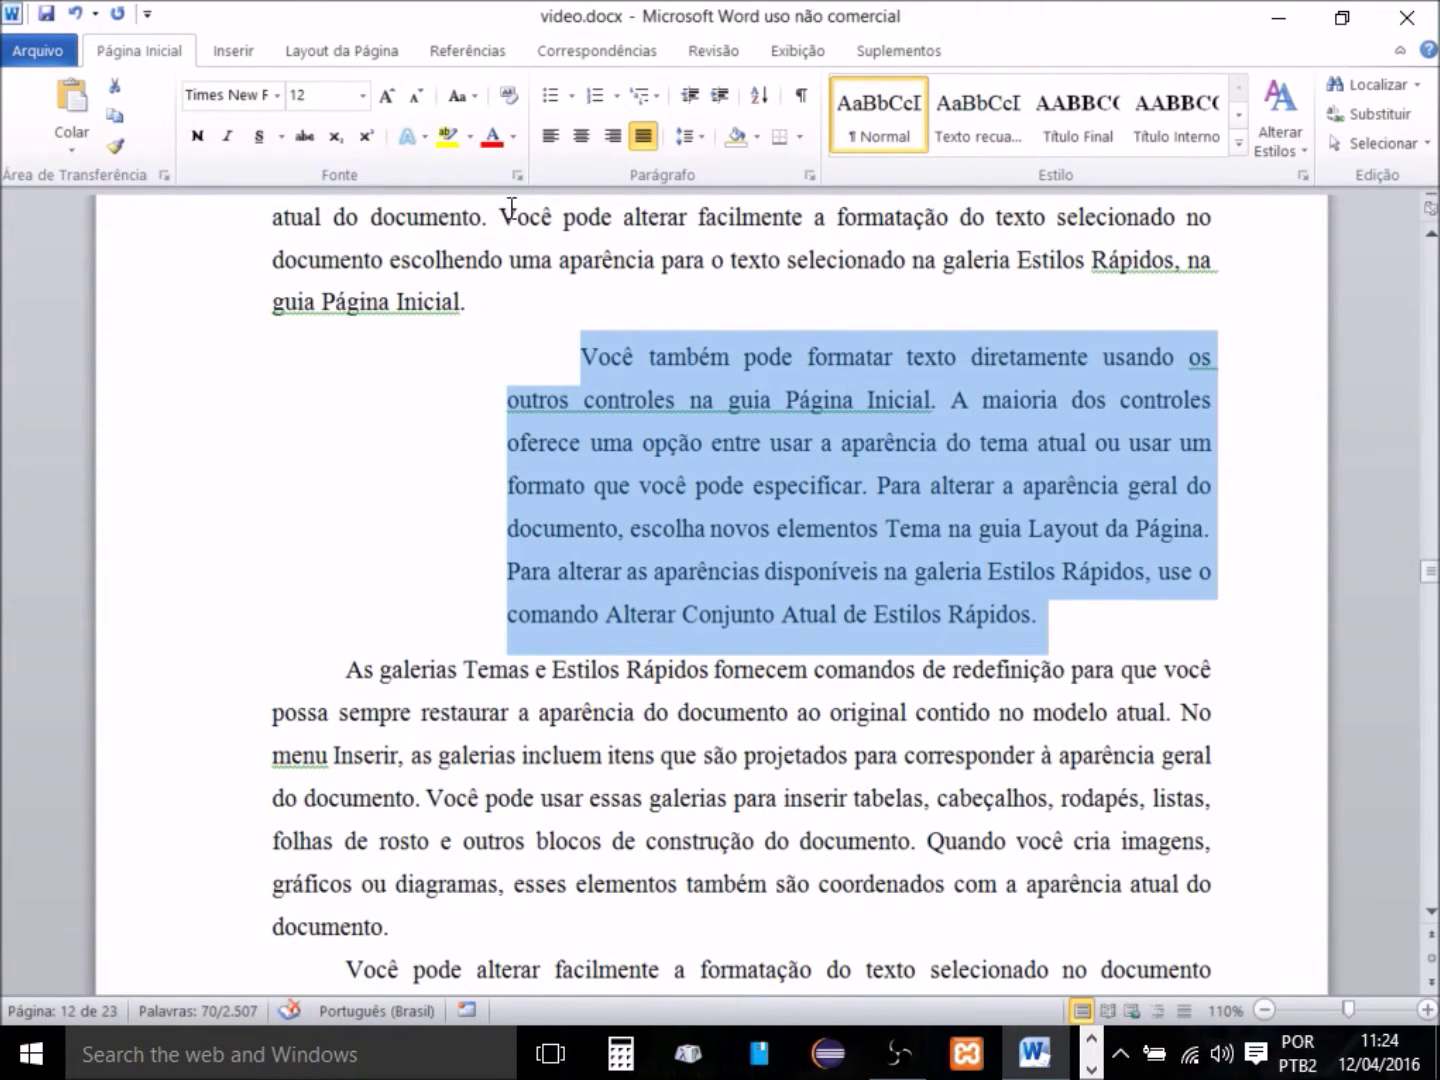
left_click(362, 94)
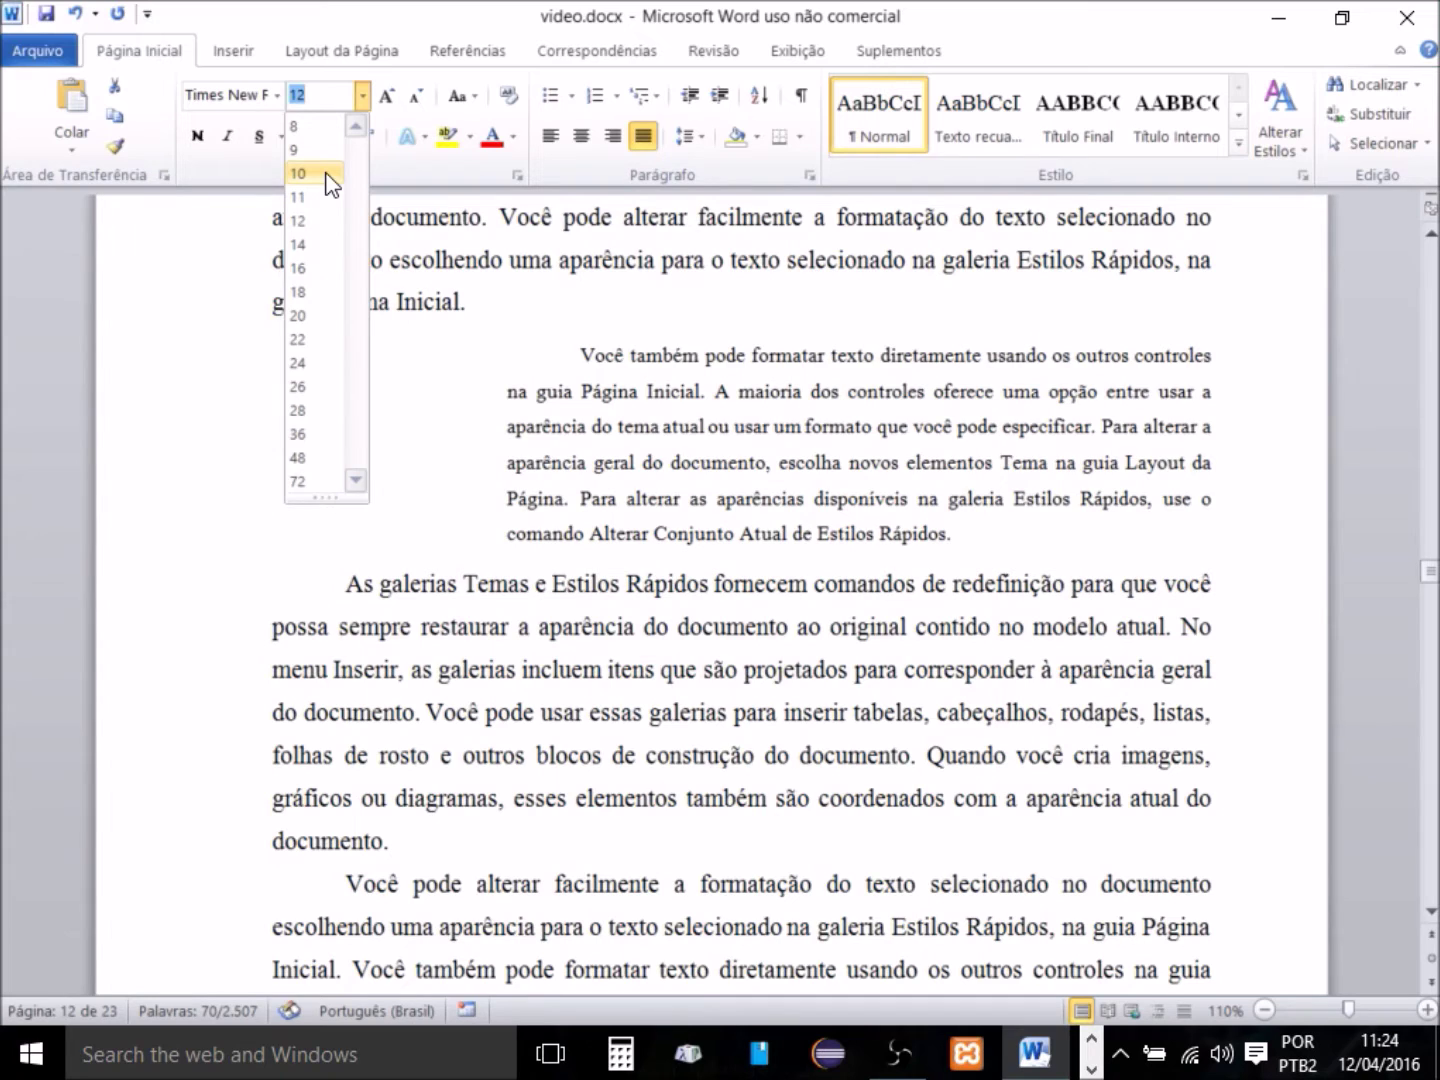
left_click(326, 175)
left_click(481, 450)
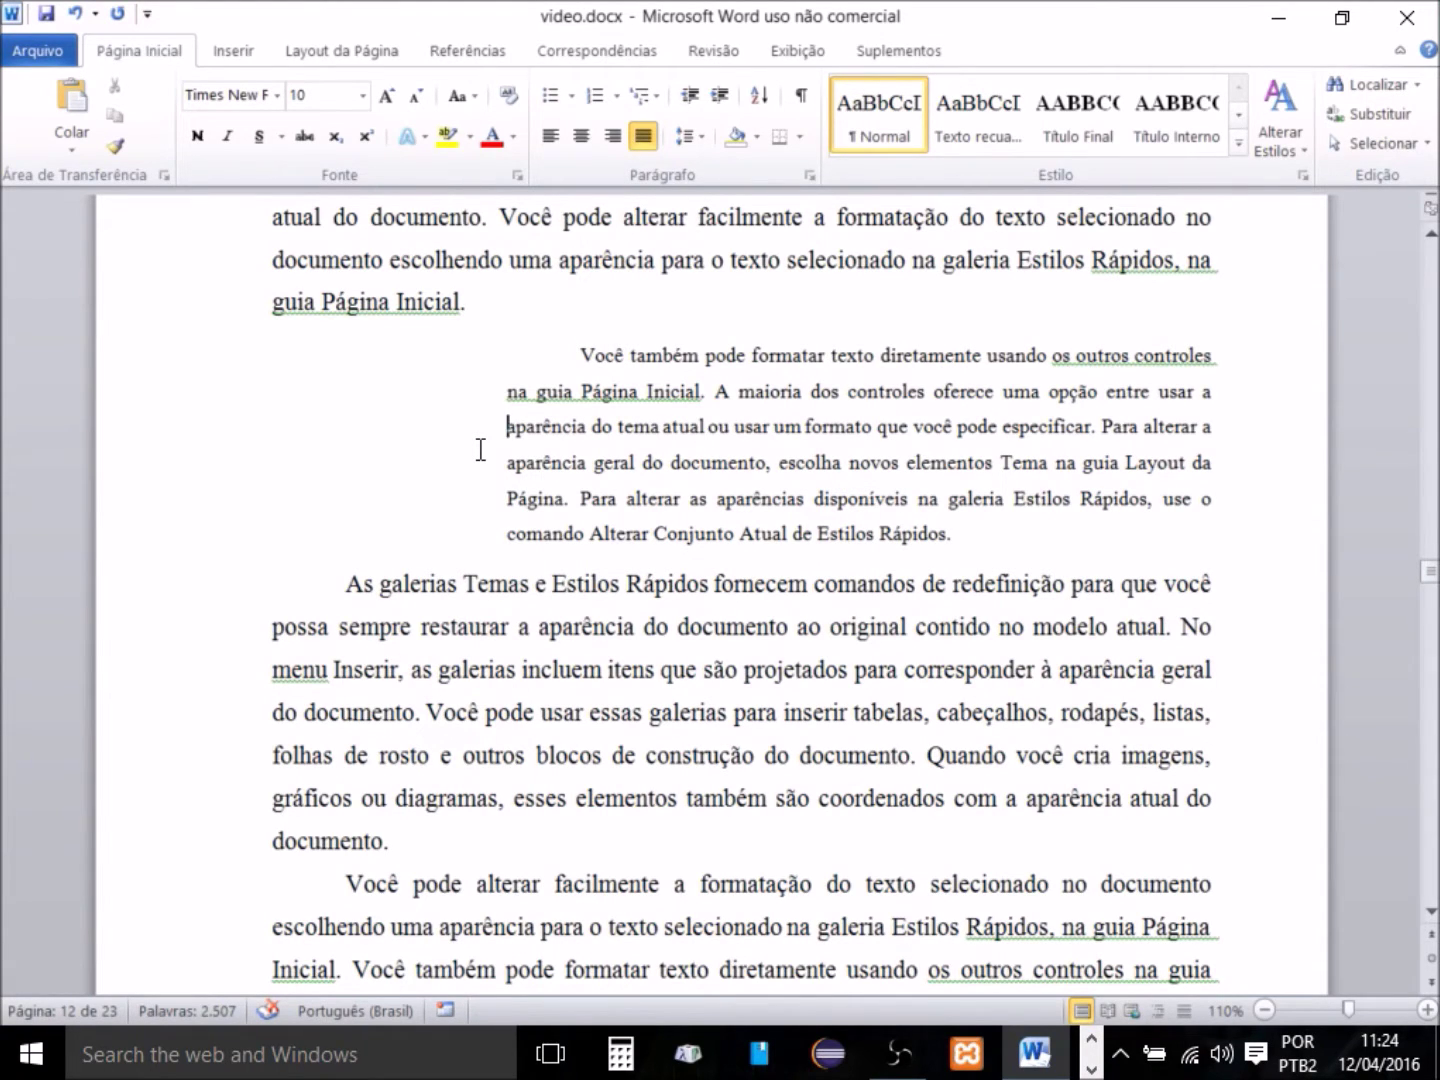
Save the indented paragraph's formatting as a new quick style named "Citação Direta".
left_click_drag(580, 356, 993, 550)
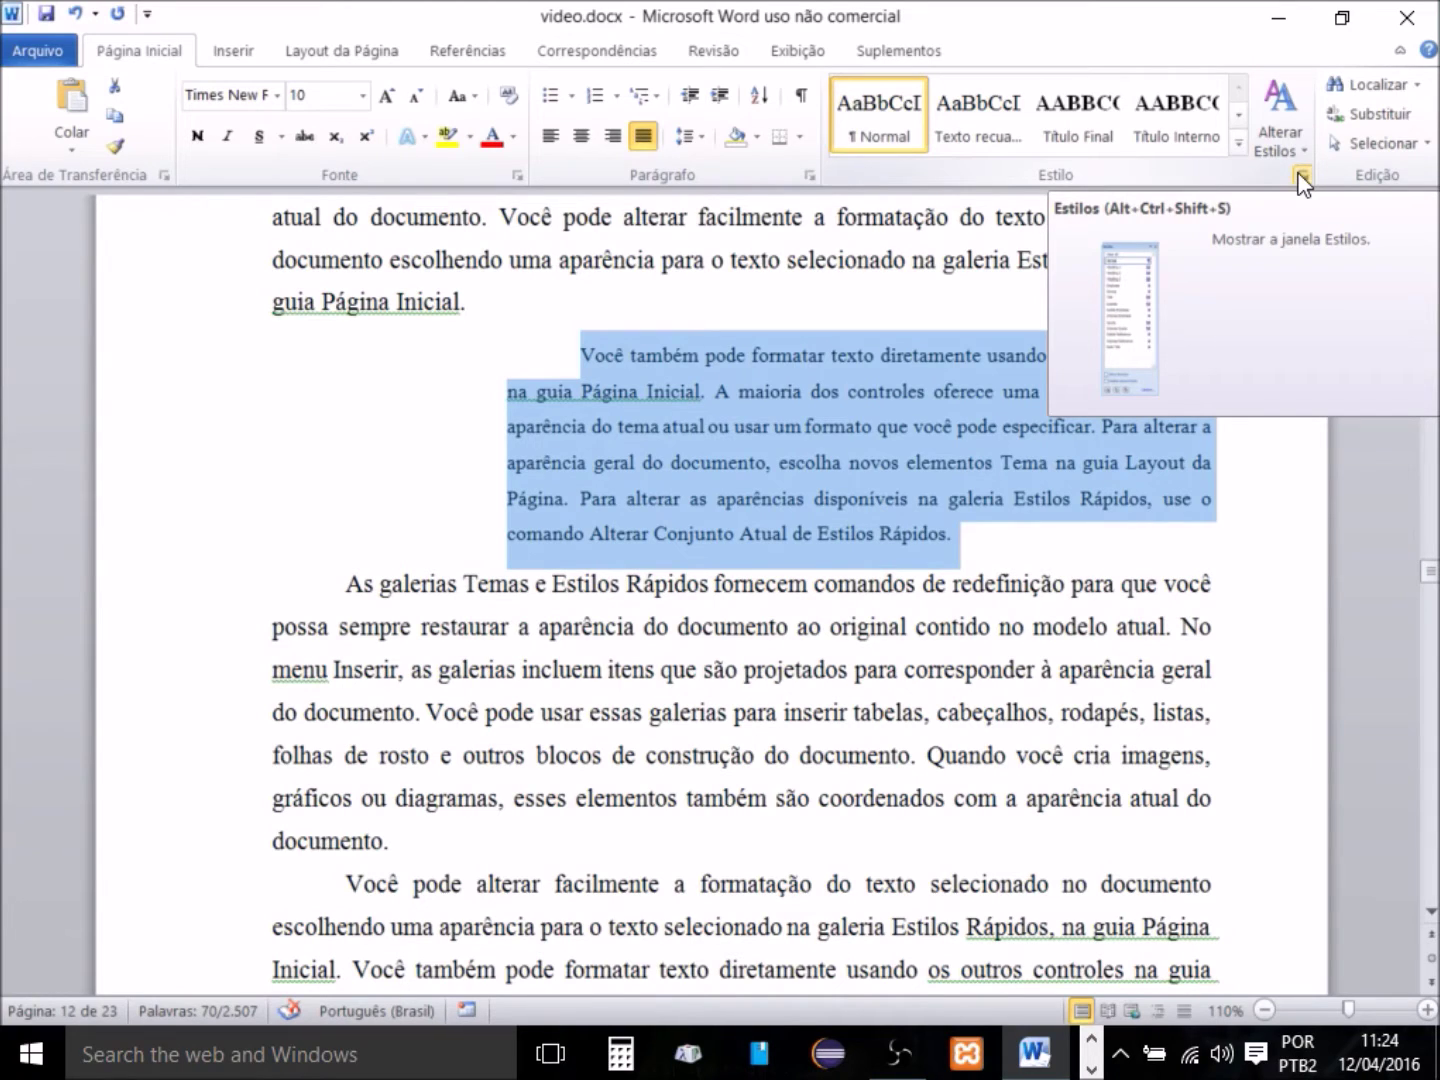
left_click(1238, 144)
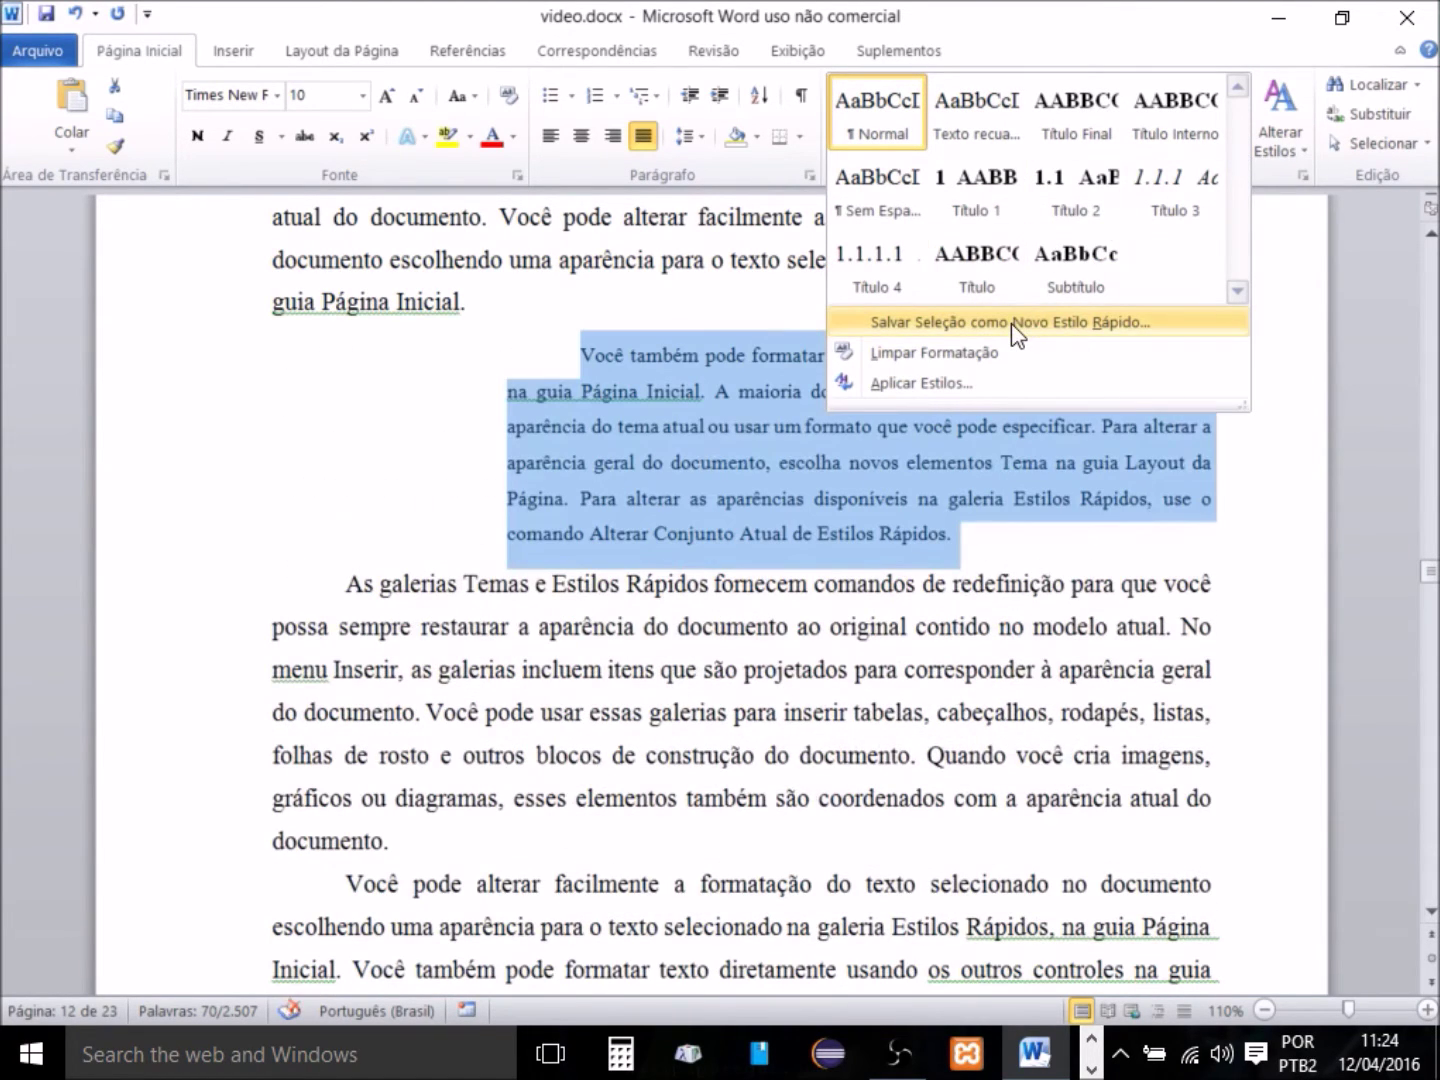
left_click(1012, 323)
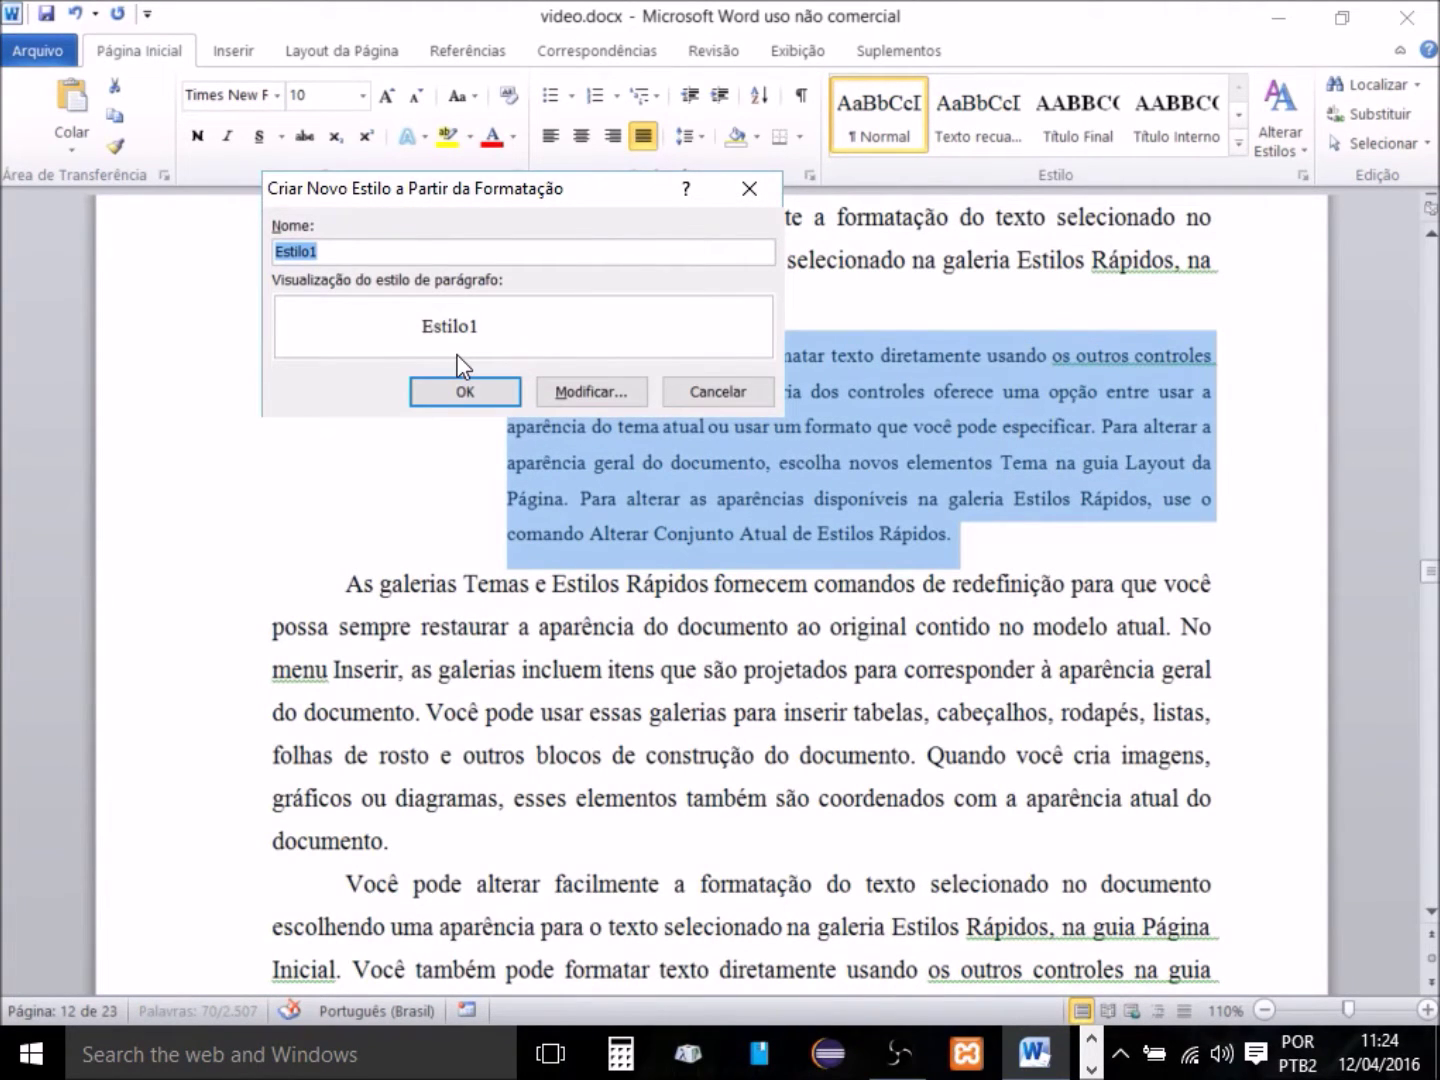
type("Citação Direta")
left_click(479, 400)
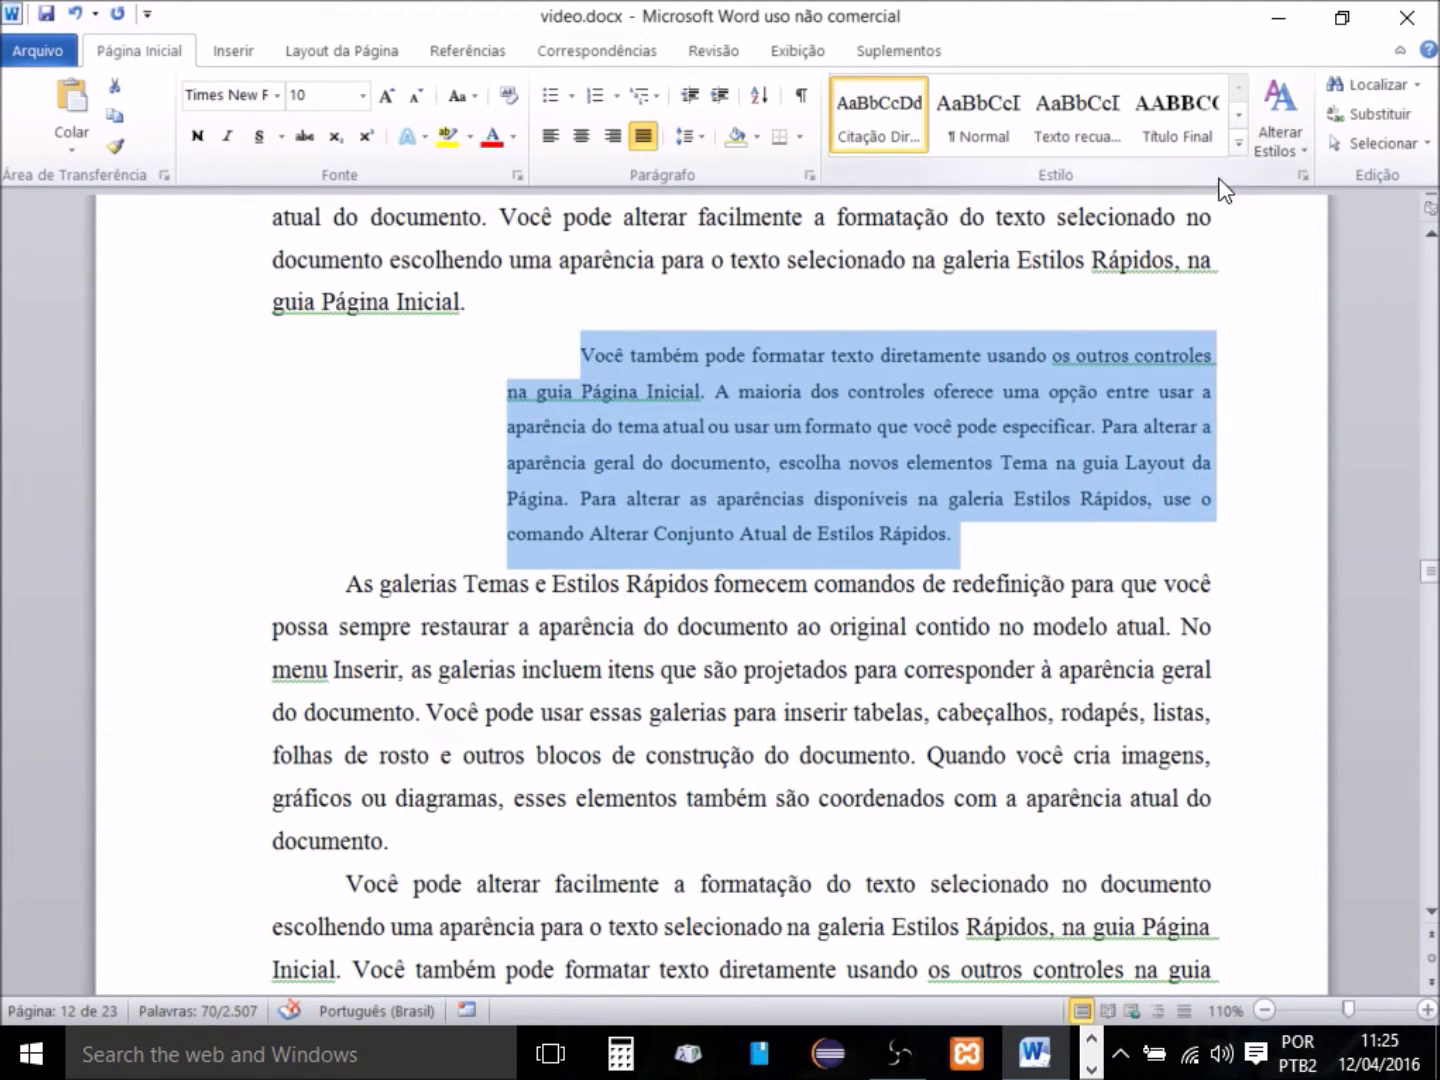
left_click(1237, 143)
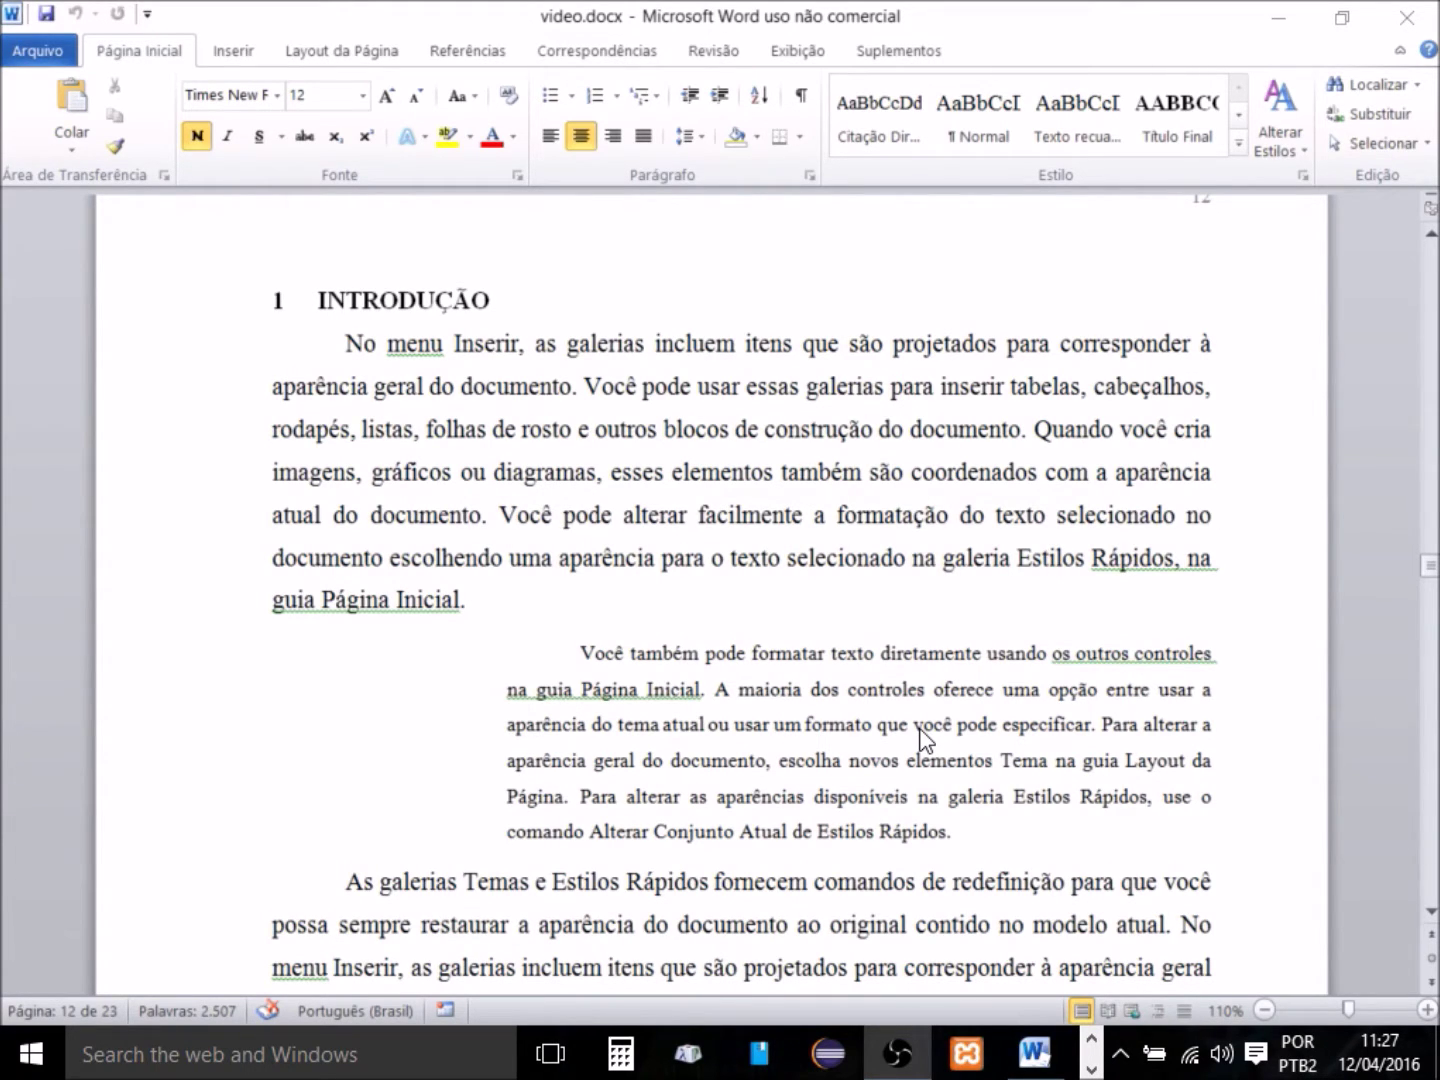
Check the list of available bibliography styles for an ABNT option.
left_click(471, 55)
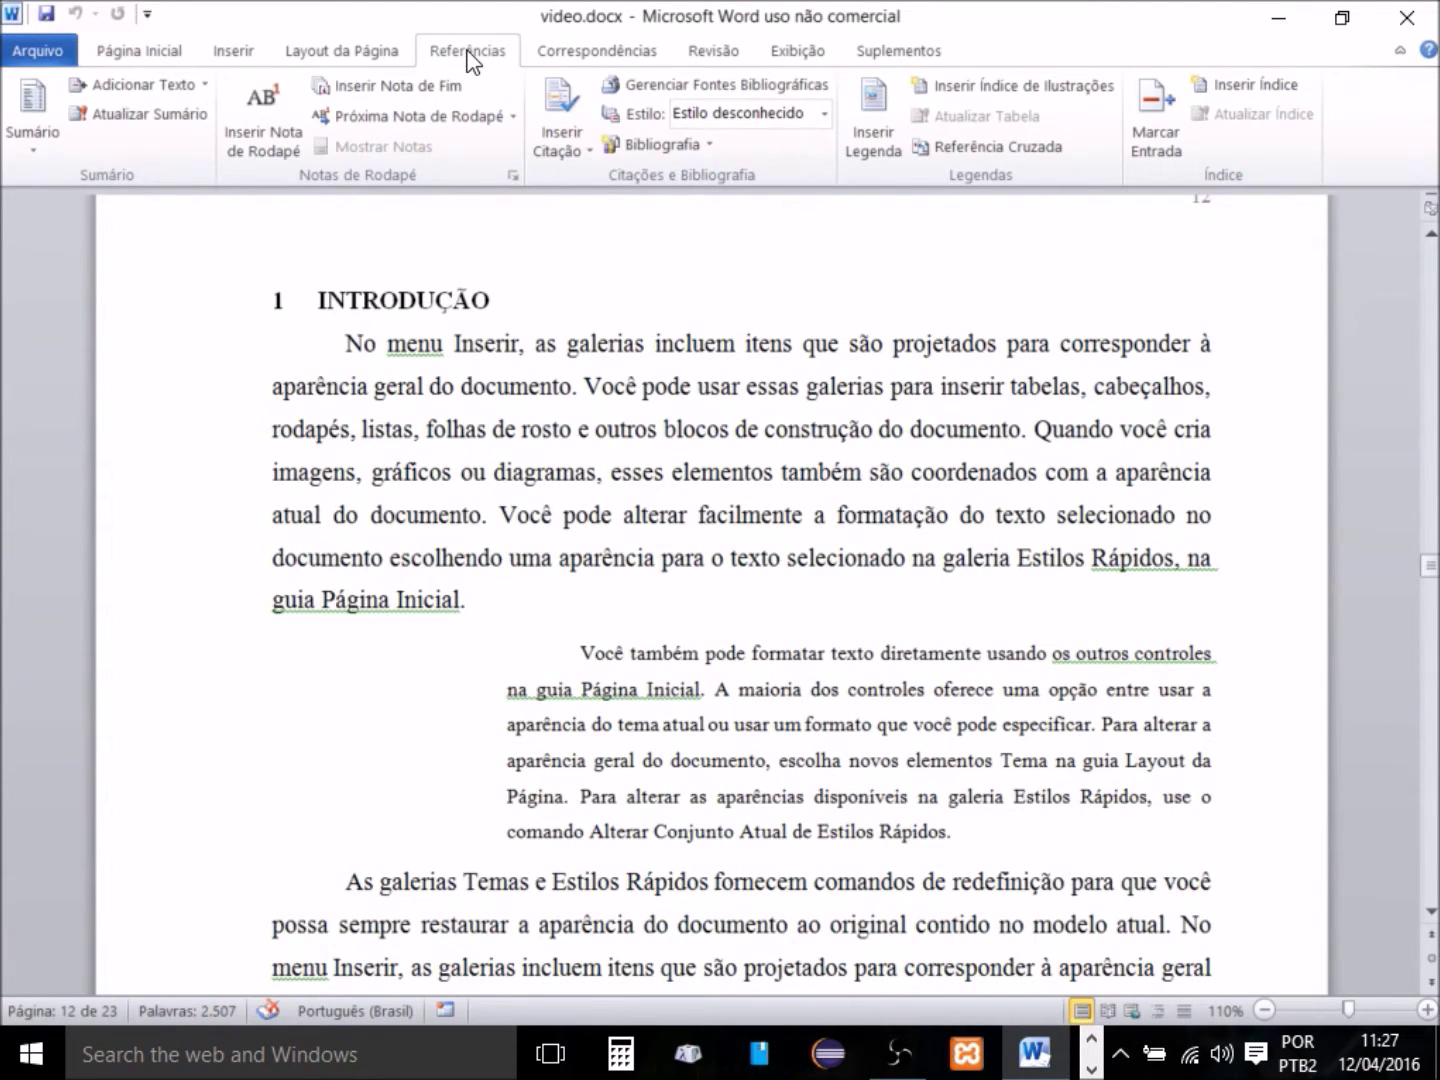
left_click(827, 113)
left_click(827, 112)
left_click(827, 113)
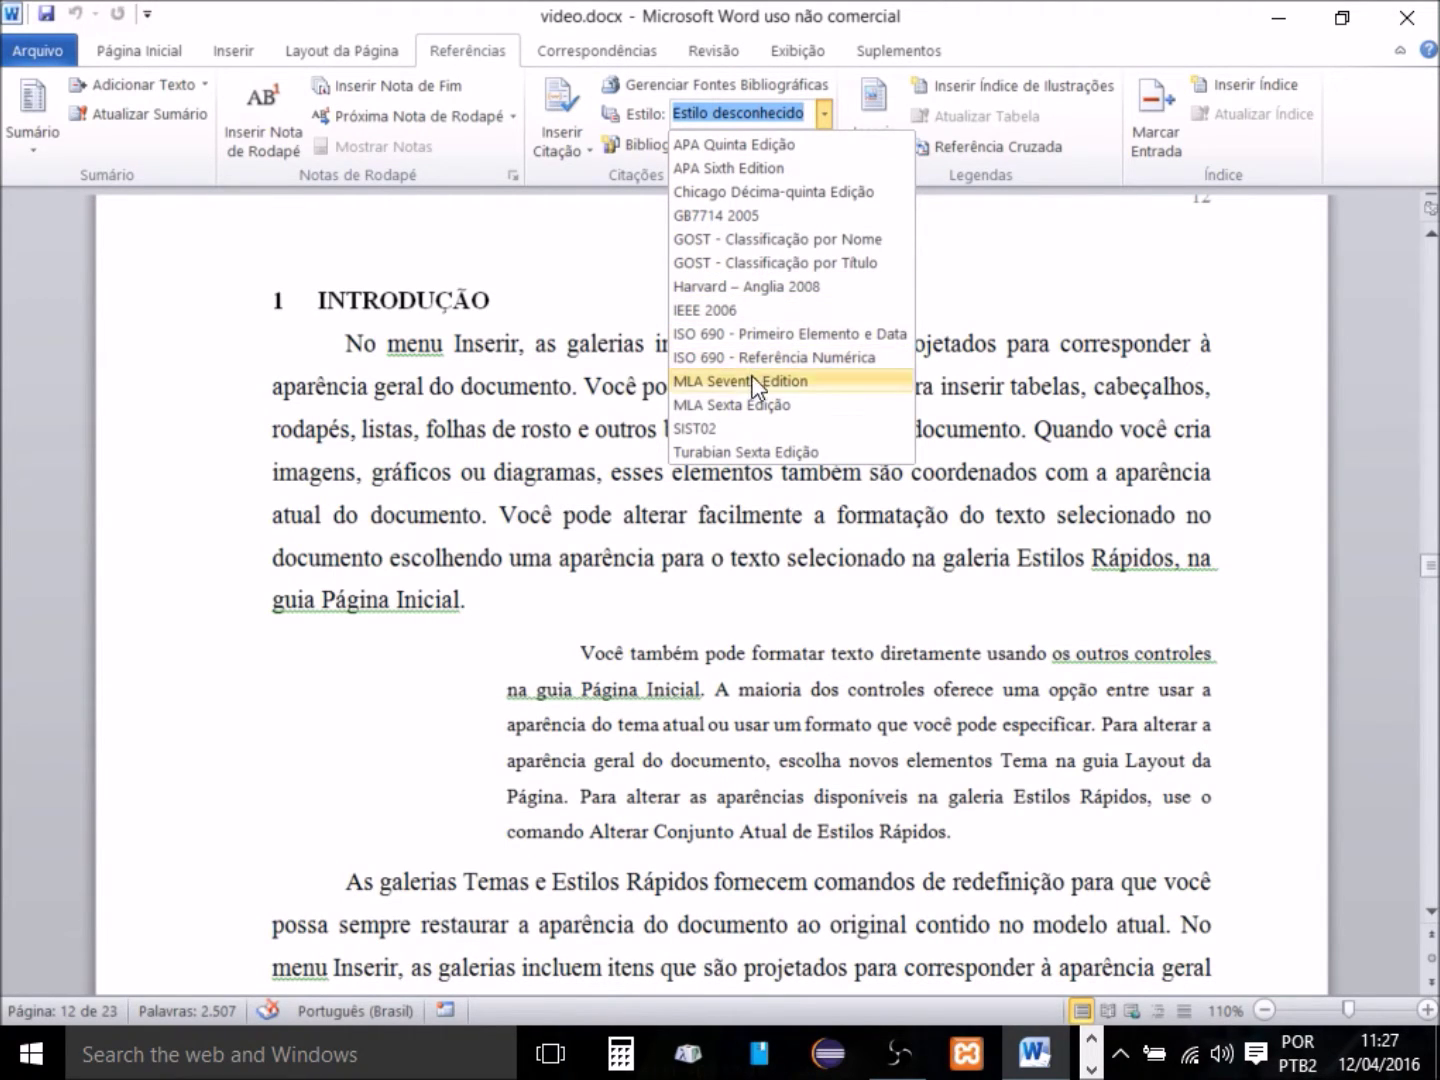
left_click(464, 697)
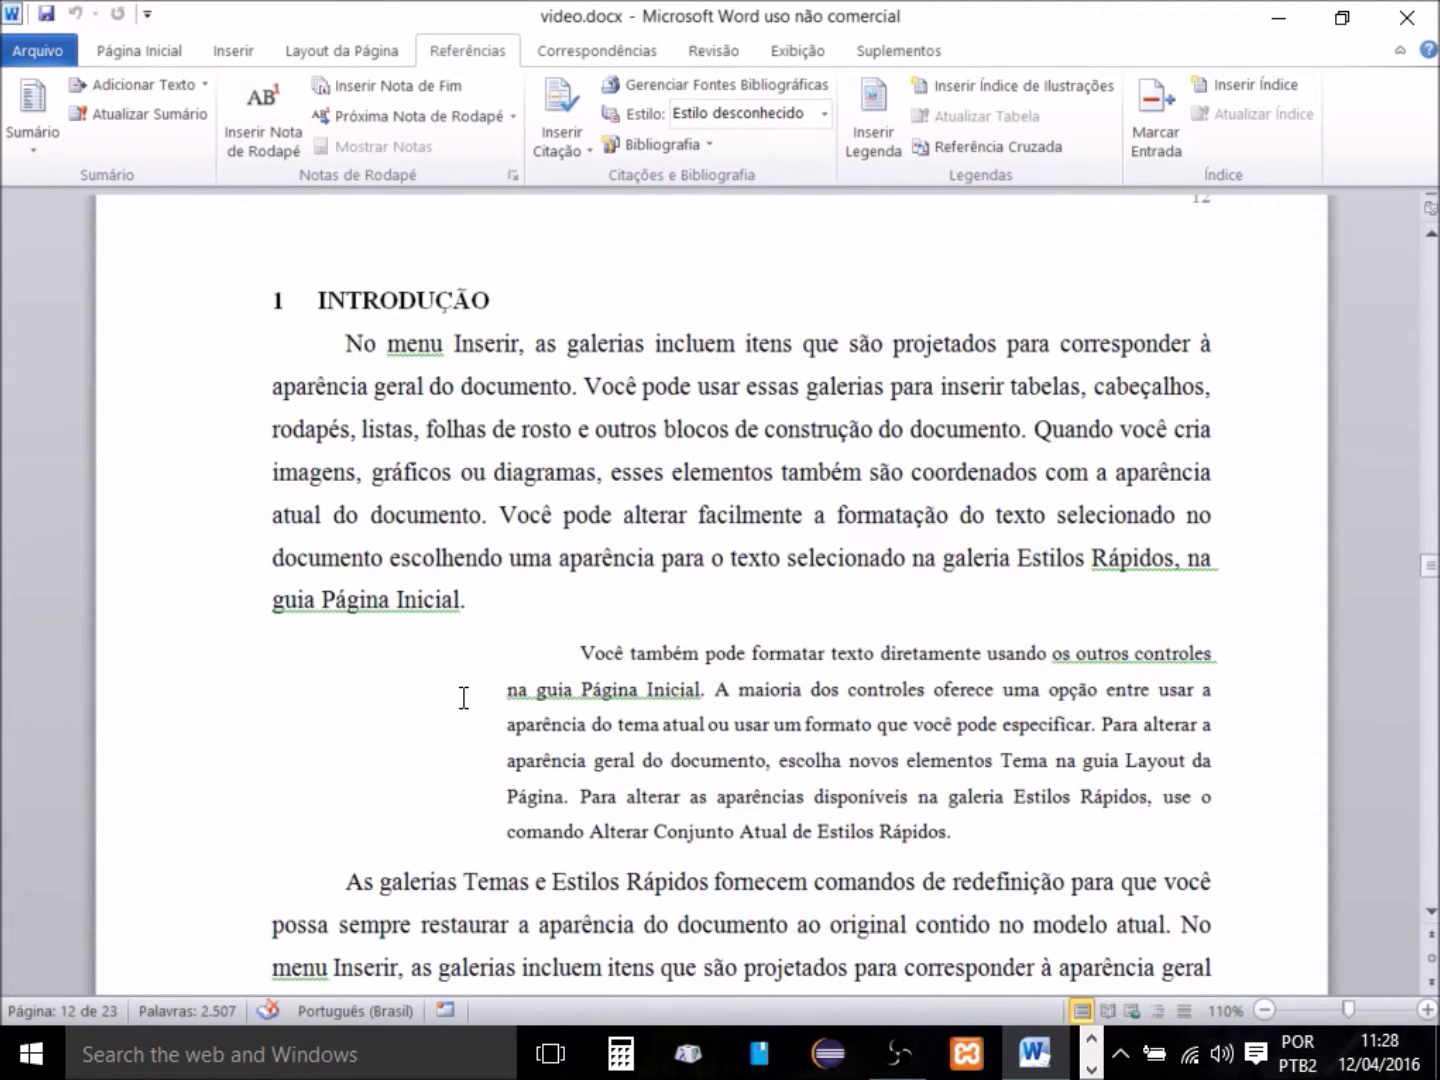
Switch to Google Chrome in a maximized window and search for "ABNT 6023:2002 word".
left_click(36, 1057)
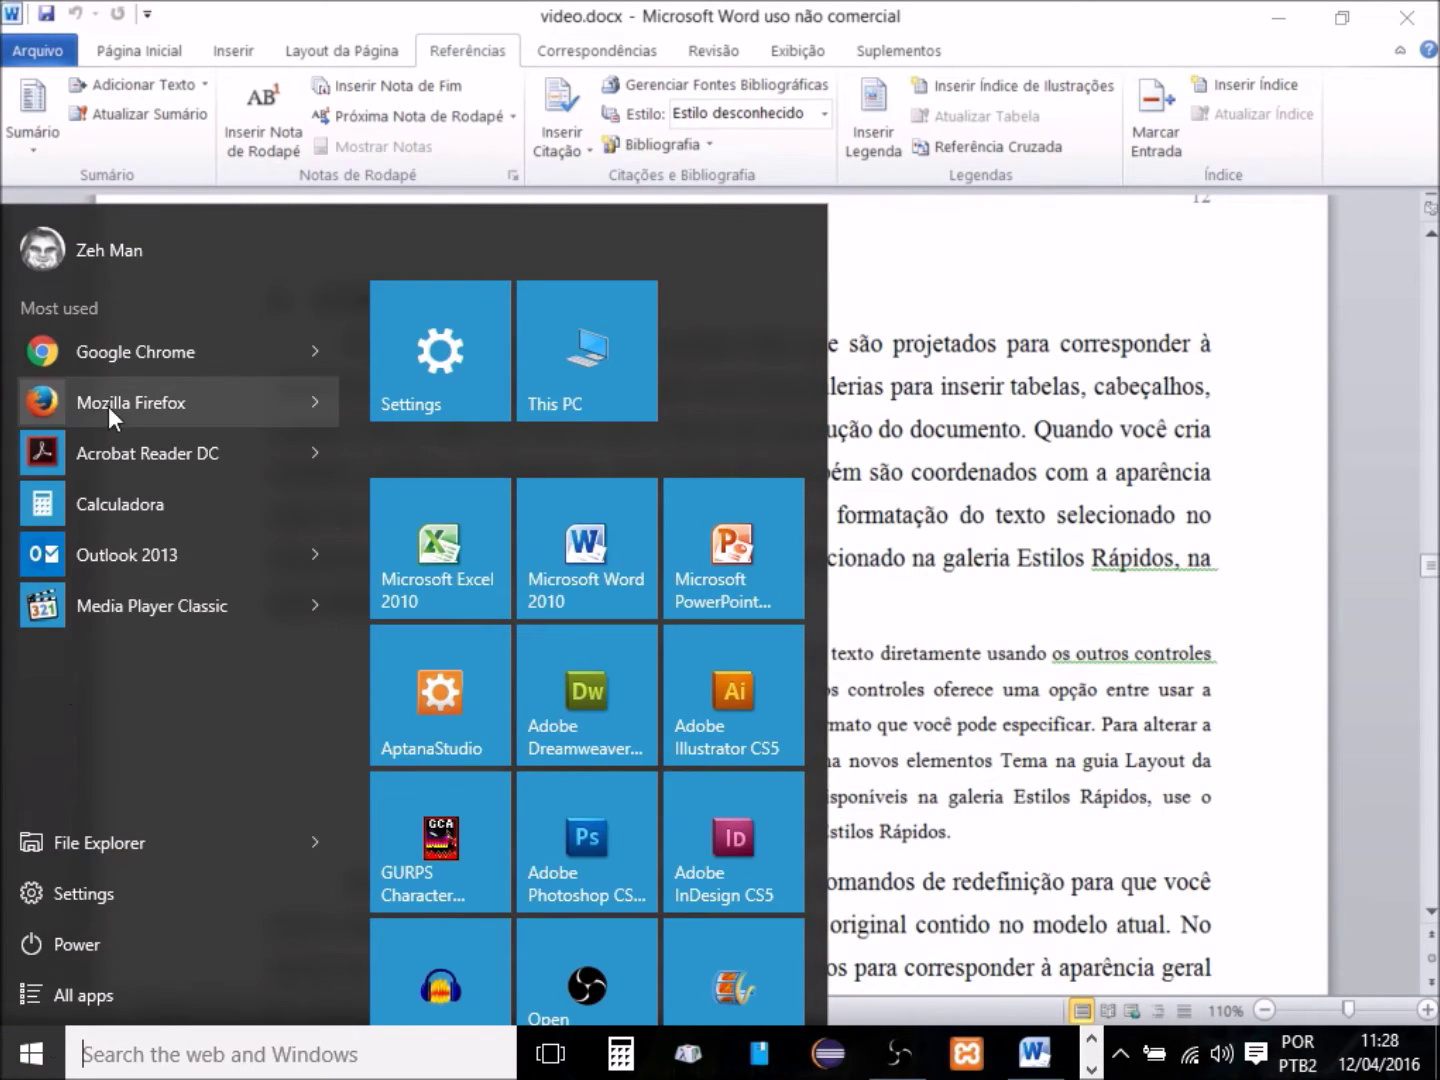
left_click(128, 350)
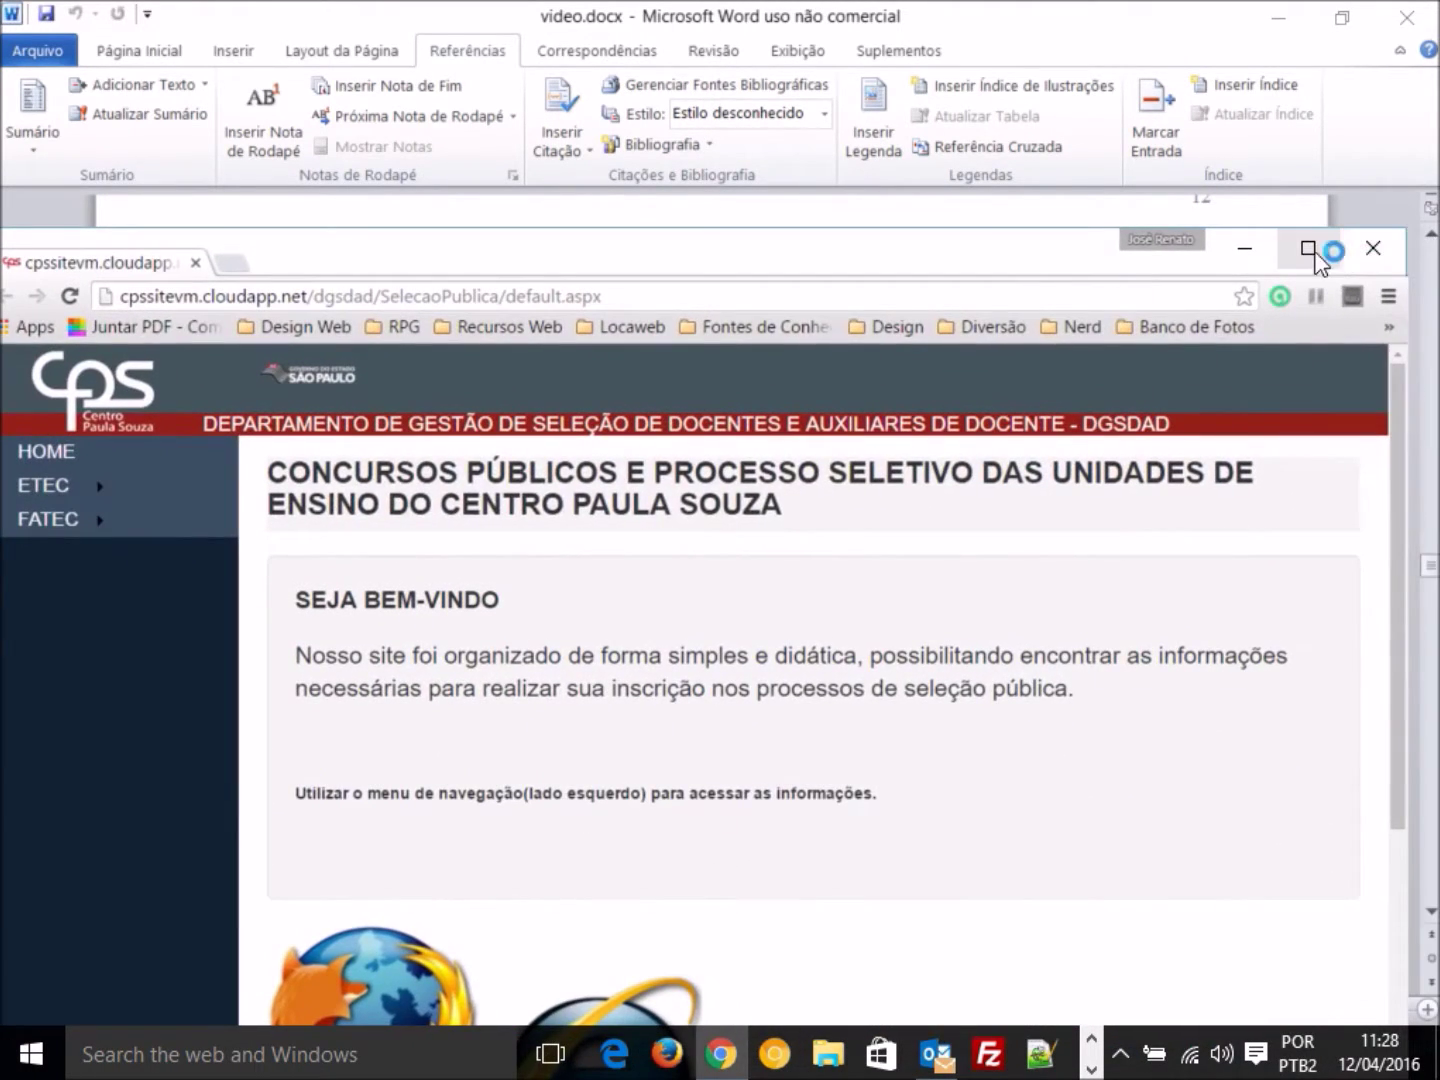
left_click(1304, 248)
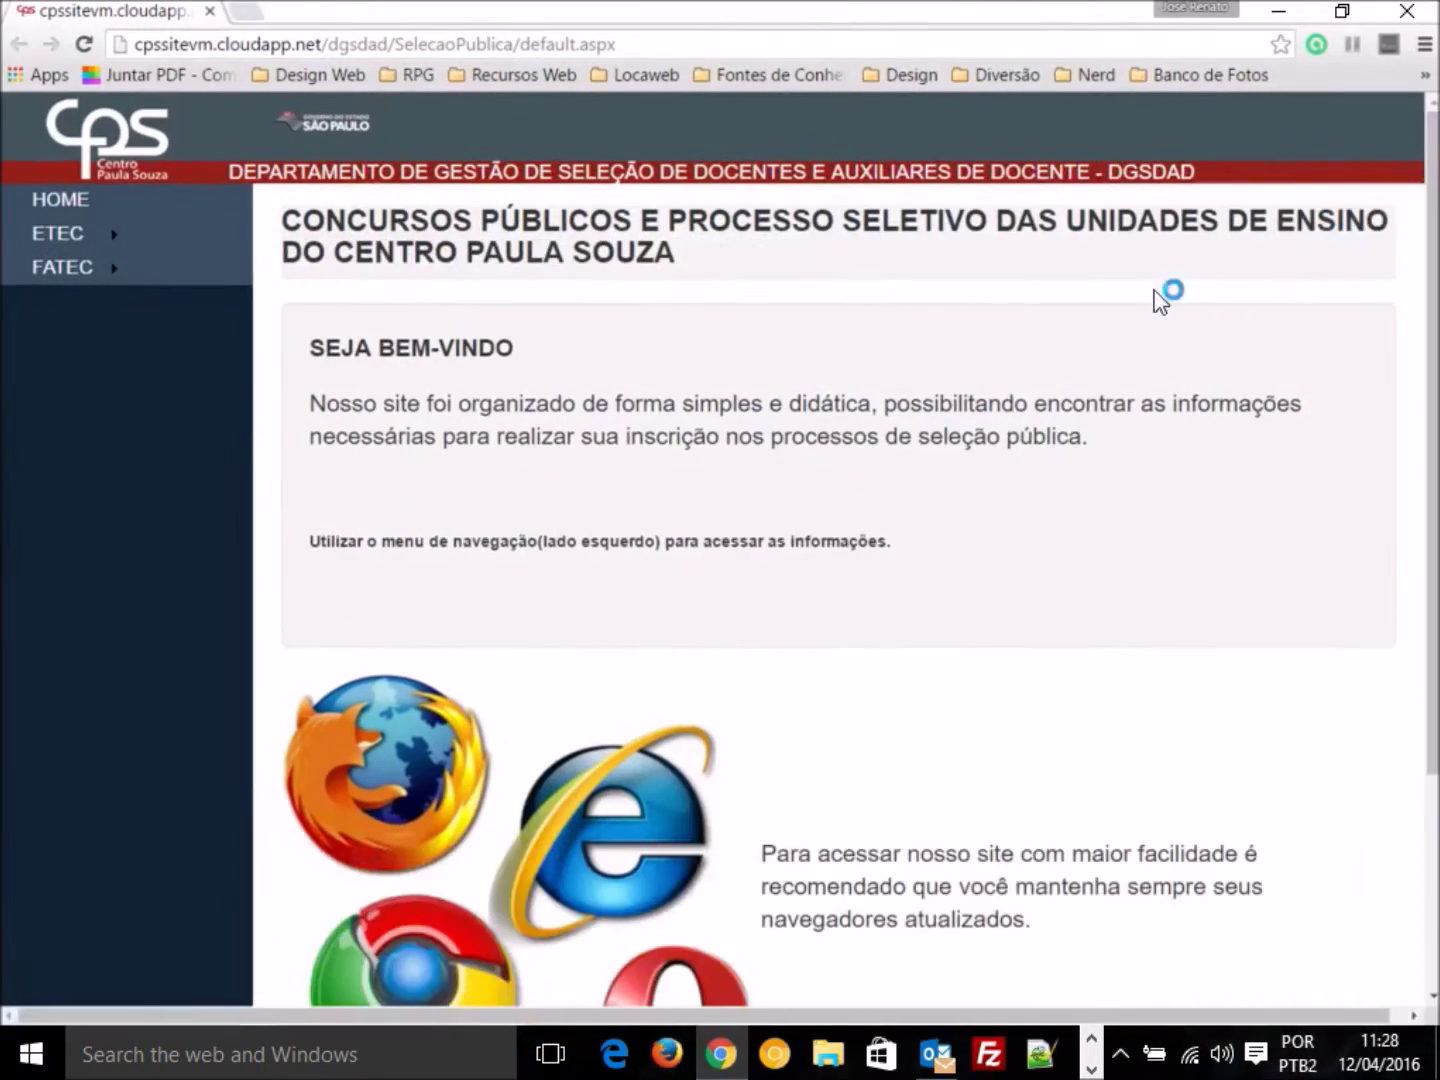
left_click(357, 45)
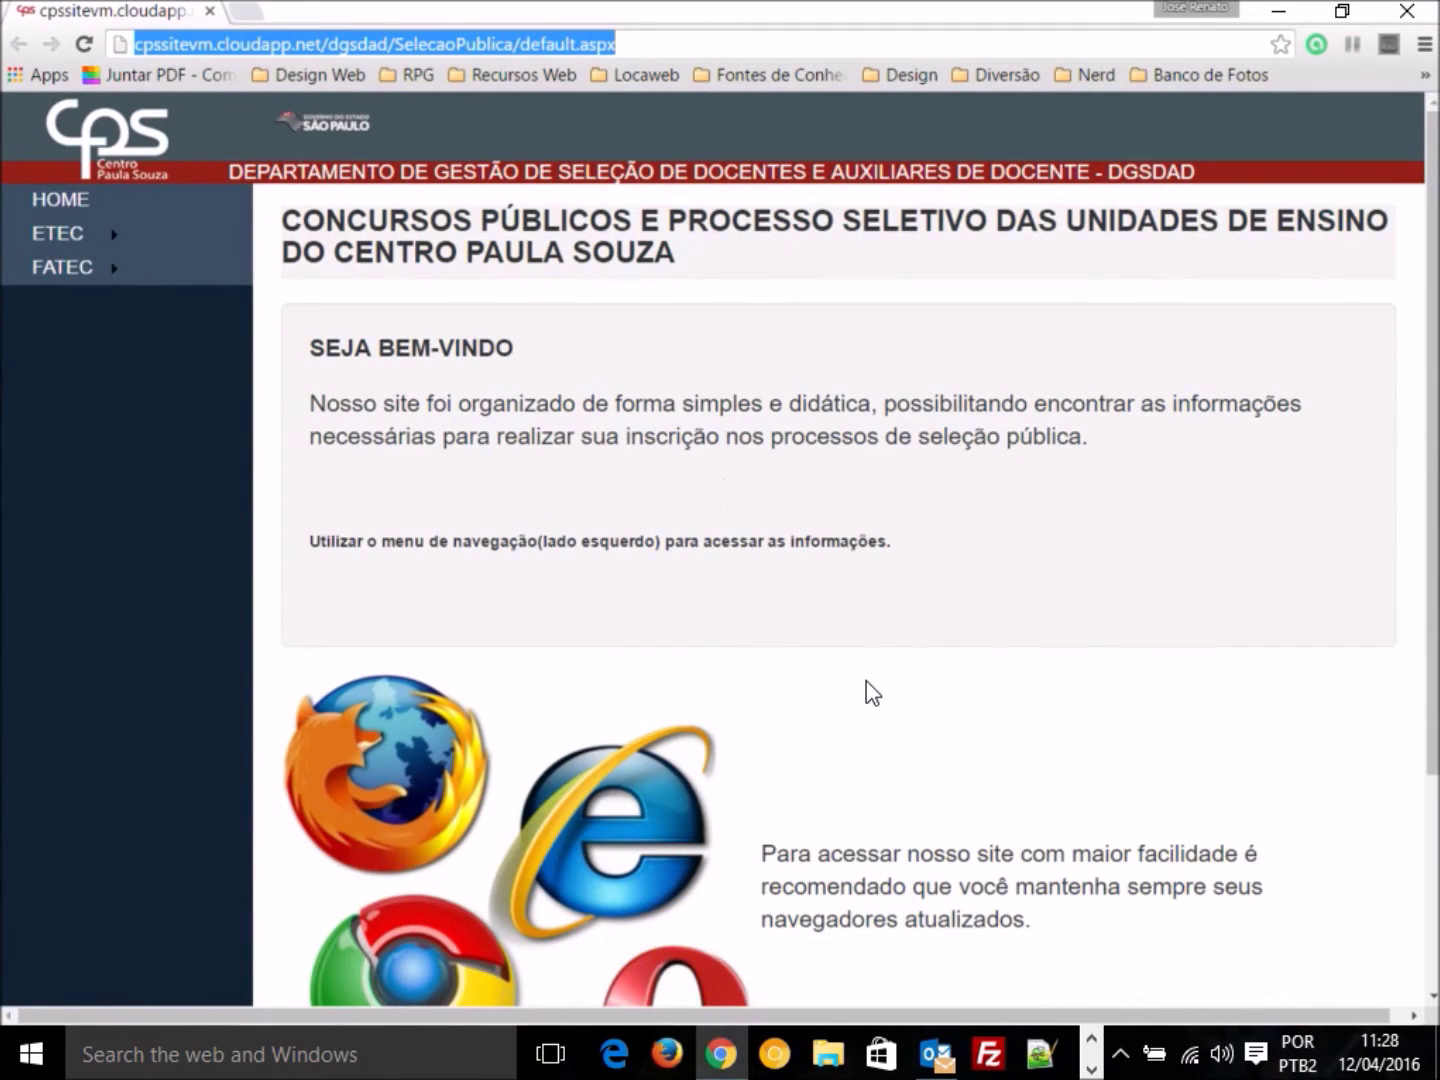
type("a")
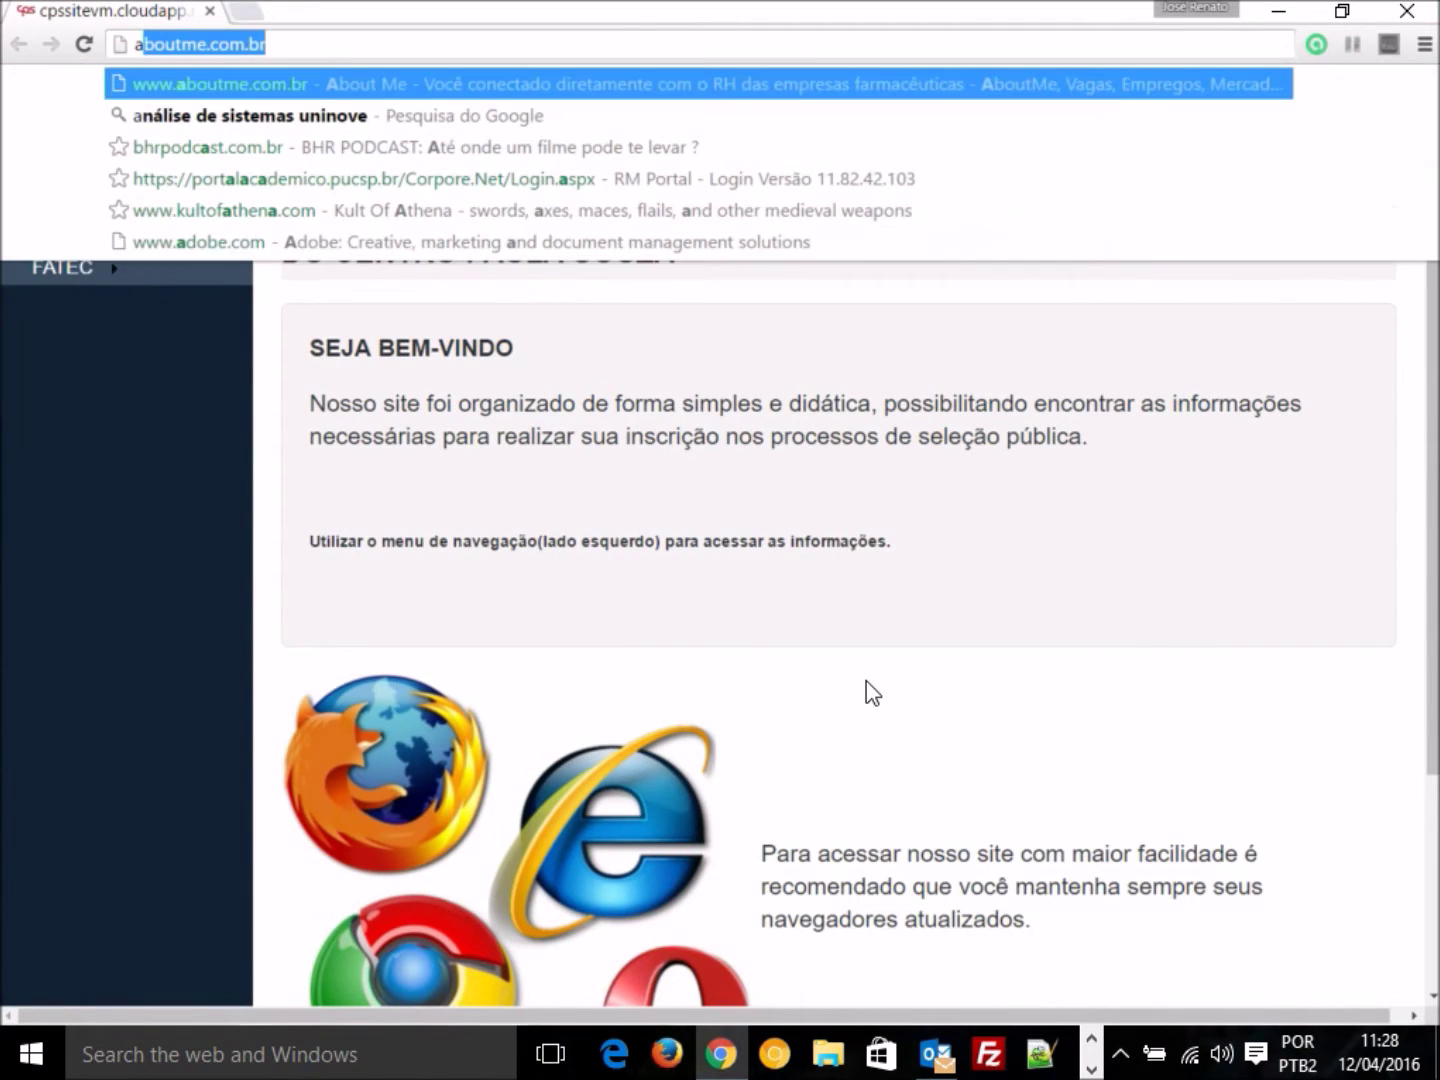
type("BNT 60")
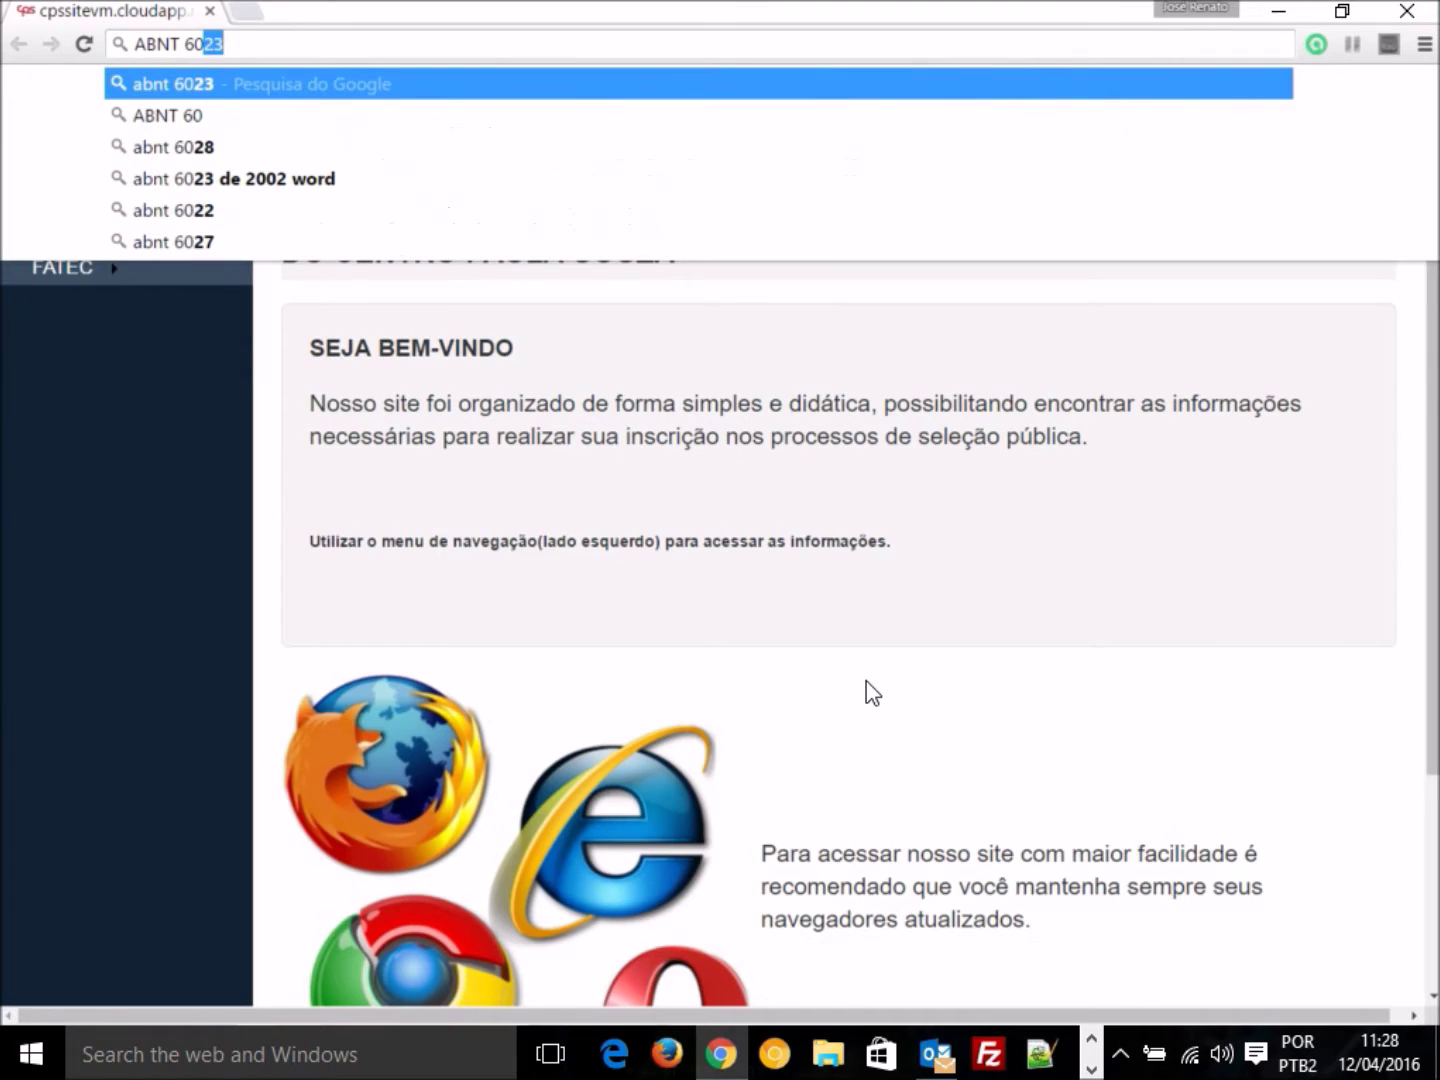
type("23")
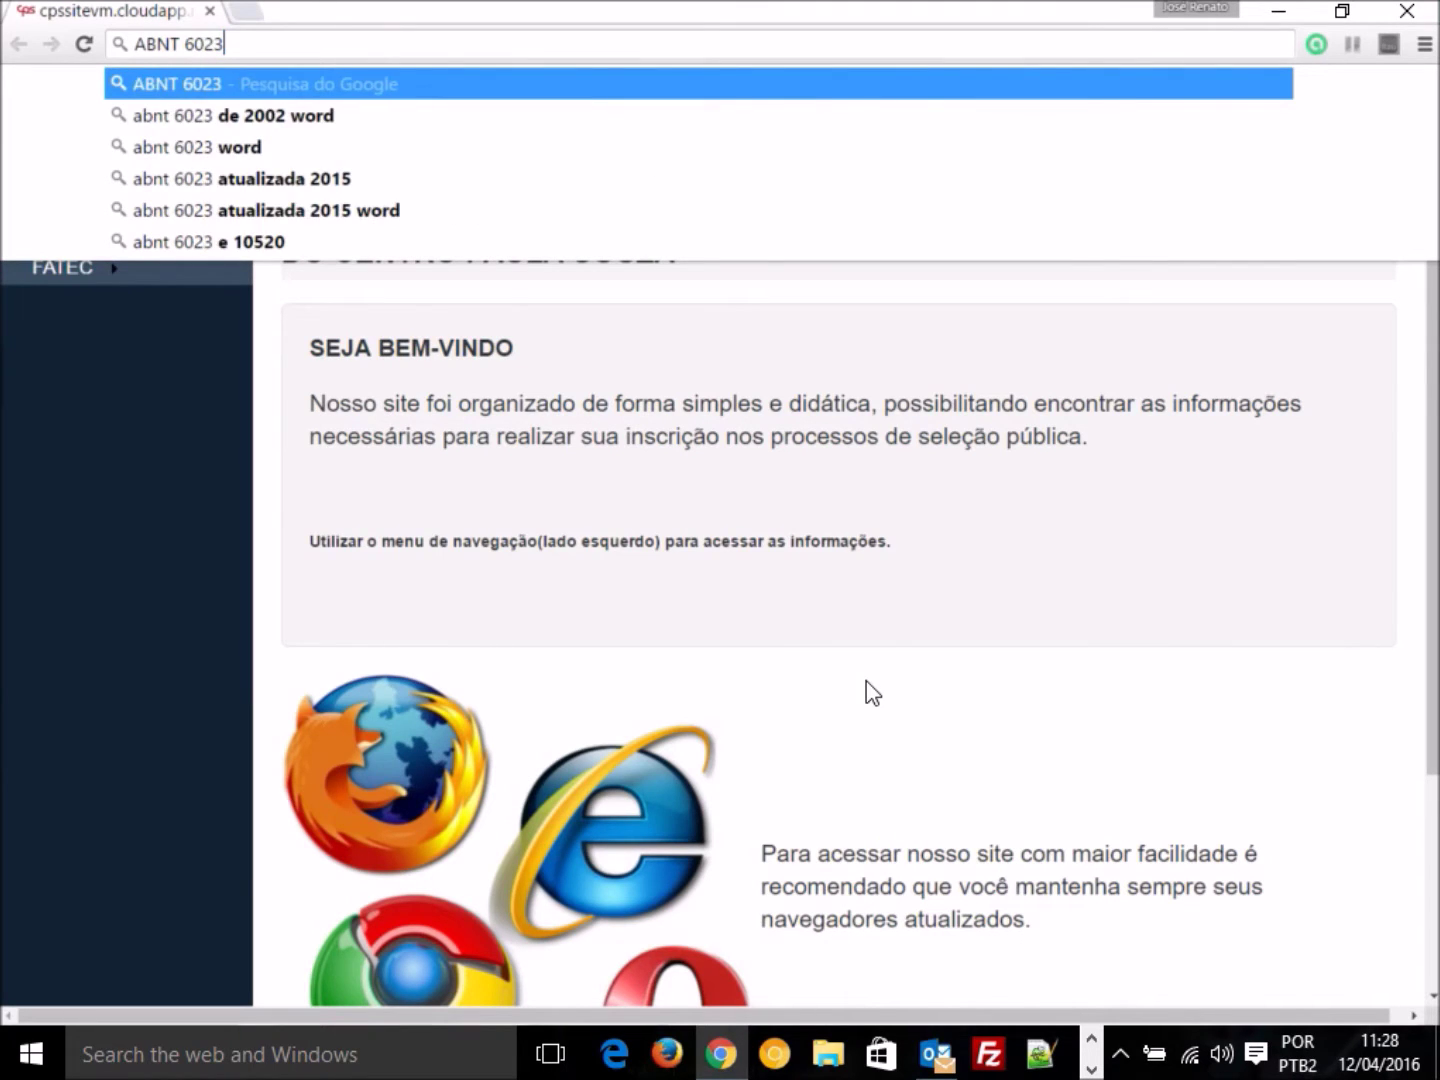
type(":")
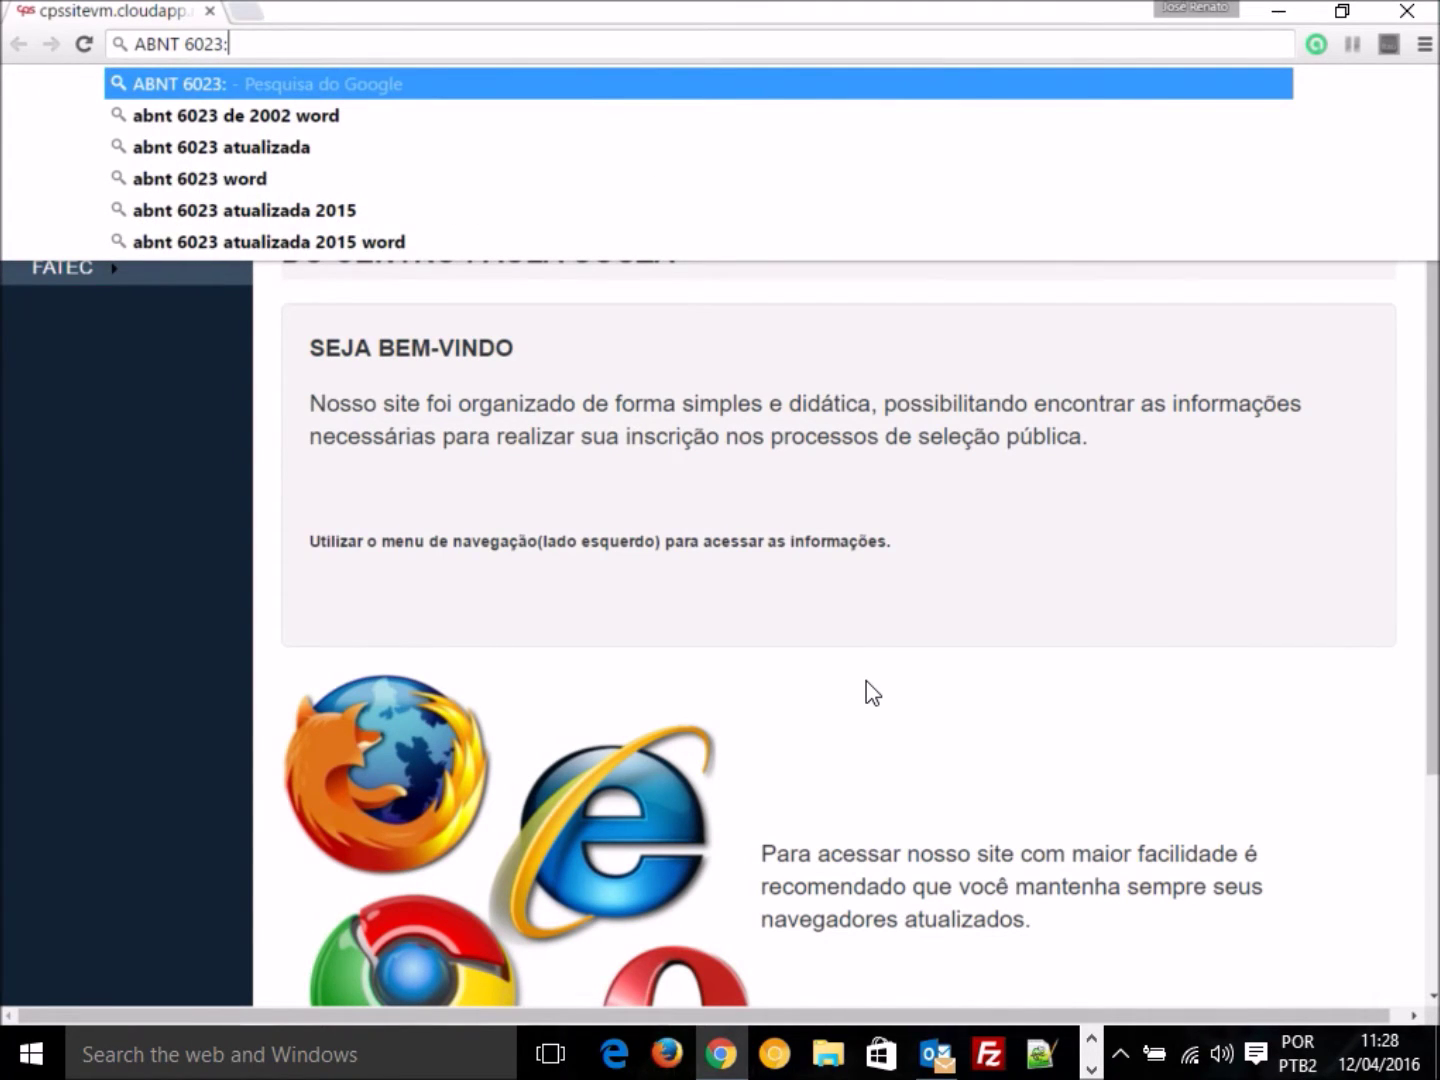
type("2002 word")
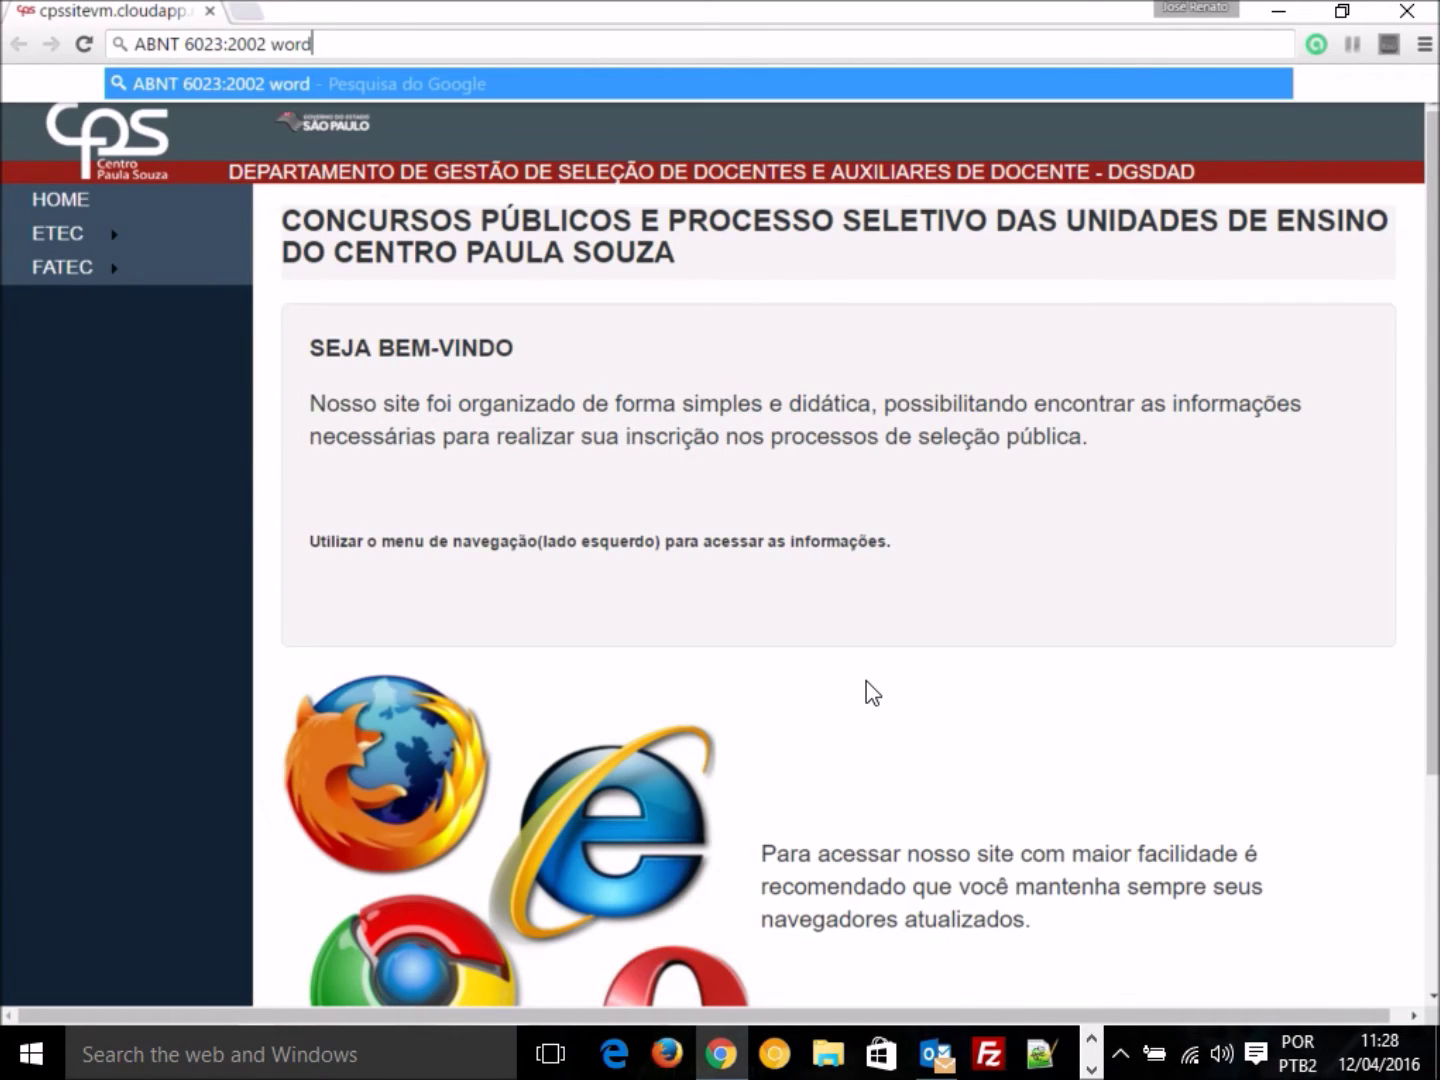
key("Return")
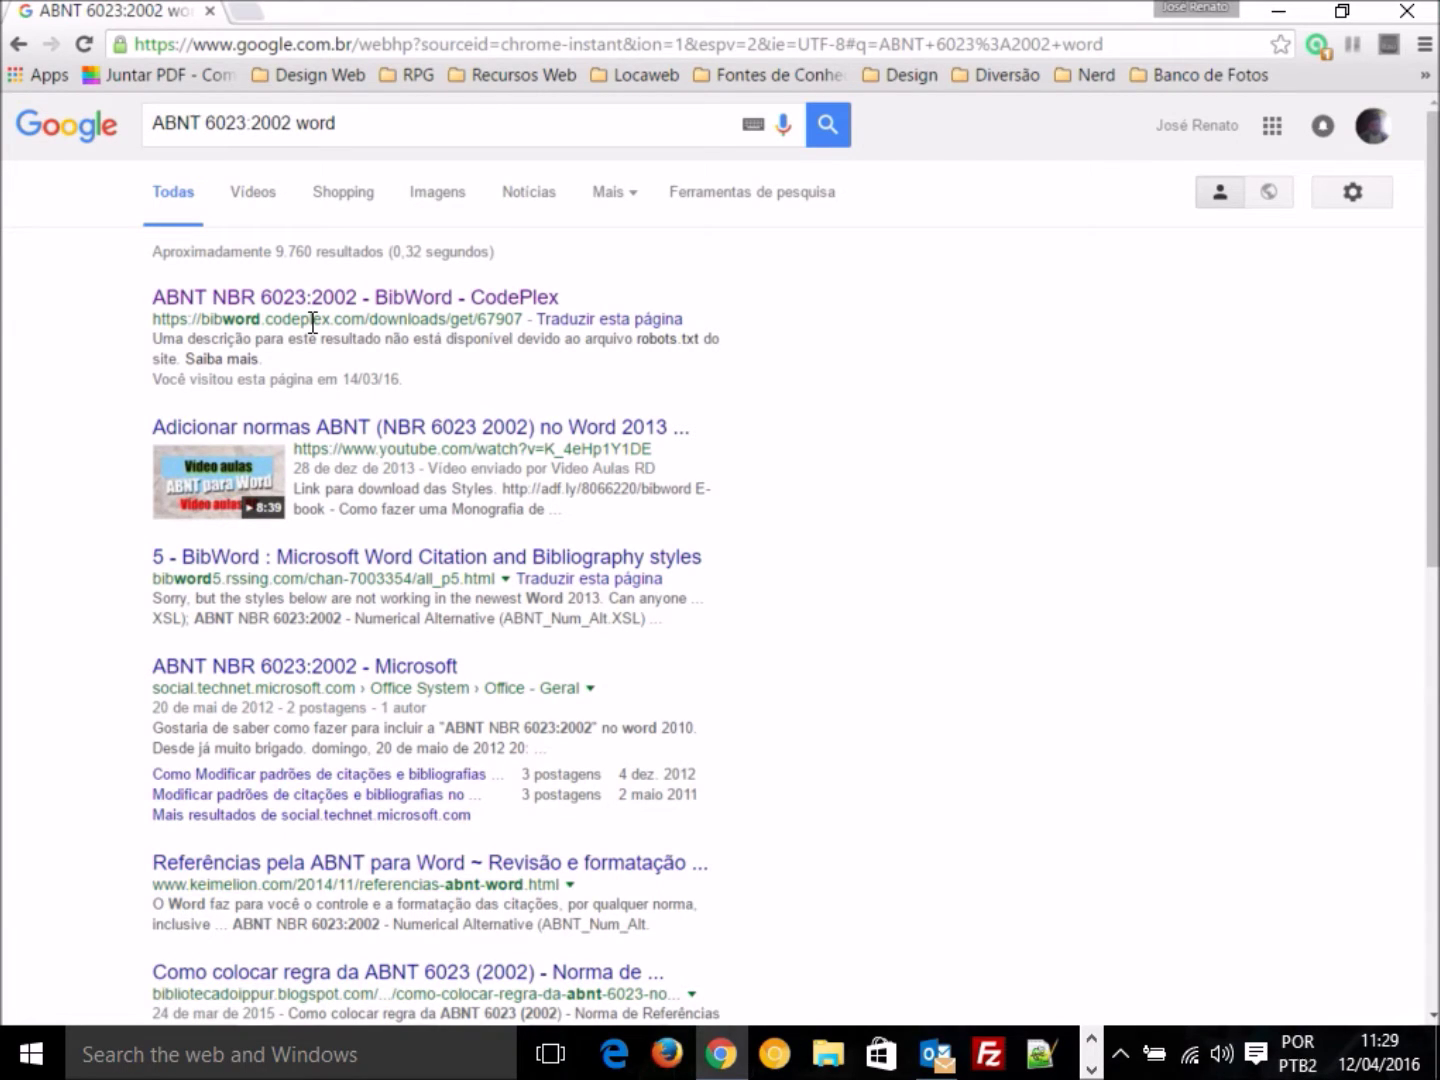
Download ABNT_Author.XSL from the BibWord CodePlex search result and cut the file from the Downloads folder.
left_click(390, 303)
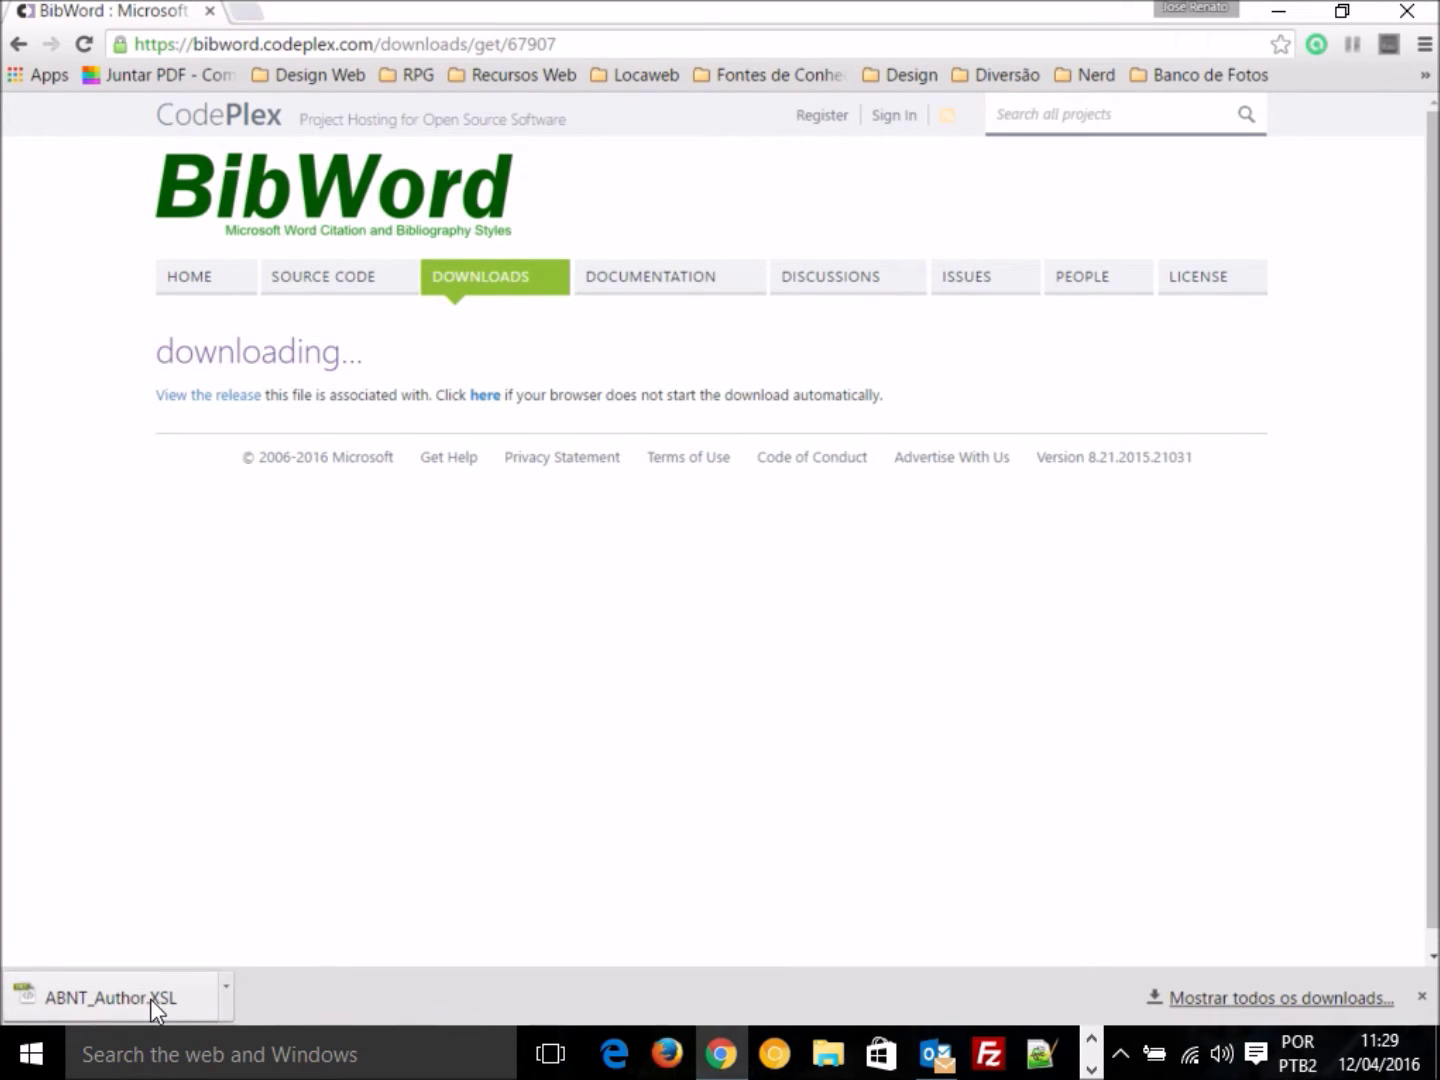
left_click(224, 994)
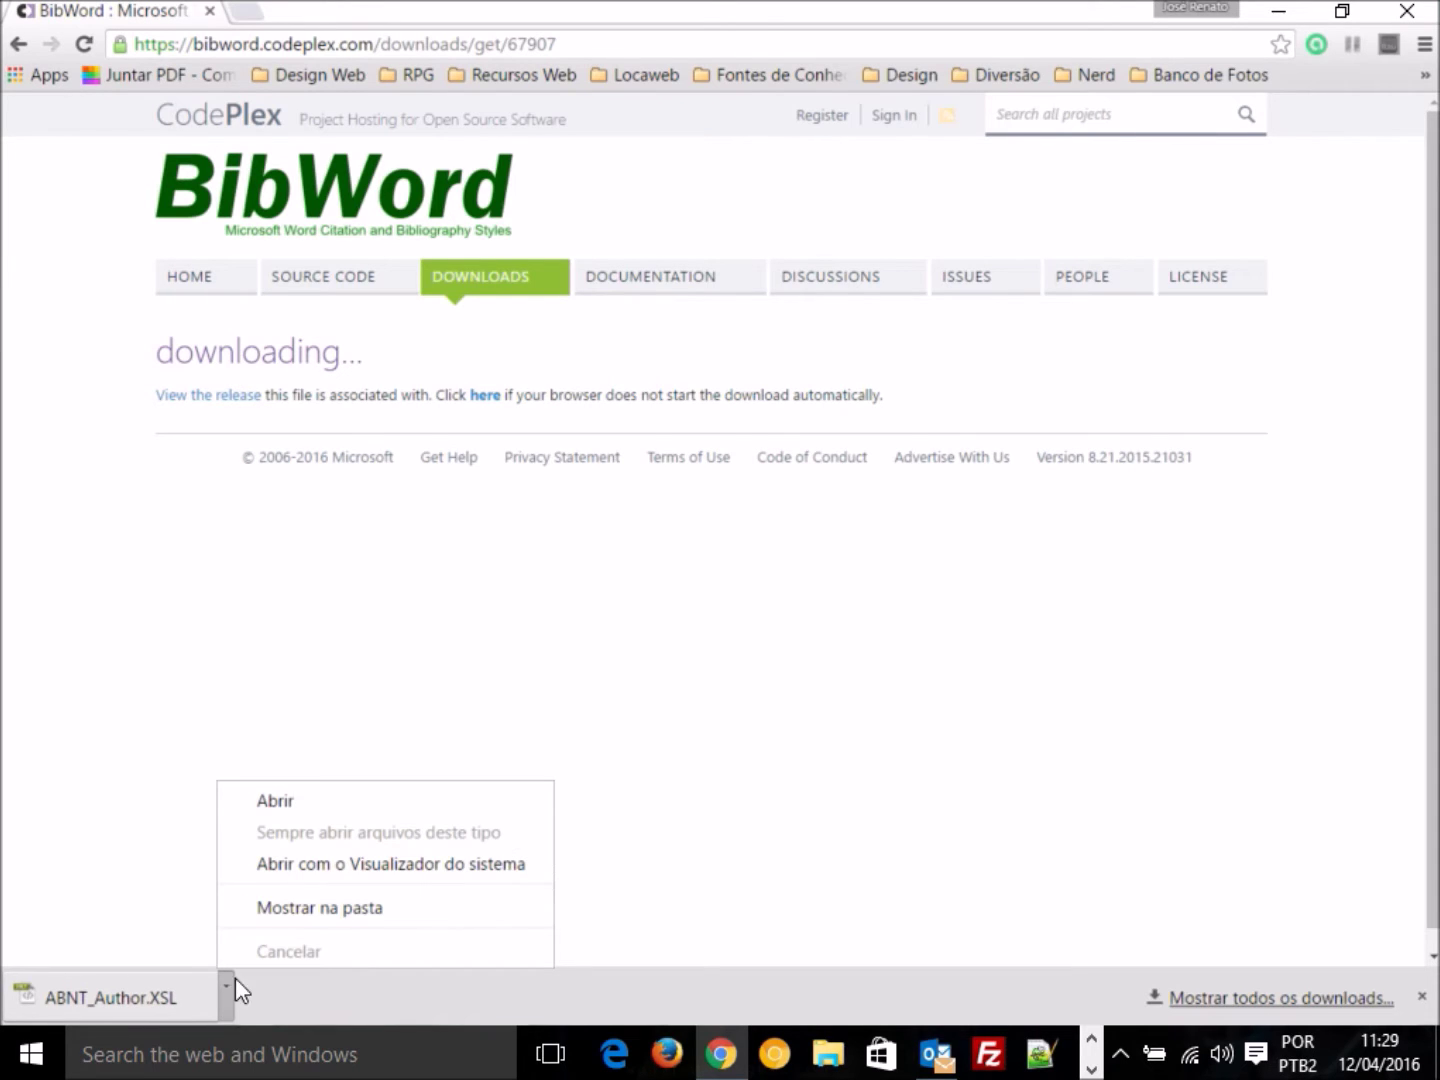
left_click(320, 907)
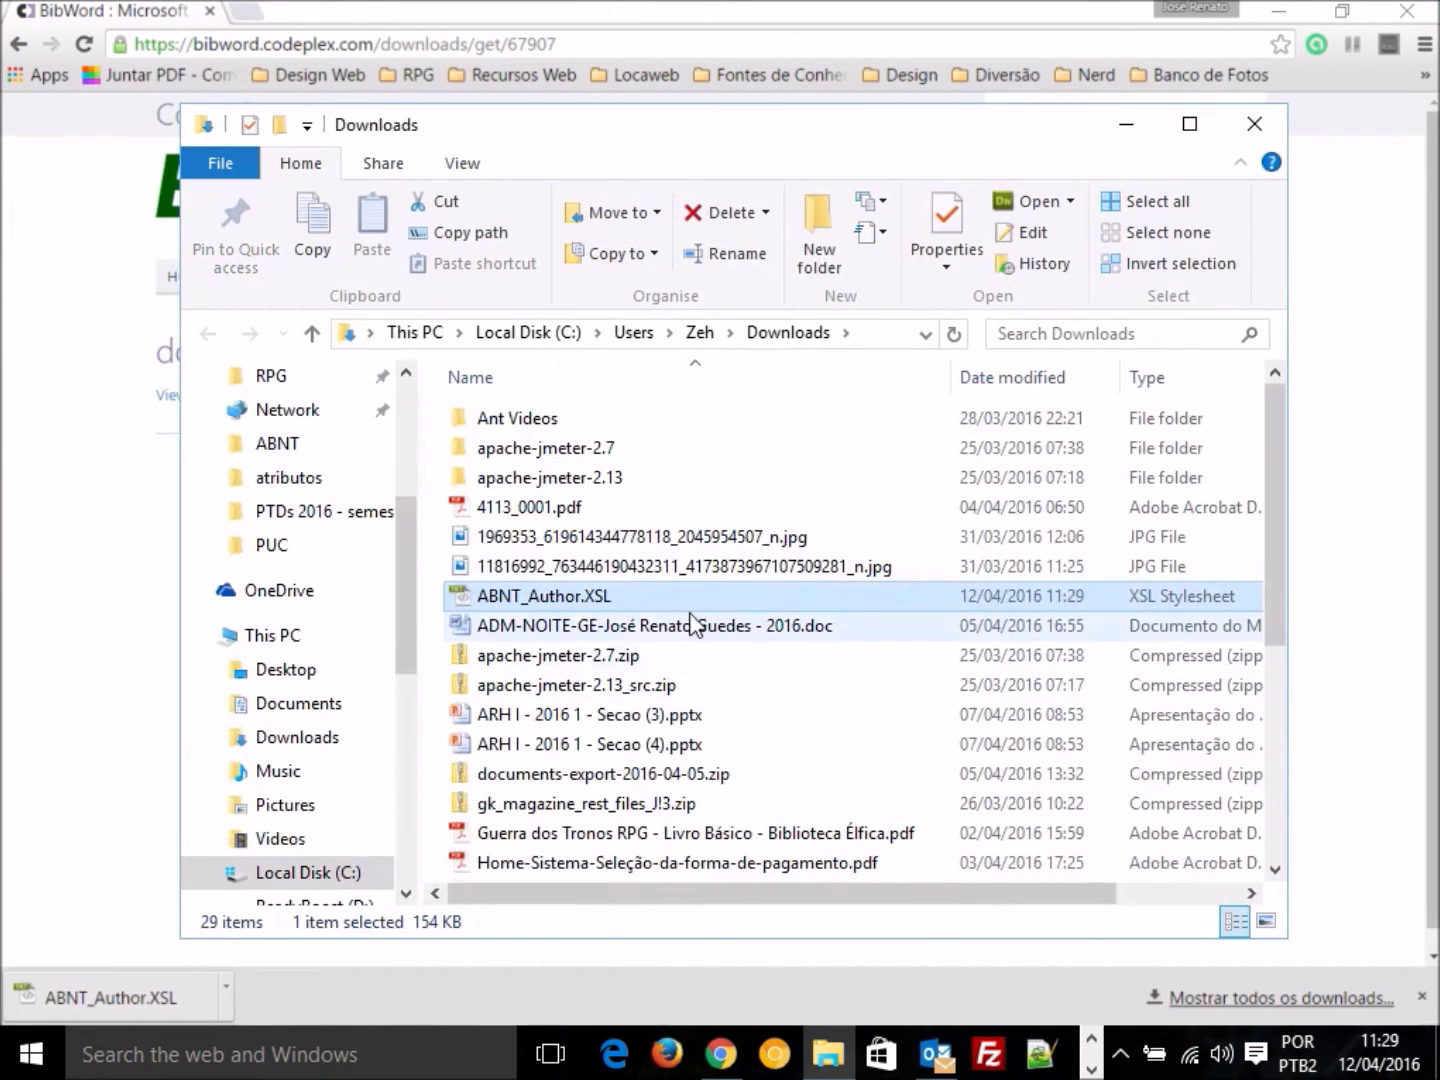
right_click(615, 598)
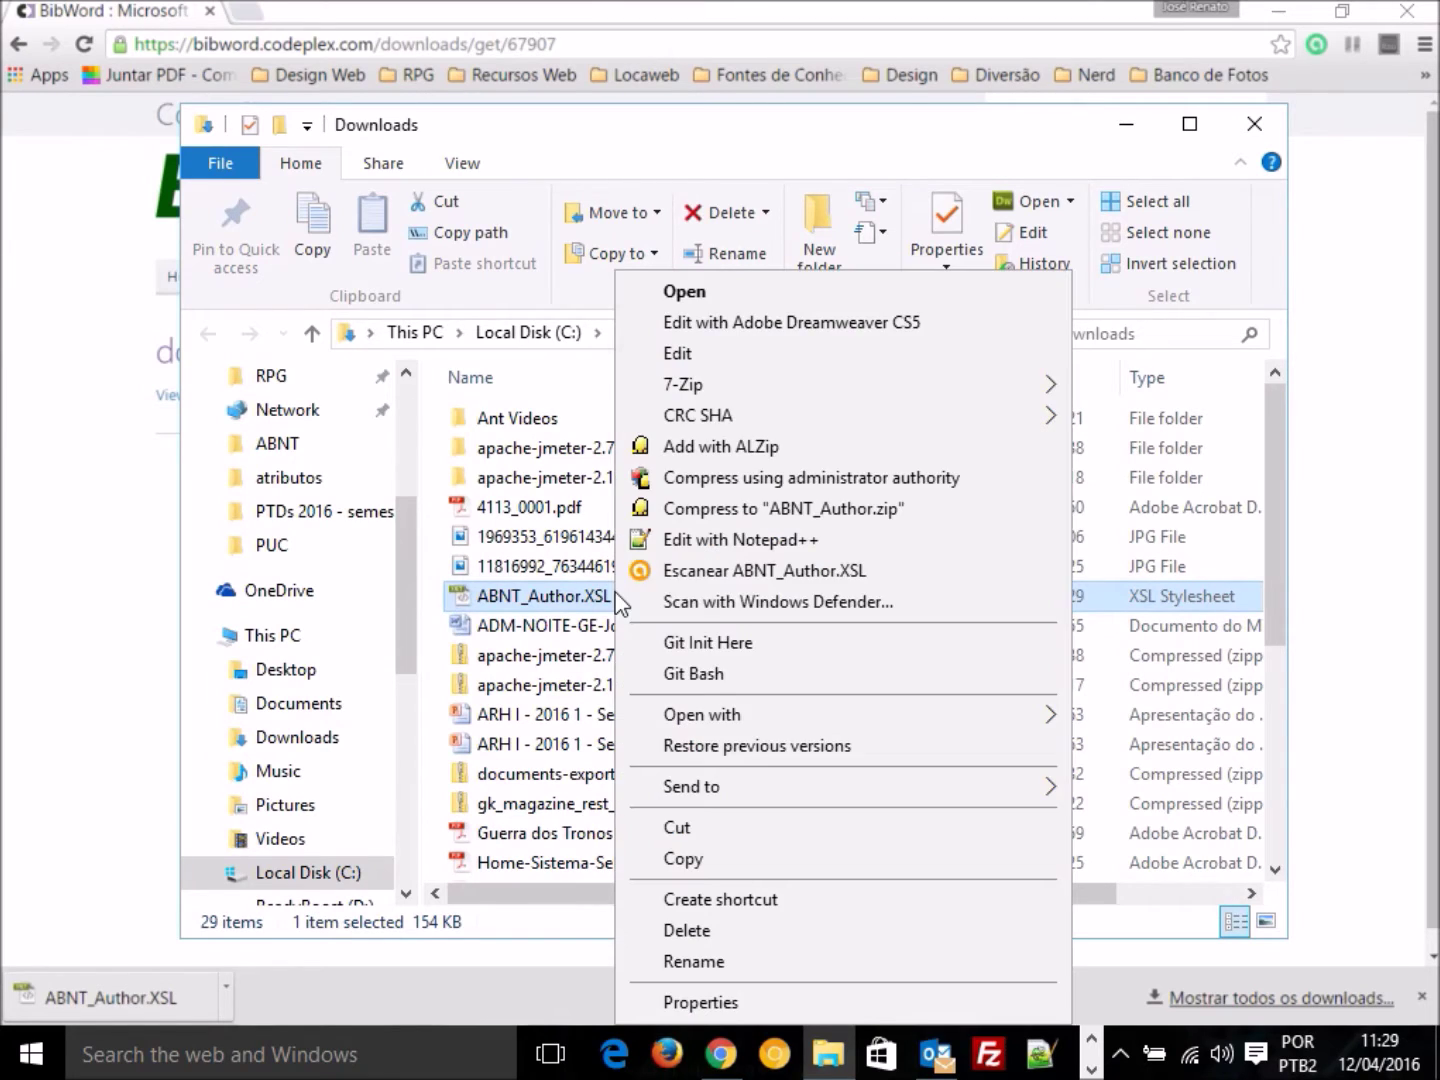
left_click(689, 836)
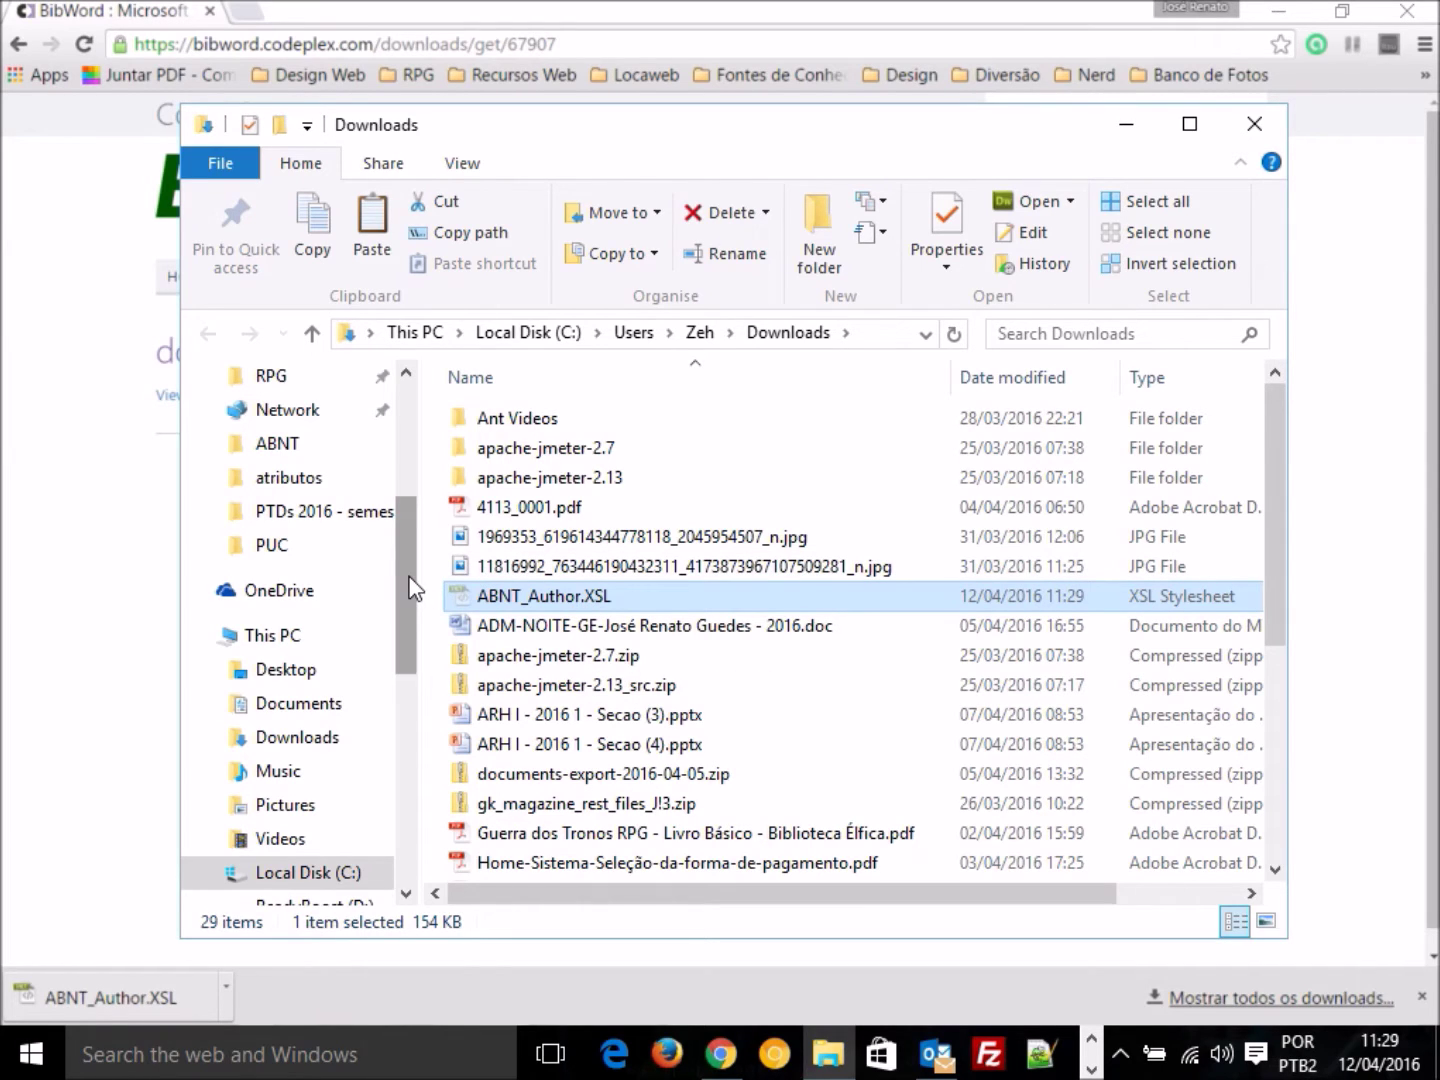
Paste the cut ABNT_Author.XSL into C:\Program Files (x86)\Microsoft Office\Office14\Bibliography\Style, granting administrator permission.
left_click_drag(400, 577, 403, 669)
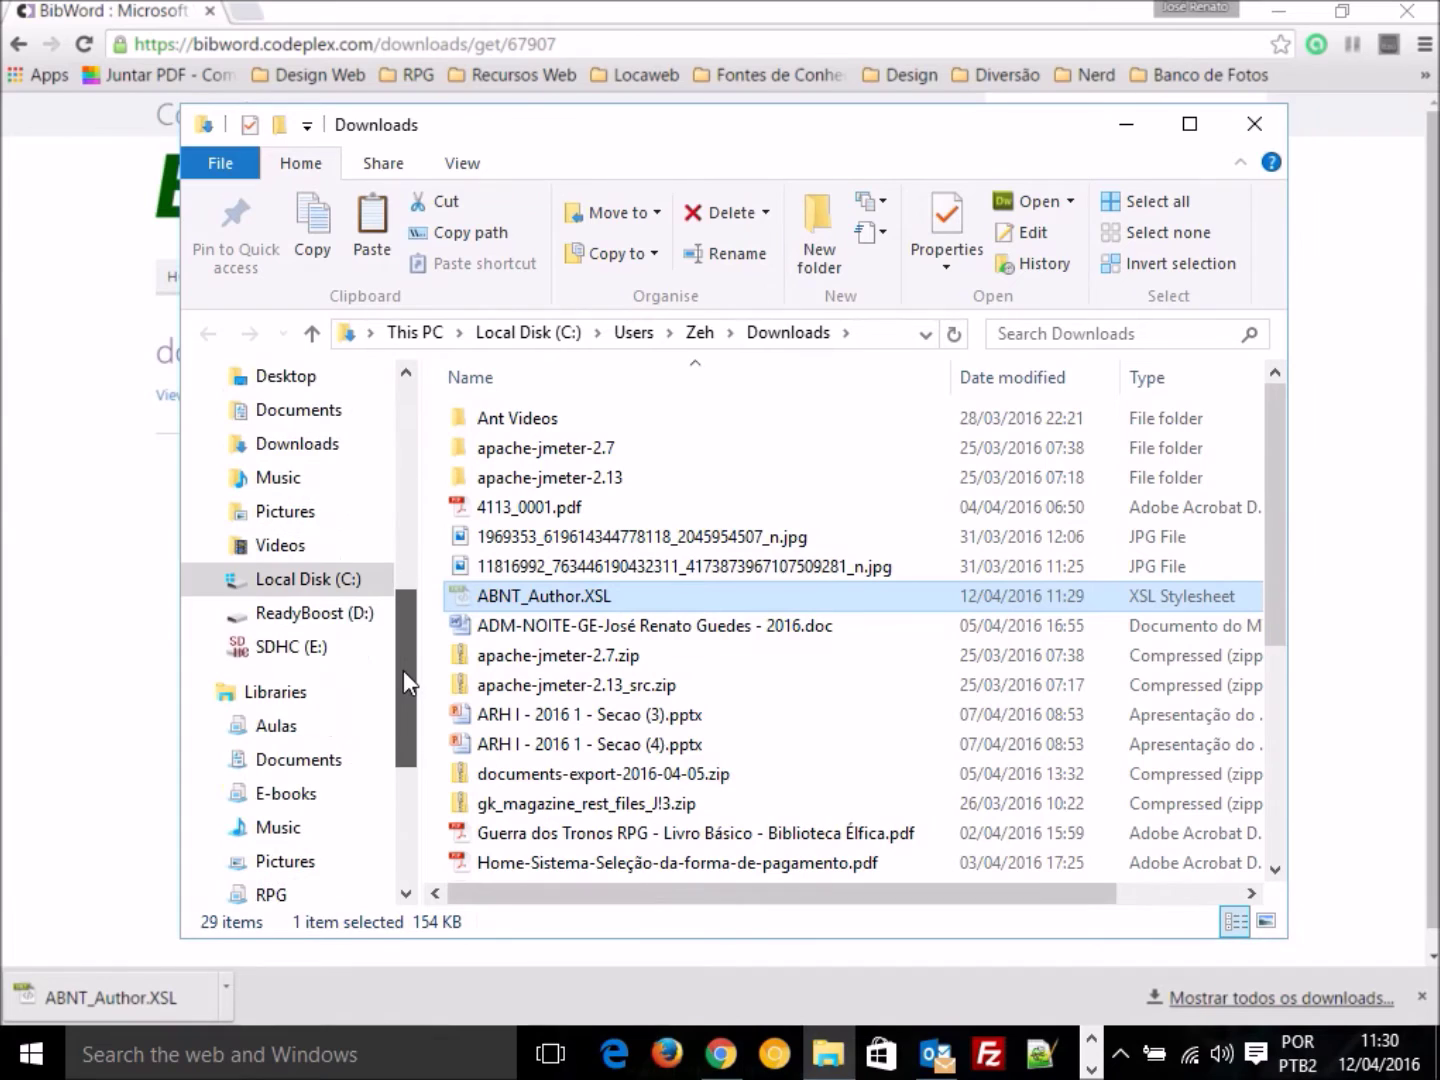
left_click(345, 582)
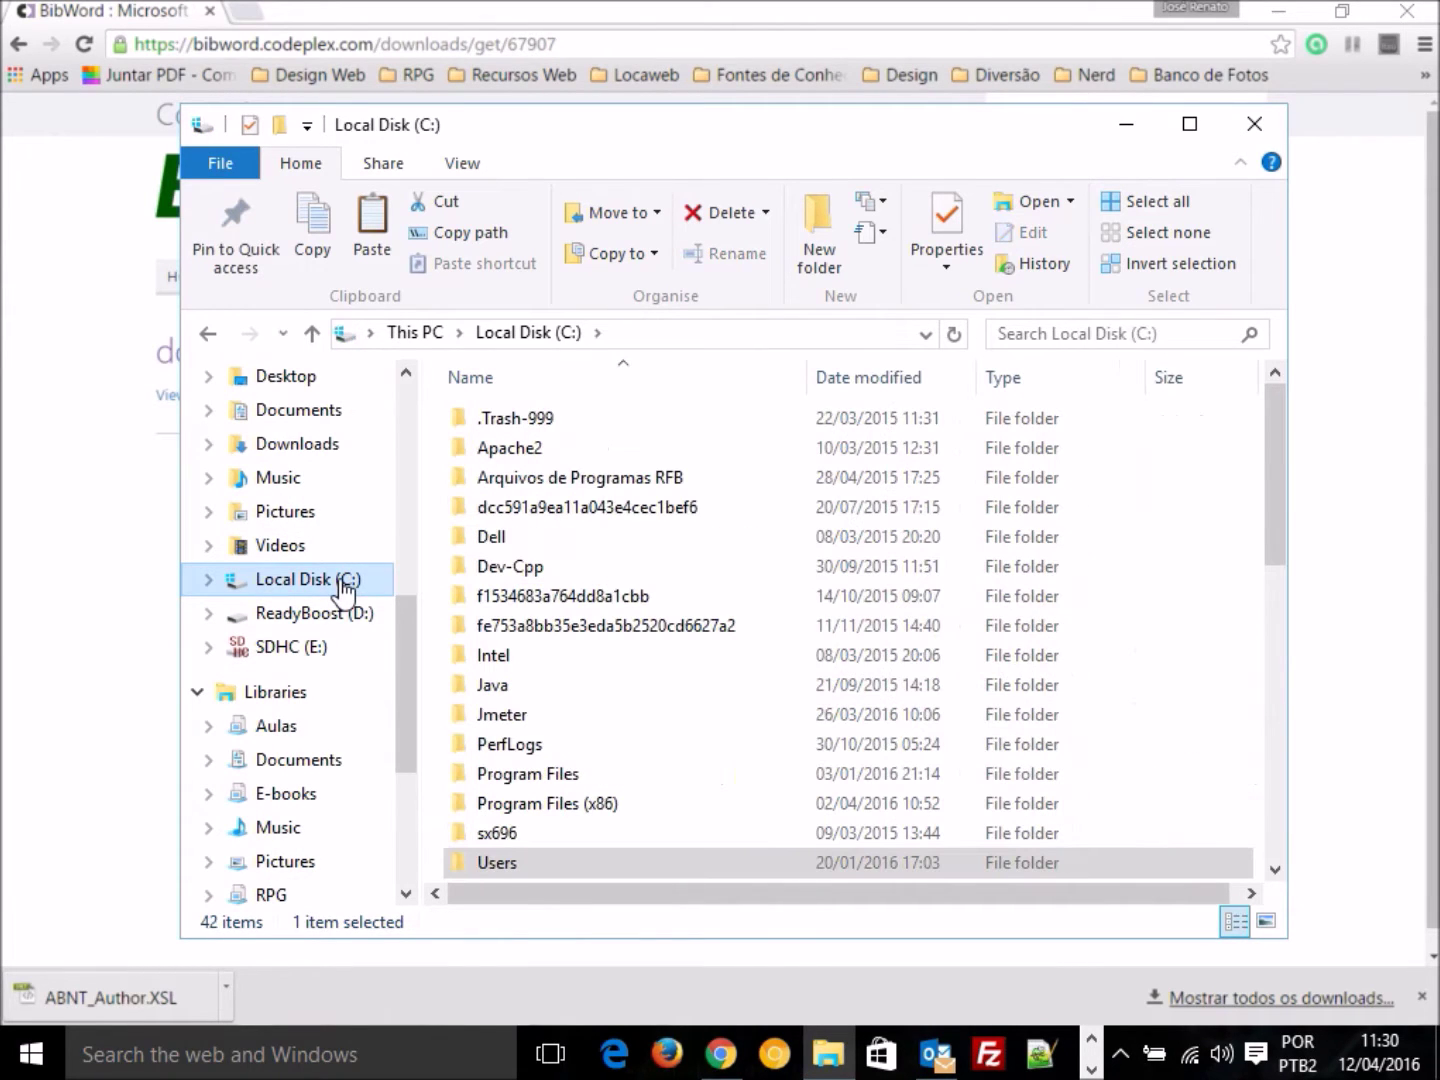
double_click(637, 806)
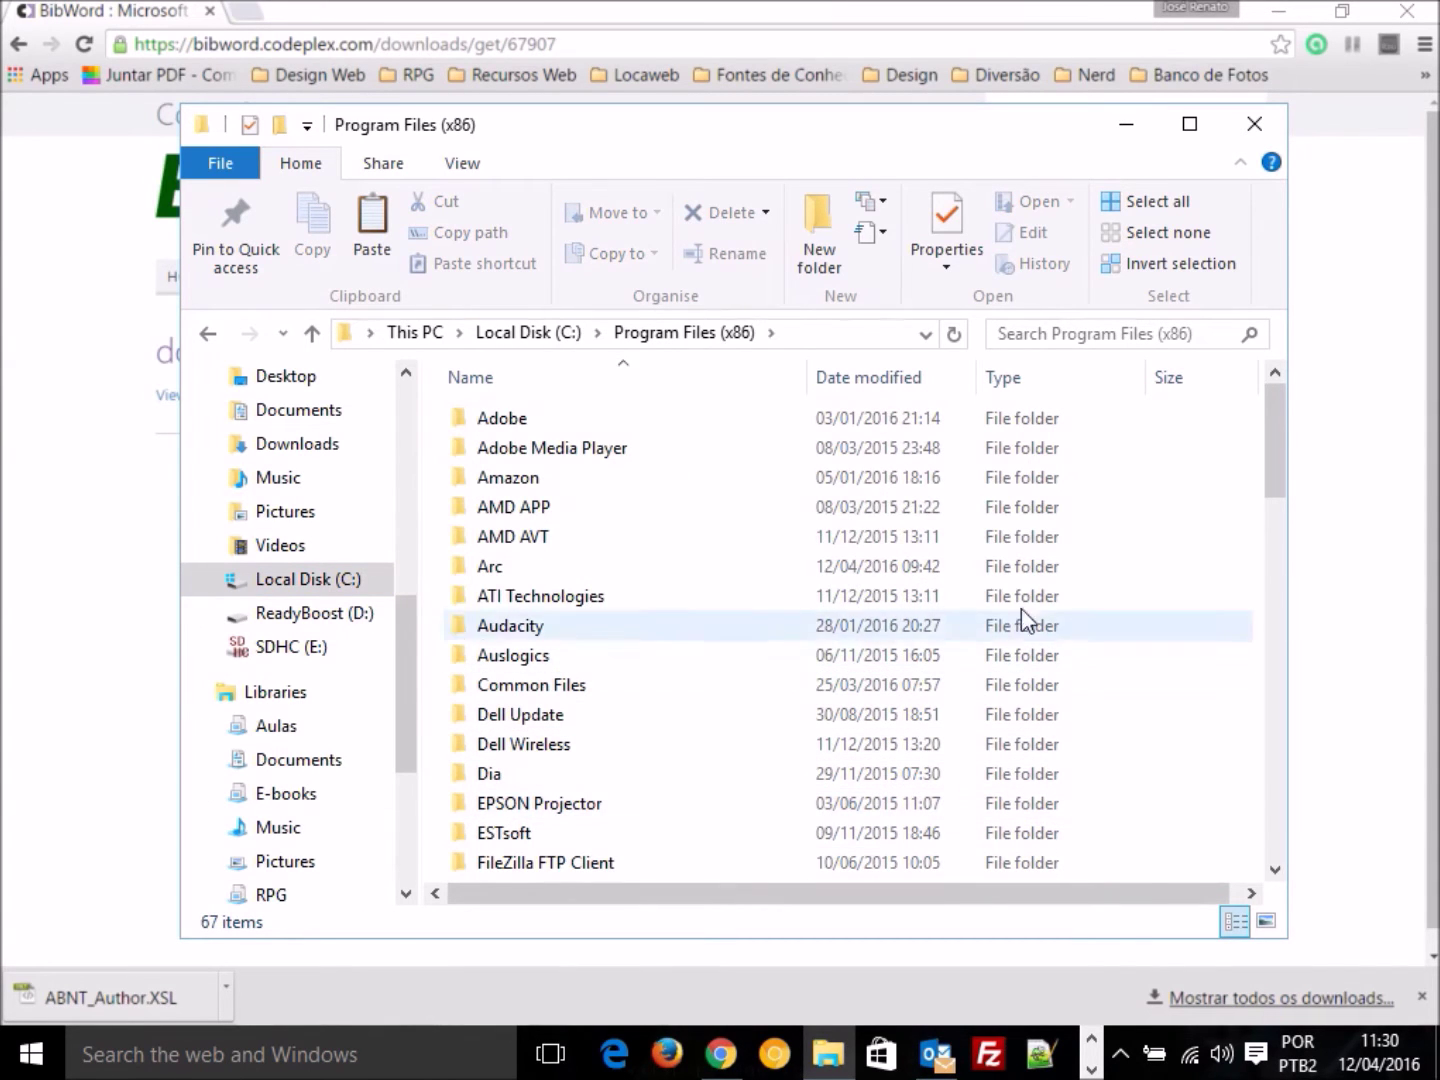
left_click_drag(1273, 428, 1279, 644)
double_click(554, 455)
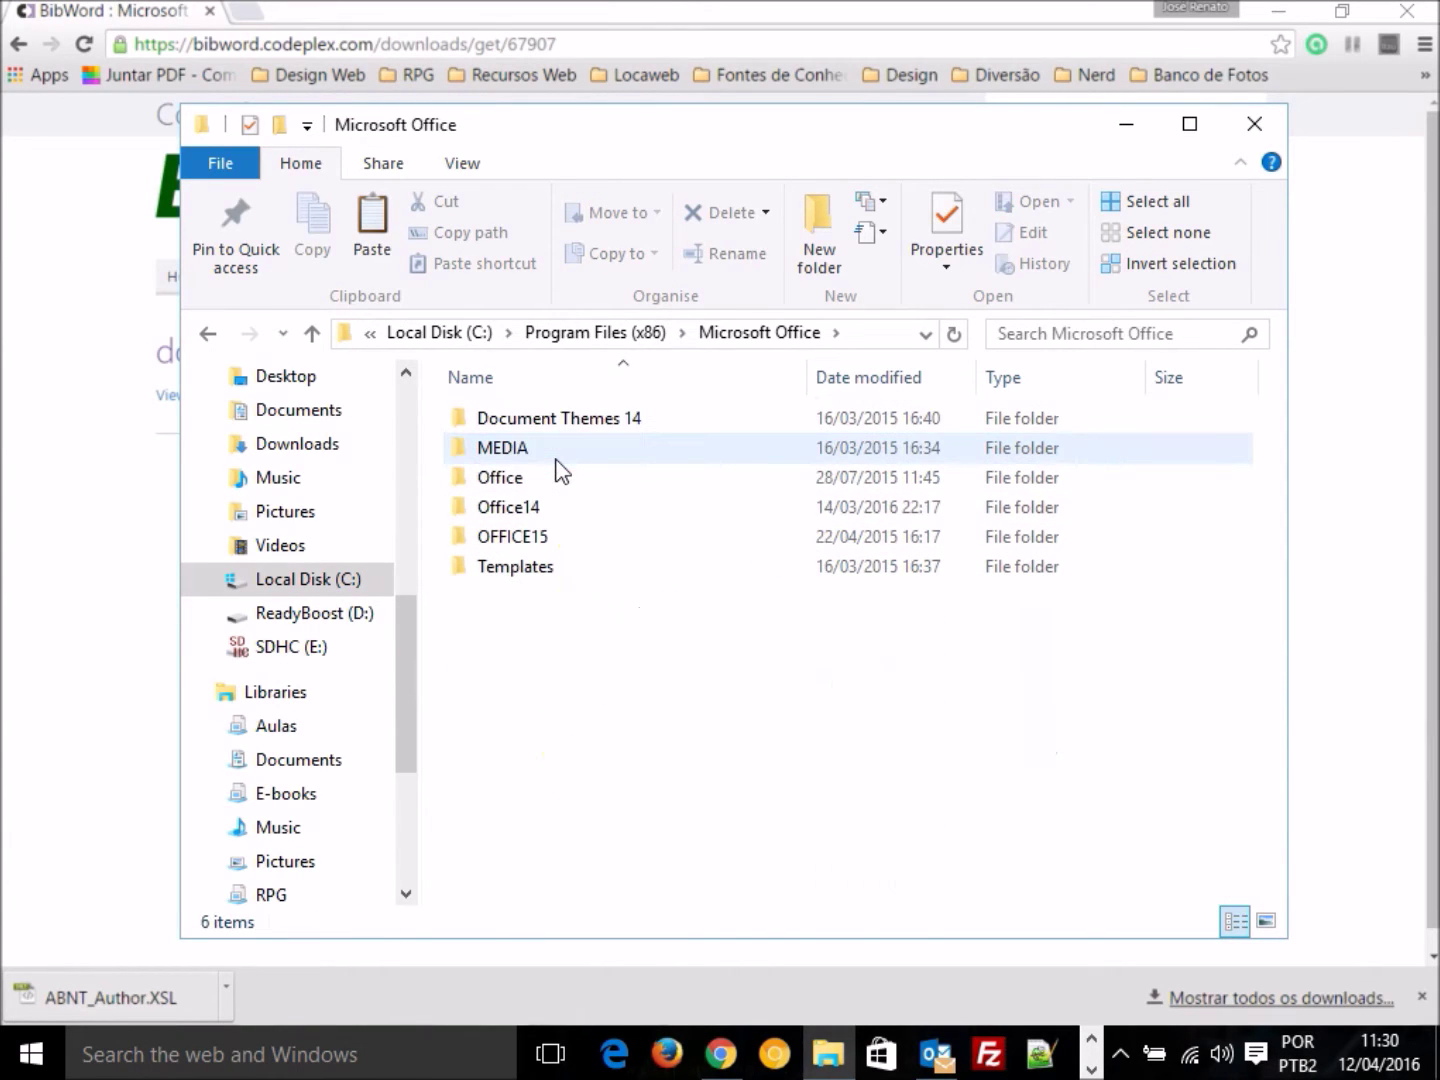
double_click(548, 509)
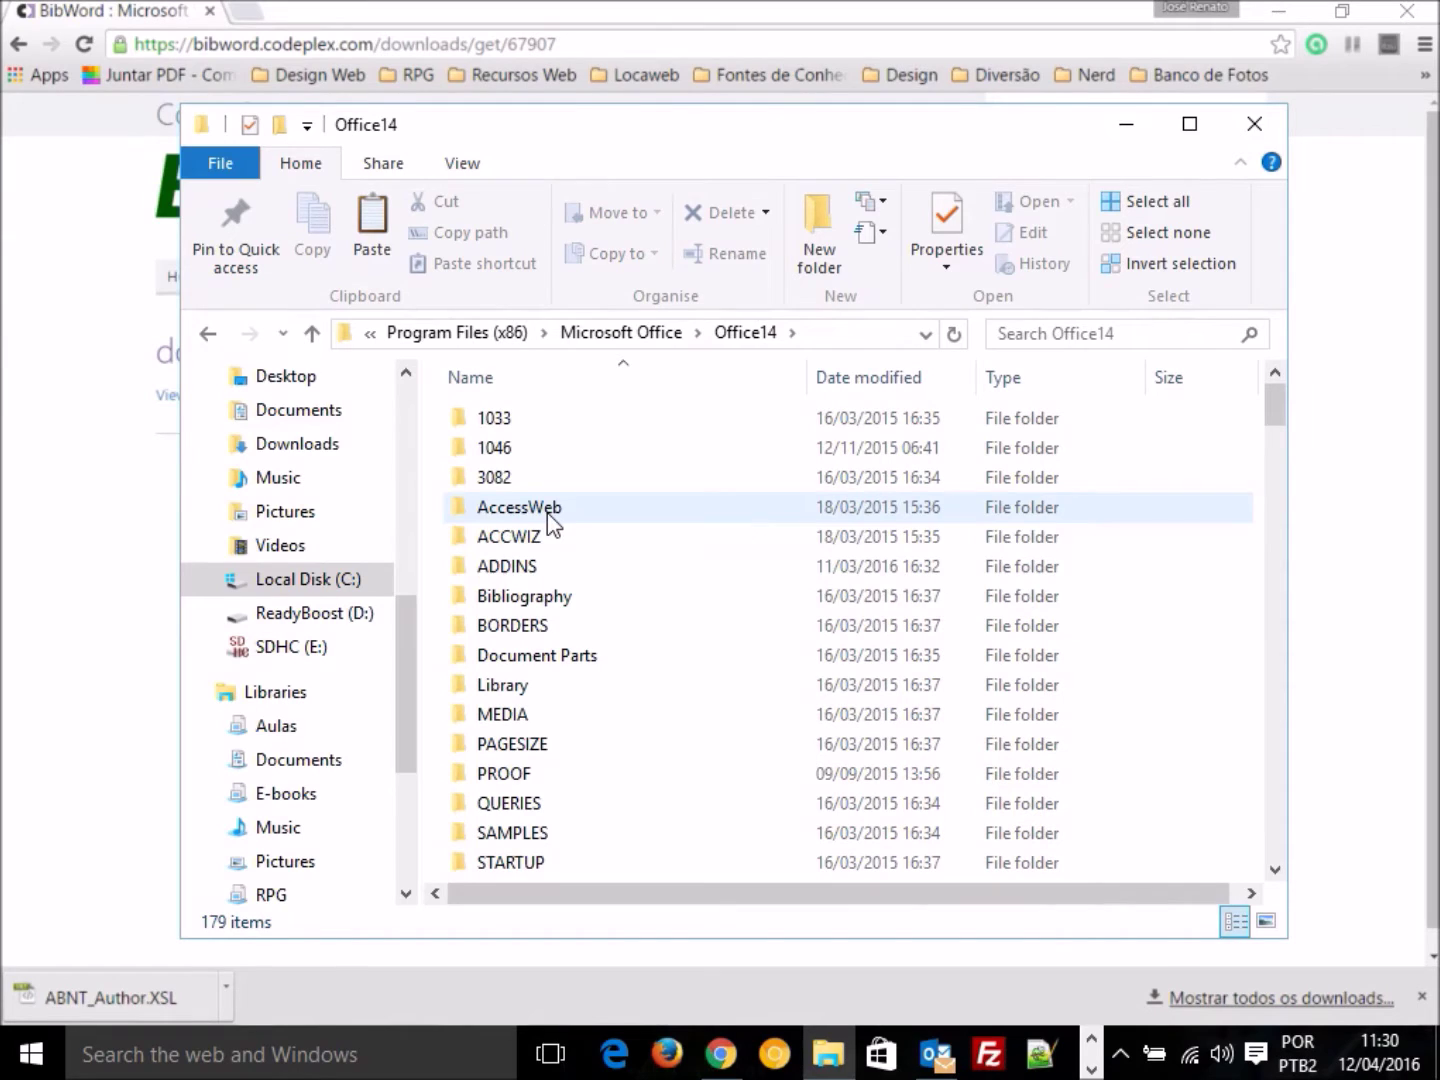
double_click(555, 603)
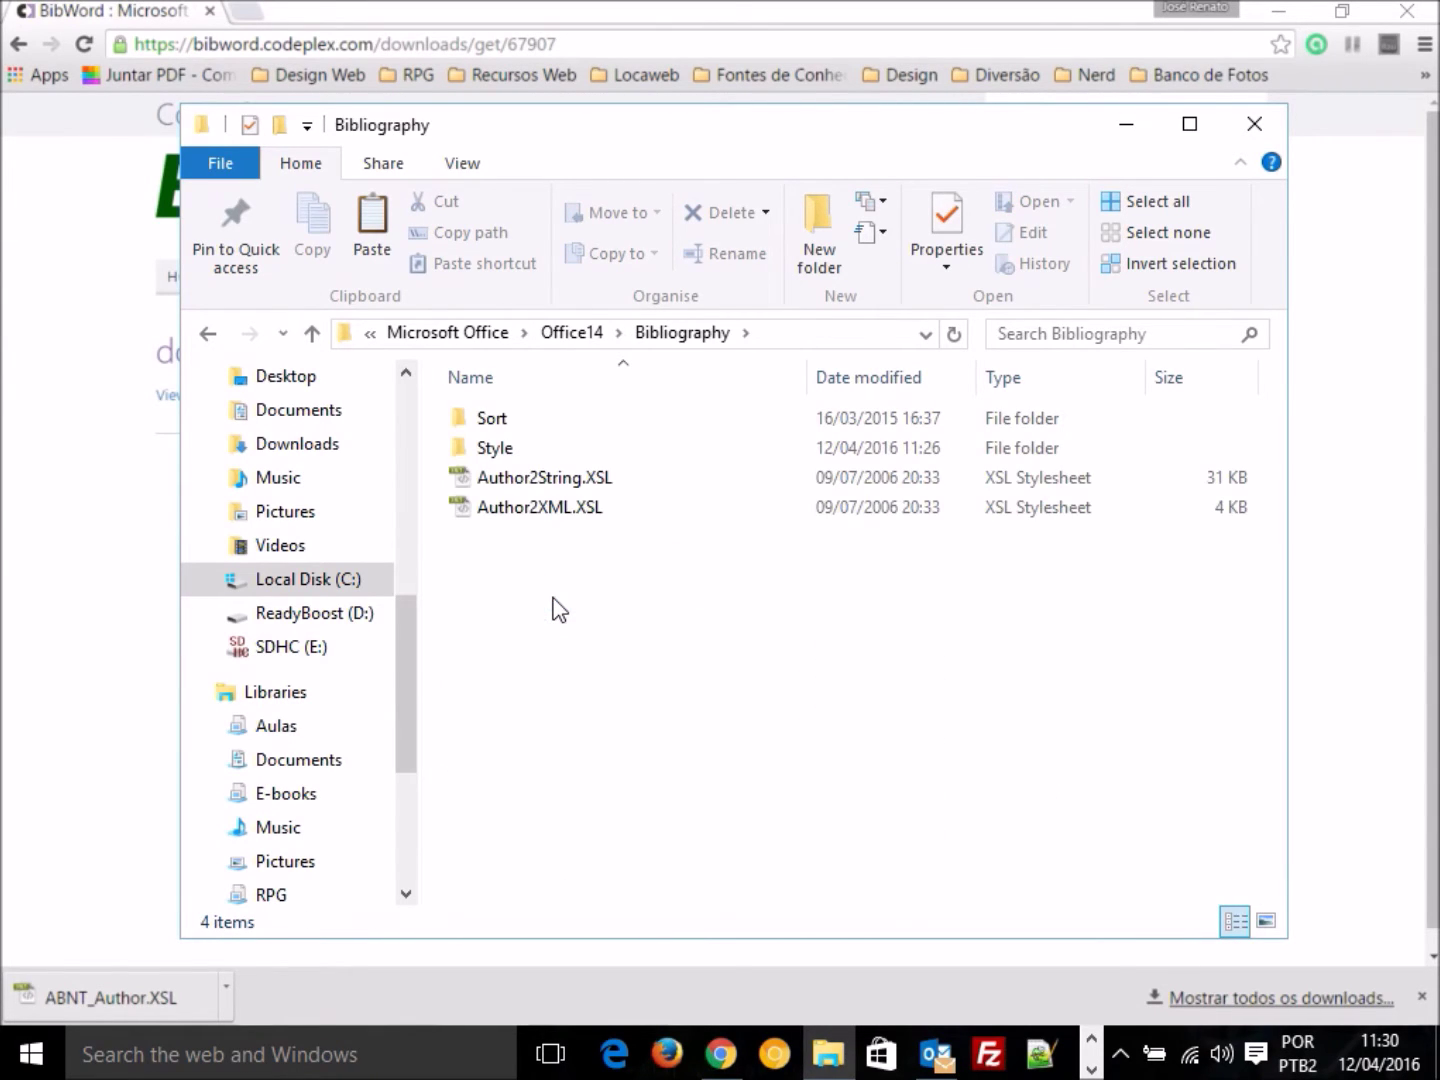
double_click(498, 448)
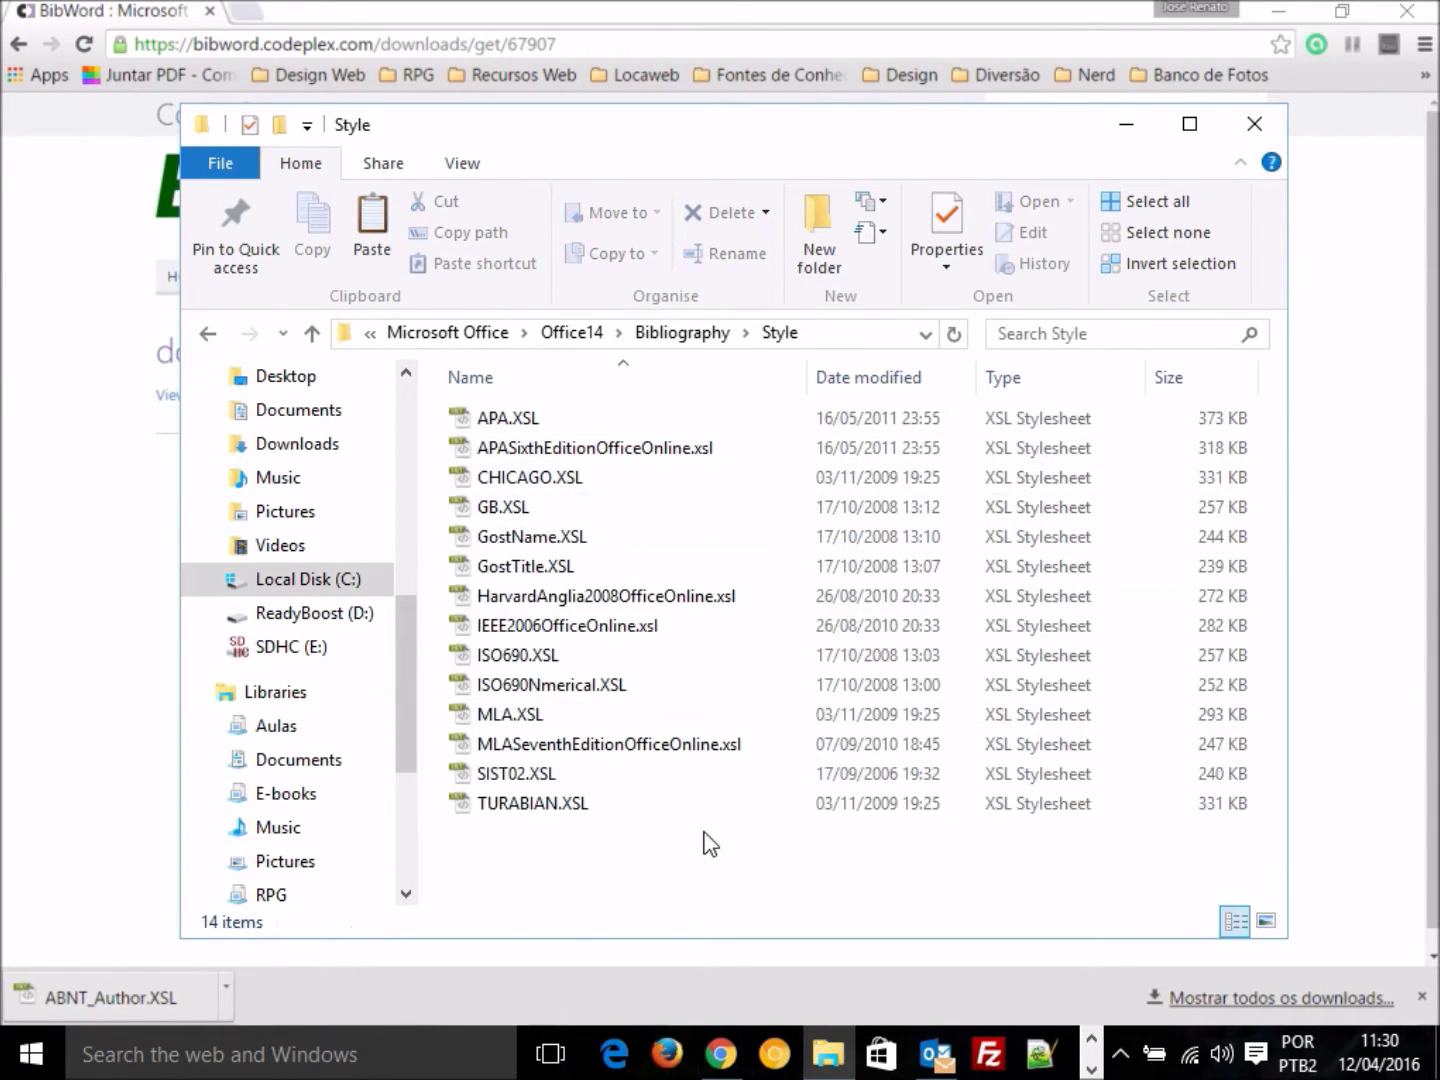
right_click(625, 869)
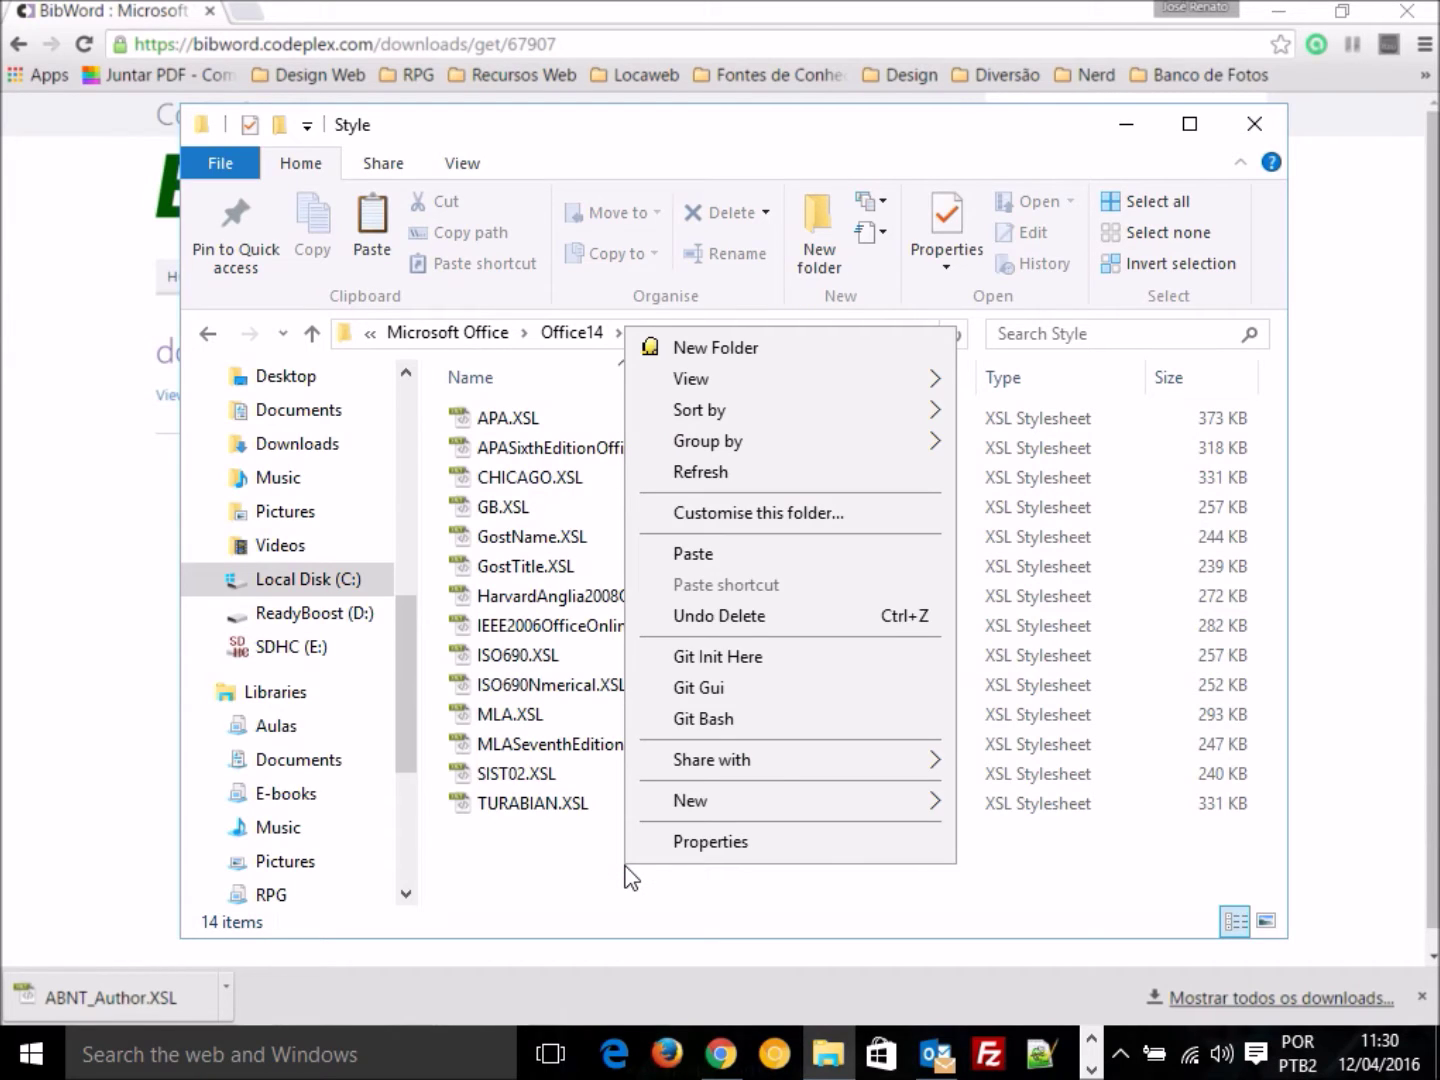
left_click(700, 556)
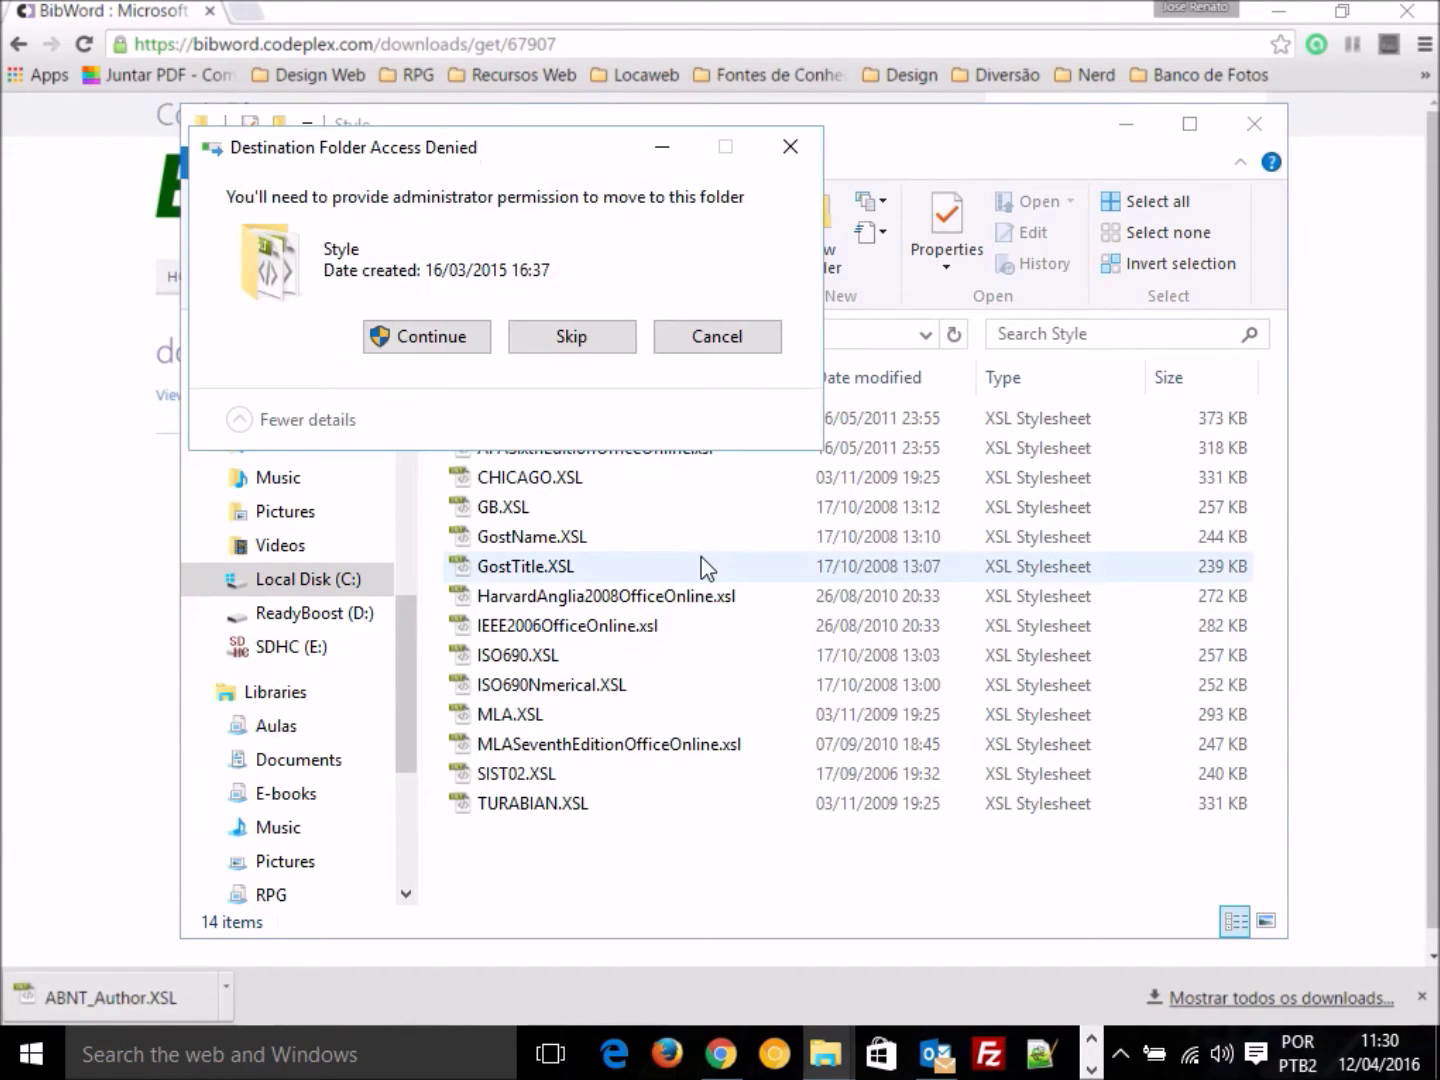
left_click(431, 337)
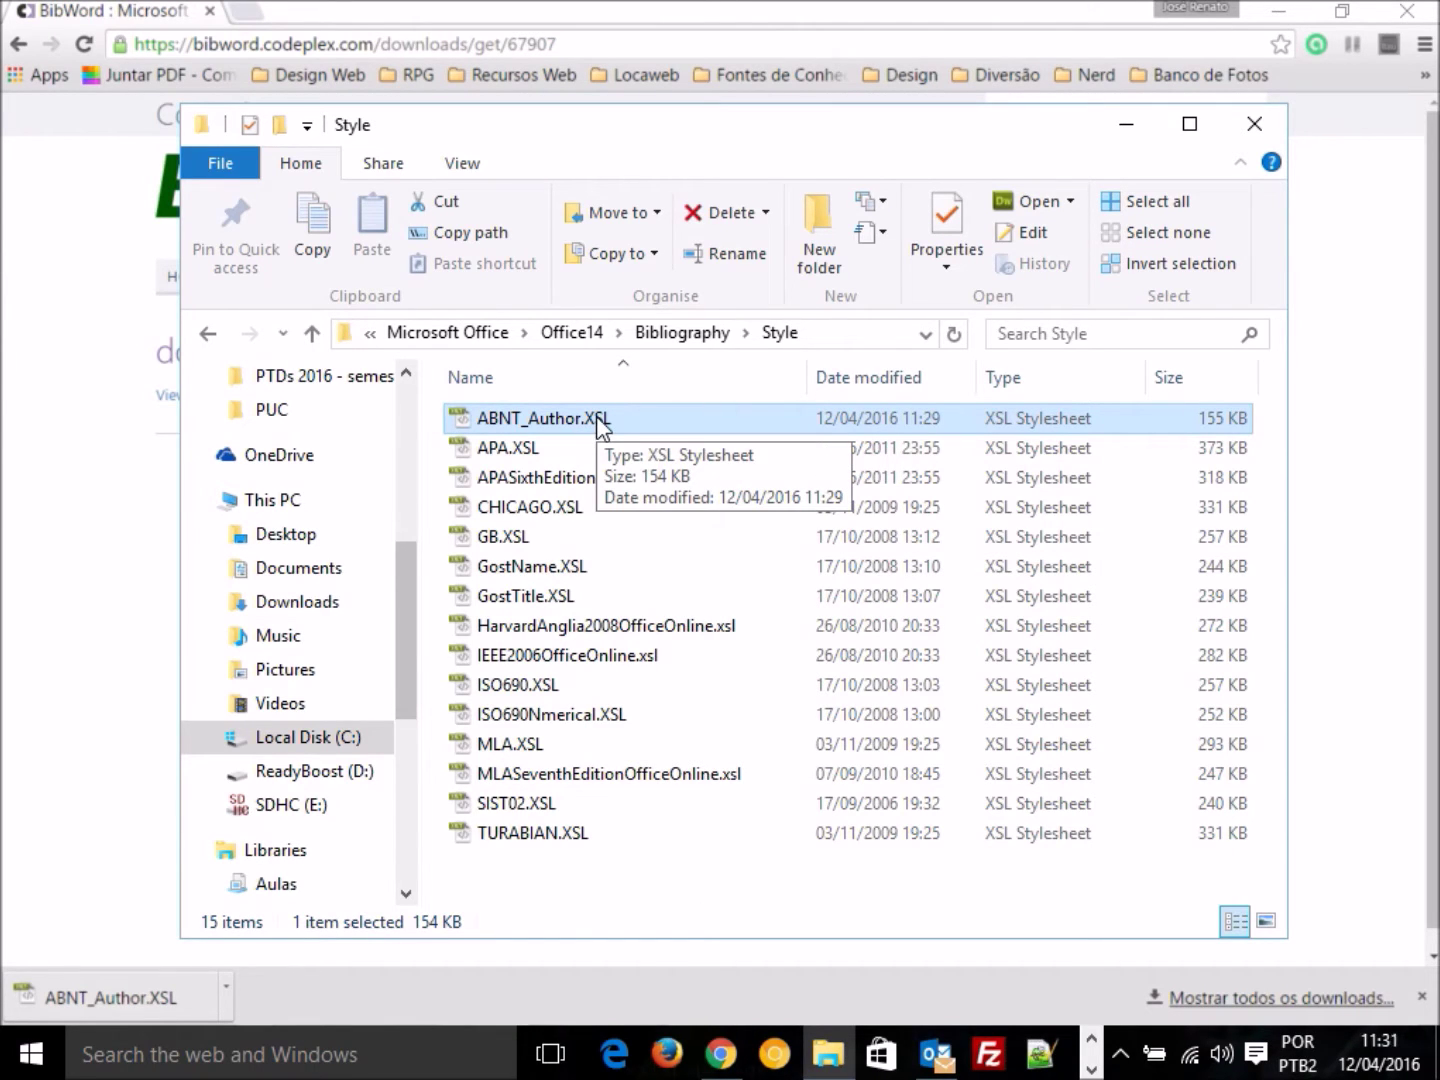
Close the Style folder, the browser and video.docx, and restart Microsoft Word with a blank document.
left_click(1259, 124)
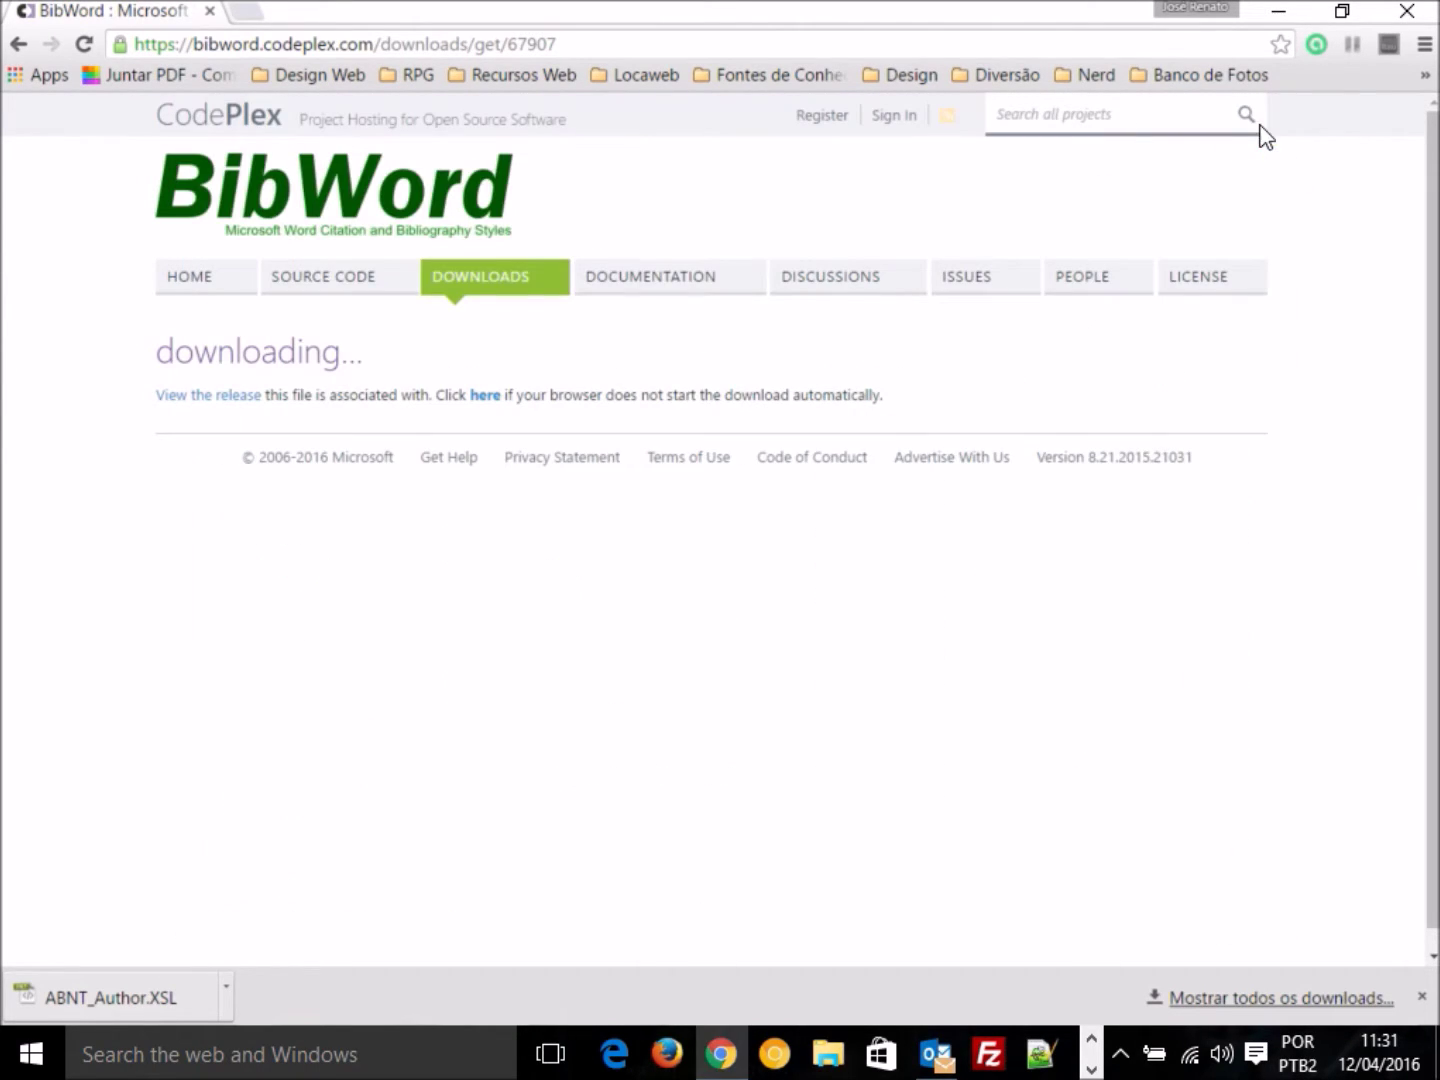
left_click(1407, 10)
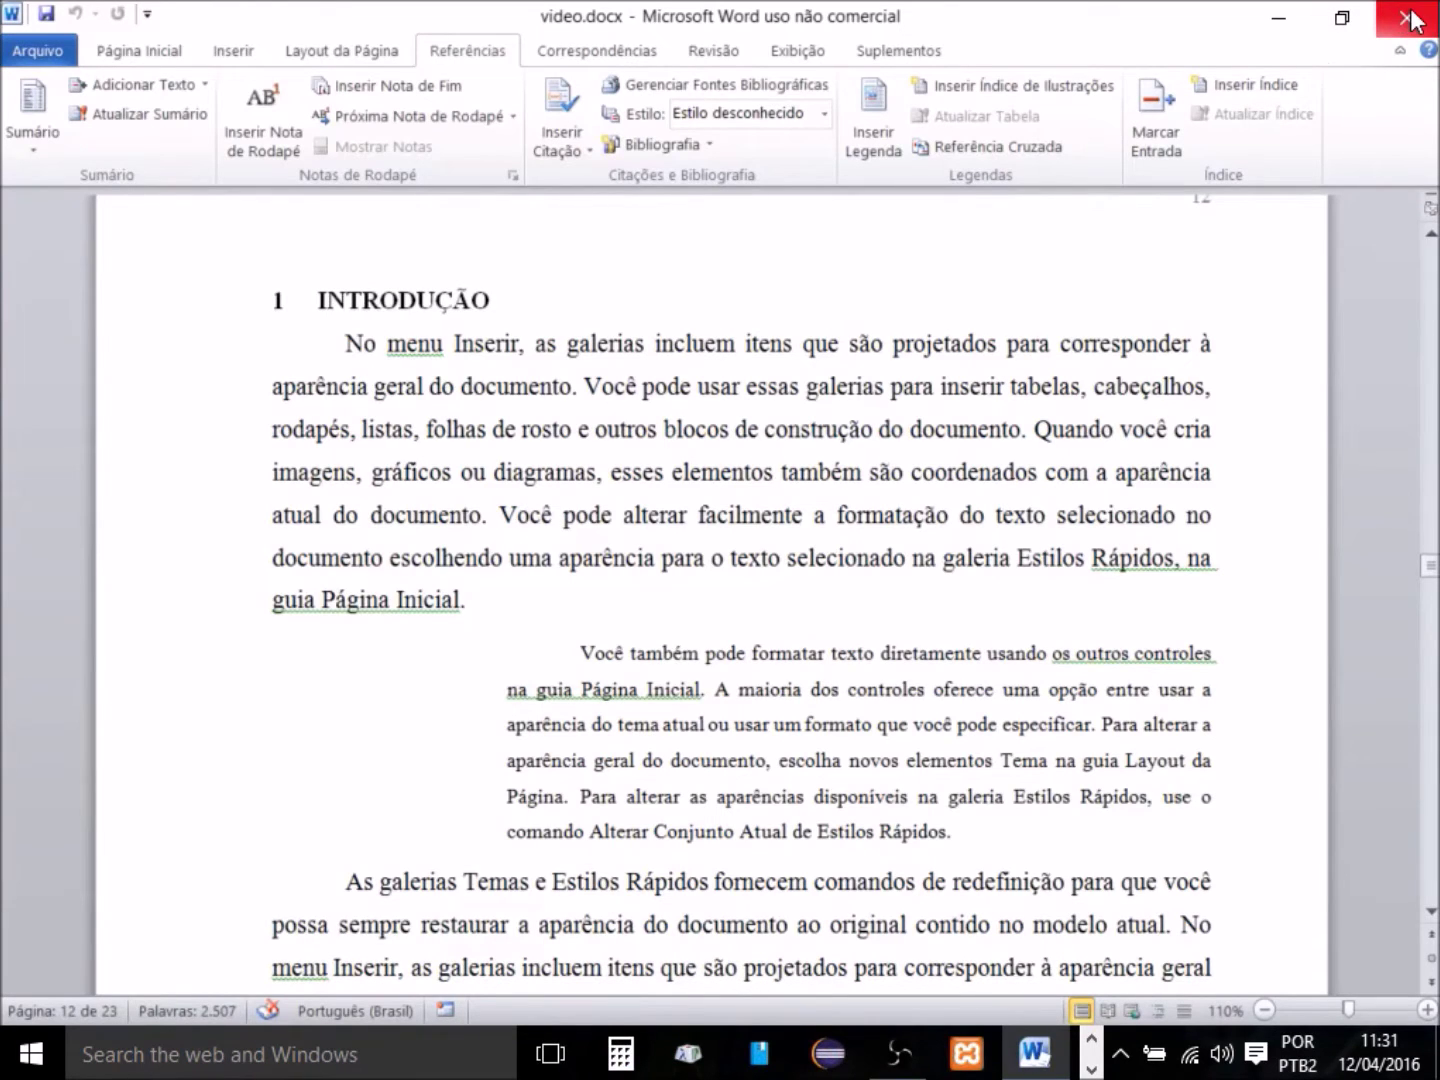
left_click(1410, 21)
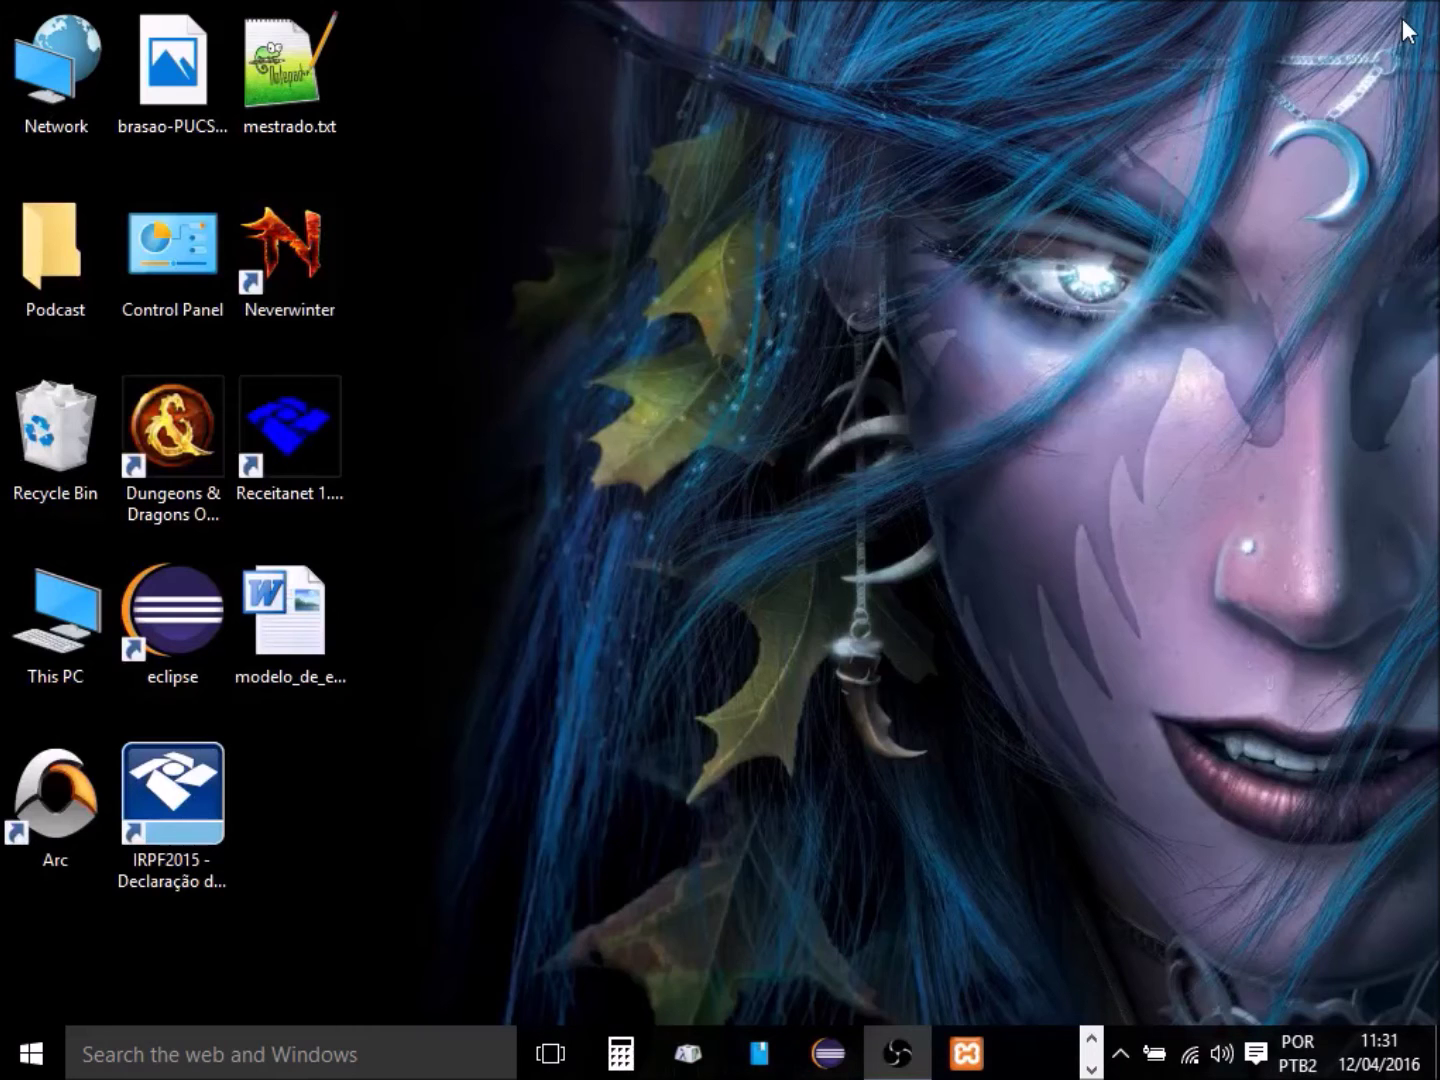
left_click(49, 1062)
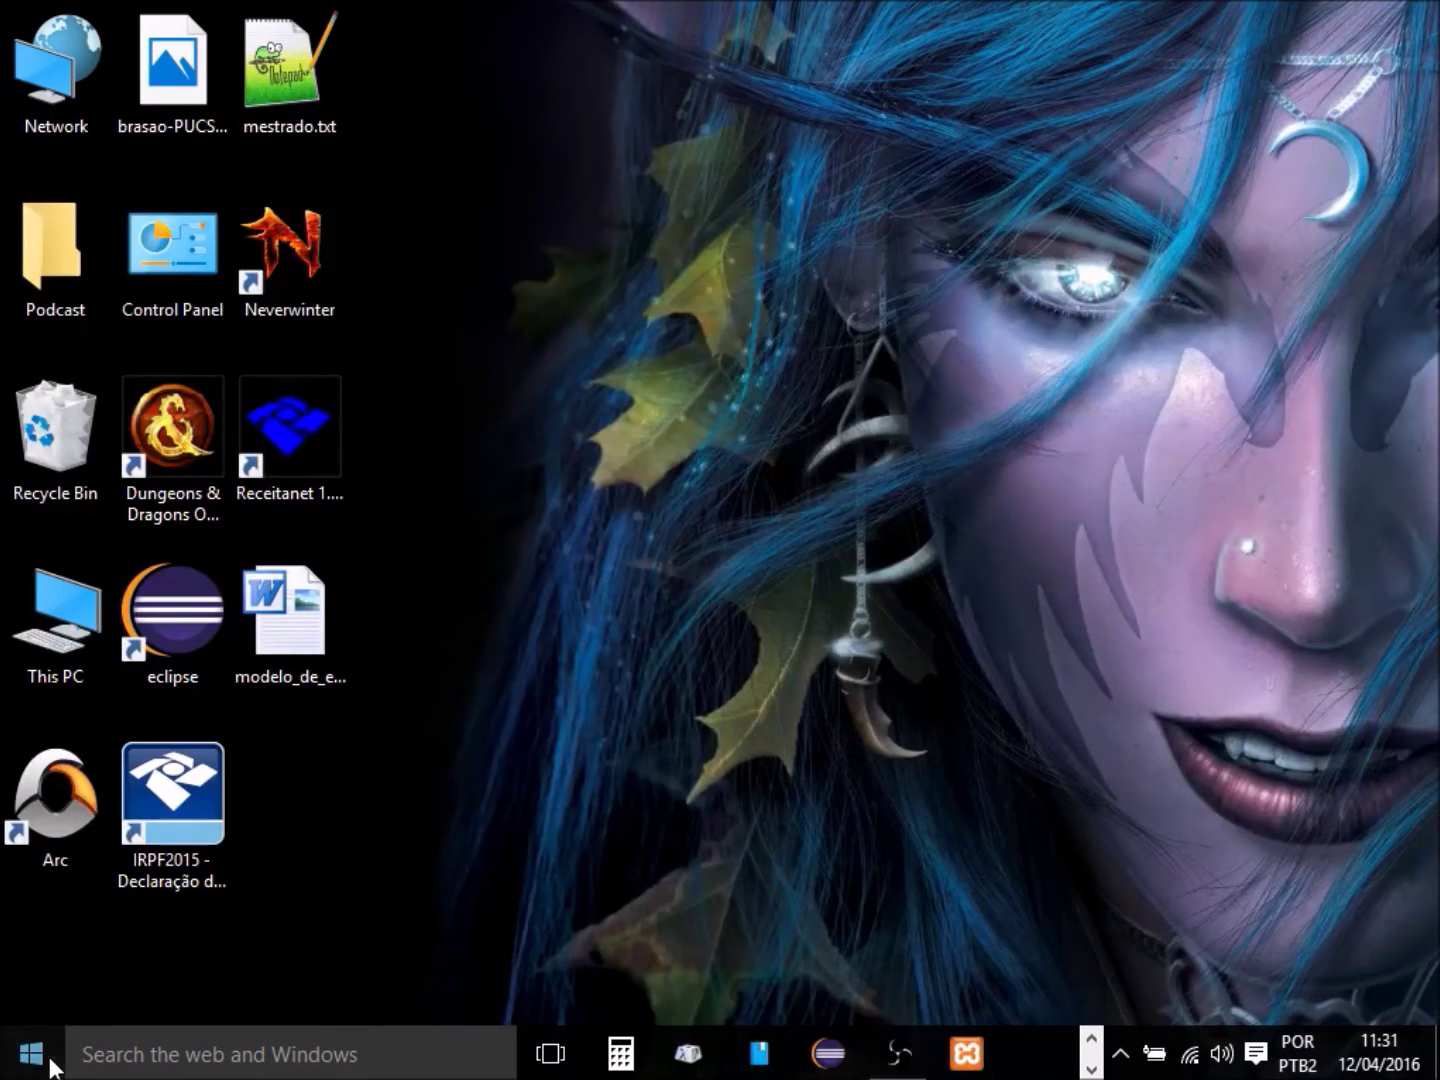
left_click(600, 553)
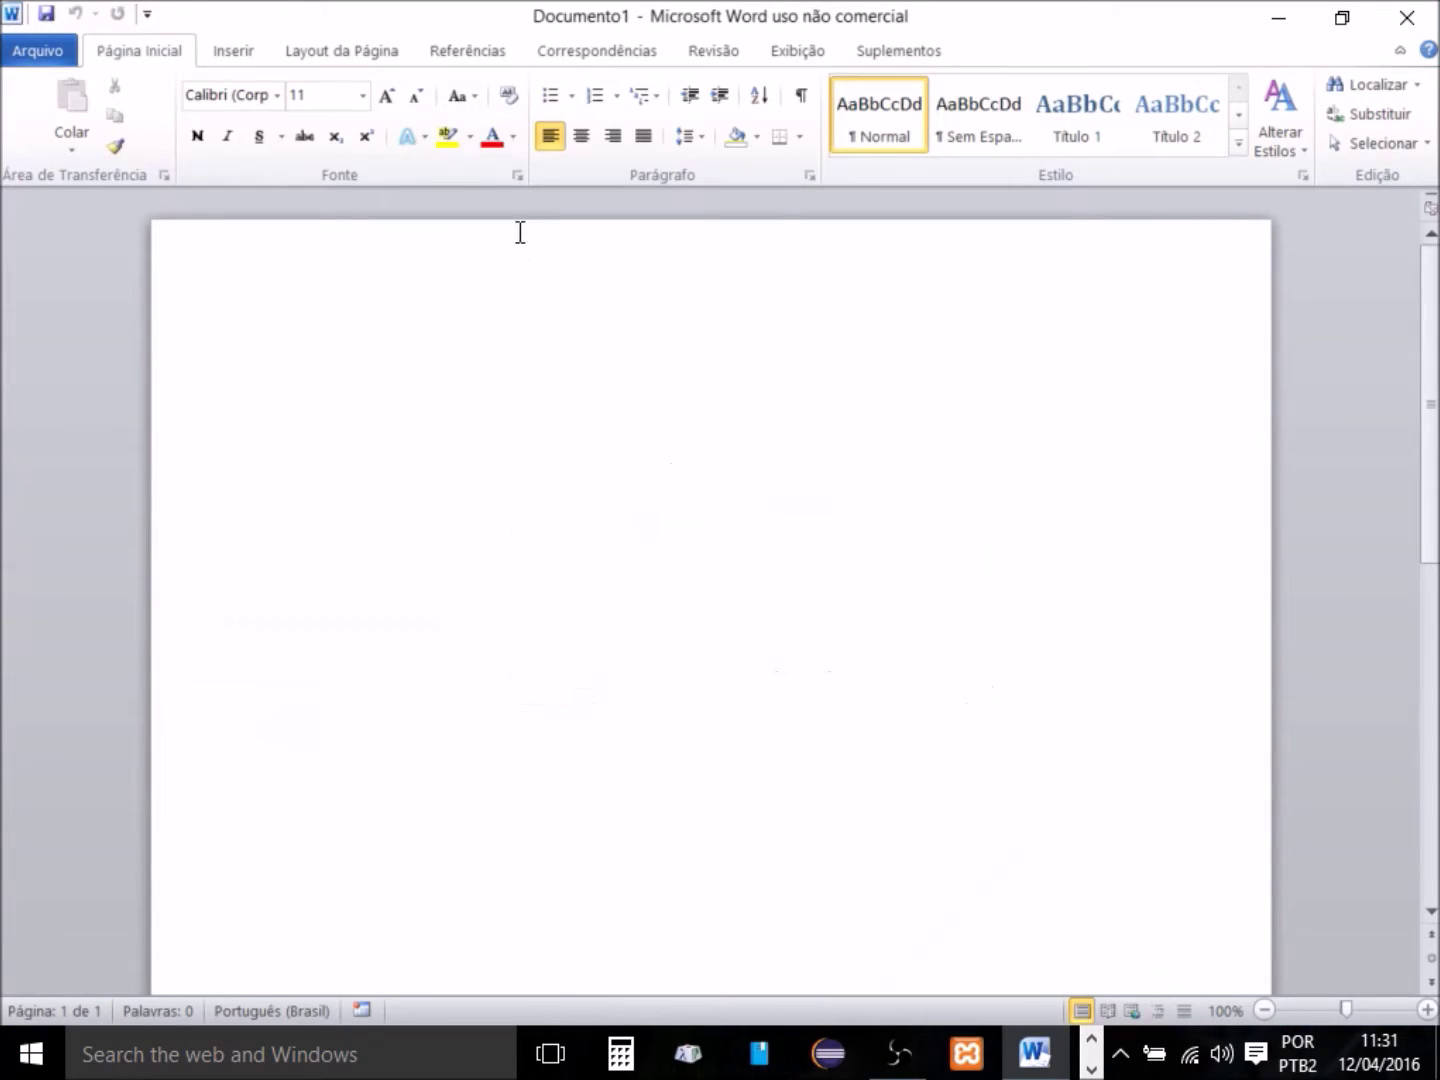
Set the bibliography style of the blank document to ABNT NBR 6023:2002.
left_click(466, 50)
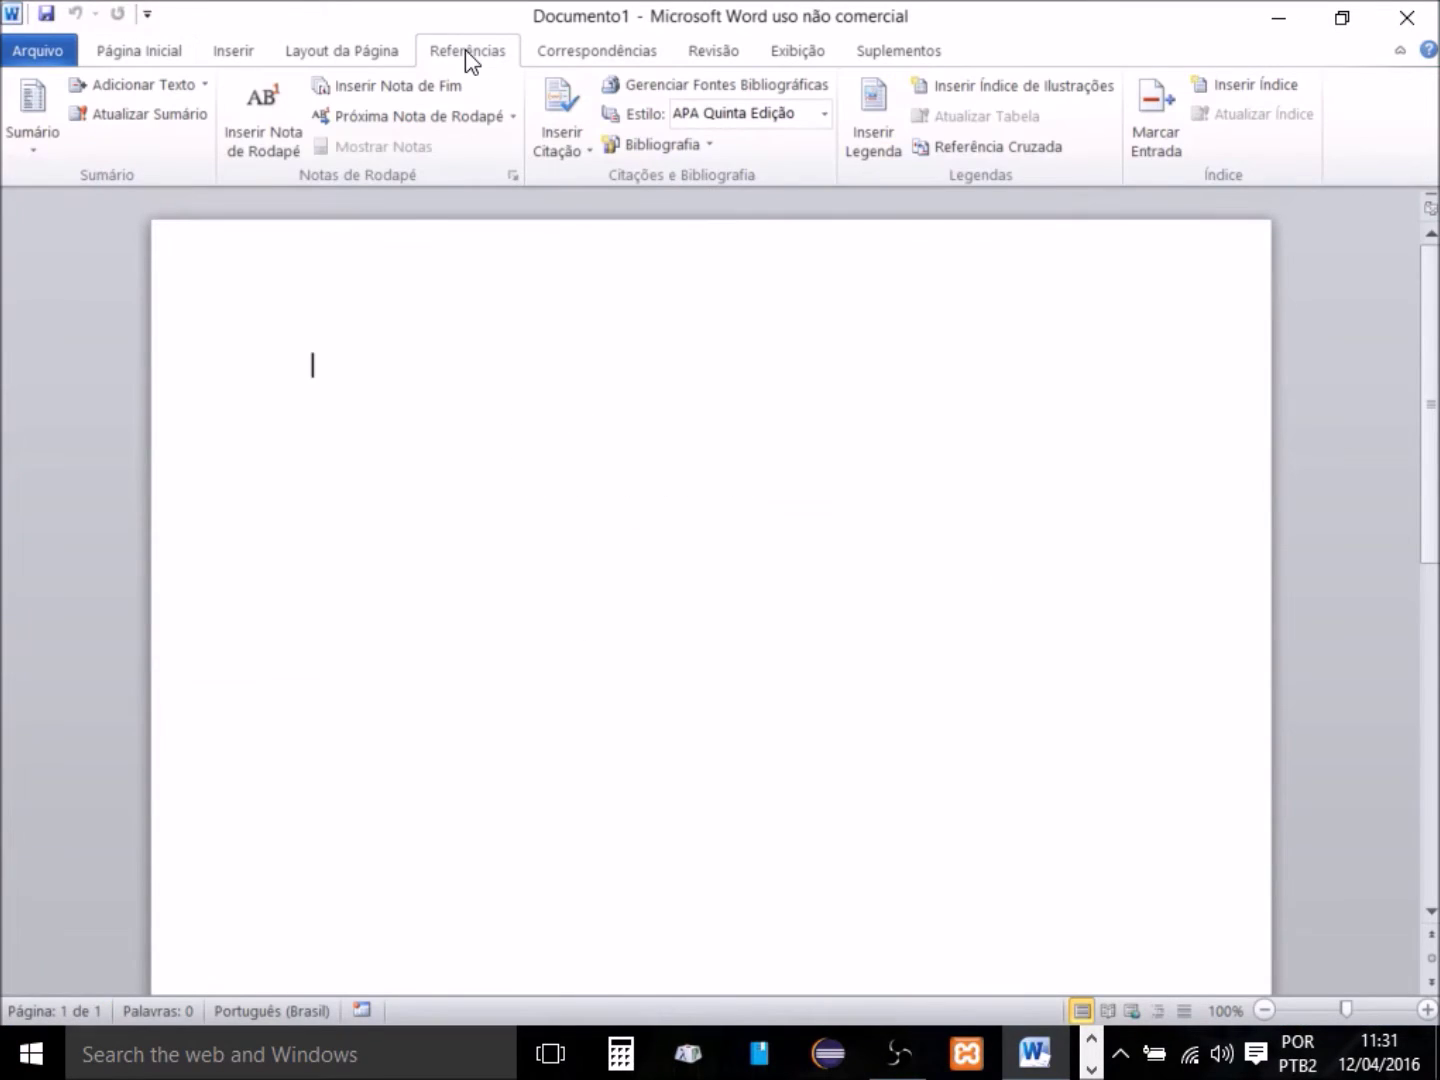
left_click(826, 113)
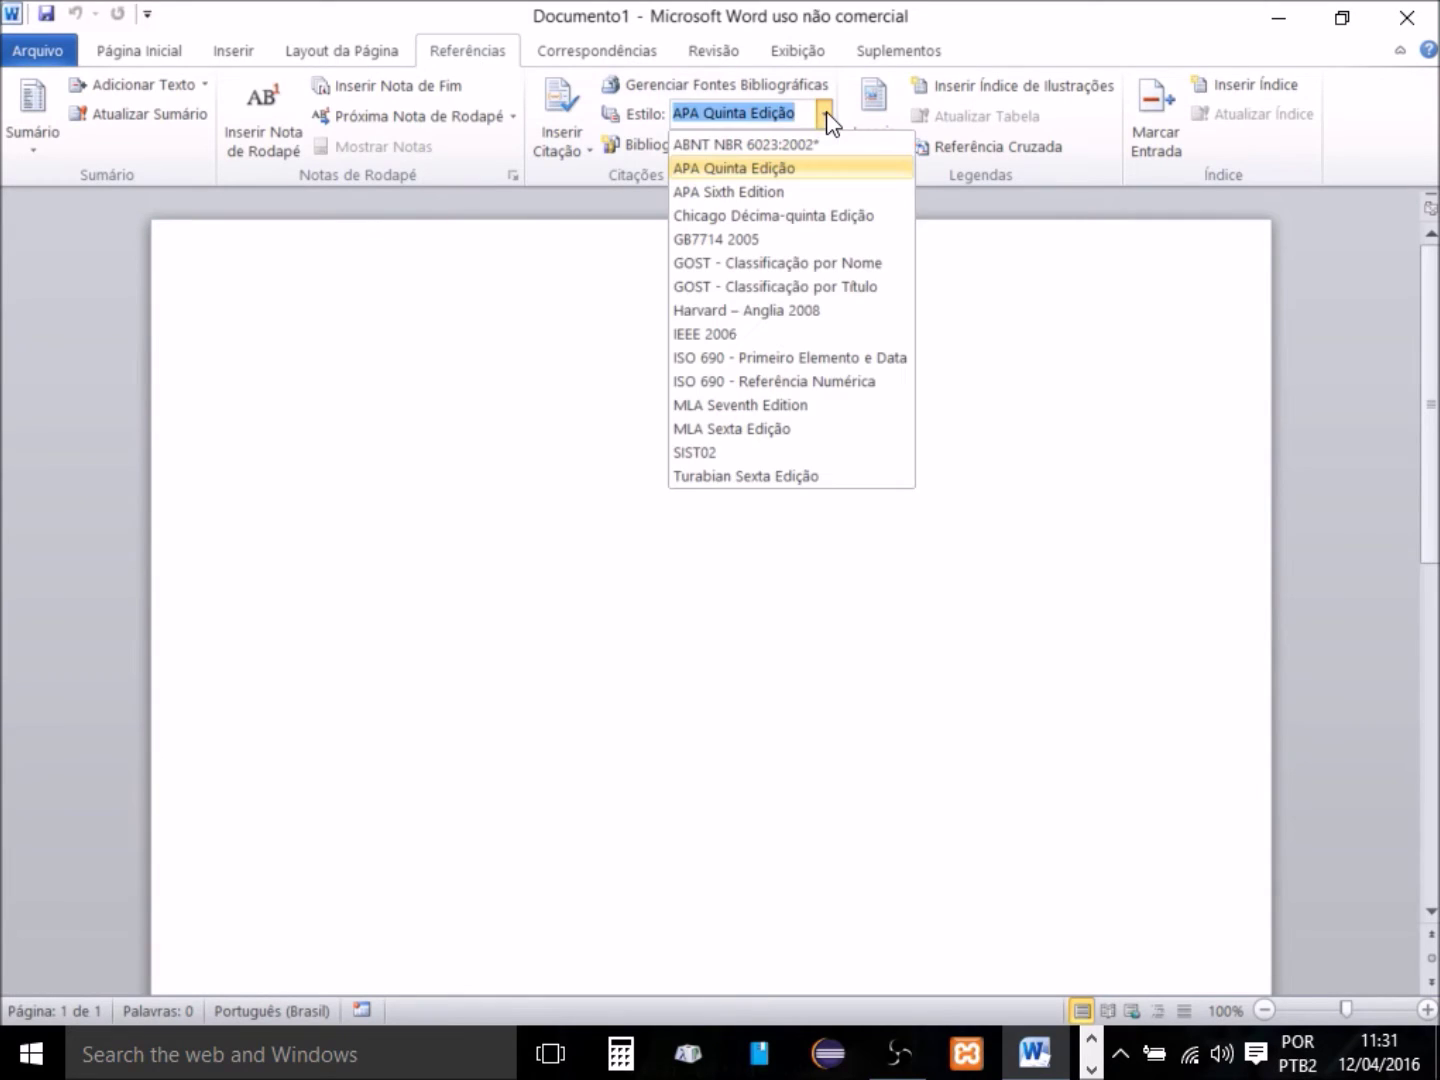
left_click(806, 144)
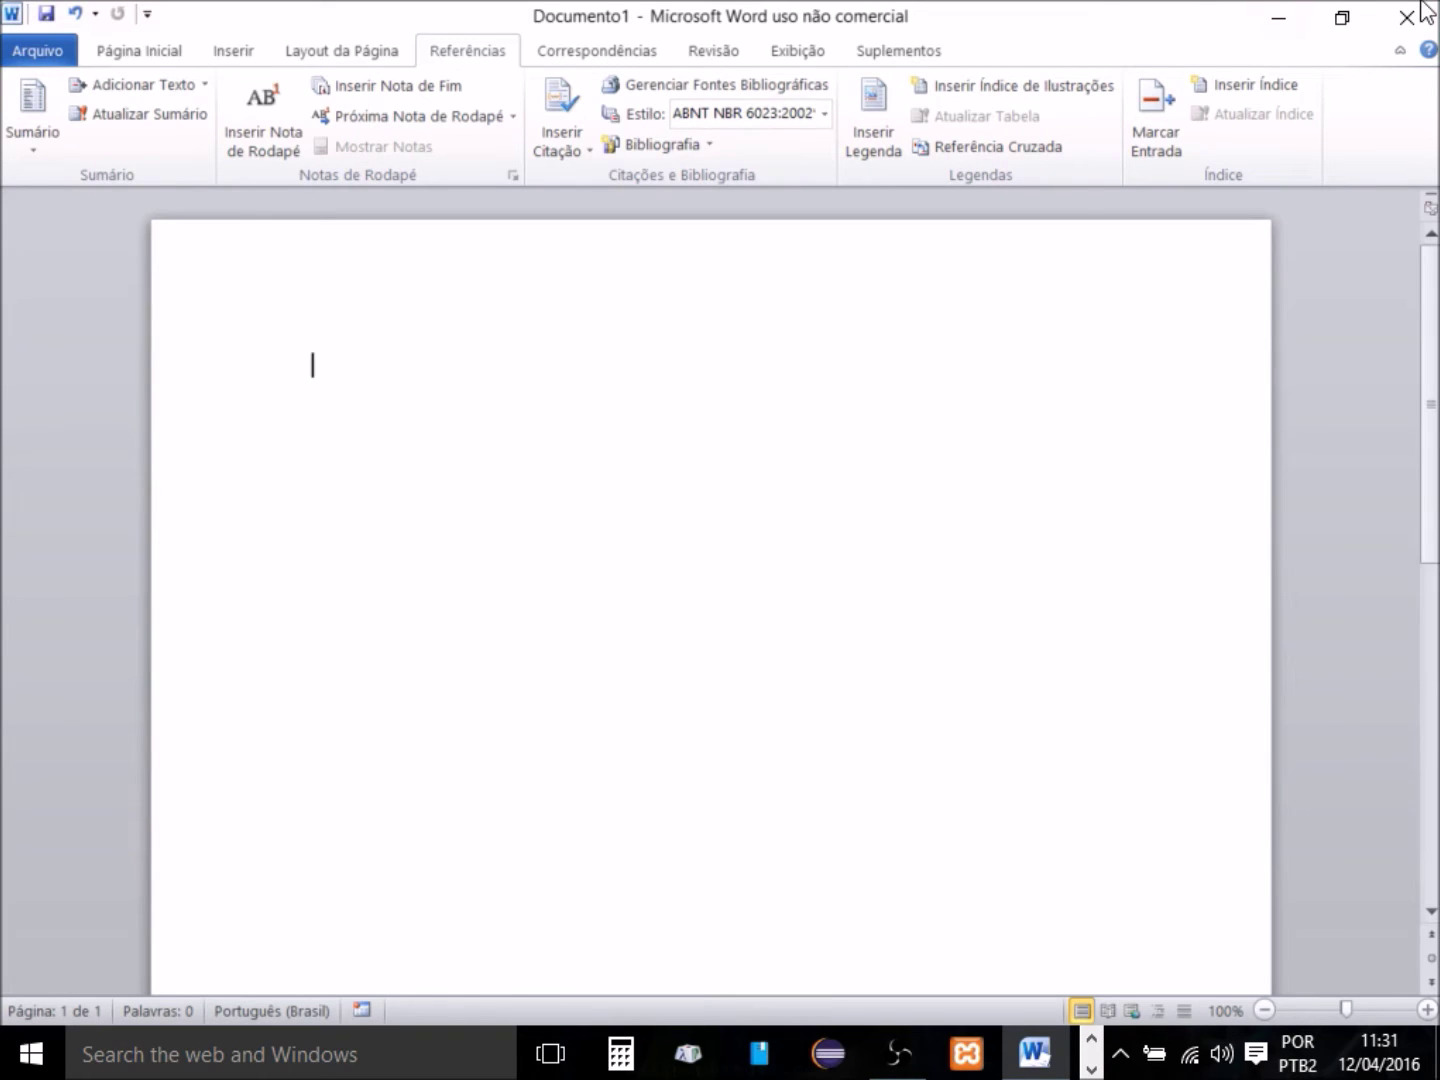
Reopen video.docx from the recent documents.
left_click(34, 56)
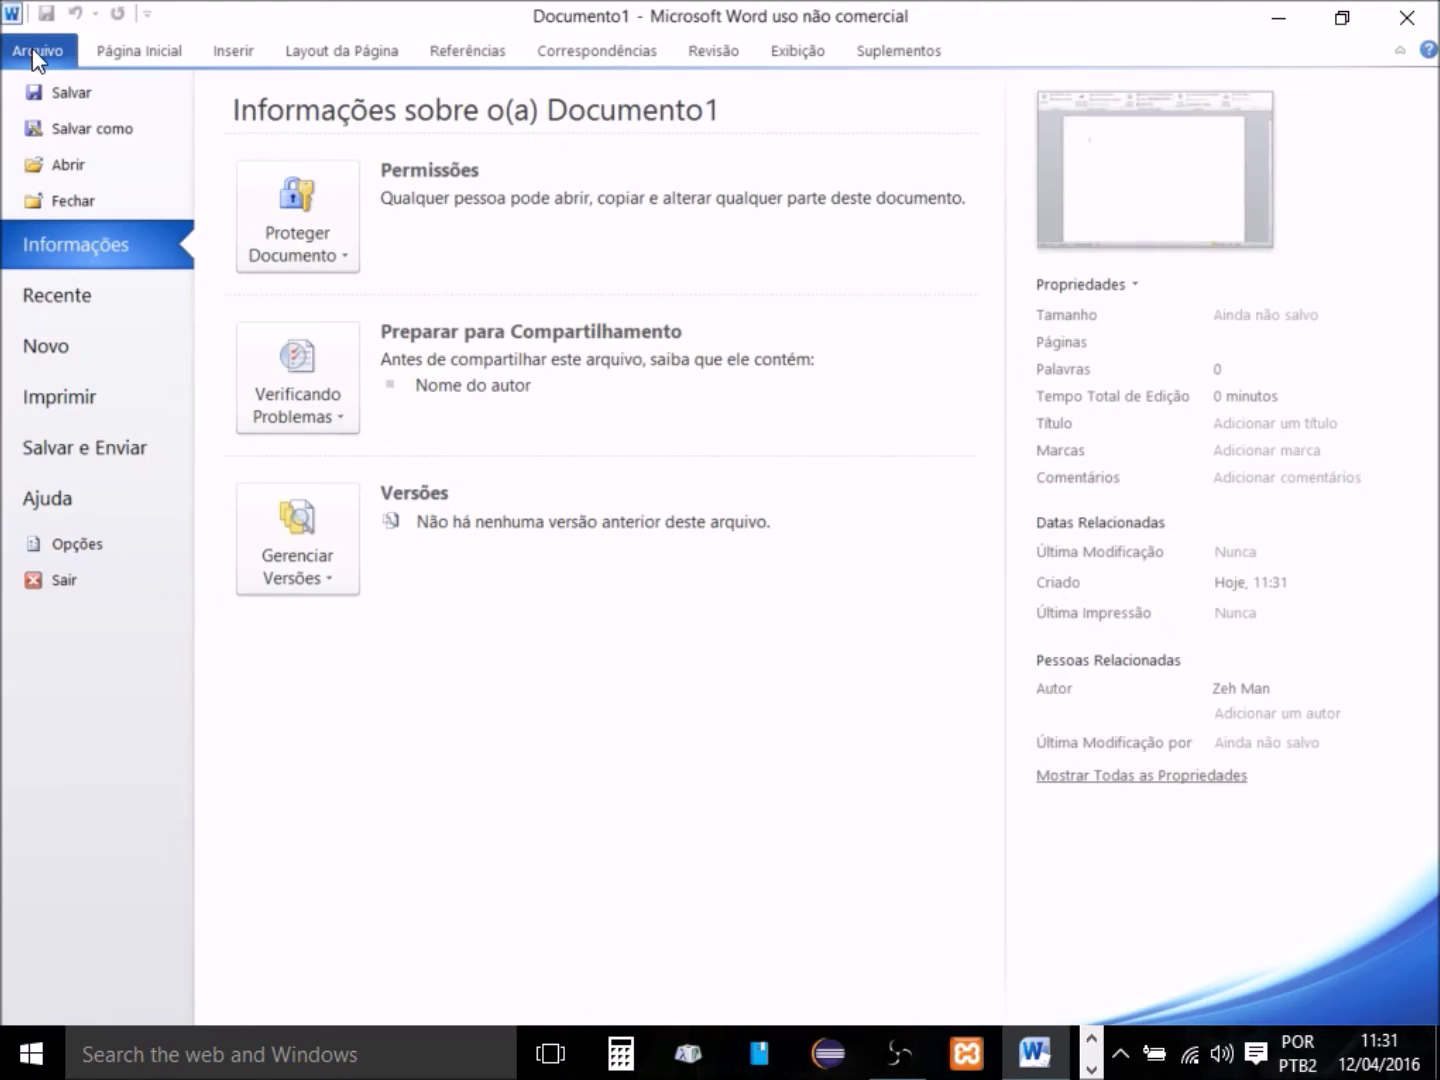
left_click(77, 302)
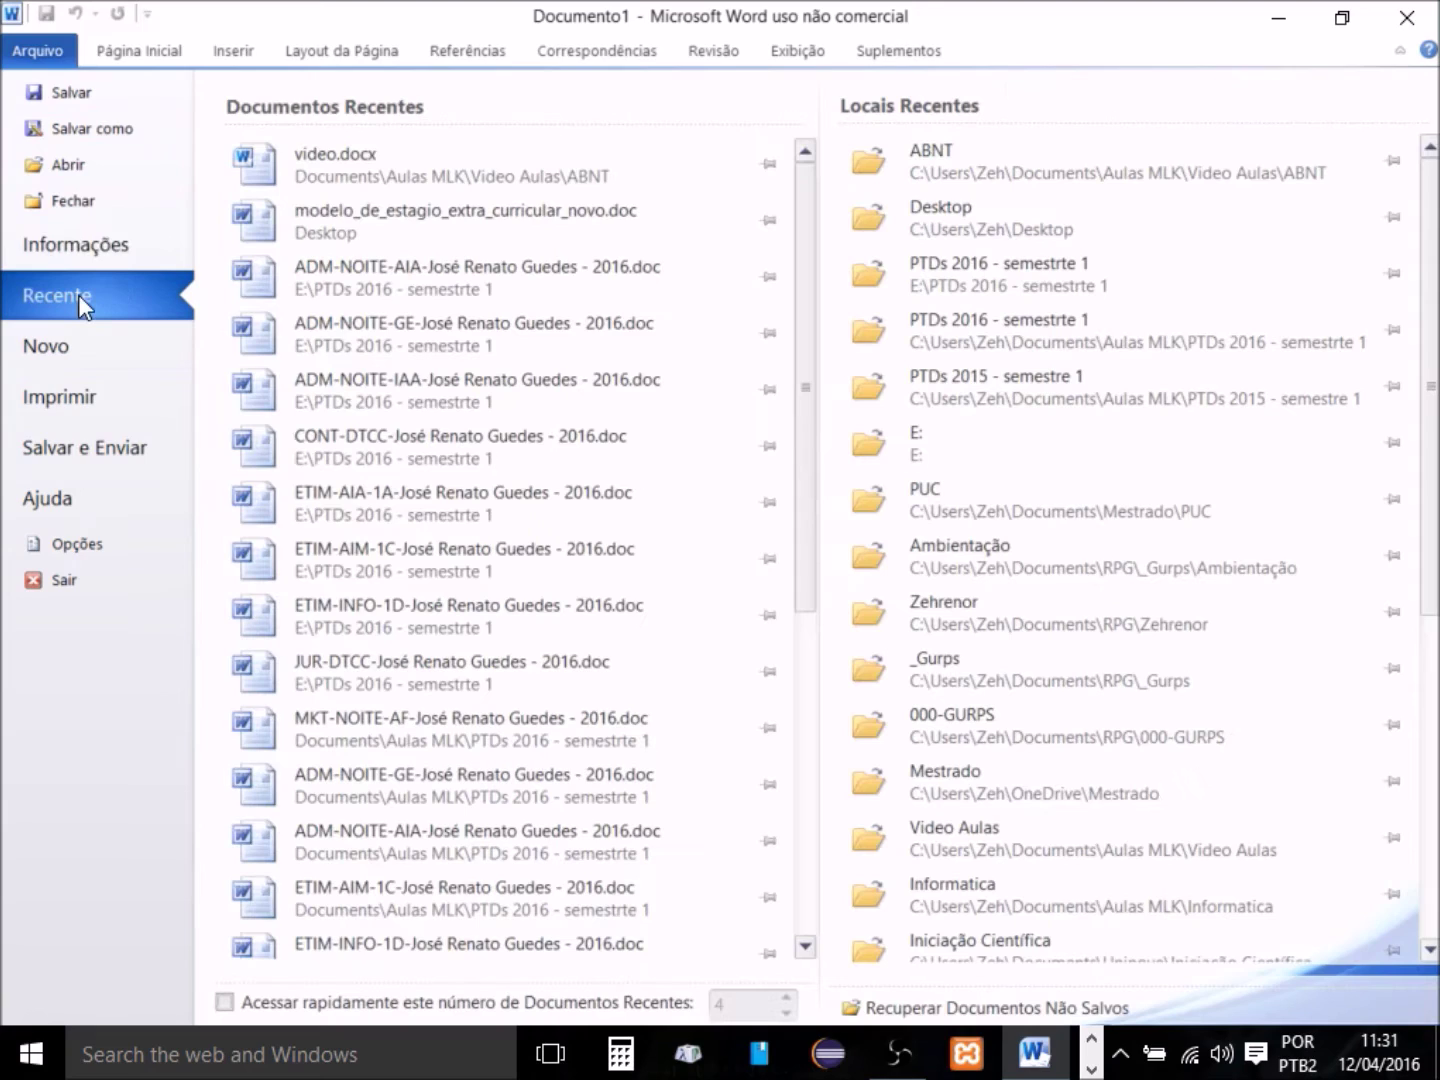
left_click(319, 175)
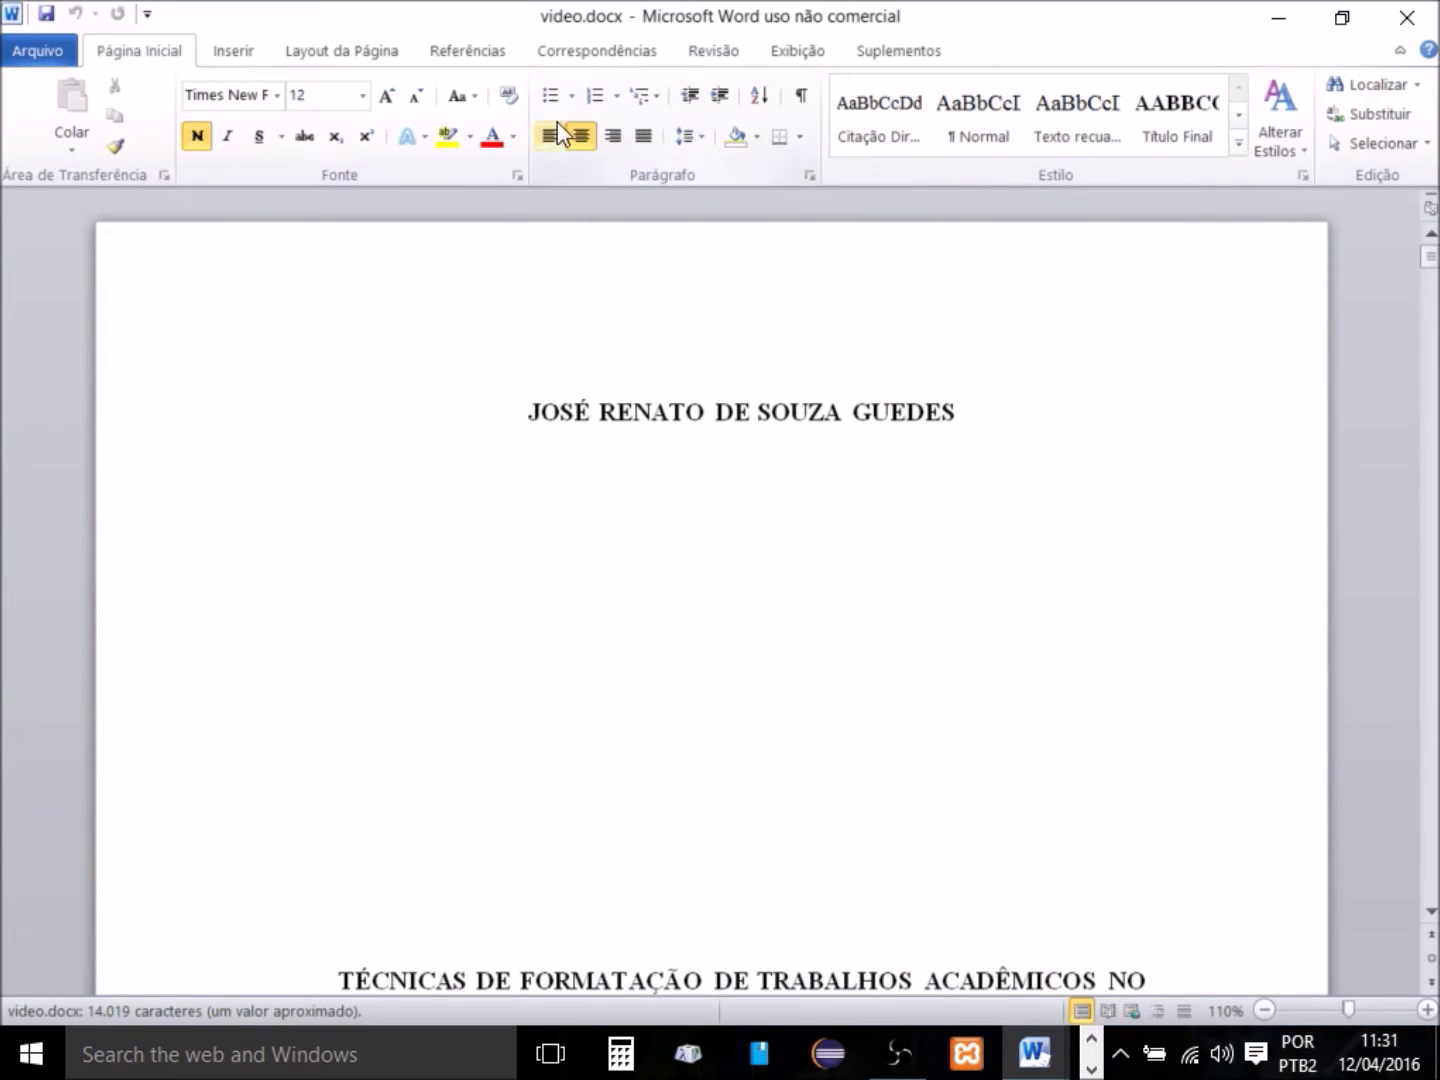
Start a citation with a new bibliographic source at the end of the indented quotation in the INTRODUÇÃO section.
left_click(498, 57)
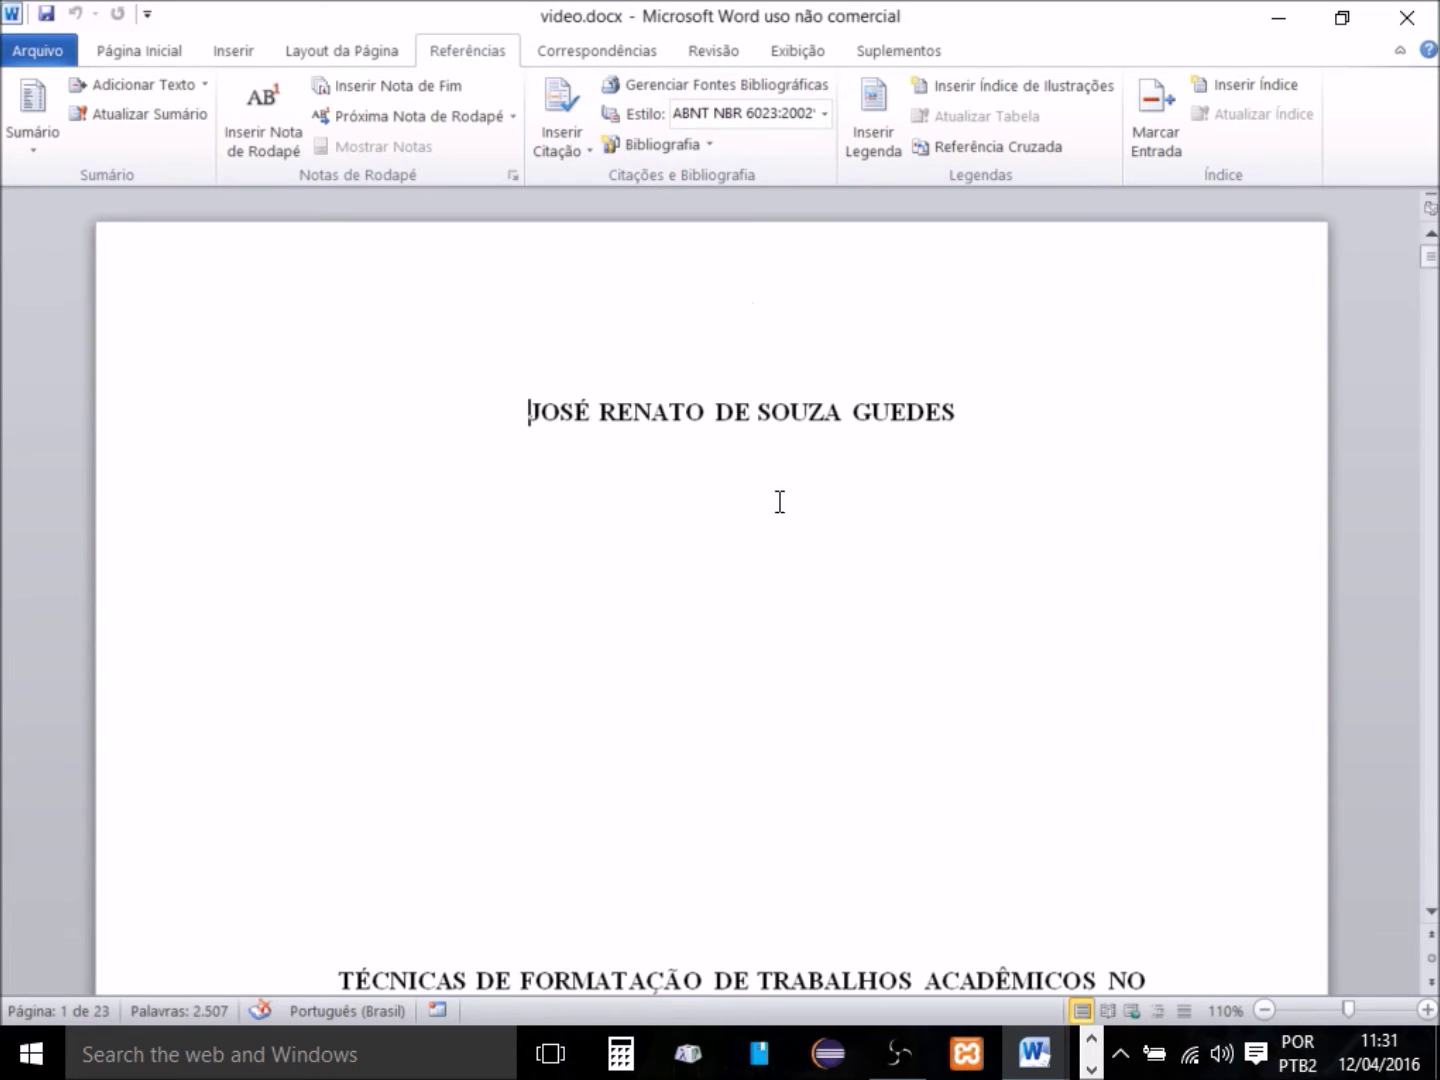
scroll(779, 502, "down", 5)
scroll(780, 502, "down", 20)
scroll(778, 501, "down", 20)
scroll(777, 501, "down", 10)
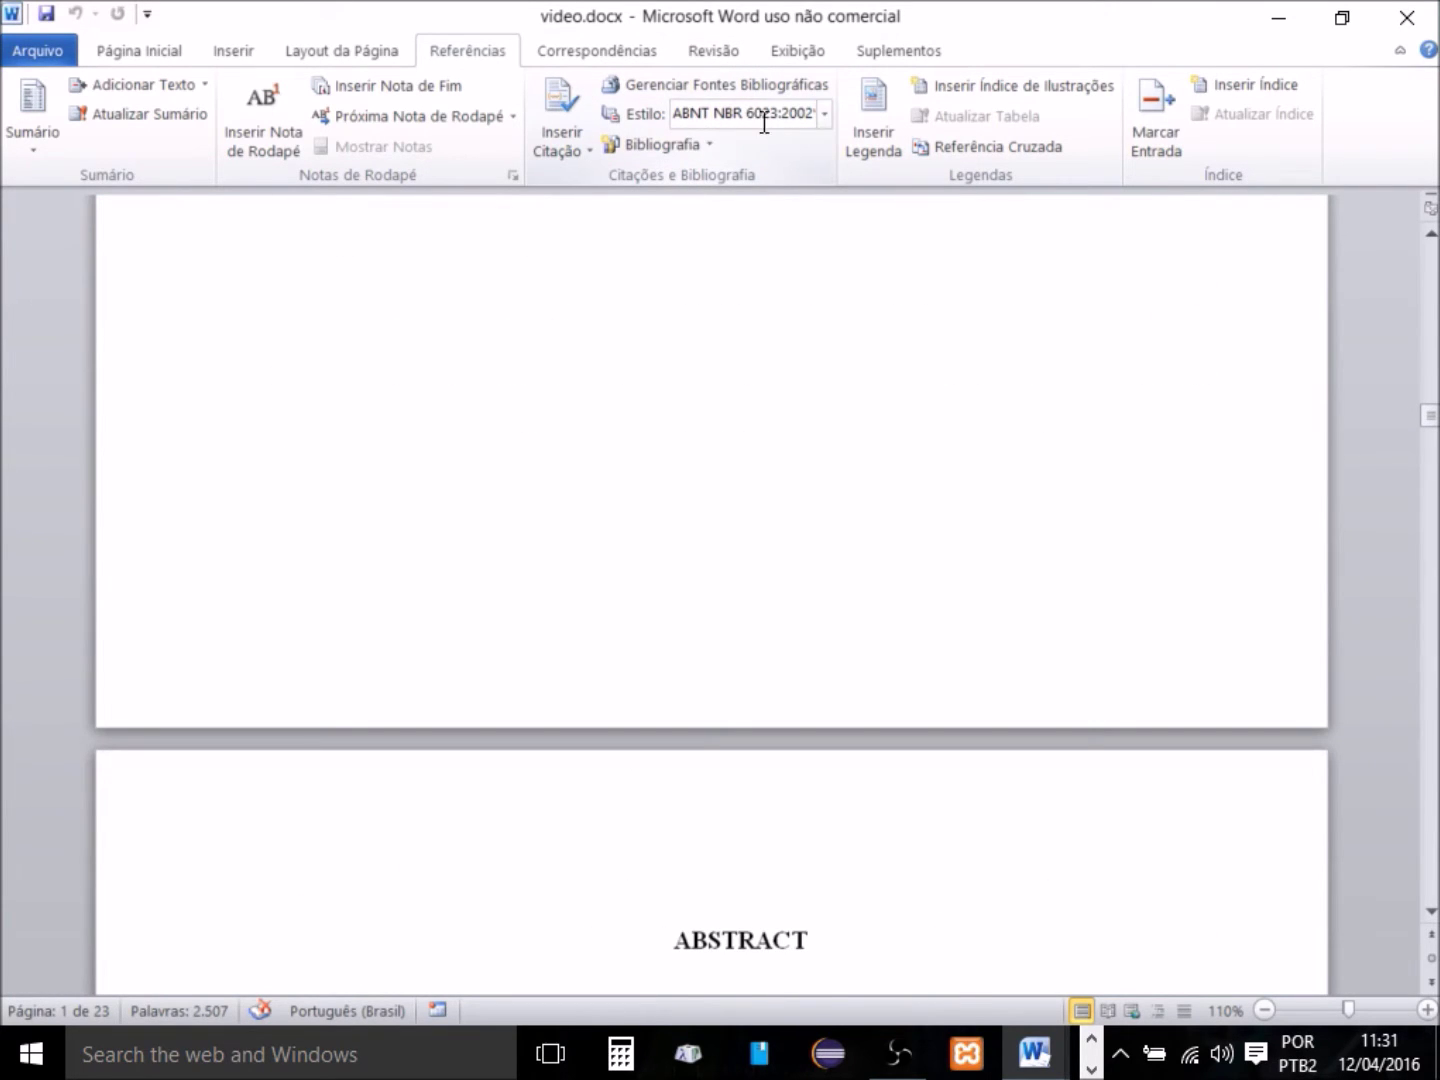
scroll(806, 364, "down", 15)
scroll(805, 363, "down", 12)
scroll(805, 364, "down", 20)
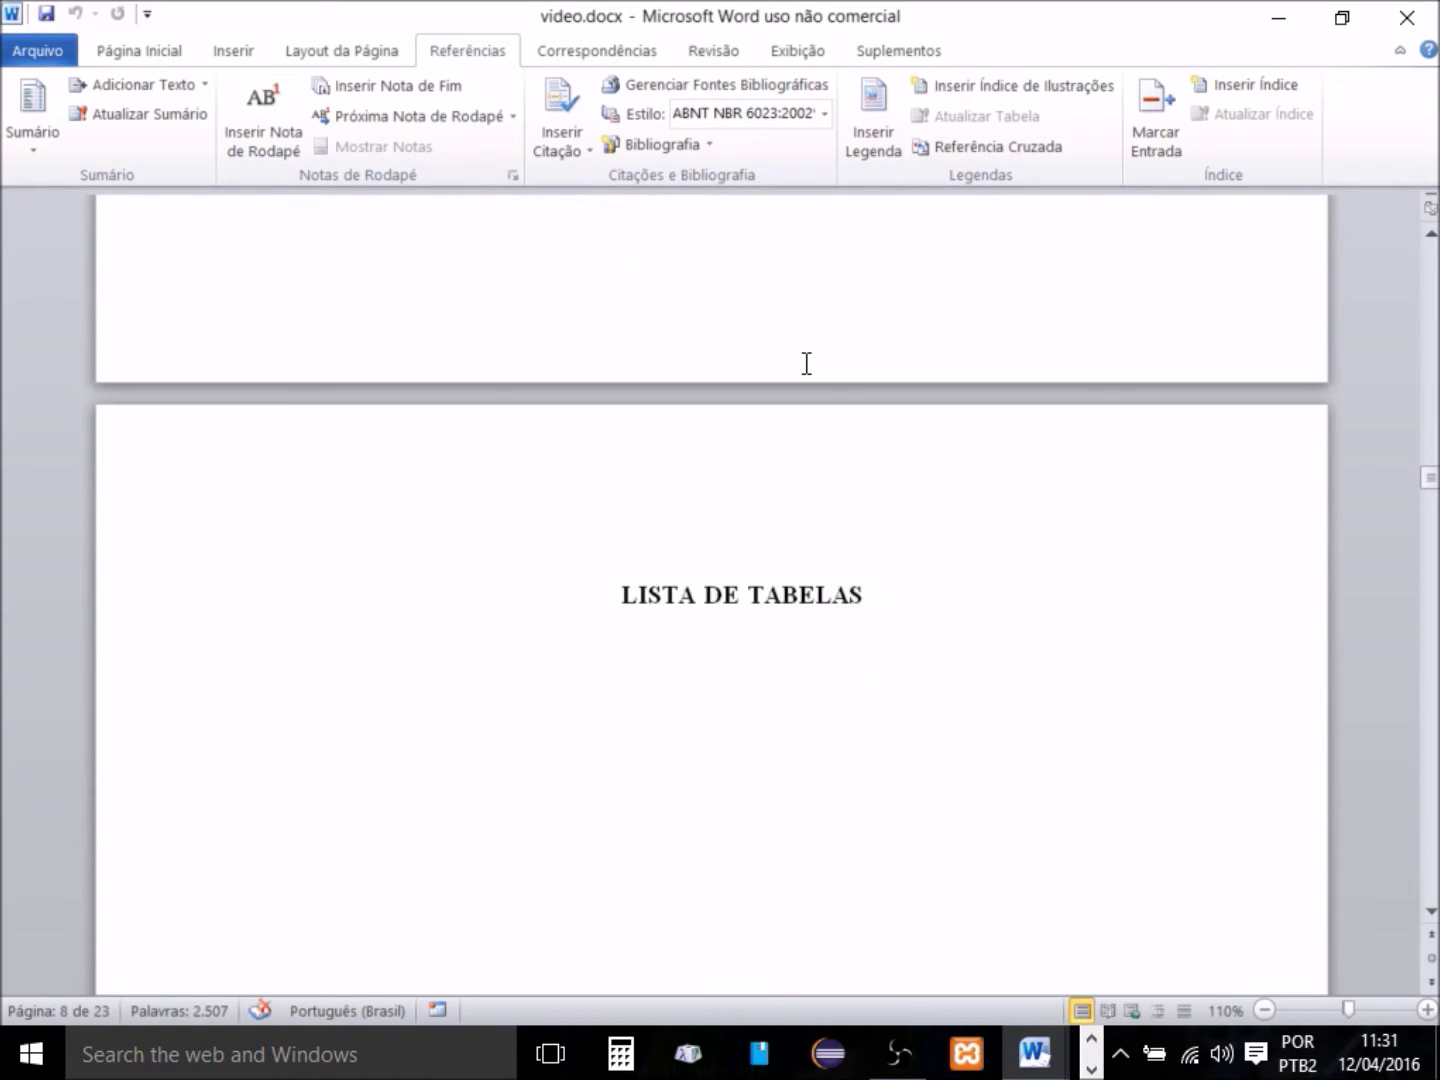
scroll(806, 363, "down", 20)
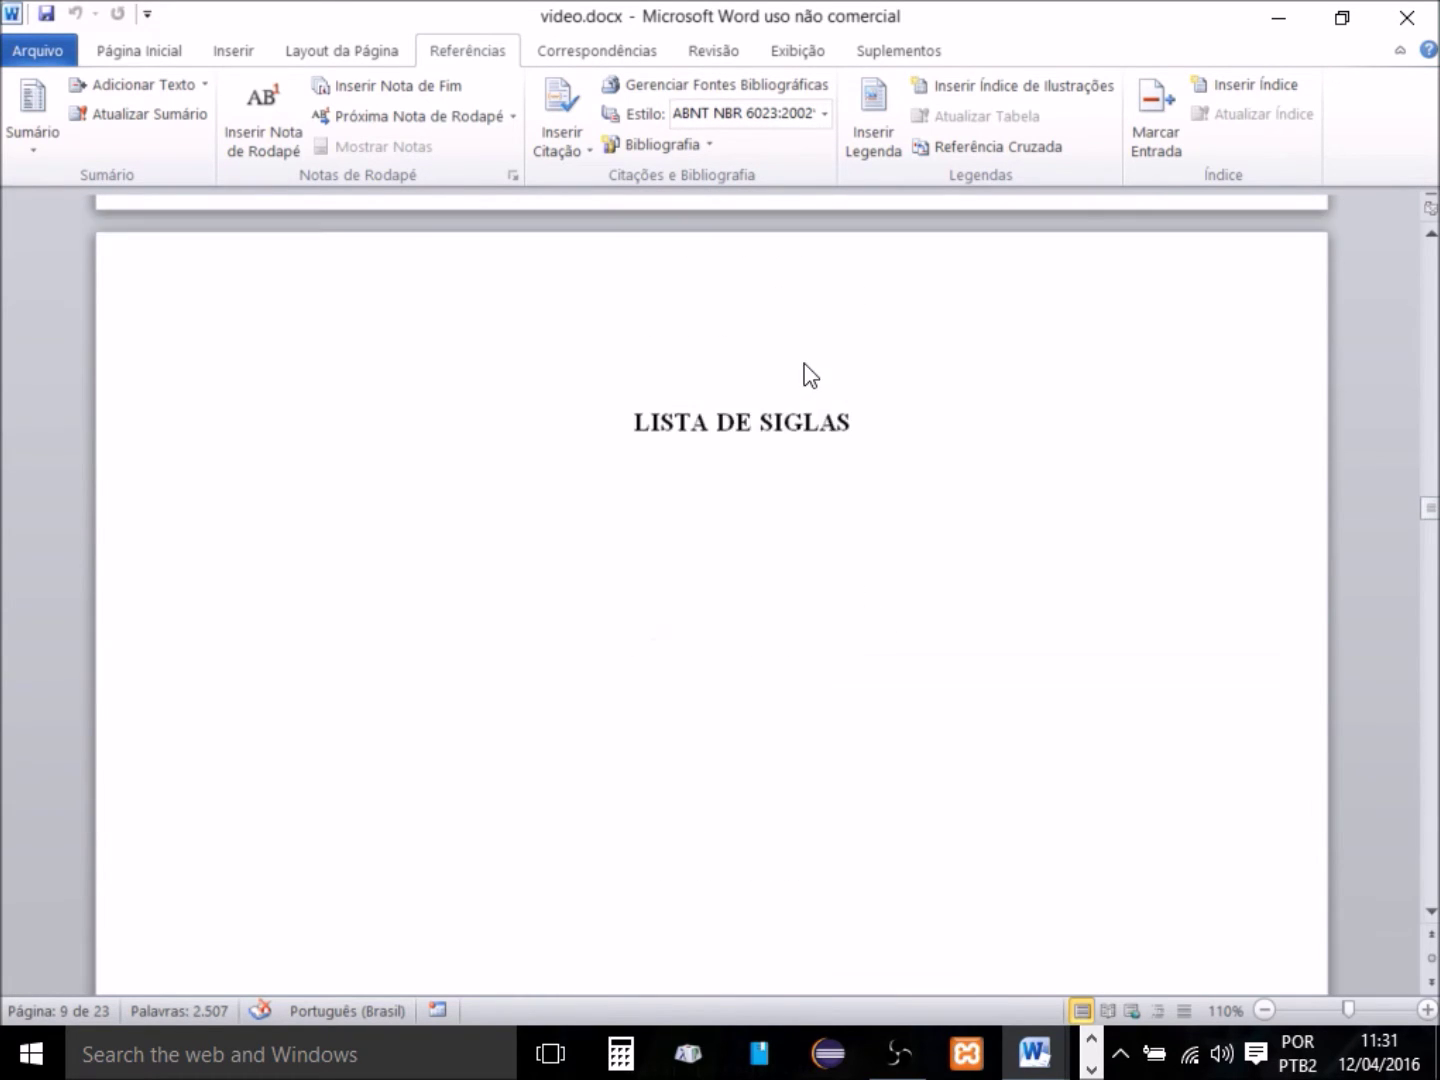
scroll(805, 364, "down", 15)
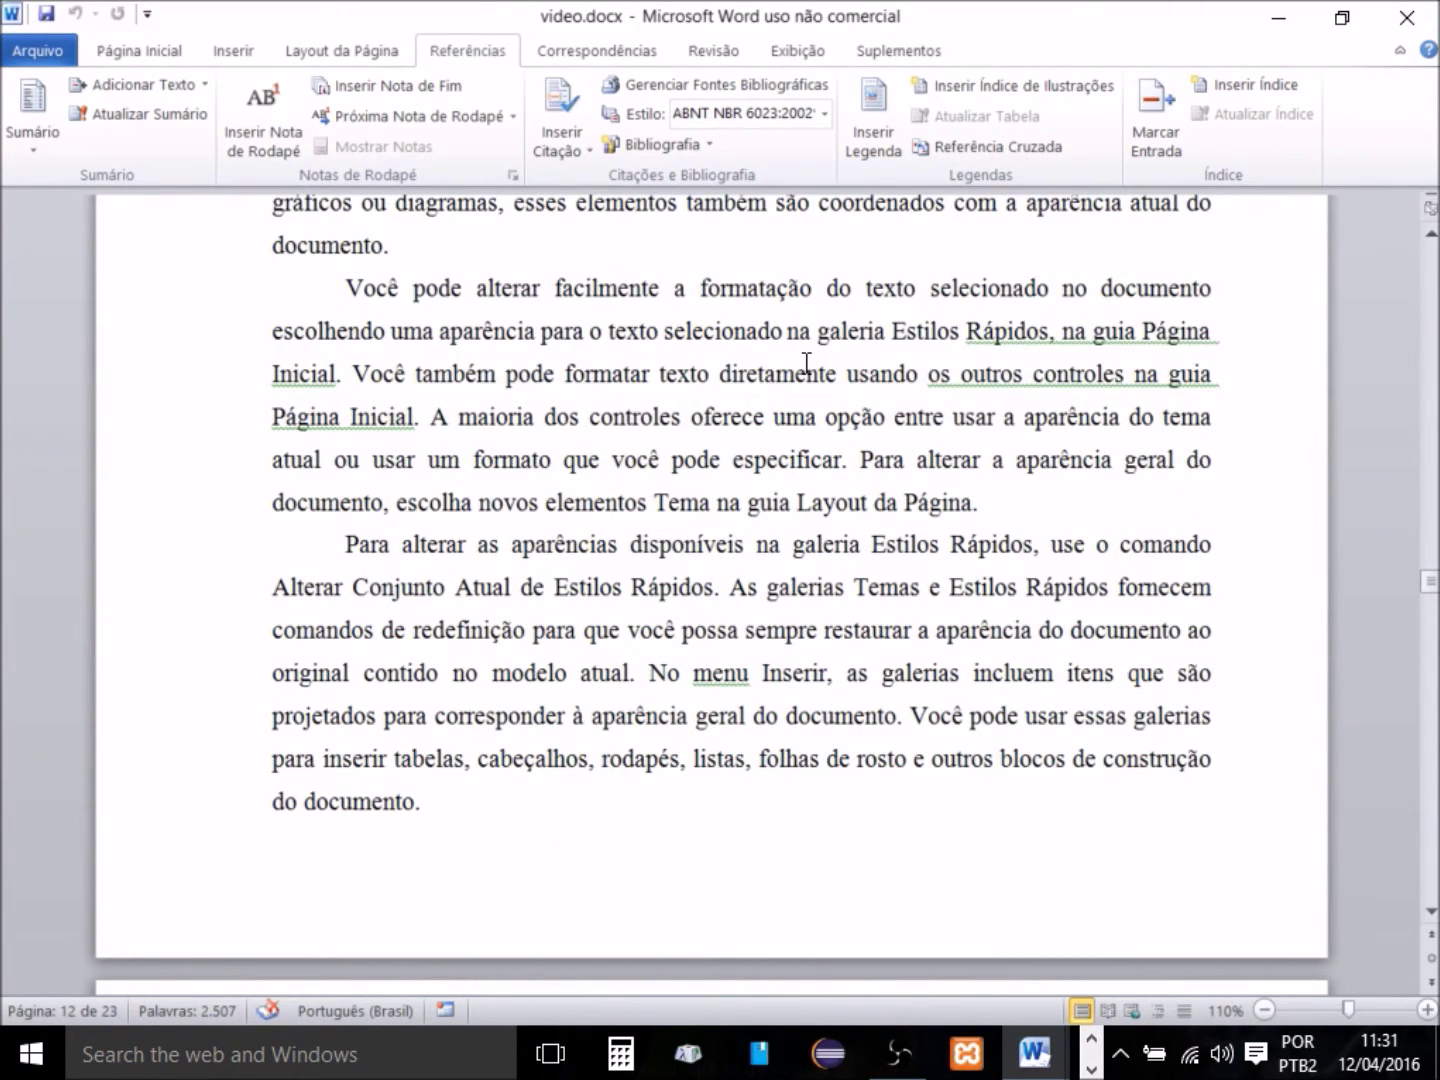
scroll(806, 363, "up", 5)
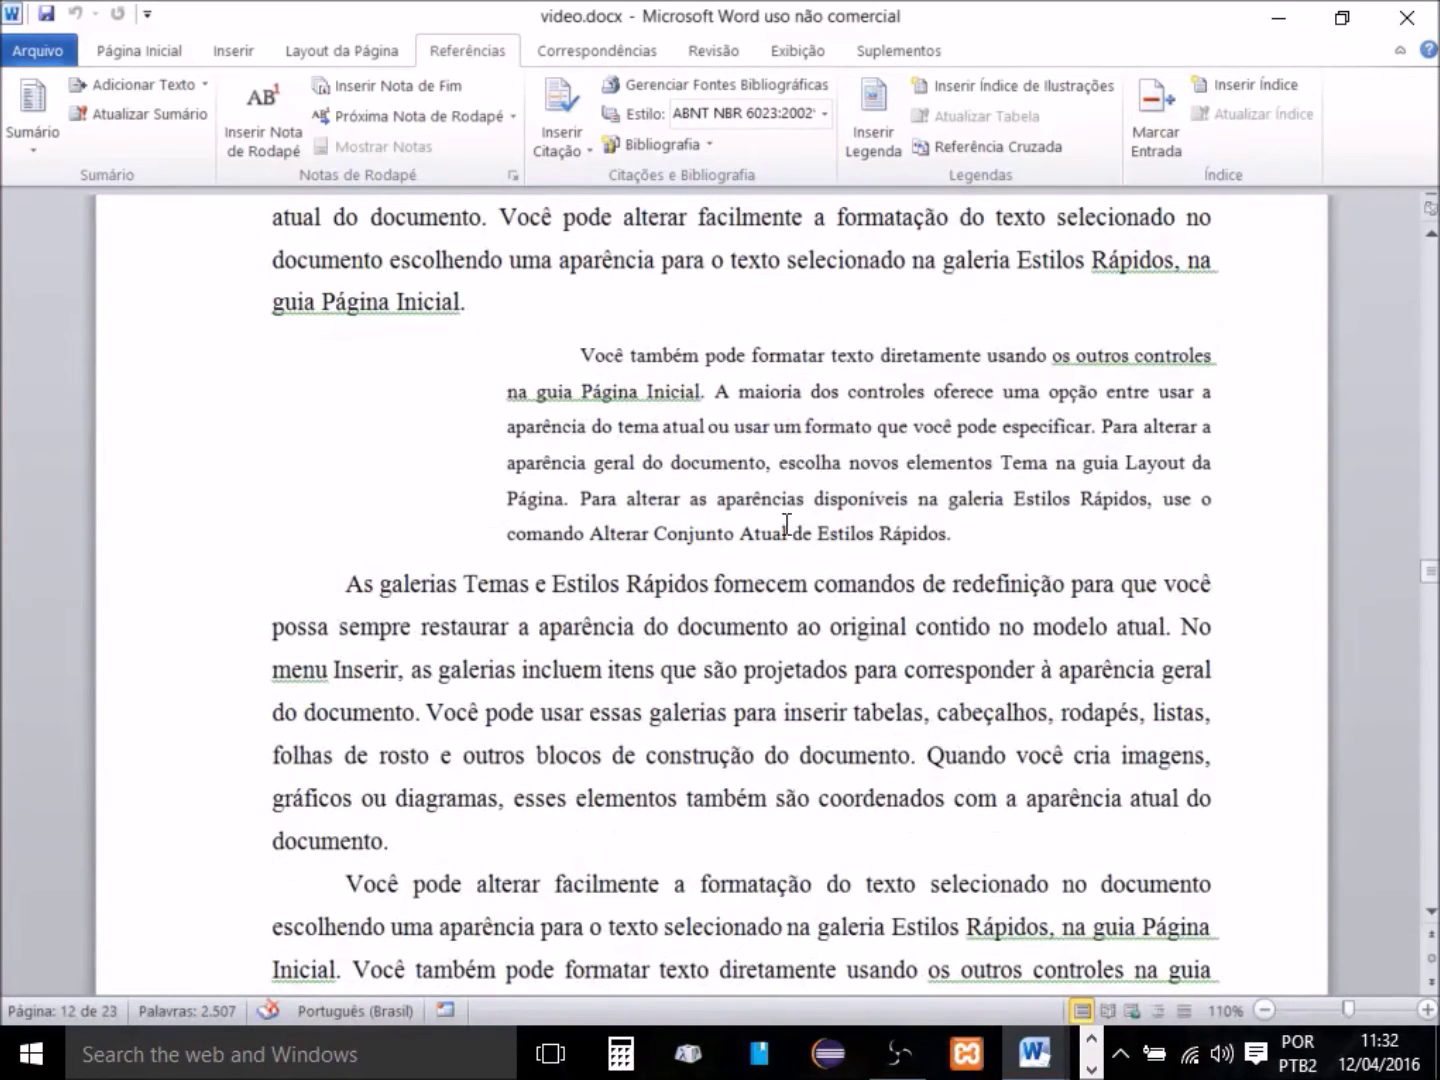
left_click(959, 531)
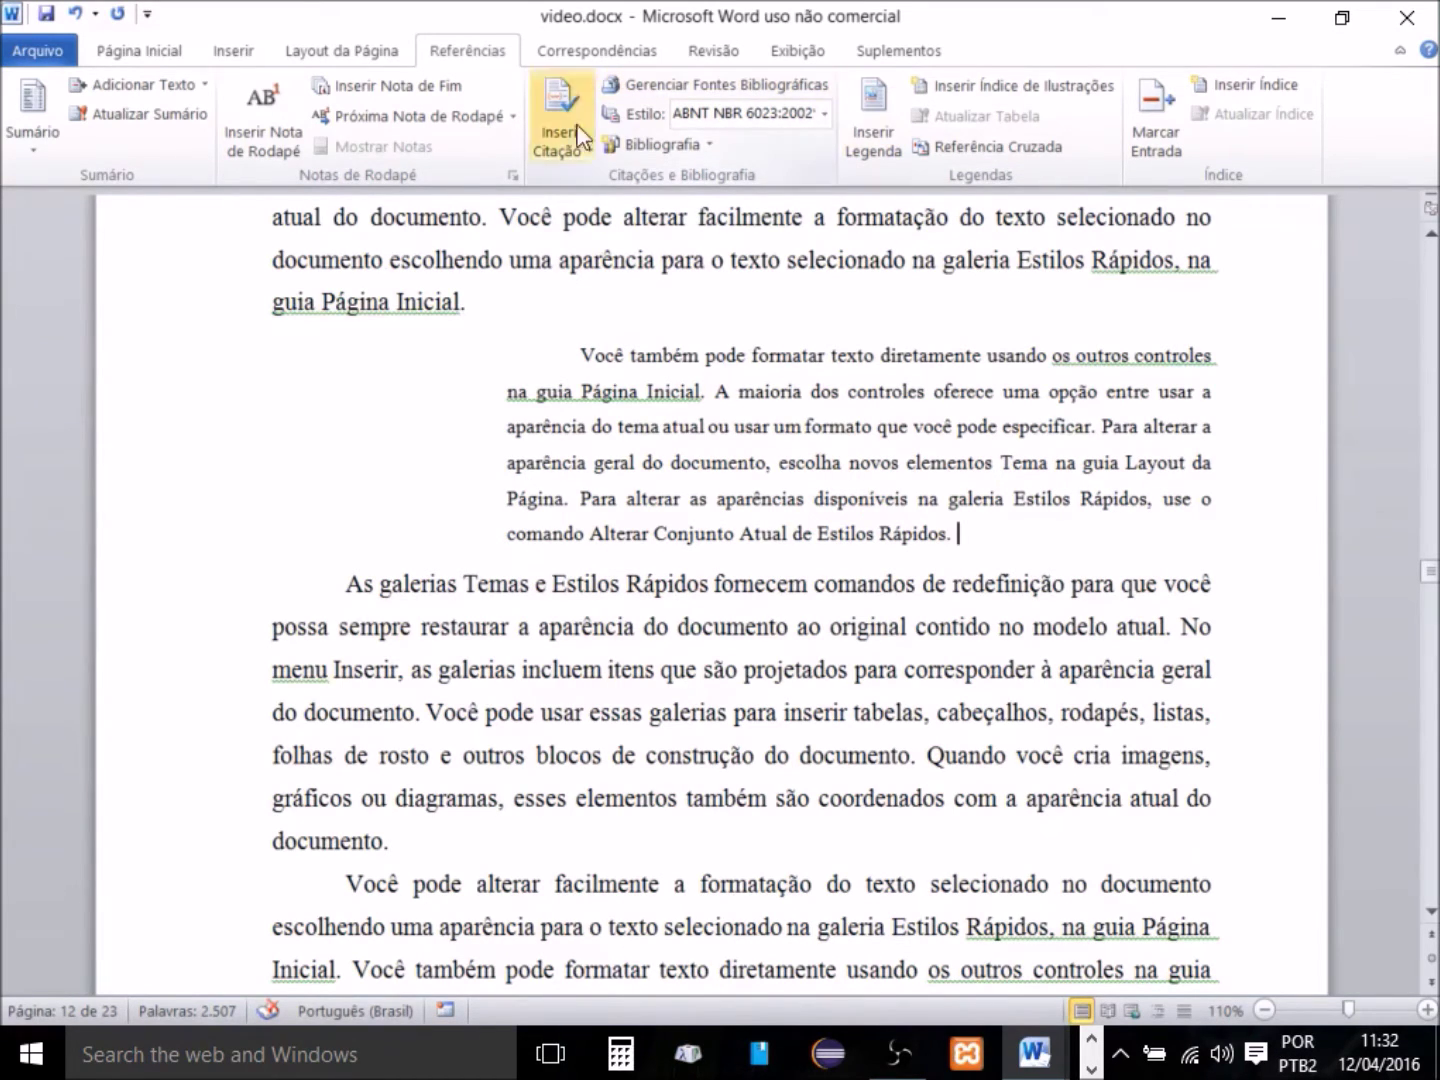
left_click(592, 148)
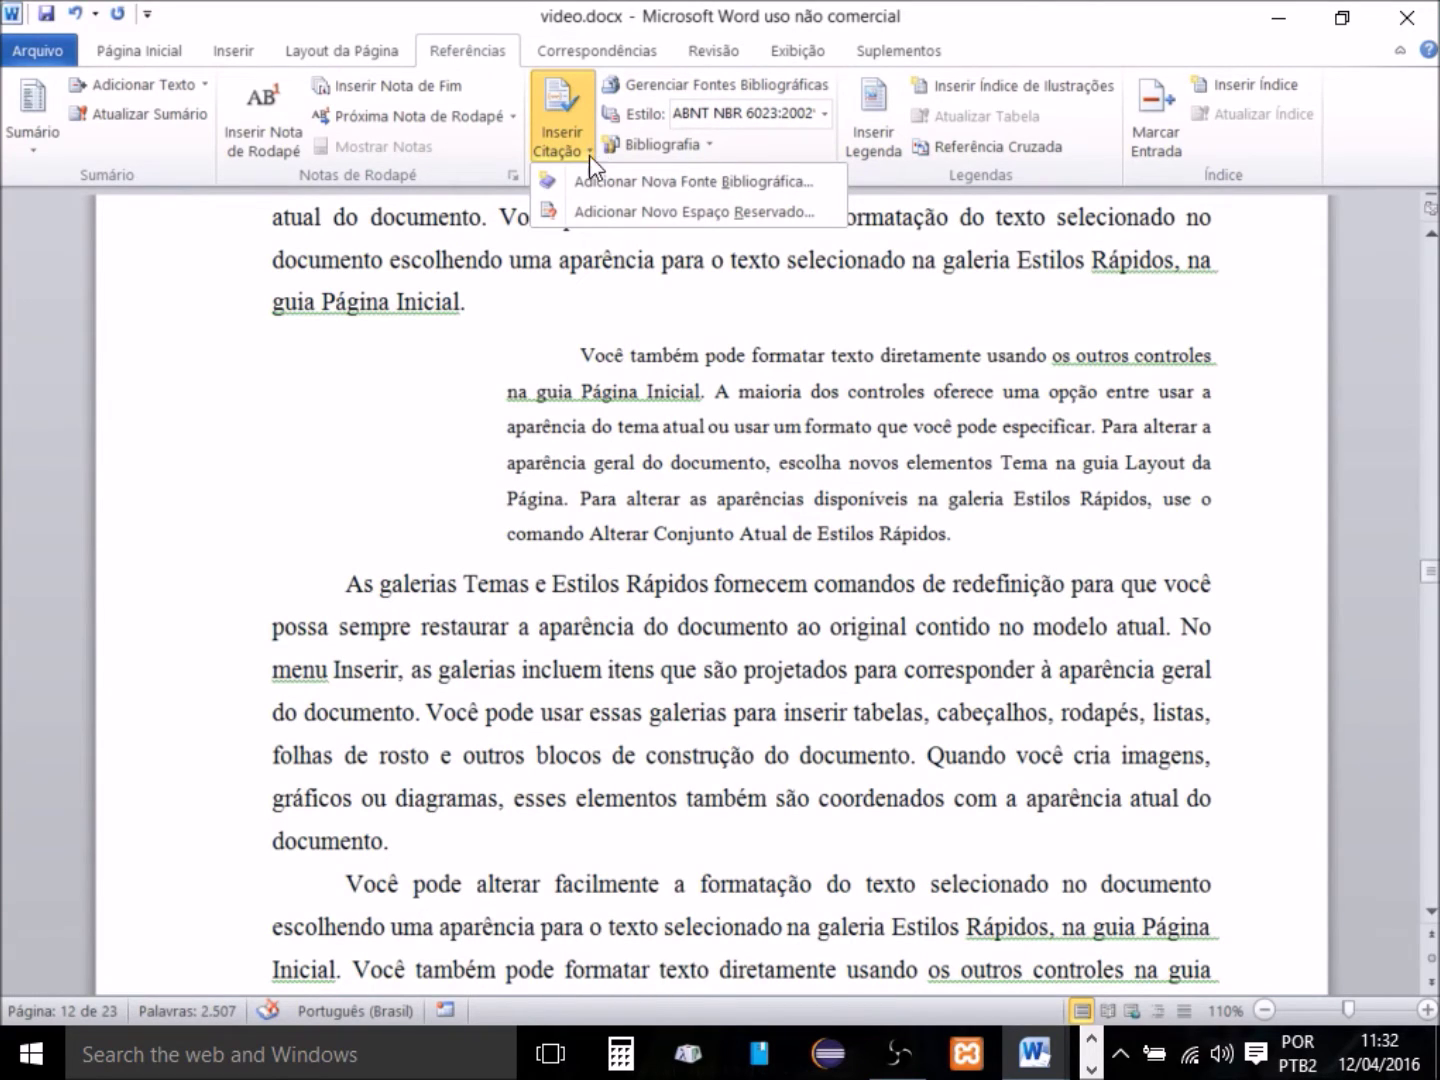
left_click(686, 182)
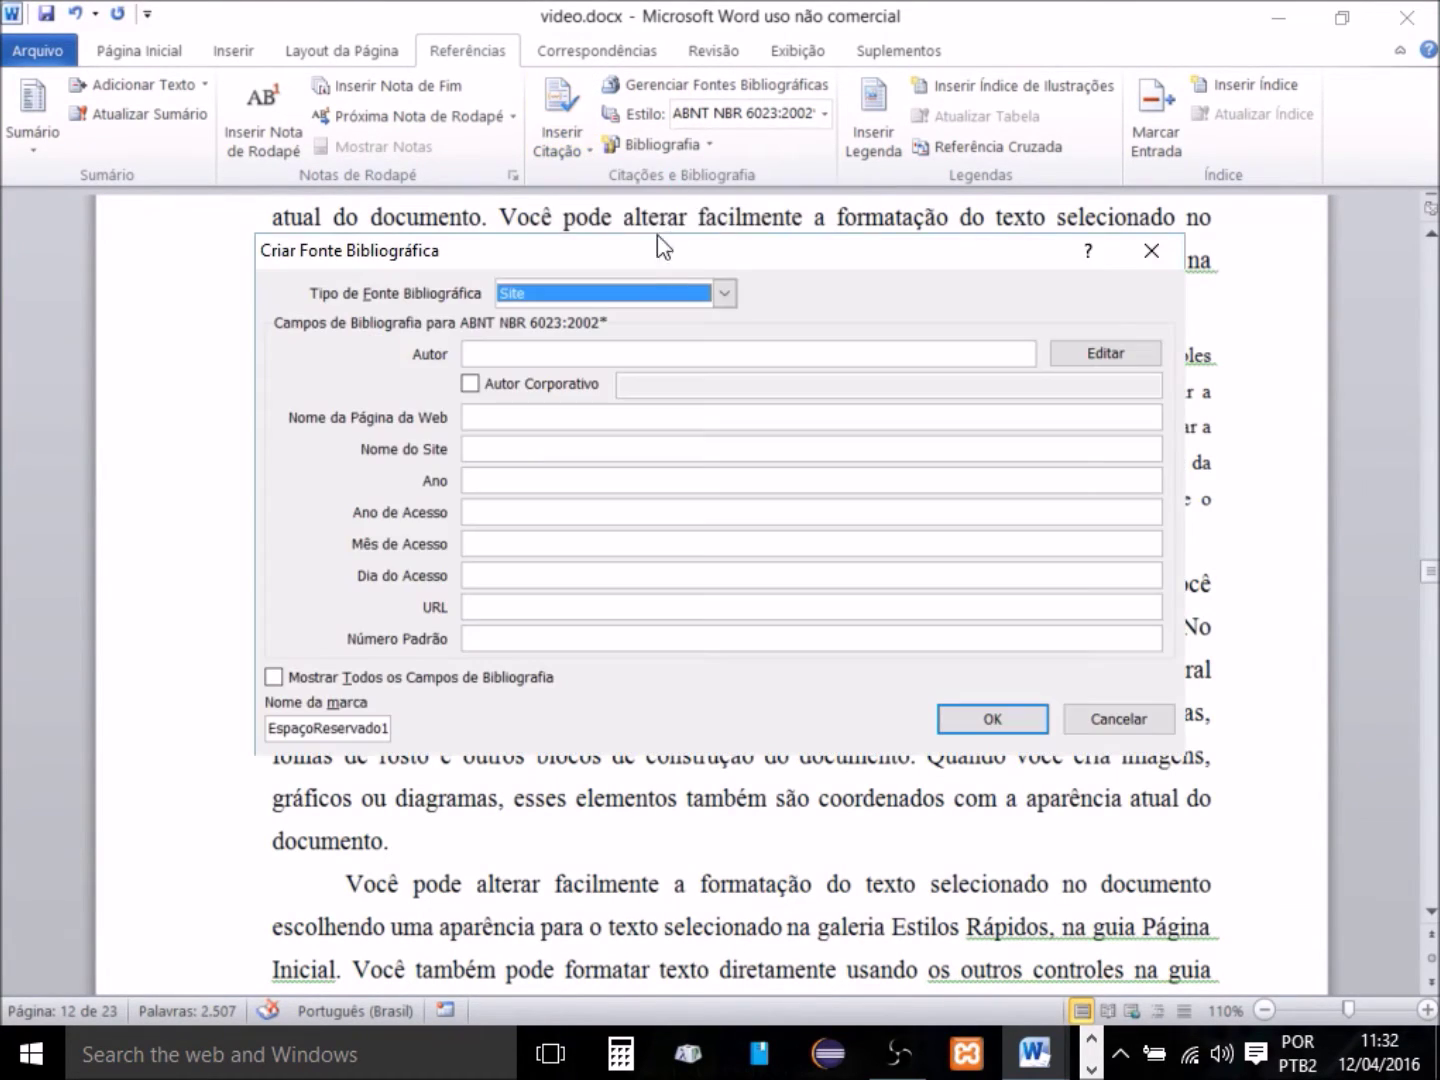
Set the new source's type to Livro and enter "Nielsen, Jacob" as its author.
left_click(724, 292)
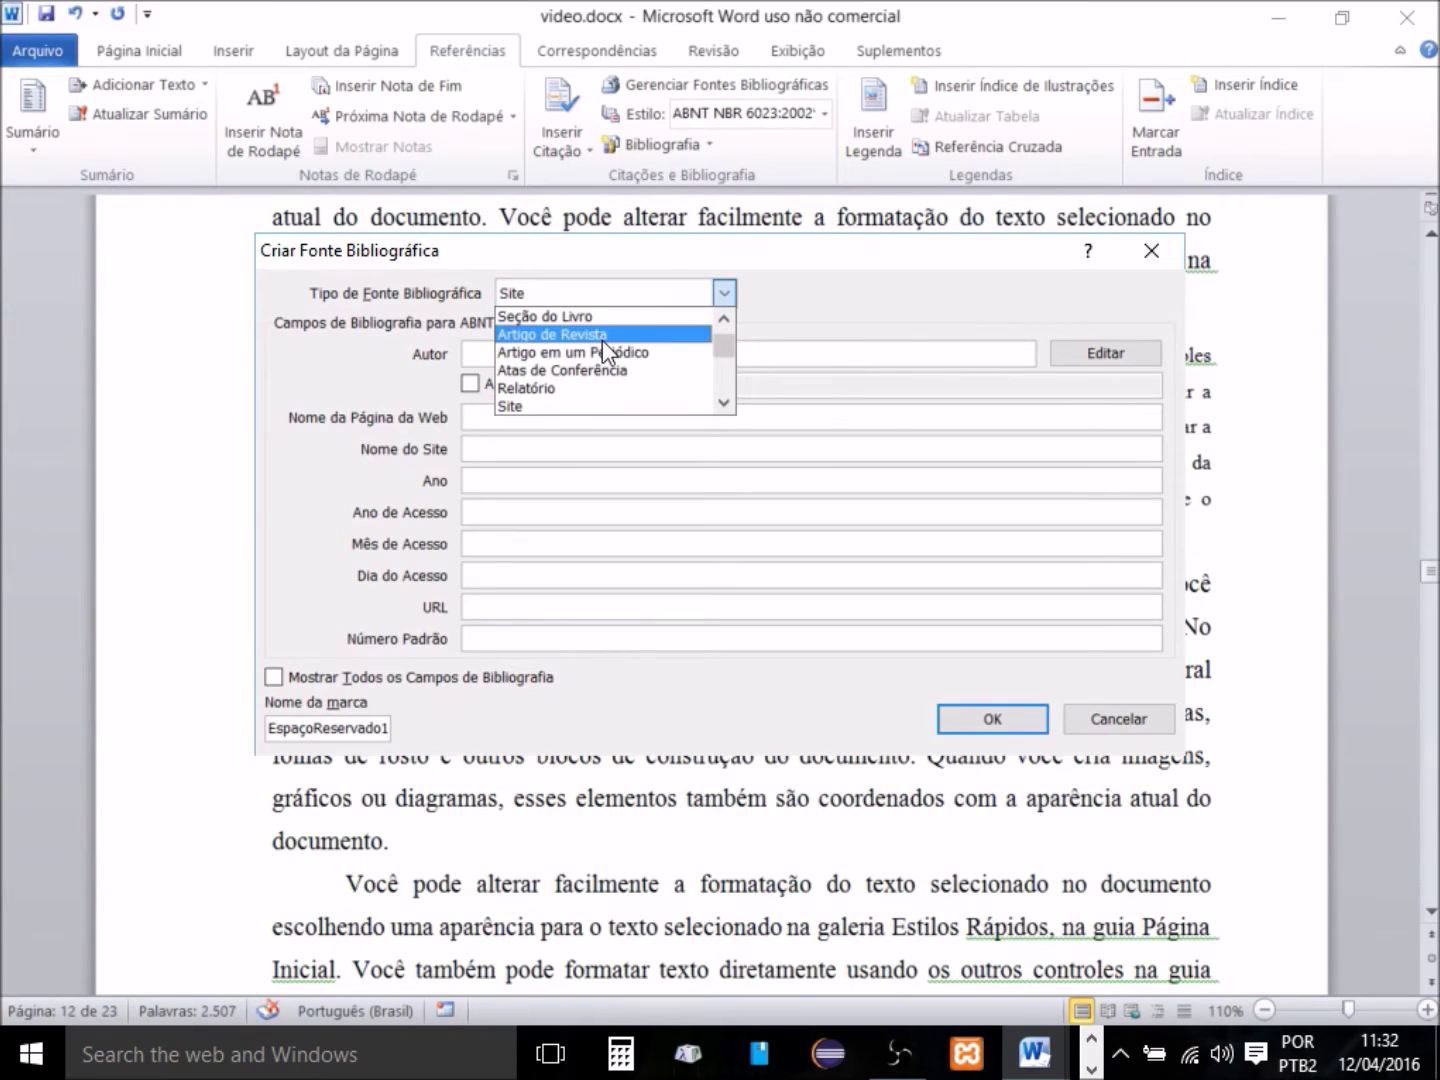
left_click(723, 320)
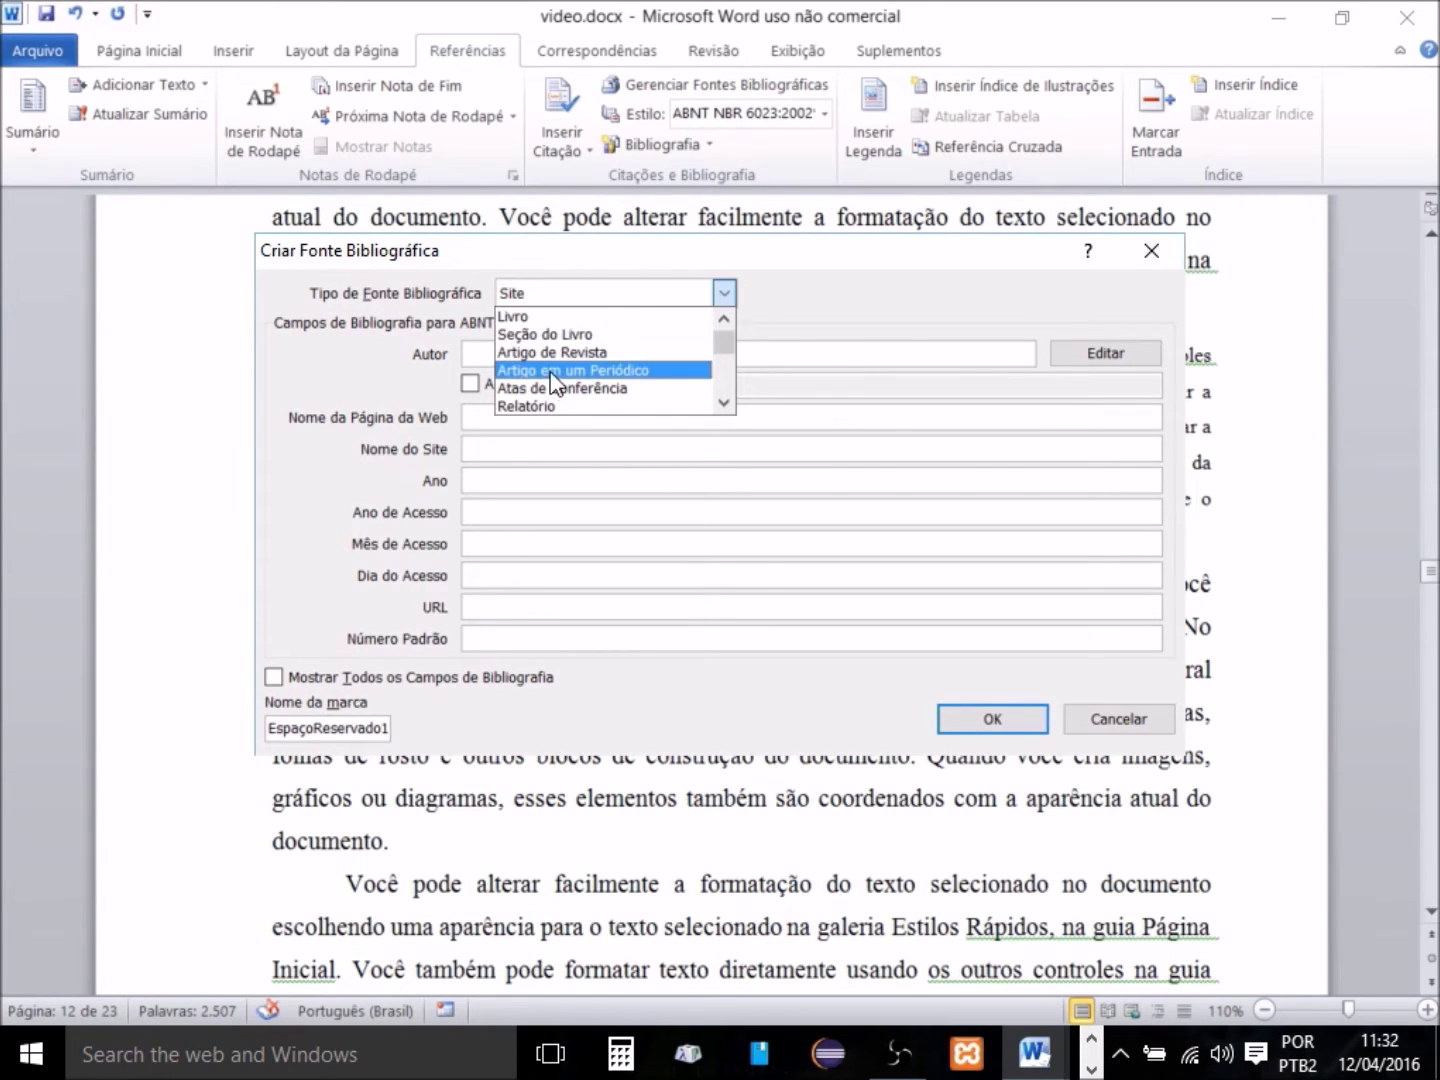
left_click(540, 317)
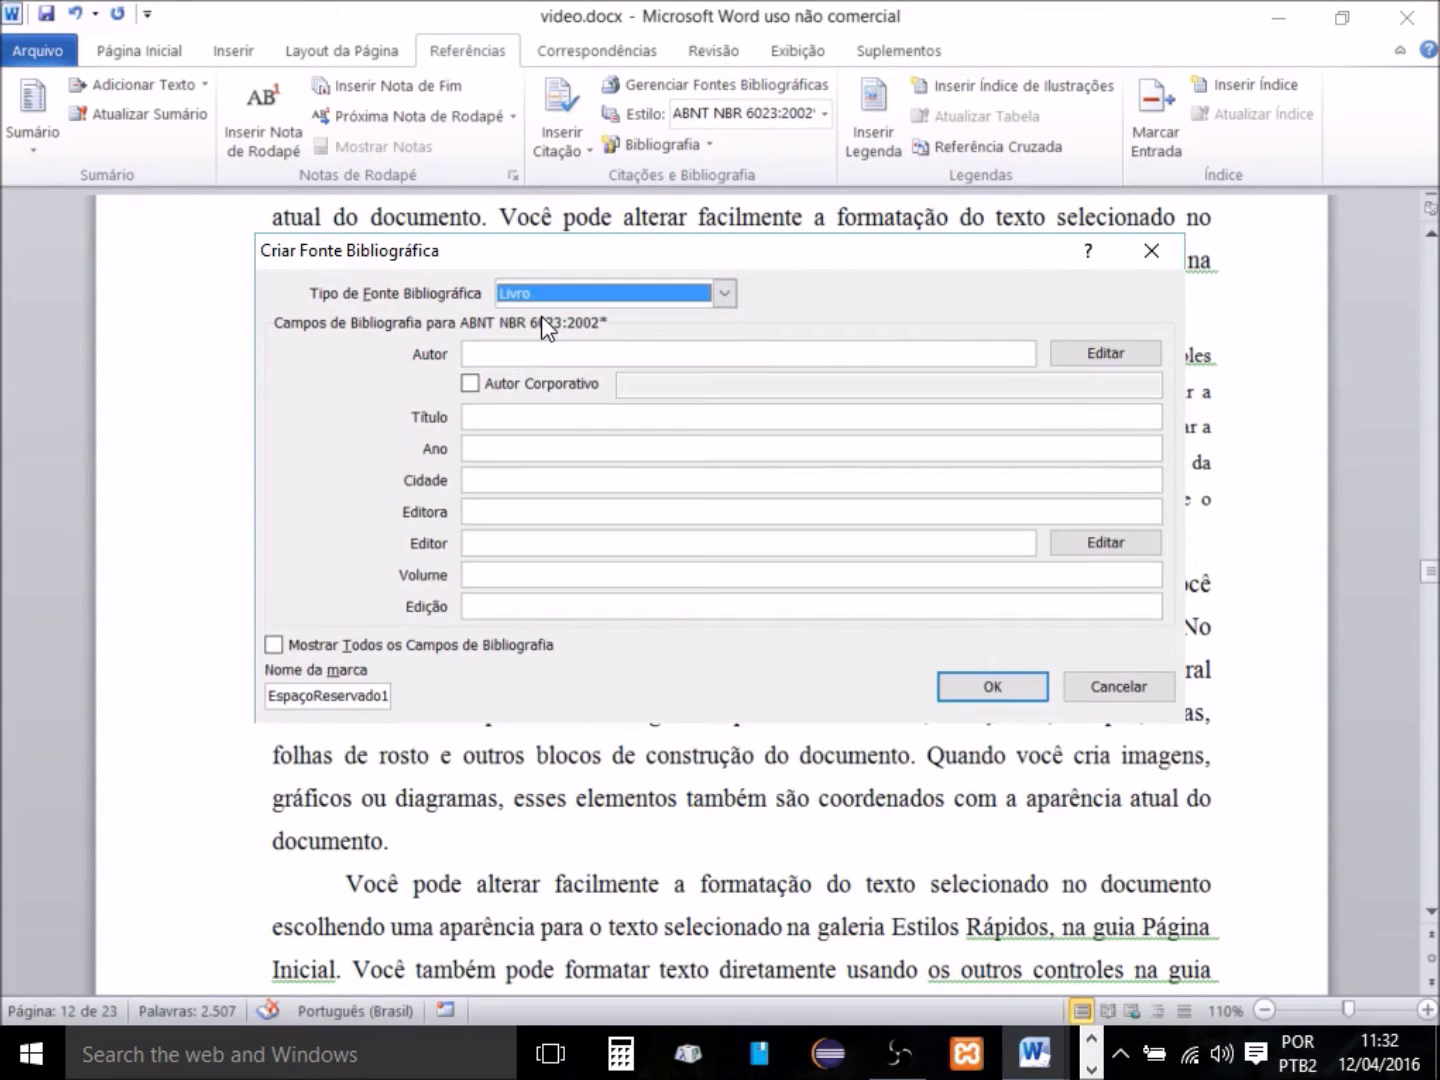
left_click(490, 354)
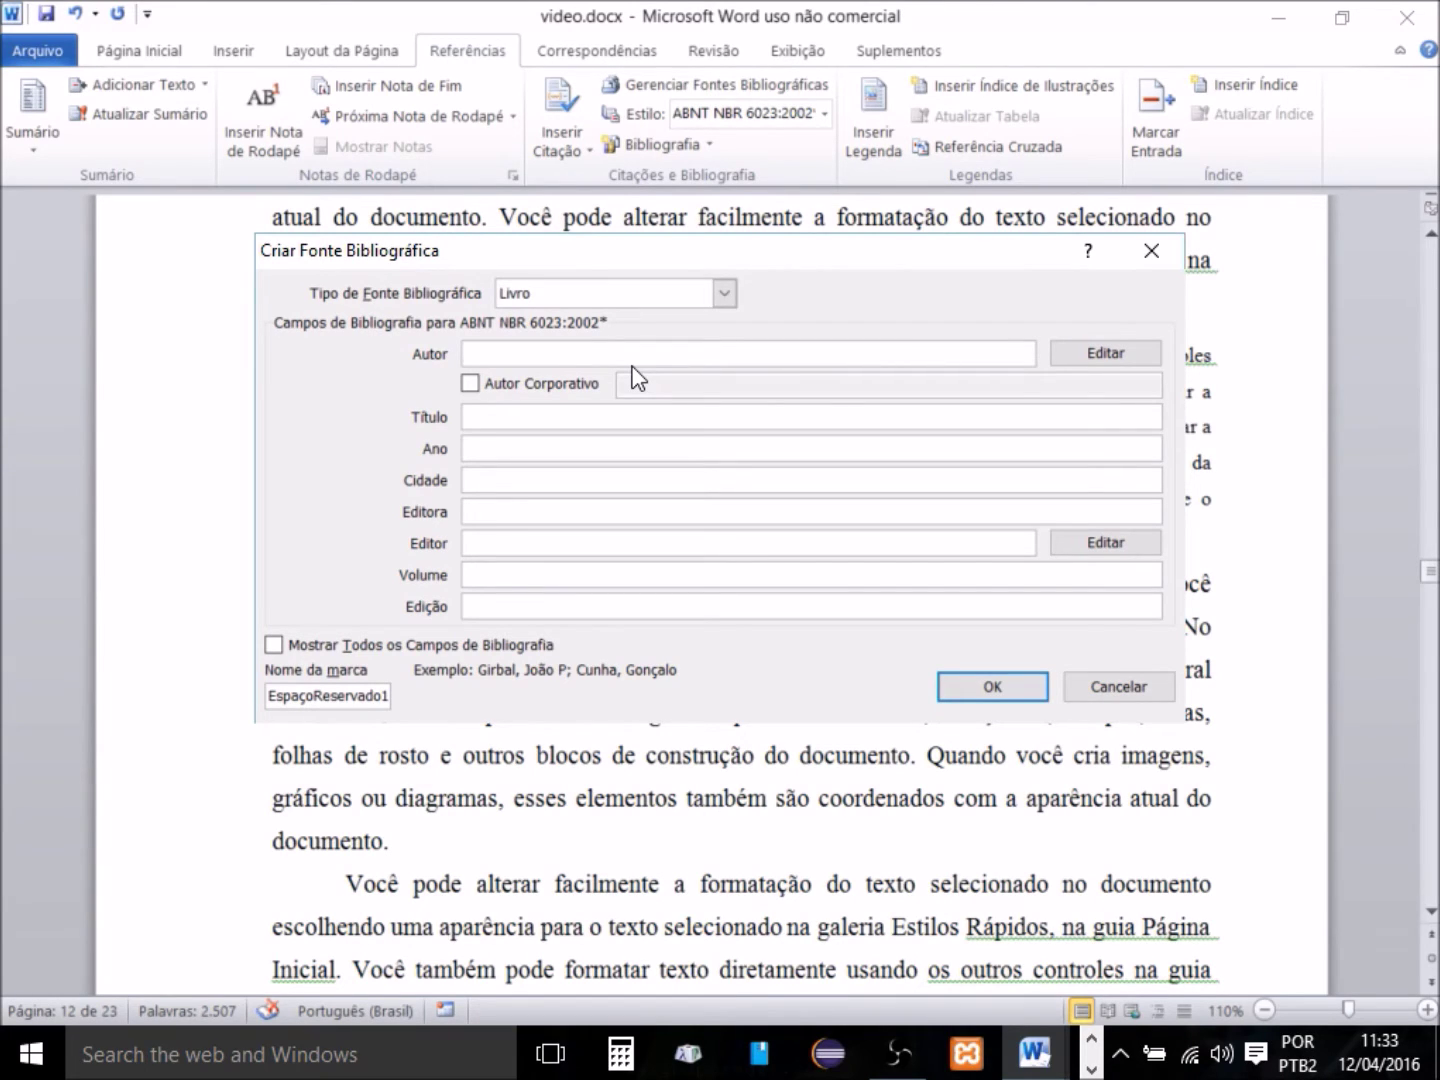
type("Nielsen, Jacob")
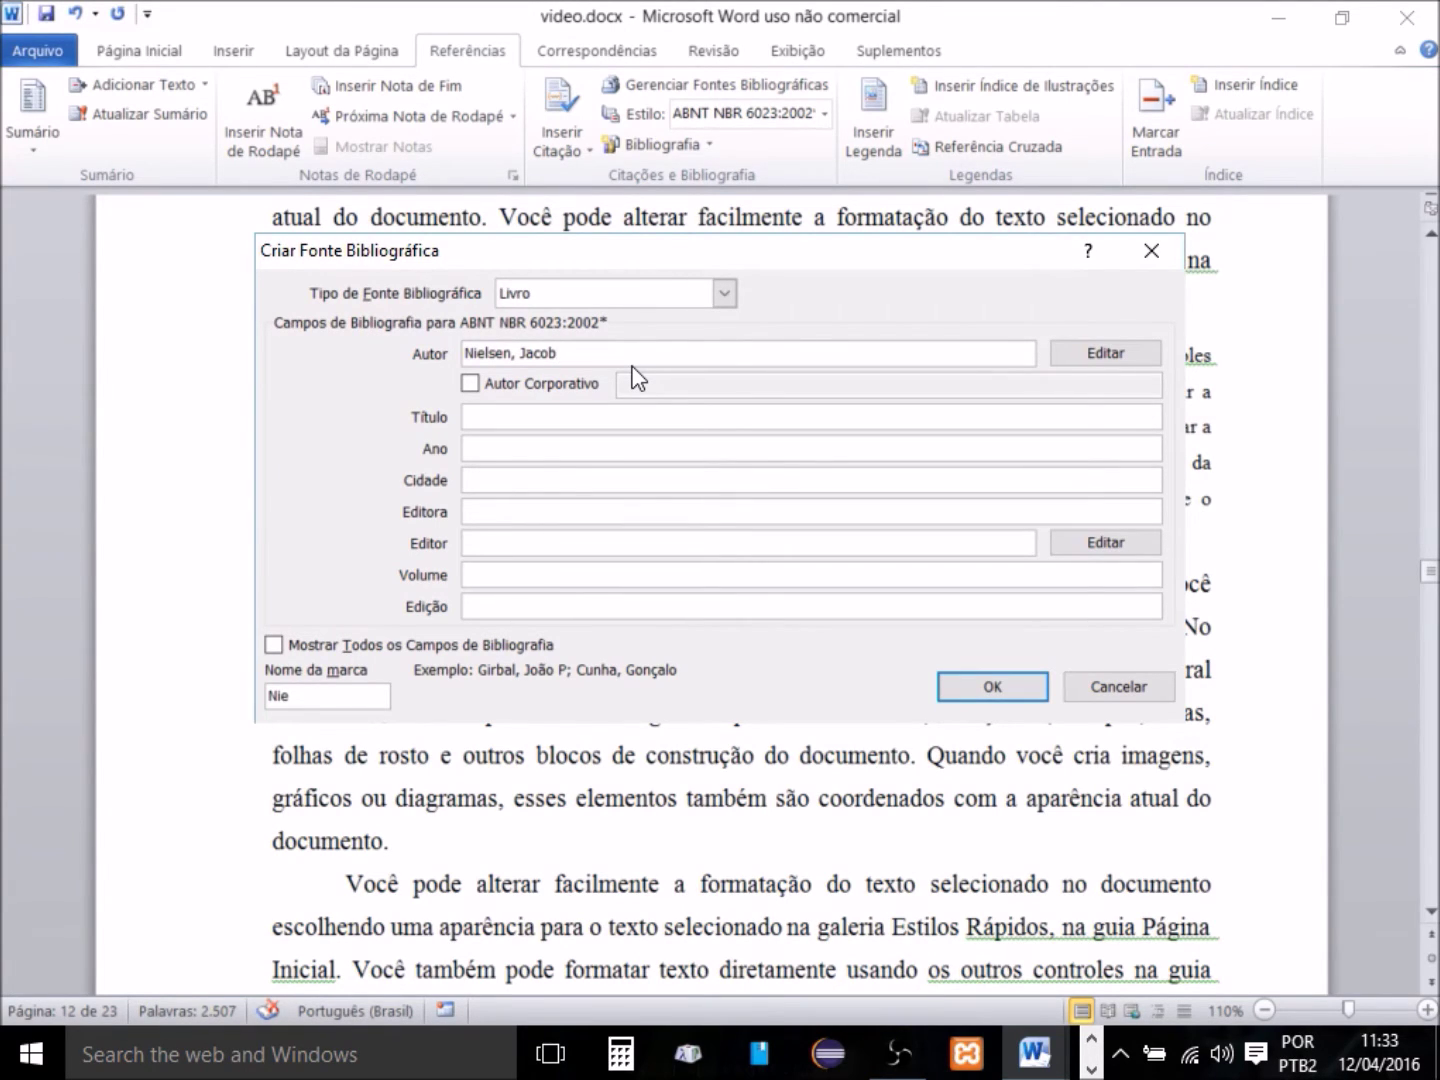
Add "Loranger, Hoa" as the second author of the new book source, separated from the first by a semicolon.
type(";")
triple_click(490, 350)
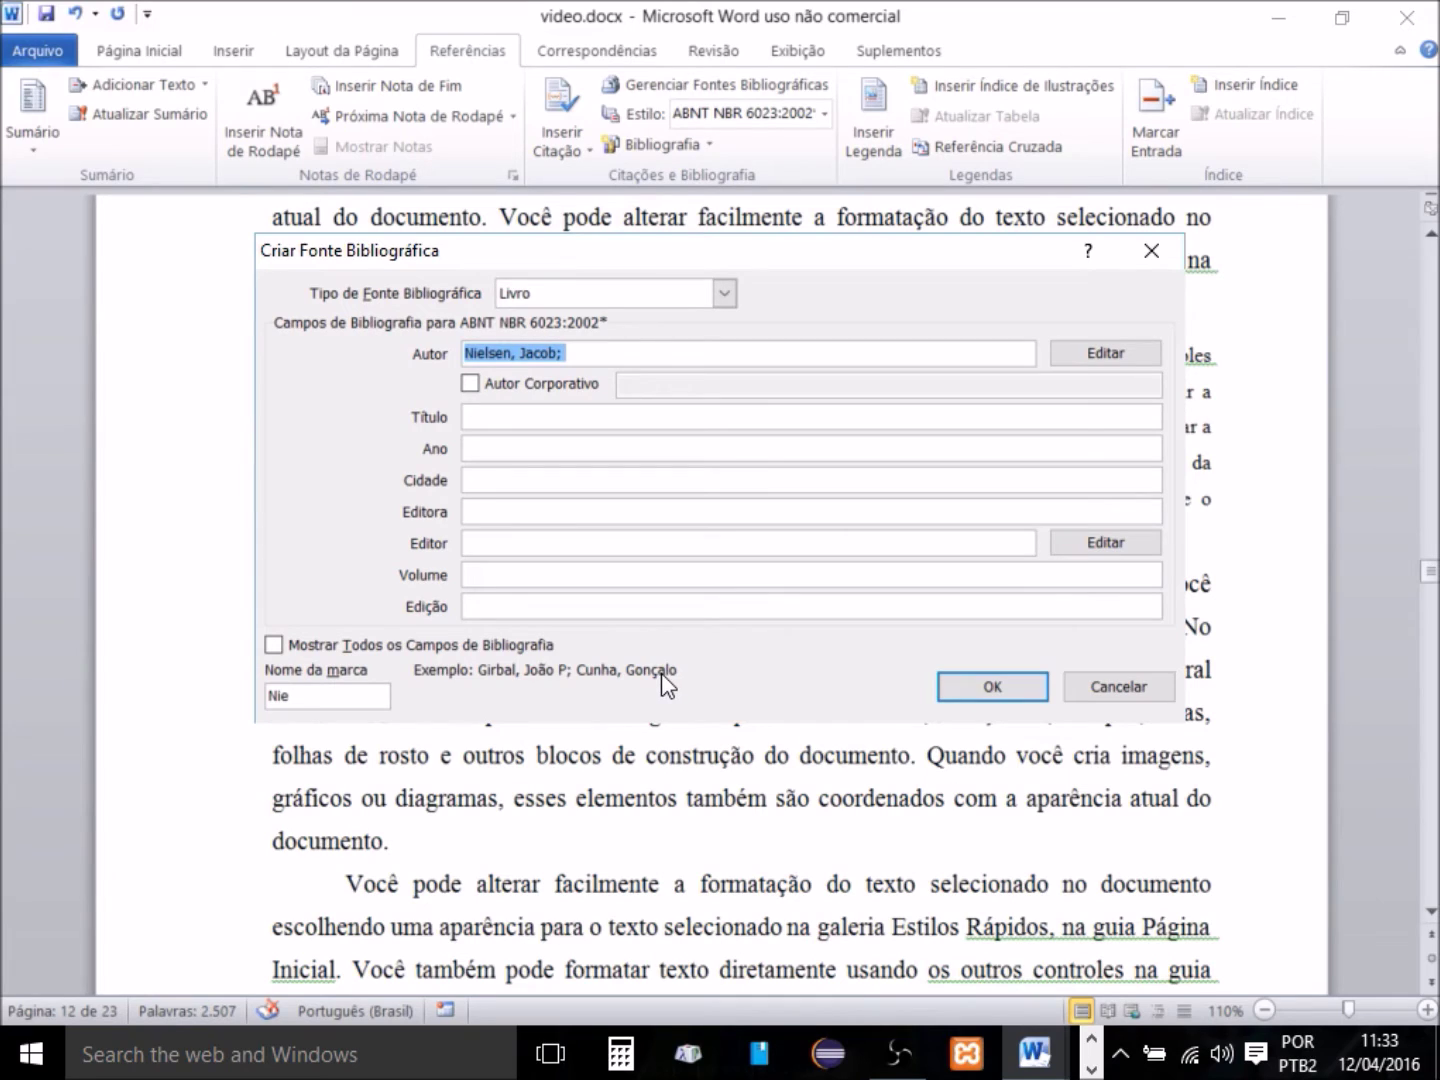
left_click(592, 351)
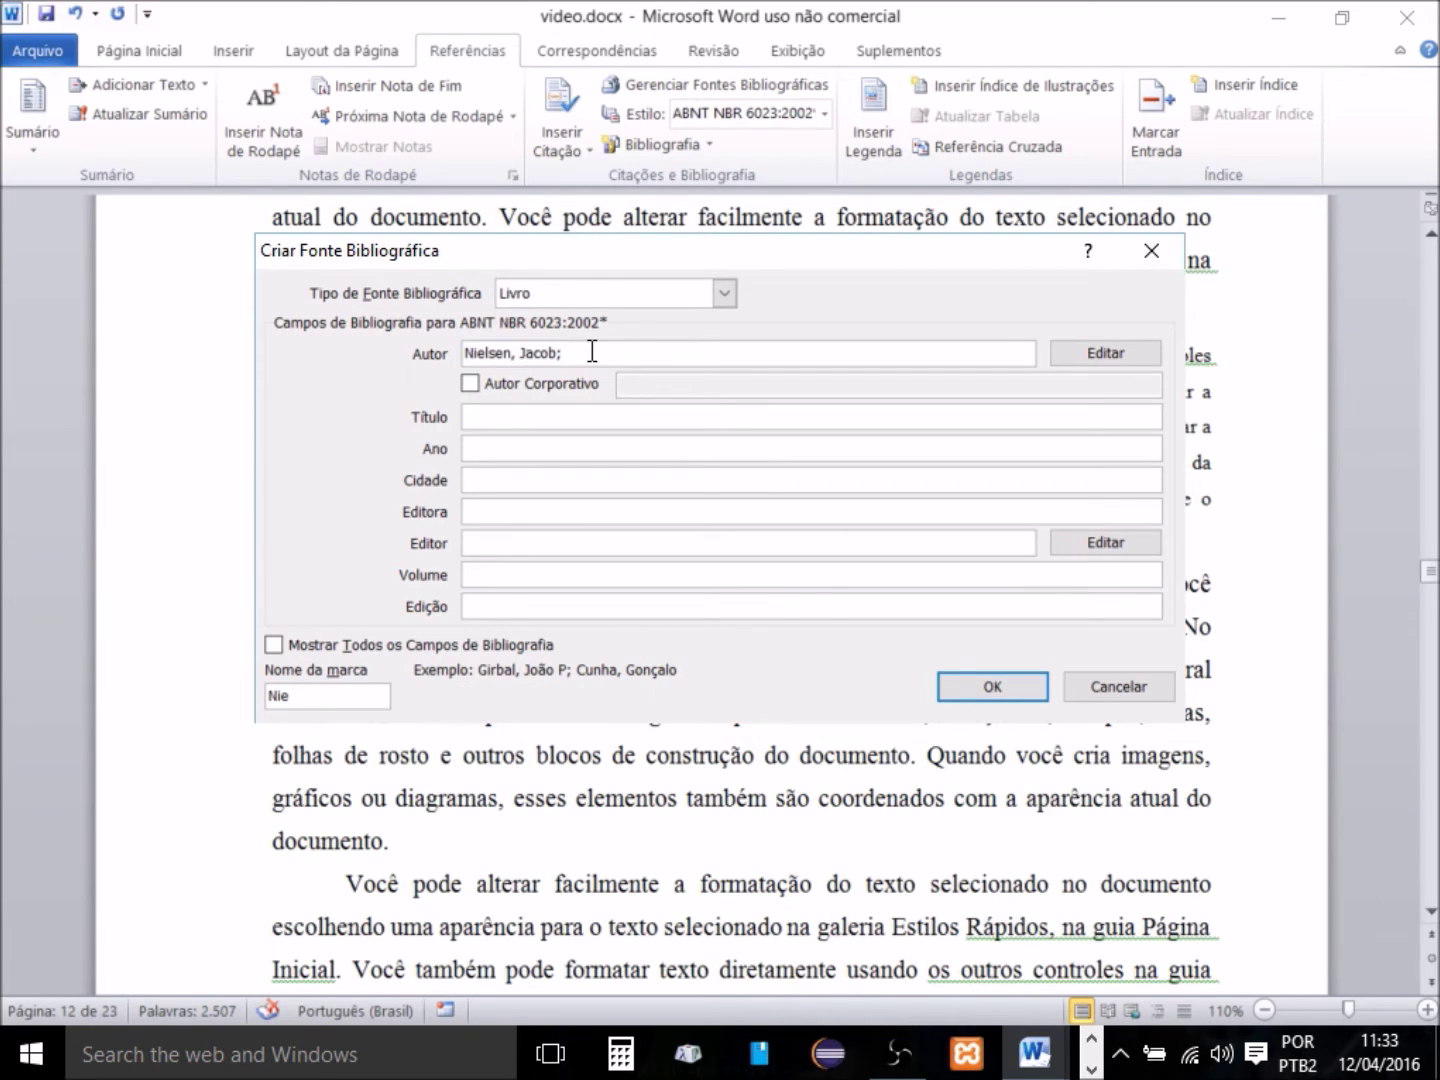
type("Loranger, Hoa")
Set the book source's title to "Usabilidade na web: projetnado websites com qualidade".
left_click(518, 419)
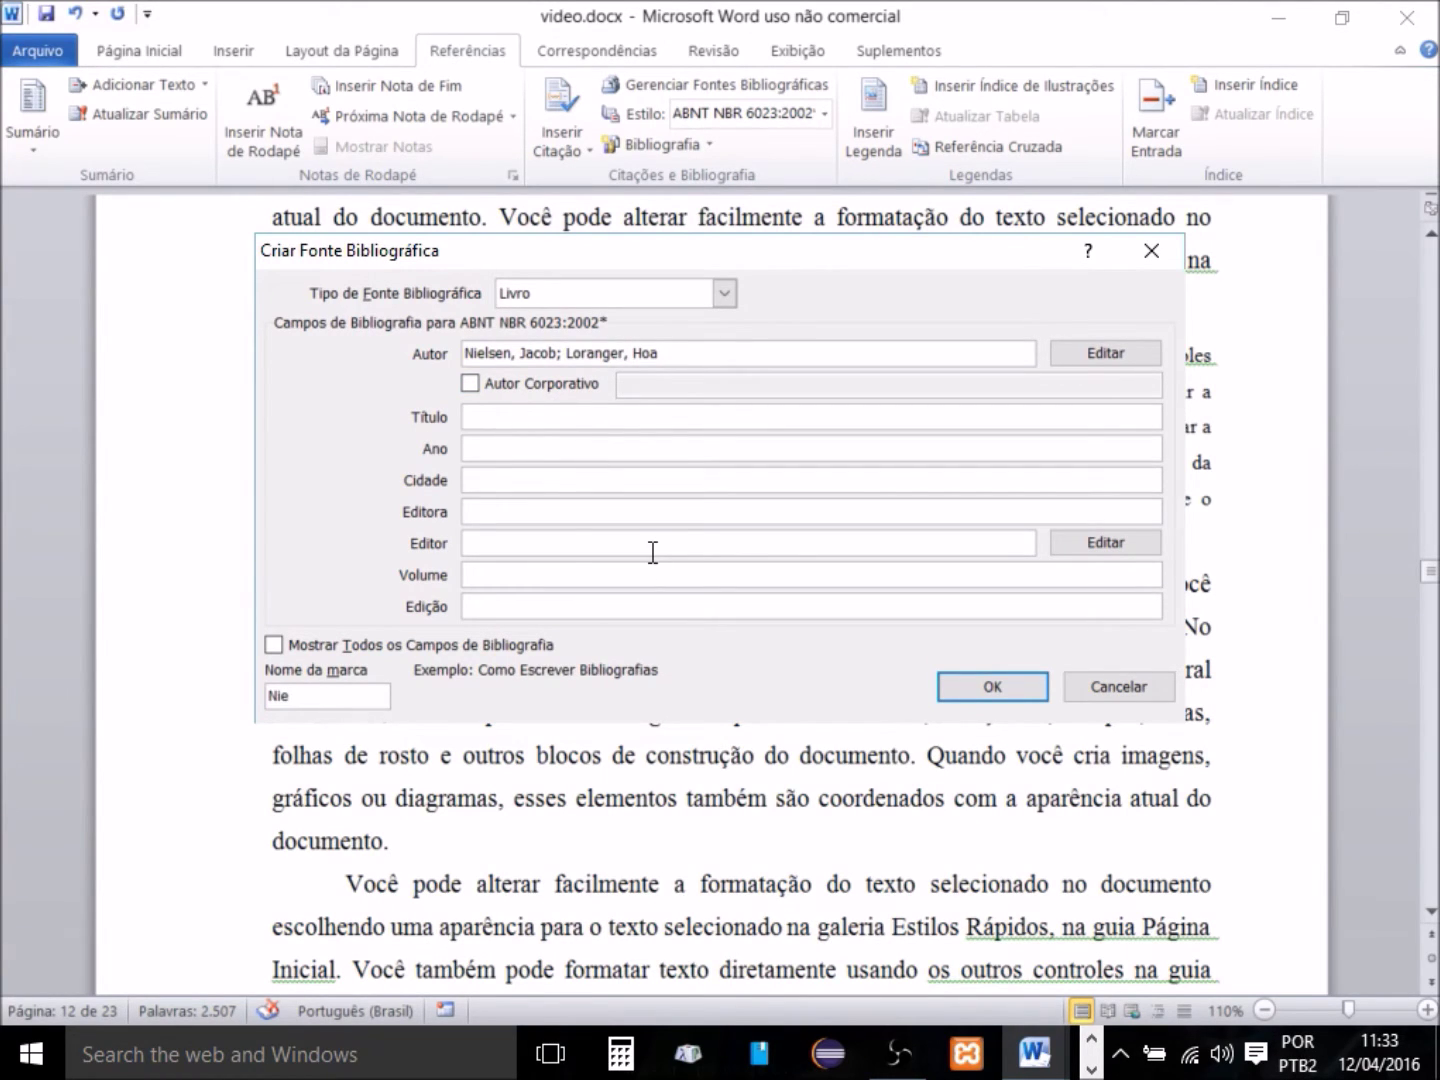
type("Usabilidade na Web")
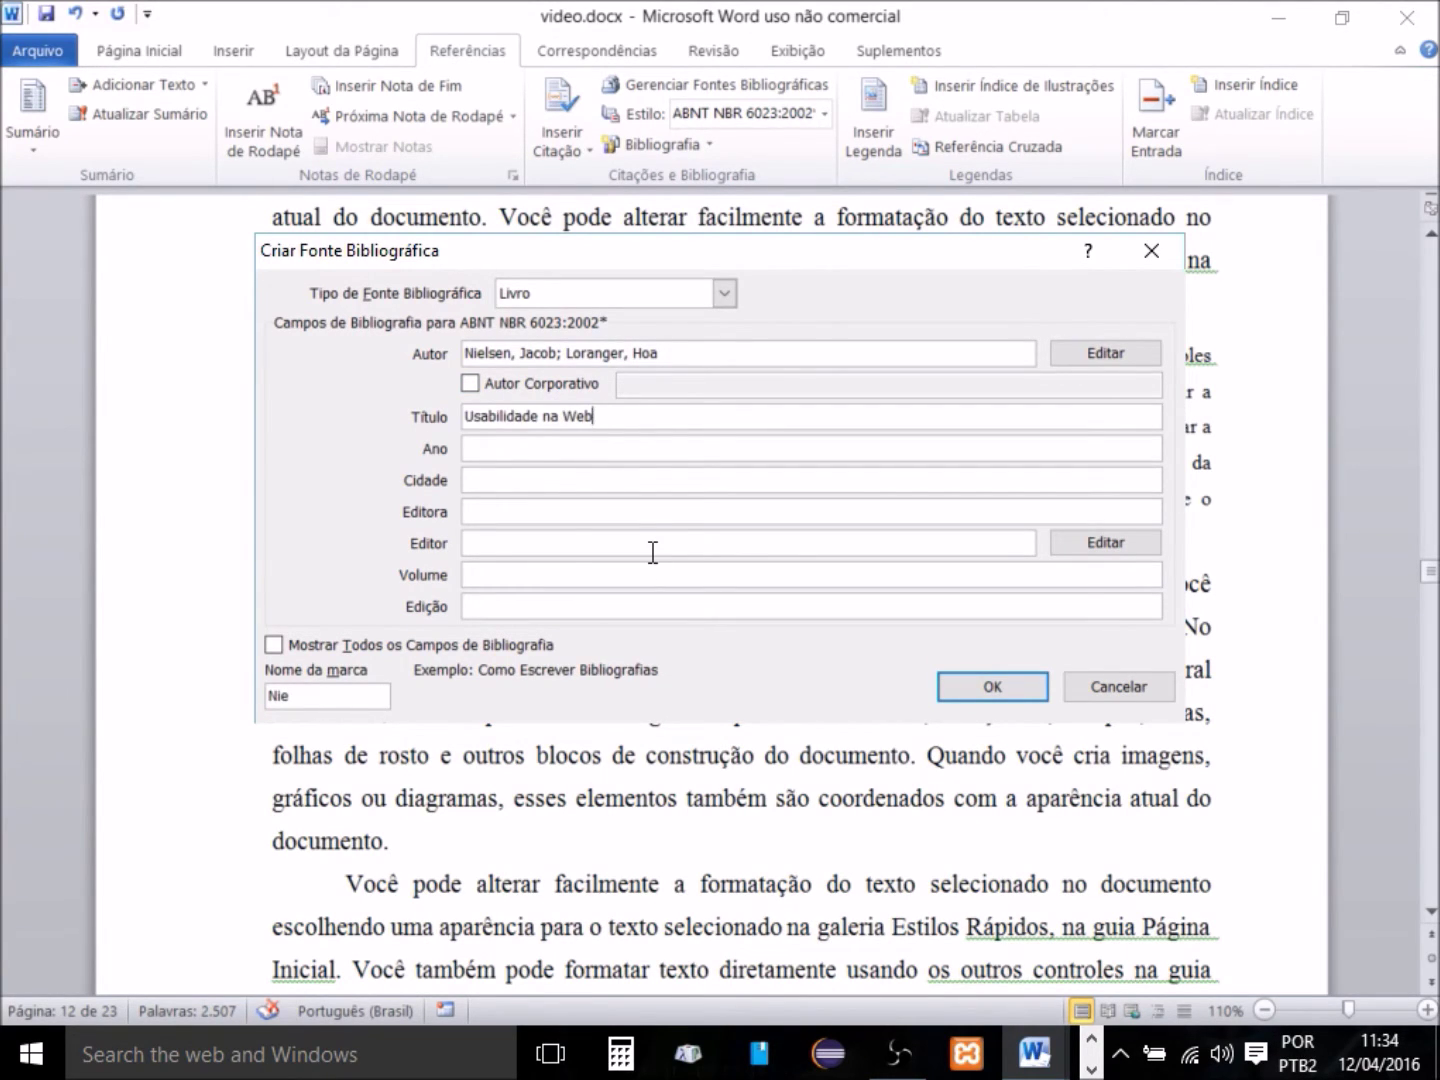
type(":")
key("ctrl+a")
type("Usabilidade na web: projetnado websites com qualidade")
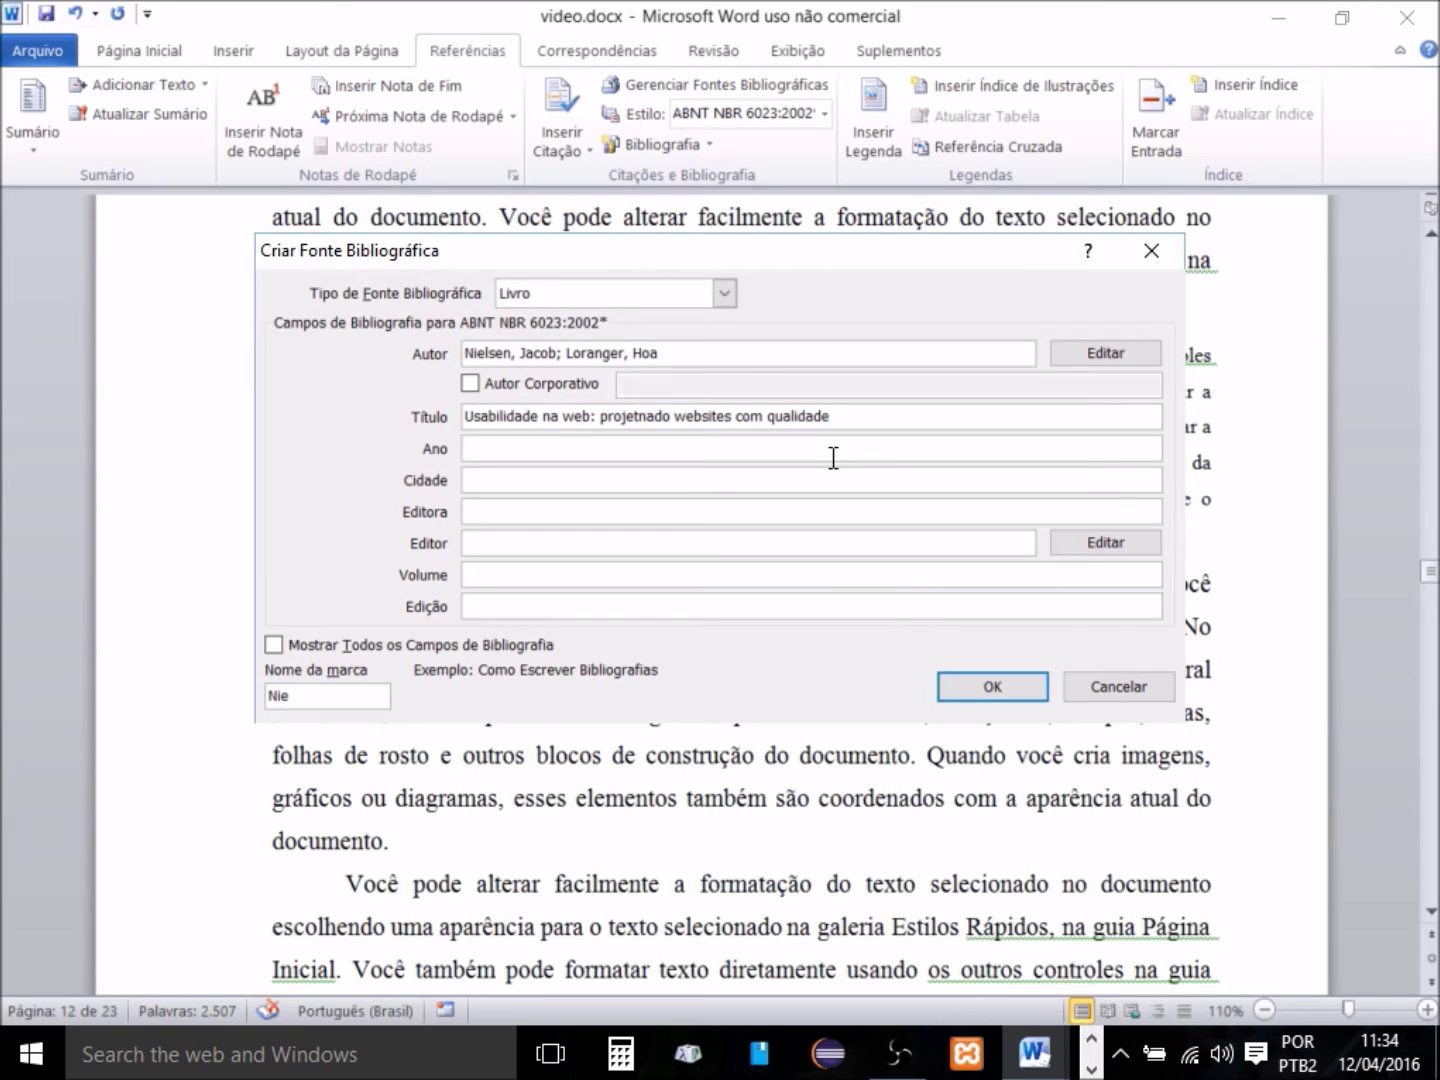
Complete the source with year 2007, city Rio de Janeiro and publisher Elsevier, and insert its citation after the indented quotation.
left_click(521, 449)
type("2007")
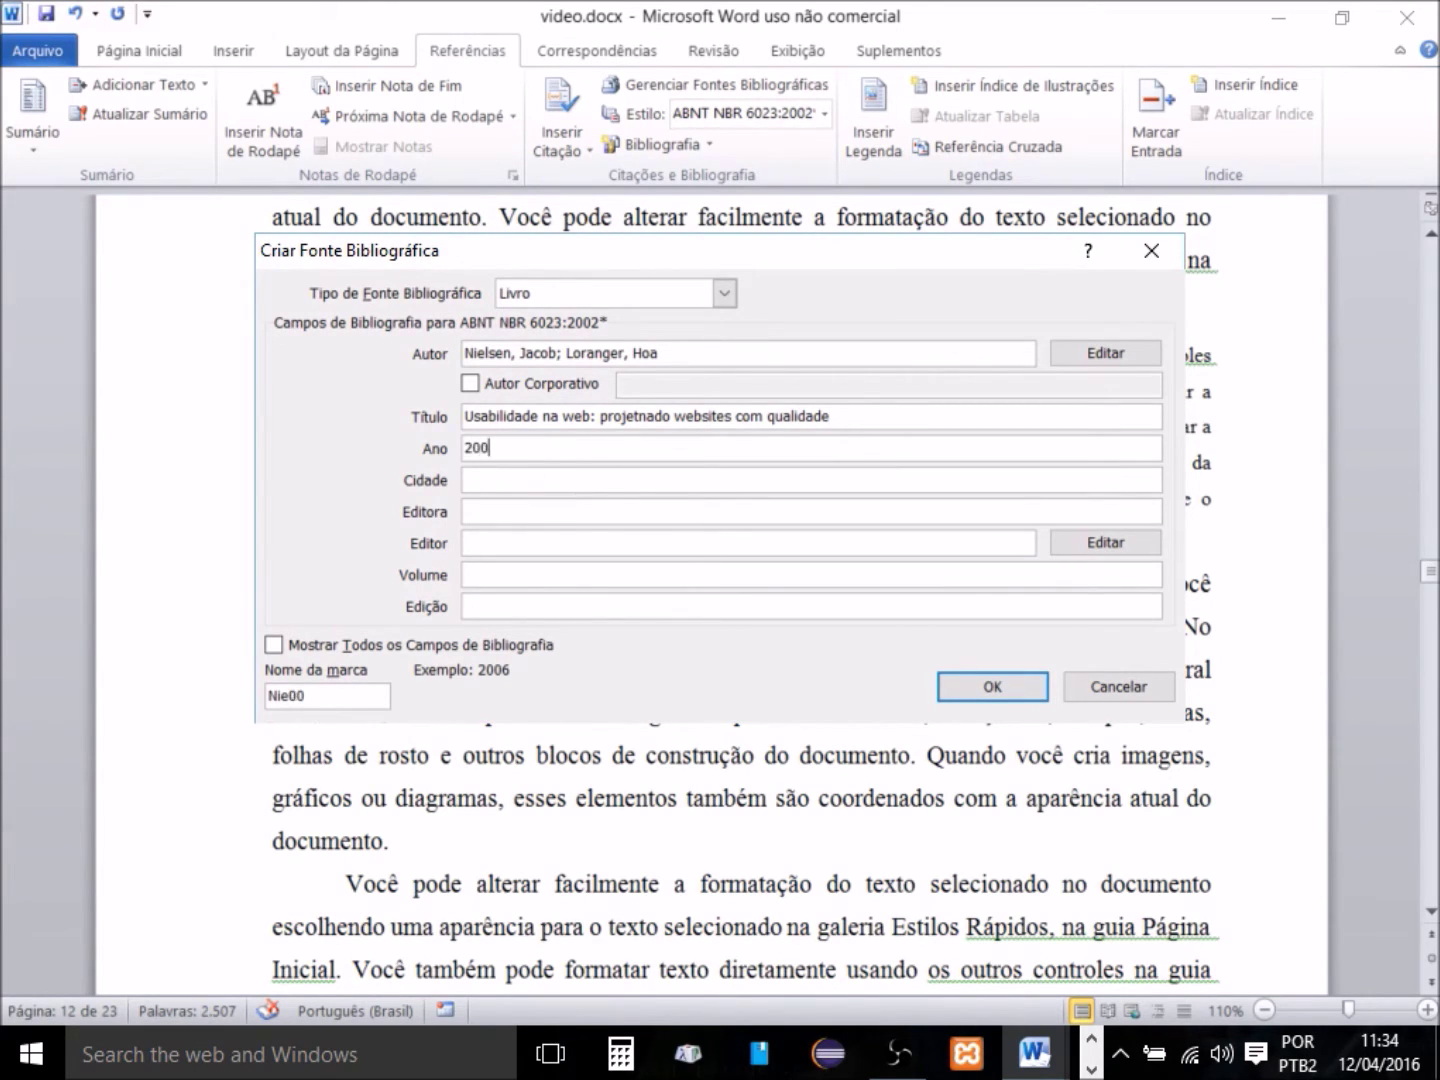
left_click(512, 483)
type("Rio de Janei")
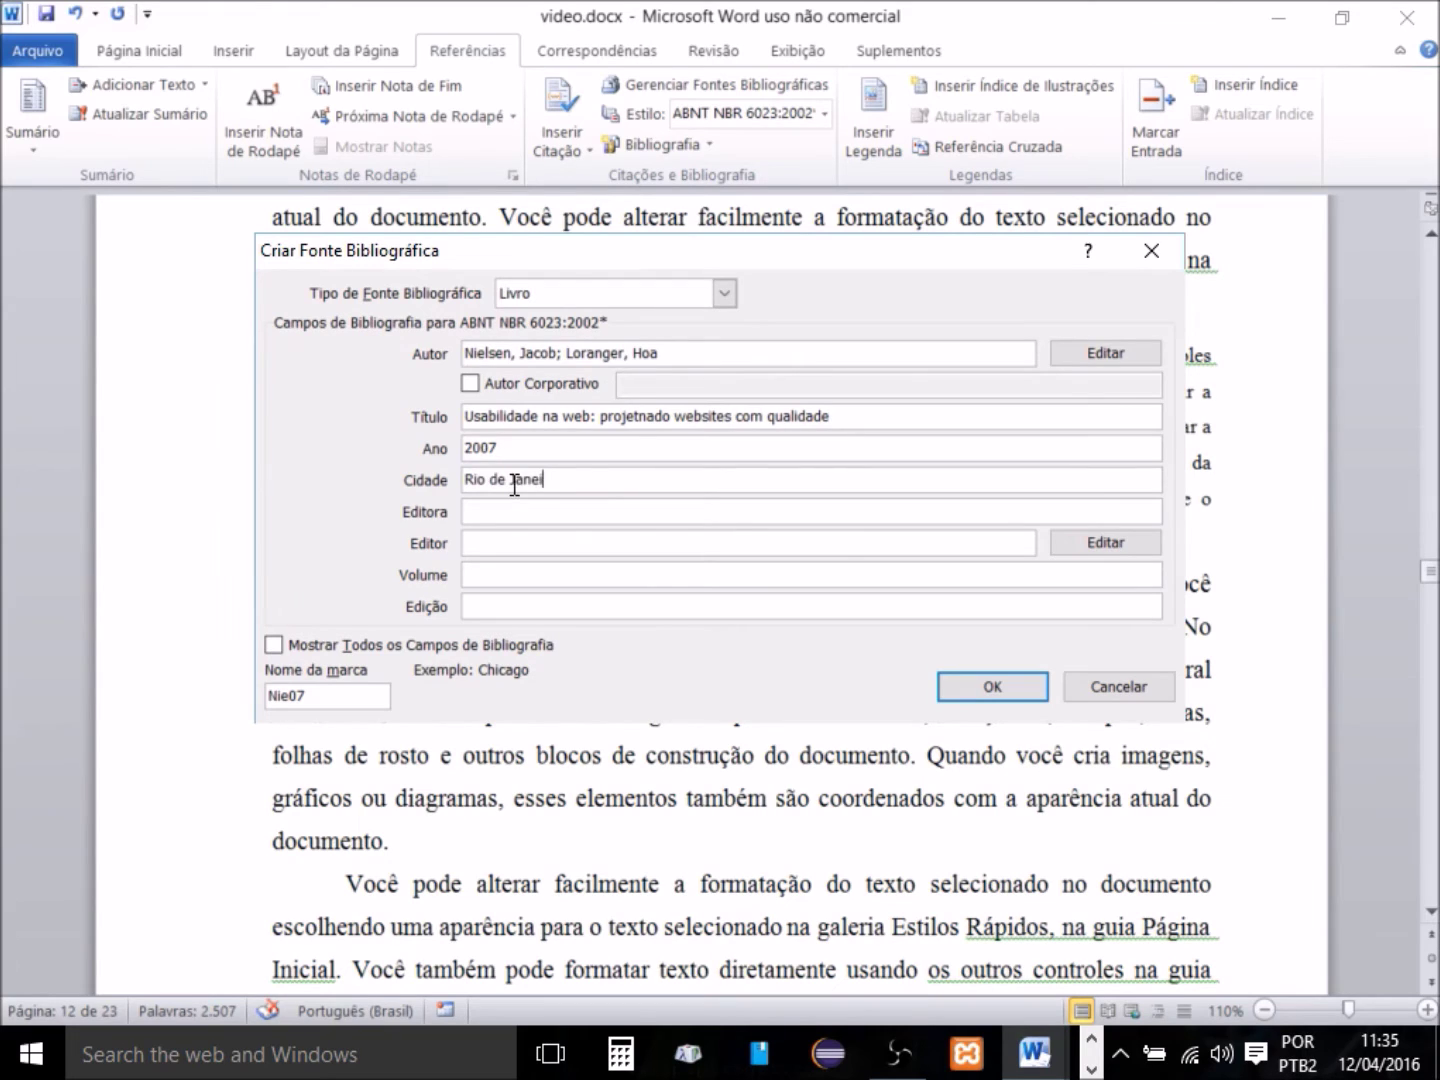
type("ro")
left_click(500, 509)
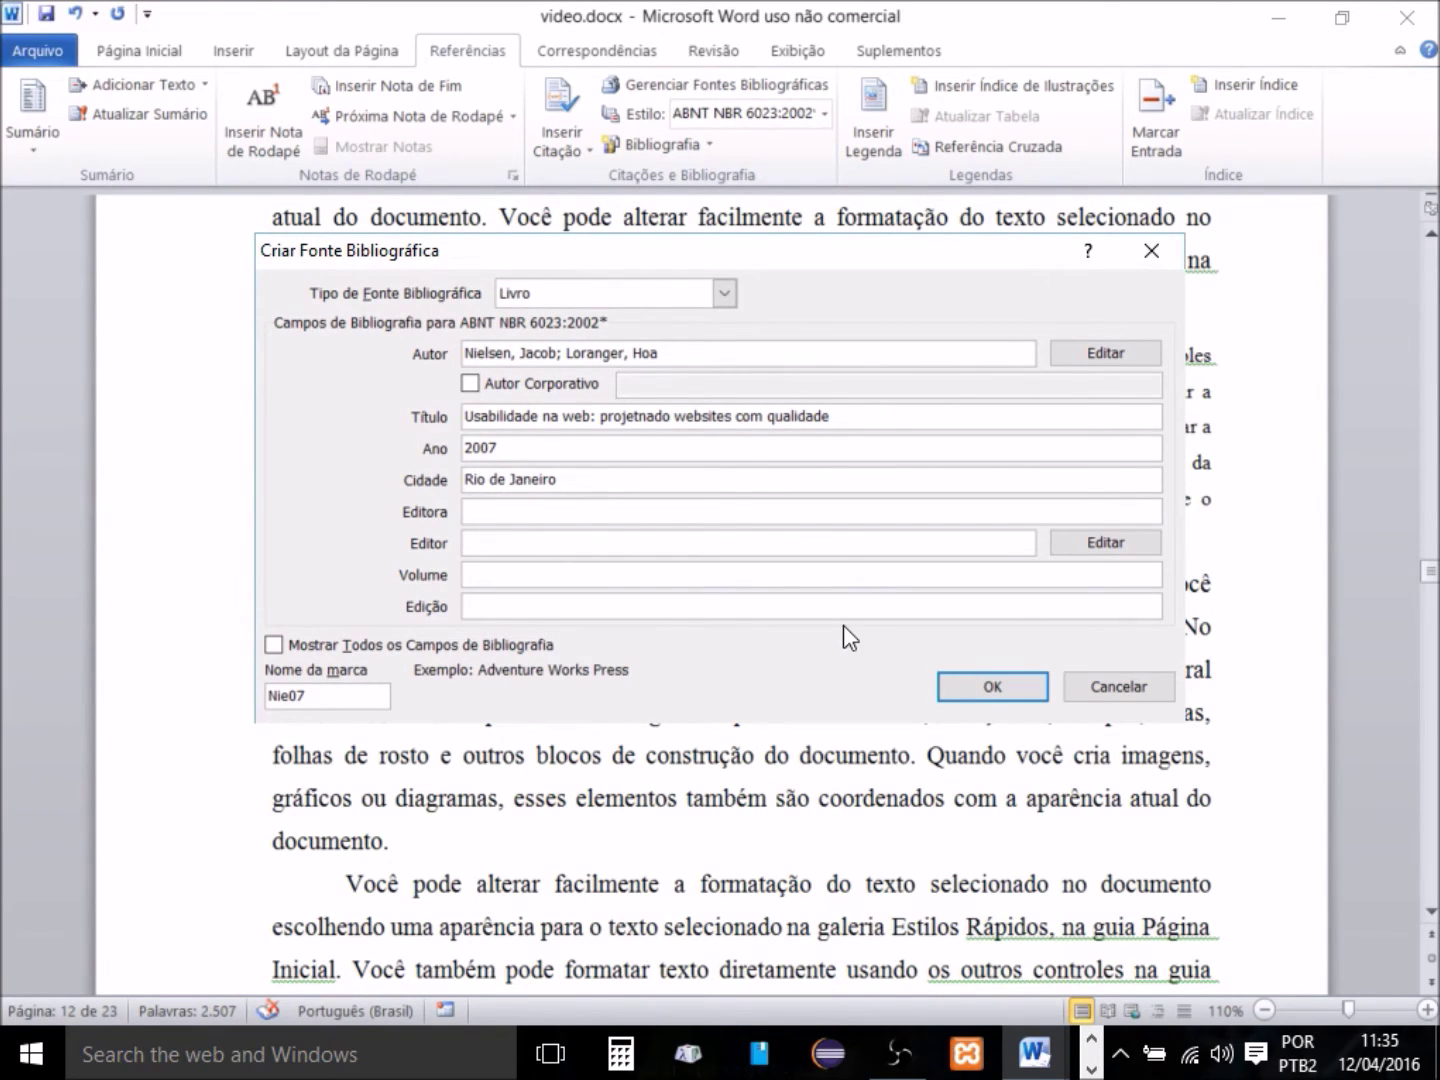
type("Elsevier")
left_click(490, 570)
left_click(490, 604)
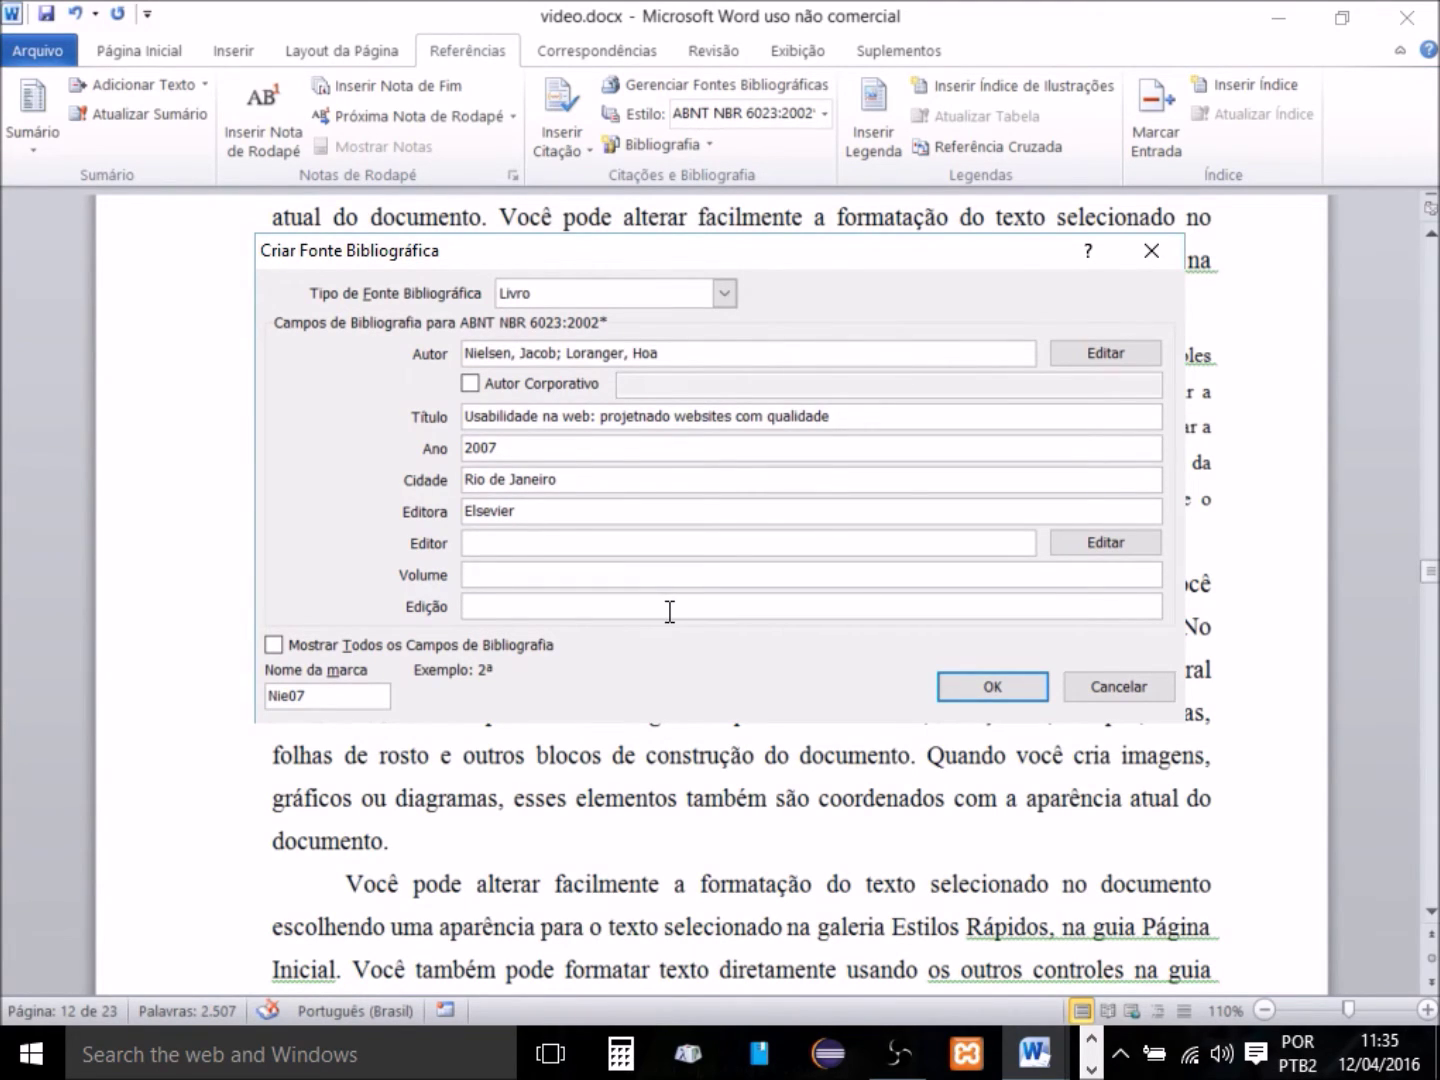
left_click(988, 686)
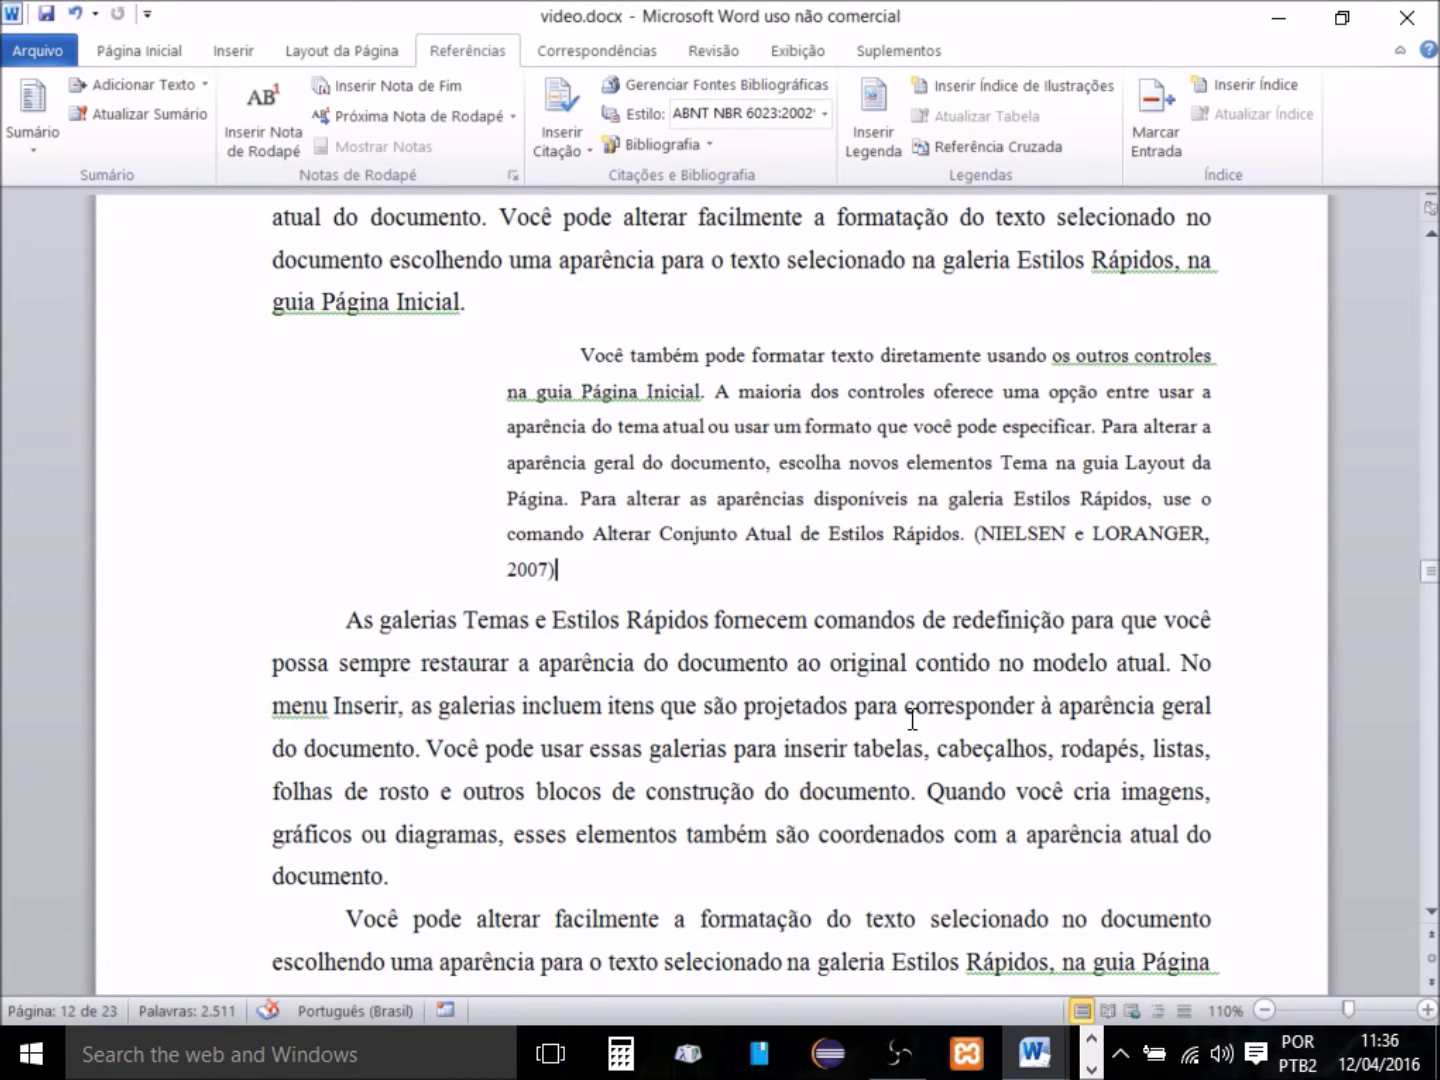
Insert the word "Segundo" at the start of the second paragraph under heading 1.2.1 Problema geral.
scroll(745, 706, "down", 2)
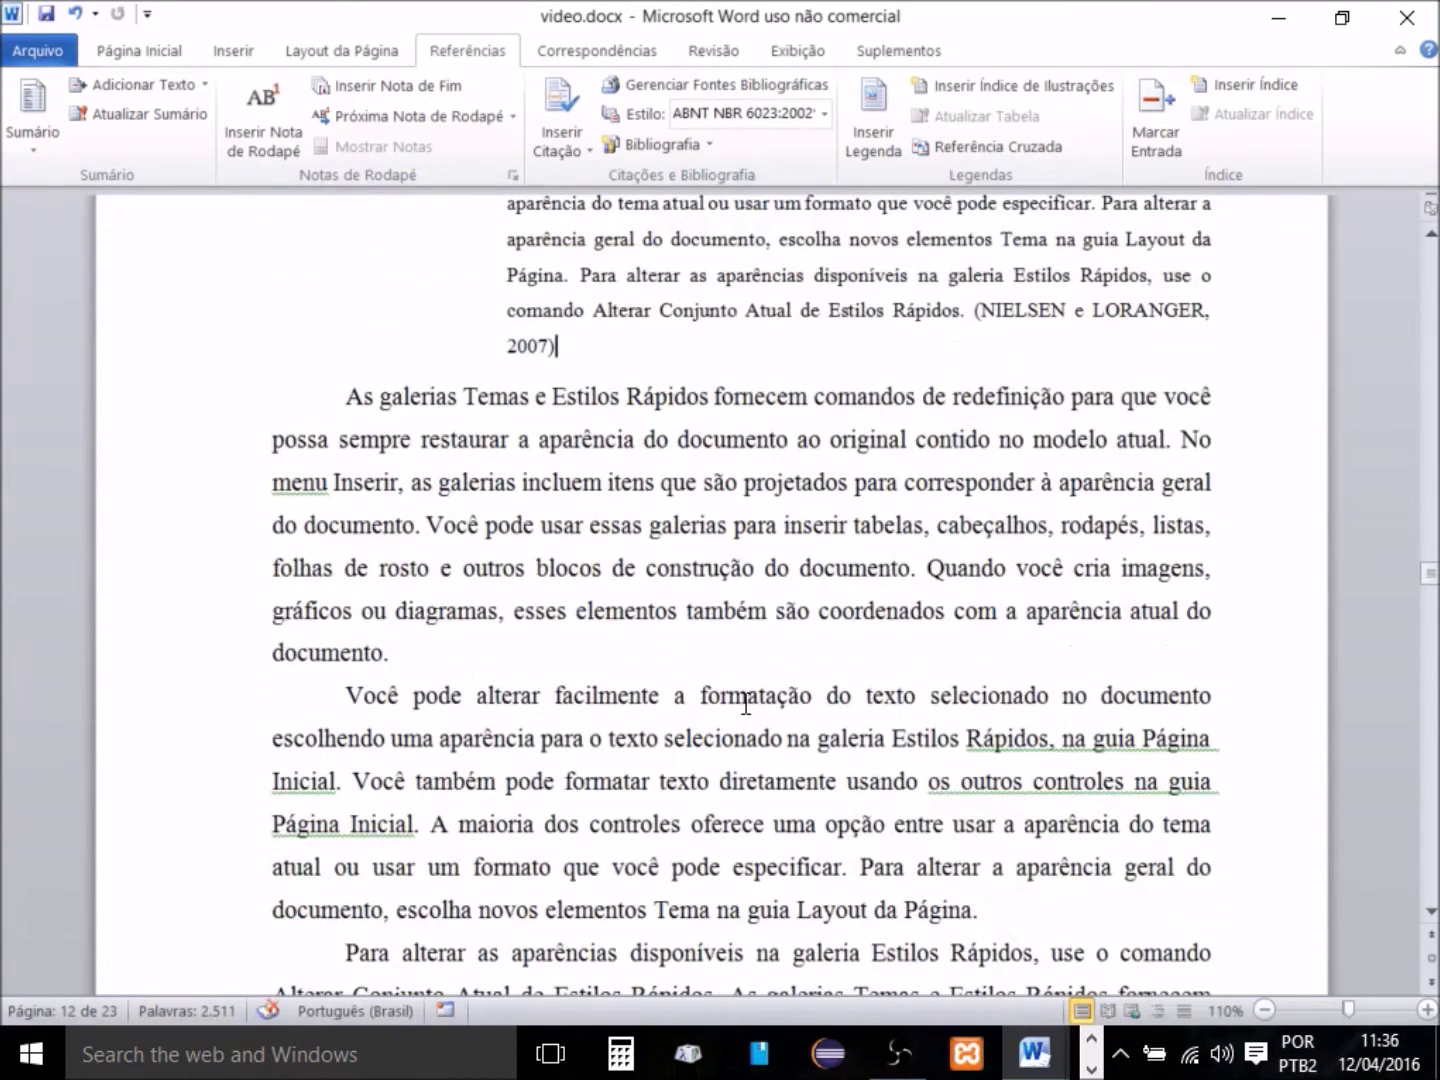
scroll(745, 703, "up", 1)
scroll(462, 848, "down", 10)
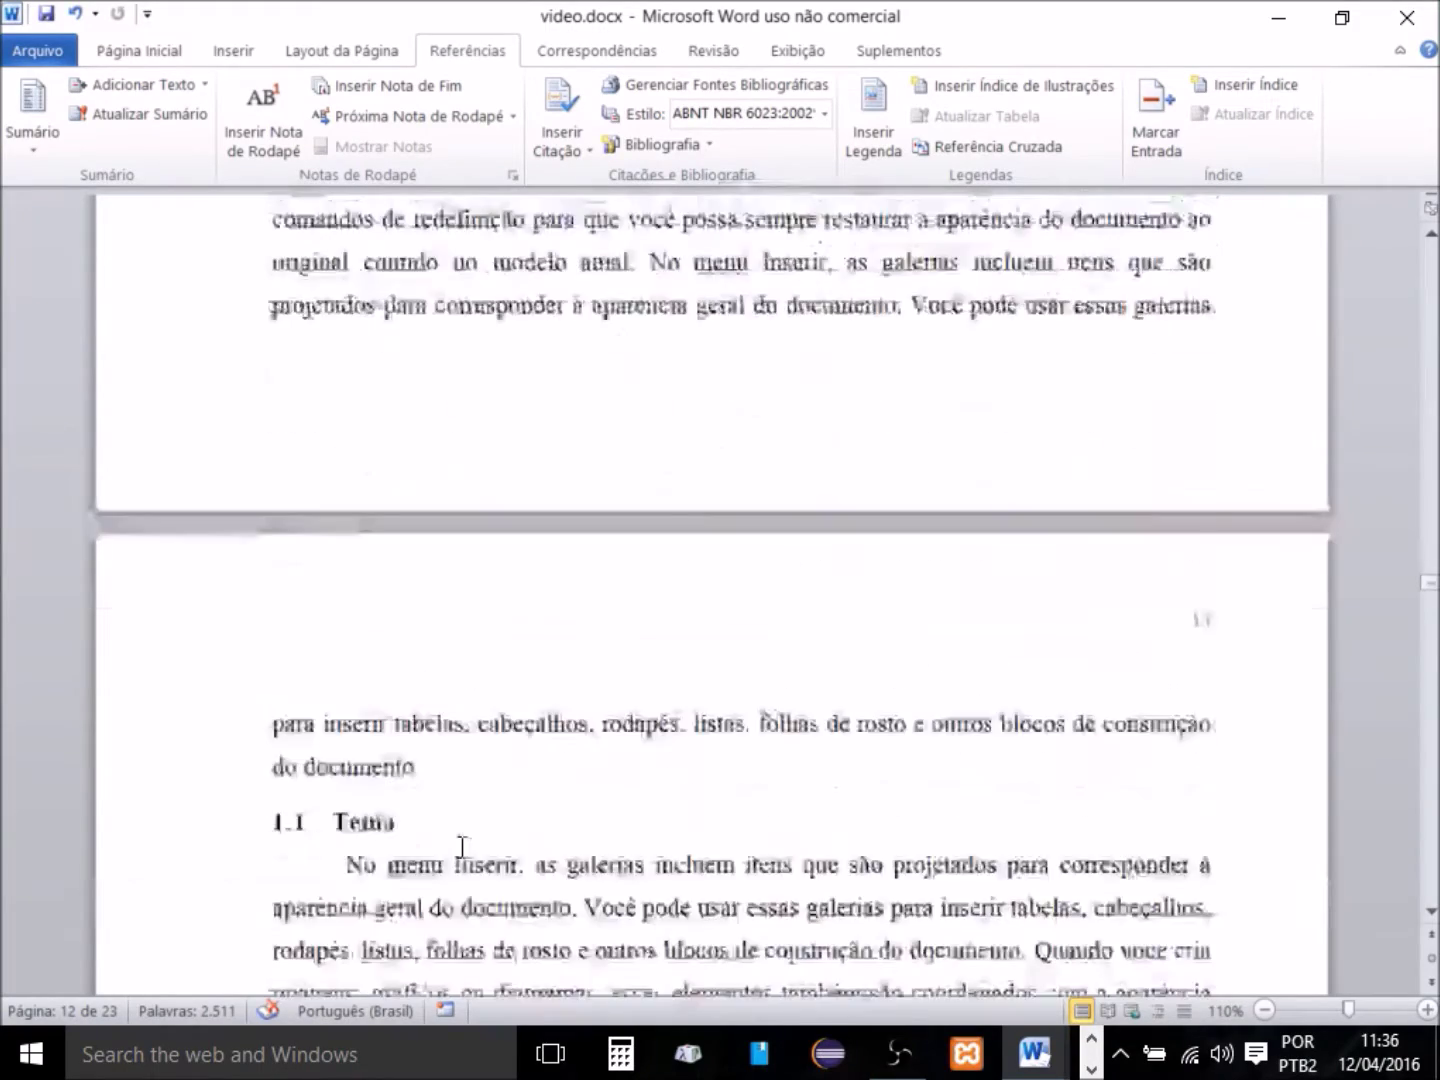
scroll(463, 849, "down", 3)
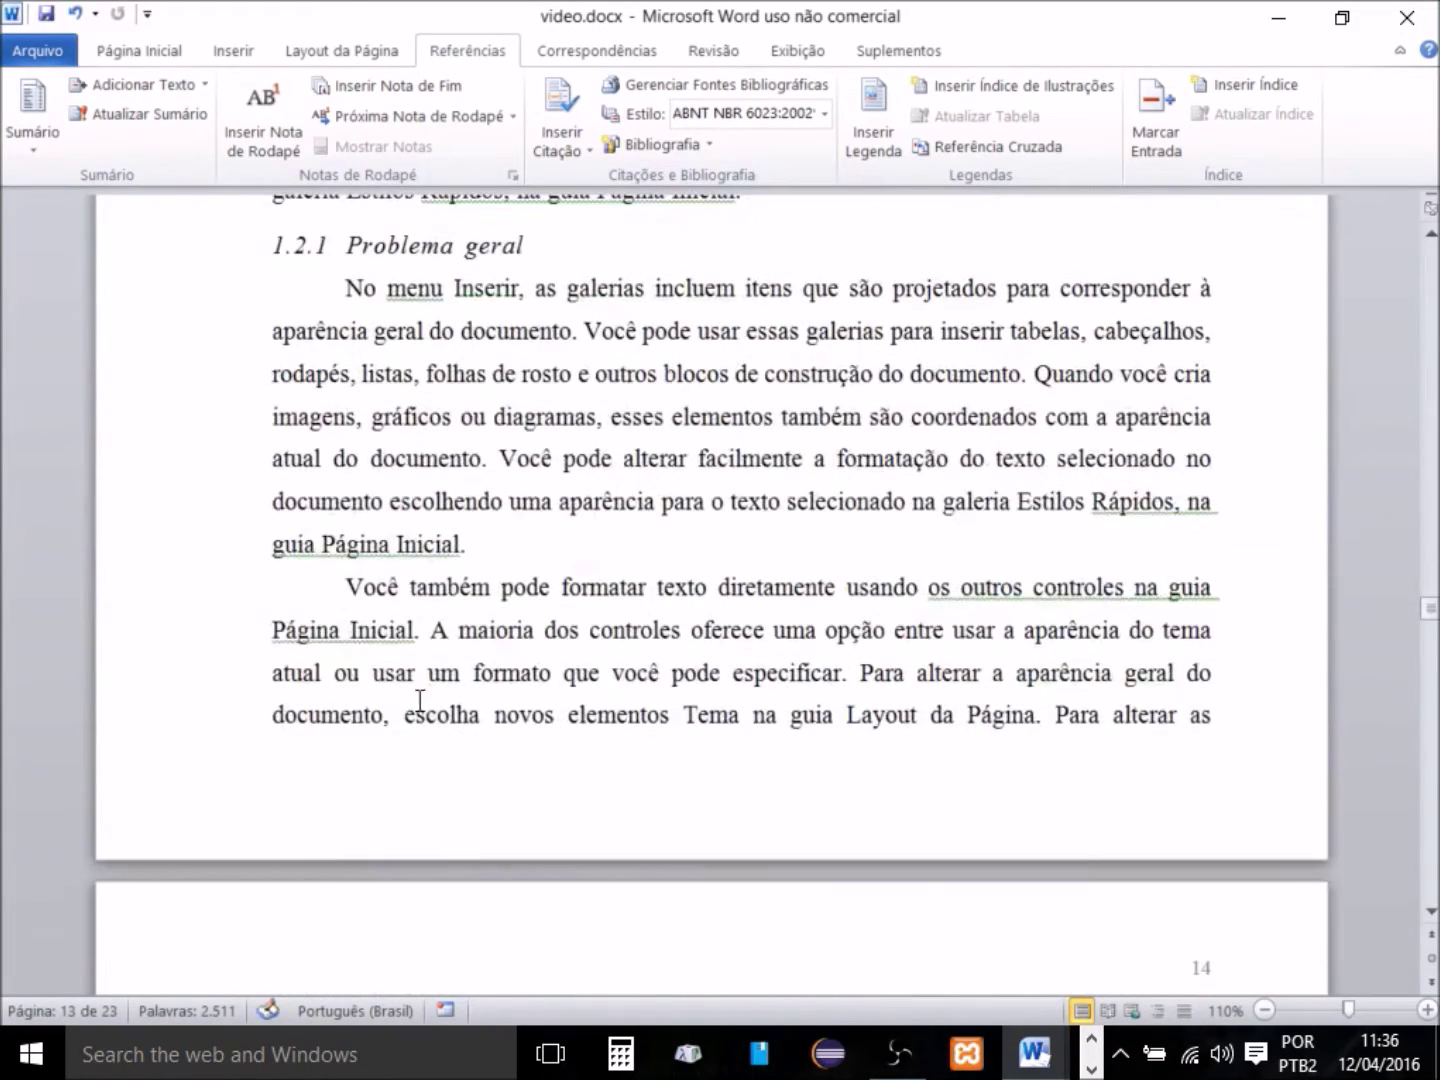
left_click(347, 588)
type("Segundo")
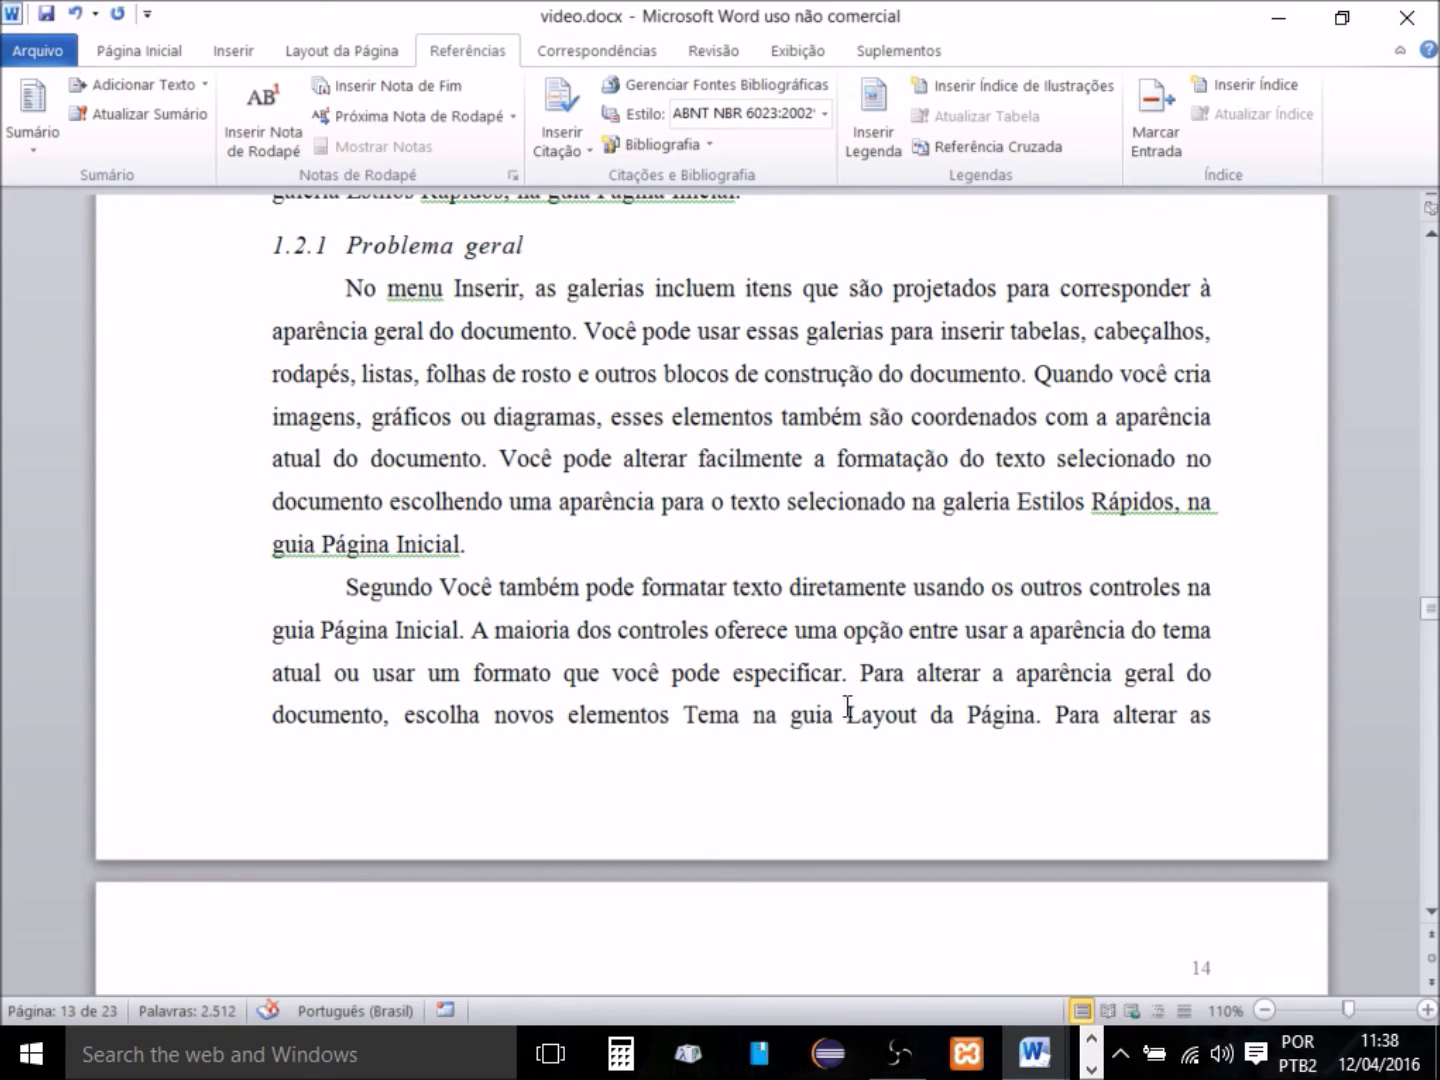
Start a citation with a new book source after "Segundo" and enter "Lupetti, Marcélia" as its author.
left_click(591, 151)
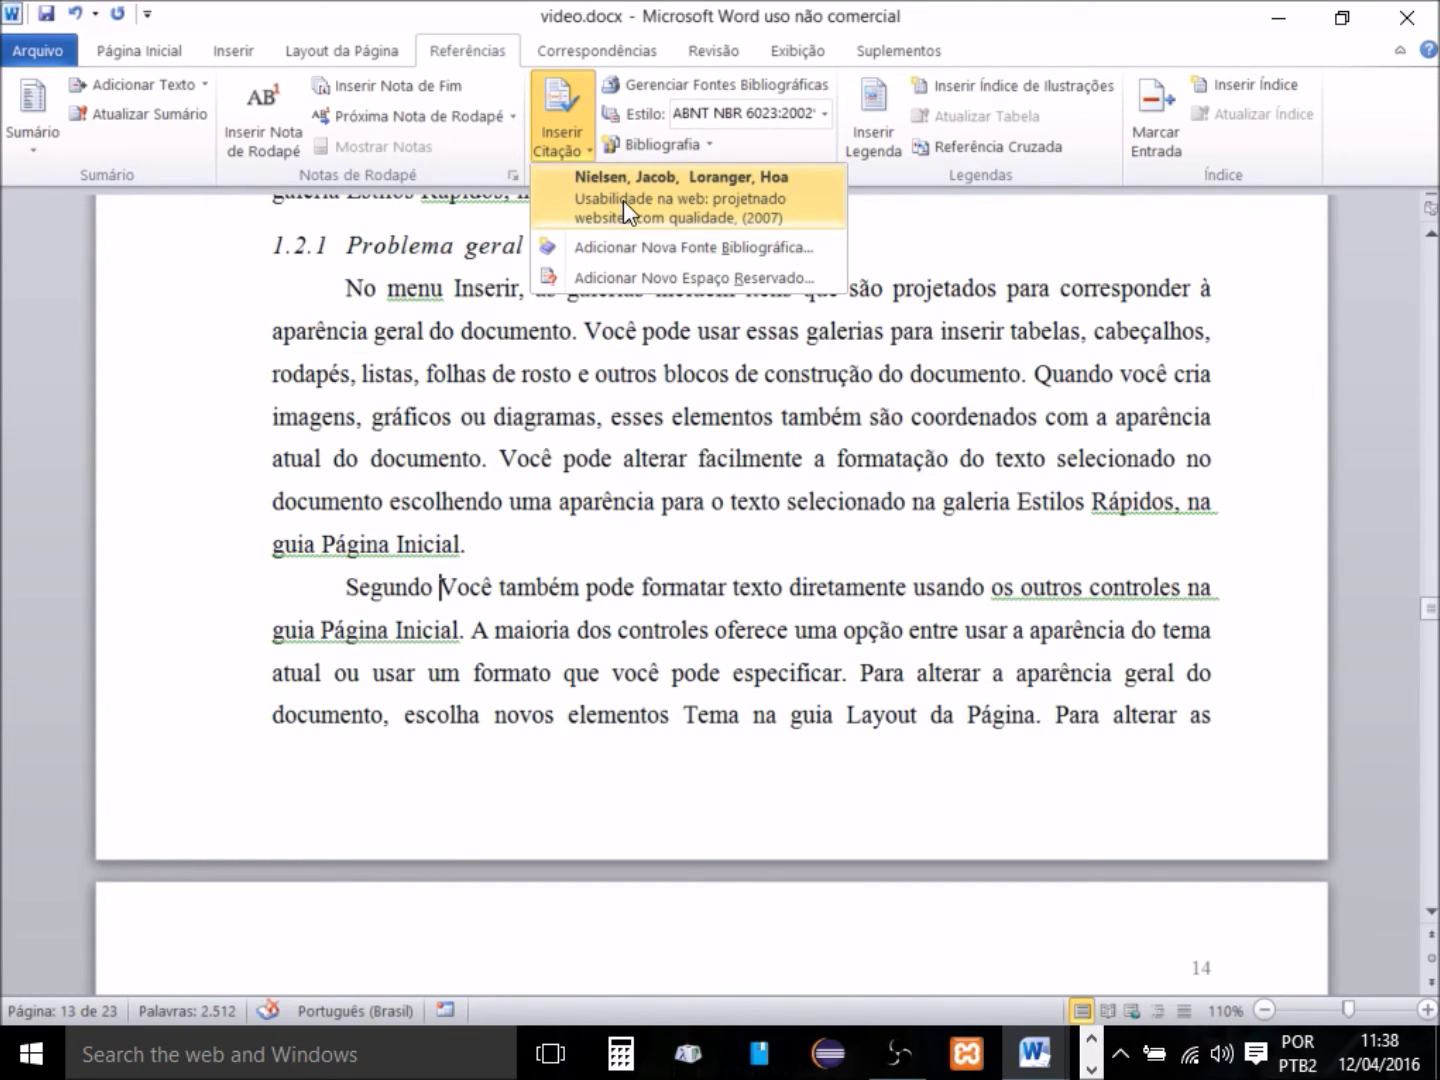
left_click(625, 250)
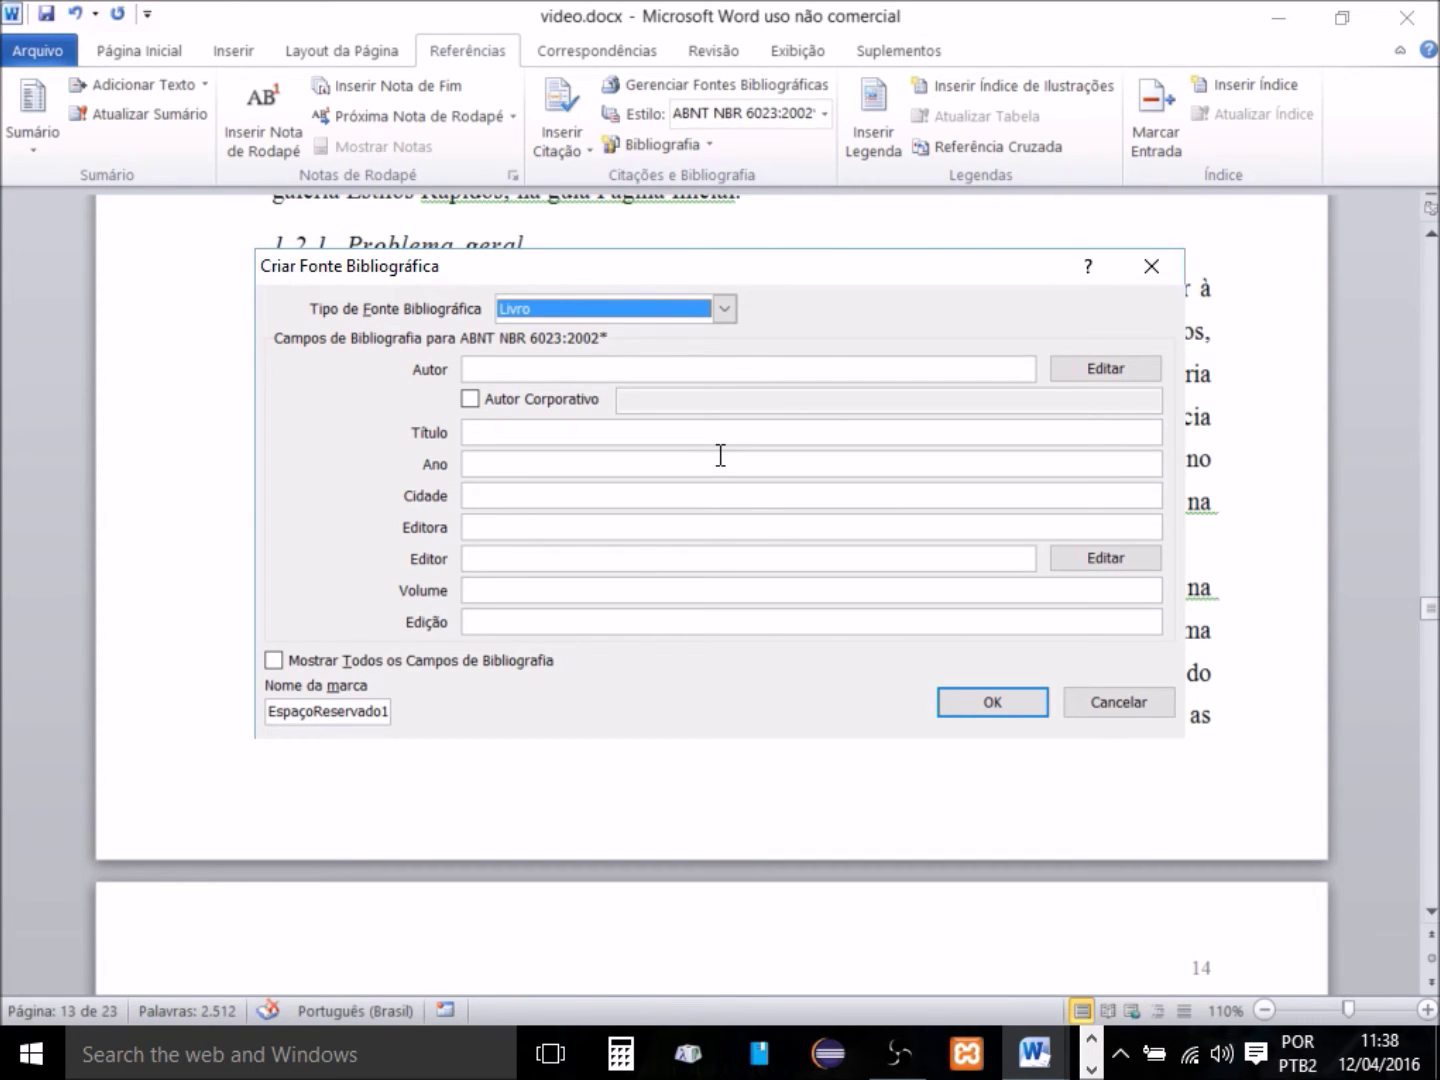
left_click(589, 369)
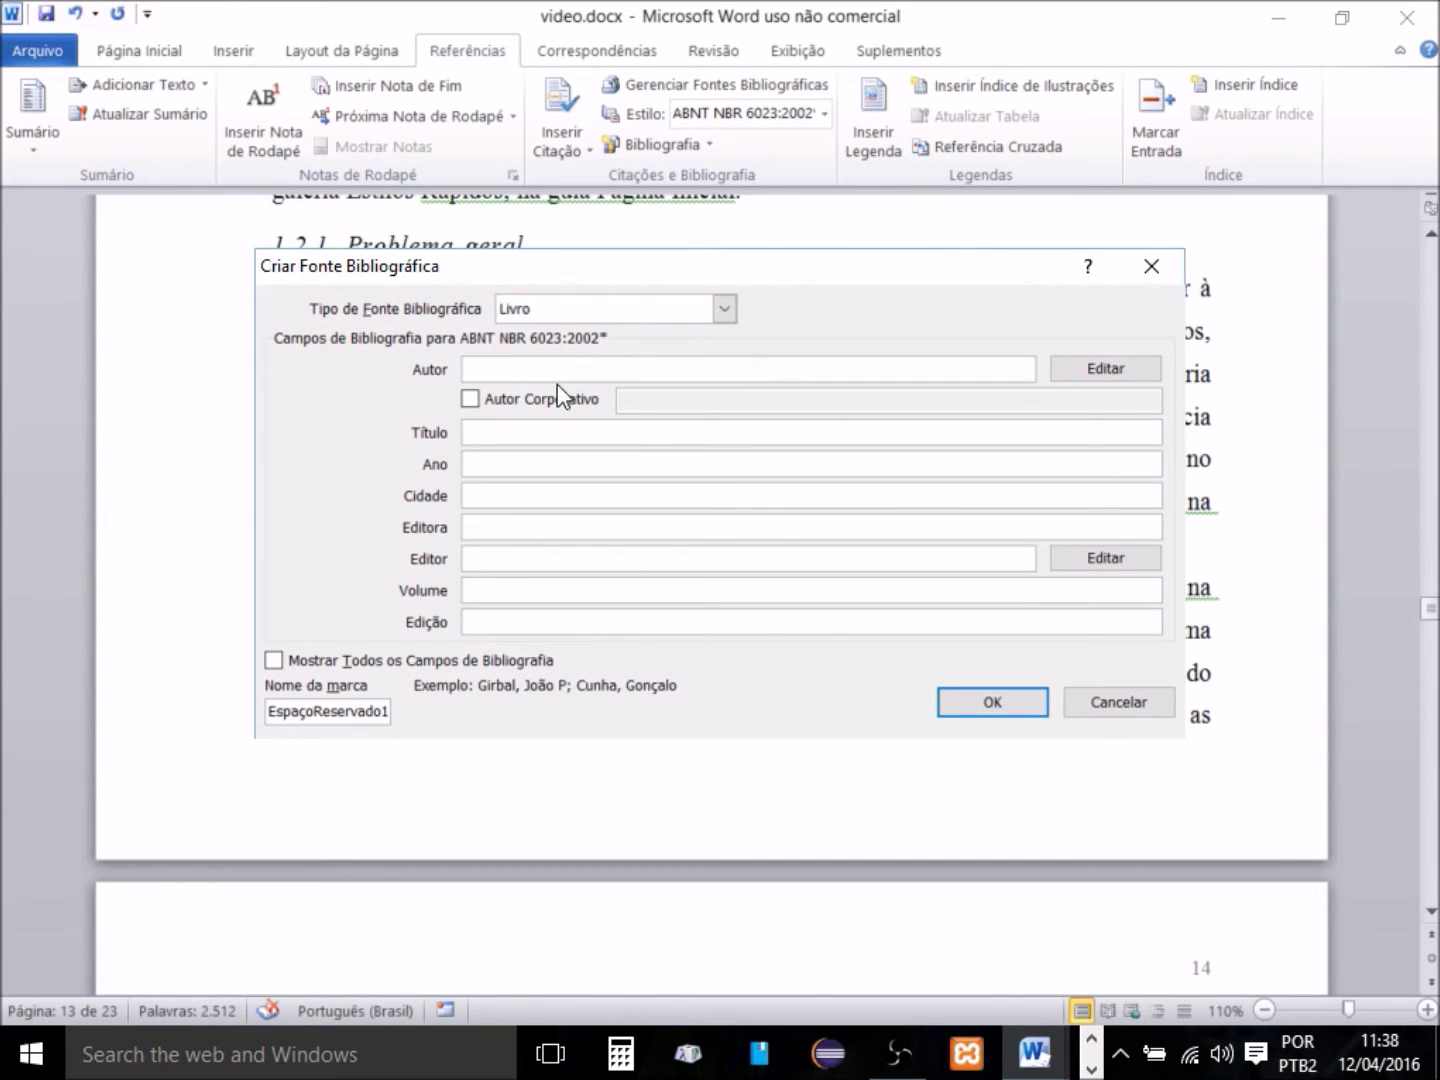
type("Lupetti")
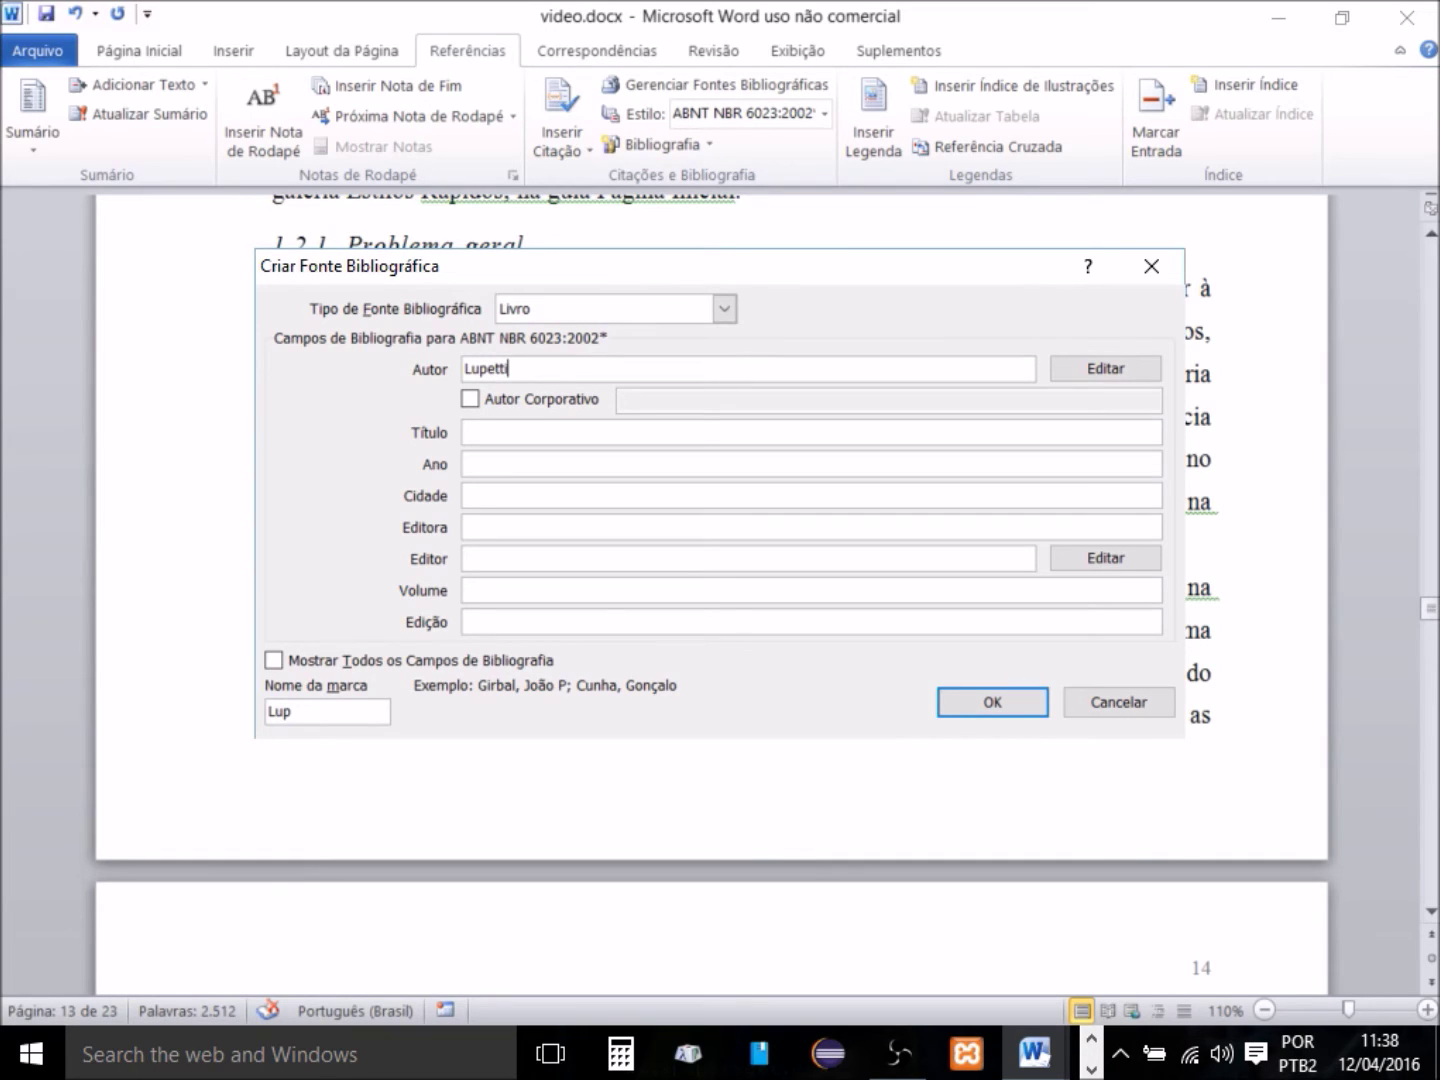
type(", Marcélia")
Set the new source's title to "Gestão estratégica da cominicação mercadológia: planejamento".
key("Tab")
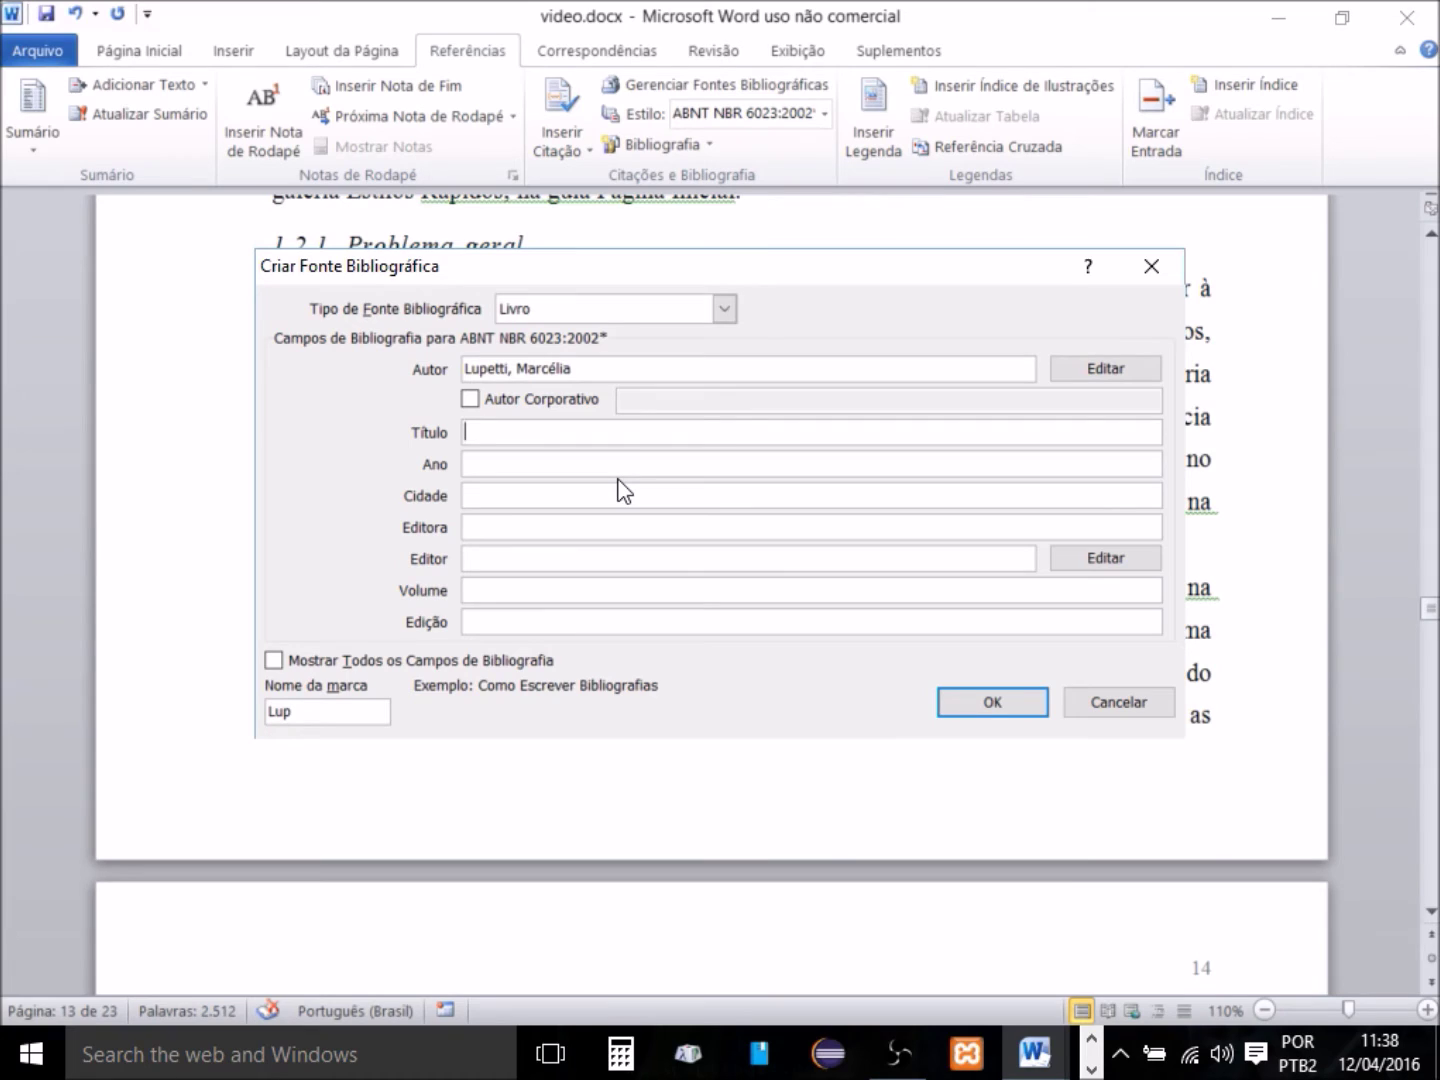
type("Gestão estratégica")
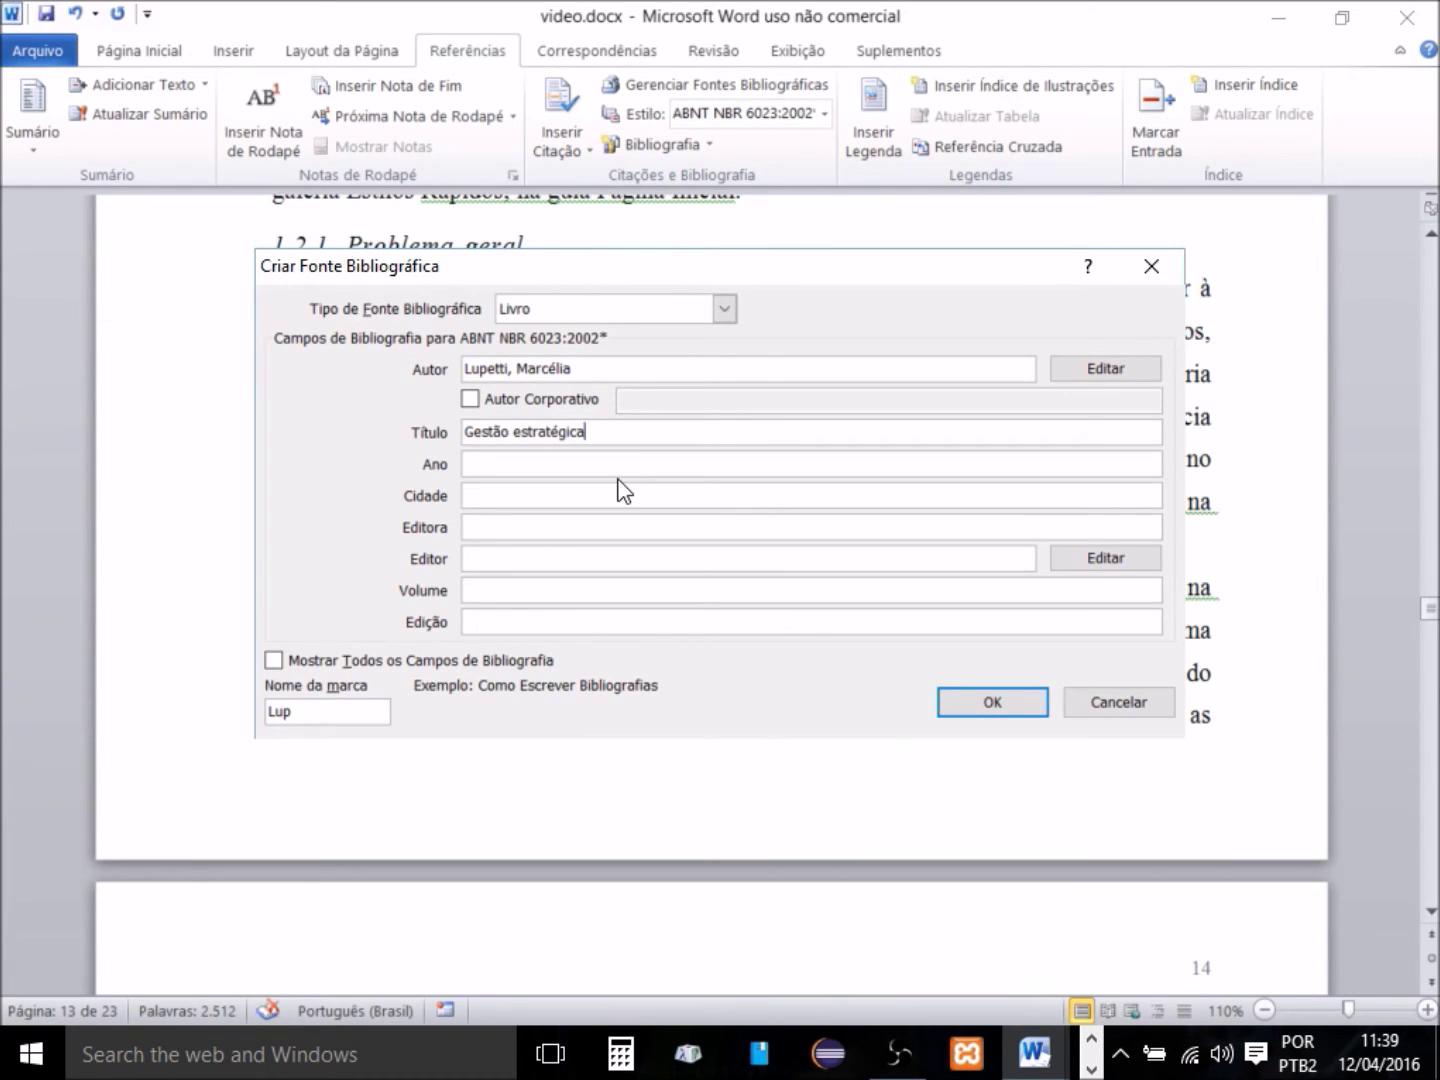
type("da cominicação mercadológia")
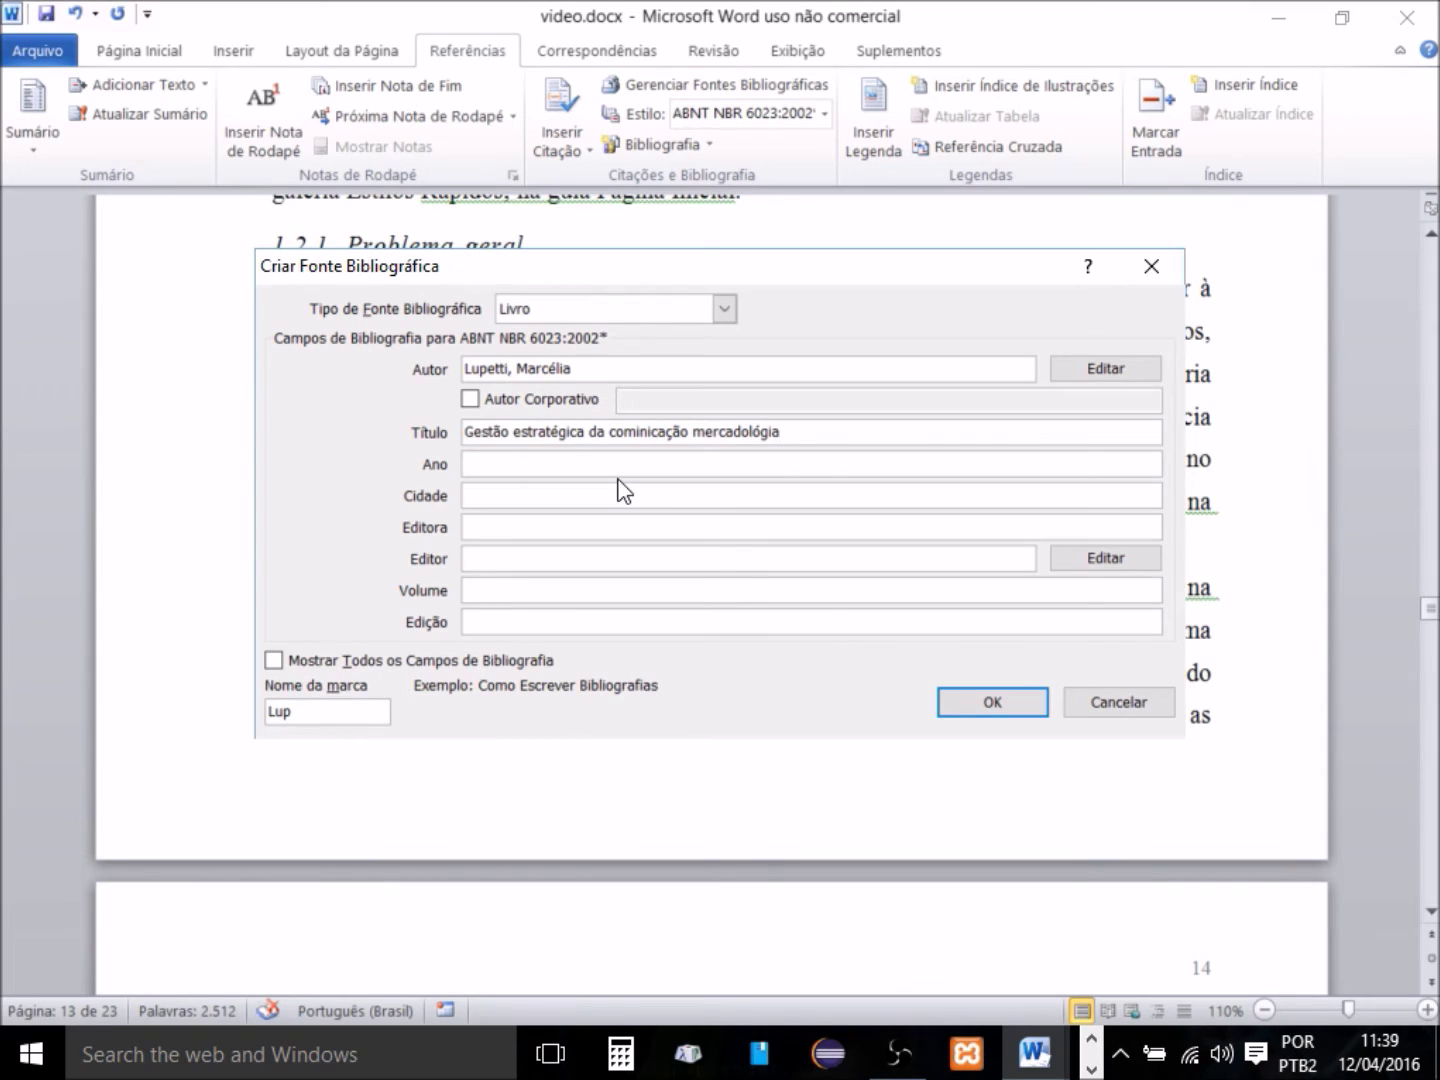
type(": planejamento")
Set the source's year to 2012, city to São Paulo and publisher to "Cengage Learneing".
key("Tab")
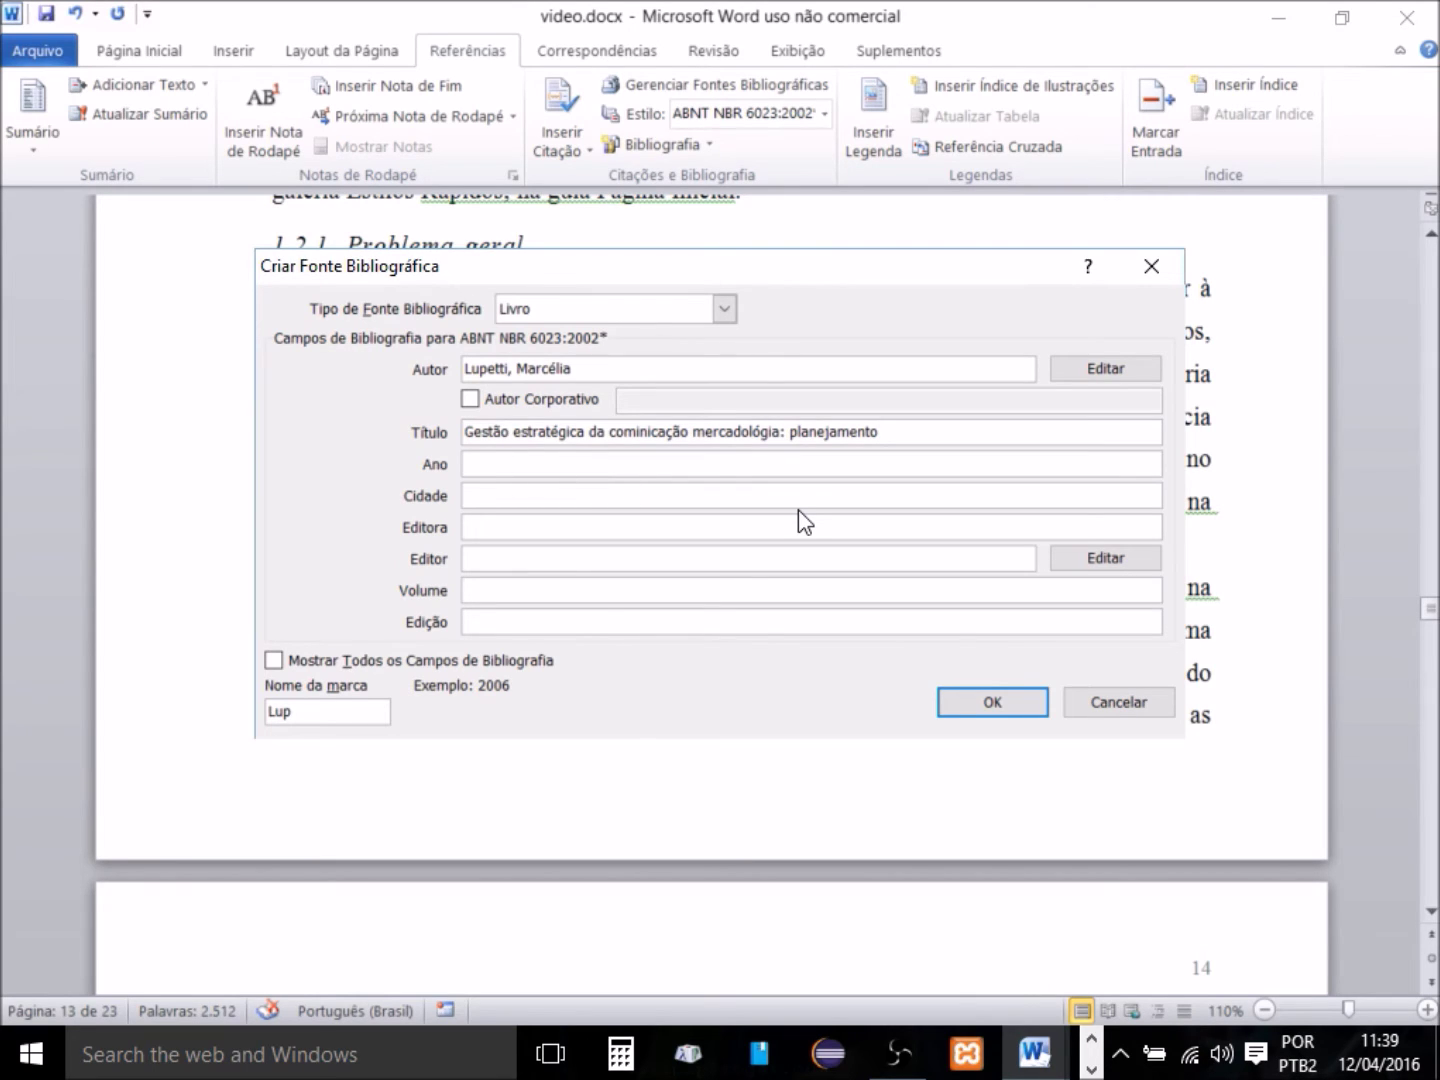
type("2012")
left_click(521, 494)
type("São Paulo")
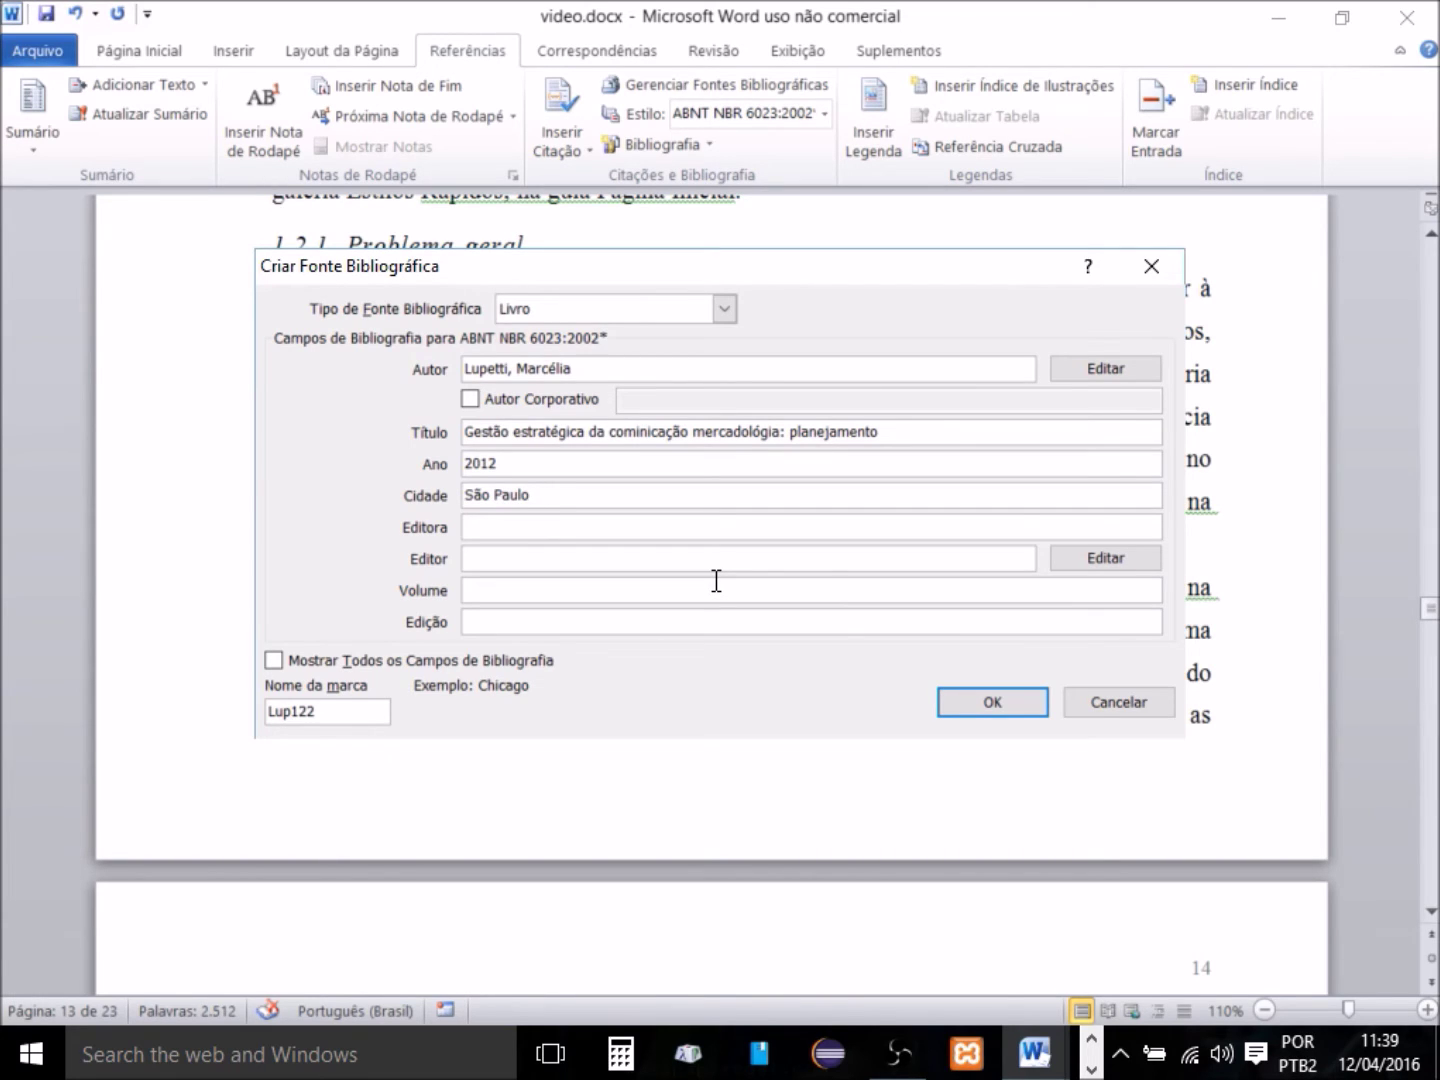
left_click(501, 528)
type("Cengage learneing")
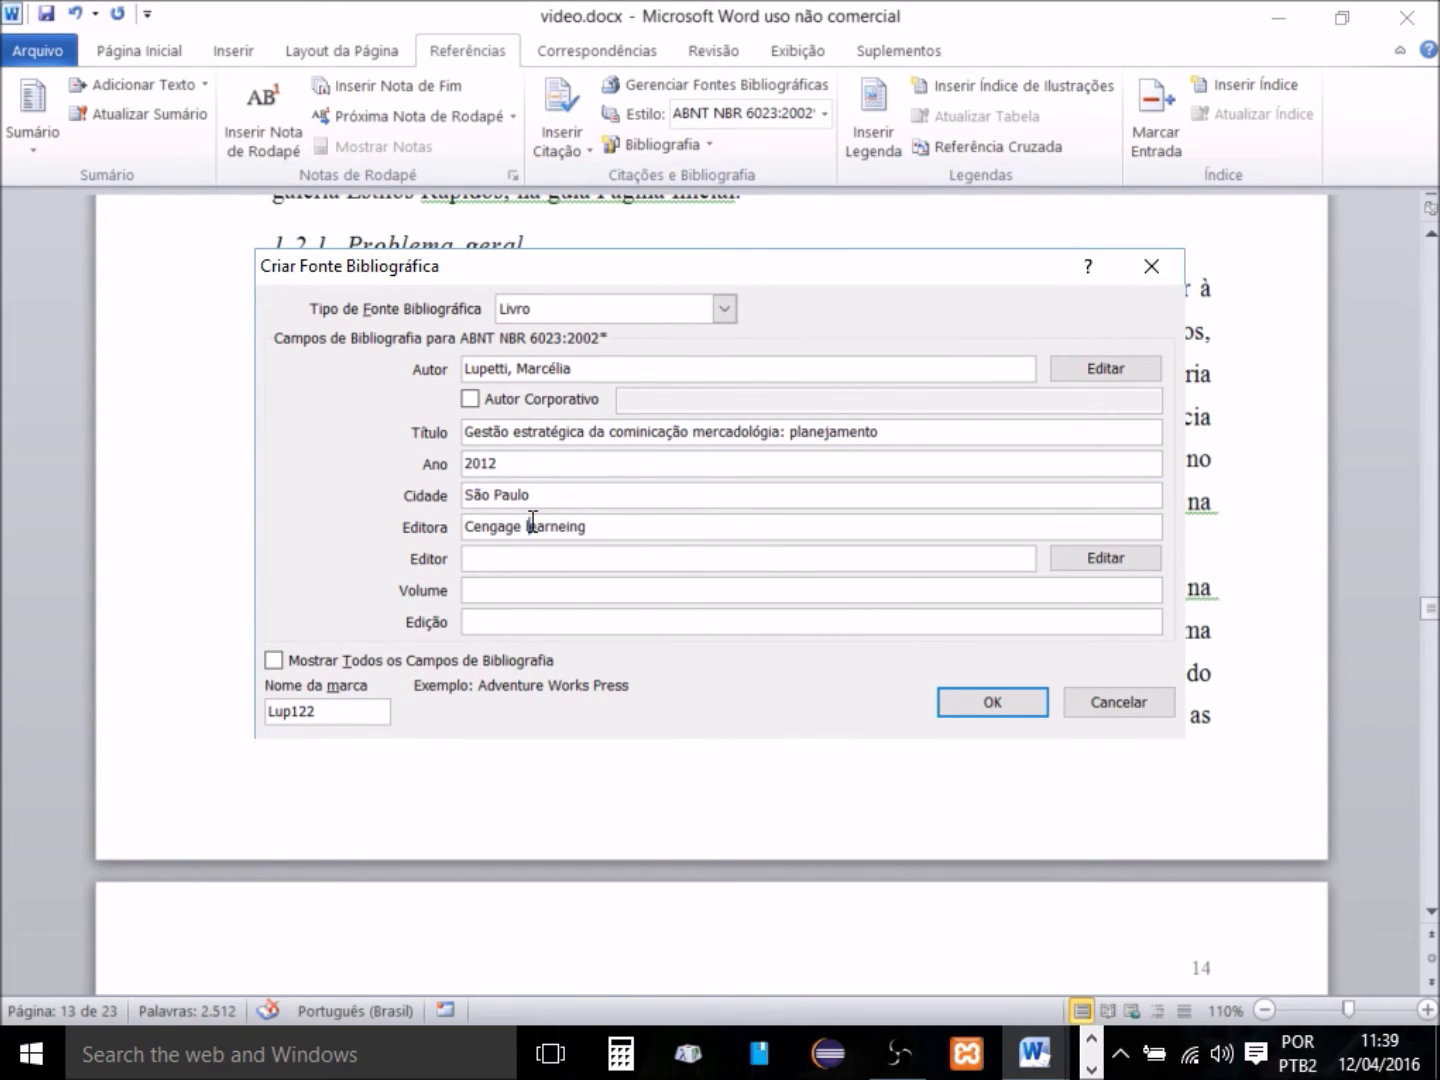
key("BackSpace")
type("L")
Set the source's edition to 2ª and insert its citation after "Segundo".
left_click(494, 590)
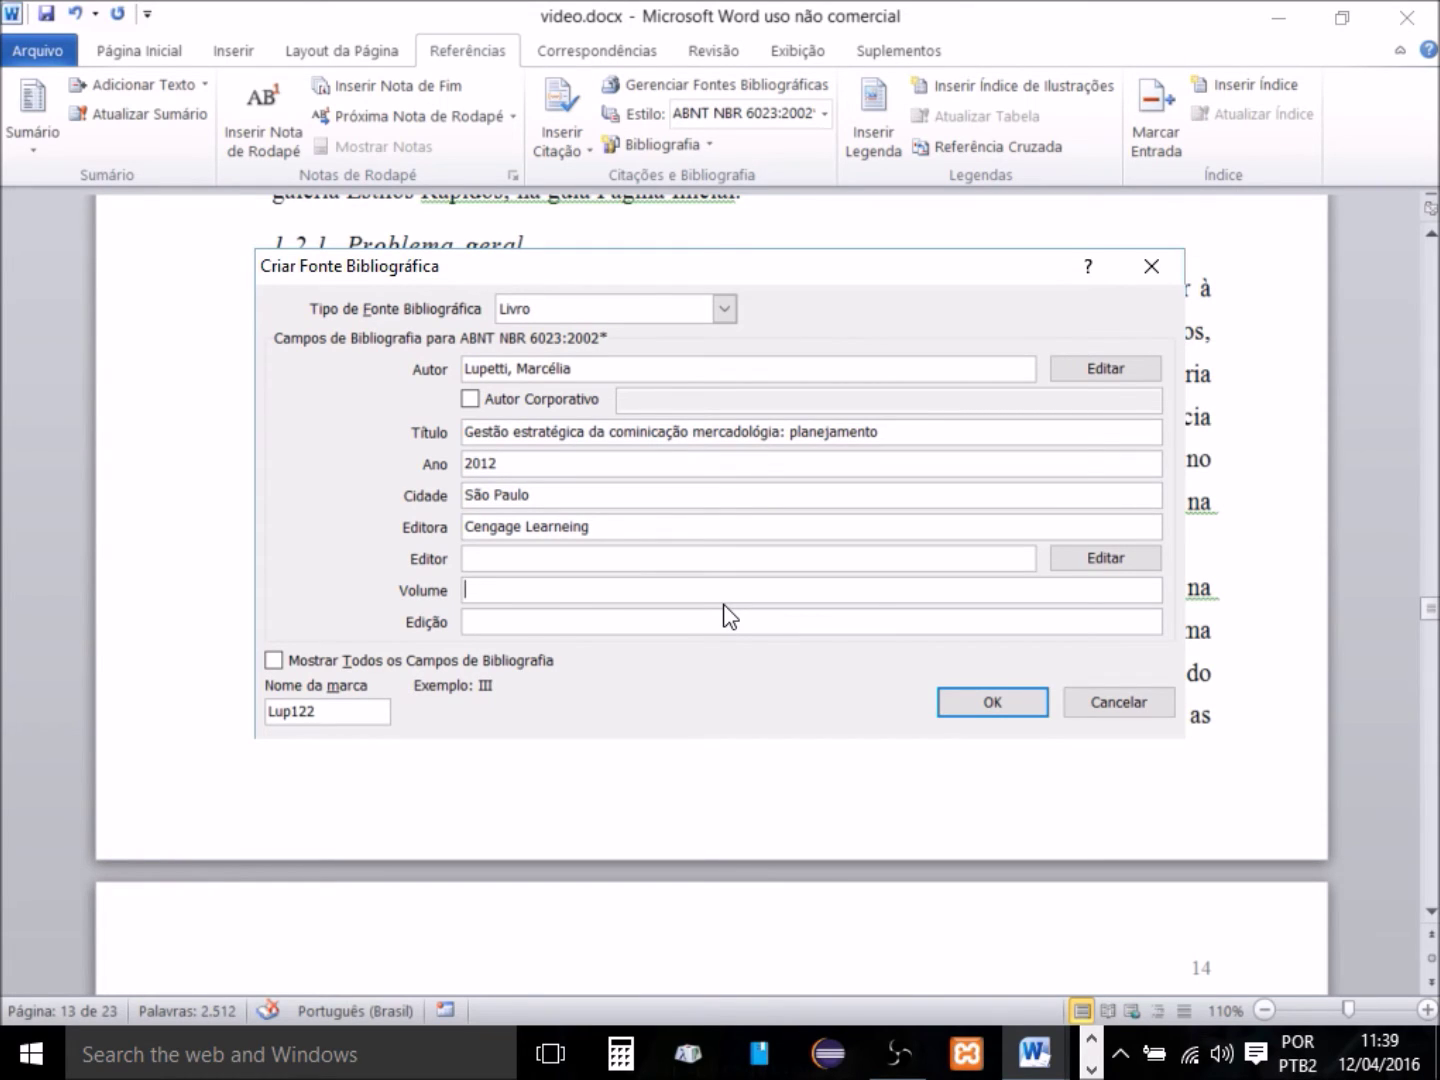
left_click(521, 622)
type("2ª")
left_click(985, 701)
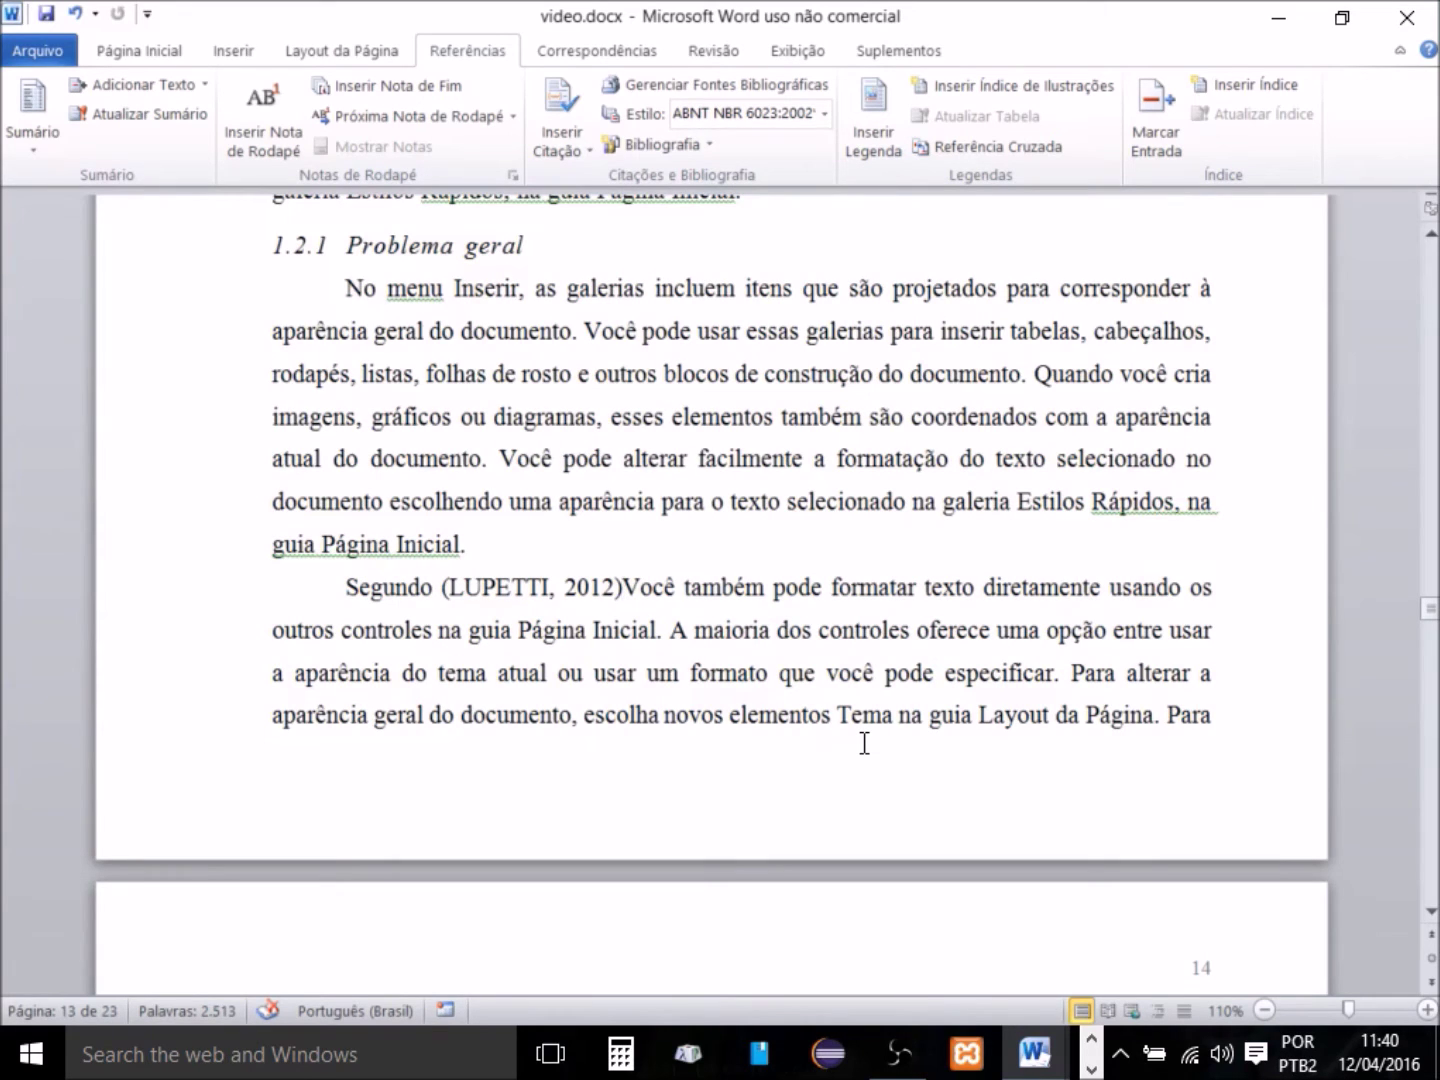
Edit the citation after "Segundo" to suppress its author and title, keeping only the year.
left_click(600, 589)
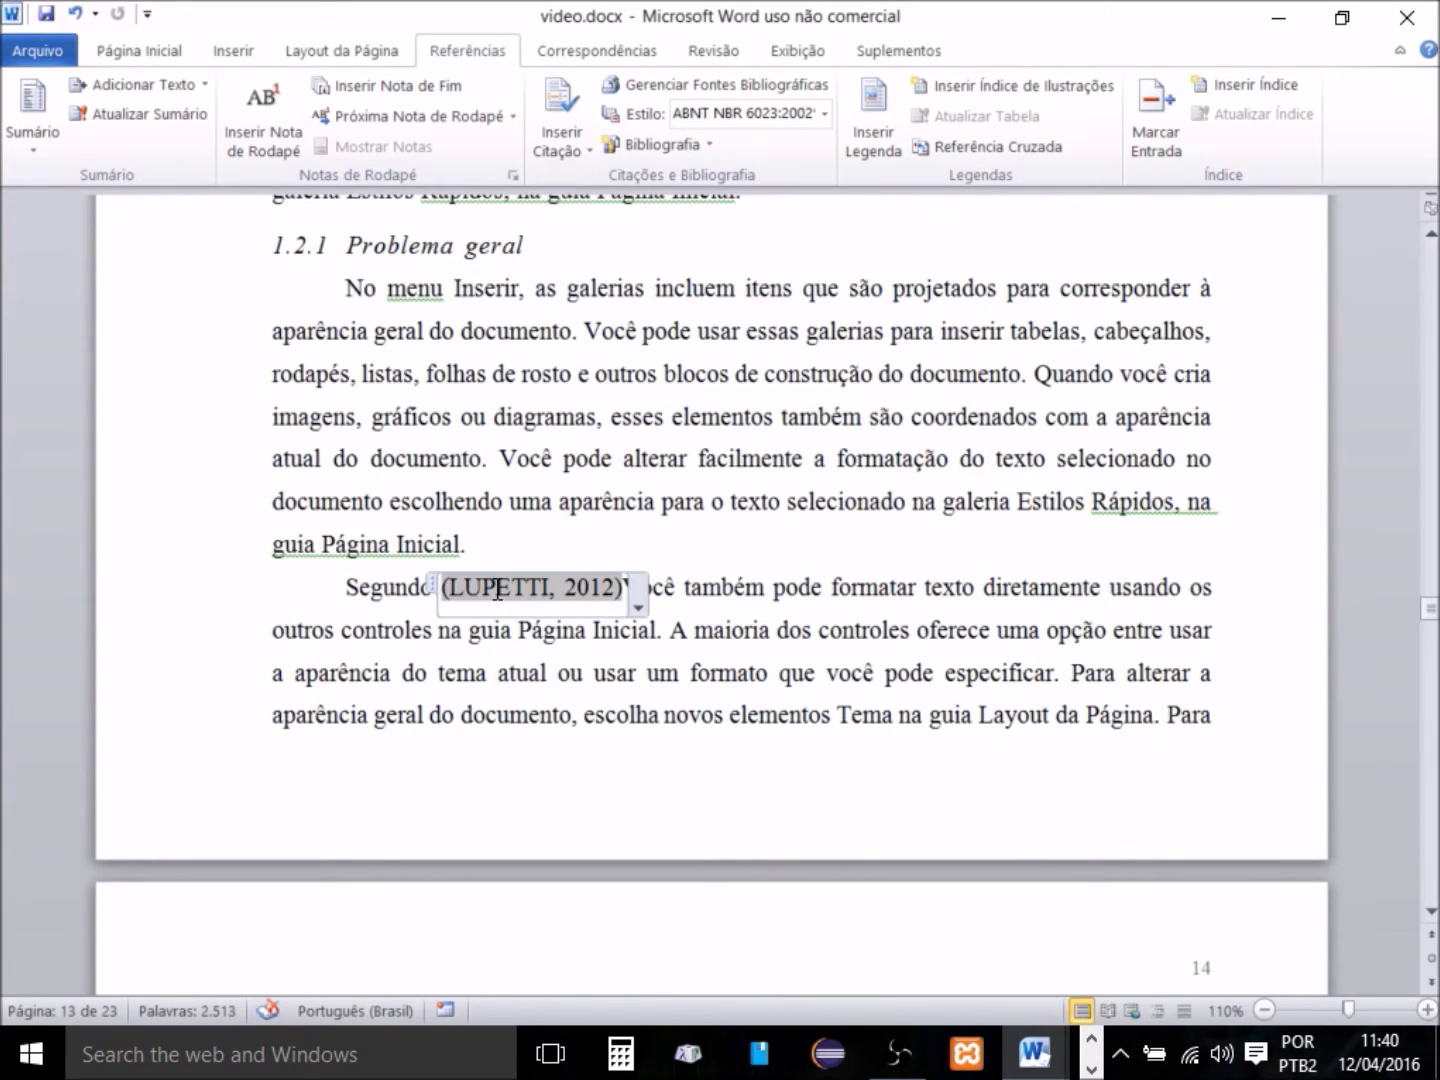
left_click(638, 608)
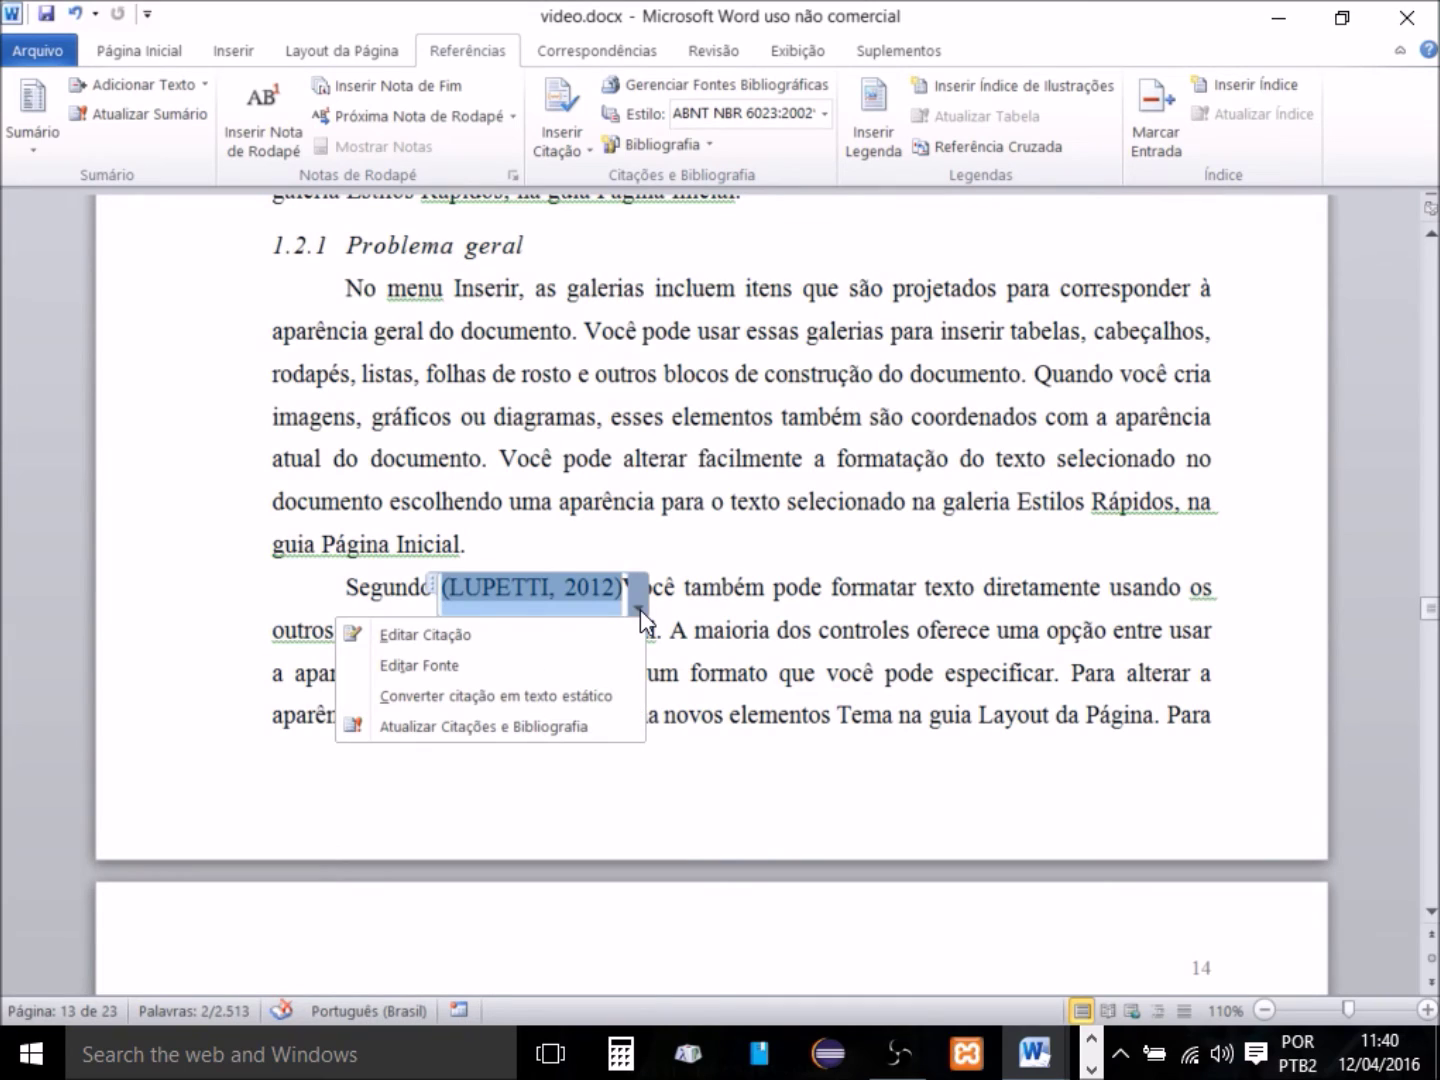
left_click(555, 640)
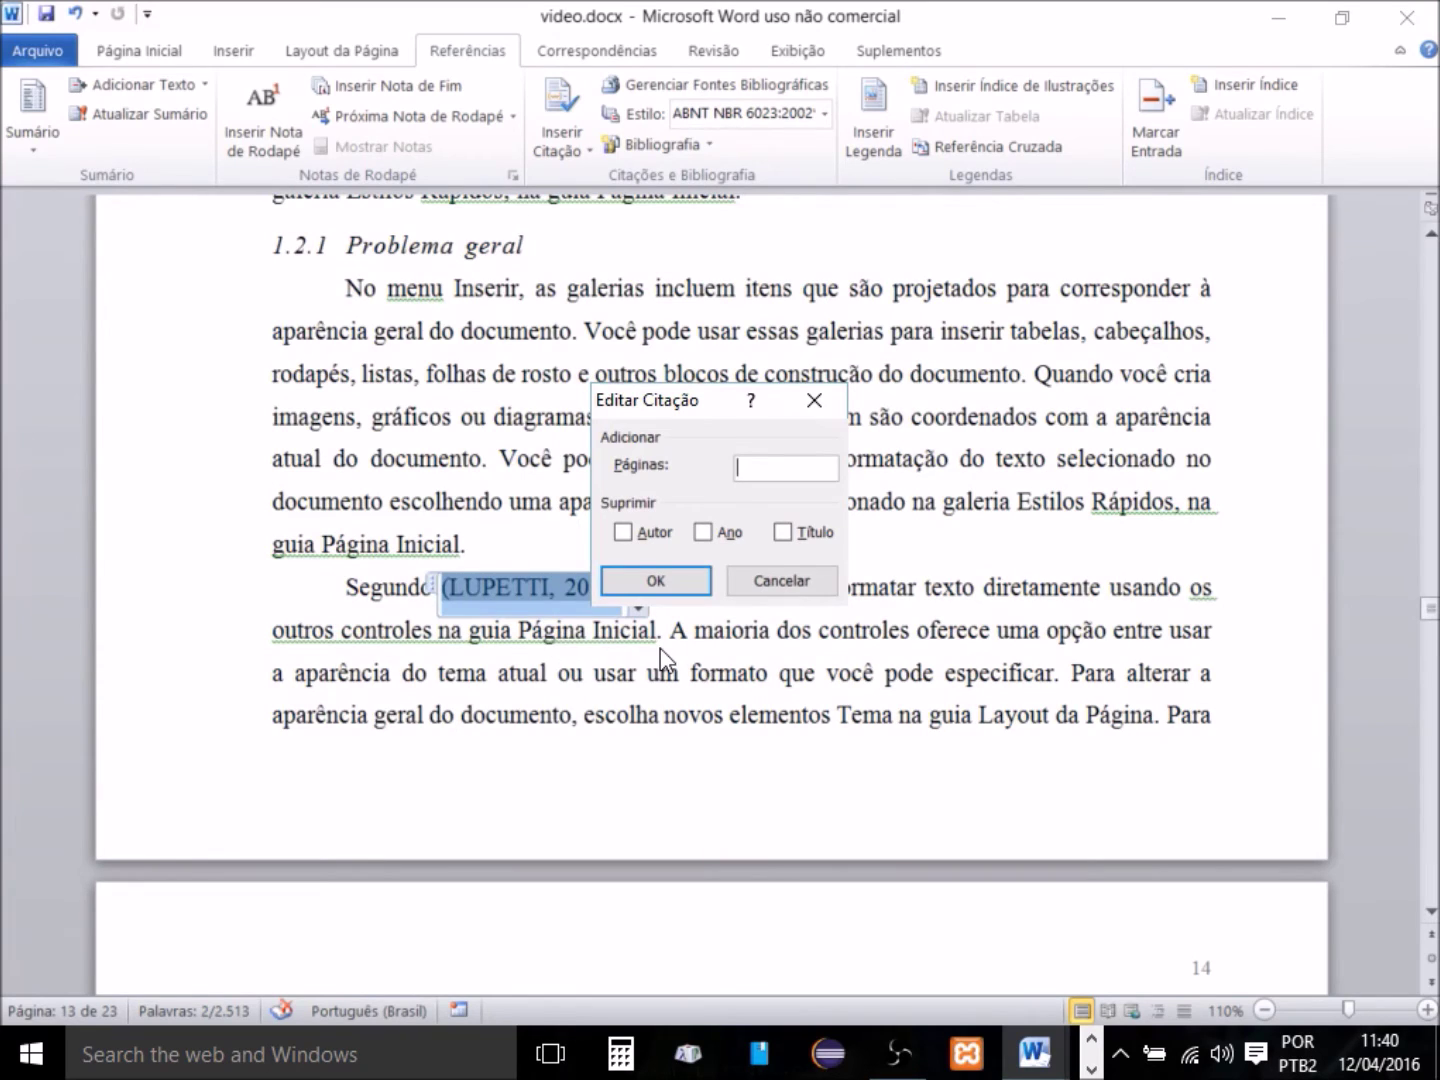
left_click_drag(687, 400, 814, 342)
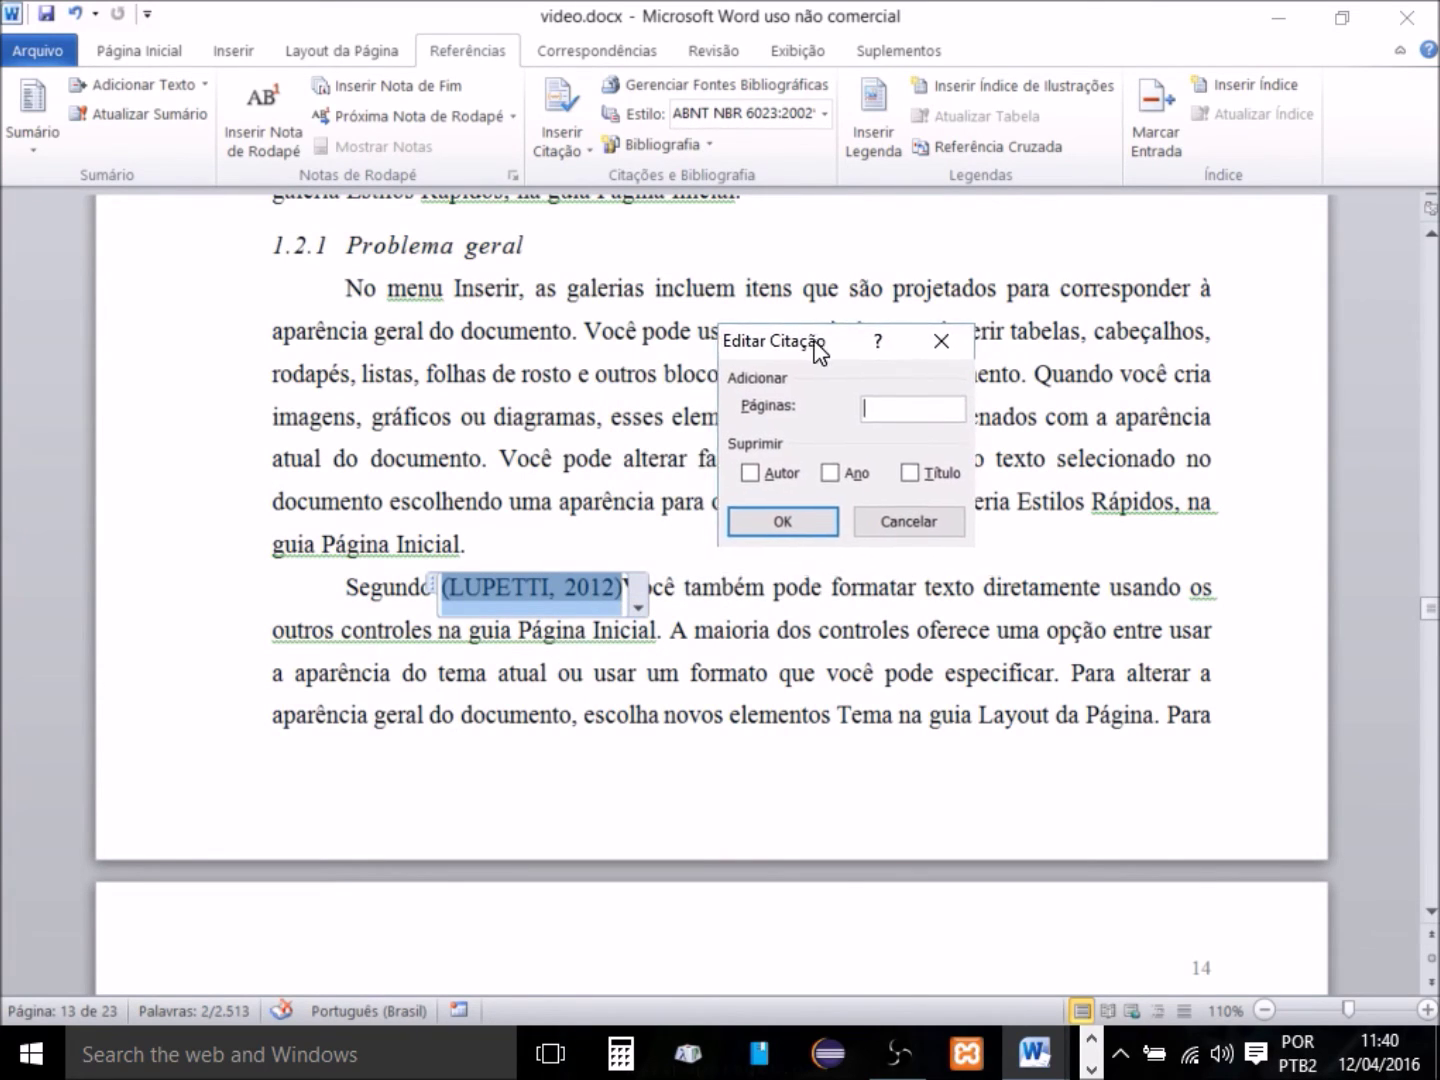
left_click(751, 474)
left_click(910, 475)
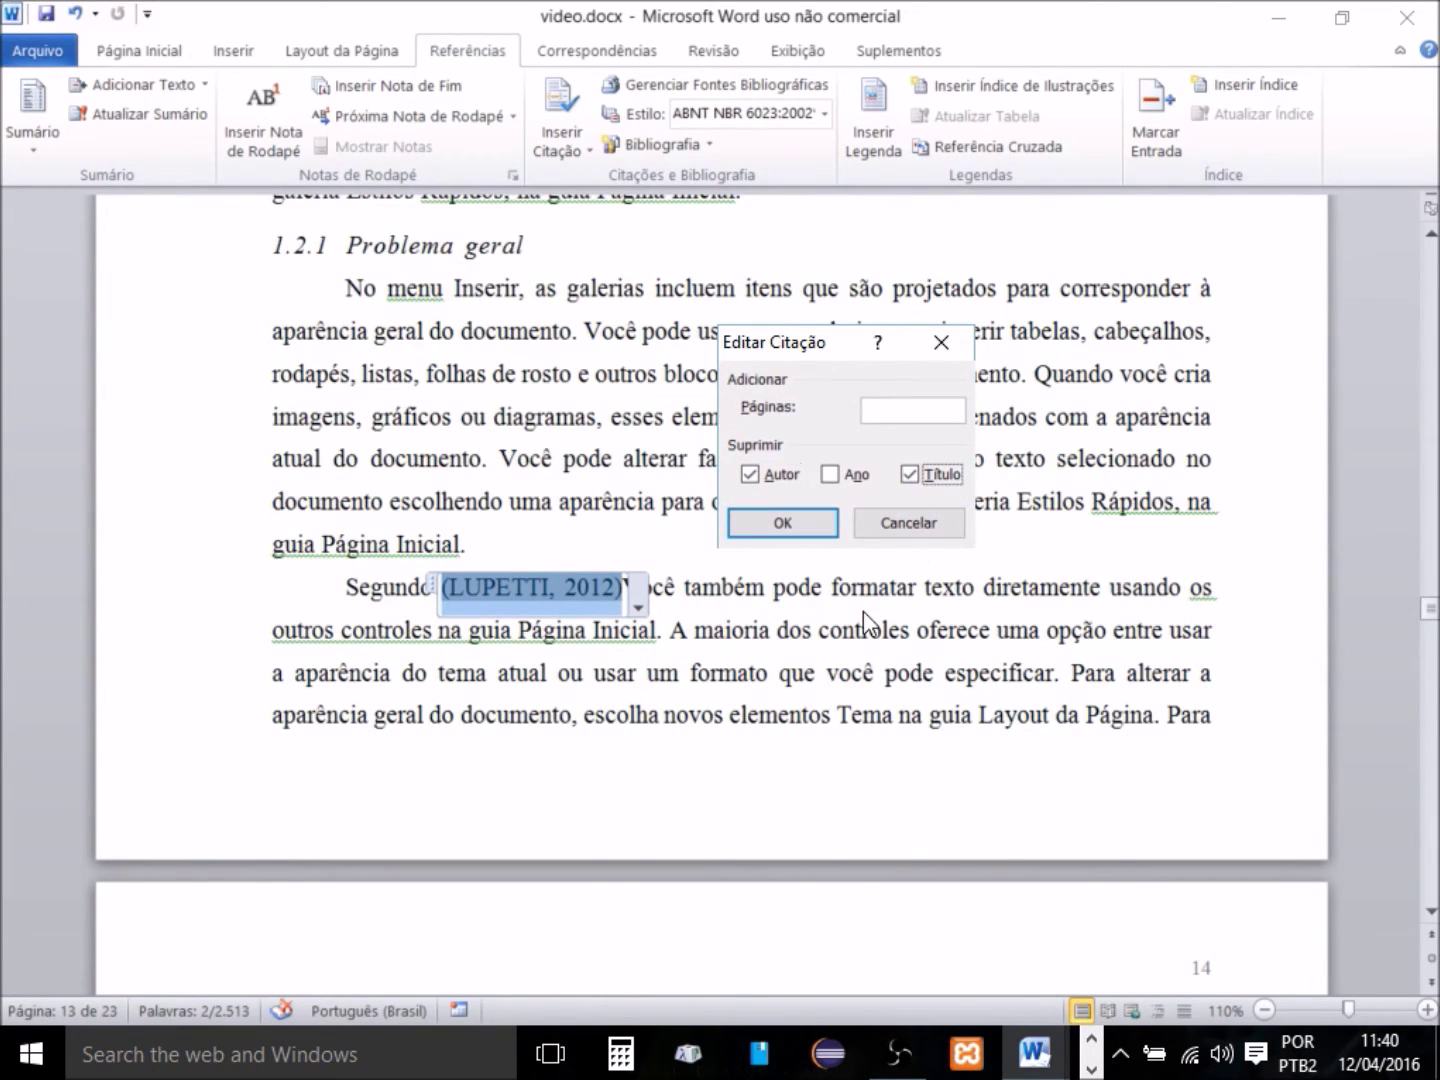
left_click(804, 524)
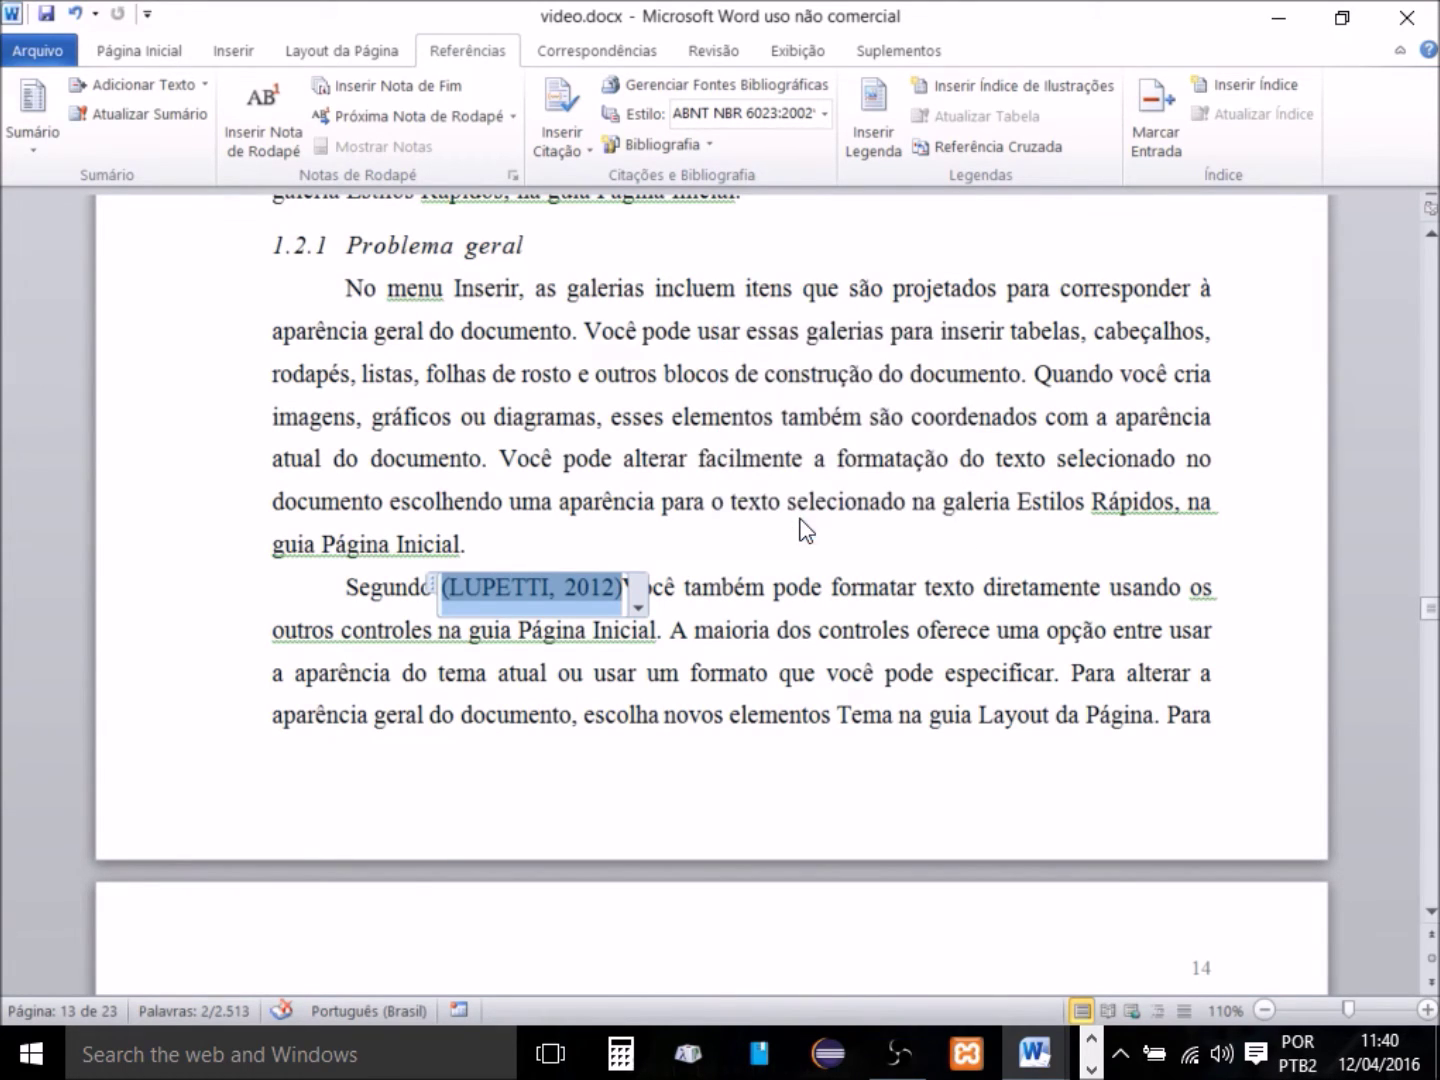
left_click(413, 636)
Add the cited author's surname in sentence case between "Segundo" and the (2012) citation in section 1.2.1.
left_click(440, 591)
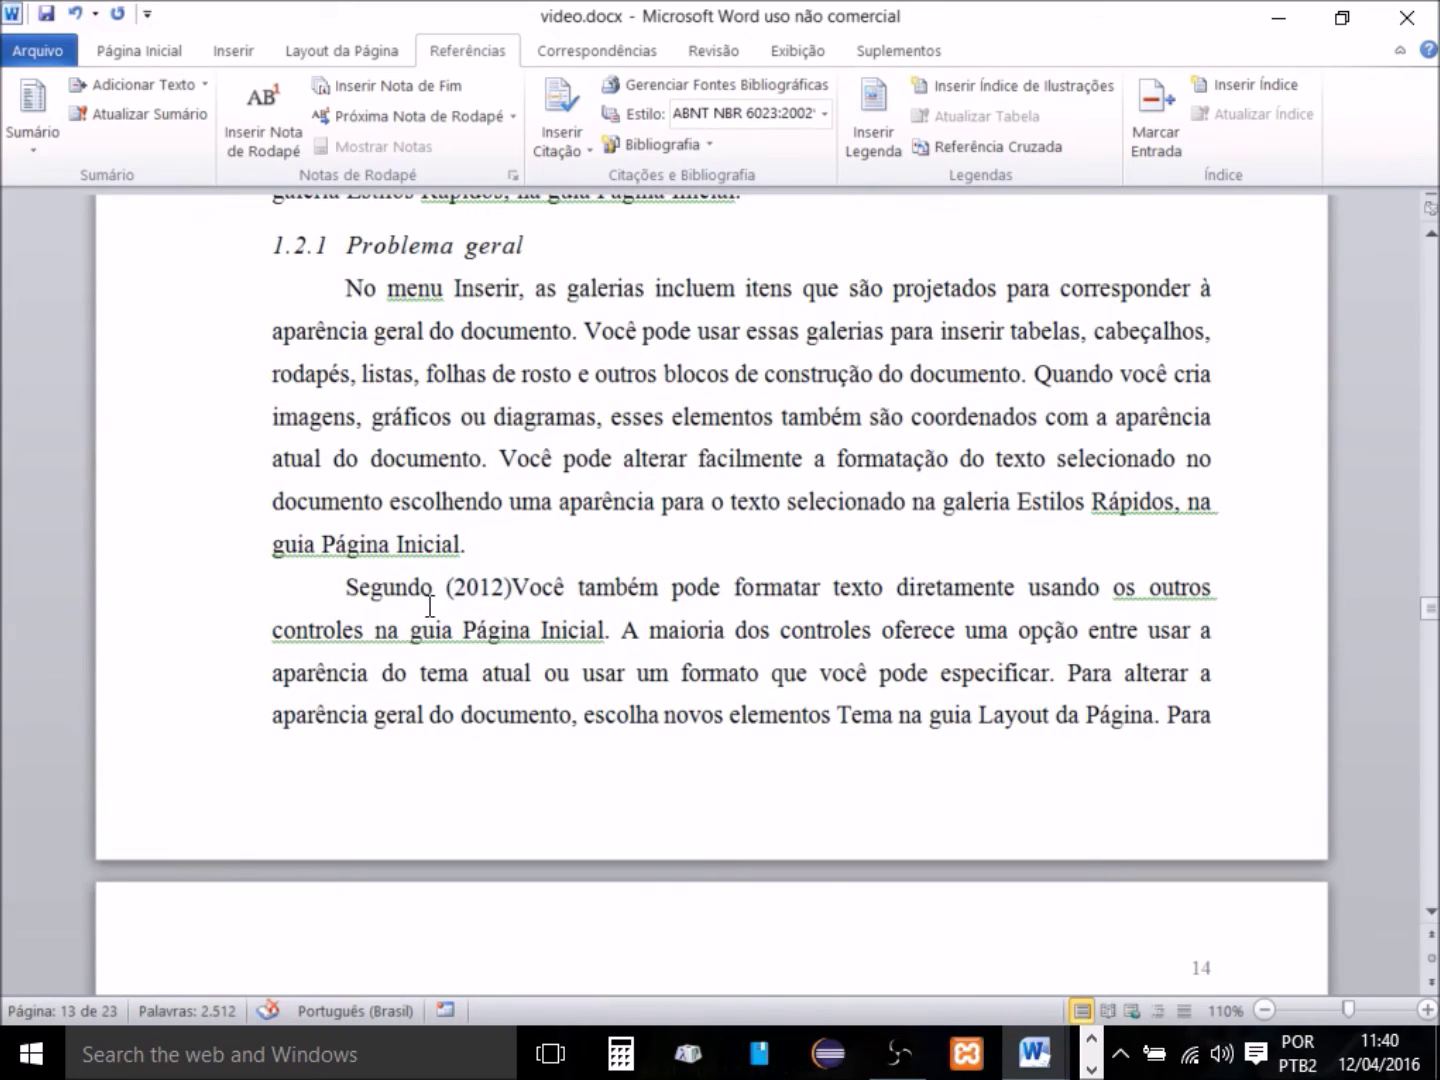
type("Lup")
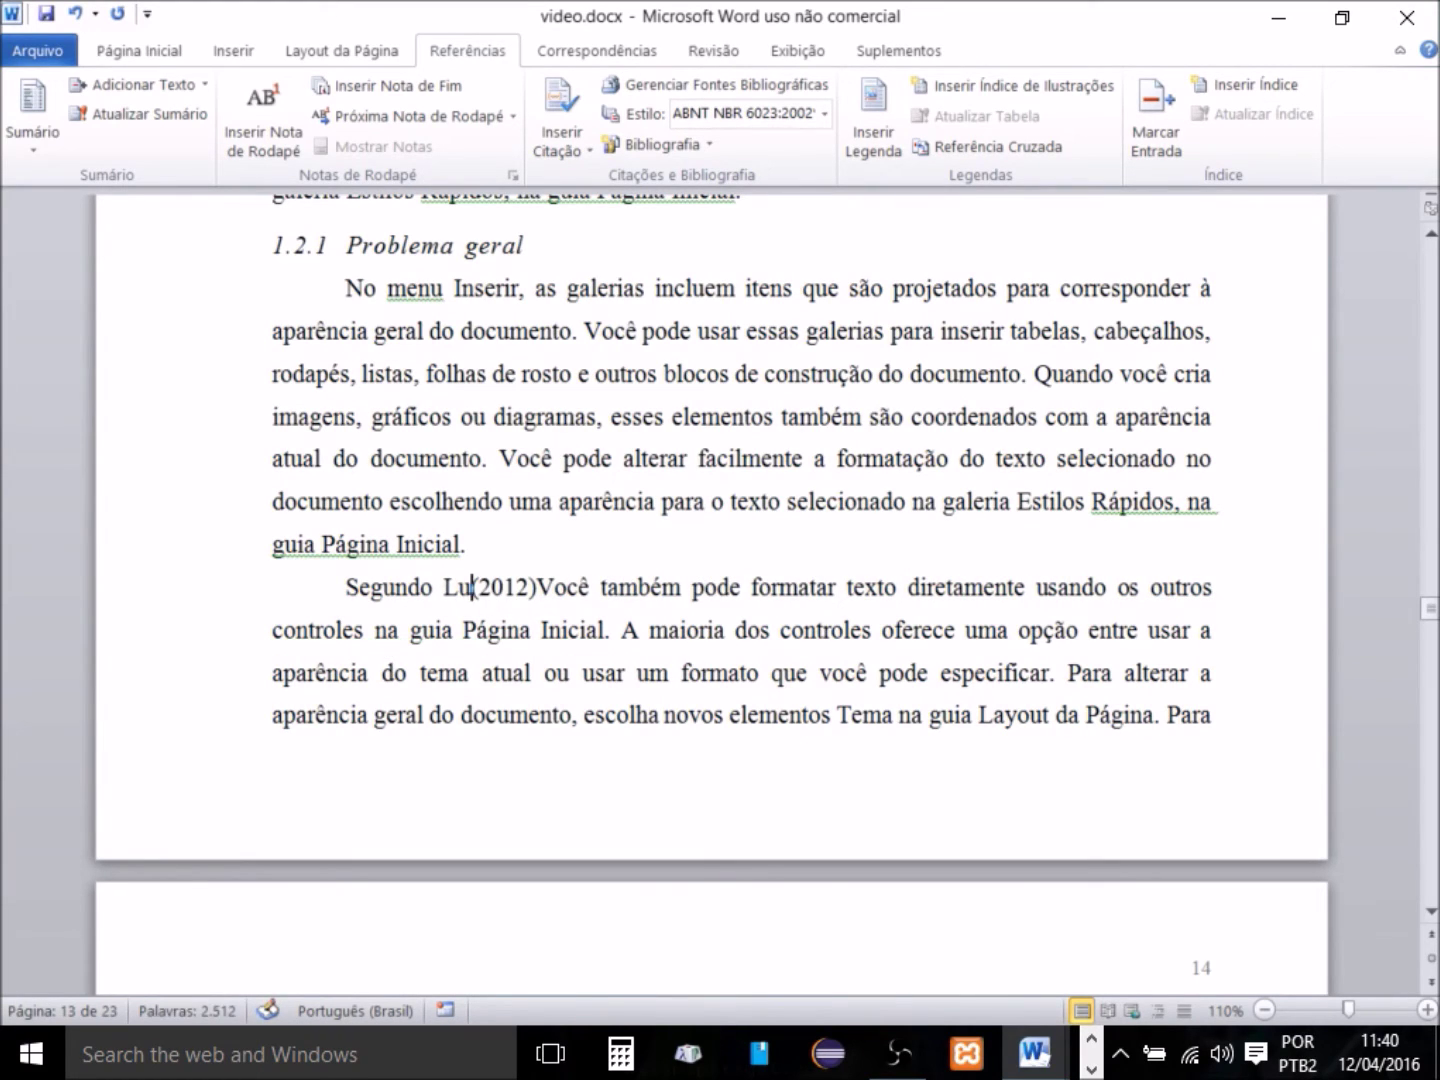
type("ett")
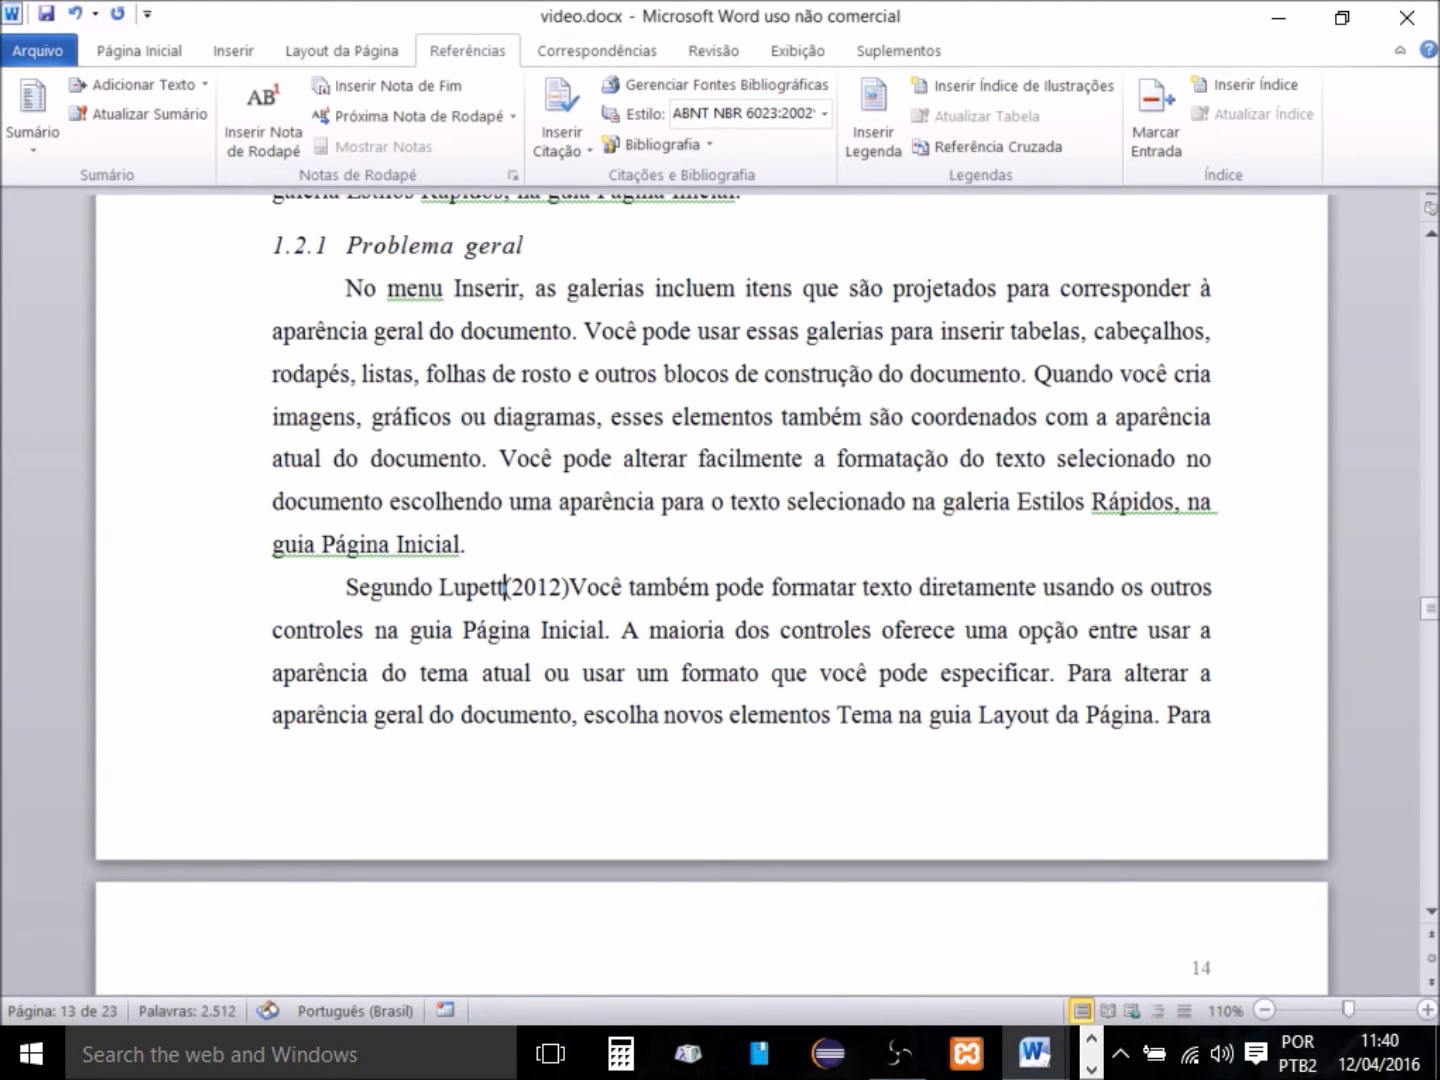
type("i")
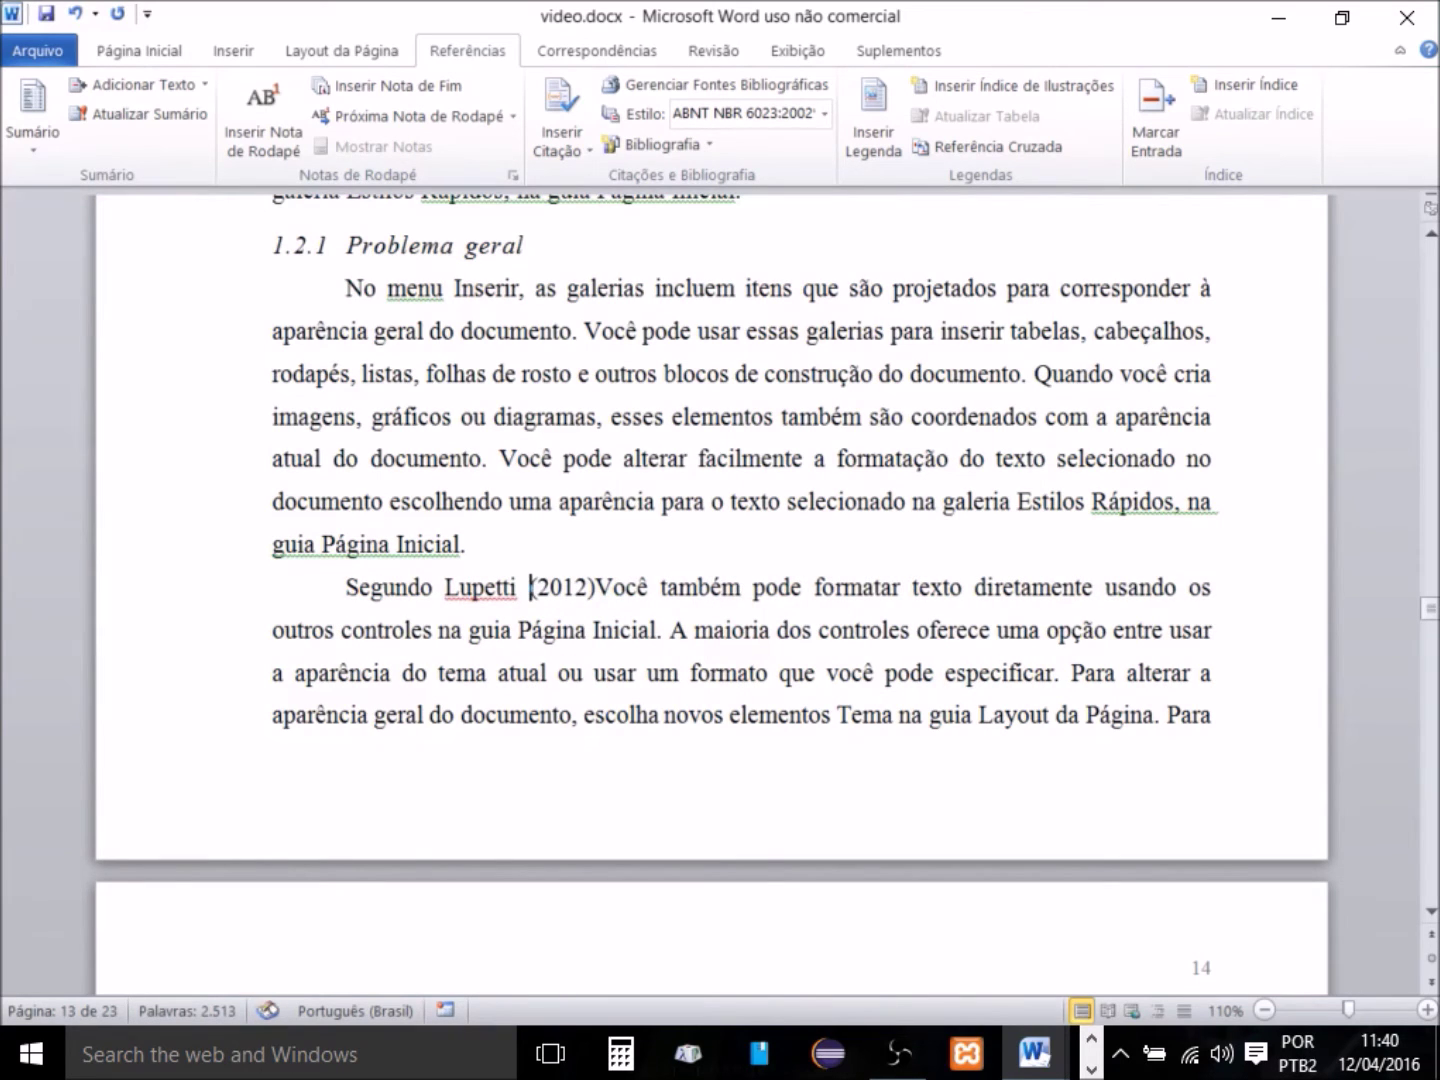
Add a comma after the (2012) citation and change the following word to lowercase "você".
left_click(601, 586)
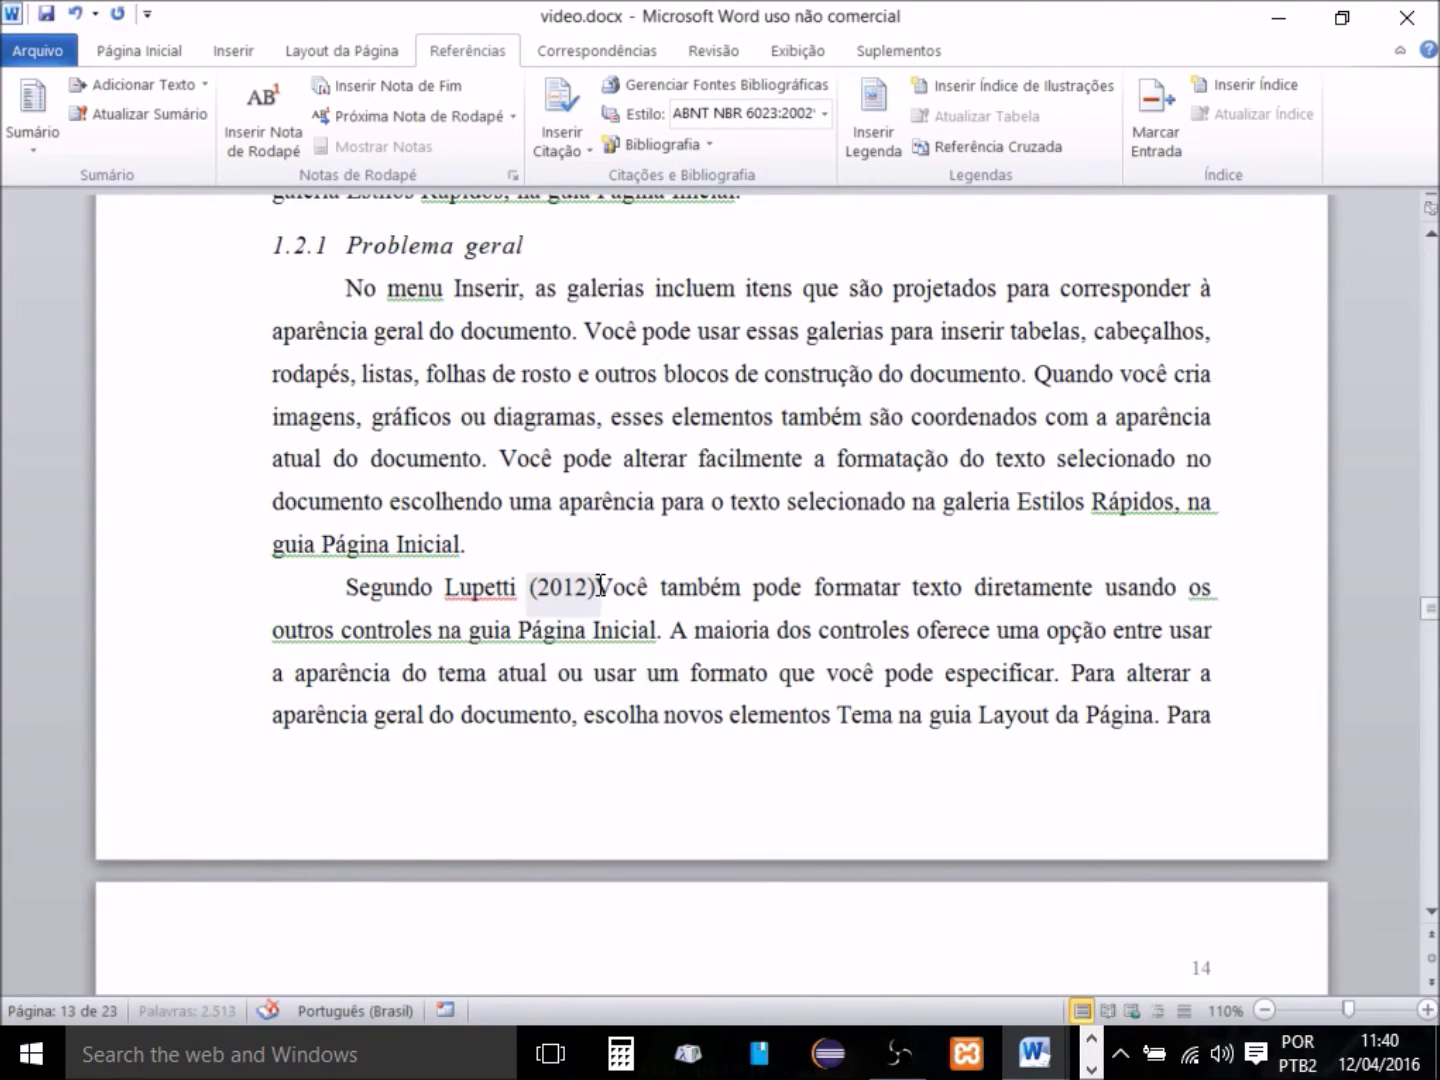
type(",")
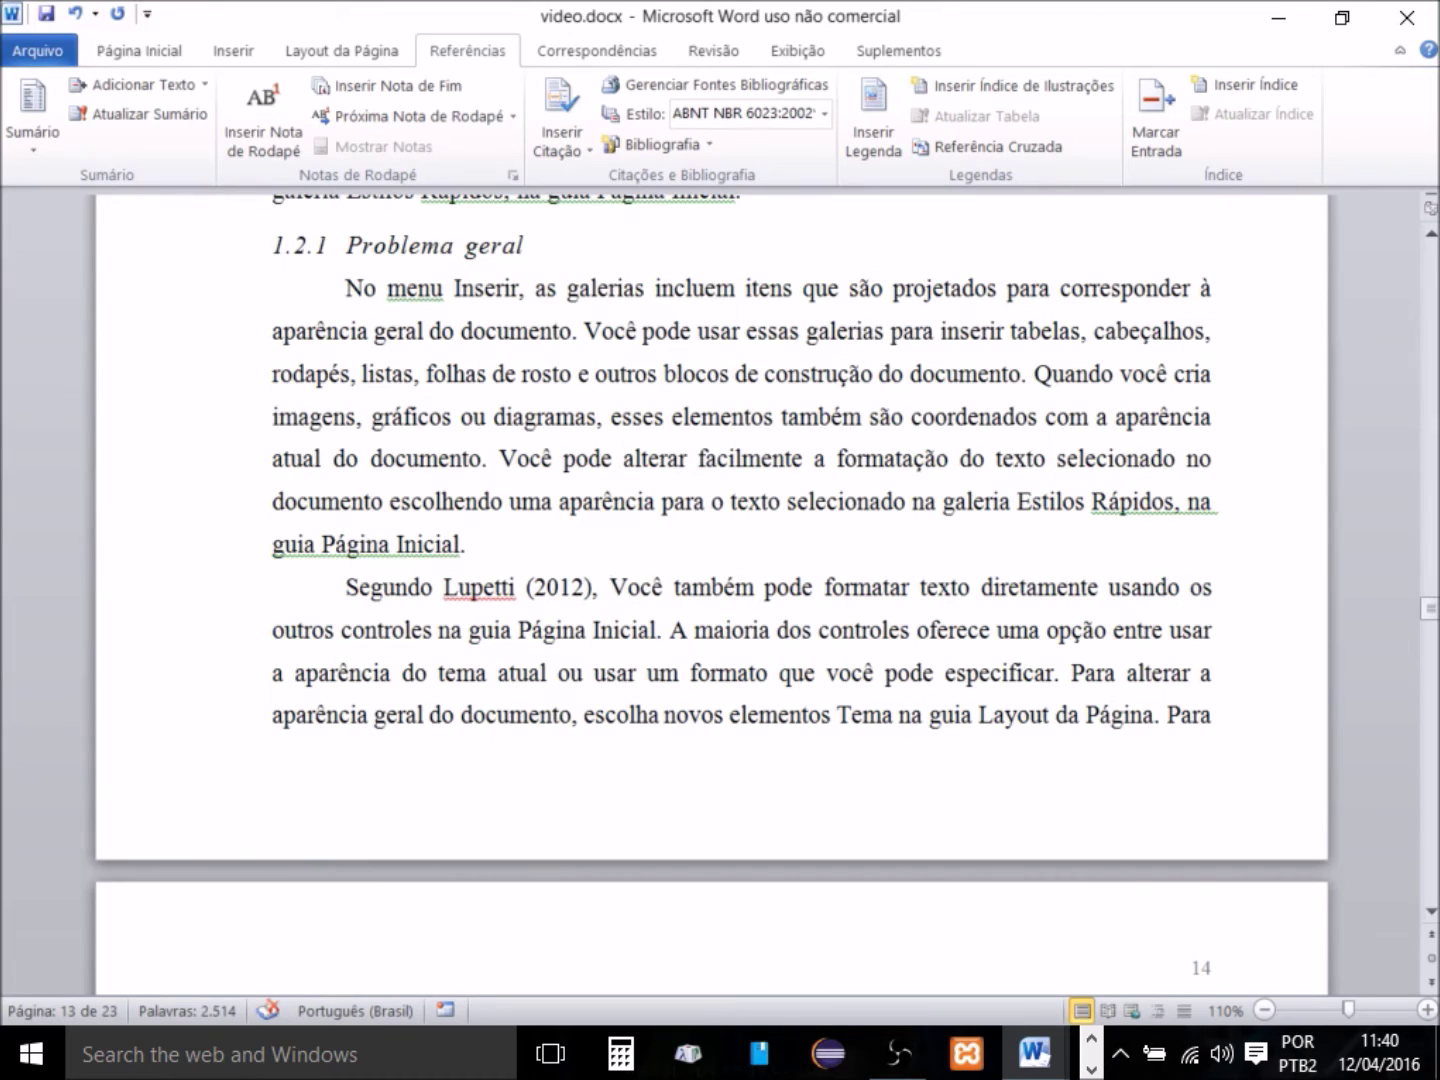
left_click_drag(611, 586, 631, 584)
type("v")
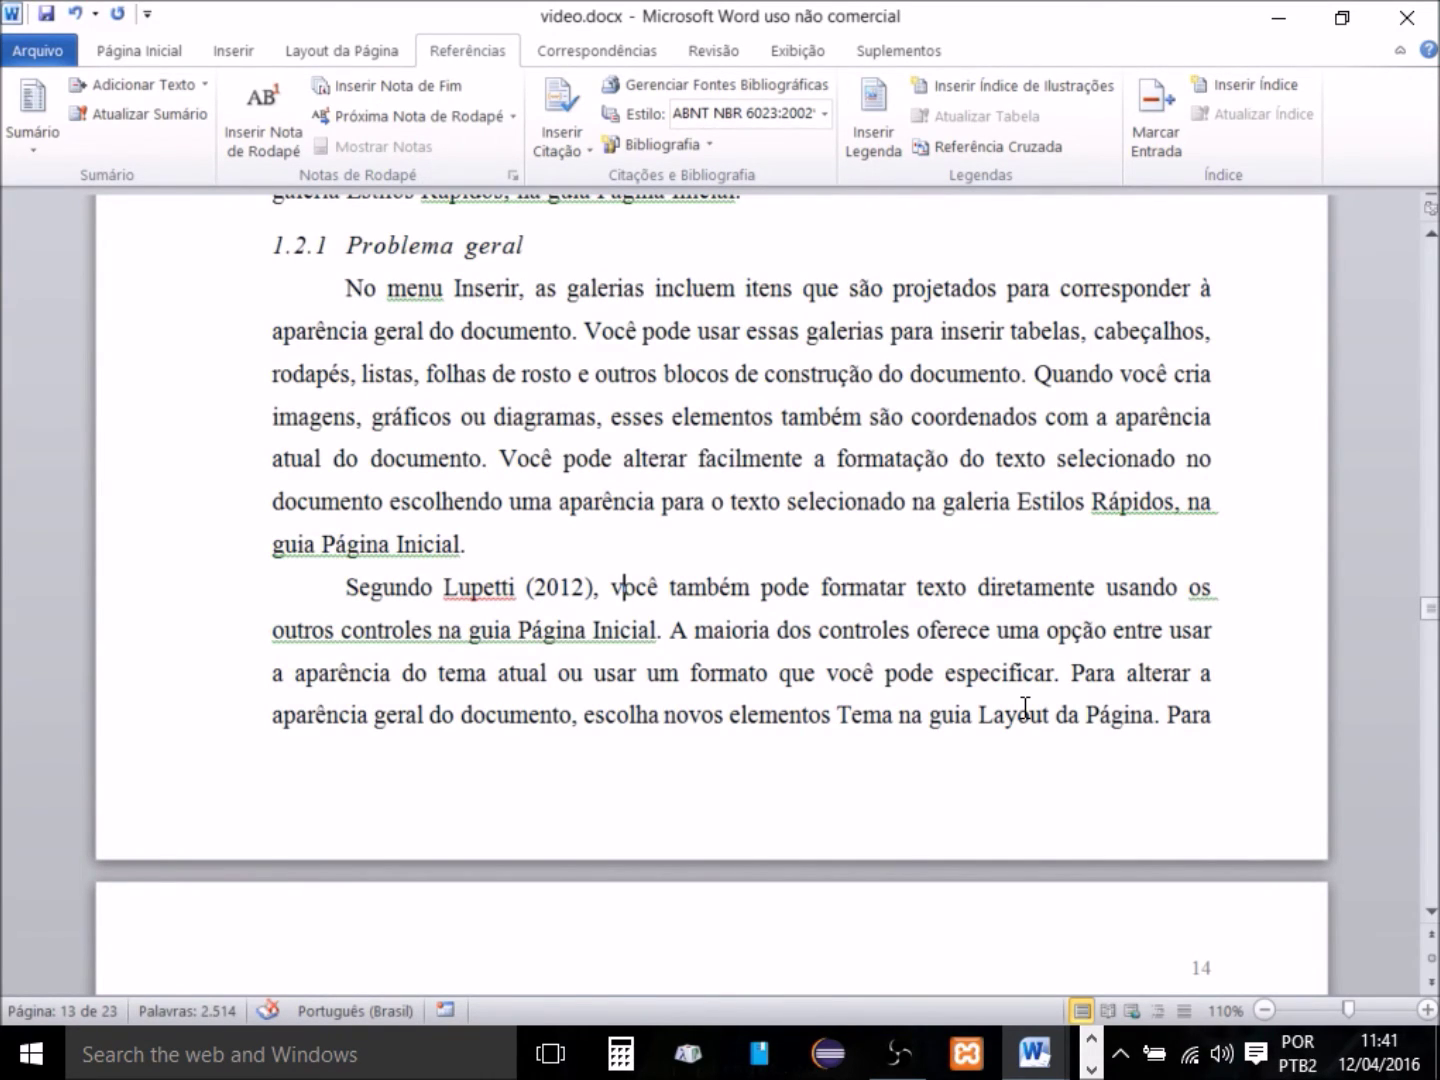
Review the bibliographic source details behind the 2007 citation that ends the introduction's block quotation.
scroll(1038, 702, "up", 3)
scroll(1038, 702, "up", 20)
scroll(1036, 701, "up", 15)
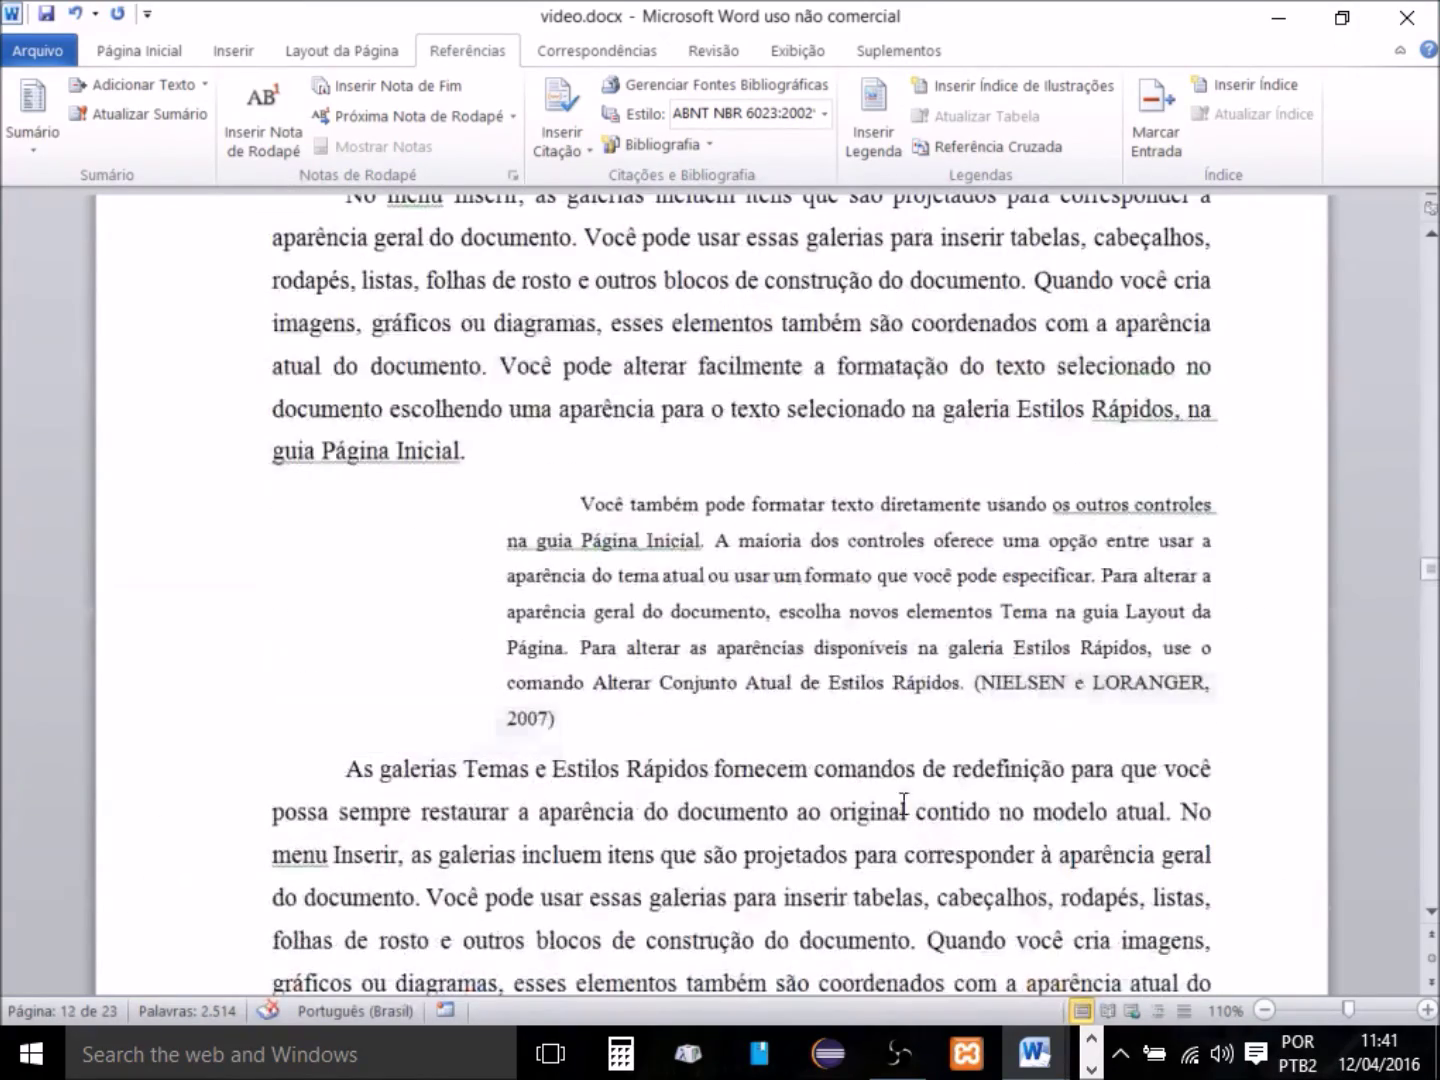
left_click(551, 722)
left_click(571, 740)
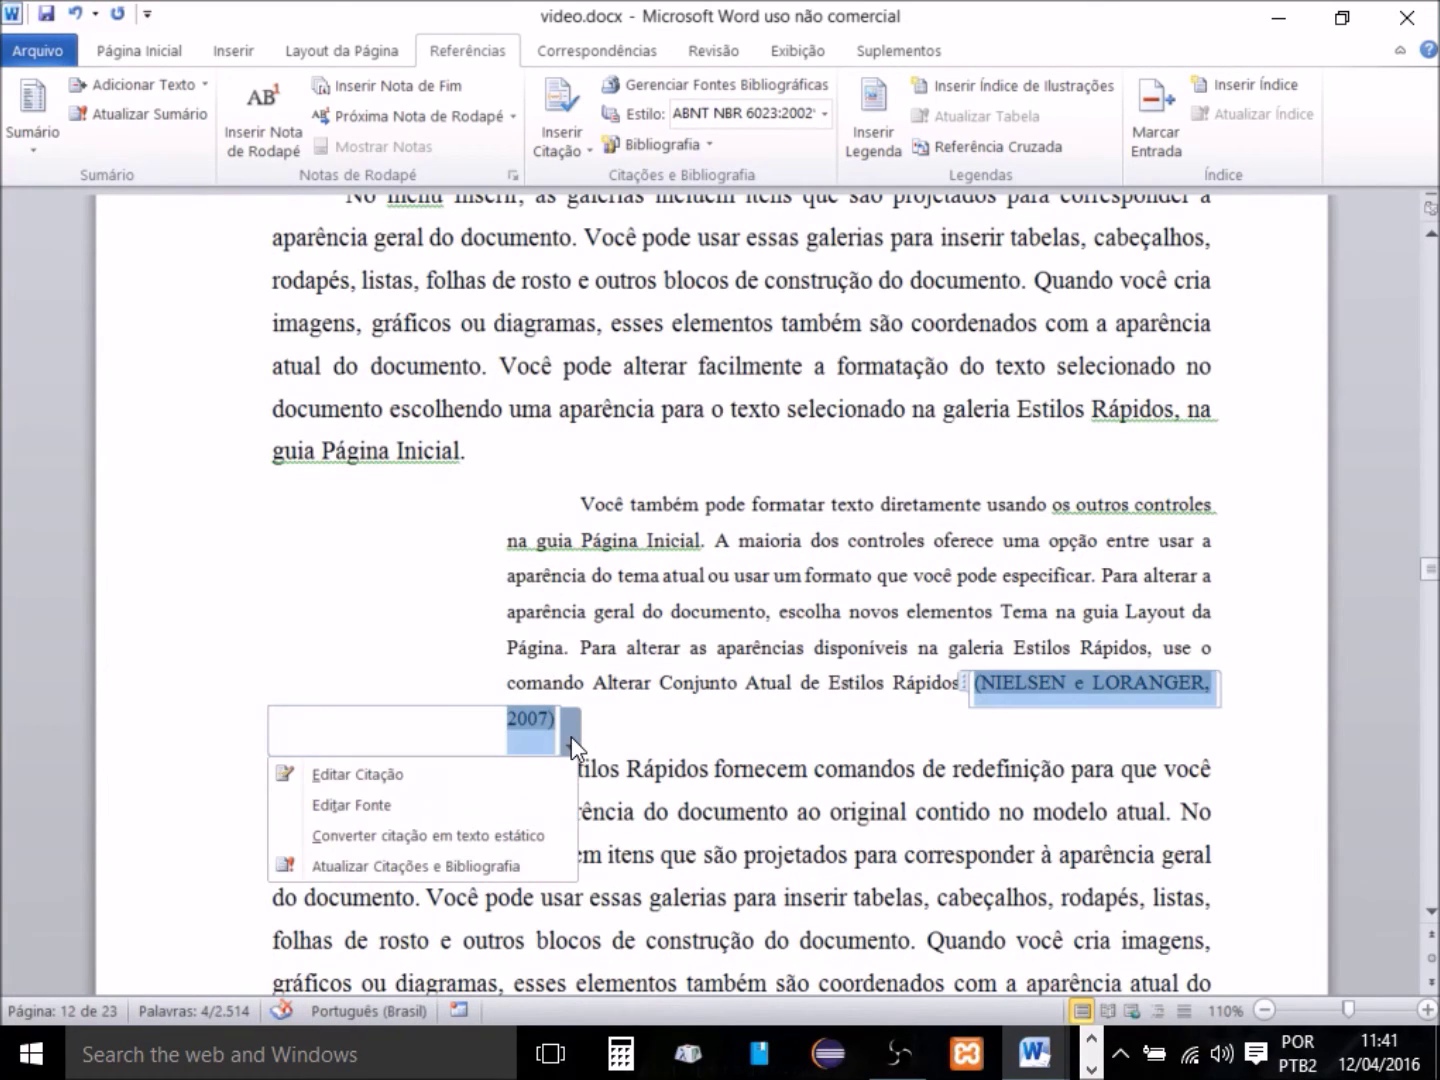
left_click(412, 803)
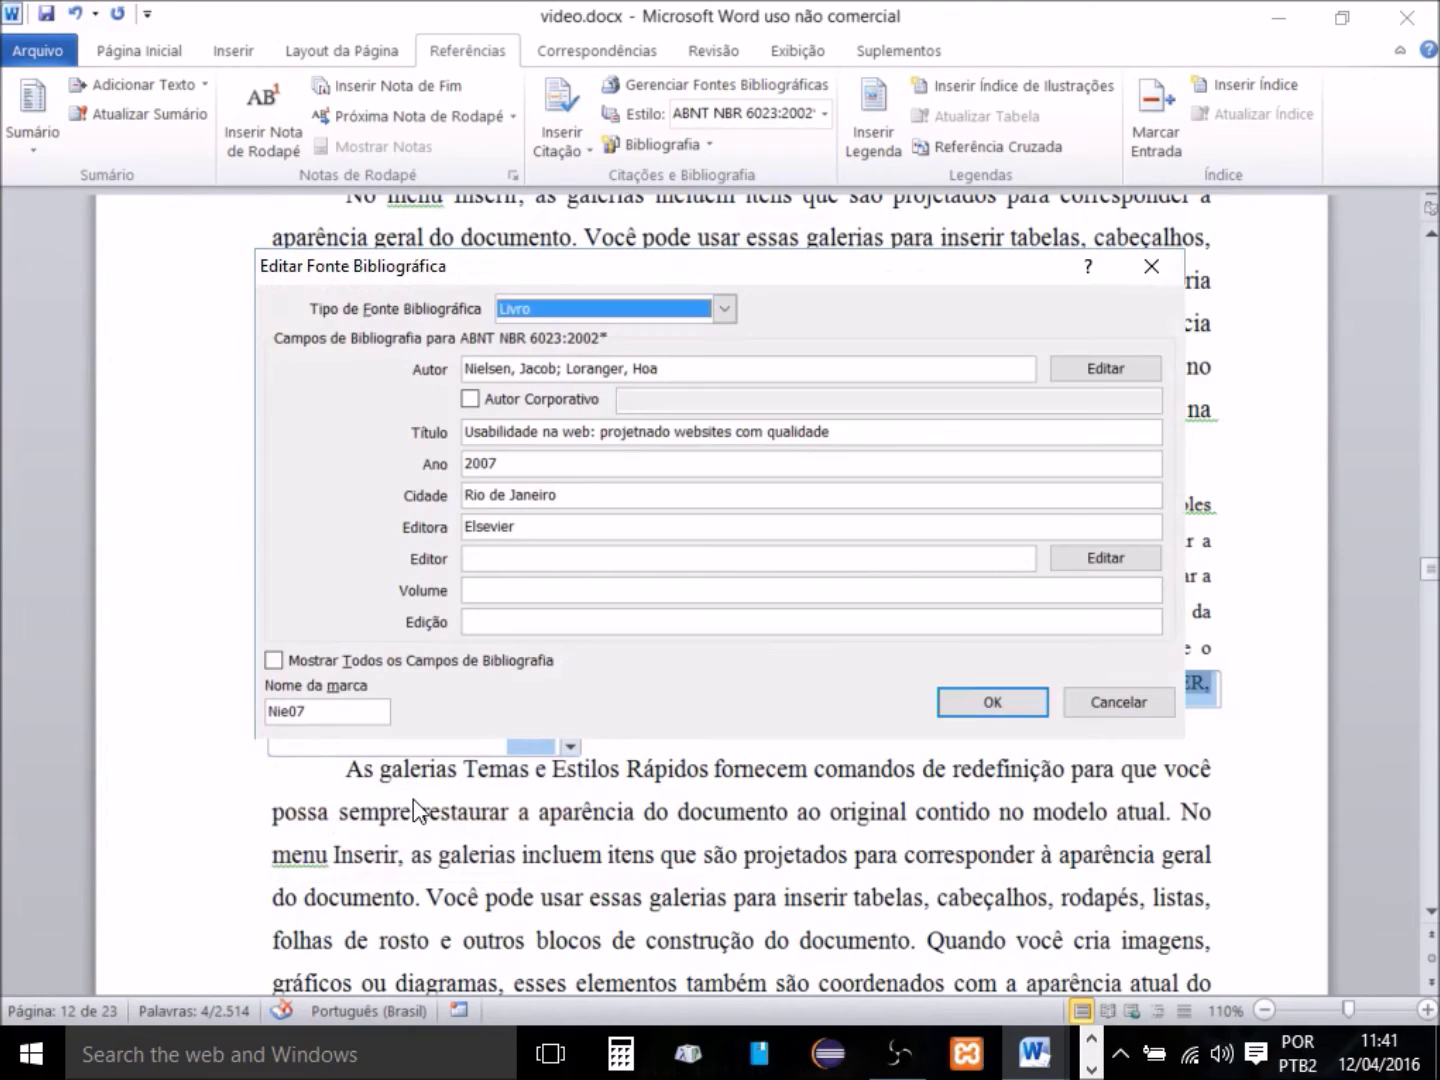
left_click(987, 692)
Edit the block quotation's 2007 citation to add page 150 and suppress the title.
left_click(569, 735)
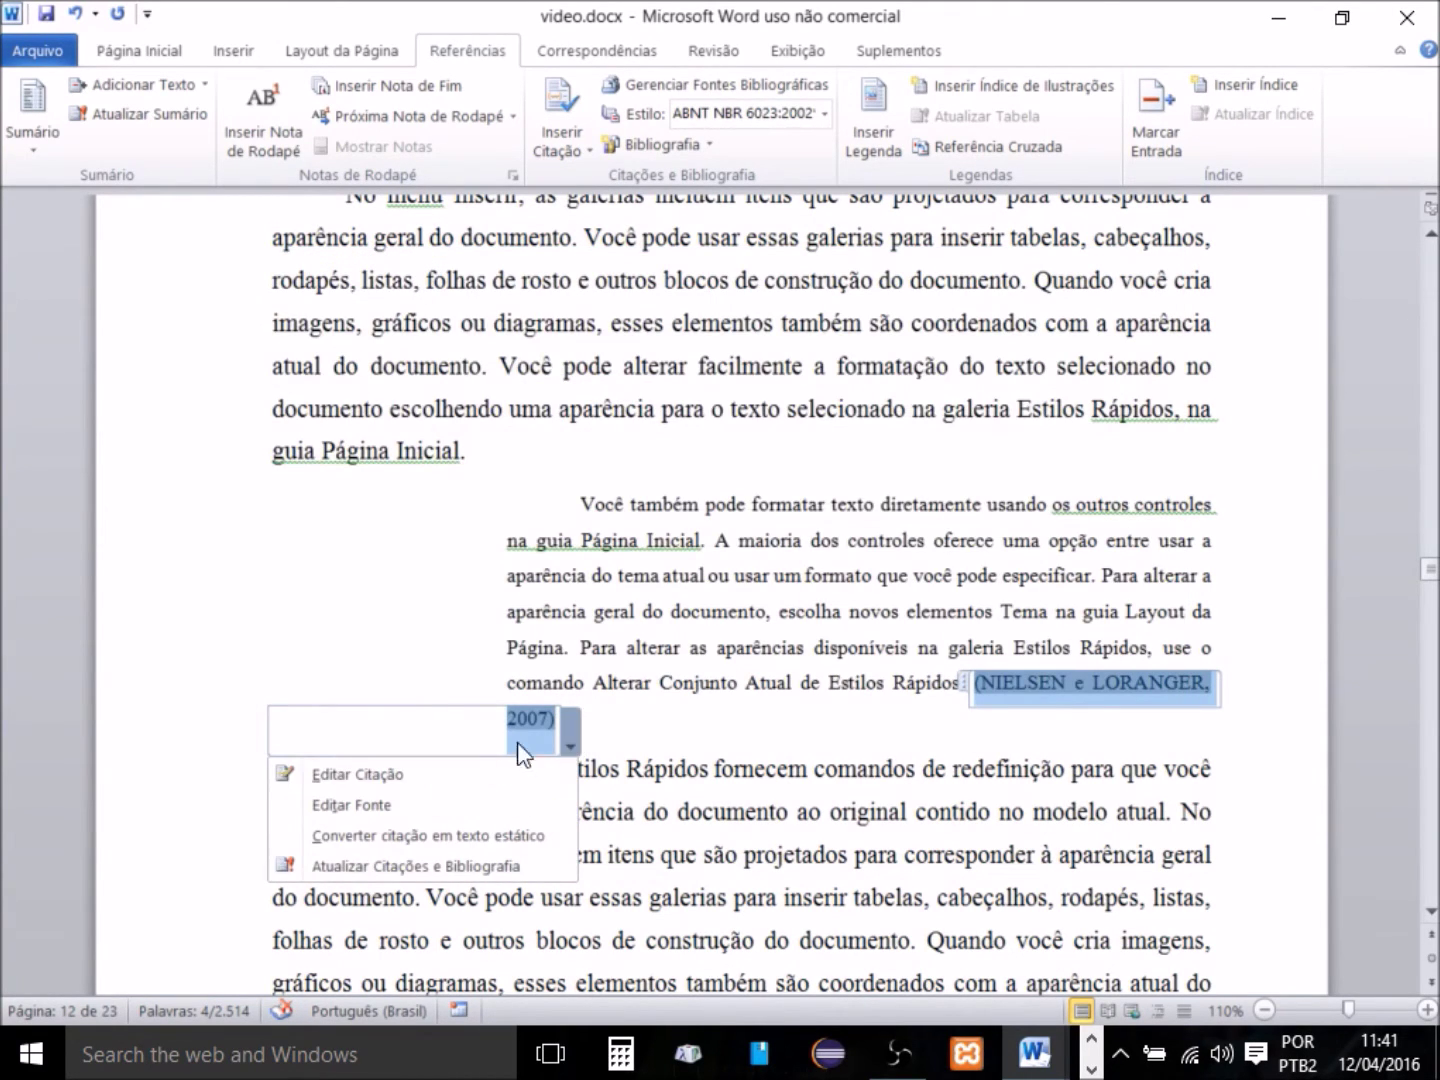
left_click(431, 774)
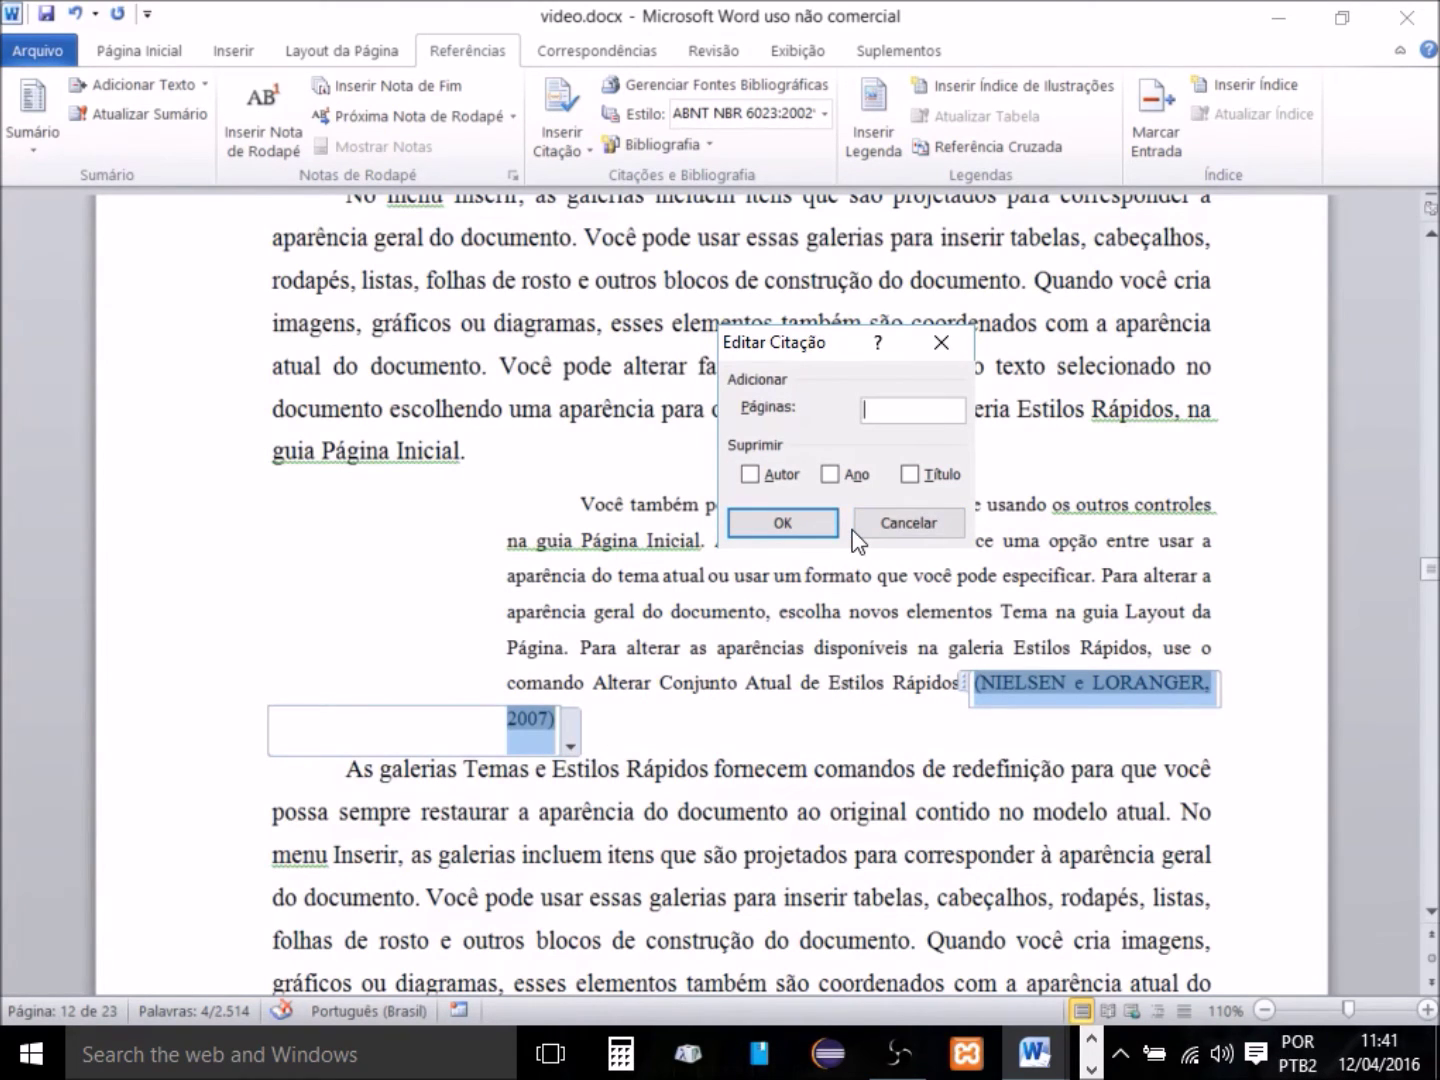
left_click(908, 474)
type("150")
left_click(759, 521)
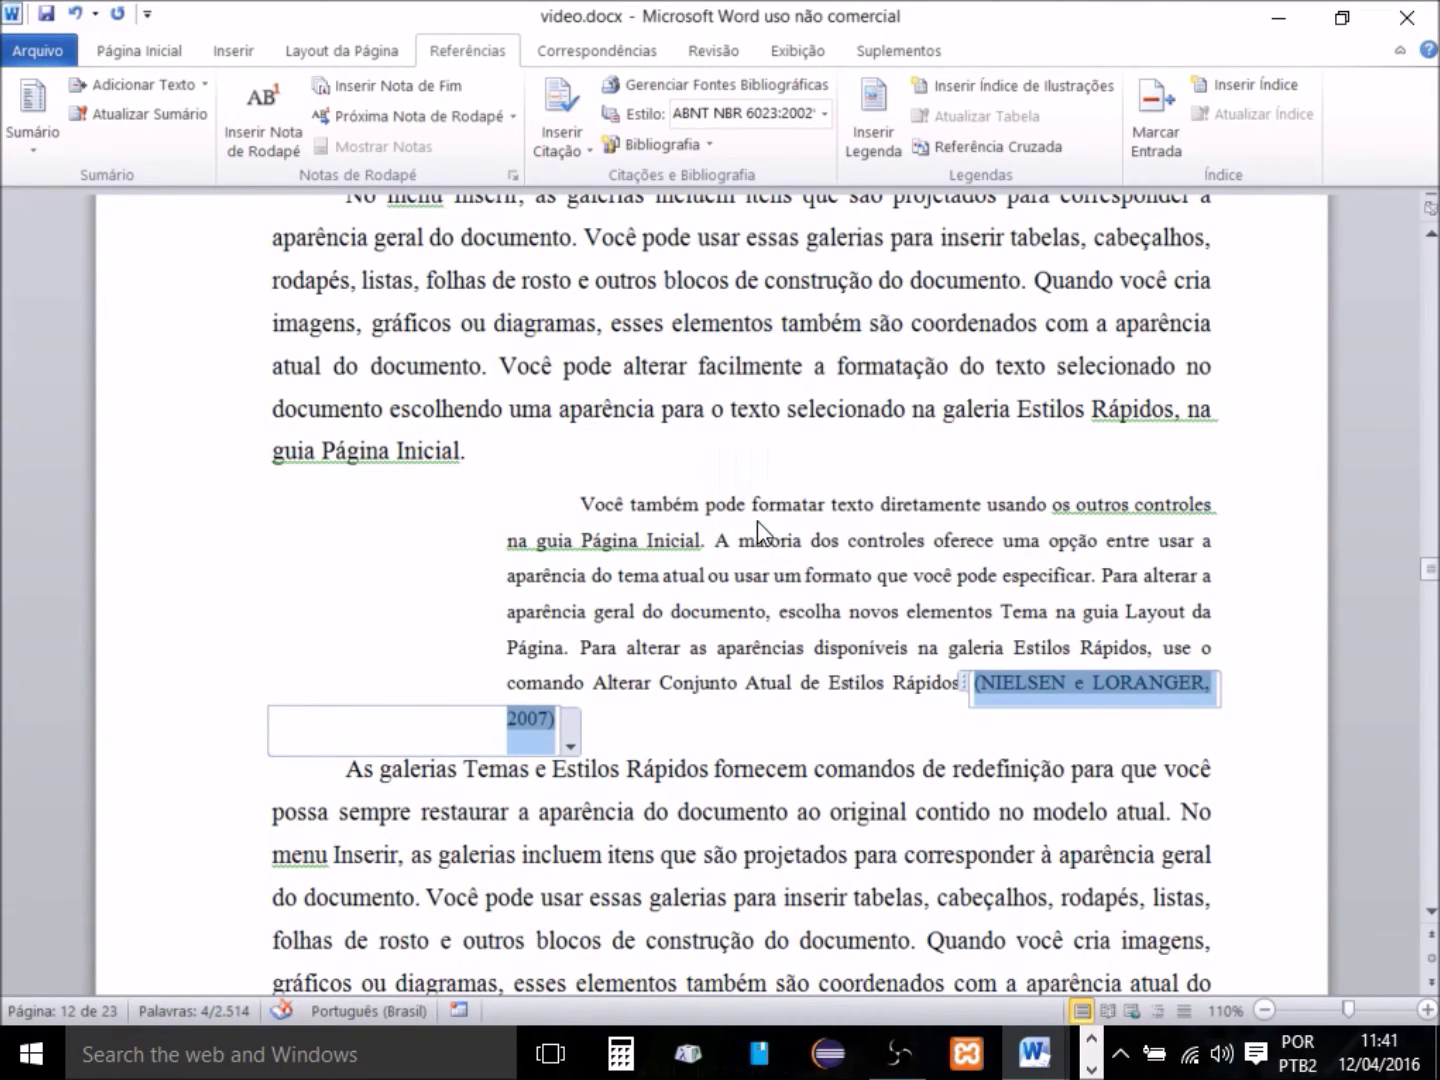
left_click(710, 900)
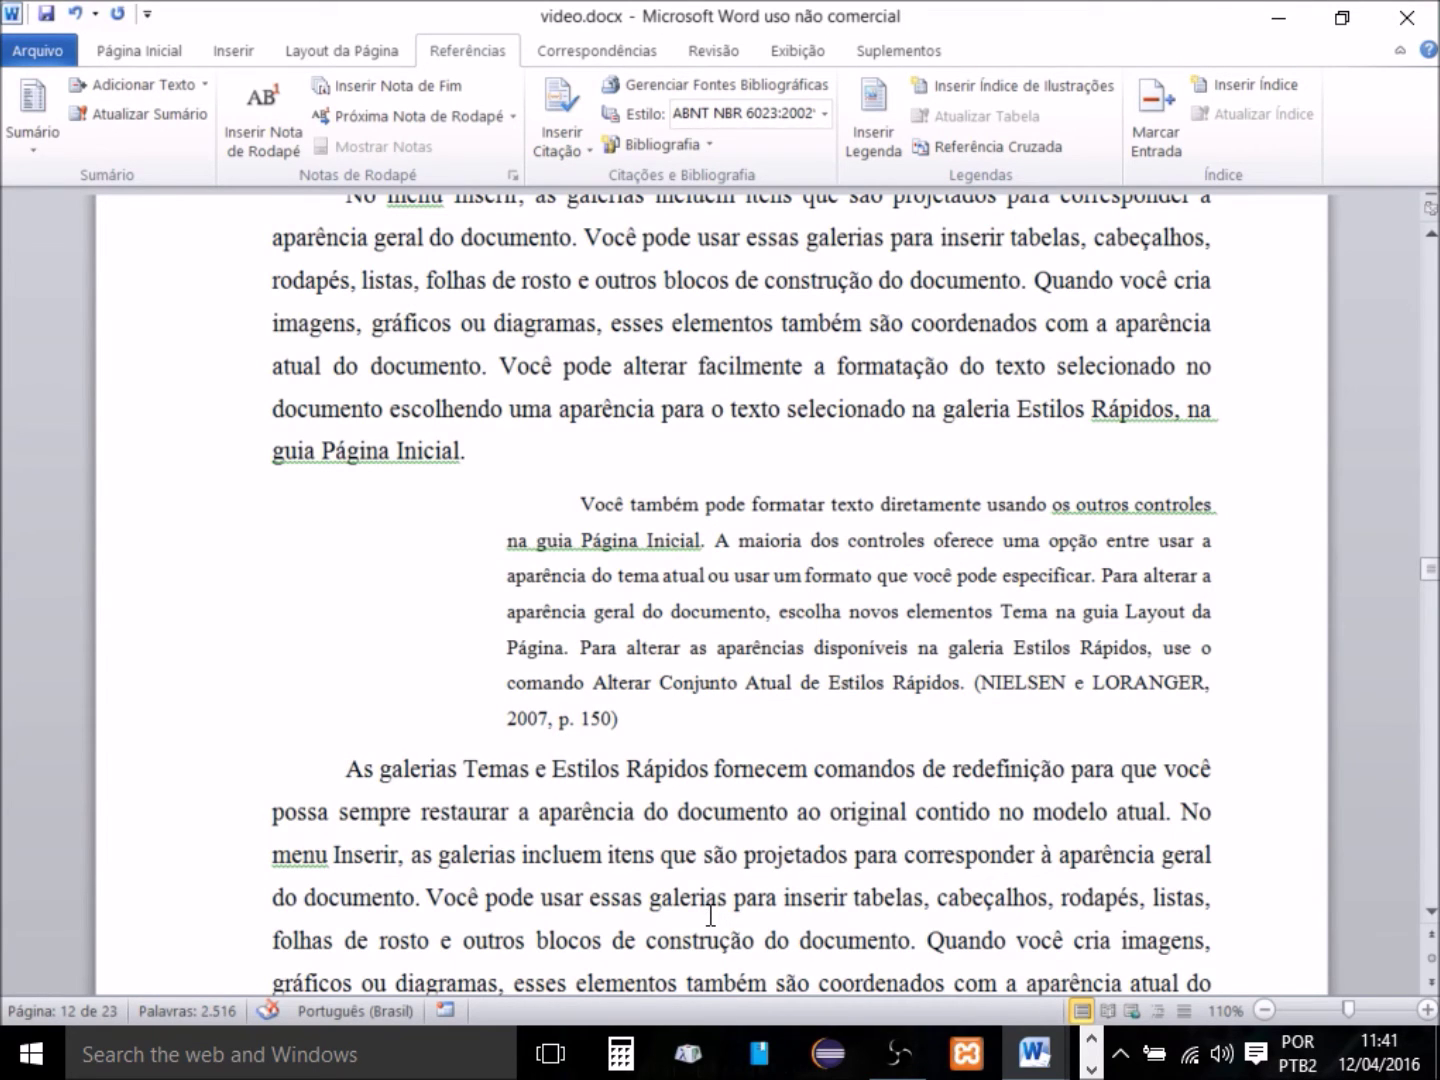
scroll(709, 913, "down", 12)
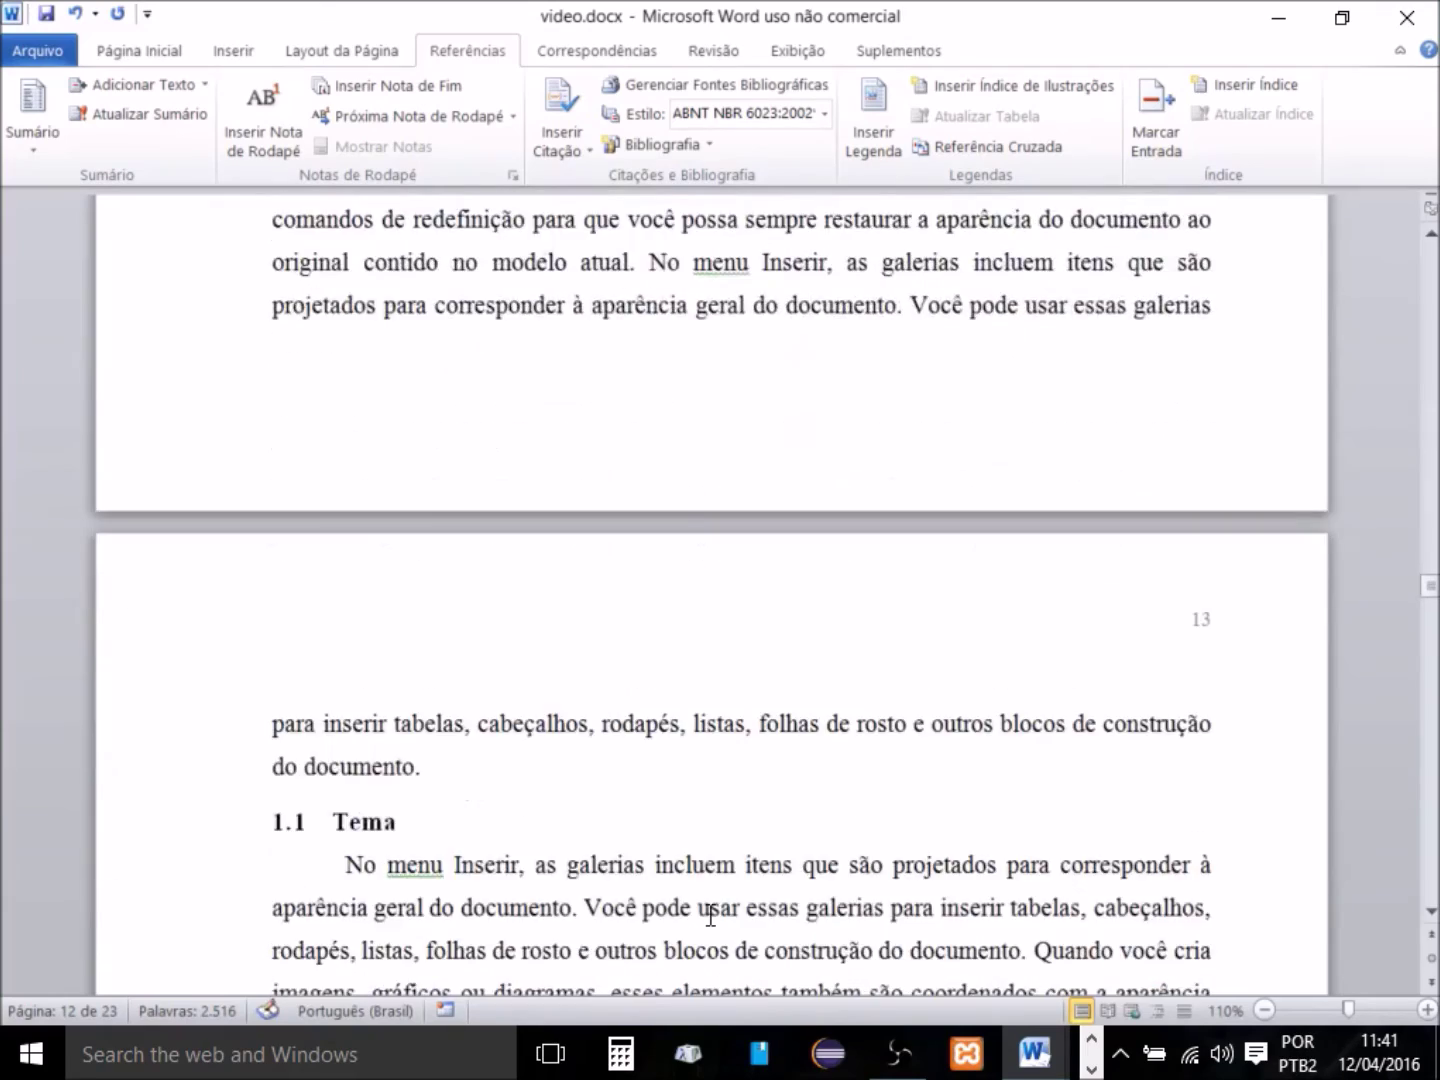
scroll(710, 913, "up", 10)
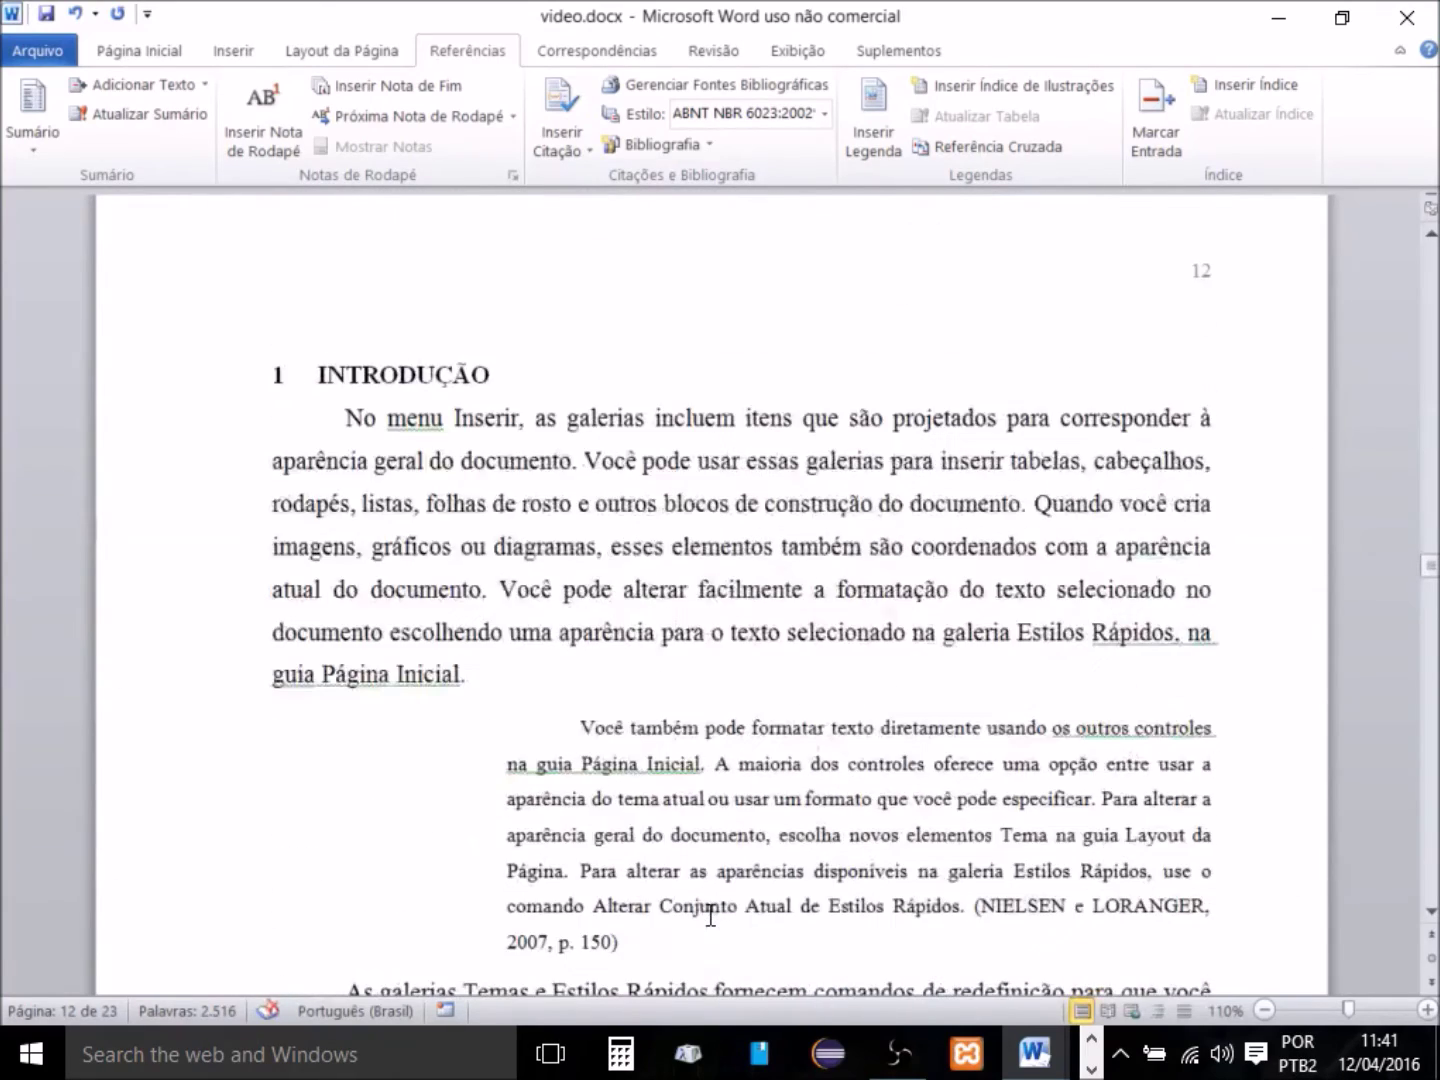
scroll(710, 913, "down", 2)
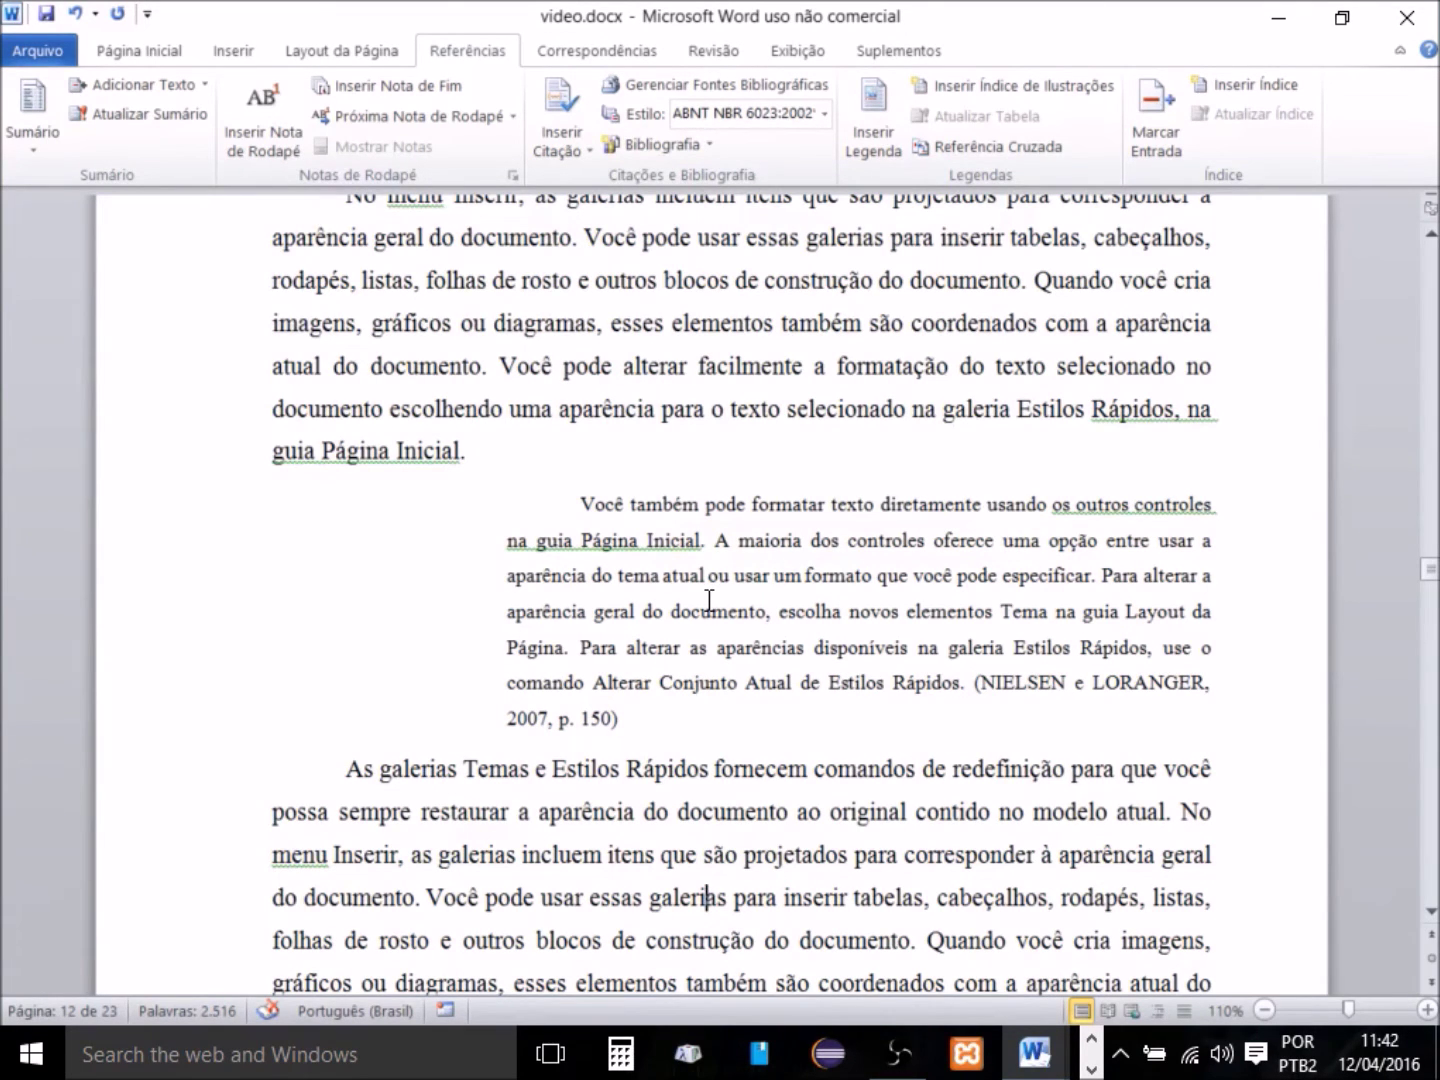
Enclose the sentence from "Você pode alterar facilmente" to "guia Página Inicial" under 1.3 Estado da arte in quotation marks.
scroll(707, 600, "down", 10)
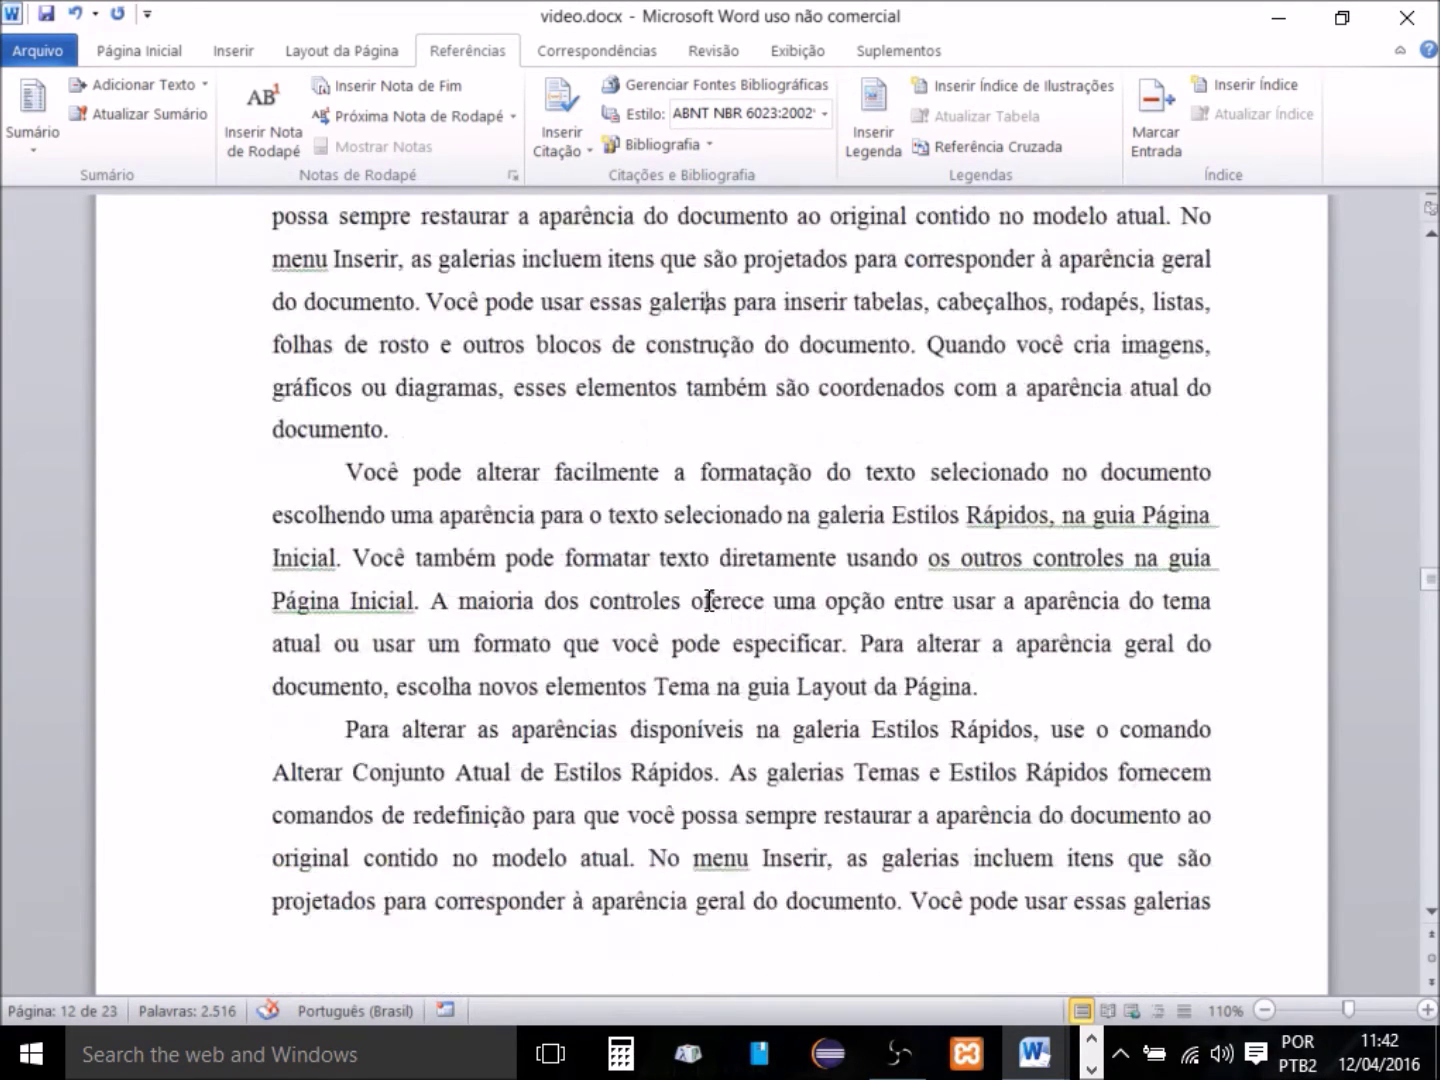
scroll(708, 612, "down", 18)
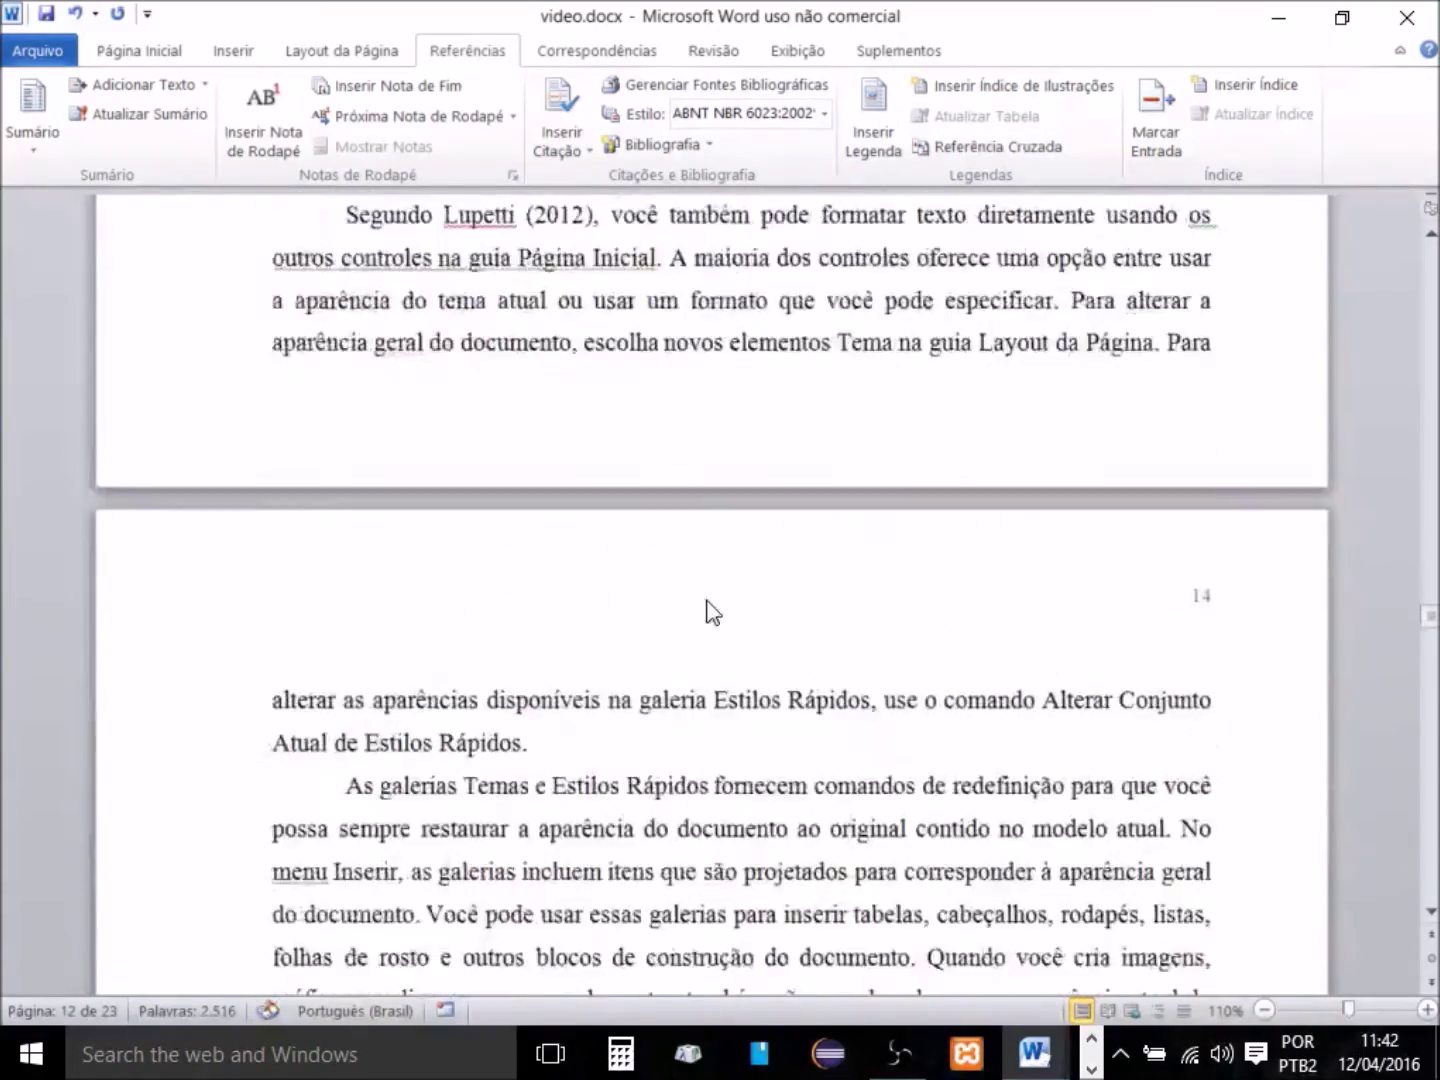
scroll(707, 599, "down", 15)
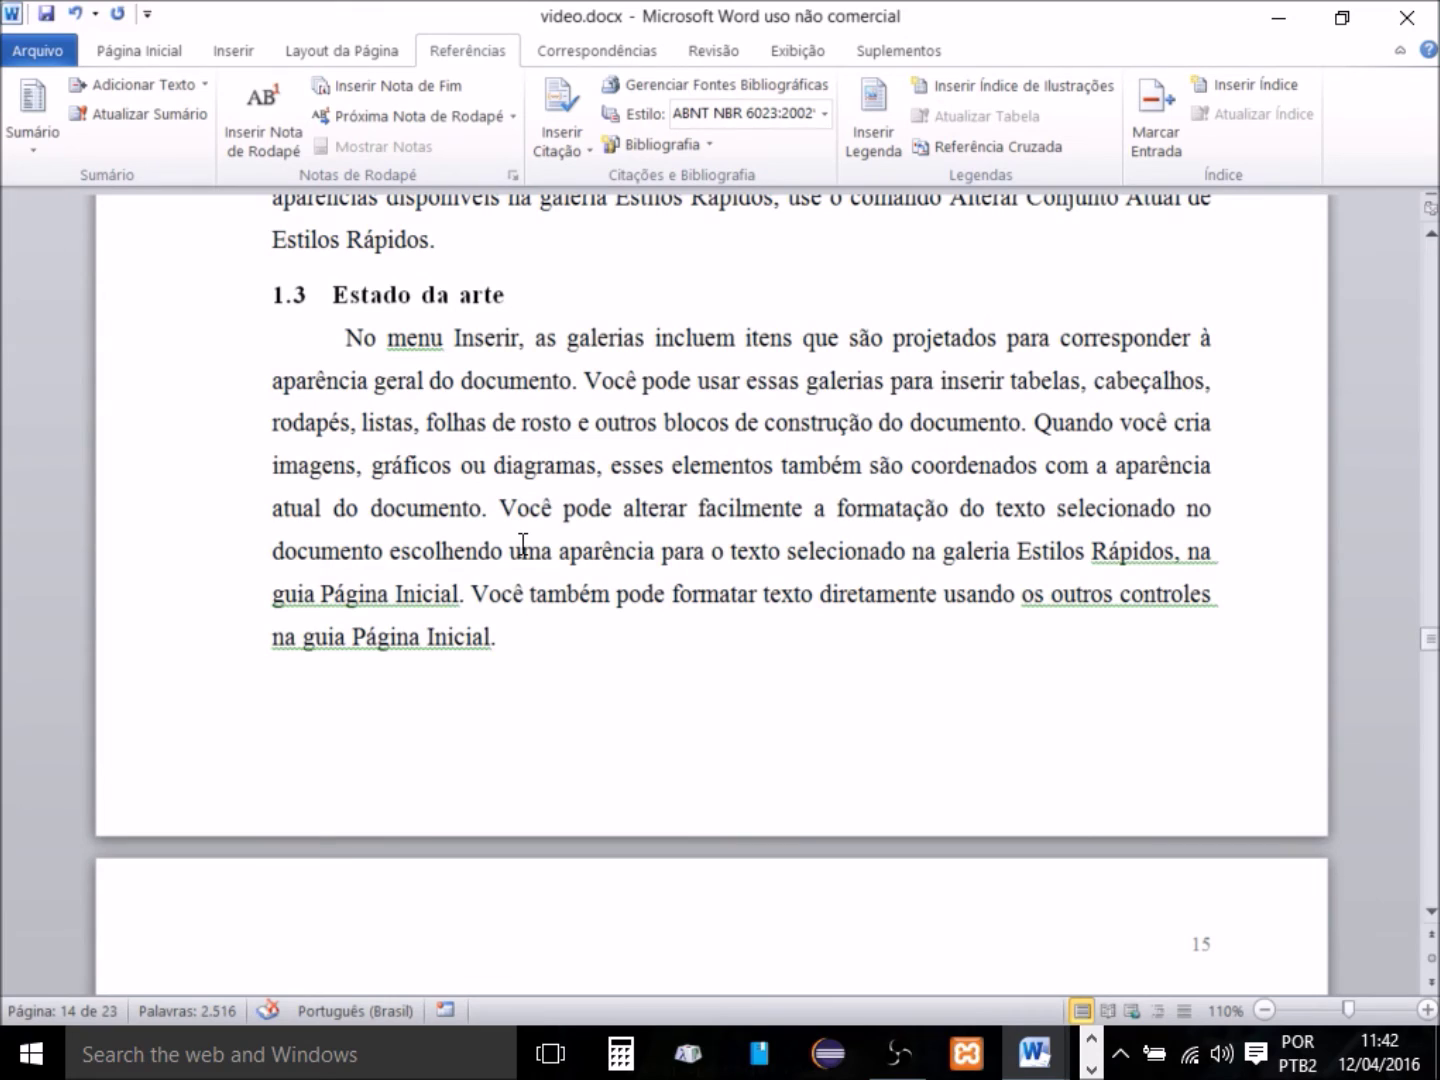
type("\"")
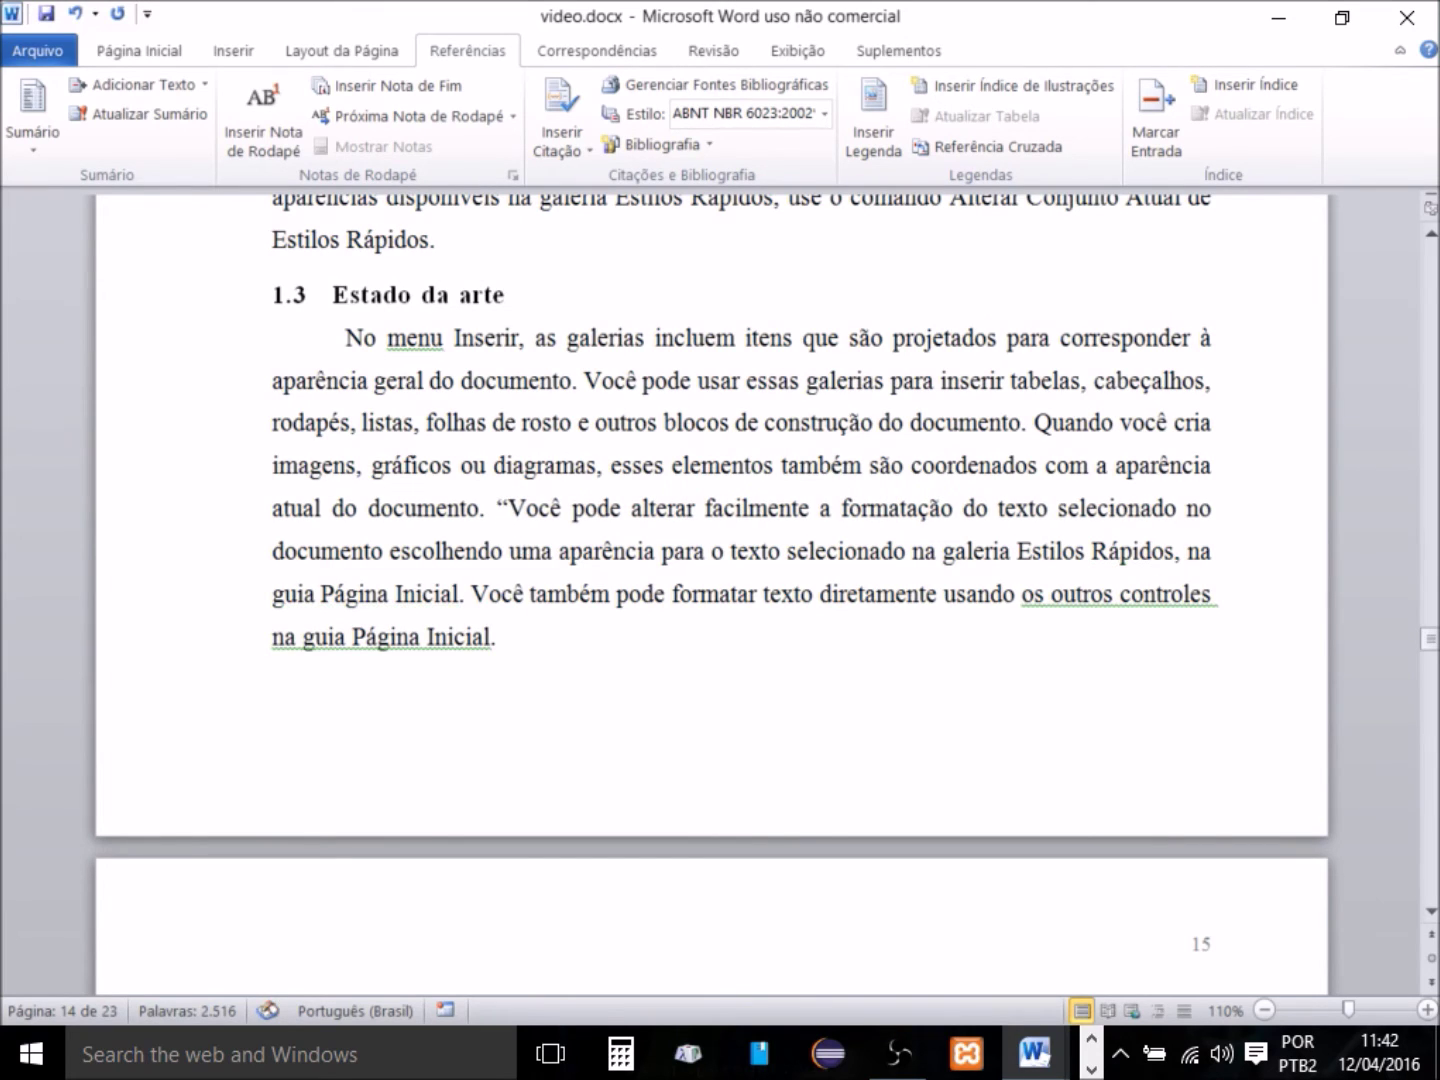
left_click(462, 595)
type("\"")
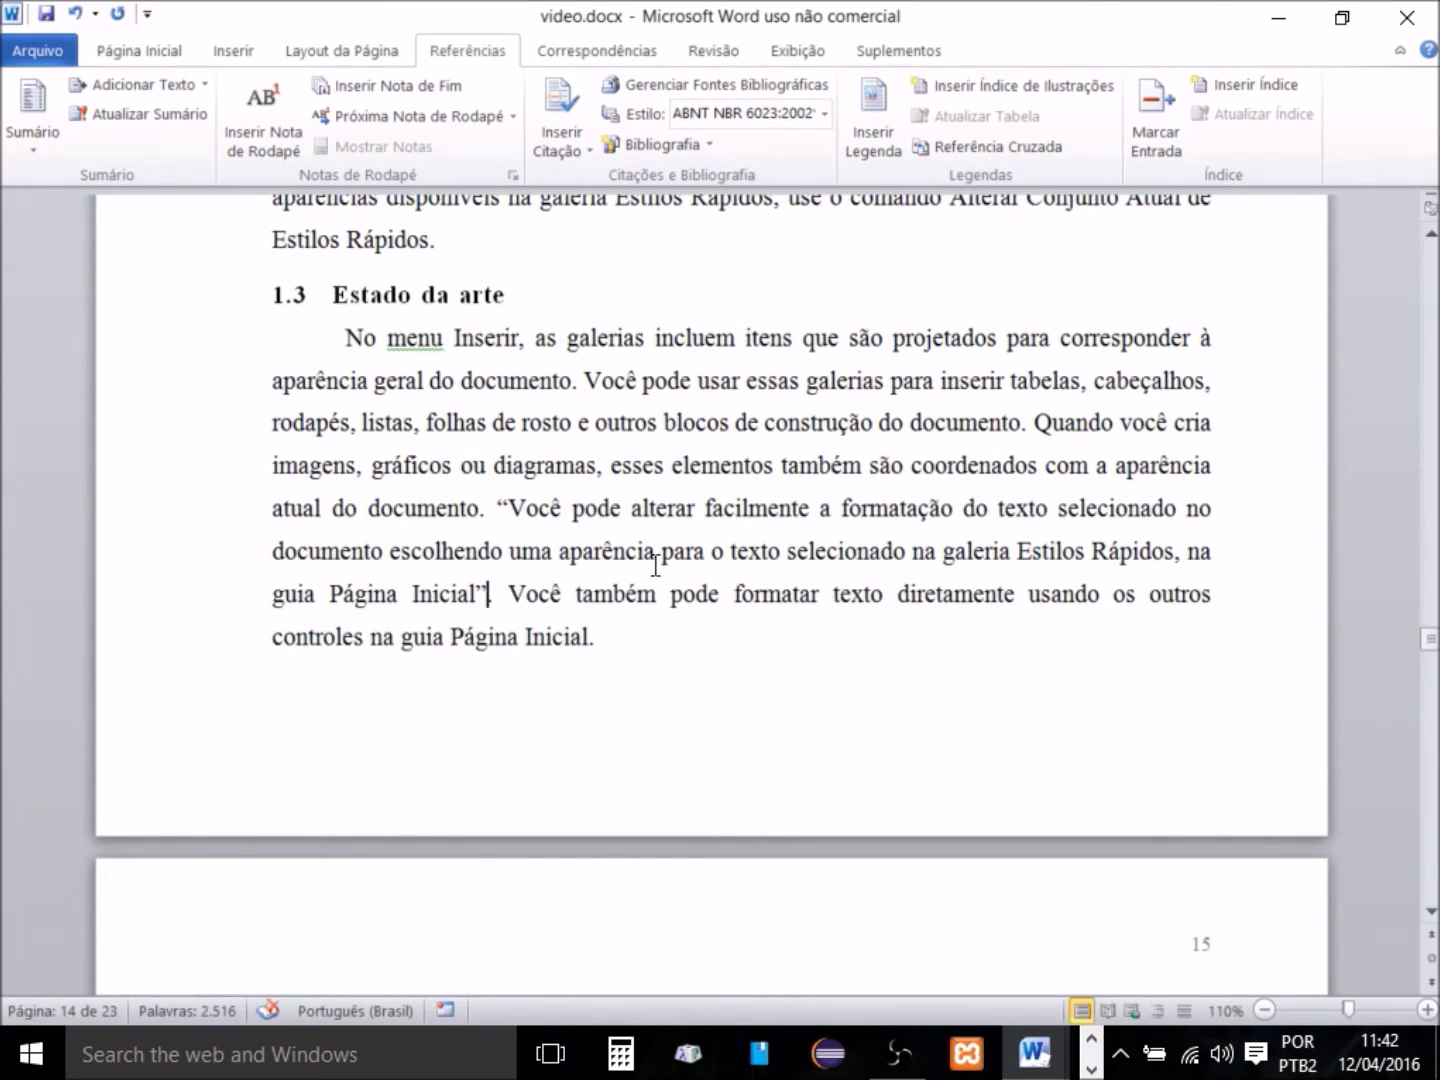
Replace the period after the closing quotation mark with "diz" and change the following word to lowercase "você".
key("Delete")
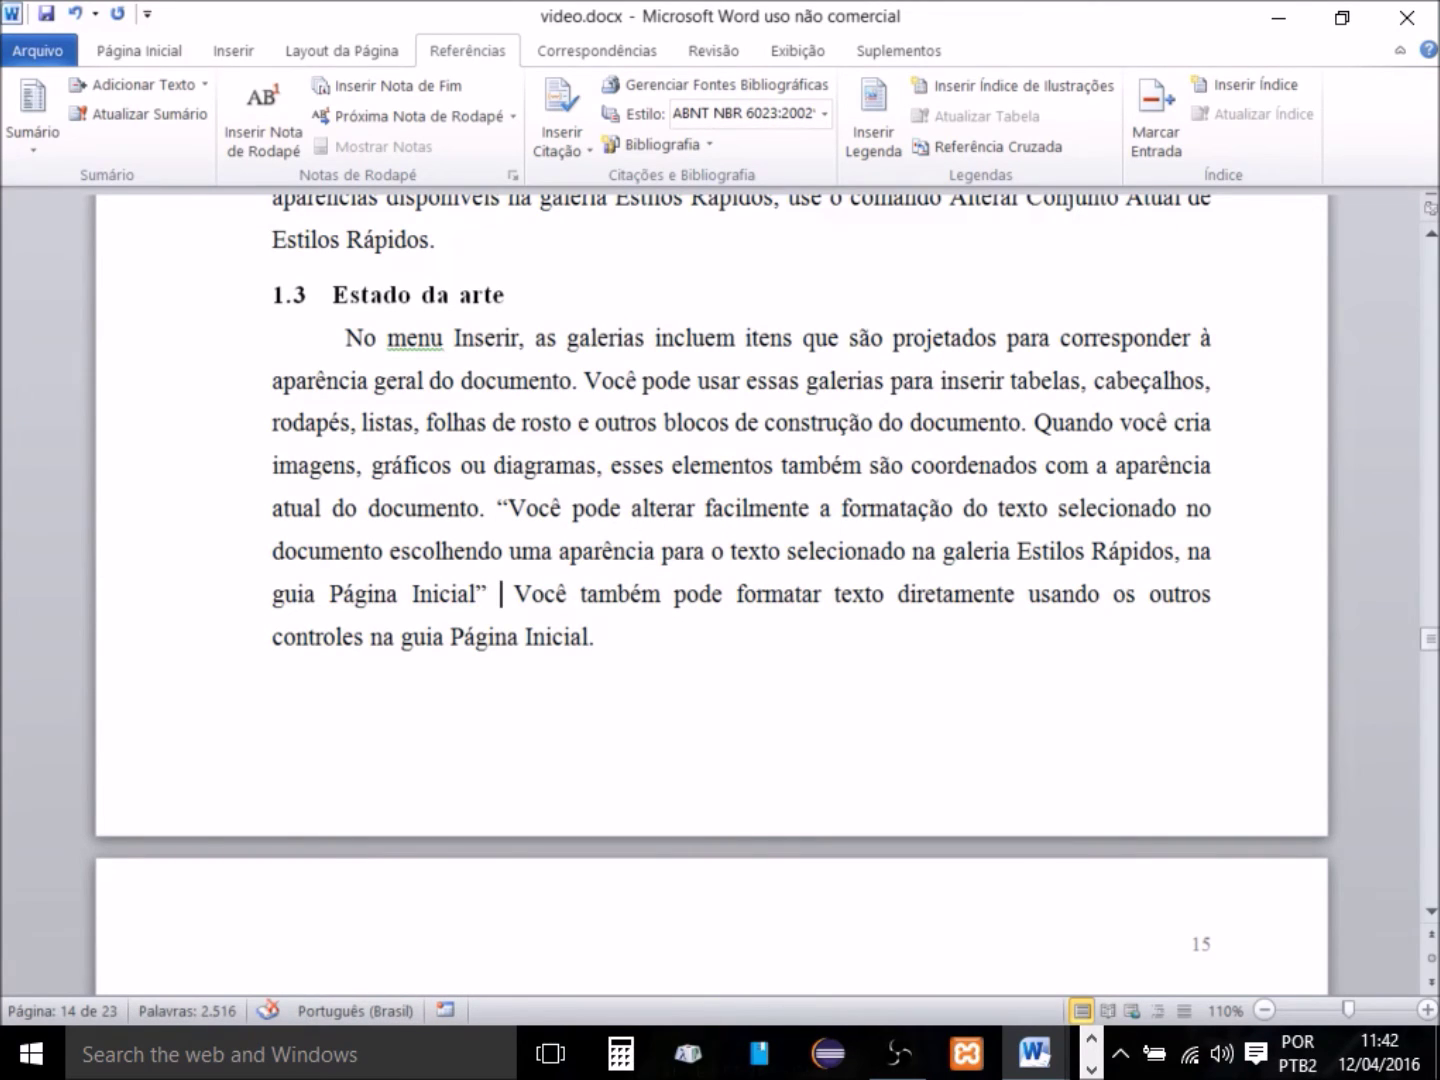
type("diz")
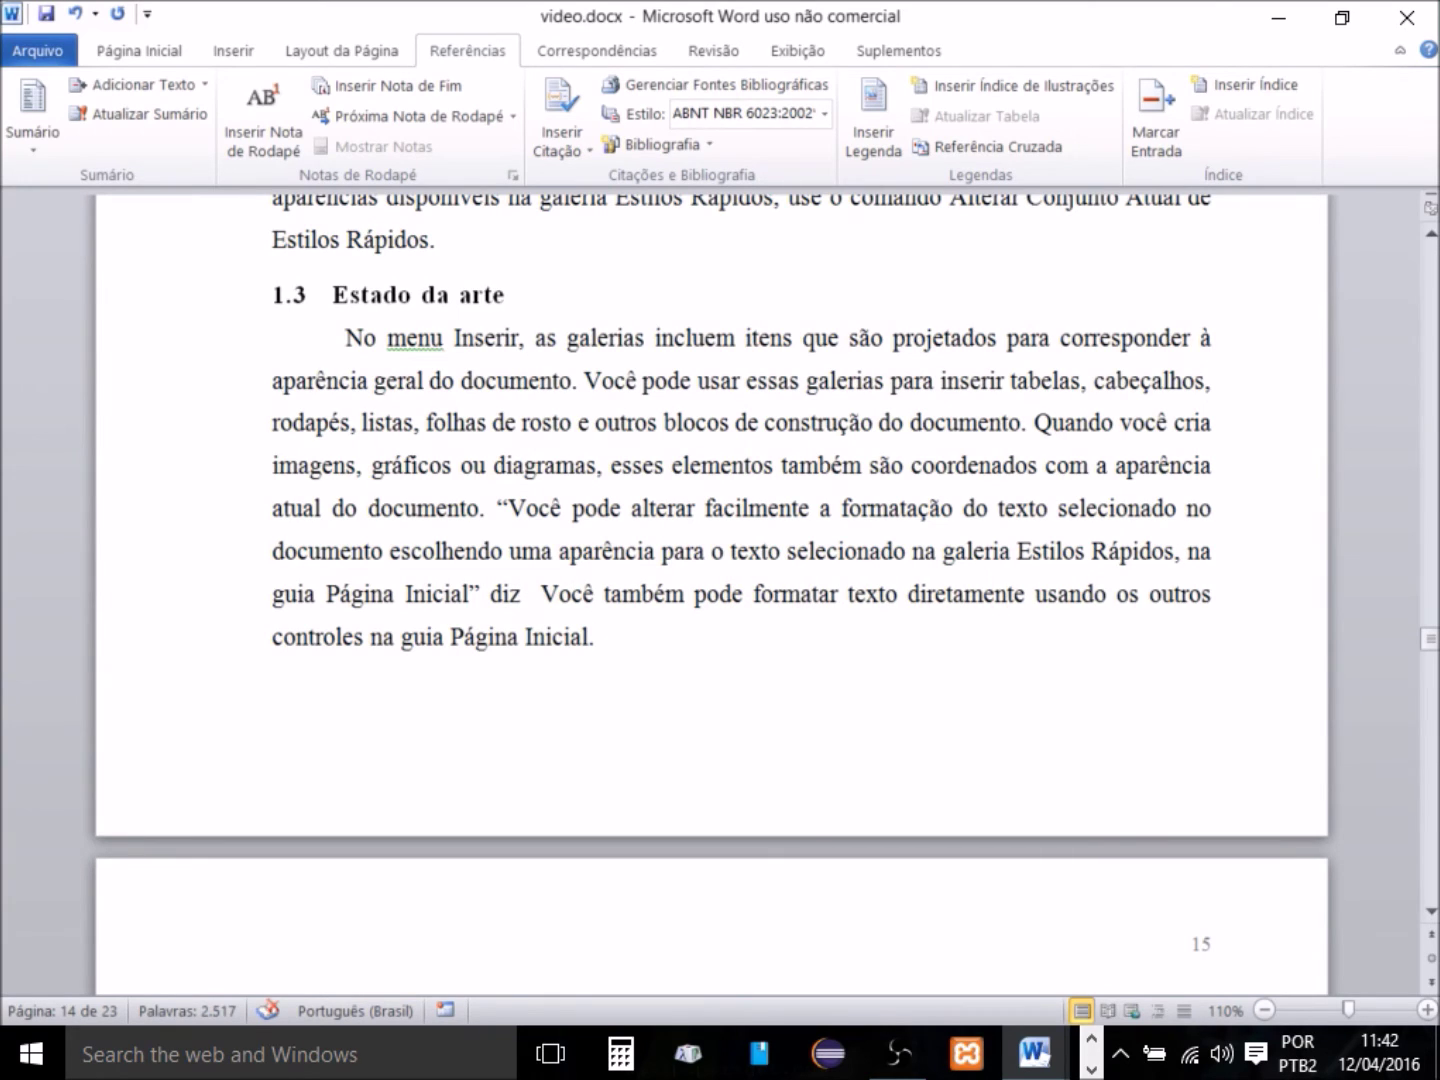
left_click_drag(543, 591, 549, 590)
type("v")
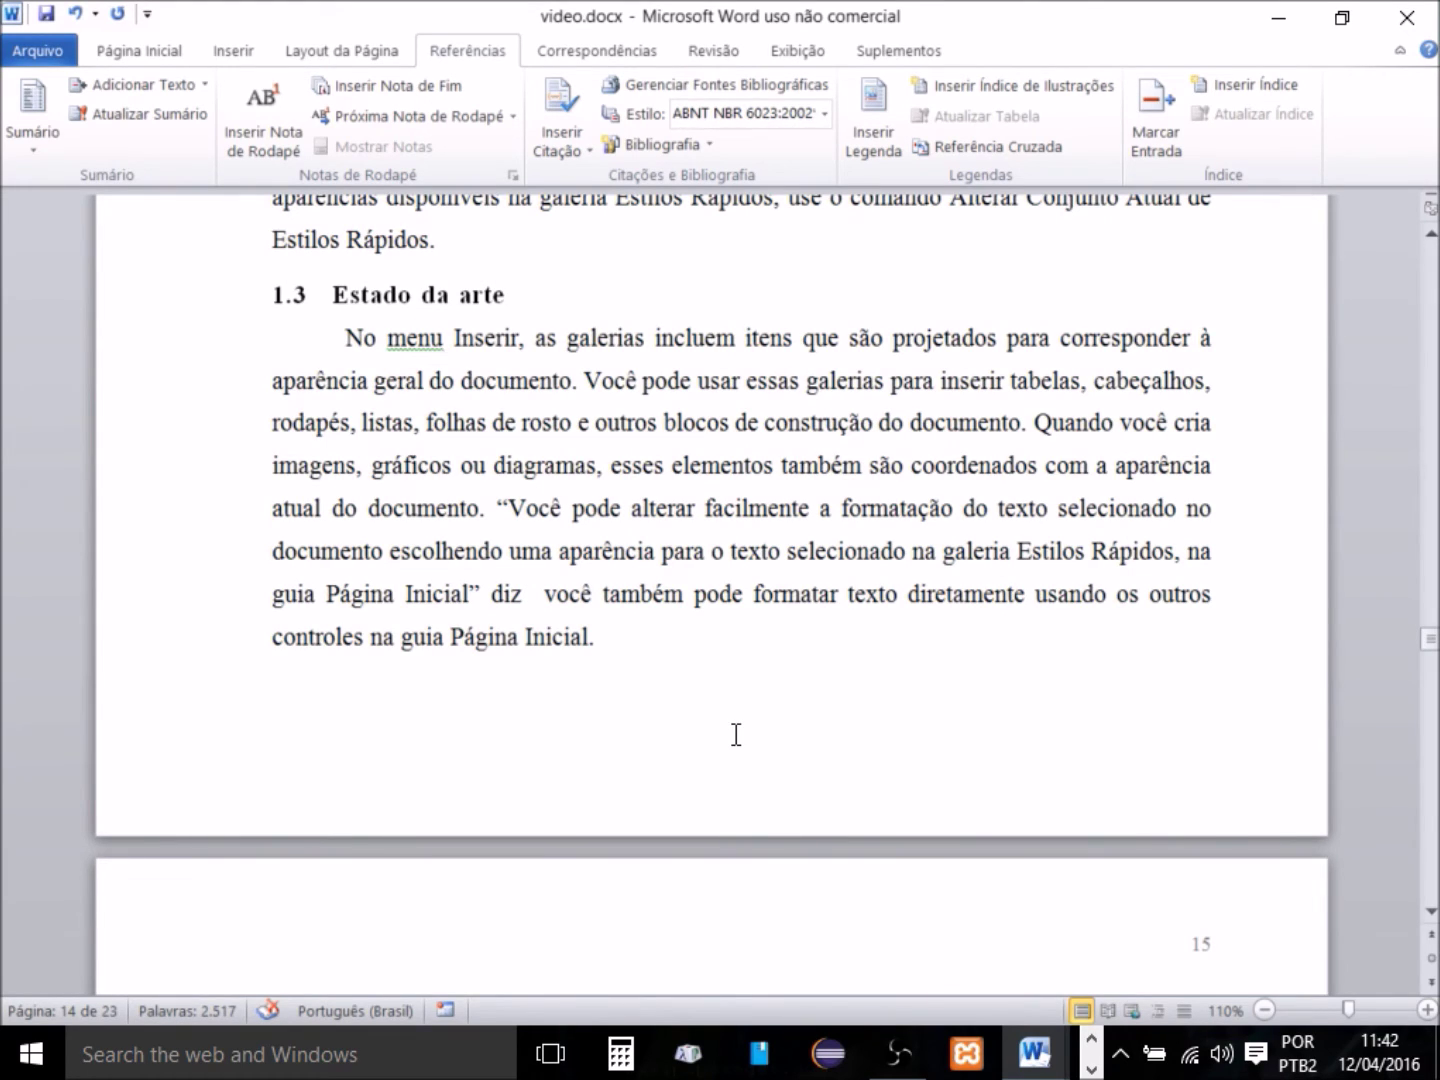
Start a new bibliographic source for a citation after "diz", with the source type set to Site.
left_click(588, 149)
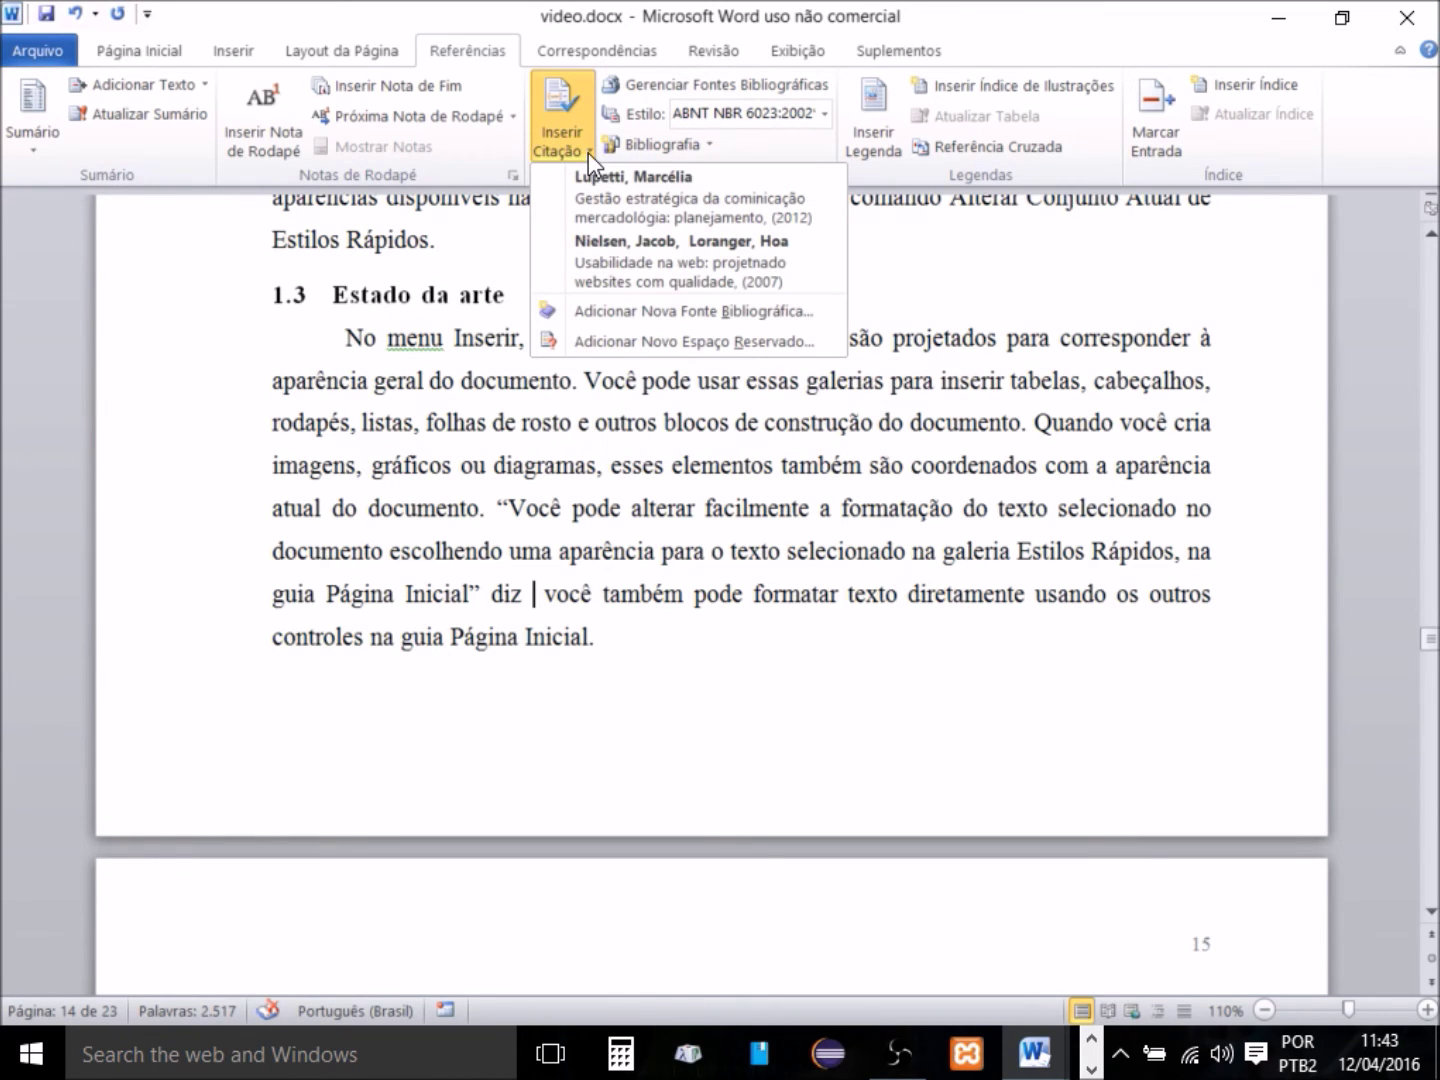
left_click(625, 311)
left_click(724, 309)
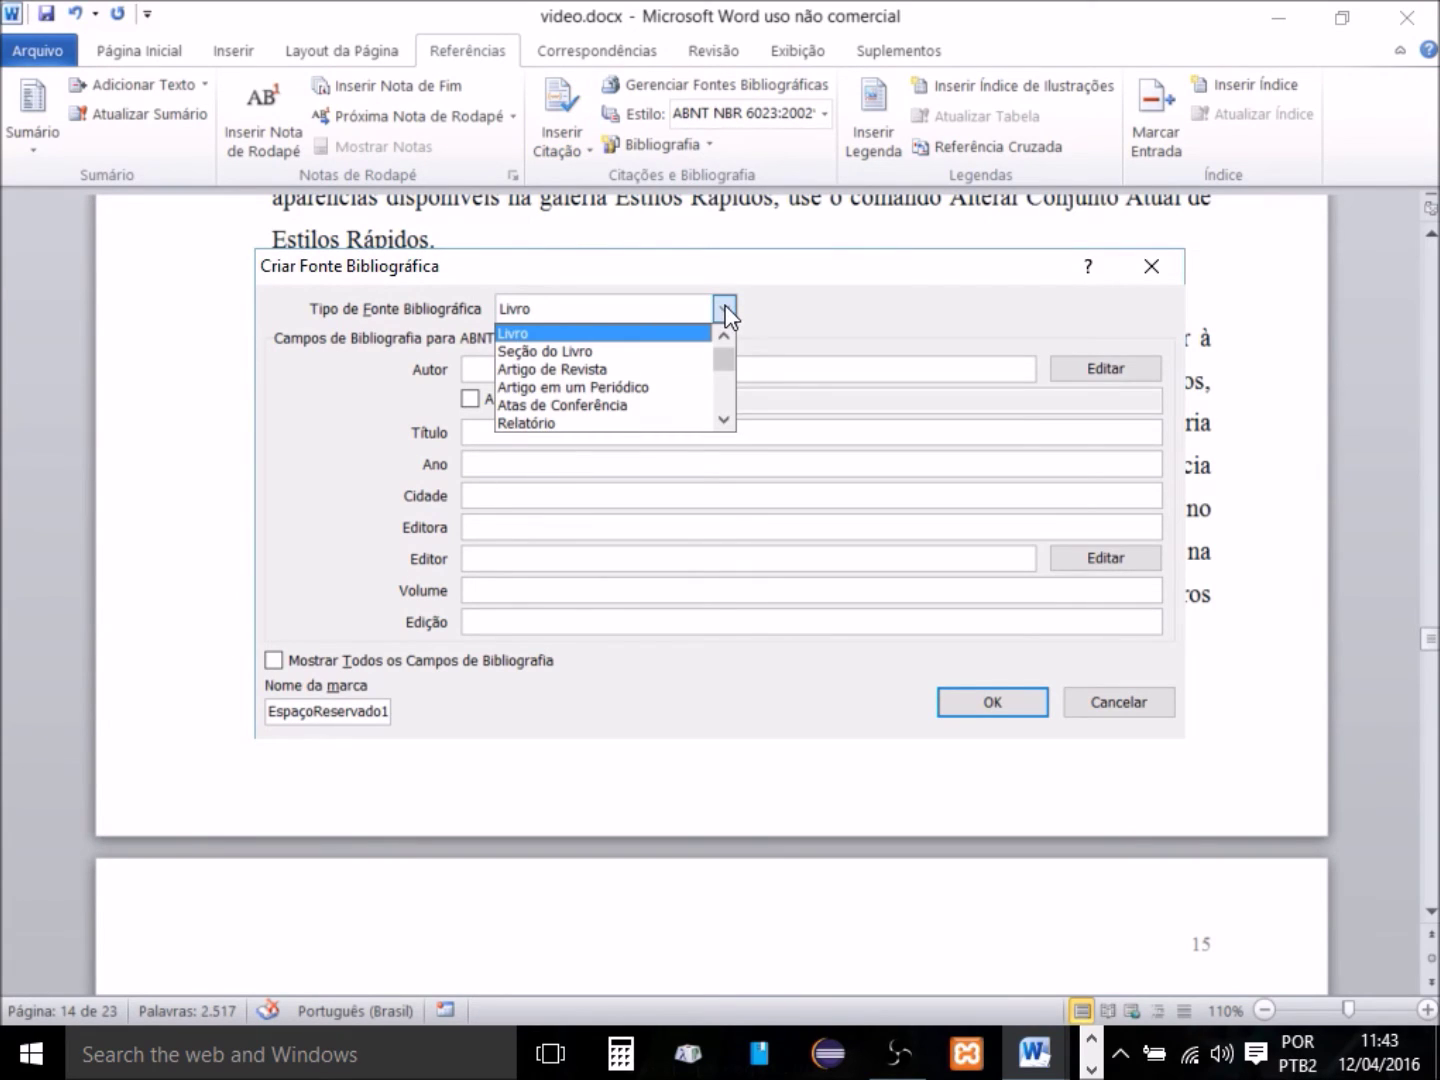
left_click(725, 419)
left_click(725, 420)
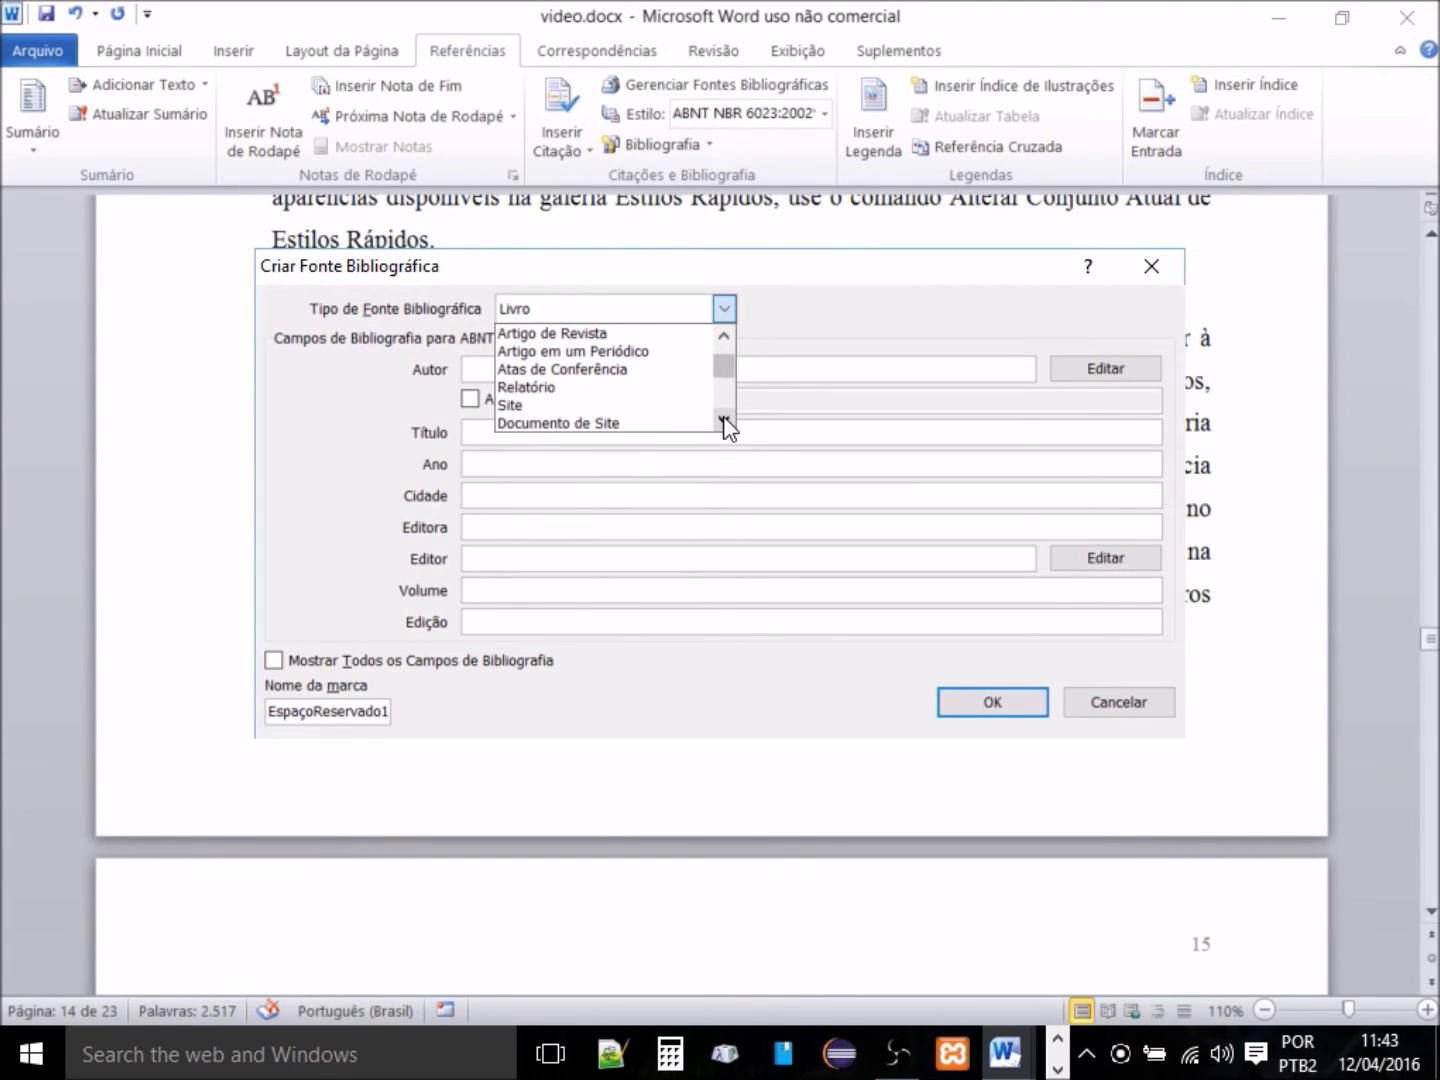
left_click(627, 406)
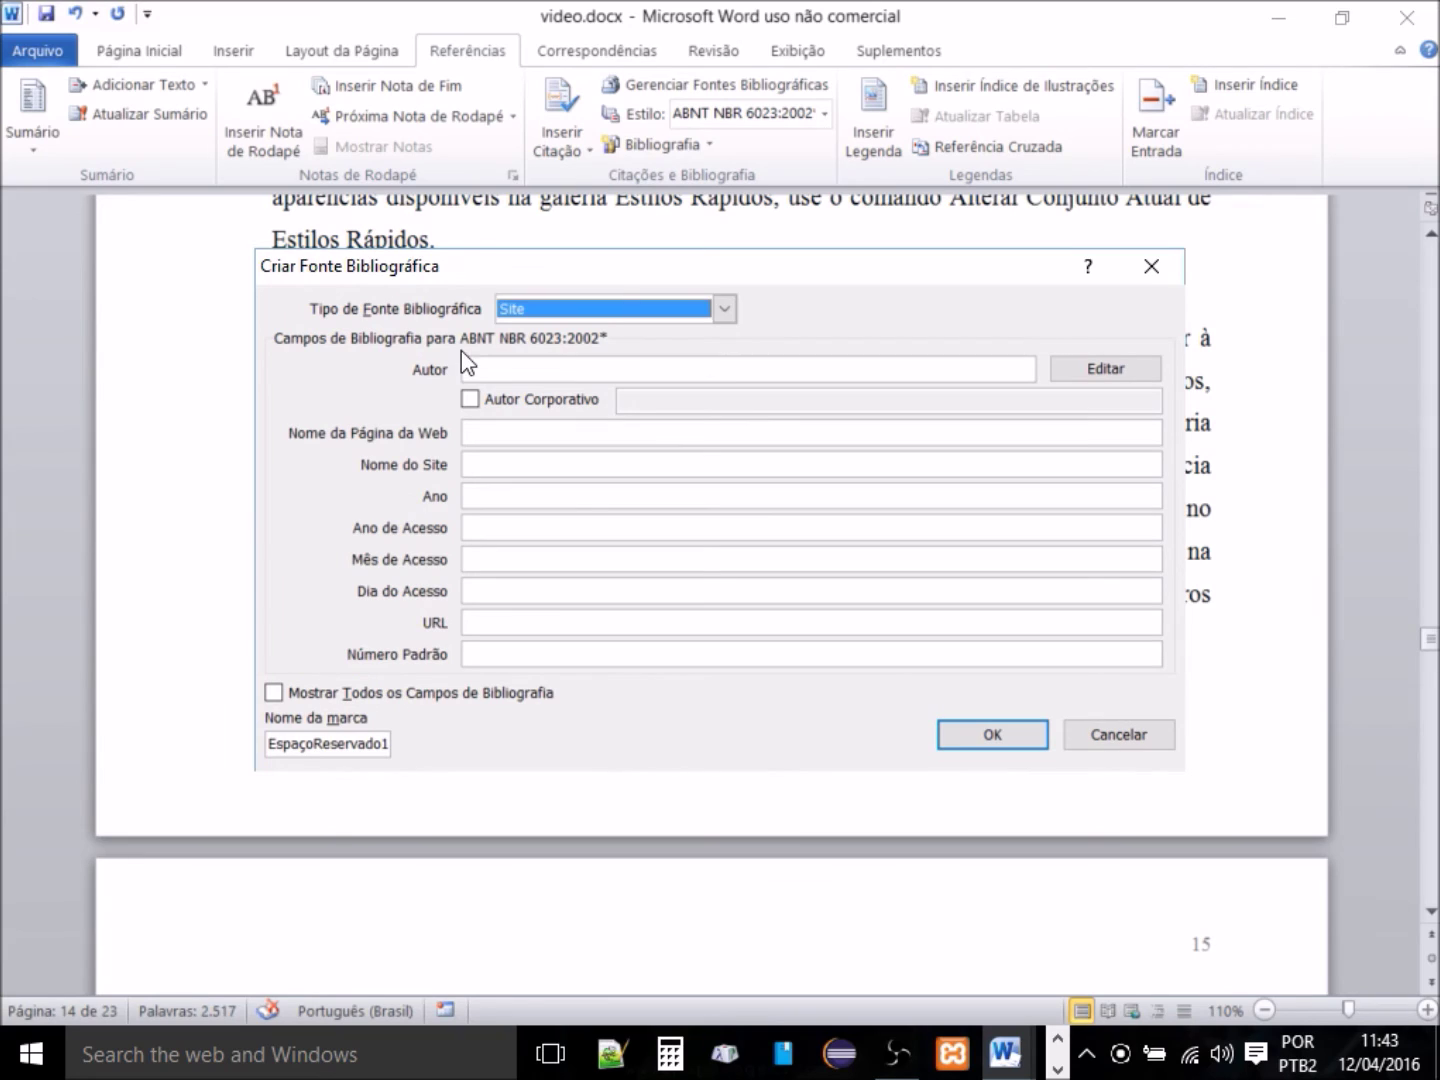
left_click(482, 369)
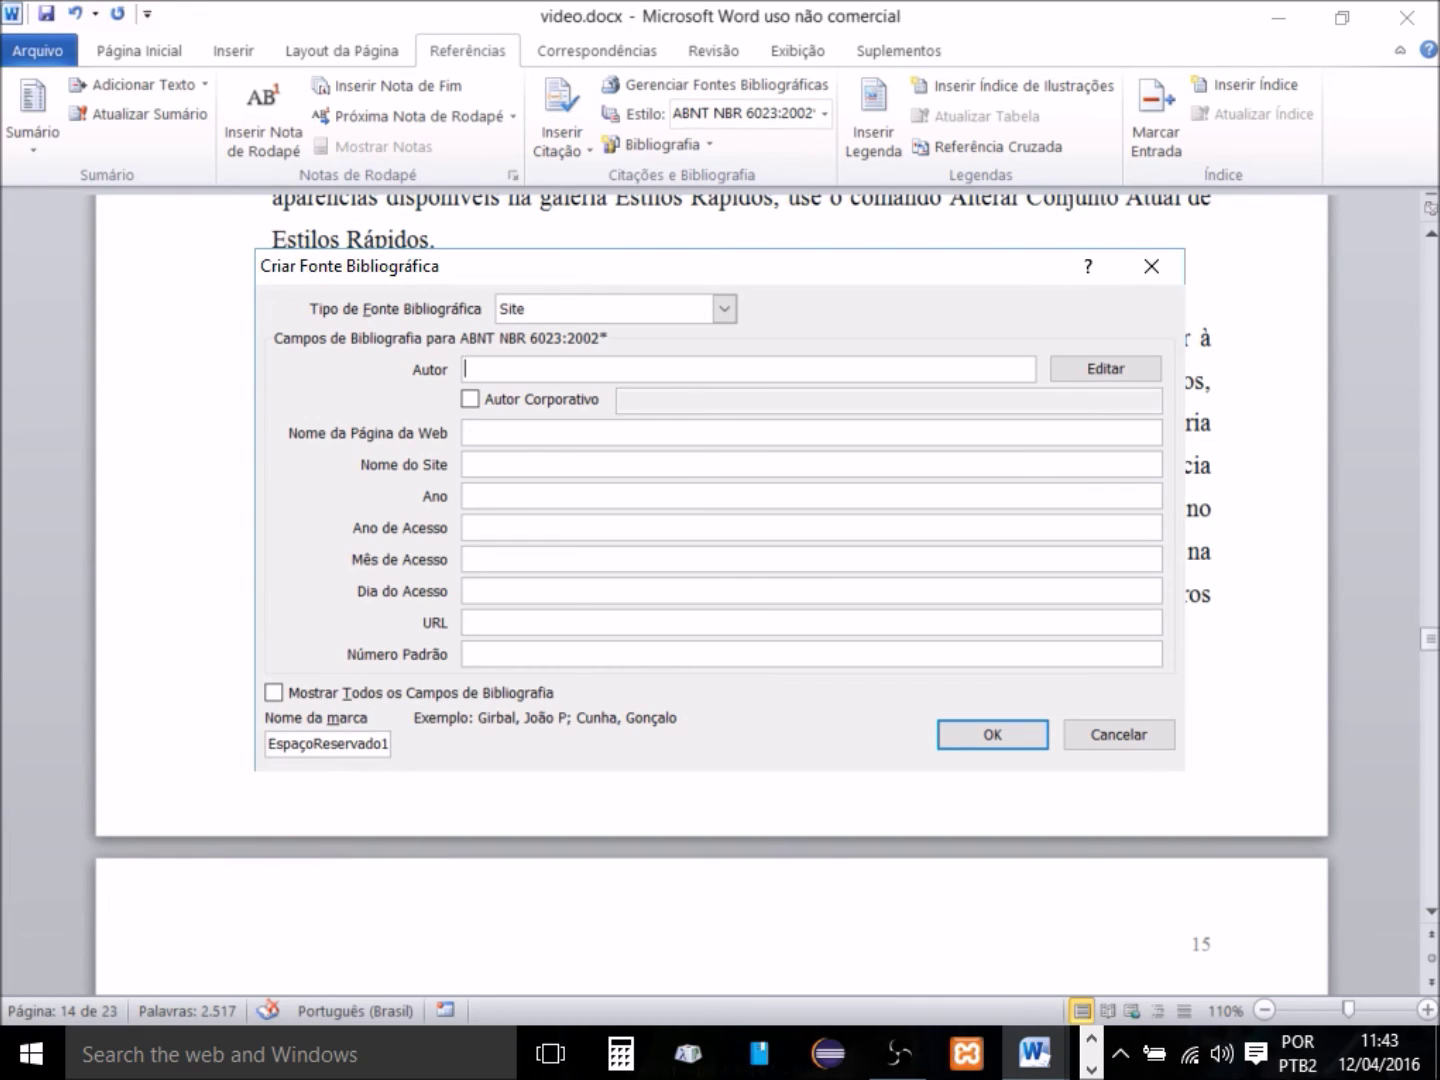
Switch to Chrome, search Google for "mix de marketing" and look through the results for a web article.
key("alt+Tab")
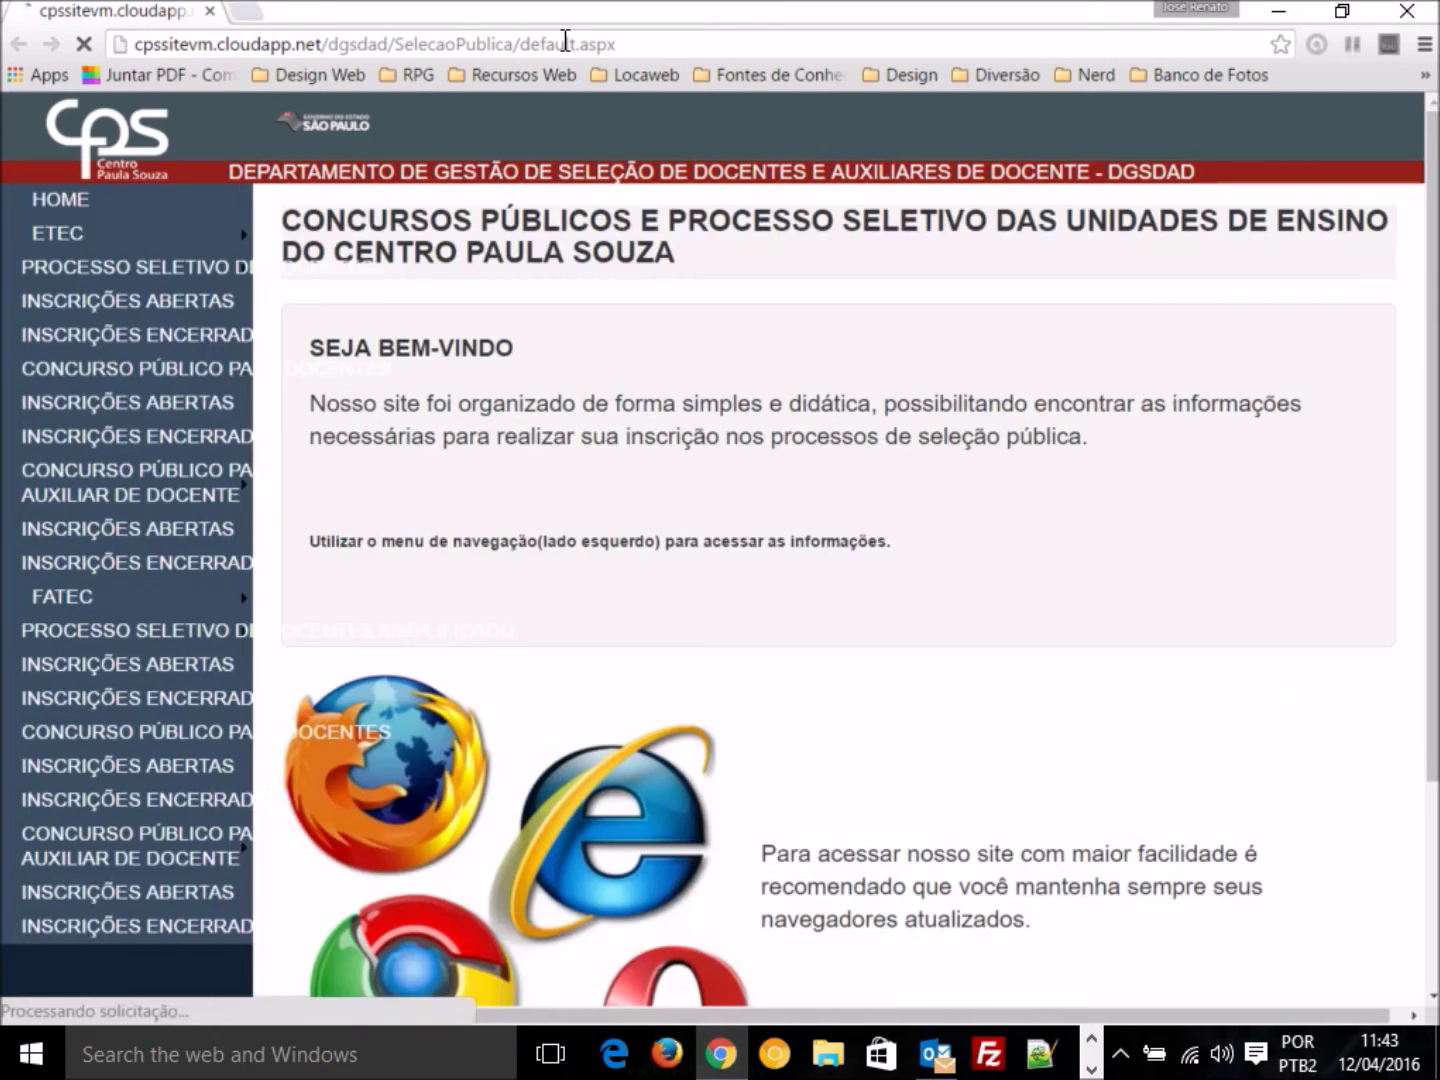
left_click(565, 45)
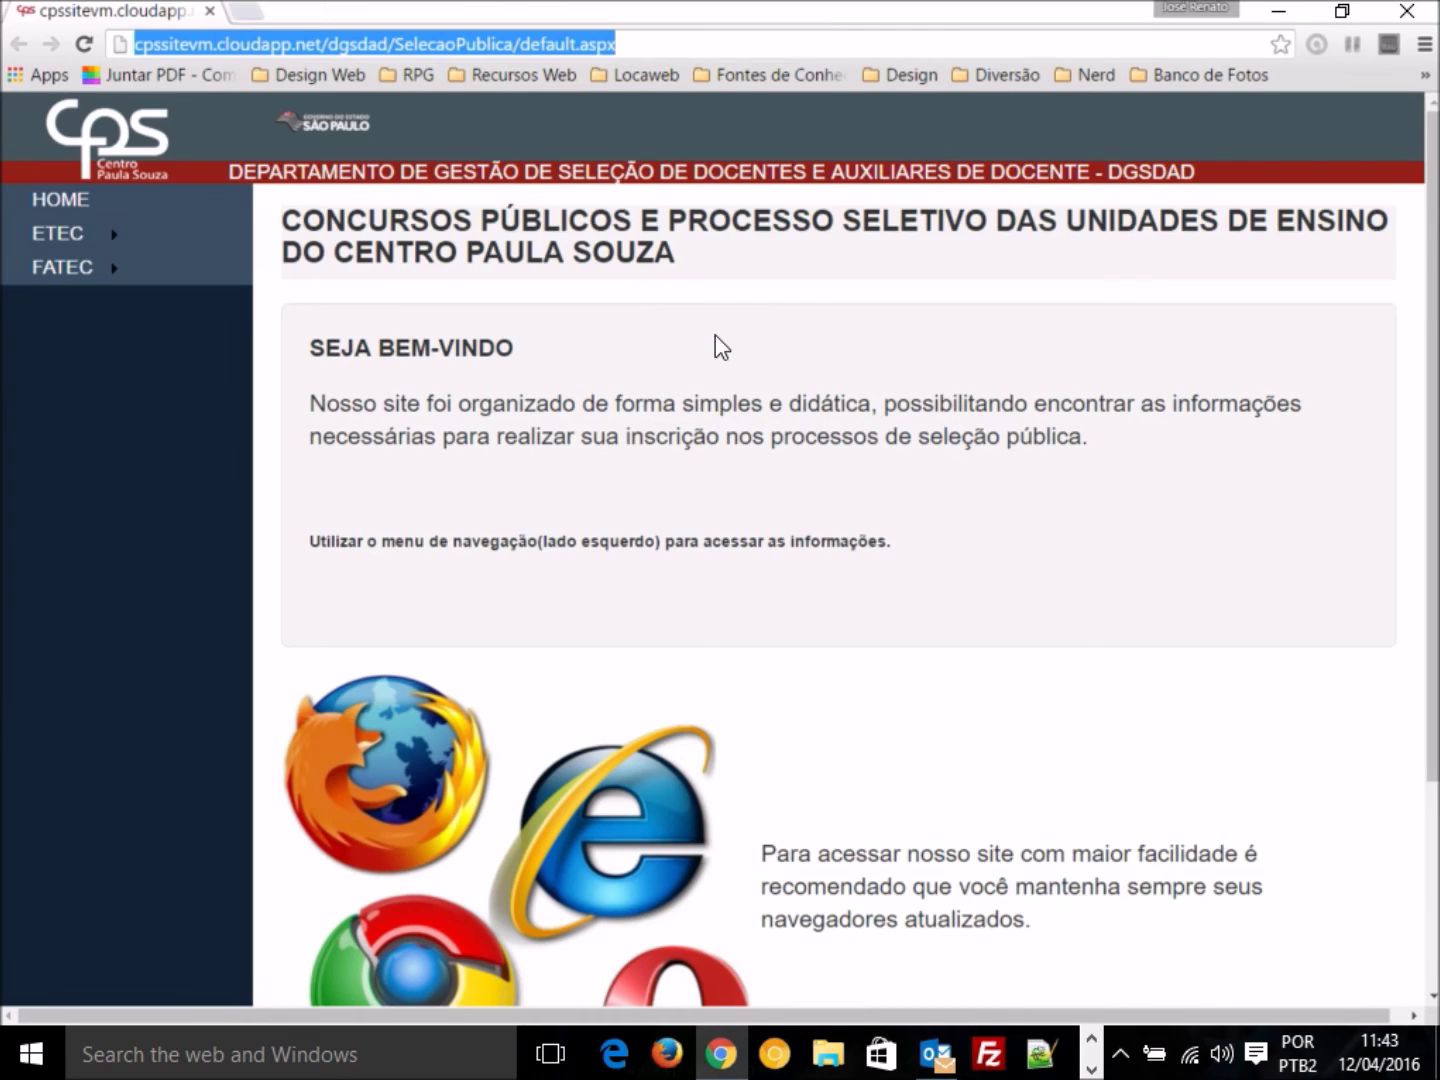
type("mix de marketin")
key("Return")
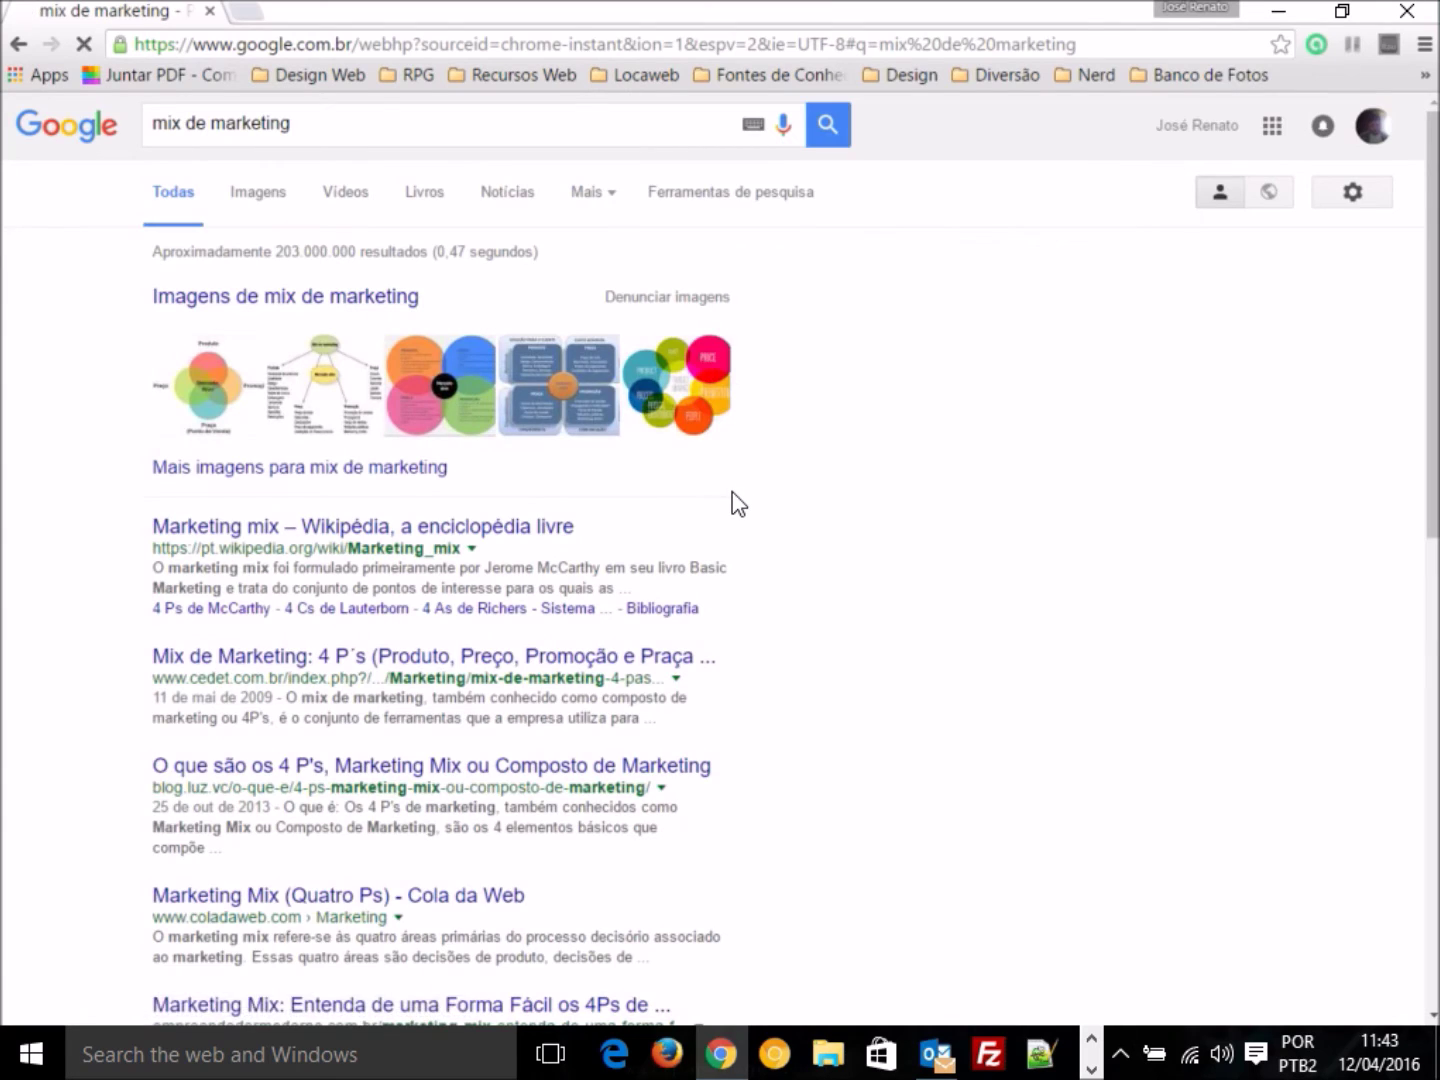
scroll(735, 503, "down", 2)
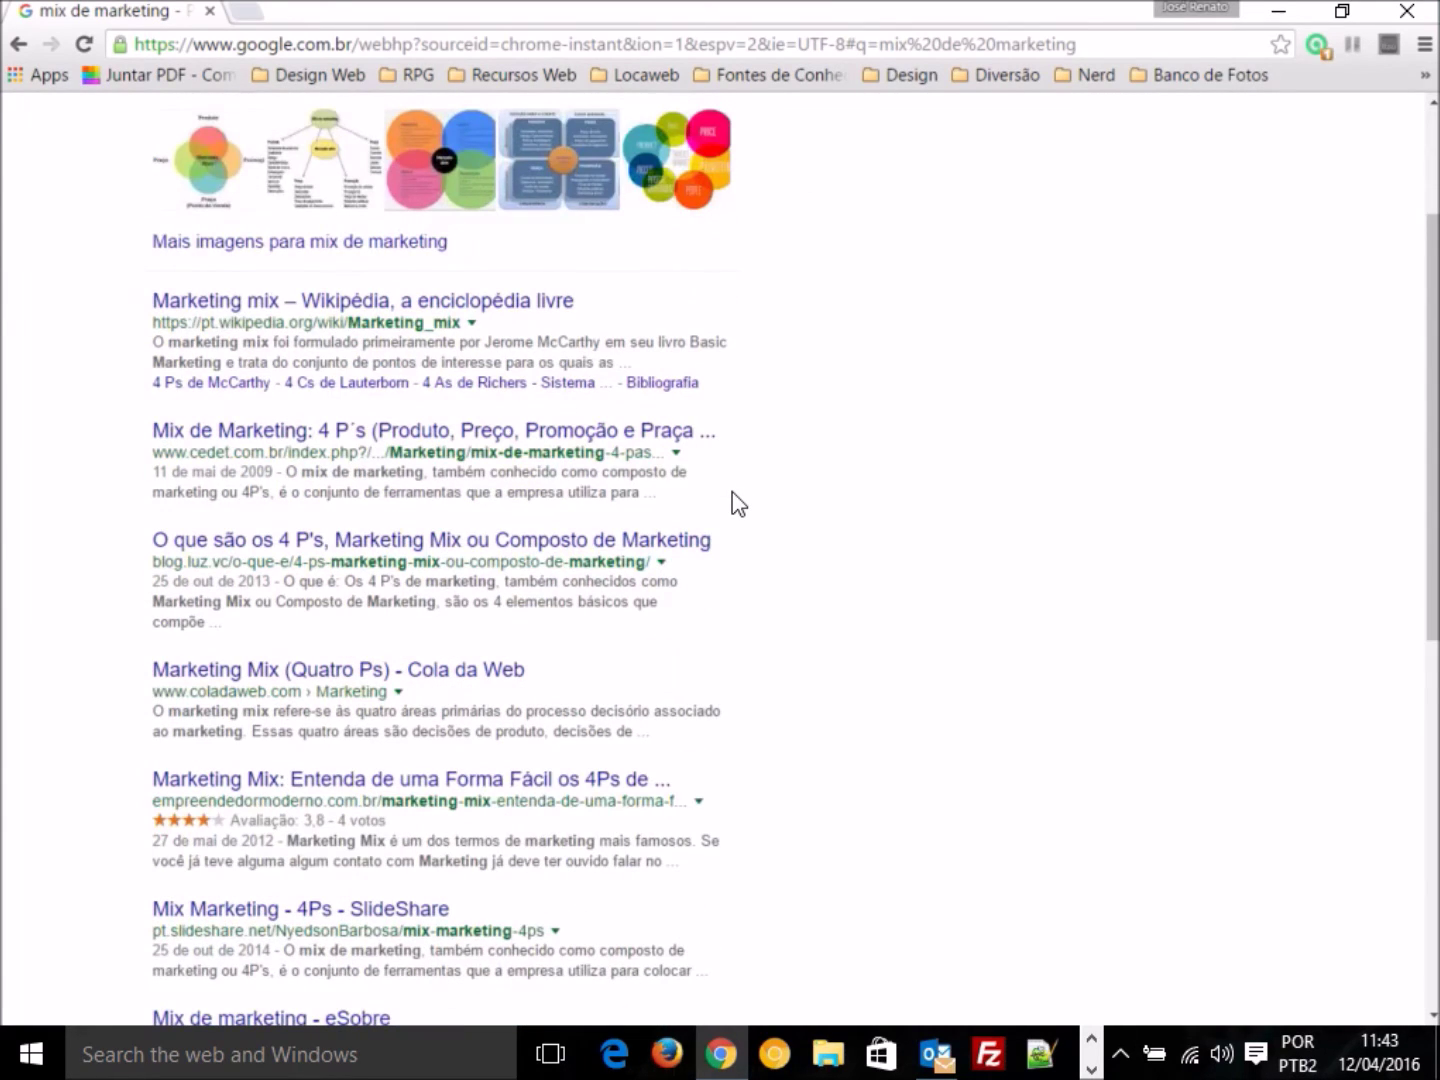
scroll(736, 502, "down", 3)
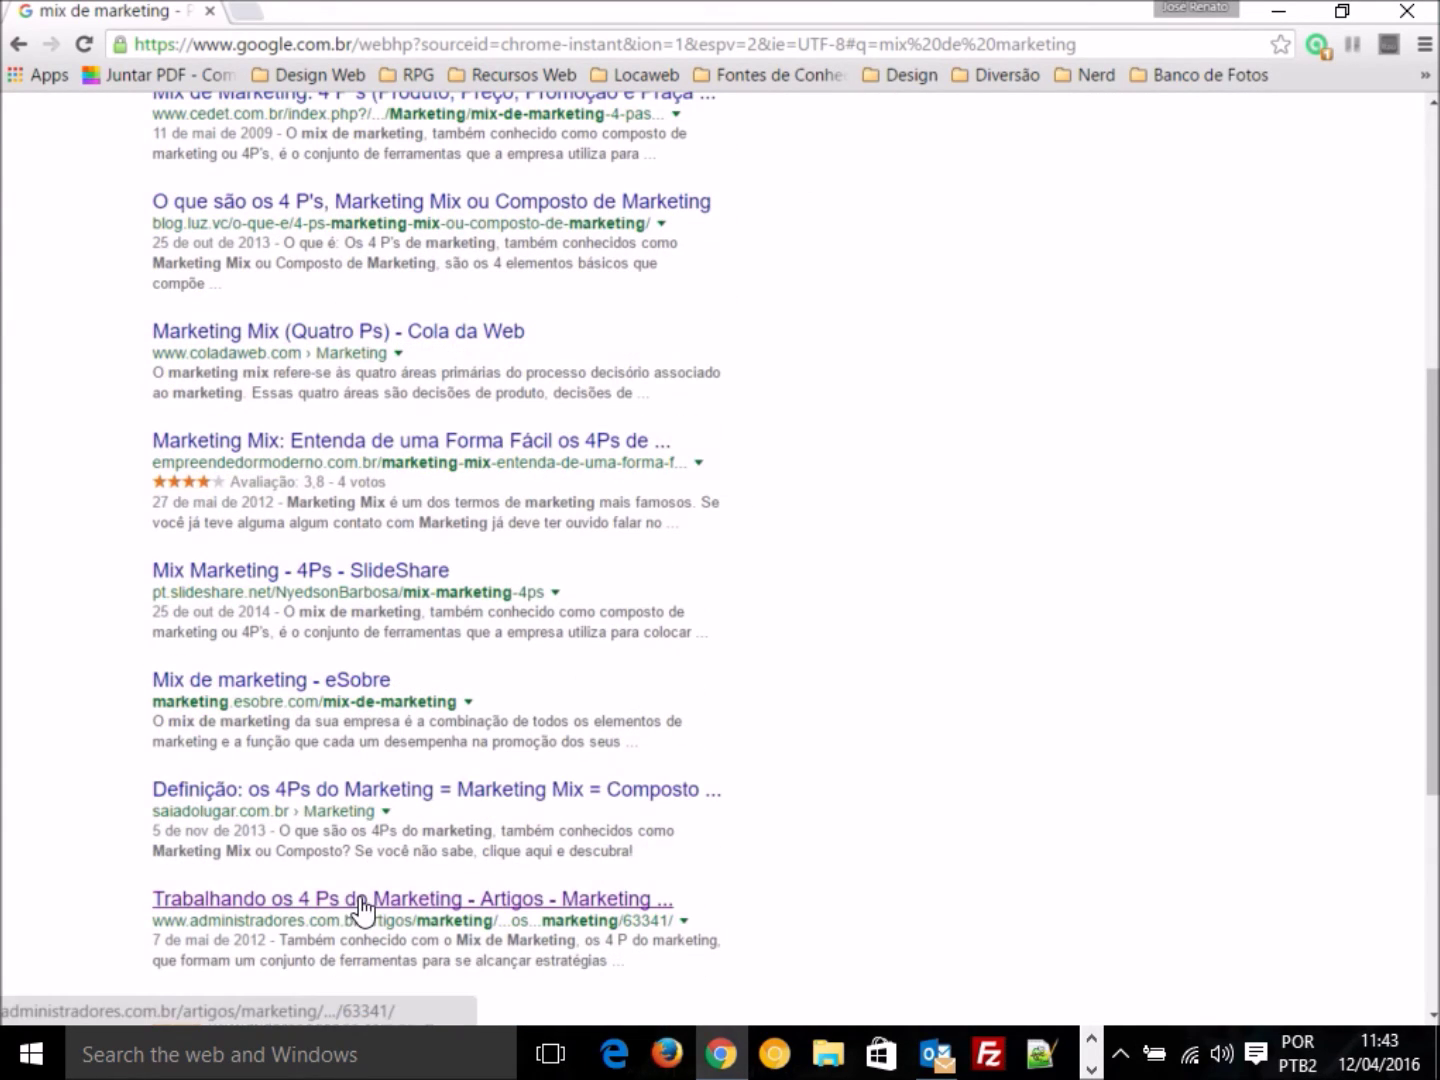
Open the administradores.com.br article "Trabalhando os 4 Ps do Marketing" from the search results and copy its author's name.
left_click(362, 900)
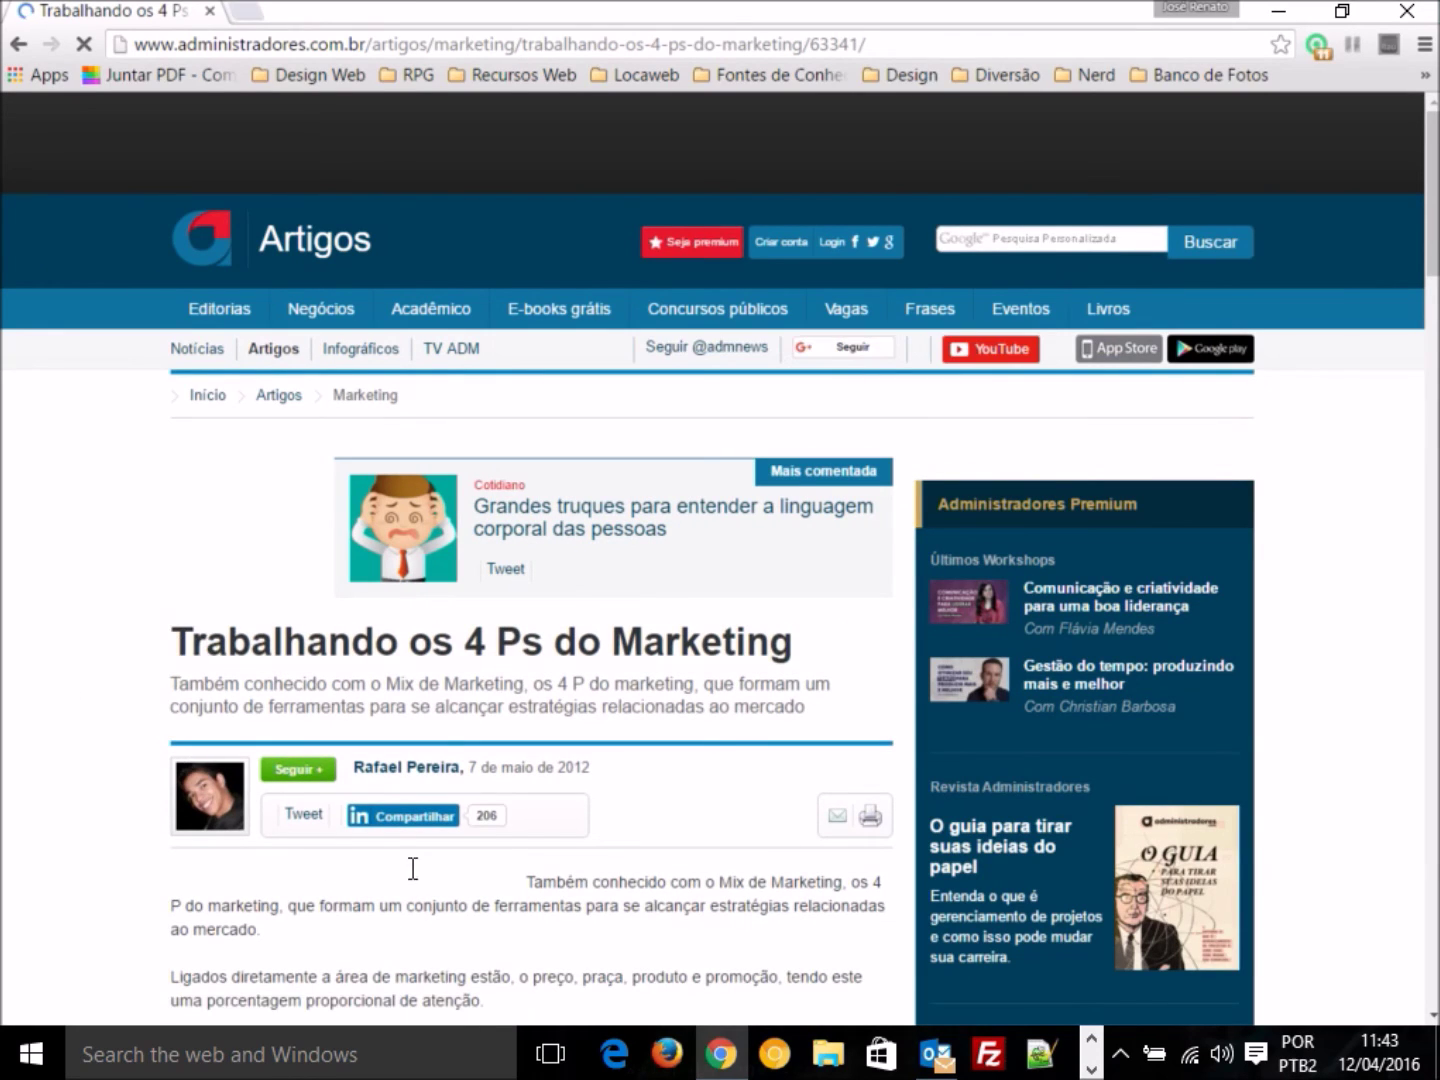
double_click(362, 768)
left_click_drag(416, 776, 600, 779)
key("ctrl+c")
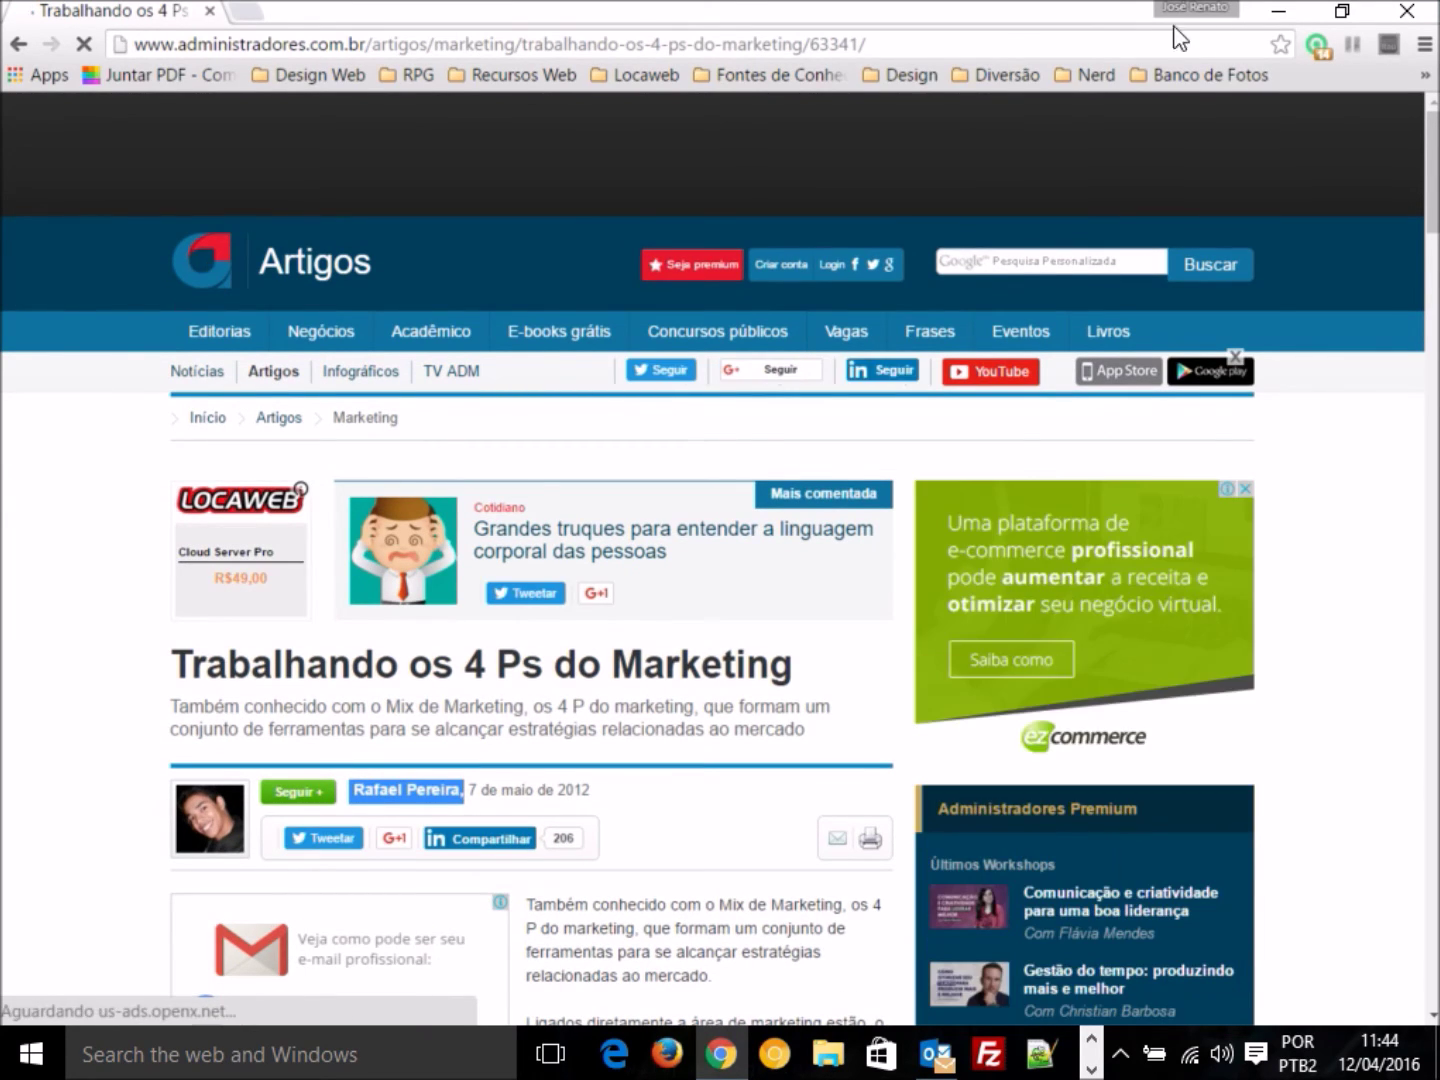
Return to the new source in Word, paste the author's name as Autor and rearrange it as surname, comma, first name.
left_click(1280, 12)
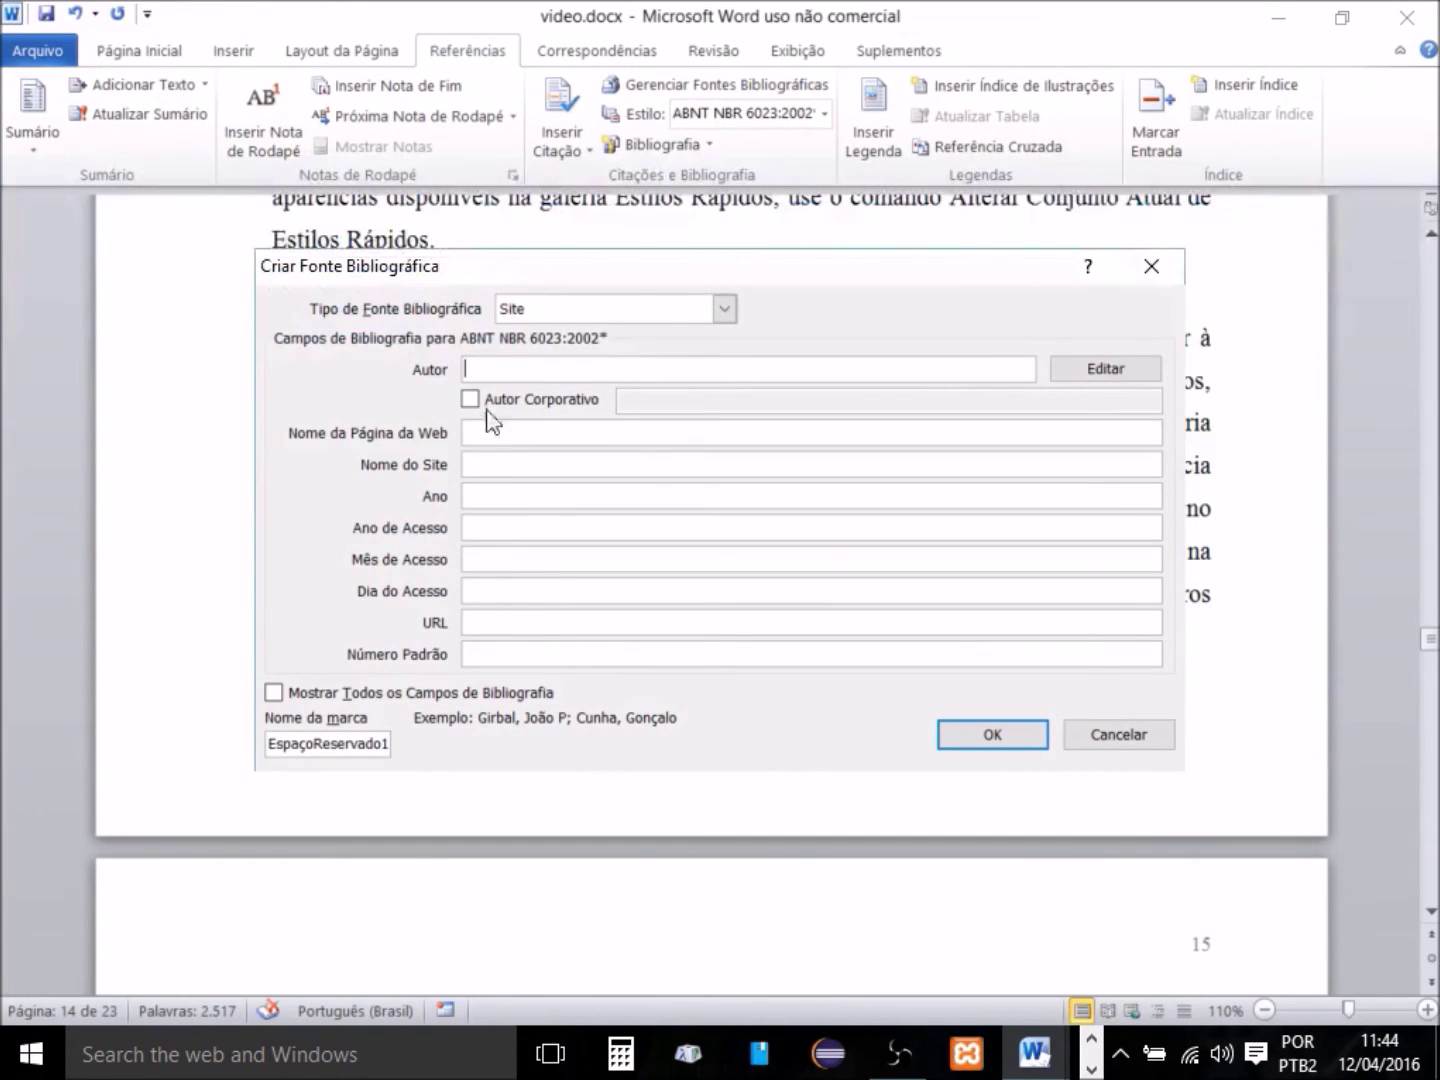
right_click(490, 369)
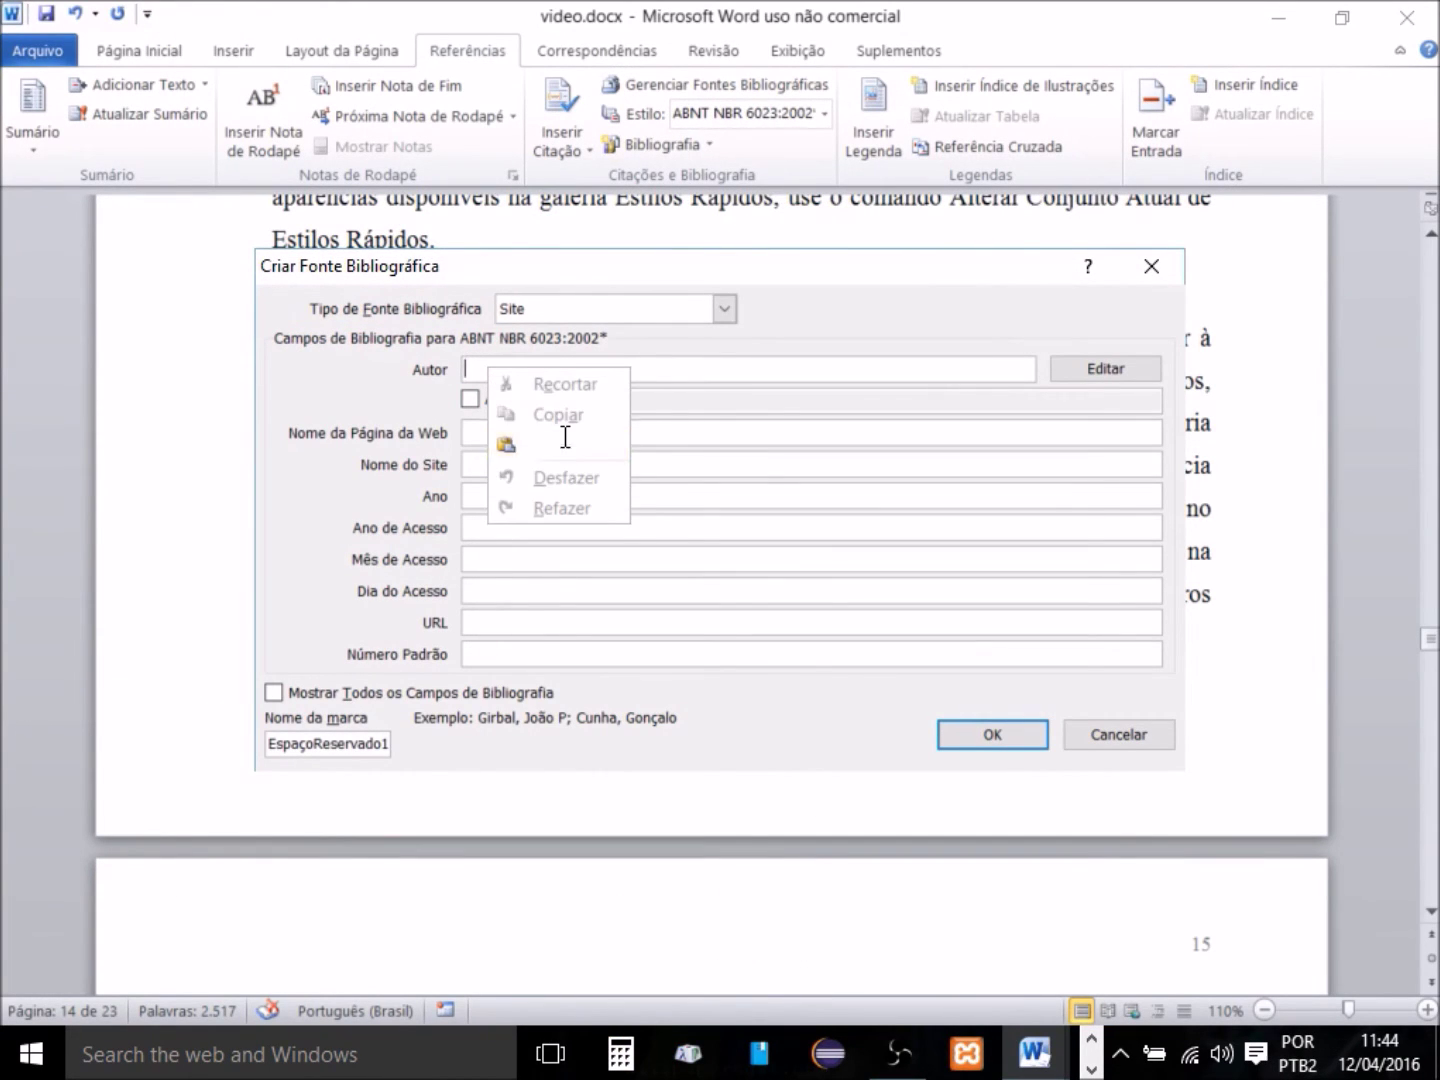
left_click(560, 446)
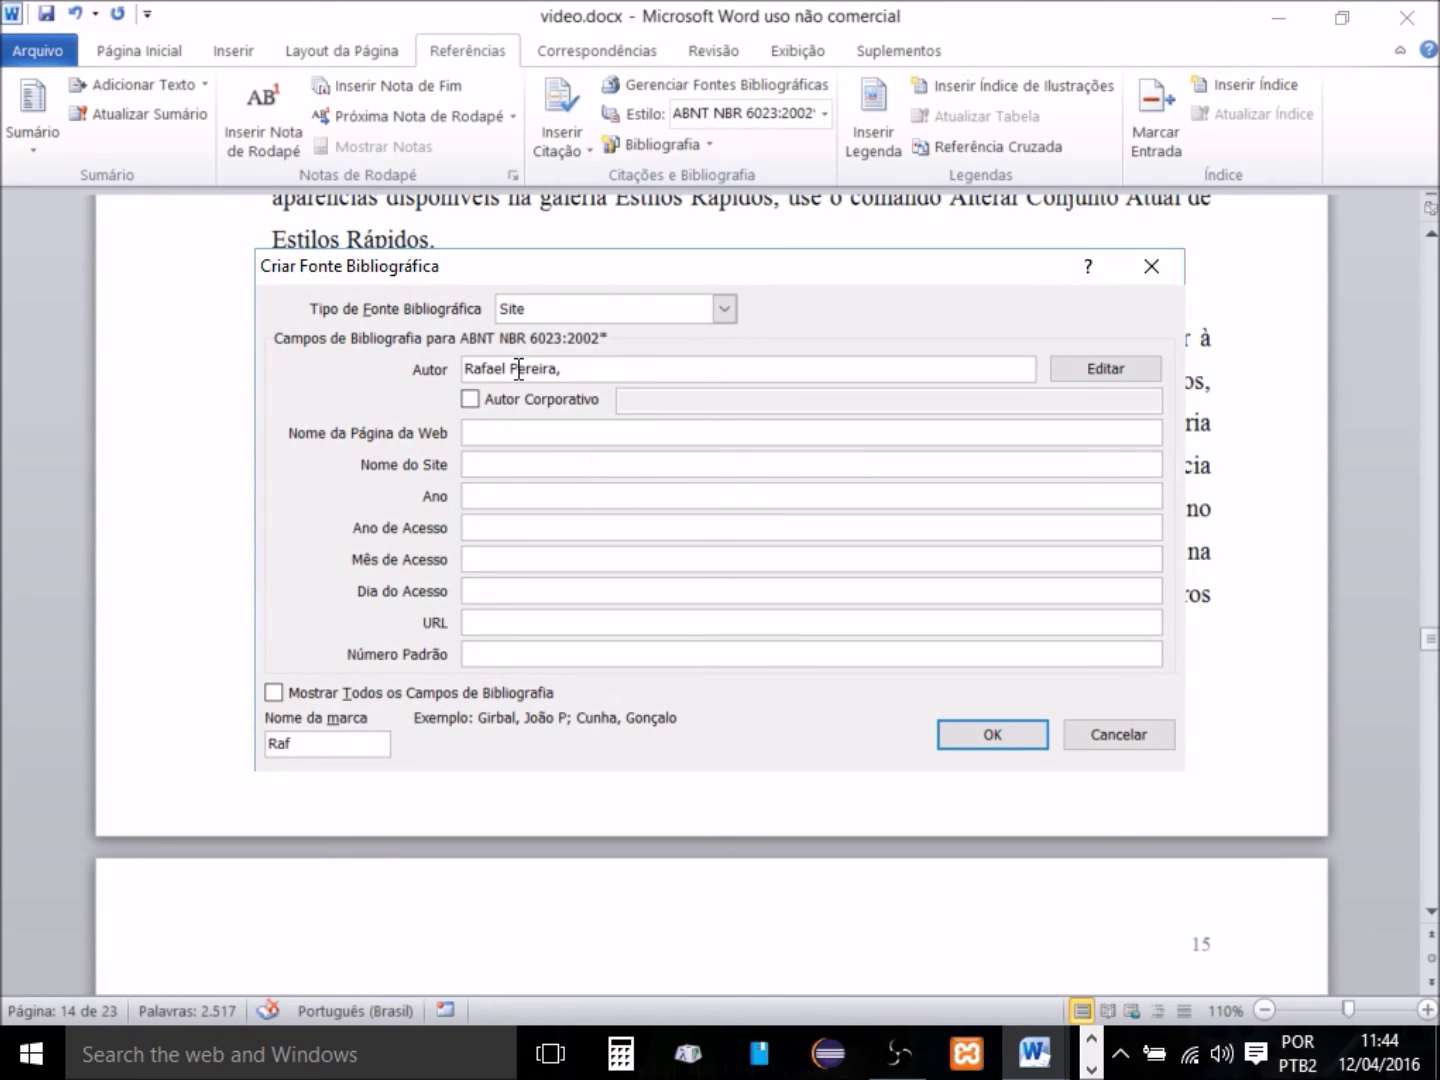
left_click_drag(510, 369, 475, 376)
right_click(474, 368)
left_click(527, 389)
right_click(531, 364)
left_click(621, 442)
Switch to Chrome and copy the article title "Trabalhando os 4 Ps do Marketing" for the source's web page name.
left_click(500, 433)
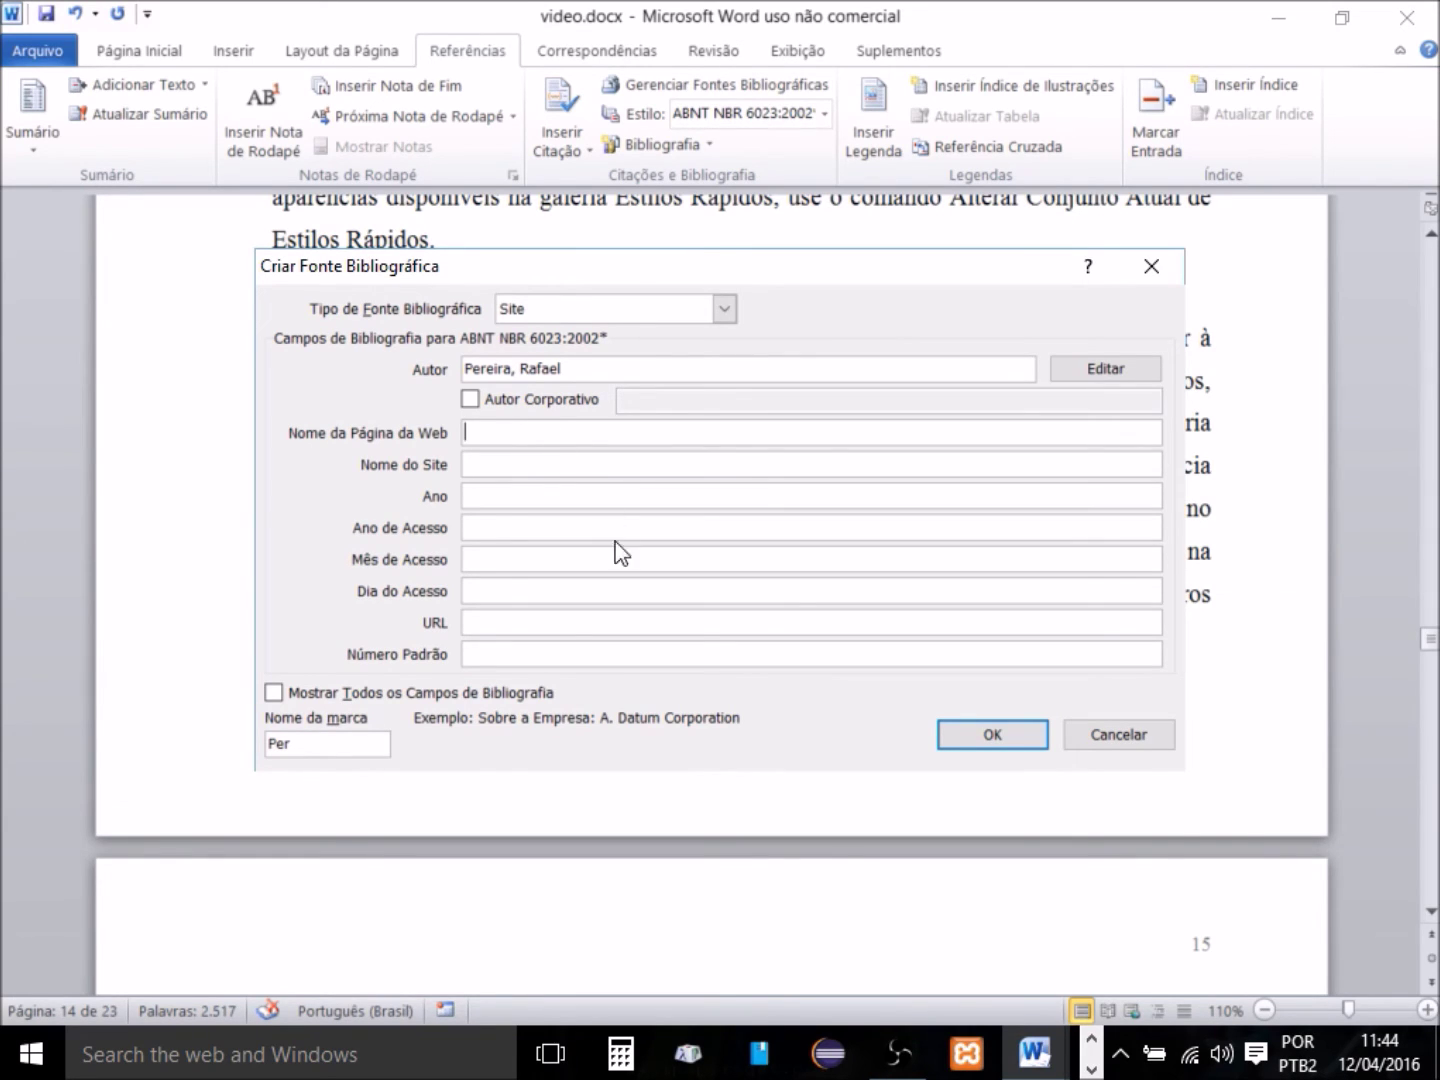
left_click(1092, 1062)
left_click(1093, 1062)
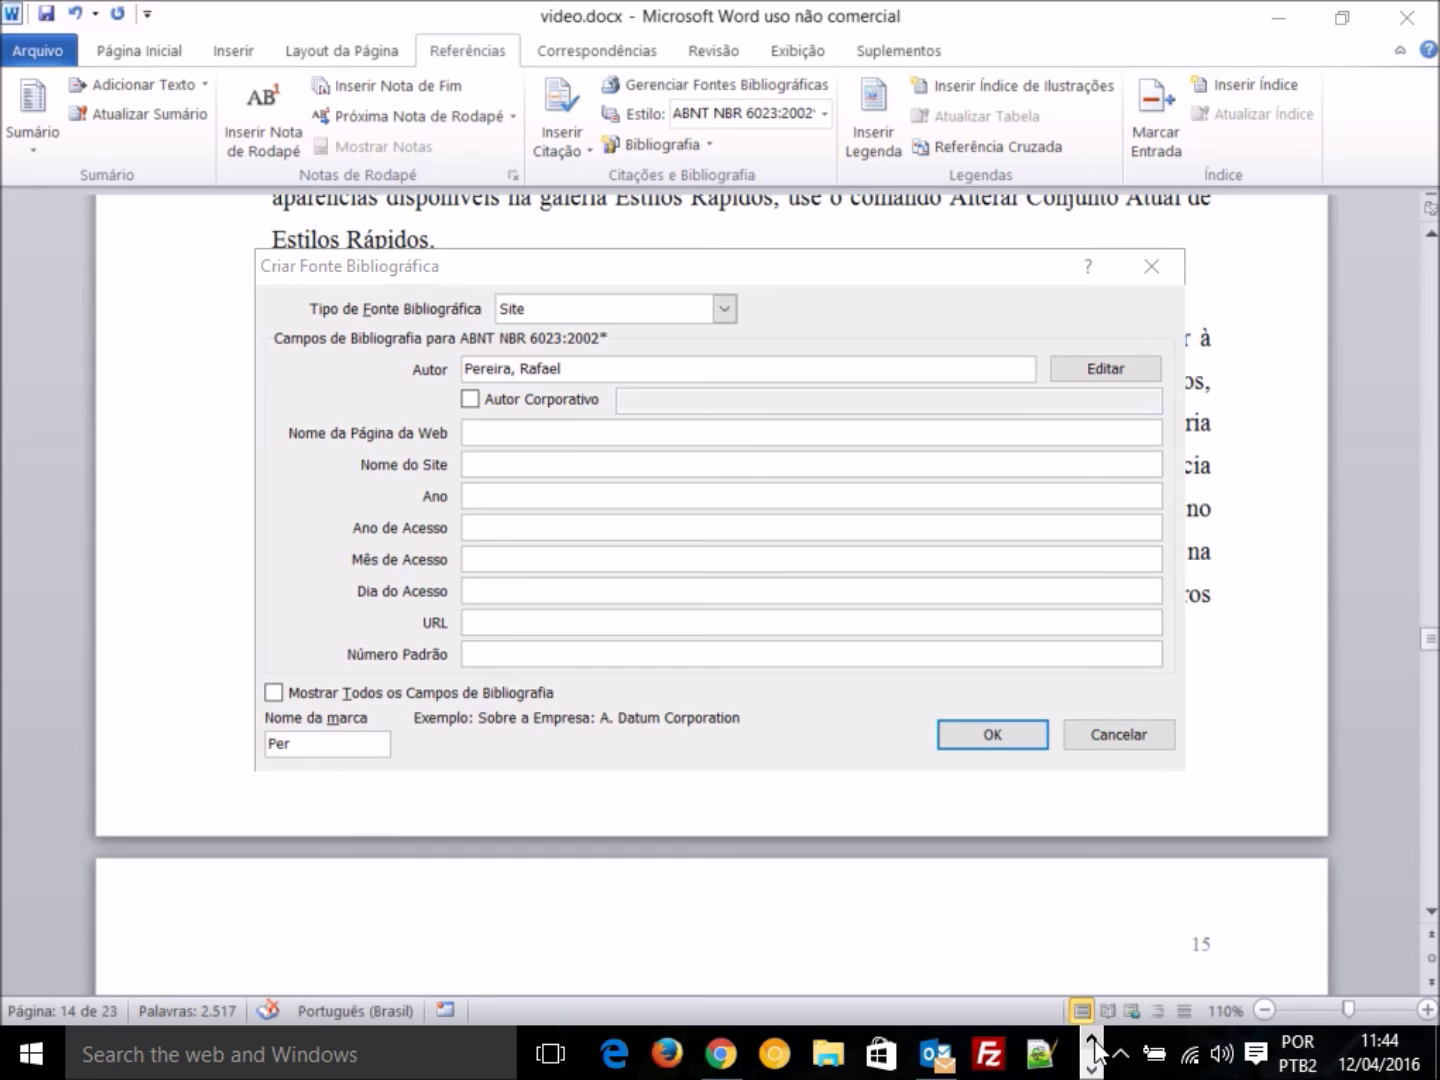
left_click(720, 1054)
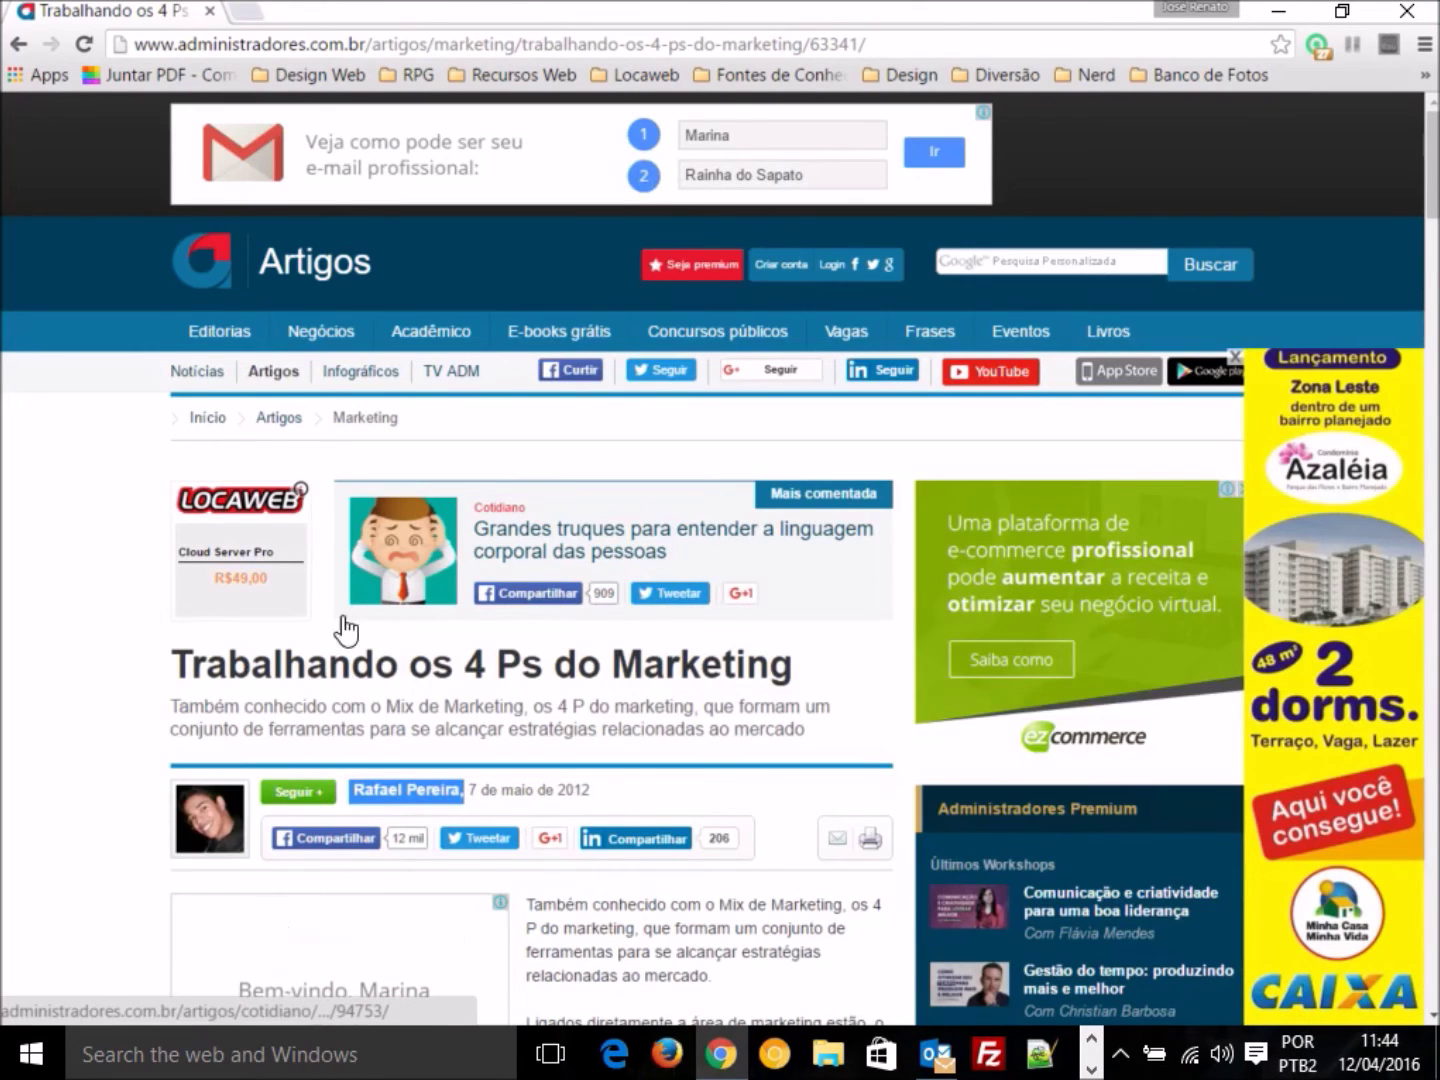
left_click_drag(178, 660, 767, 661)
right_click(767, 661)
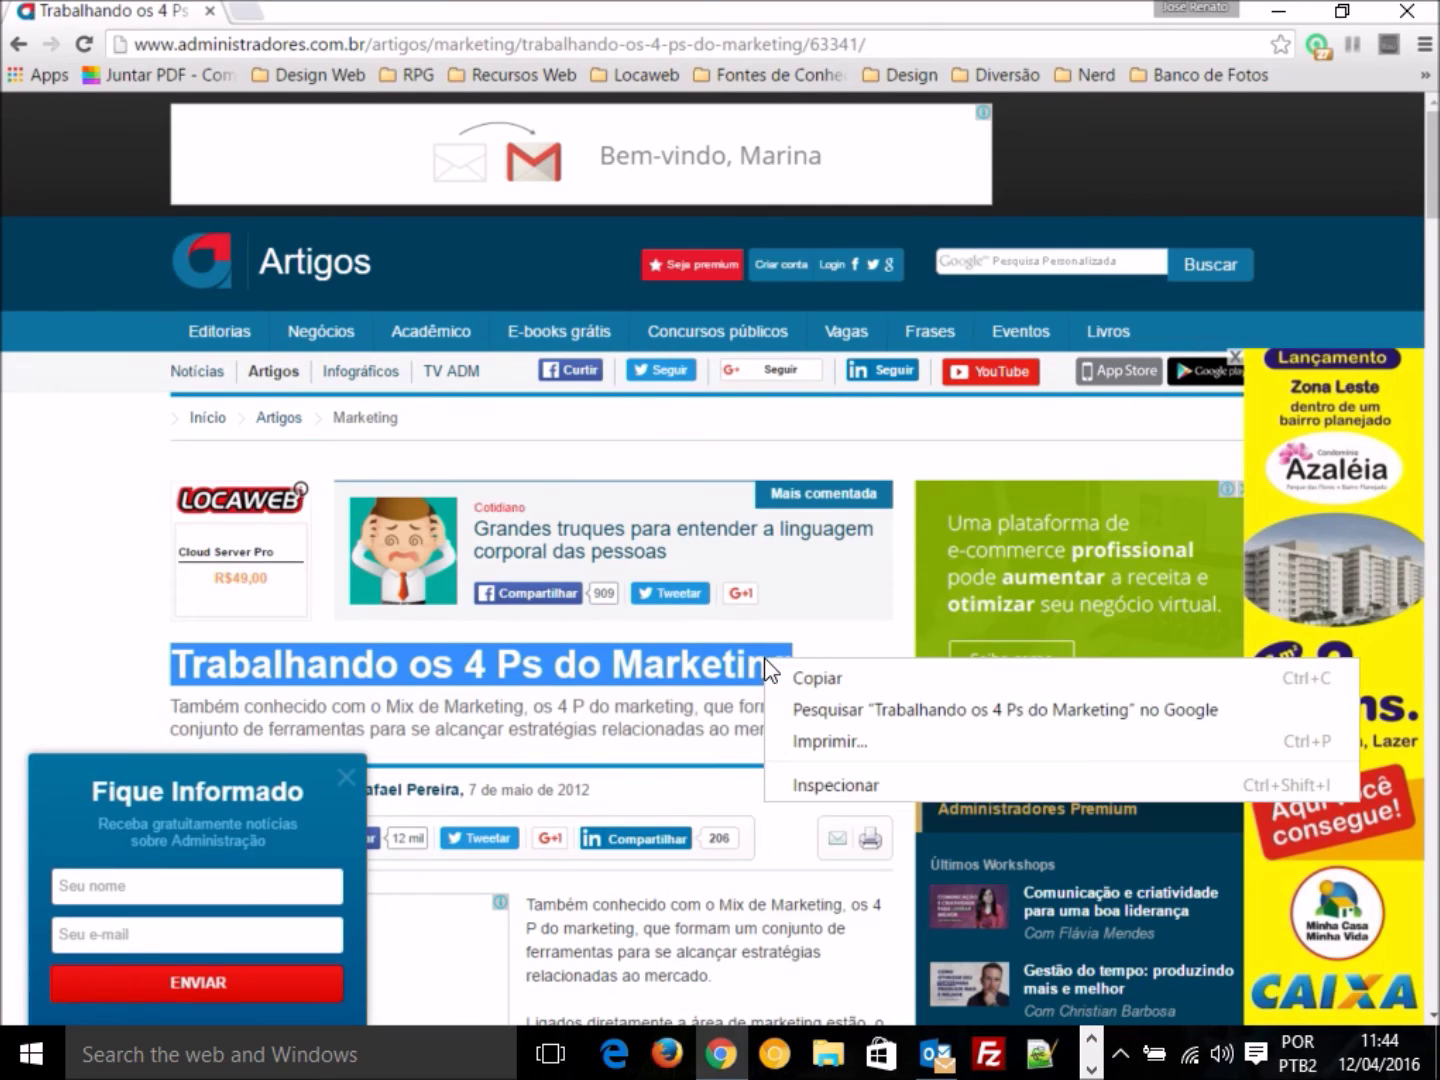
left_click(800, 674)
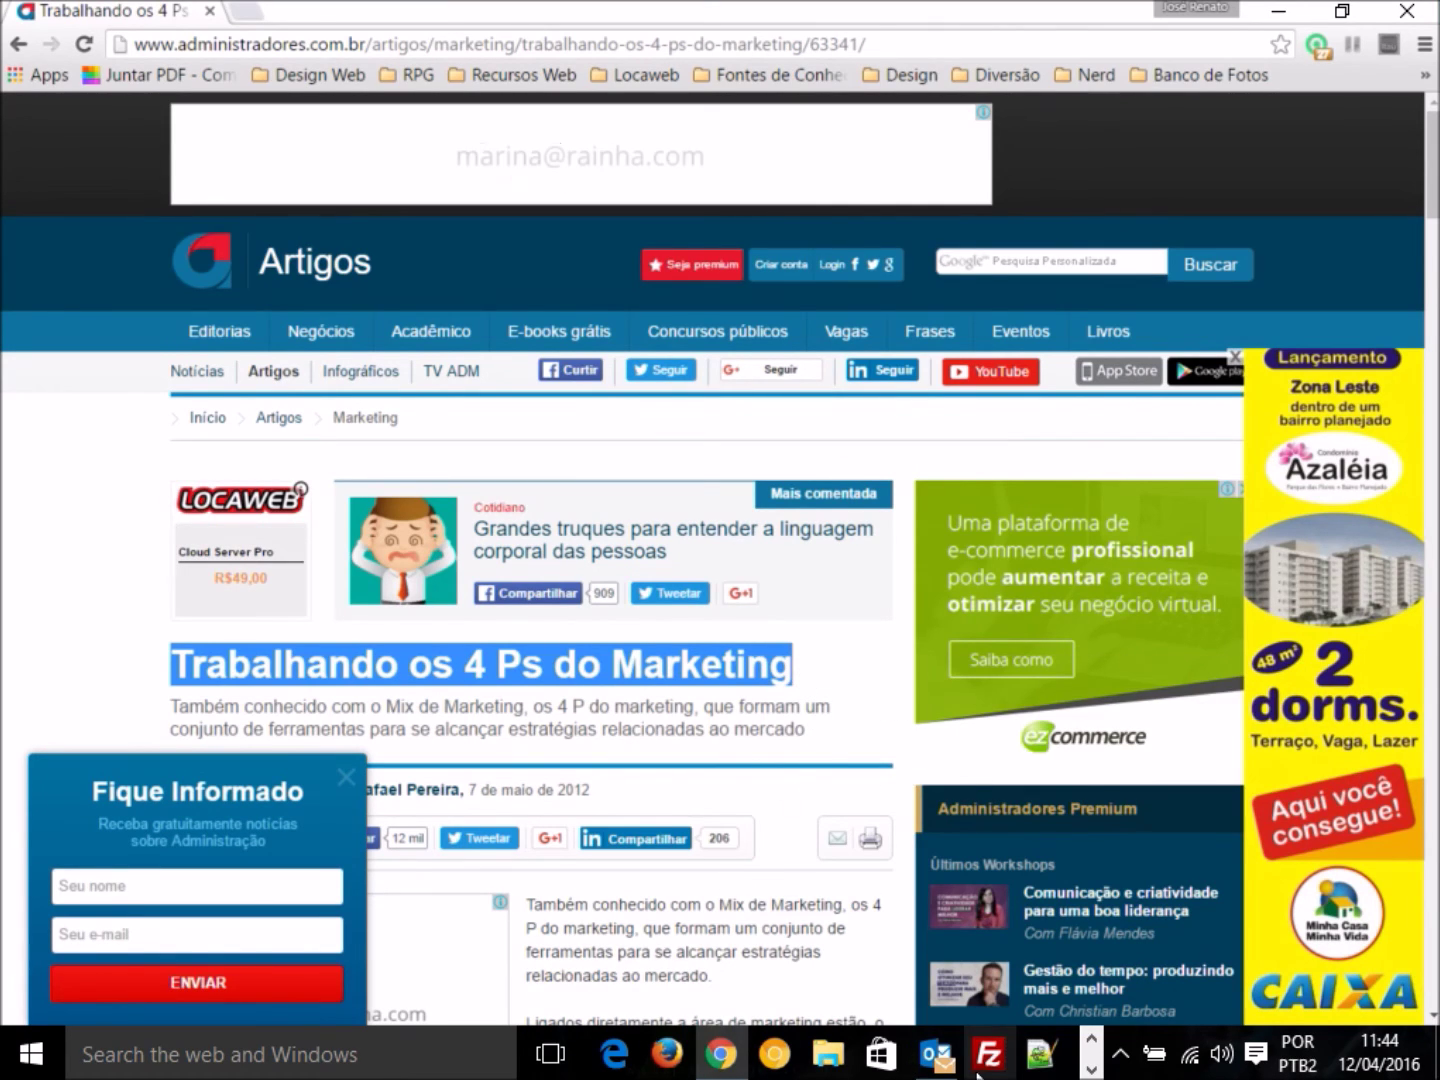
Switch to video.docx in Word, paste the title as Nome da Página da Web and change "Marketing" to lowercase "marketing".
mouse_move(938, 1067)
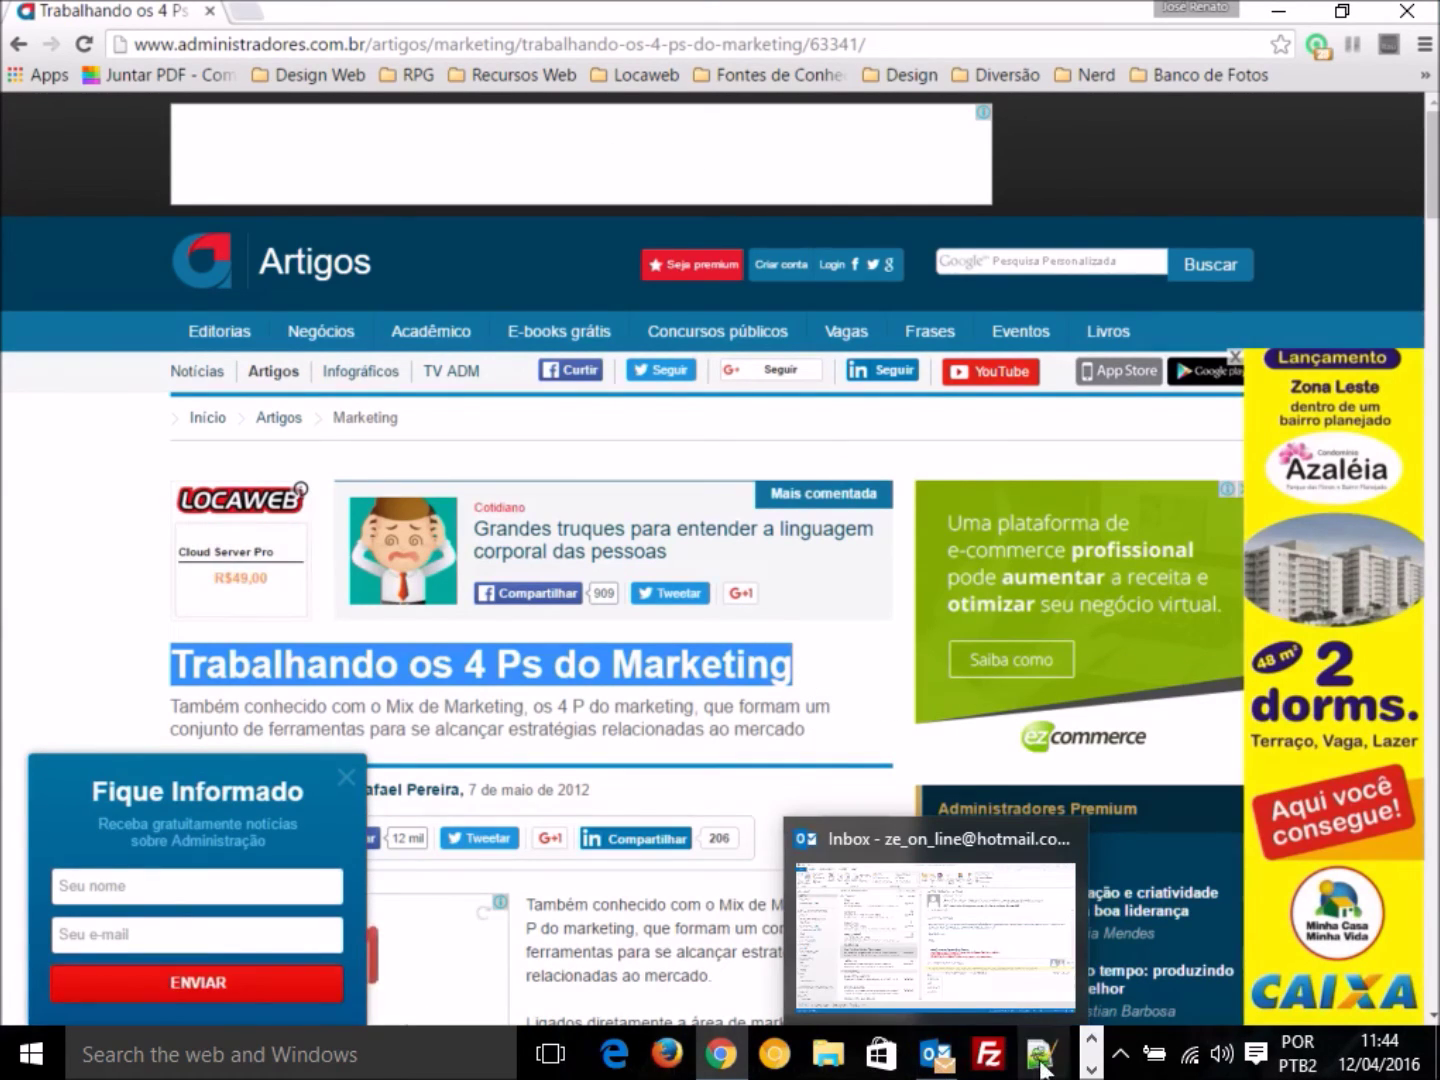
left_click(1091, 1067)
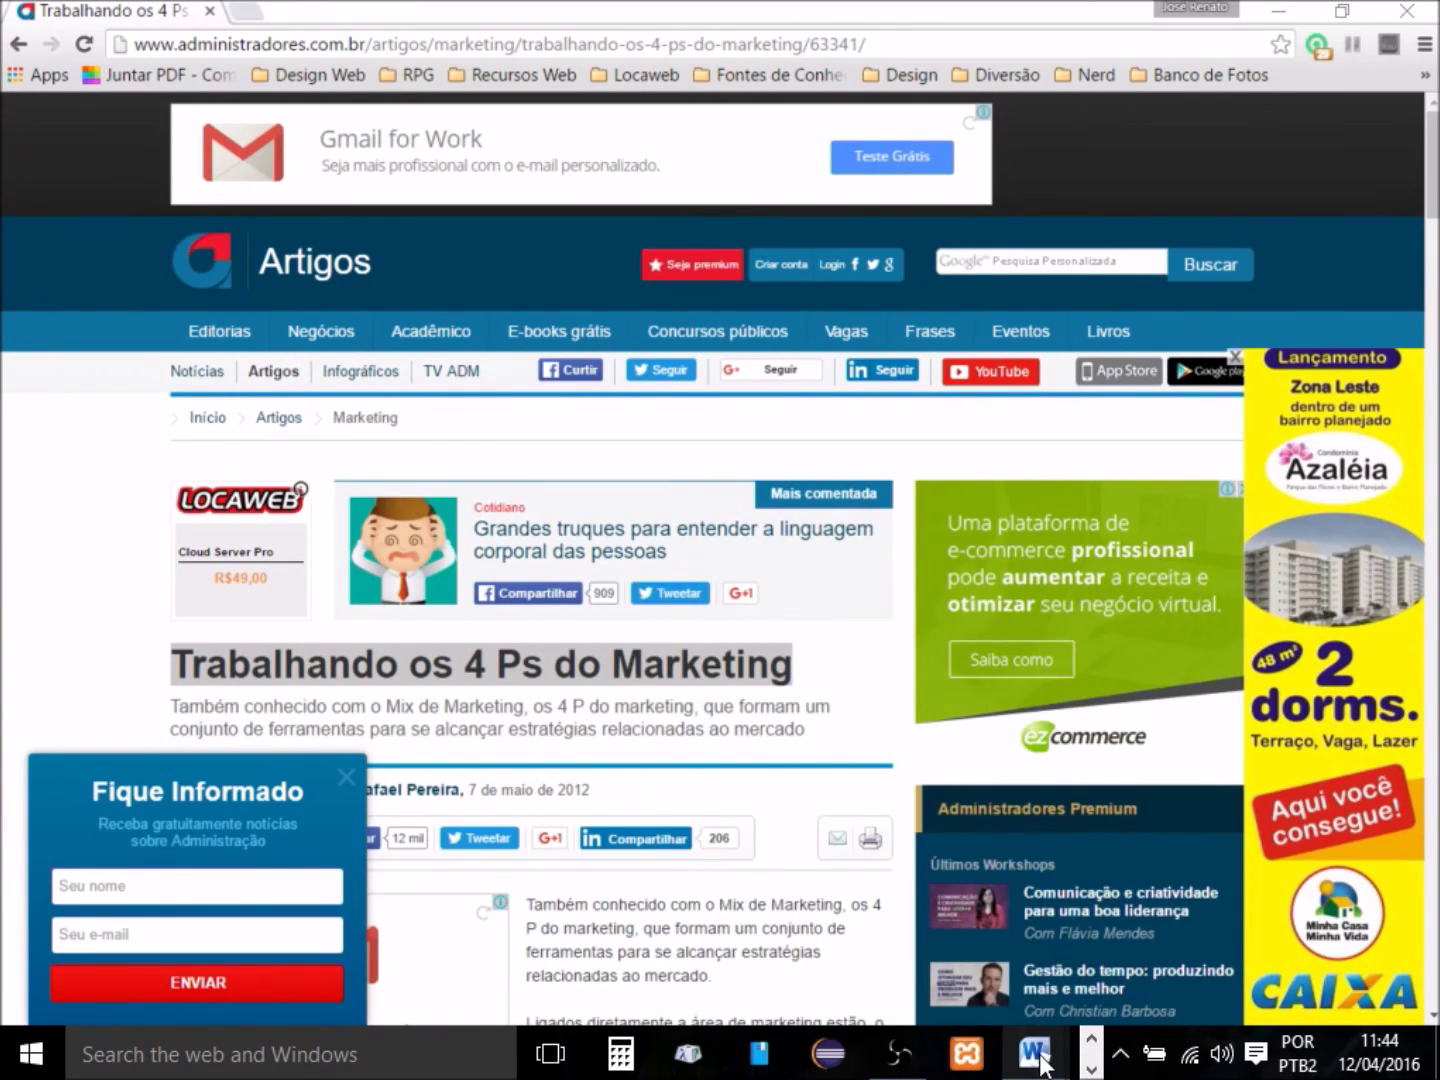
mouse_move(1033, 1053)
left_click(1124, 958)
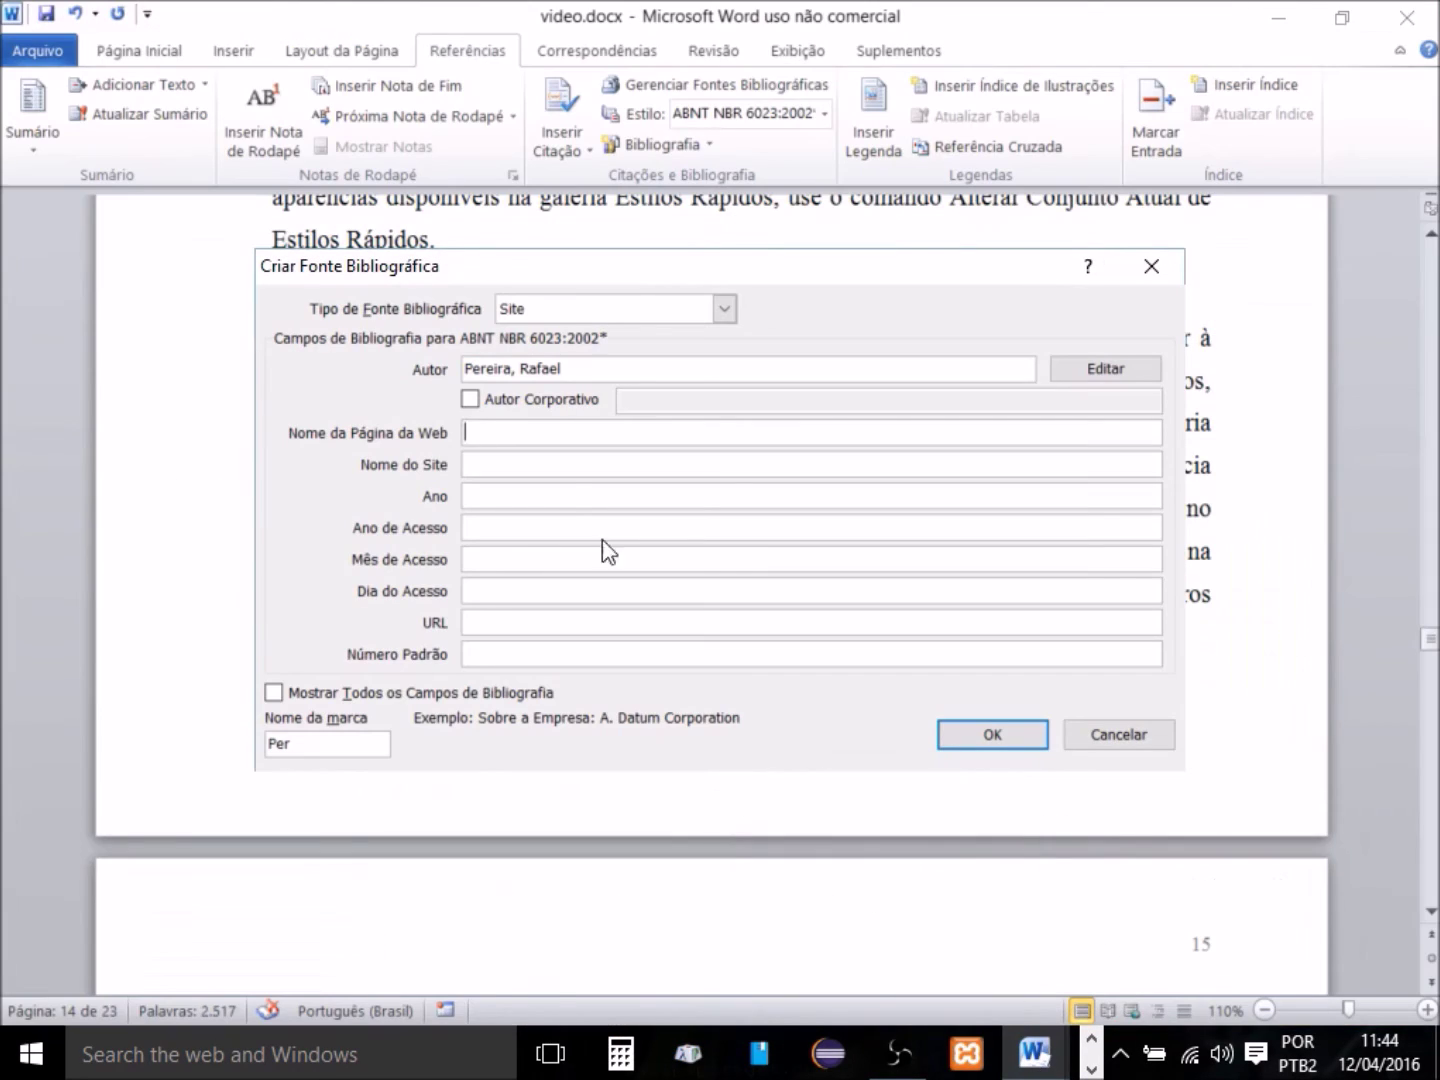
right_click(500, 436)
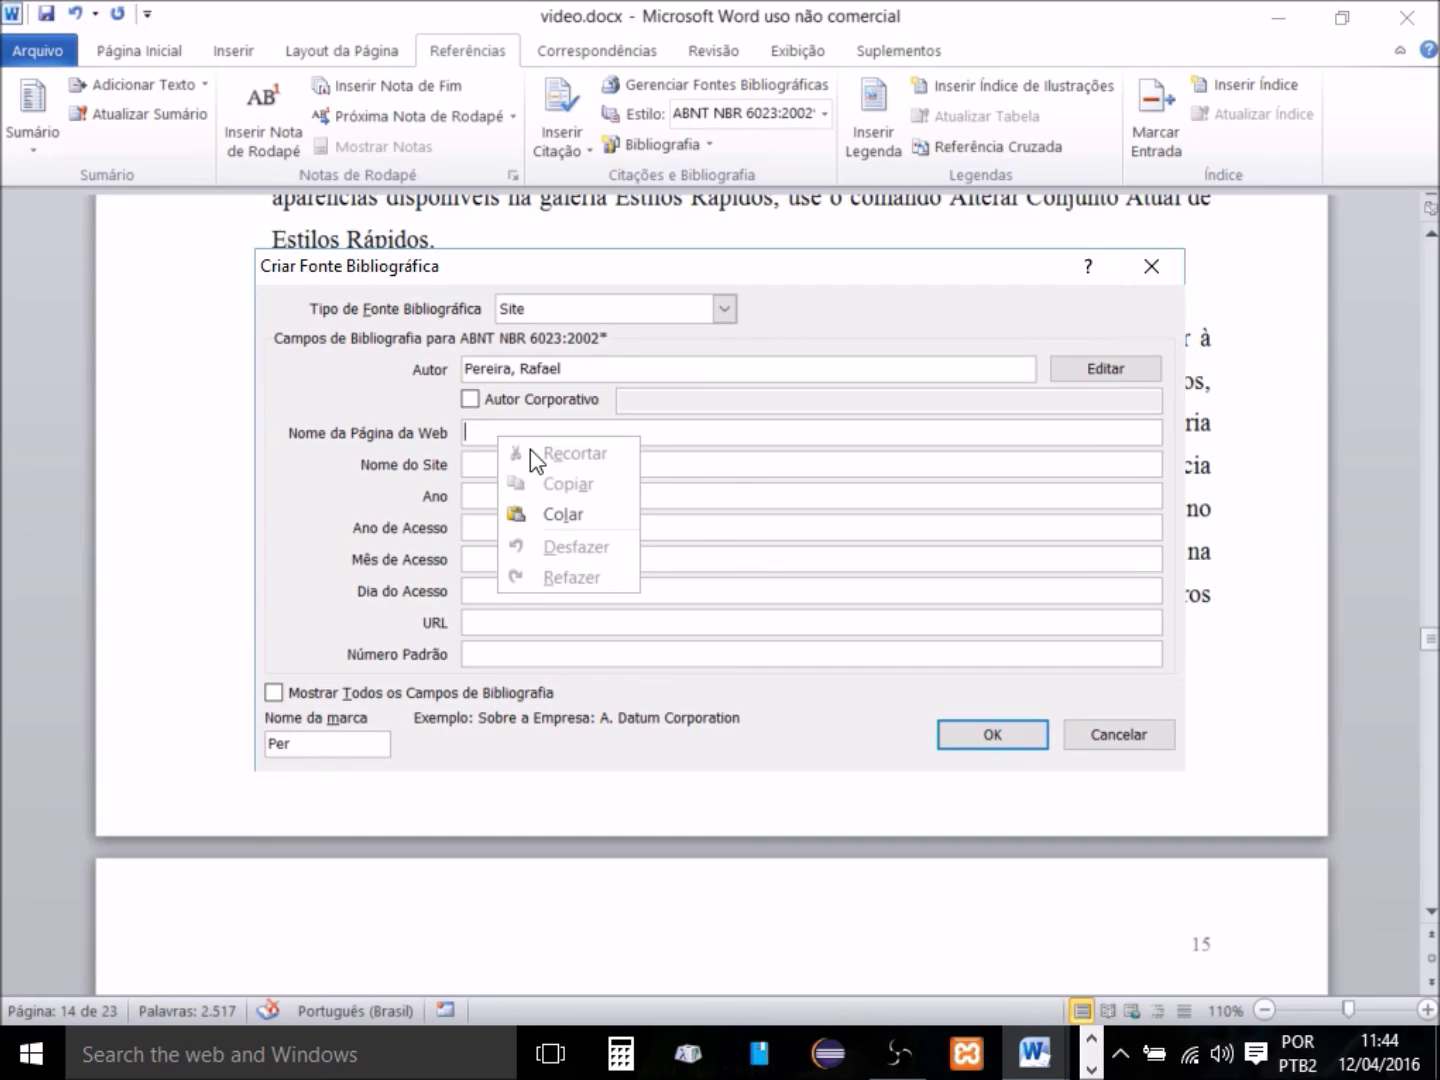
left_click(572, 511)
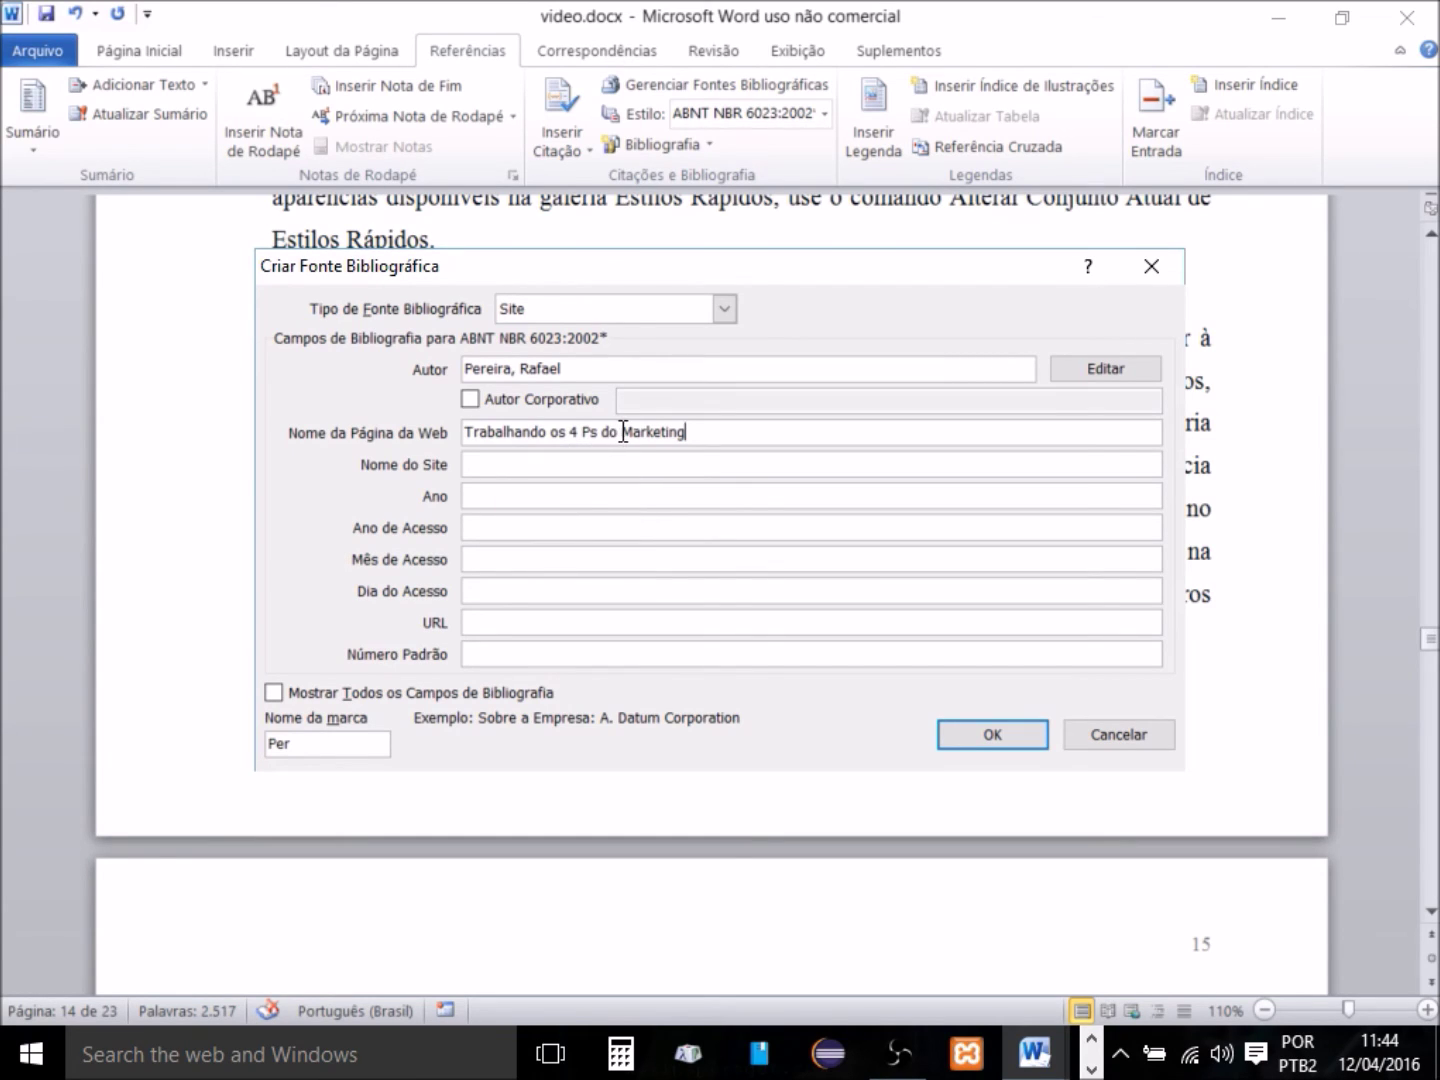
left_click_drag(621, 432, 633, 433)
type("m")
Check the website's name in Chrome, then set Nome do Site to "Administradores" for the source in Word.
left_click(507, 469)
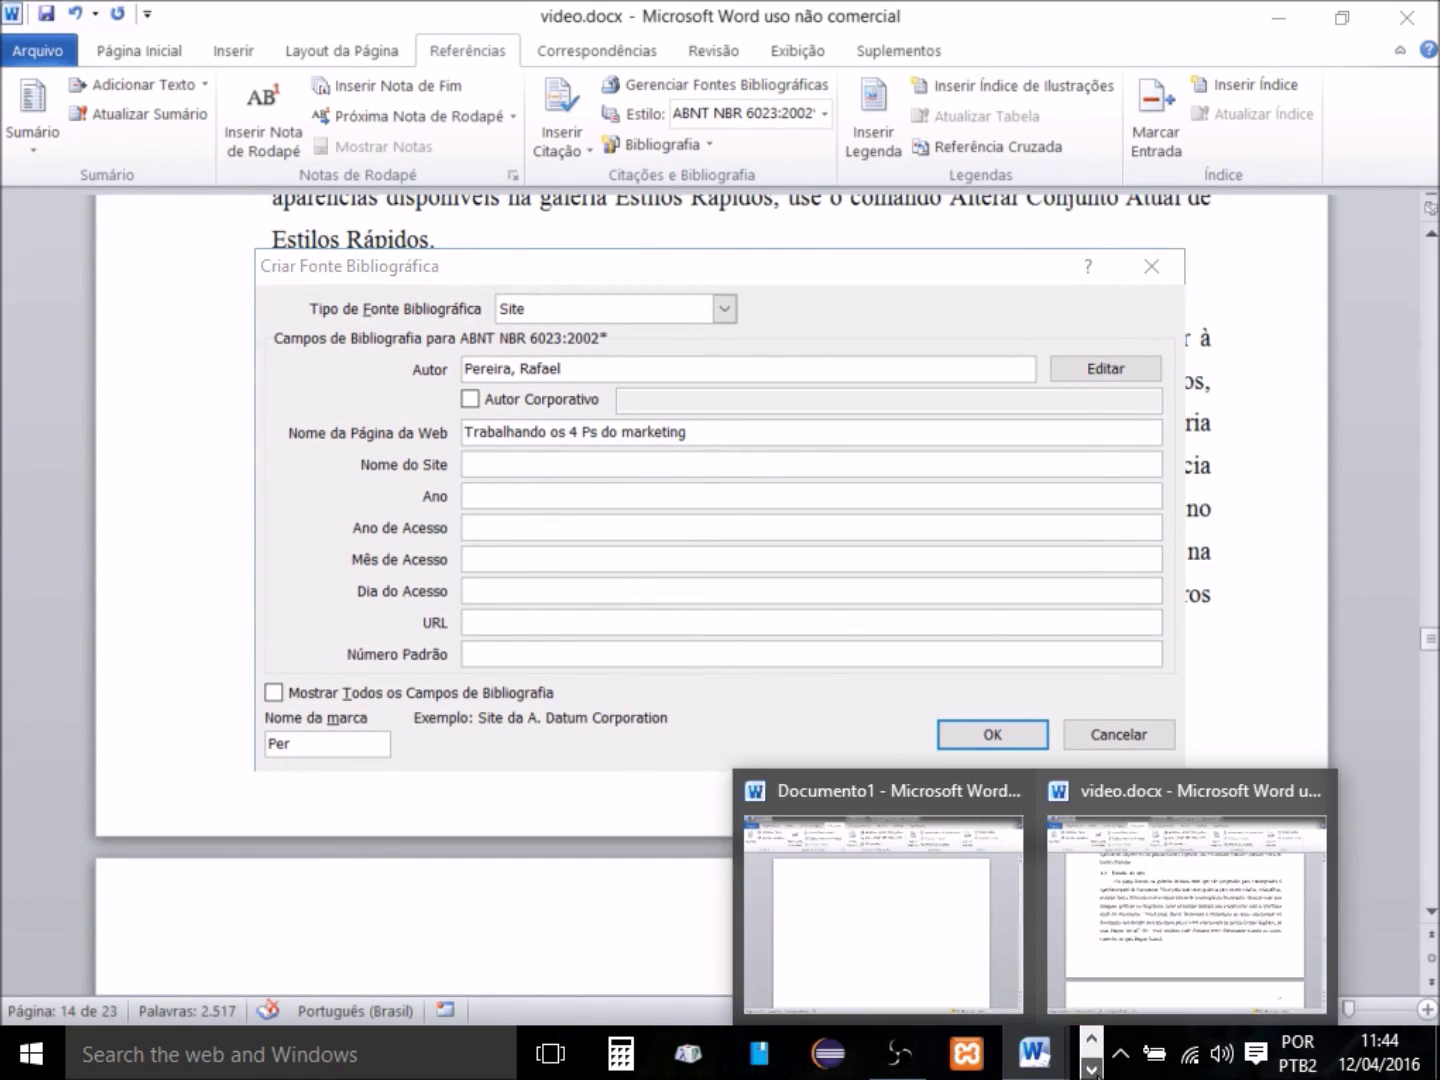
left_click(1091, 1044)
left_click(720, 1054)
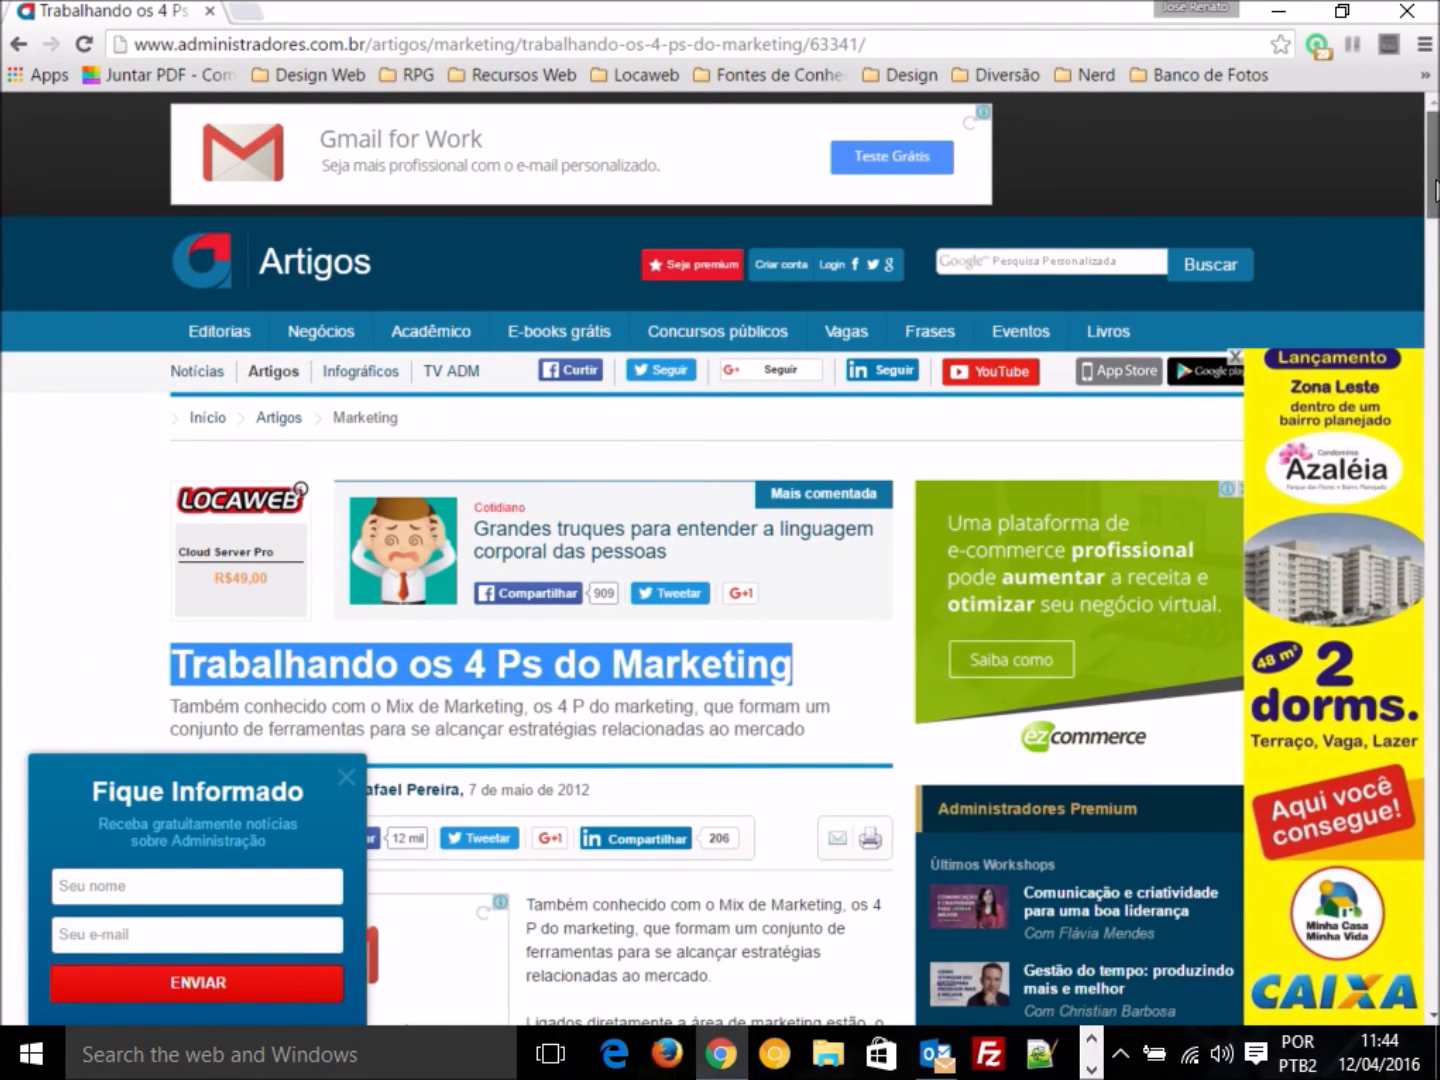
scroll(1433, 165, "down", 3)
scroll(1433, 166, "up", 3)
mouse_move(722, 1057)
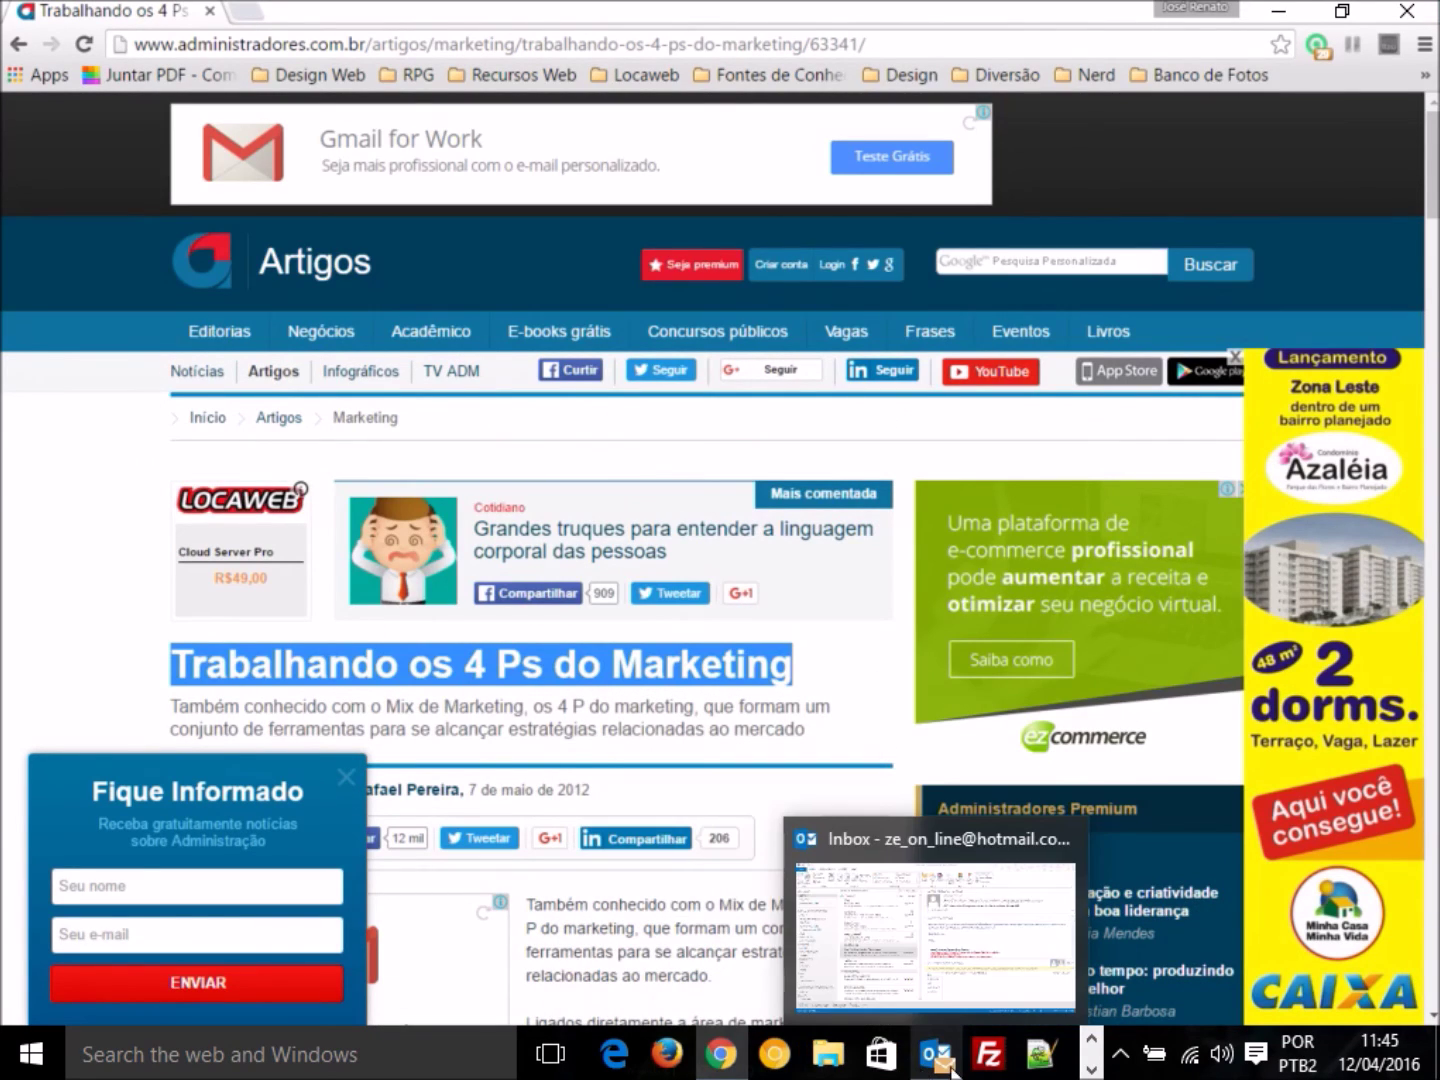
left_click(1091, 1069)
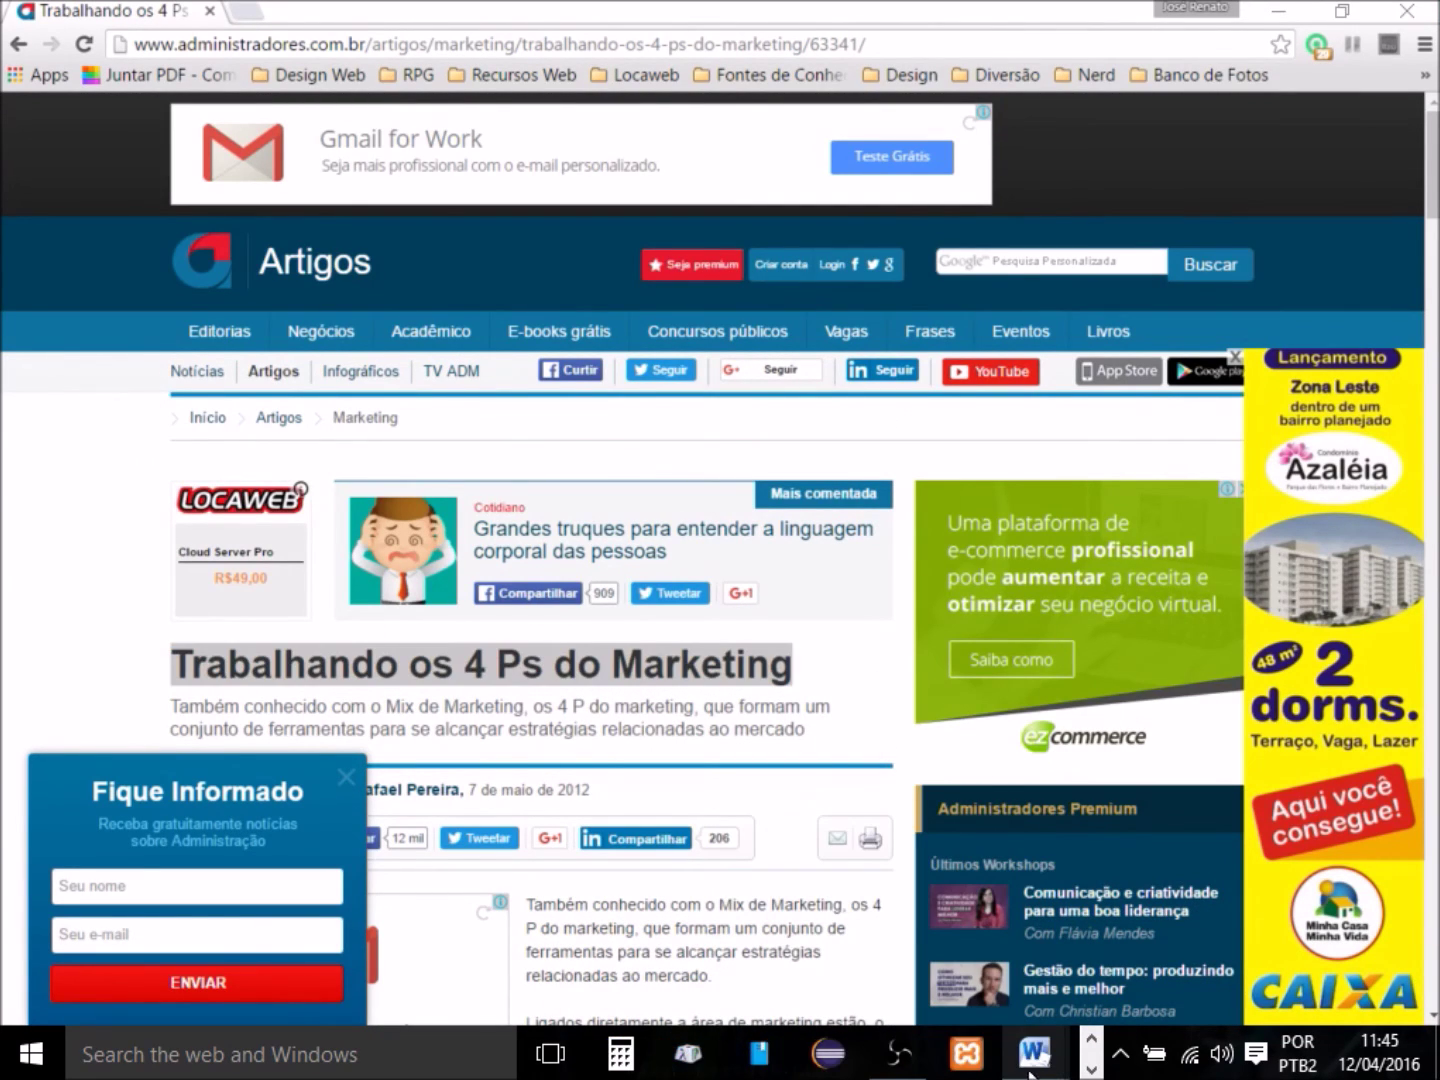
mouse_move(1038, 1057)
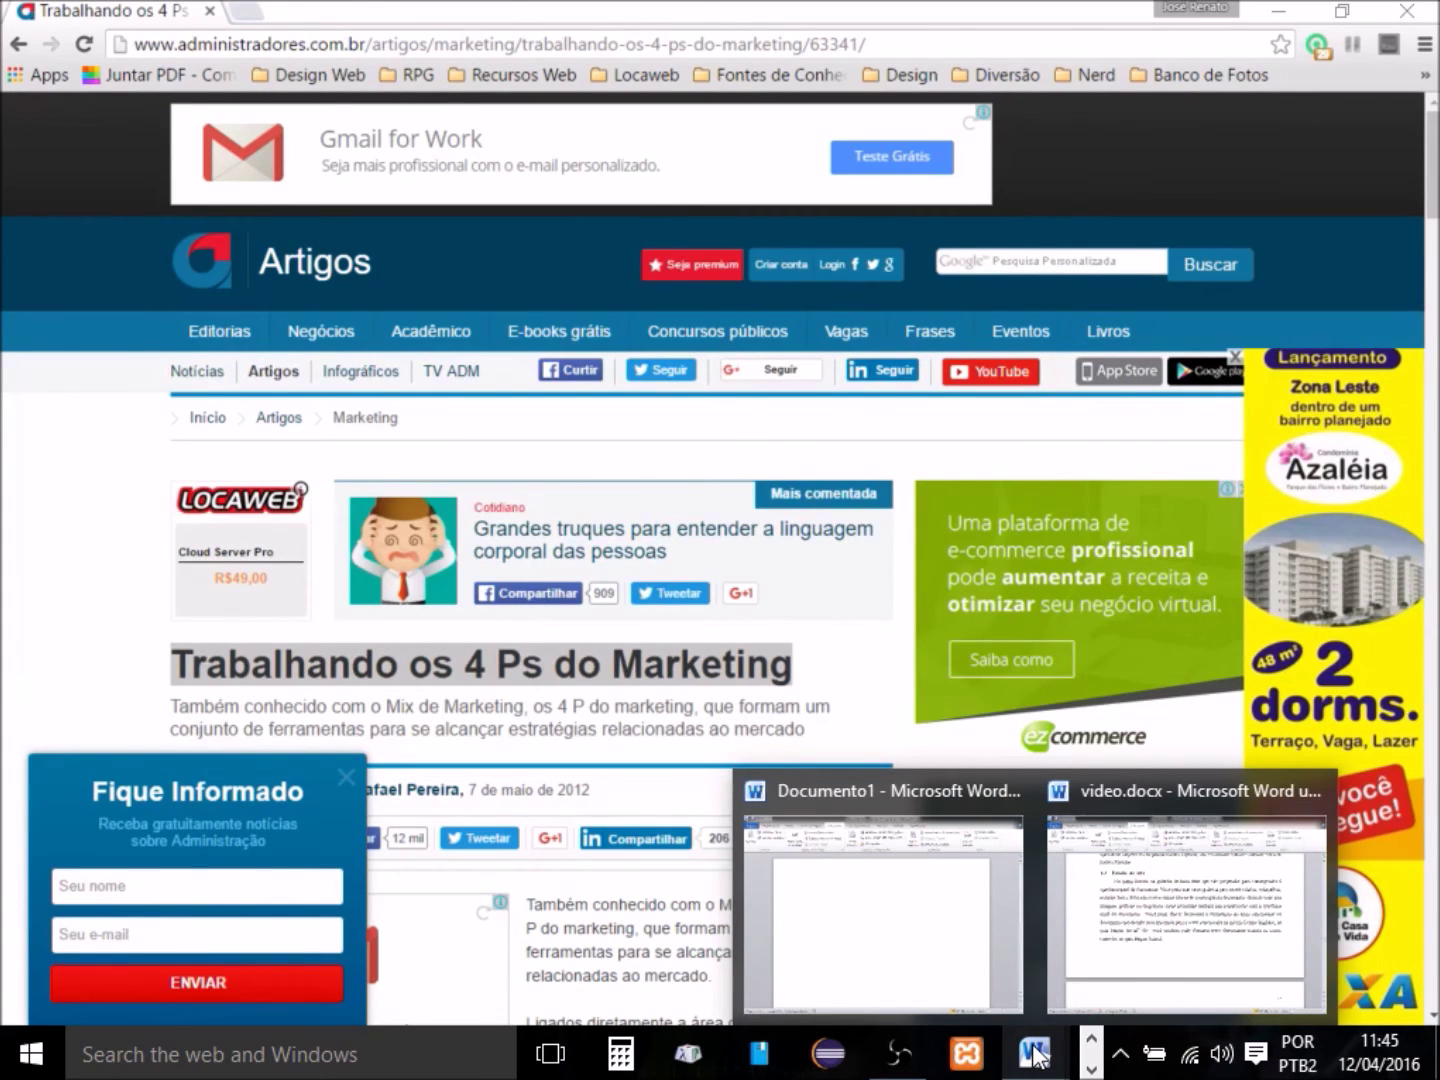
left_click(1125, 975)
type("Administradores")
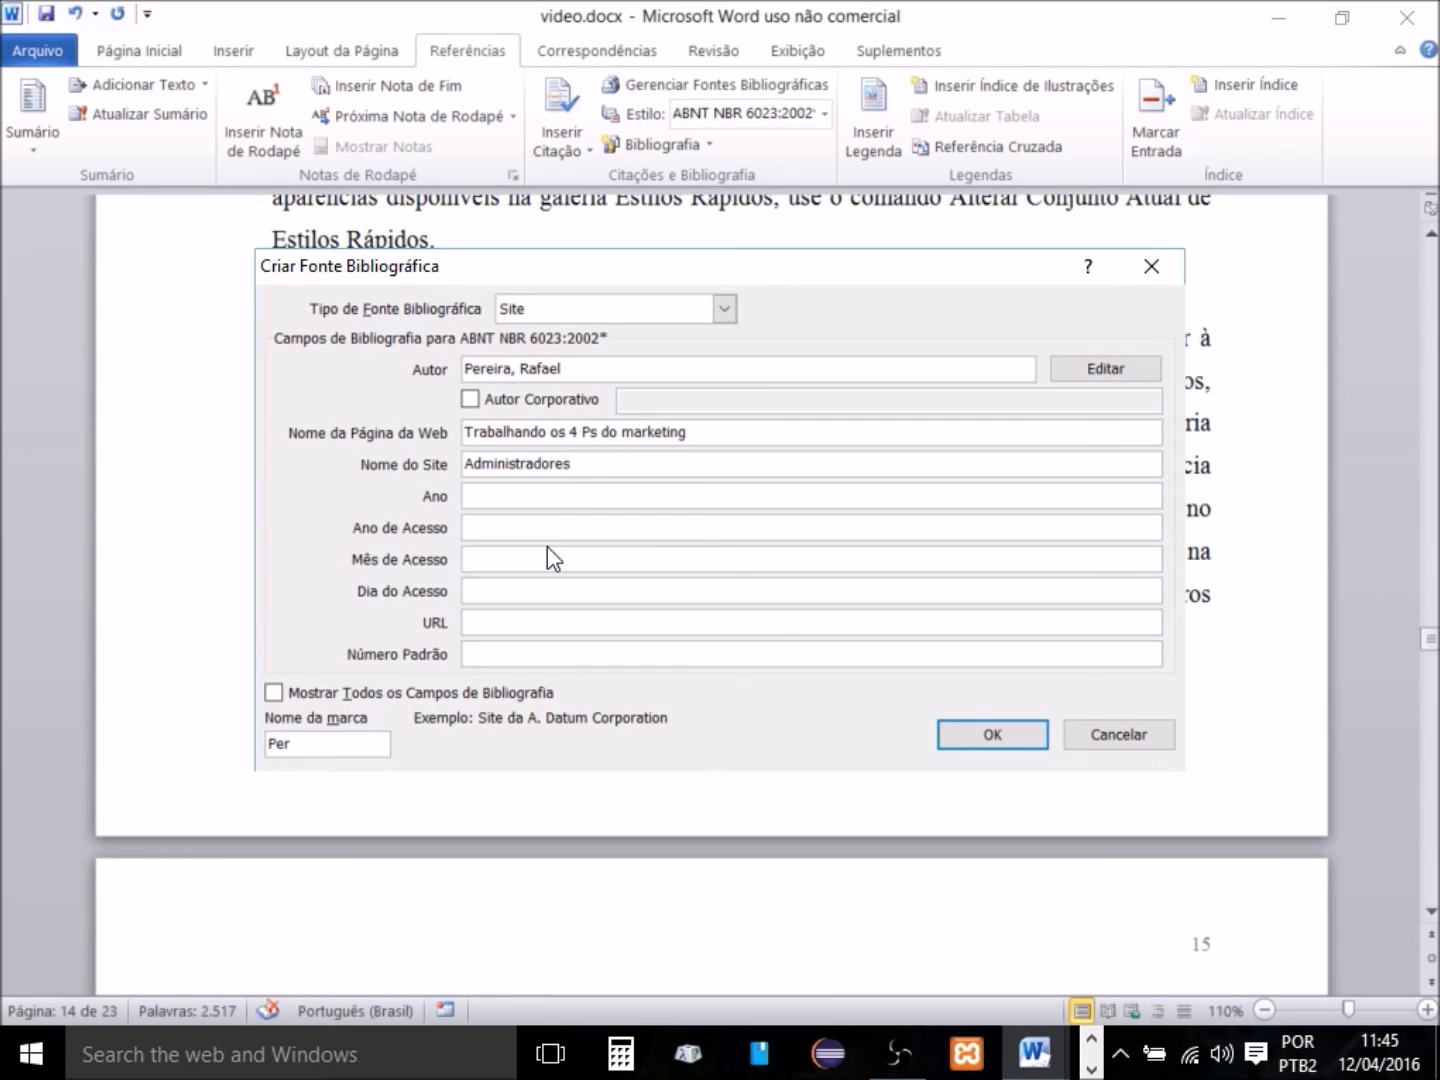
Check the article's publication date in Chrome and set the source's Ano to 2012 in Word.
left_click(518, 497)
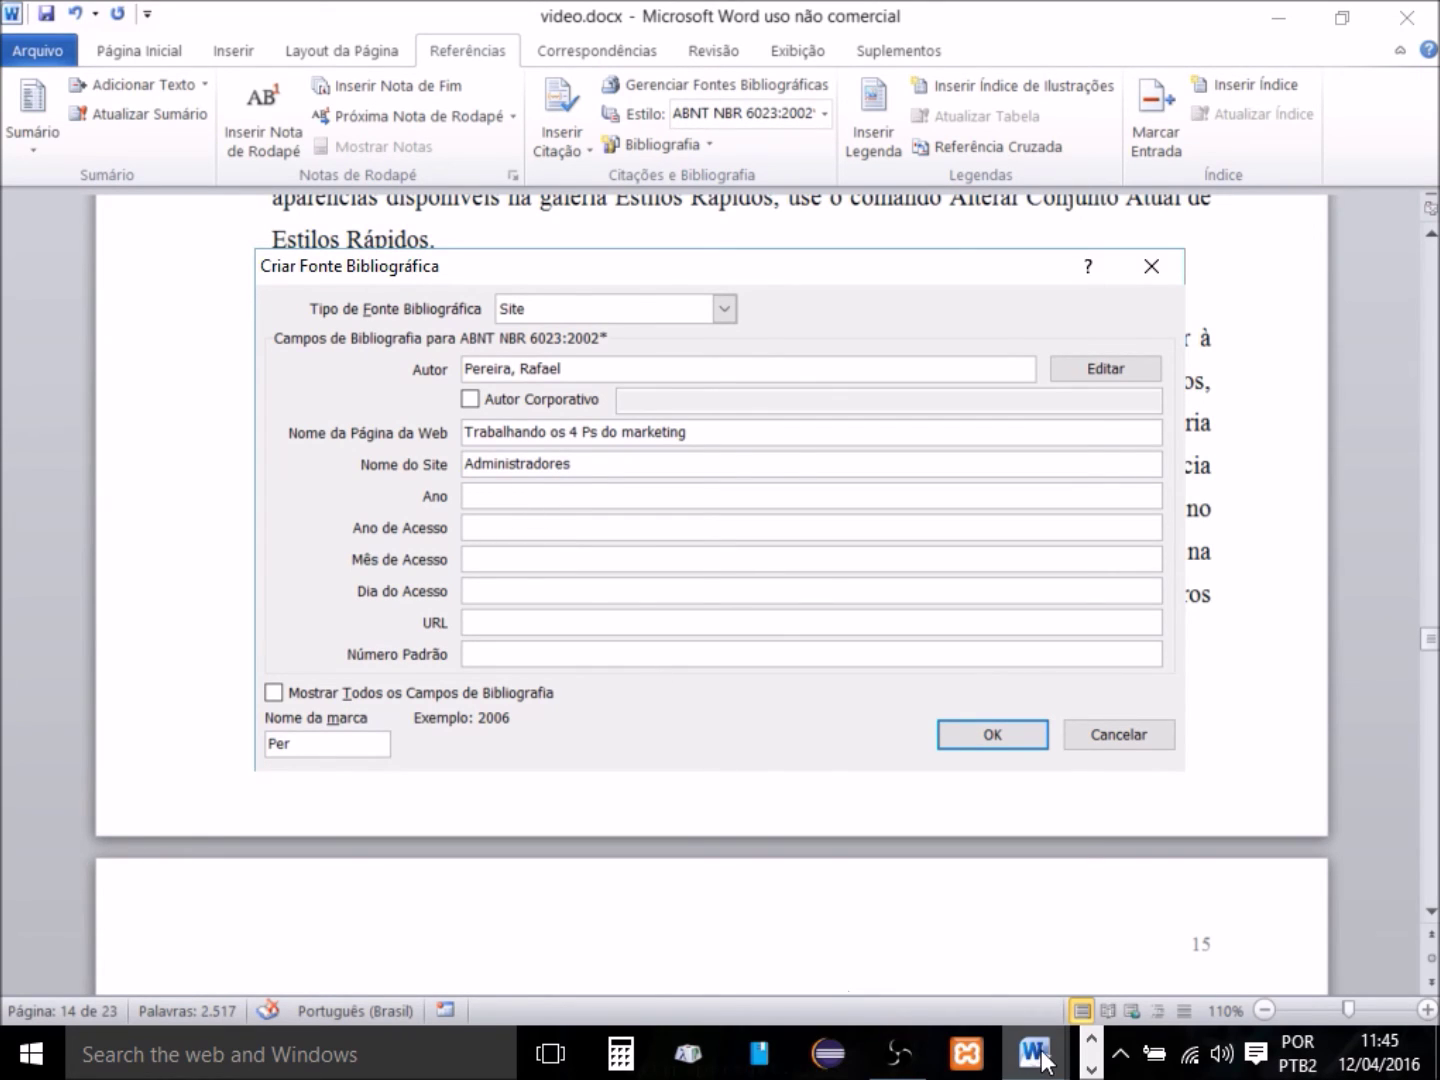
left_click(1092, 1070)
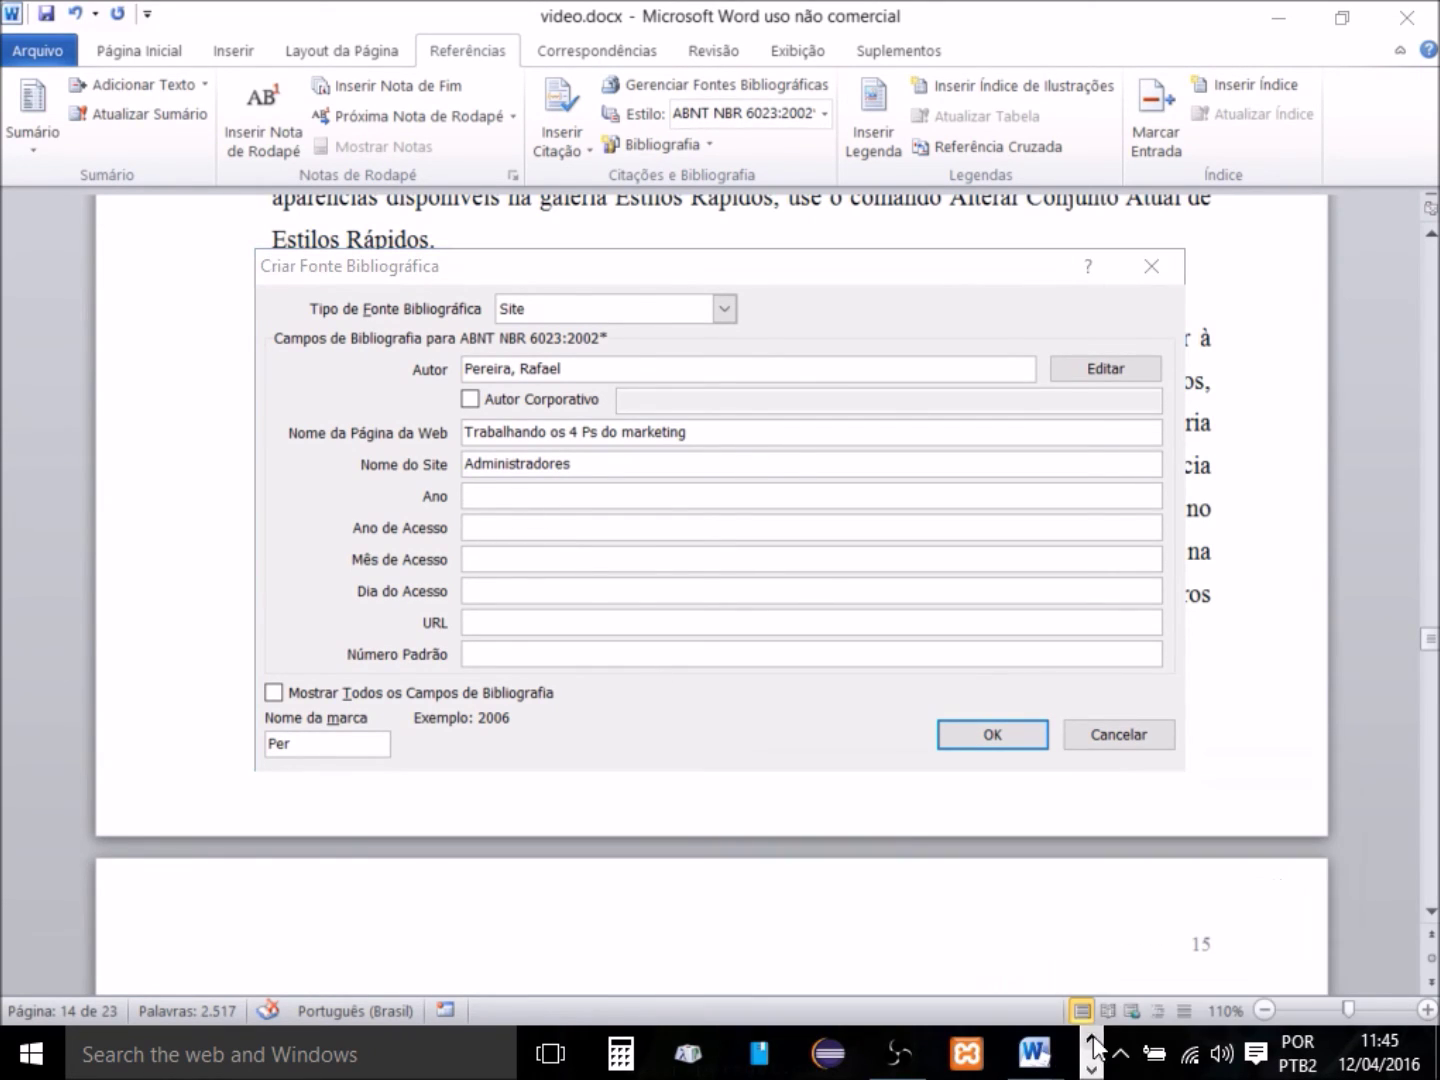
left_click(723, 1058)
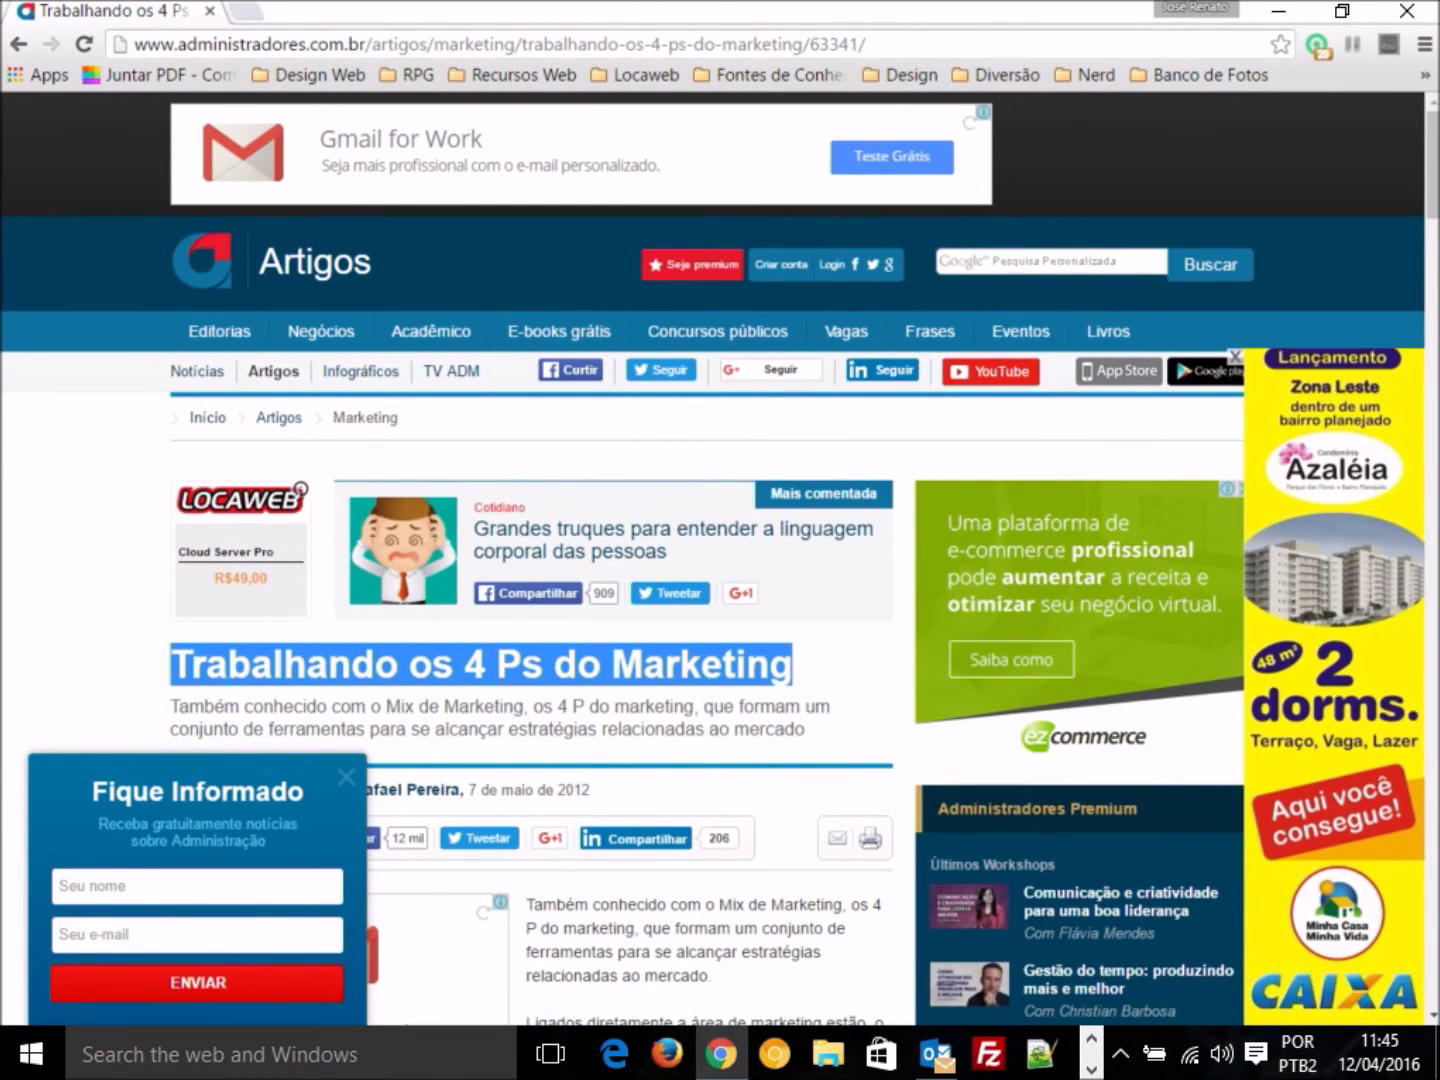
left_click(1093, 1068)
mouse_move(1035, 1053)
left_click(1143, 963)
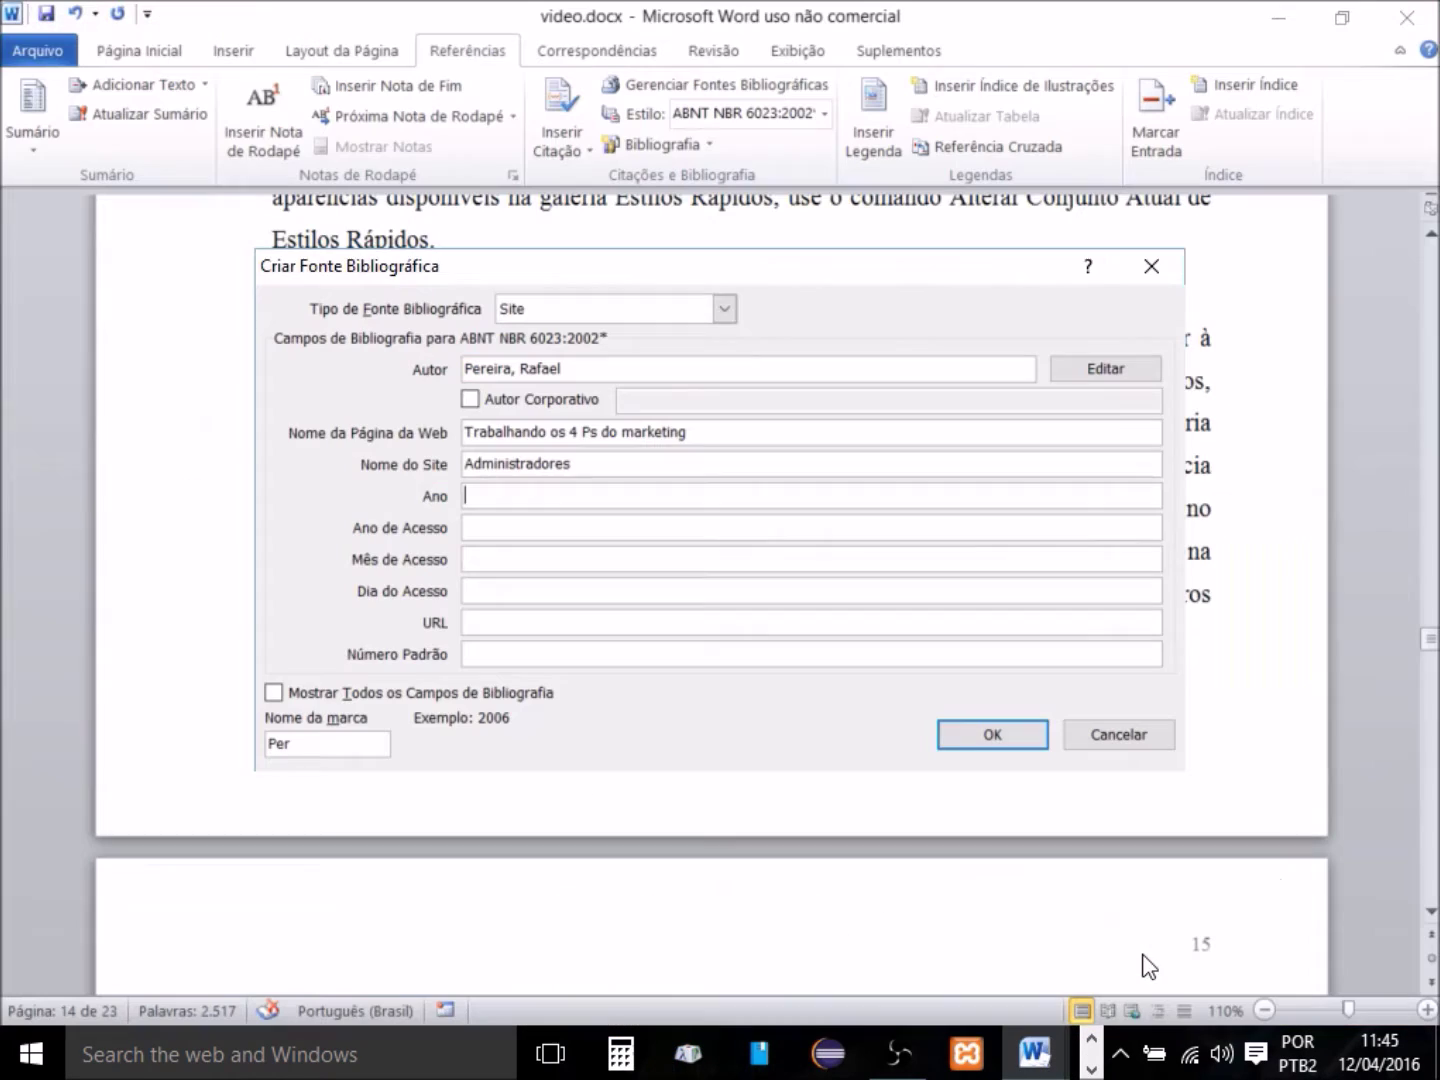
type("2012")
Set the source's access date to year 2016, month "abril" and day 12.
type("2016")
left_click(562, 561)
type("abri")
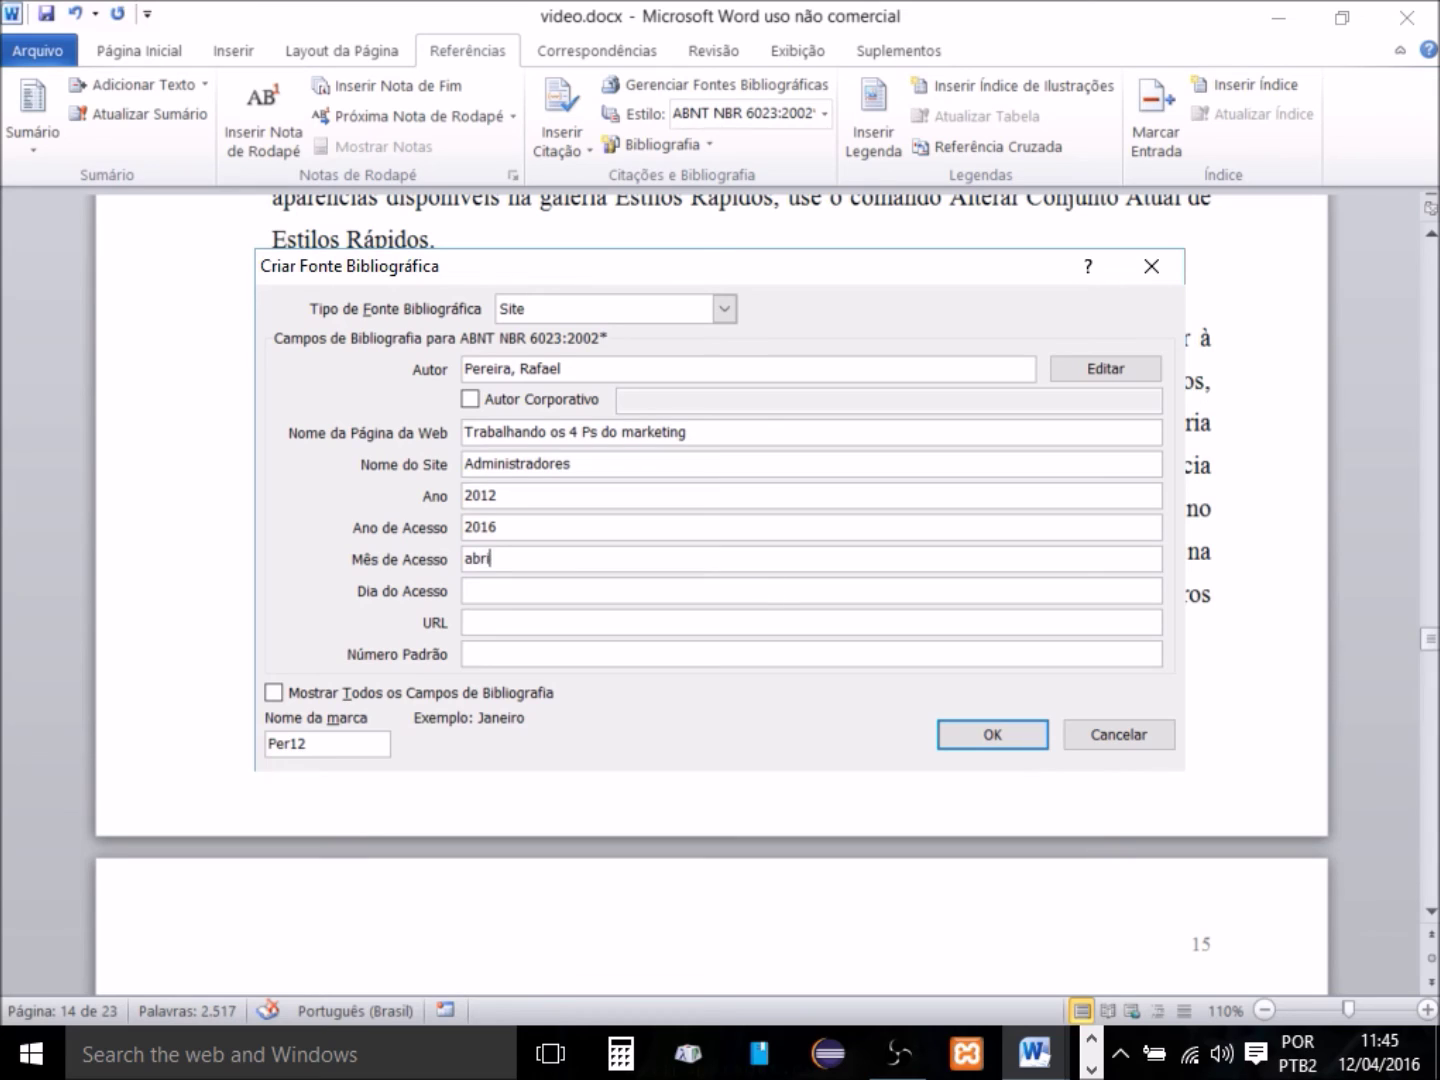
type("l")
left_click(527, 590)
type("12")
Switch to Chrome and copy the full web address of the article.
left_click(1035, 1052)
left_click(1093, 1037)
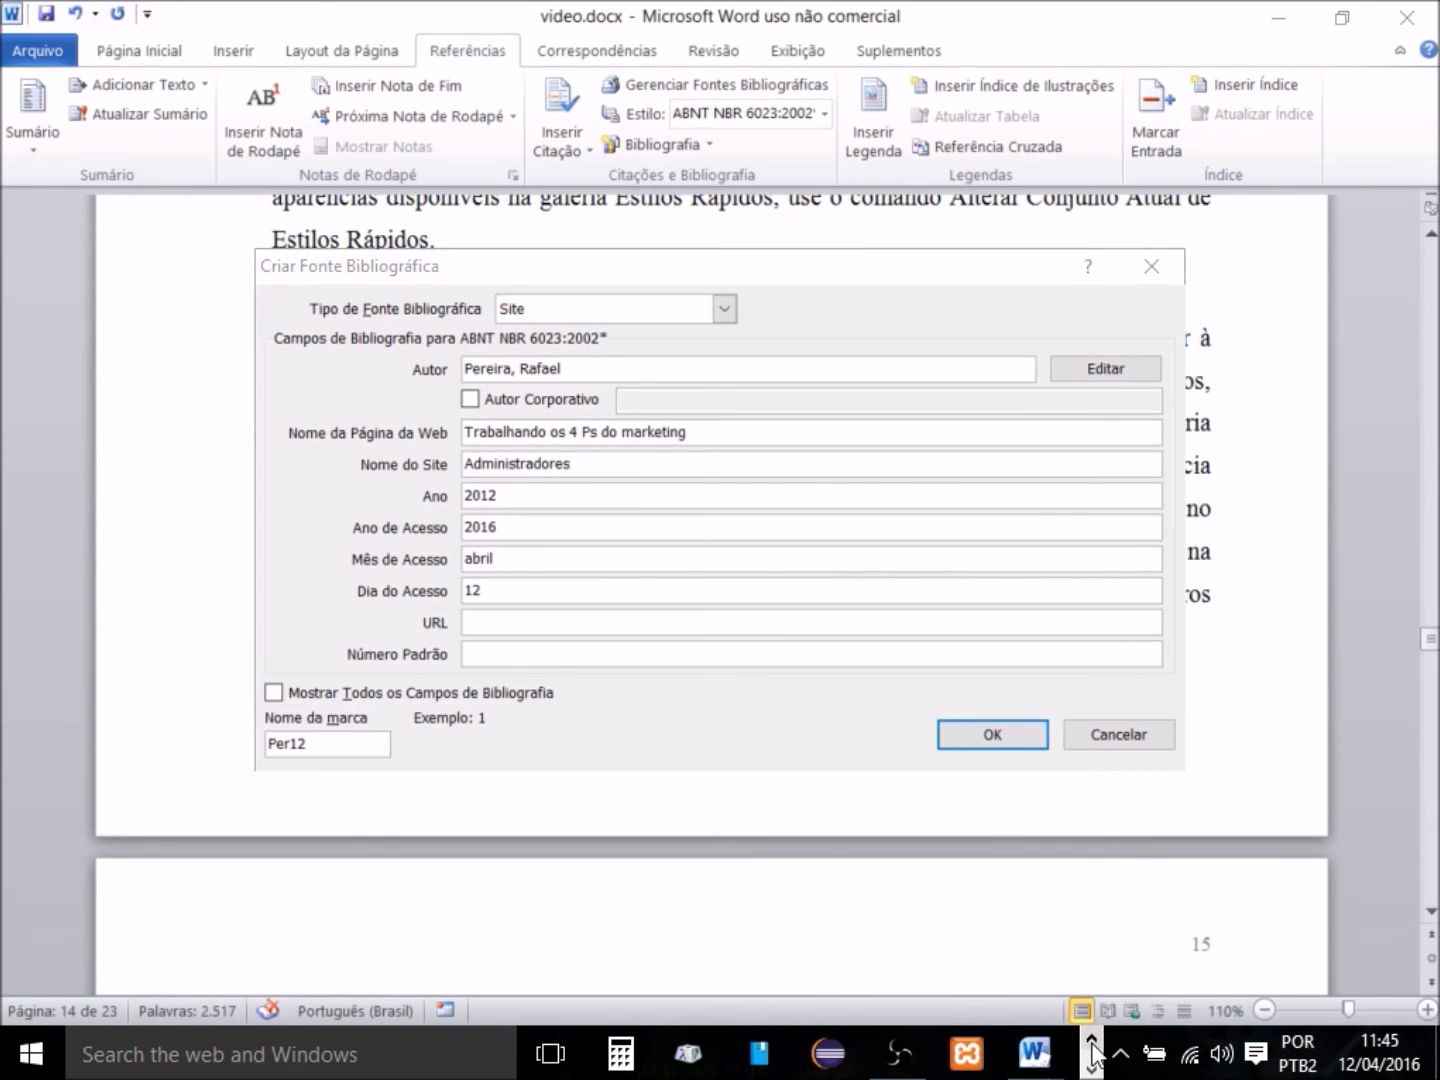
left_click(720, 1055)
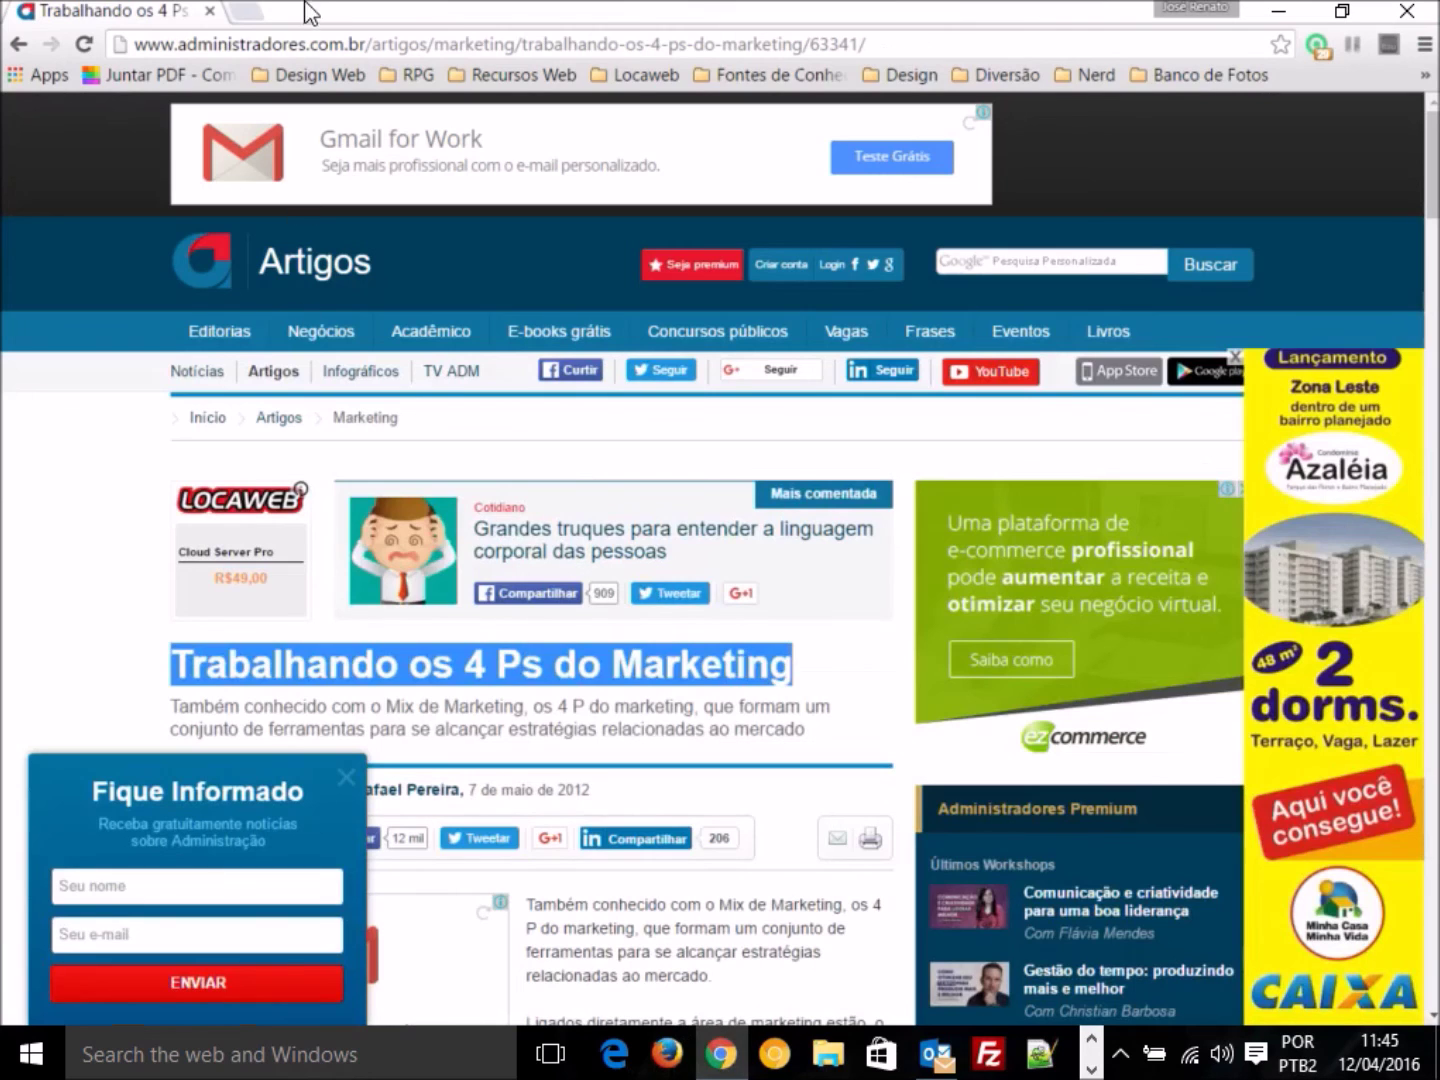
left_click(253, 44)
key("ctrl+c")
right_click(252, 44)
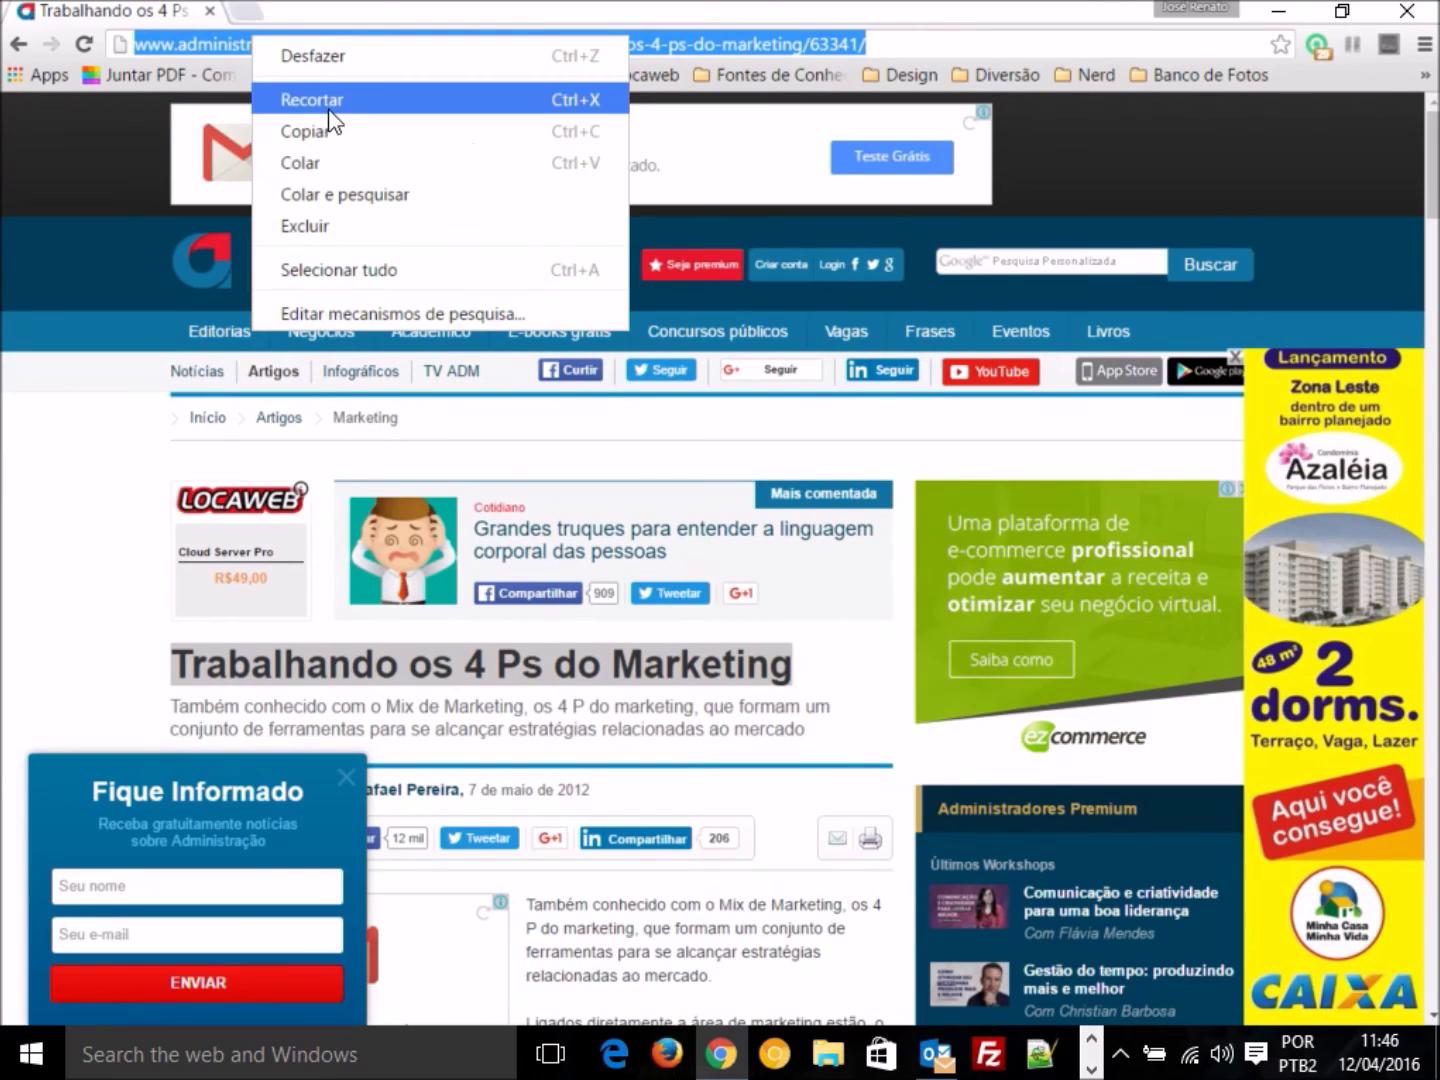
left_click(428, 133)
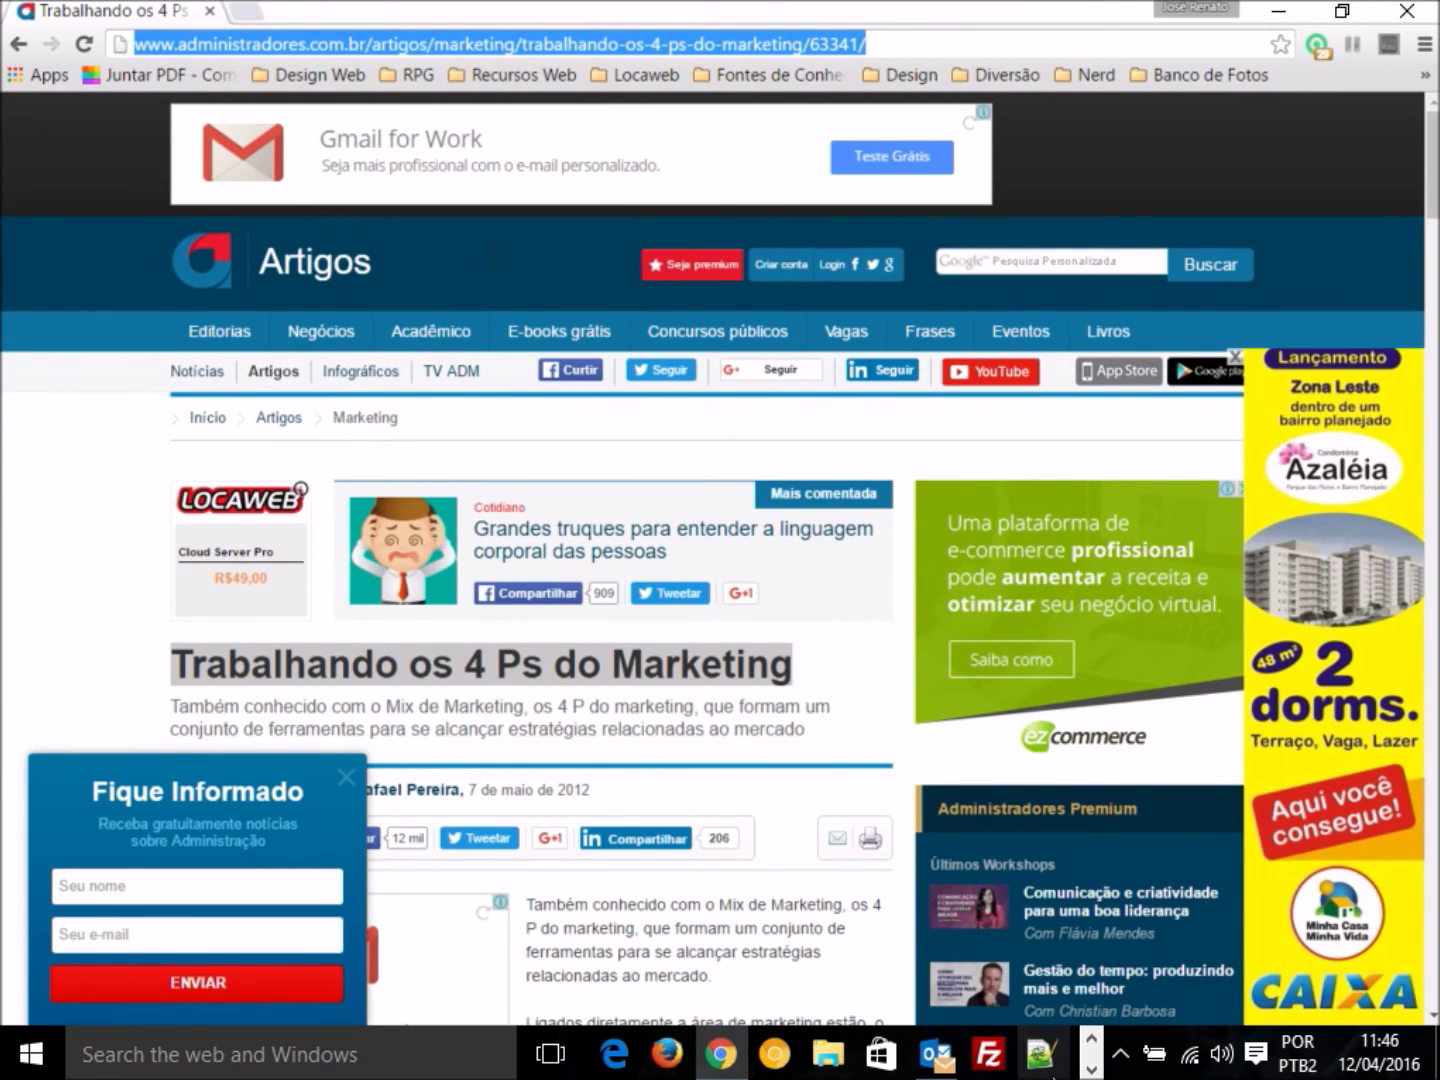
Return to video.docx in Word, paste the article's address as the URL and confirm the source to insert its citation.
left_click(1092, 1068)
mouse_move(1056, 1065)
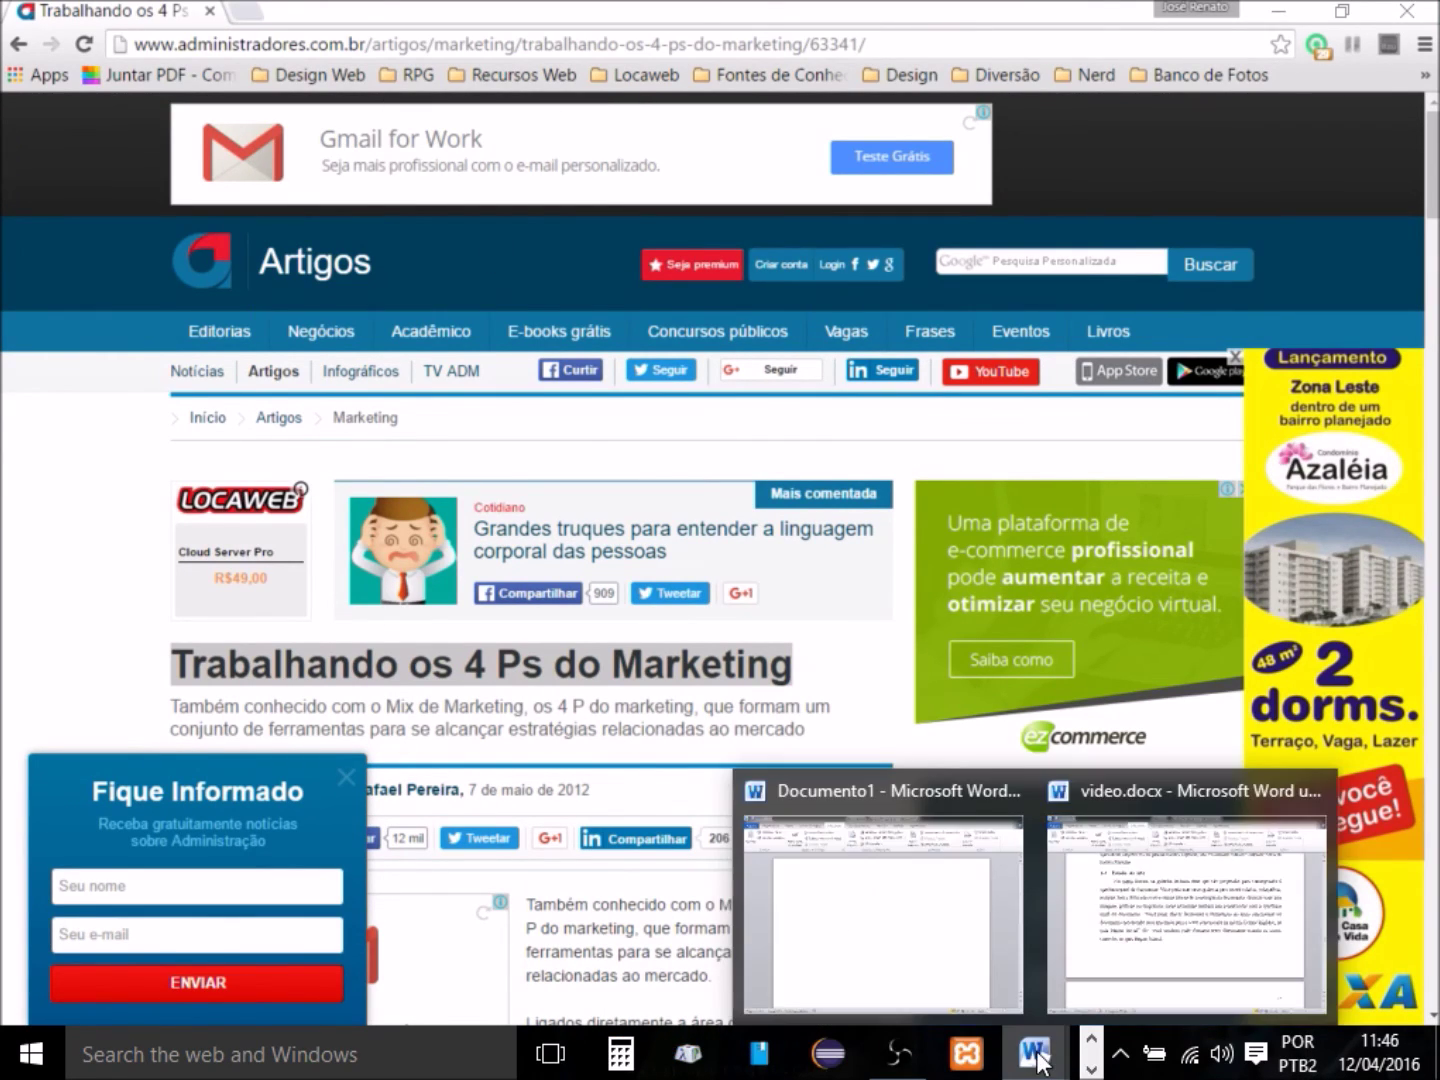
left_click(1163, 975)
left_click(480, 620)
right_click(480, 622)
left_click(547, 694)
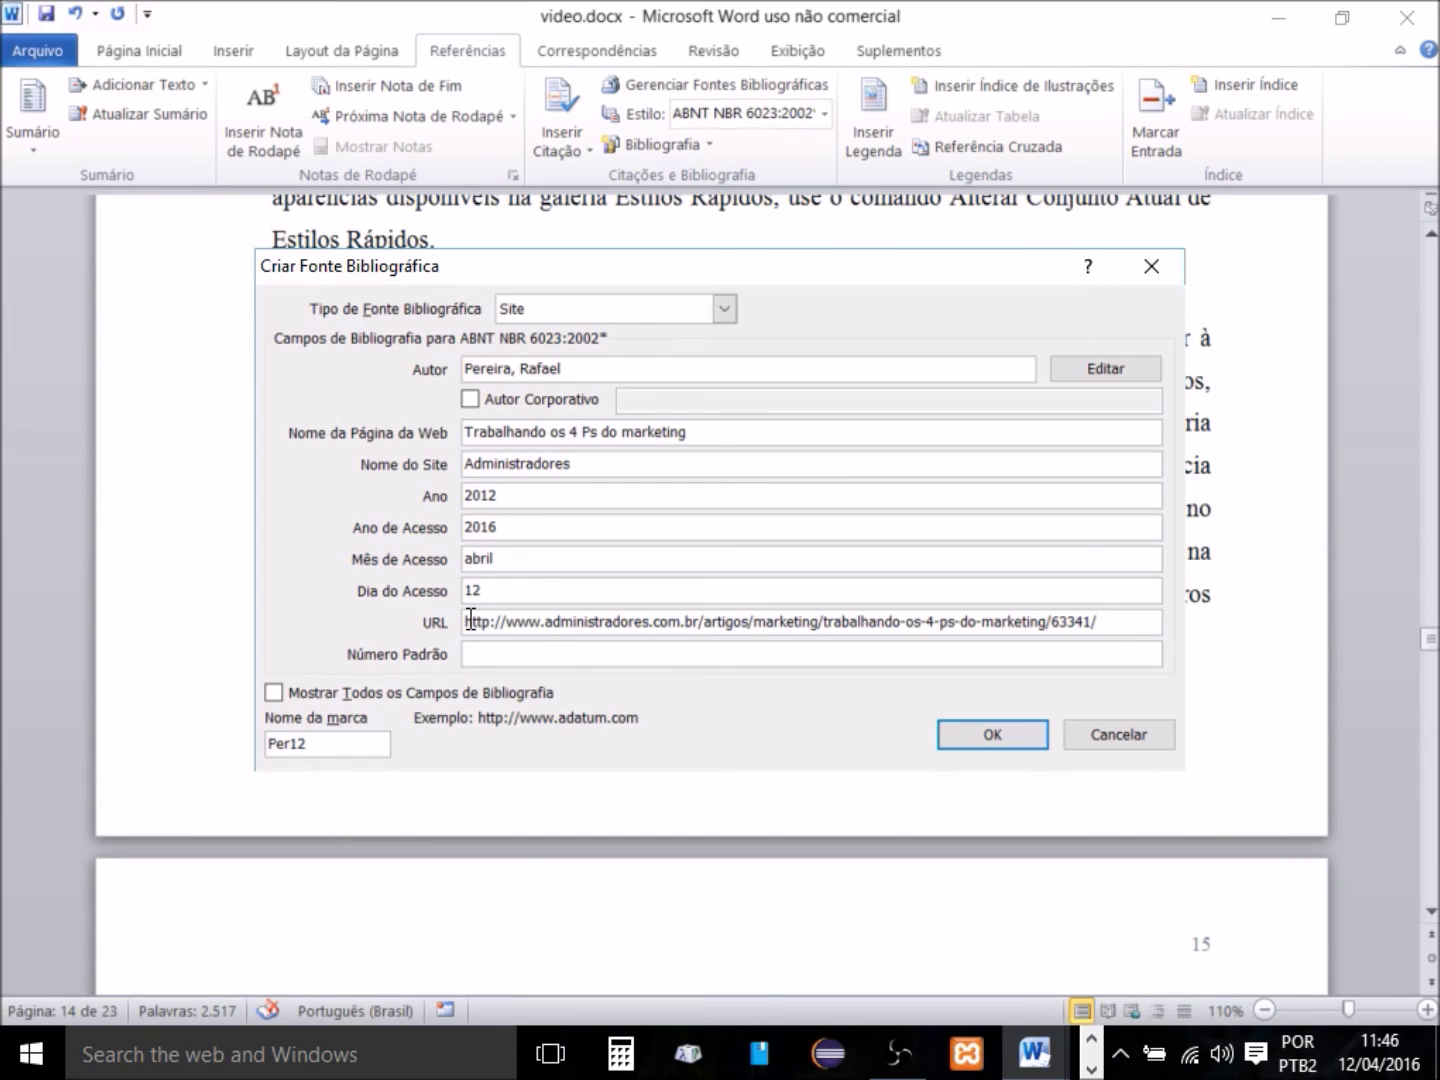
left_click(980, 735)
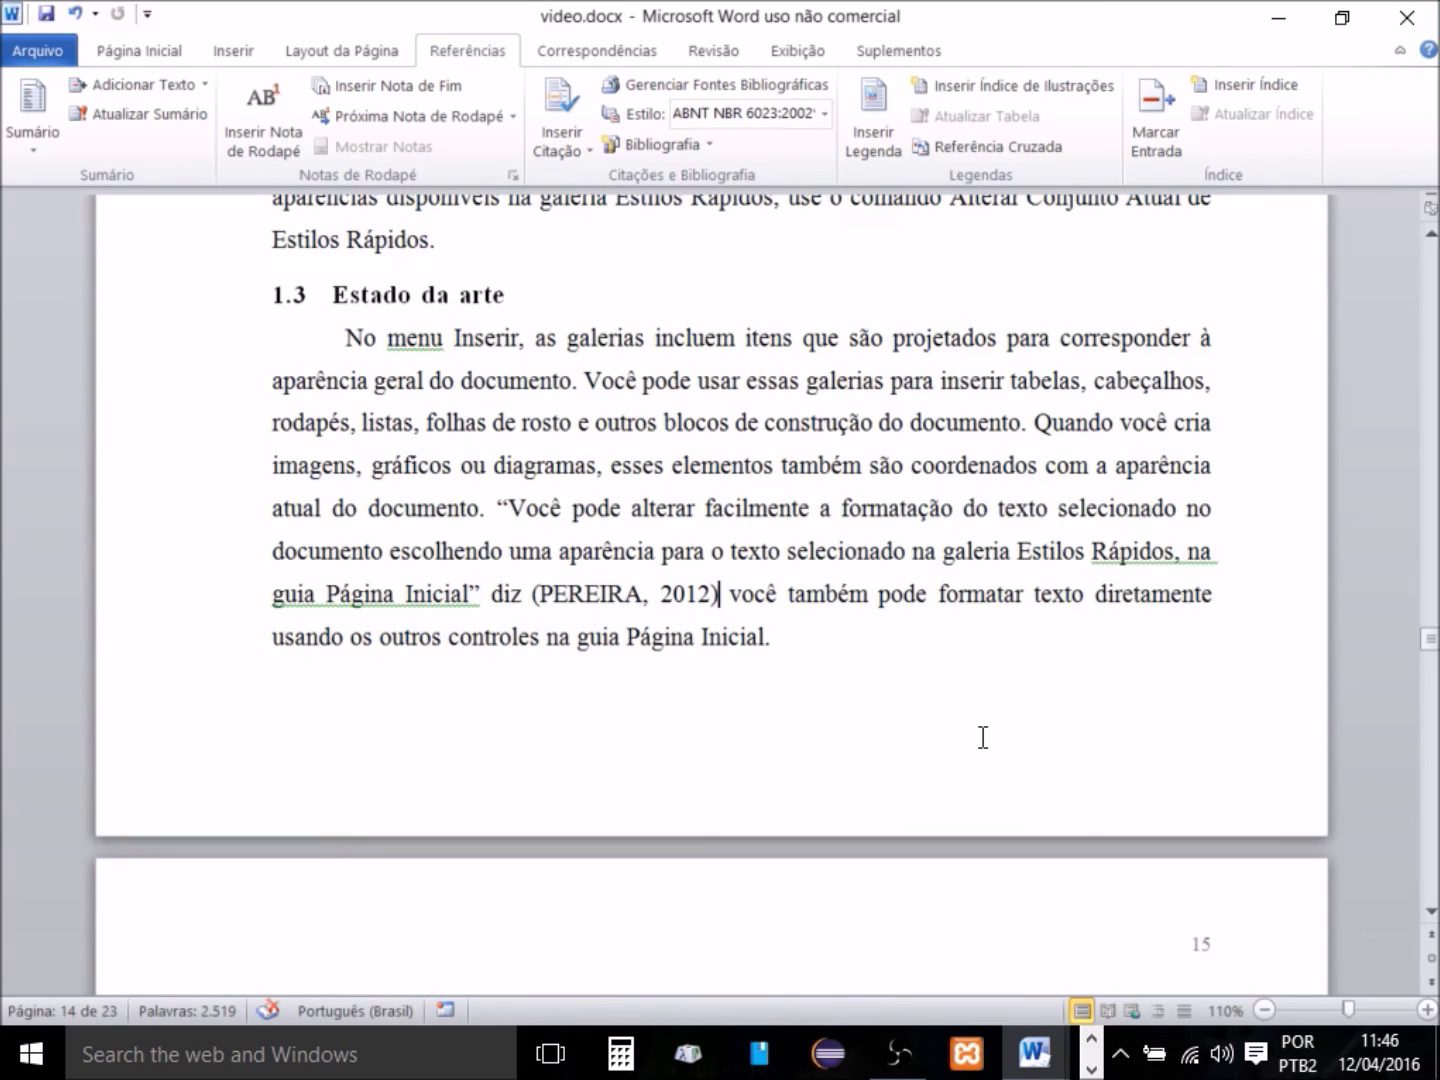
Edit the website citation after "diz" in section 1.3 so that its author and title are suppressed.
left_click(720, 602)
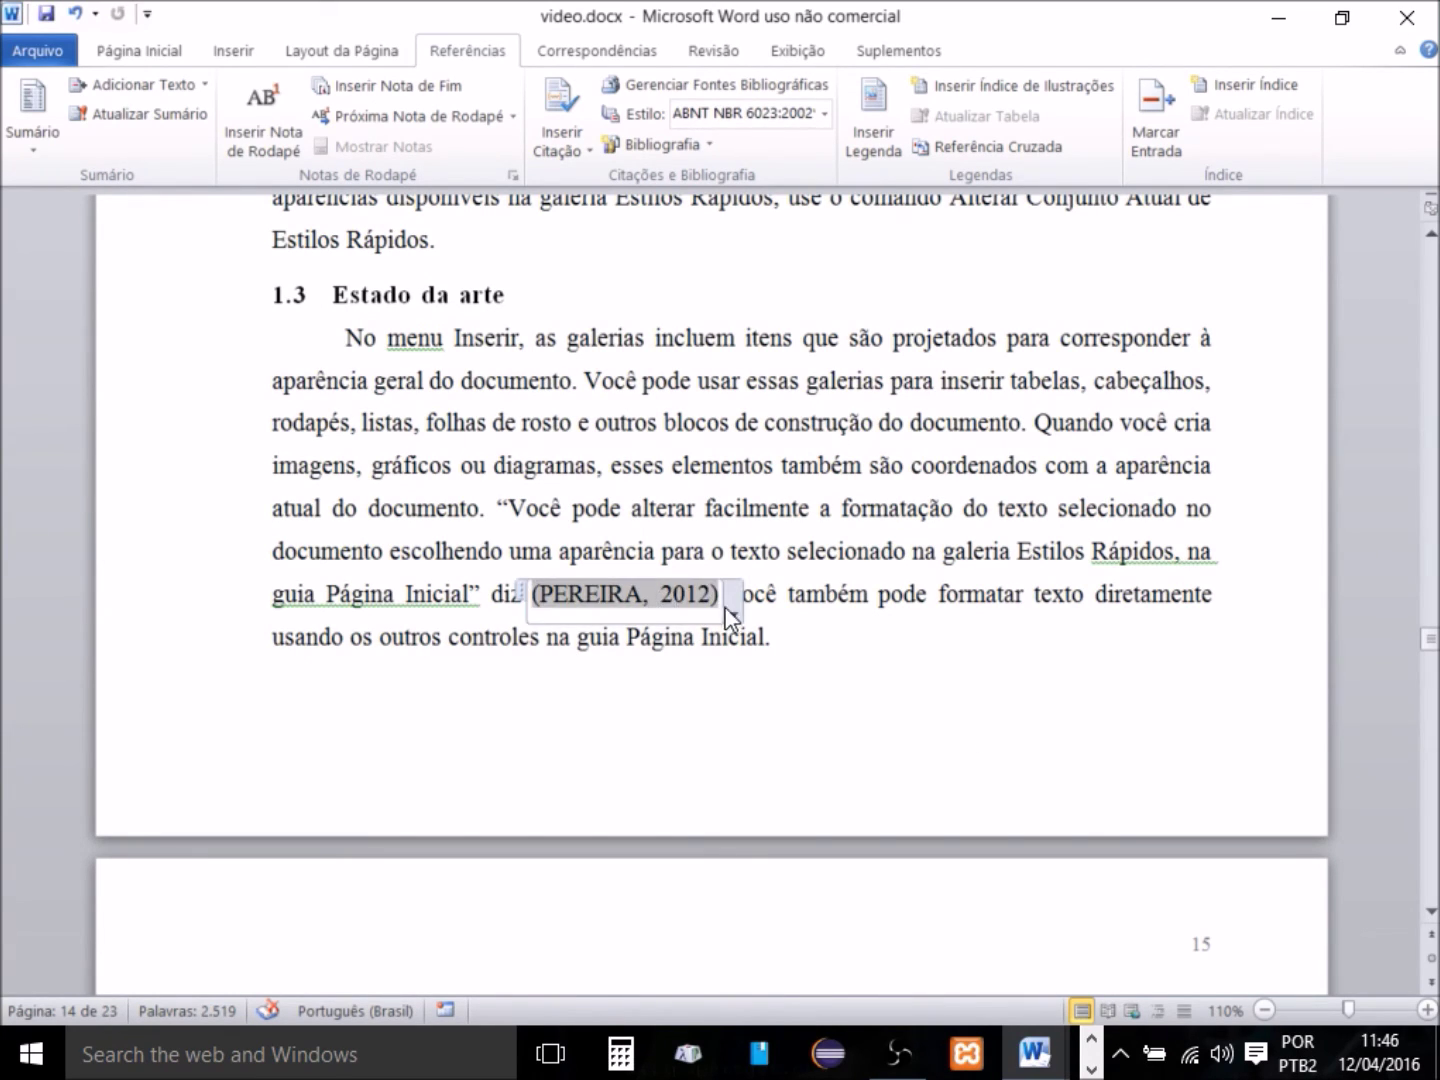
right_click(730, 607)
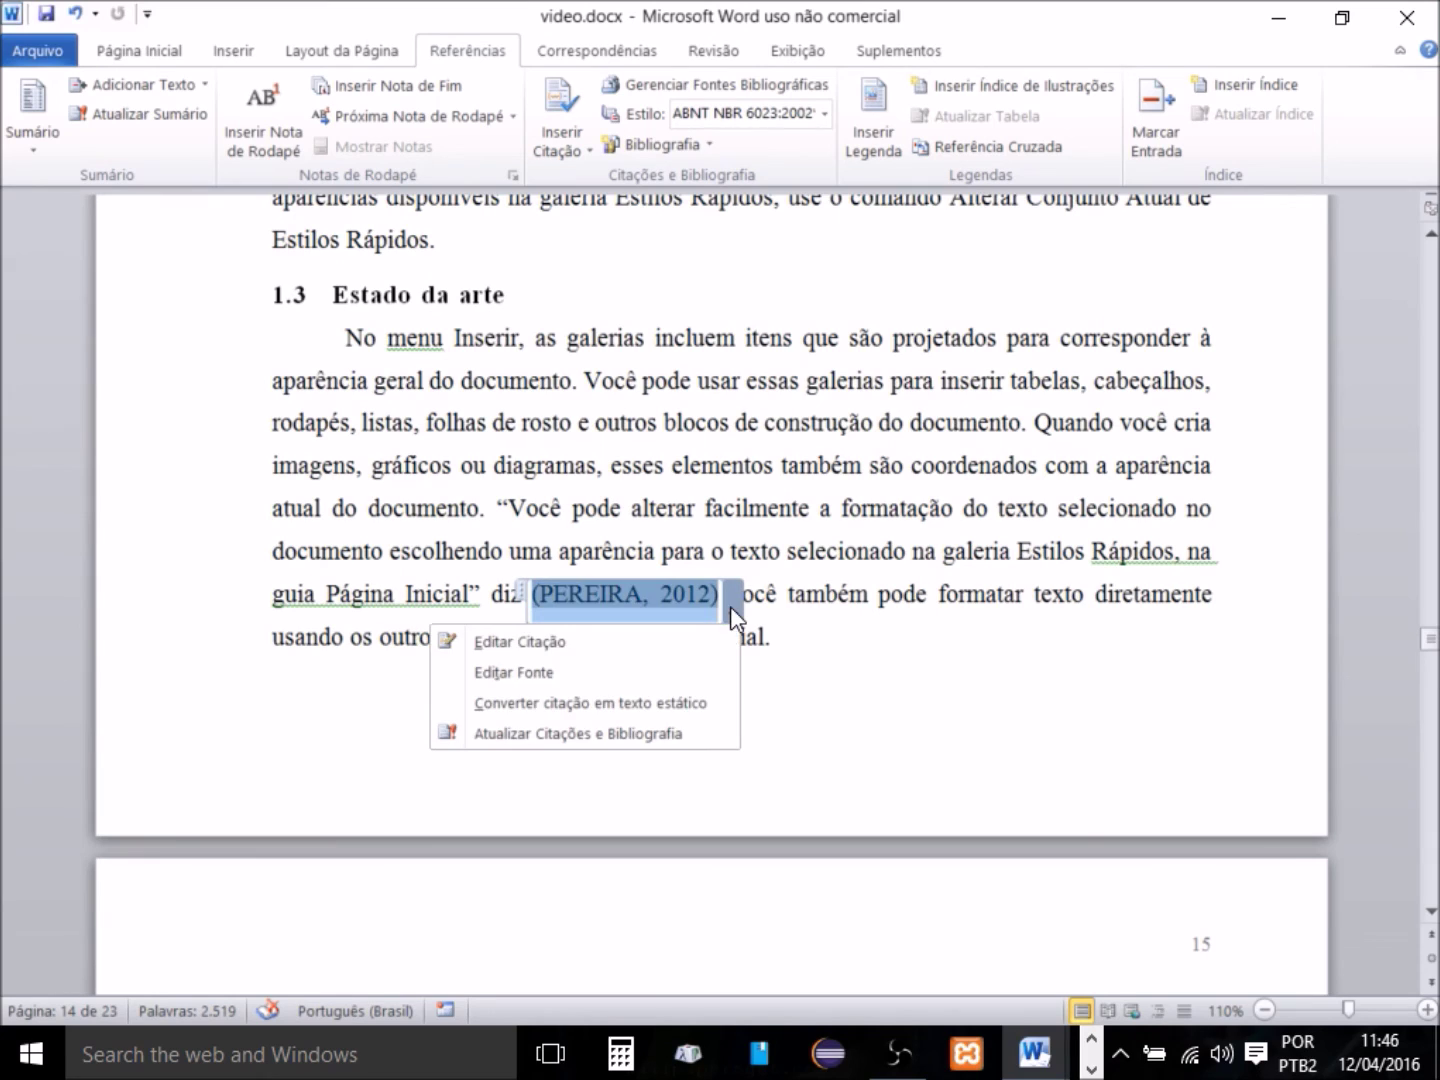
left_click(576, 650)
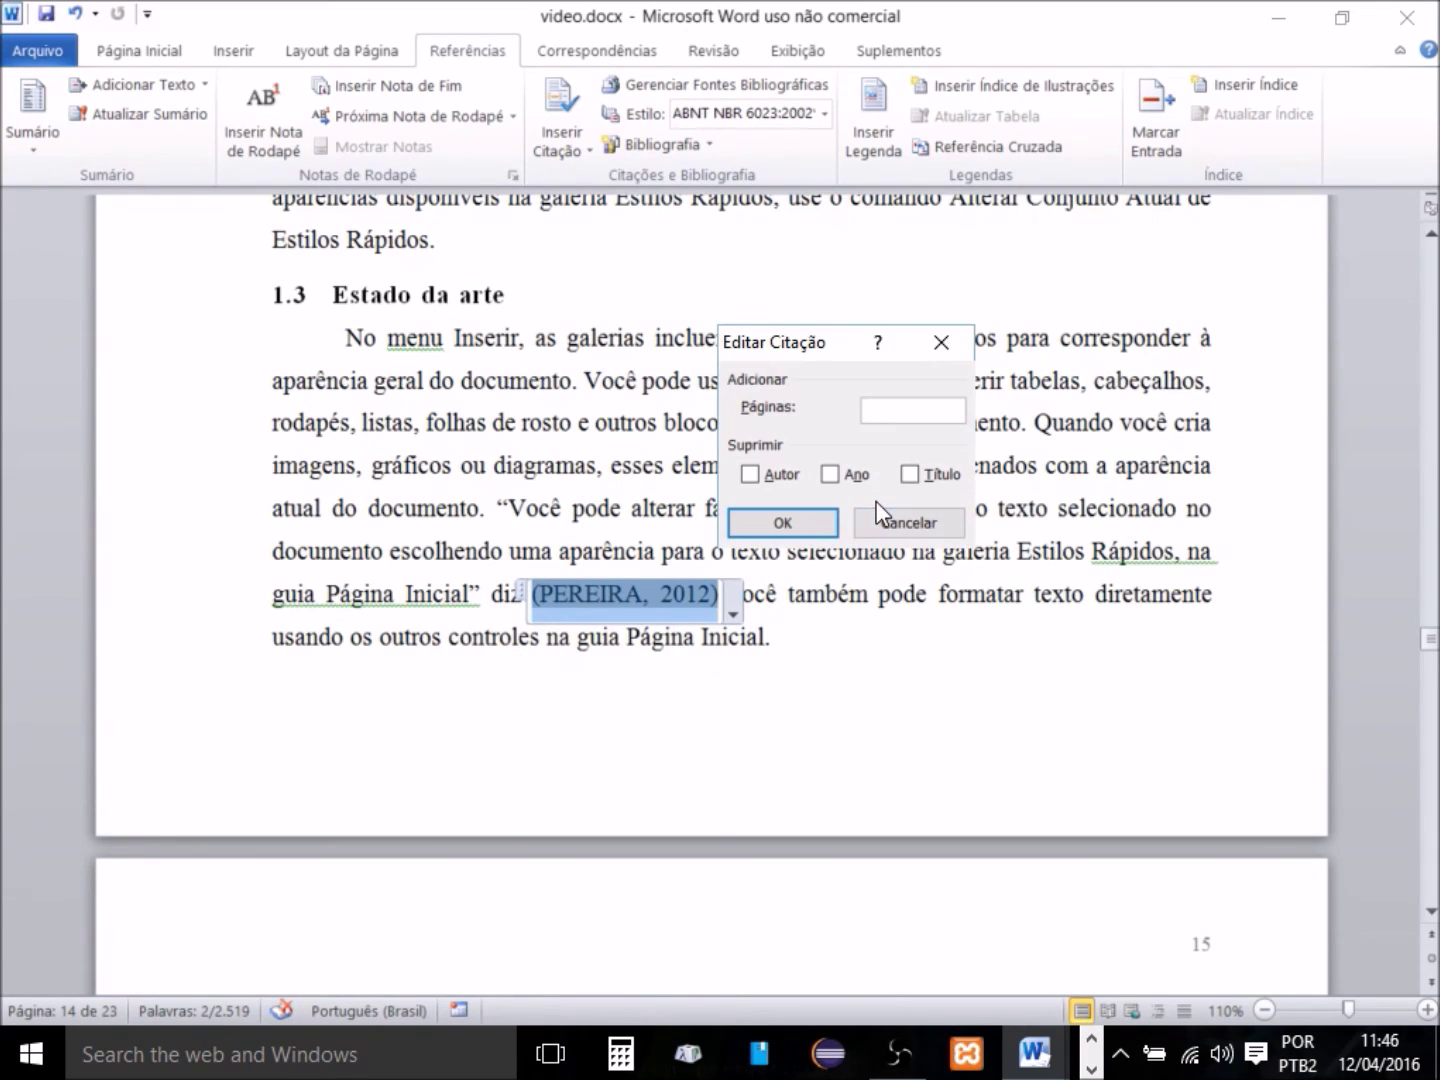
left_click(750, 476)
left_click(906, 473)
left_click(787, 522)
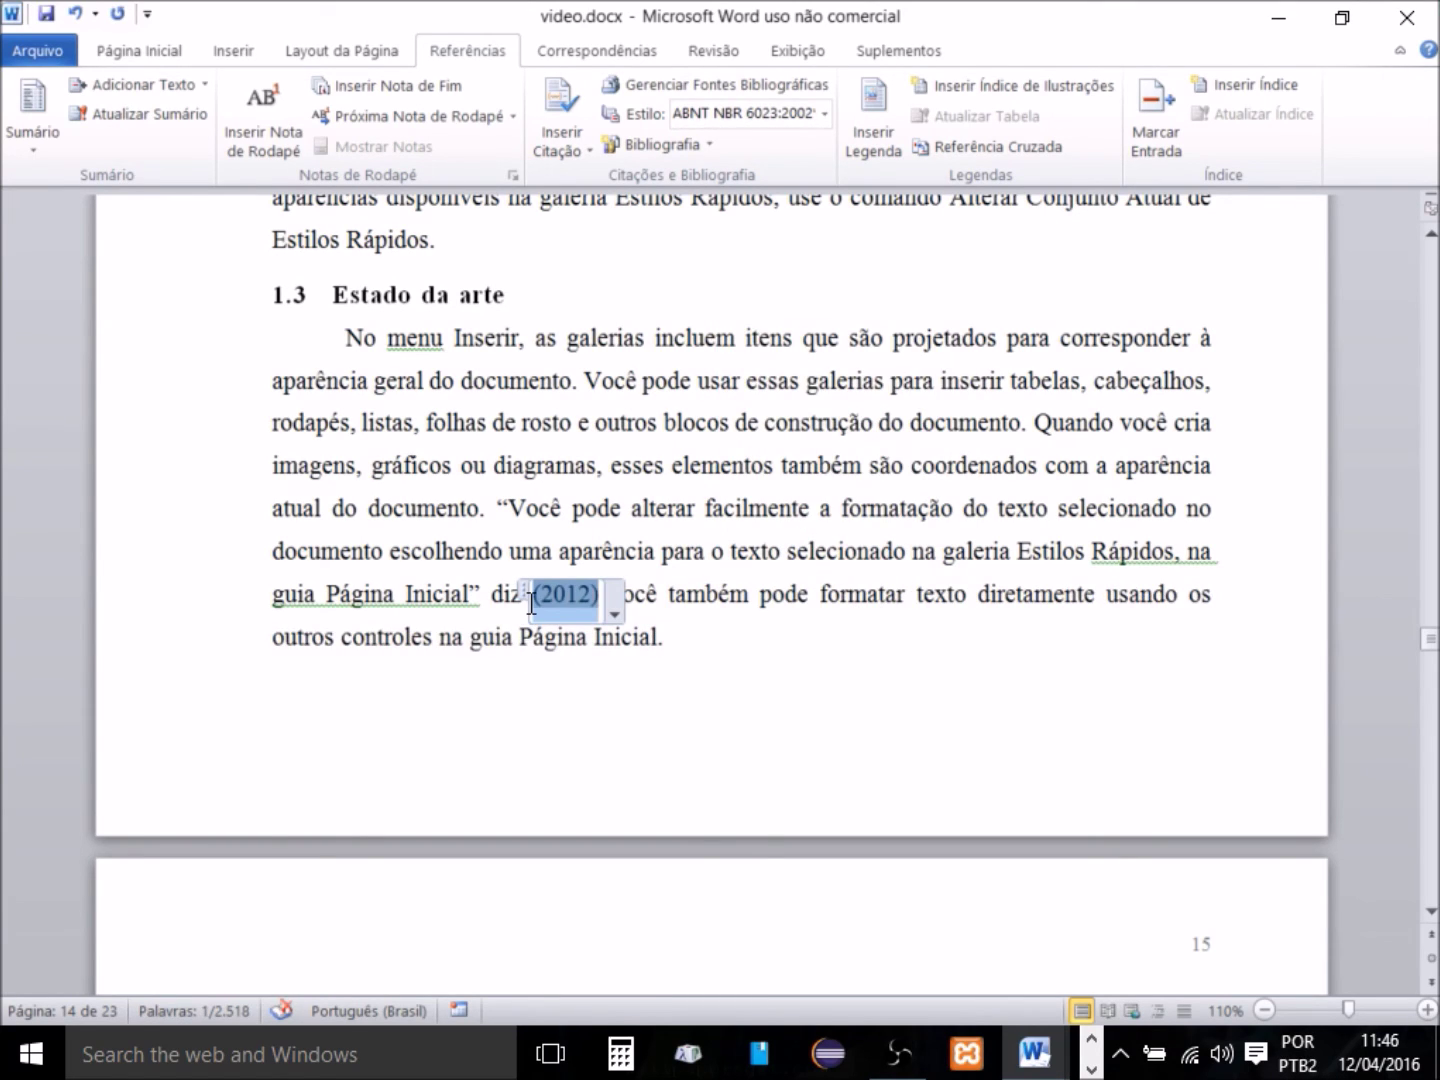
Write the cited author's surname before the year citation in section 1.3 and add a comma after the citation.
key("Left")
type("Pereir")
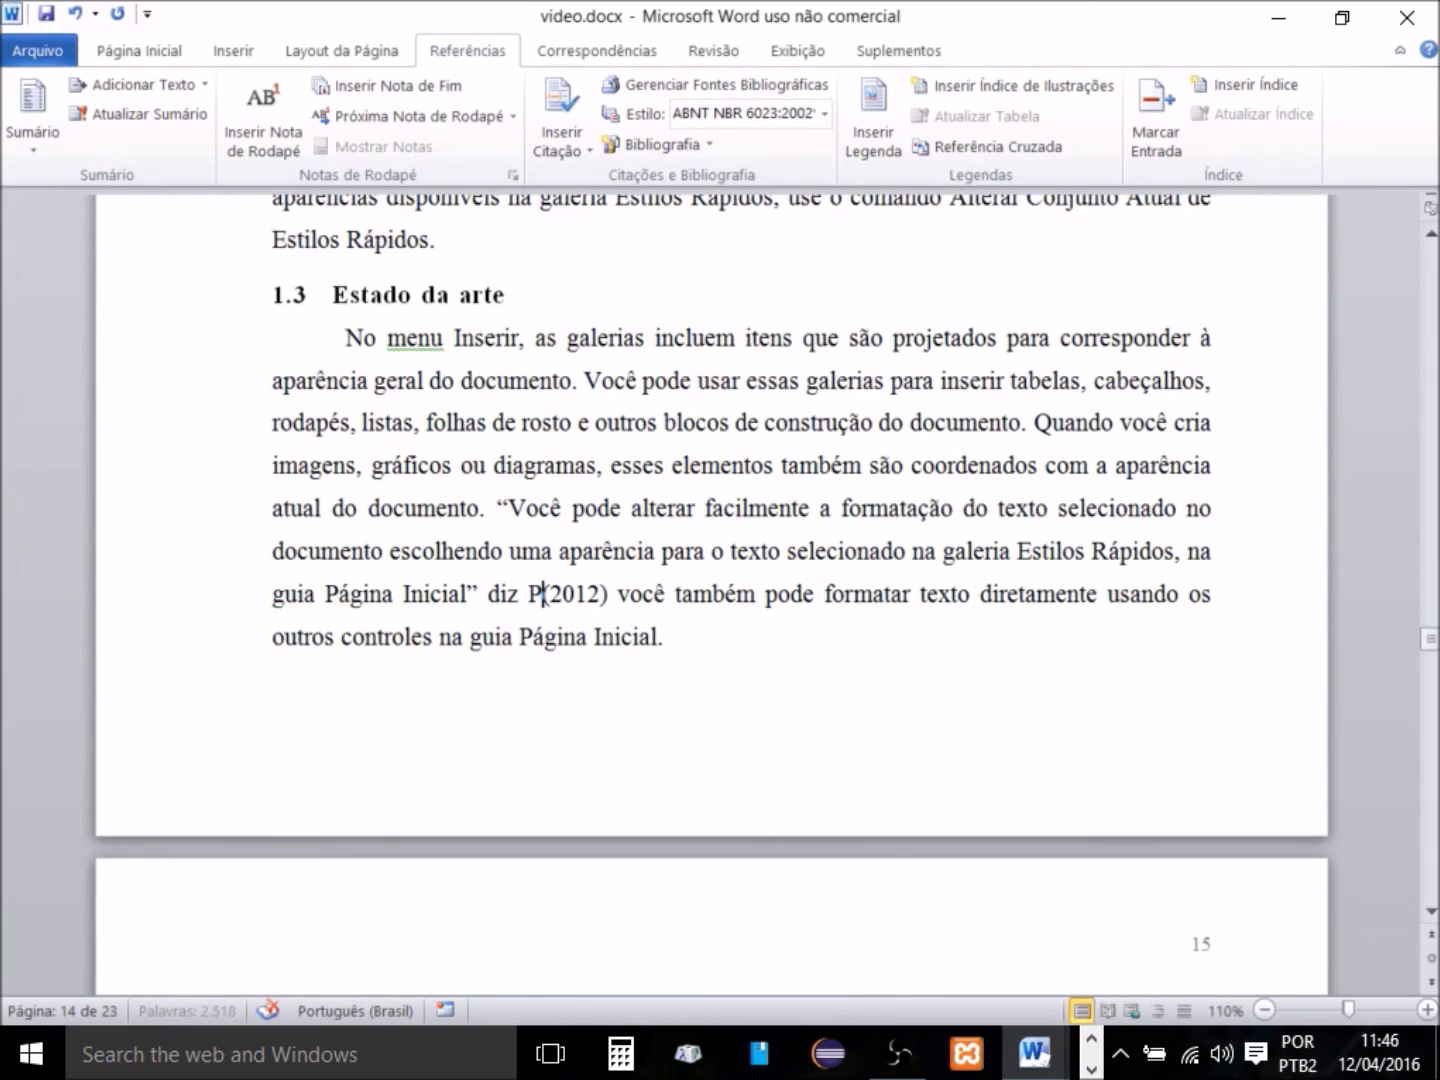
type("a")
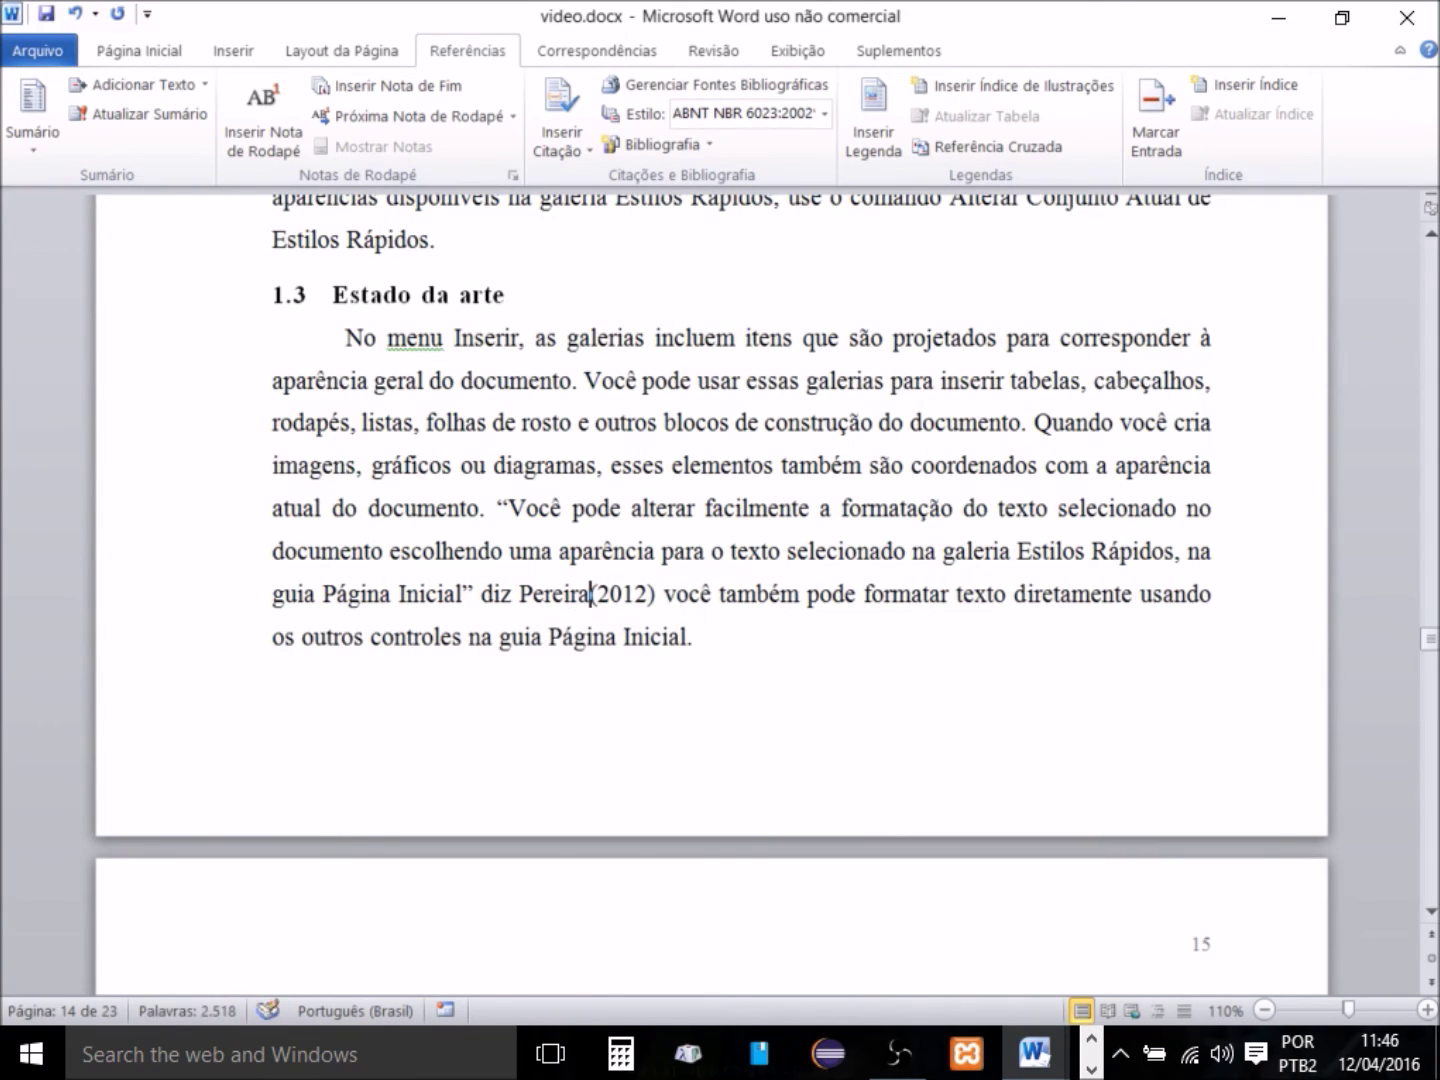
left_click(664, 594)
type(",")
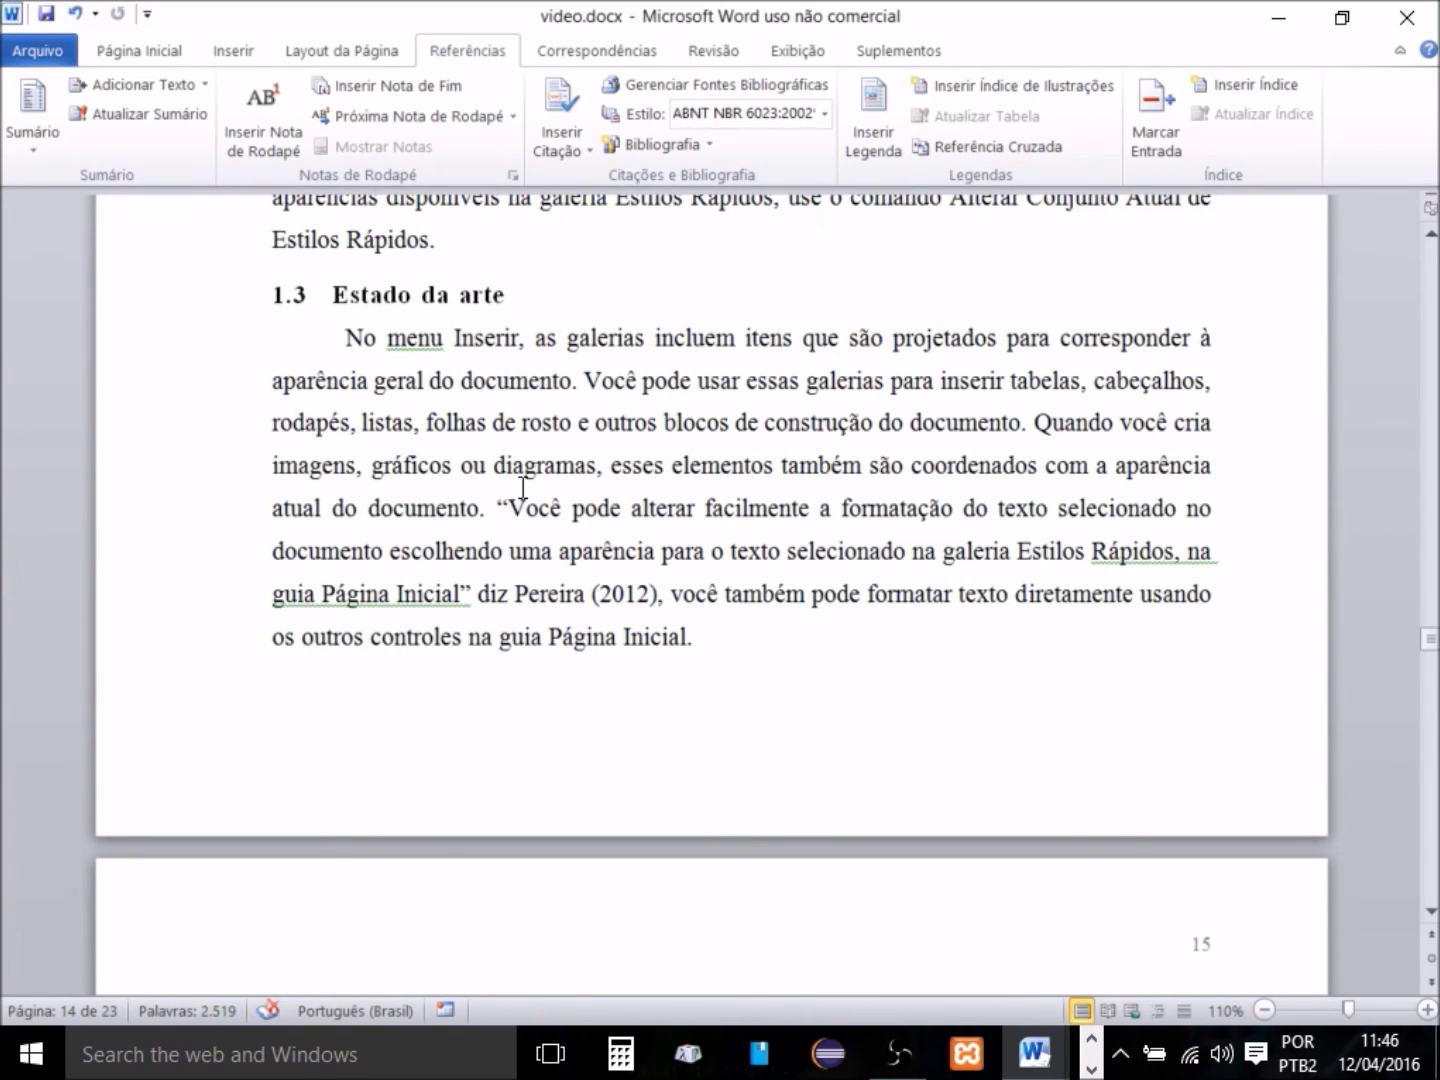
Replace the placeholder "ada" under the REFERÊNCIAS heading with a bibliography of the cited sources using Inserir Bibliografia.
scroll(522, 488, "down", 15)
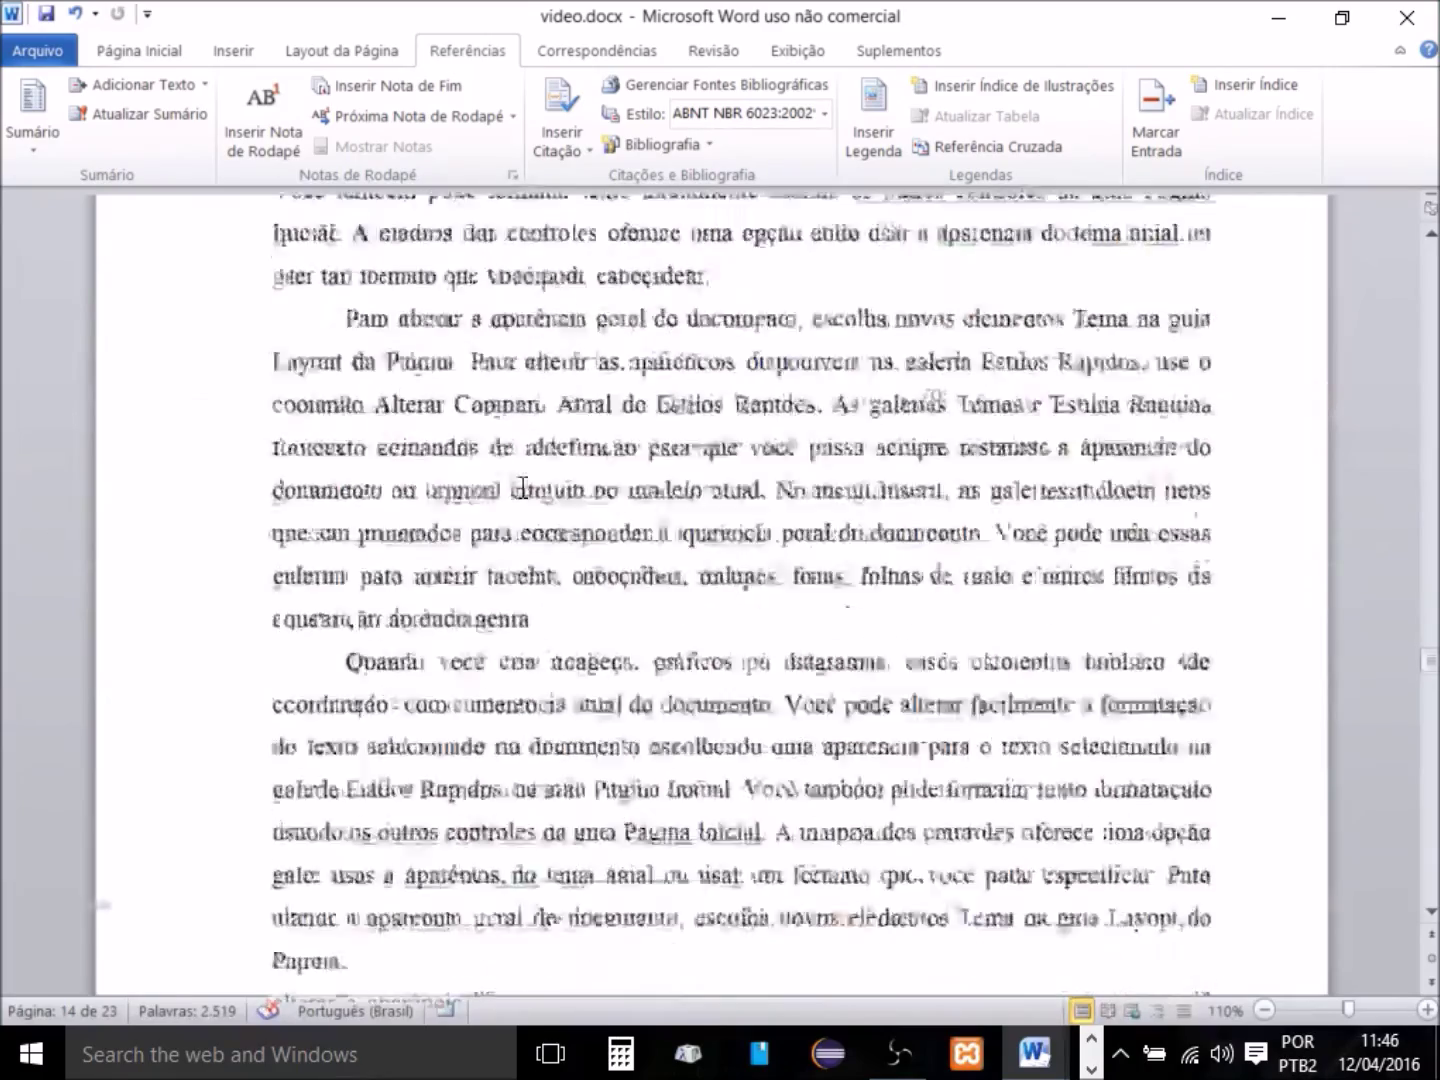
scroll(522, 489, "down", 15)
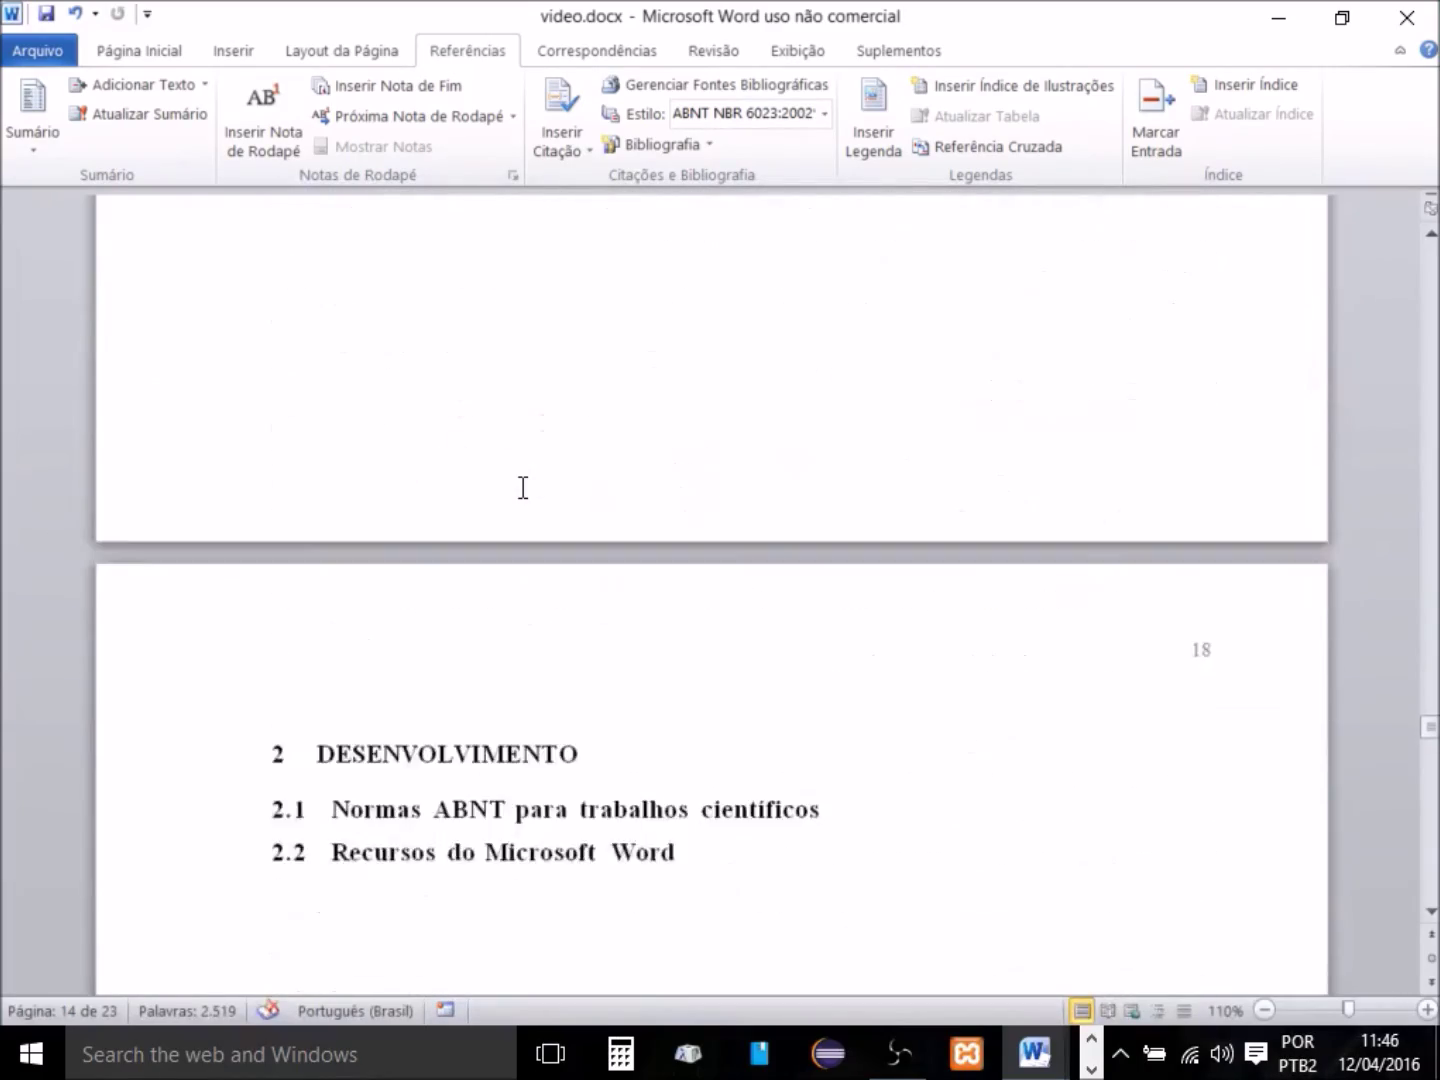
scroll(522, 489, "up", 10)
scroll(522, 489, "down", 12)
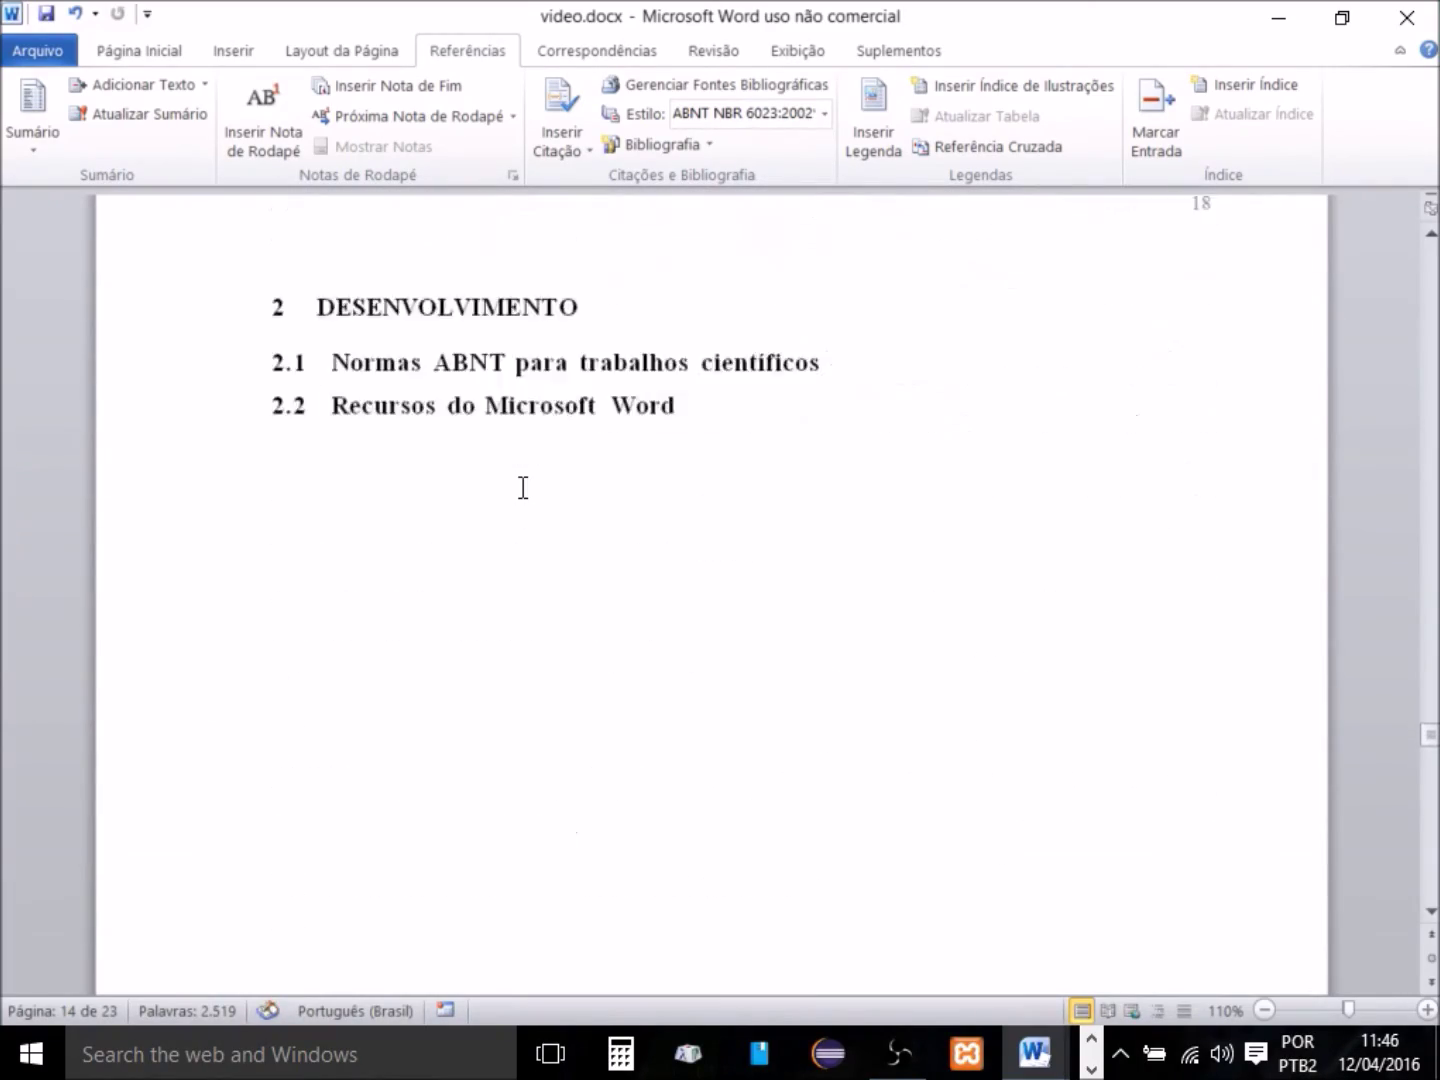
scroll(522, 488, "down", 20)
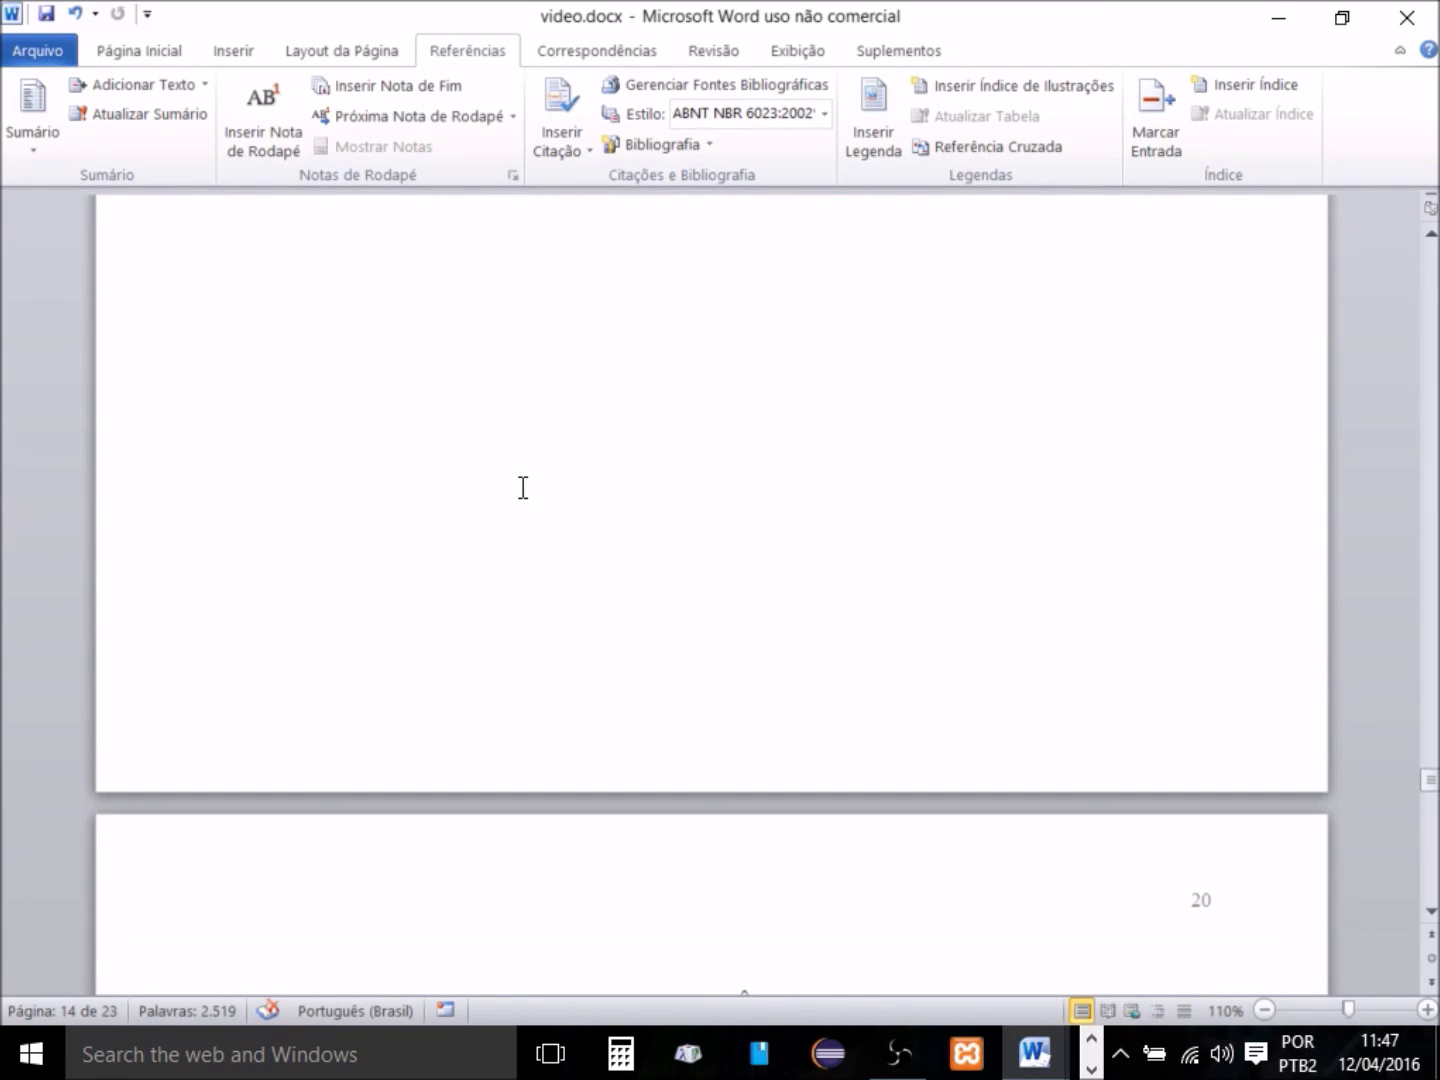
scroll(522, 489, "down", 8)
scroll(522, 489, "up", 20)
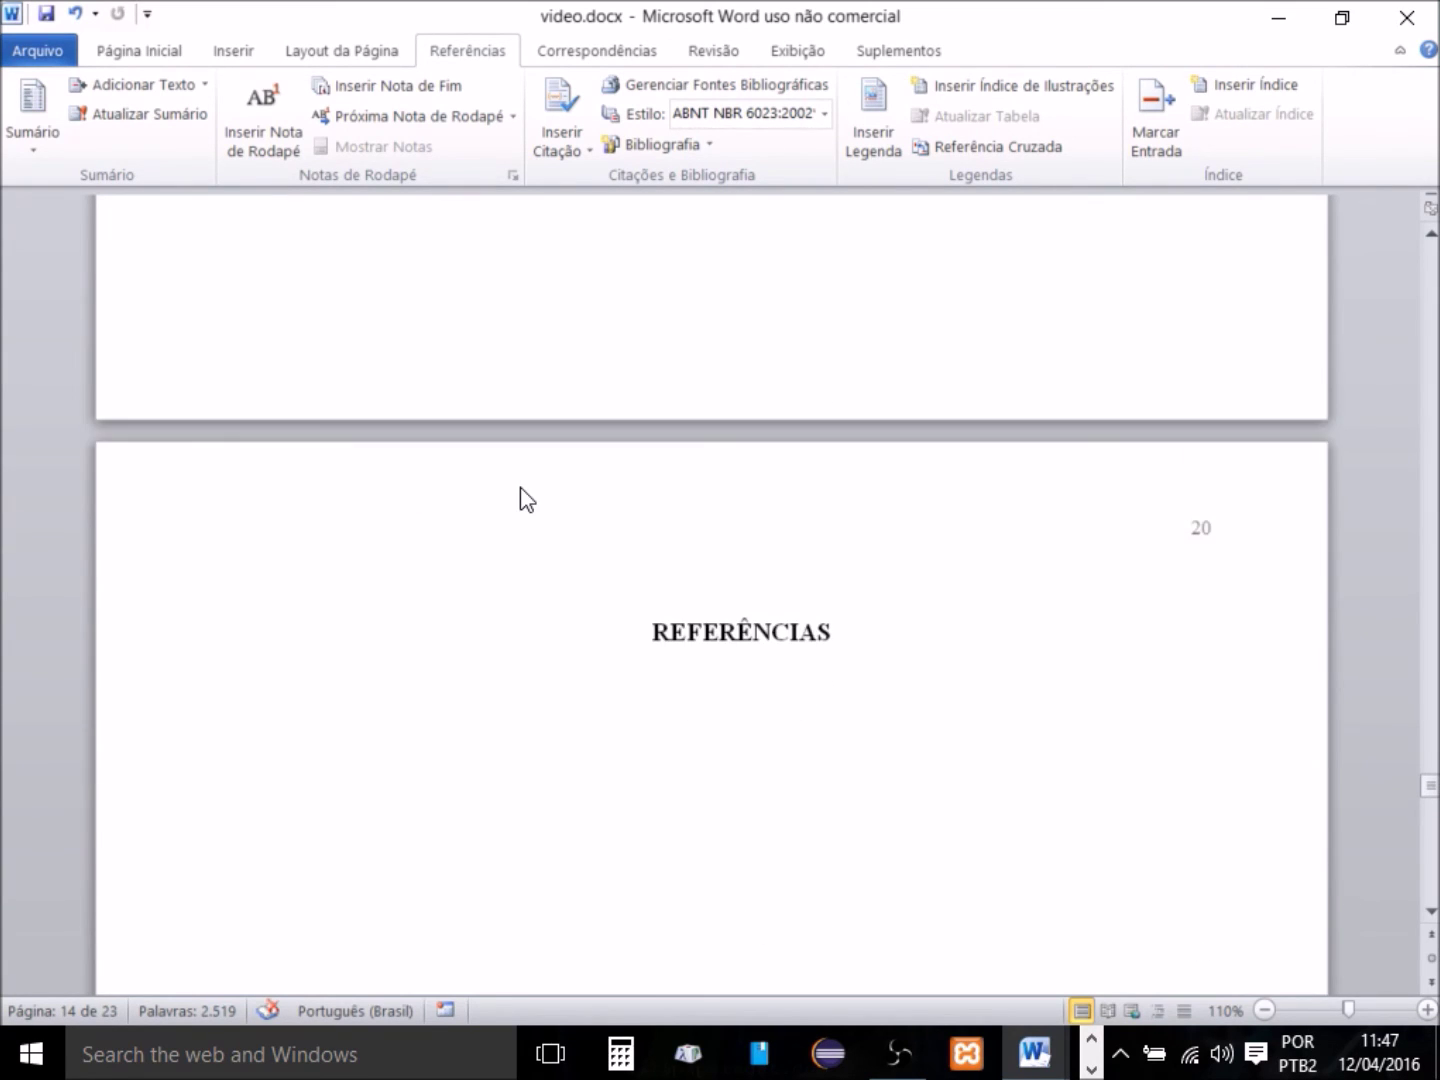
scroll(522, 488, "down", 1)
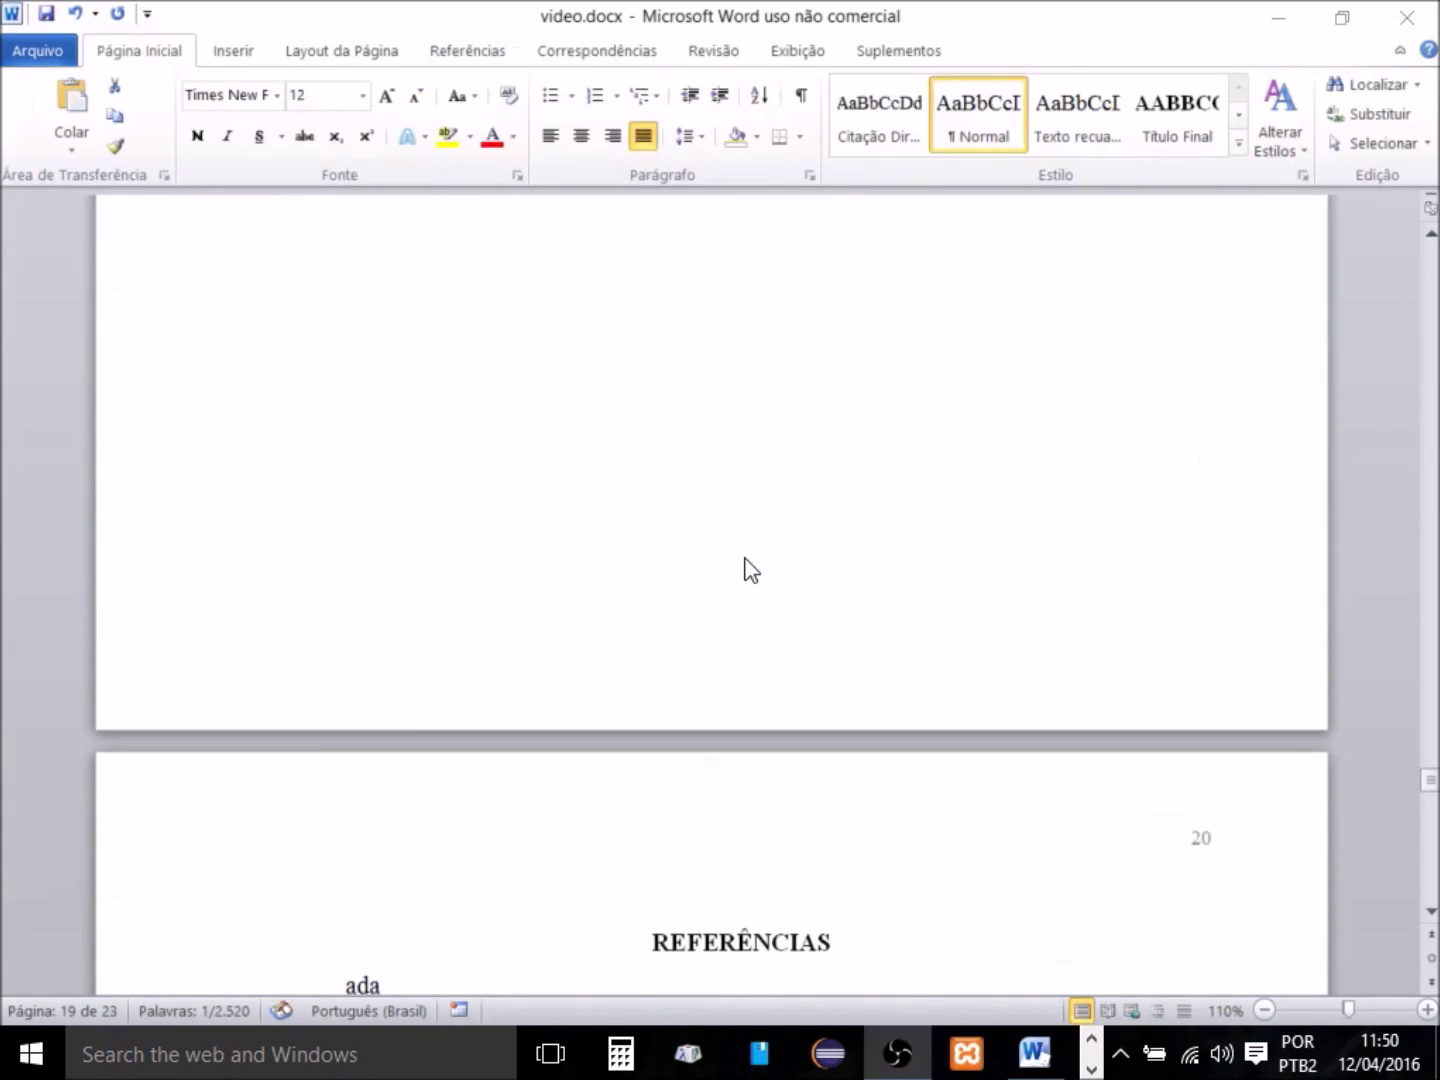
scroll(745, 569, "down", 5)
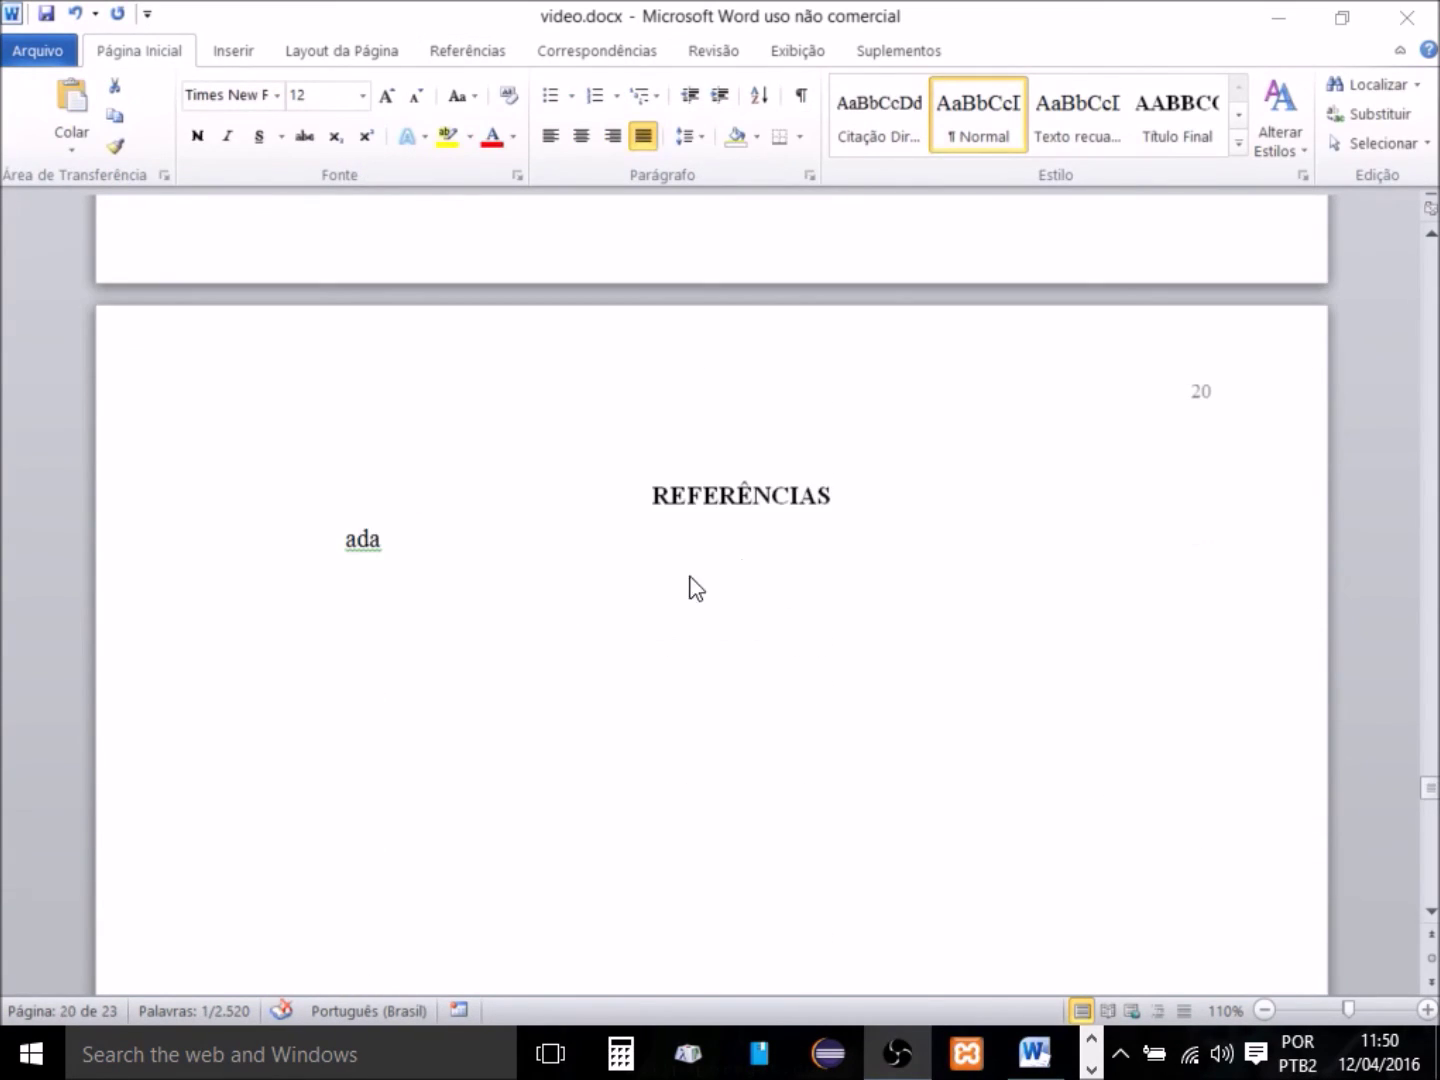
left_click(341, 546)
left_click_drag(385, 540, 345, 548)
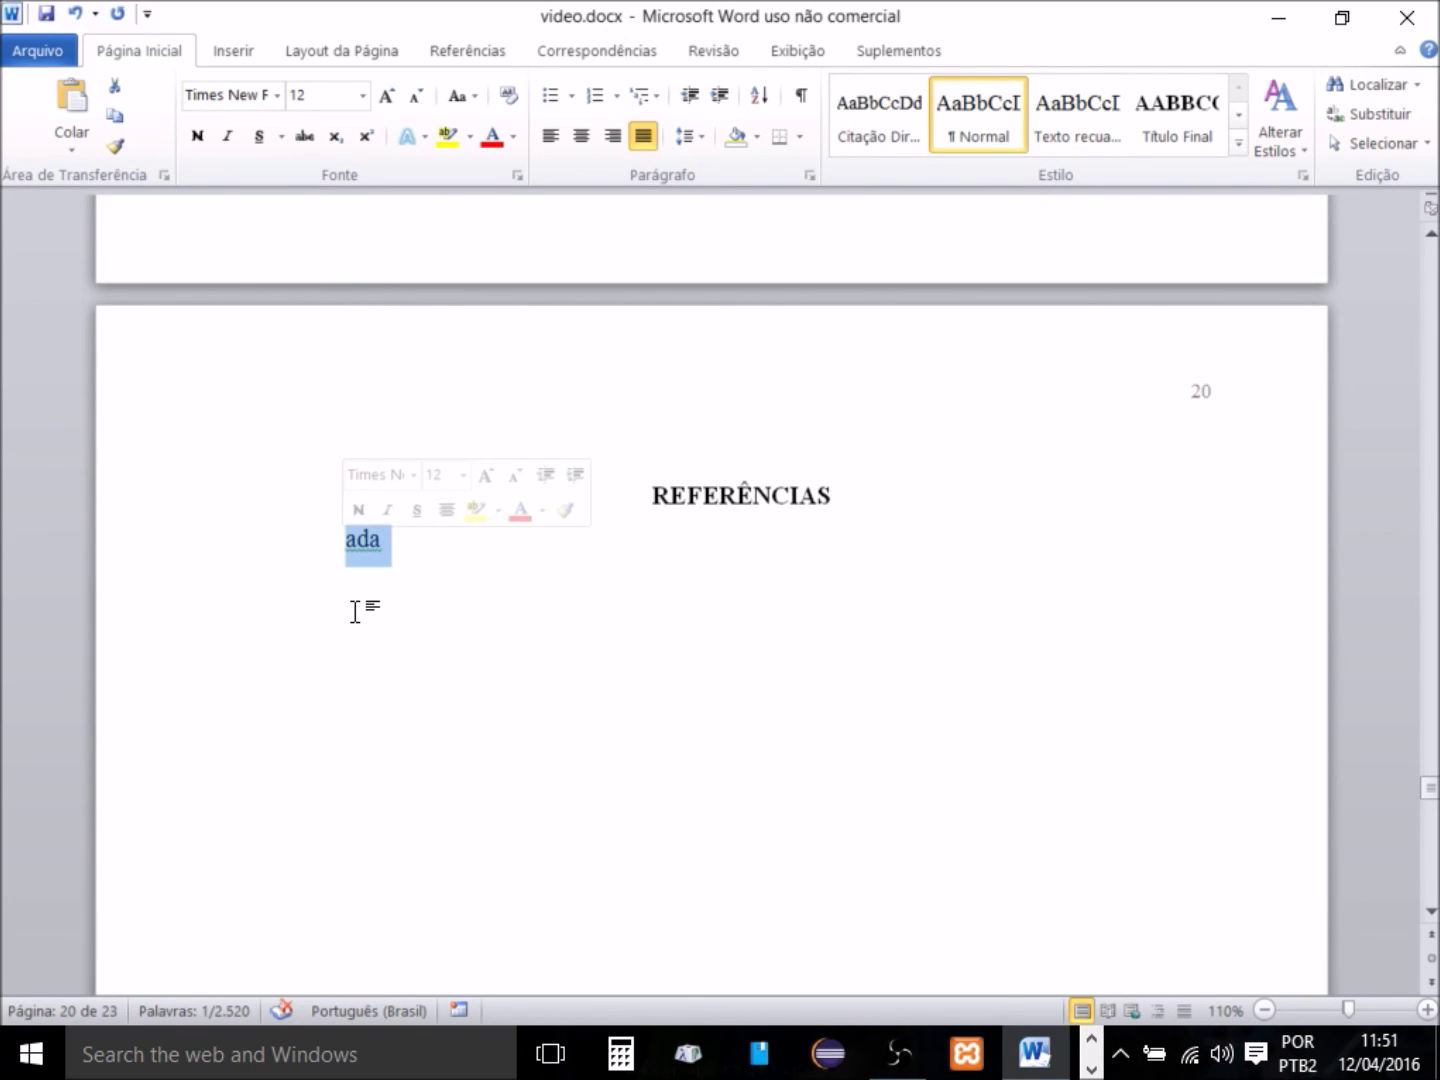
scroll(355, 611, "down", 15)
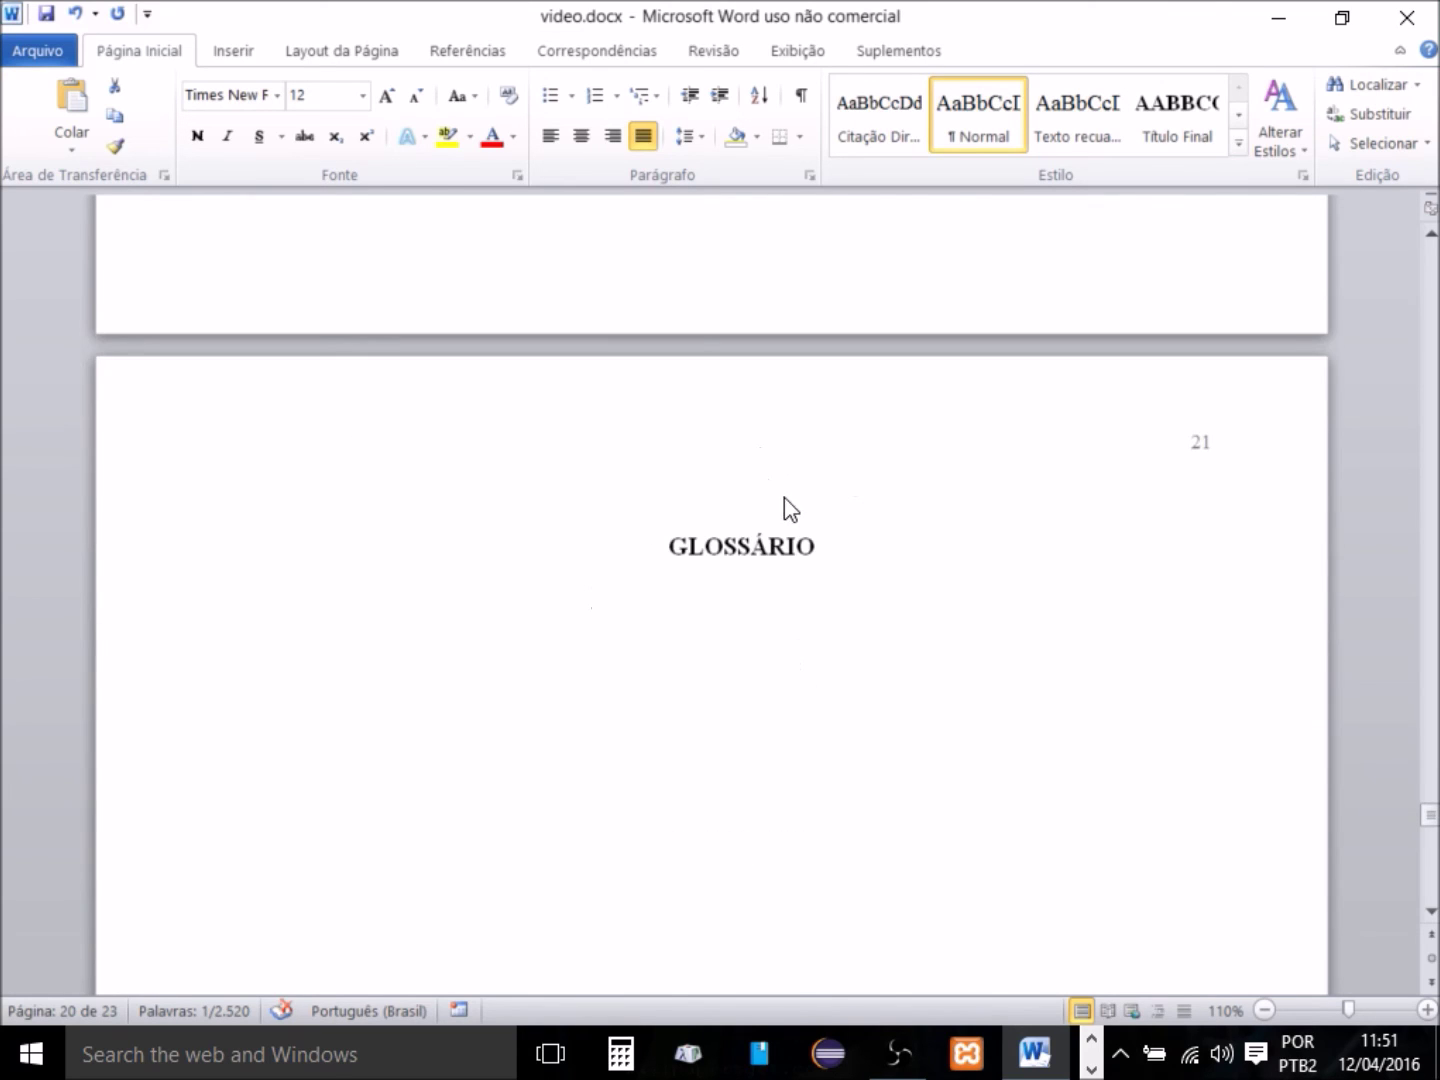
scroll(785, 498, "up", 15)
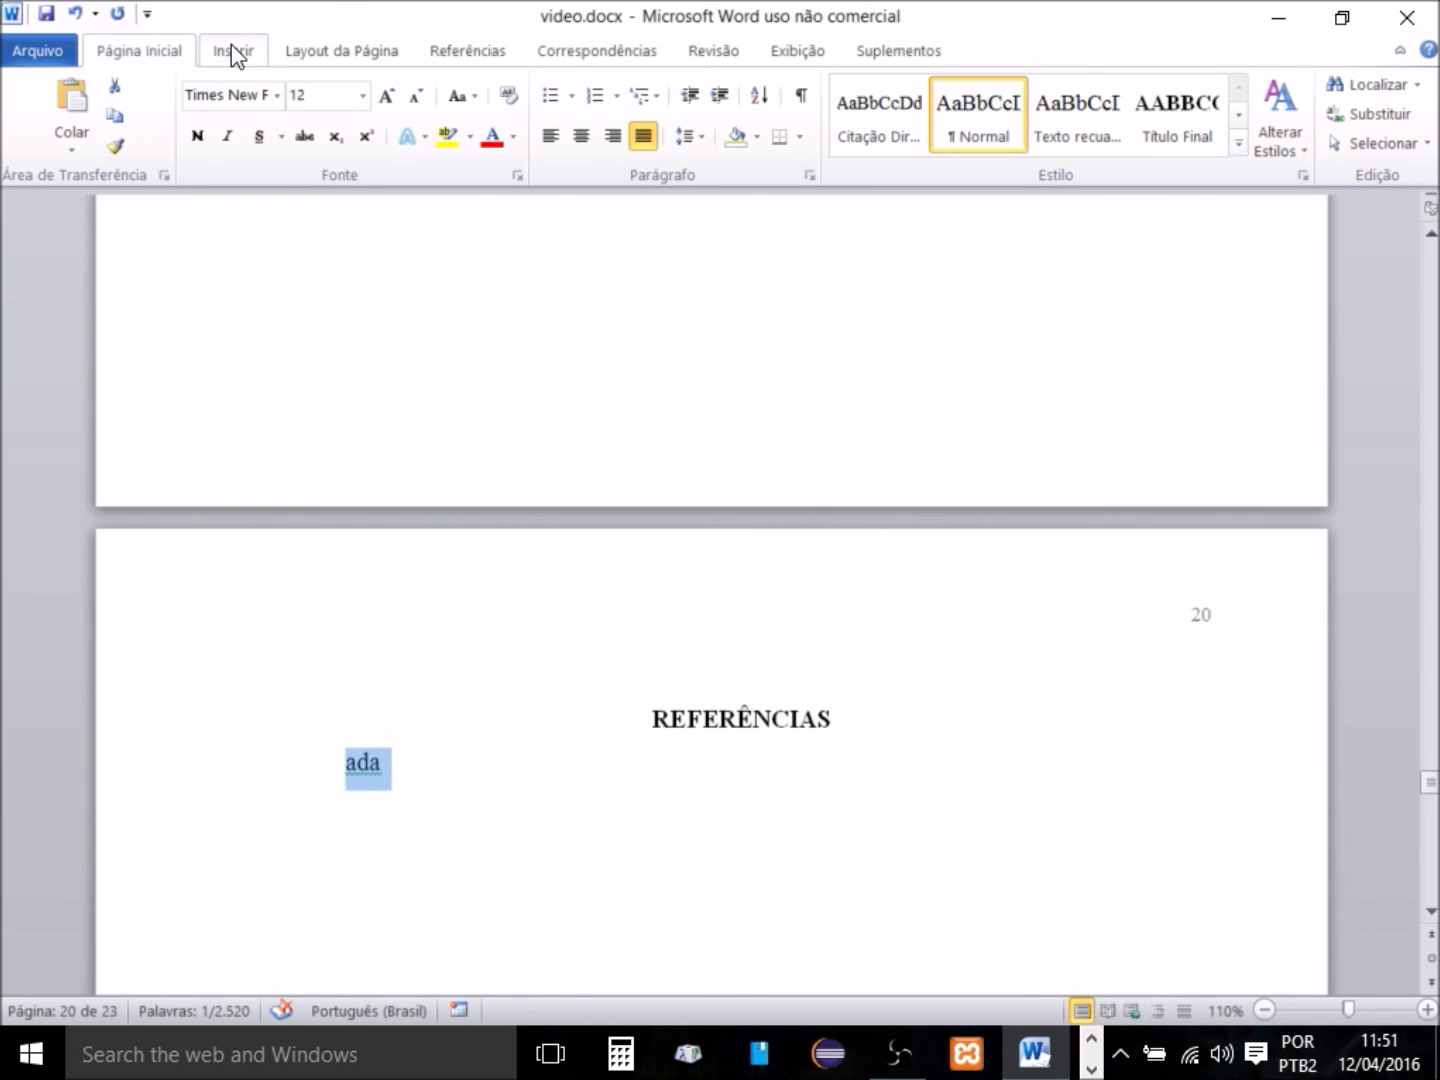
left_click(478, 47)
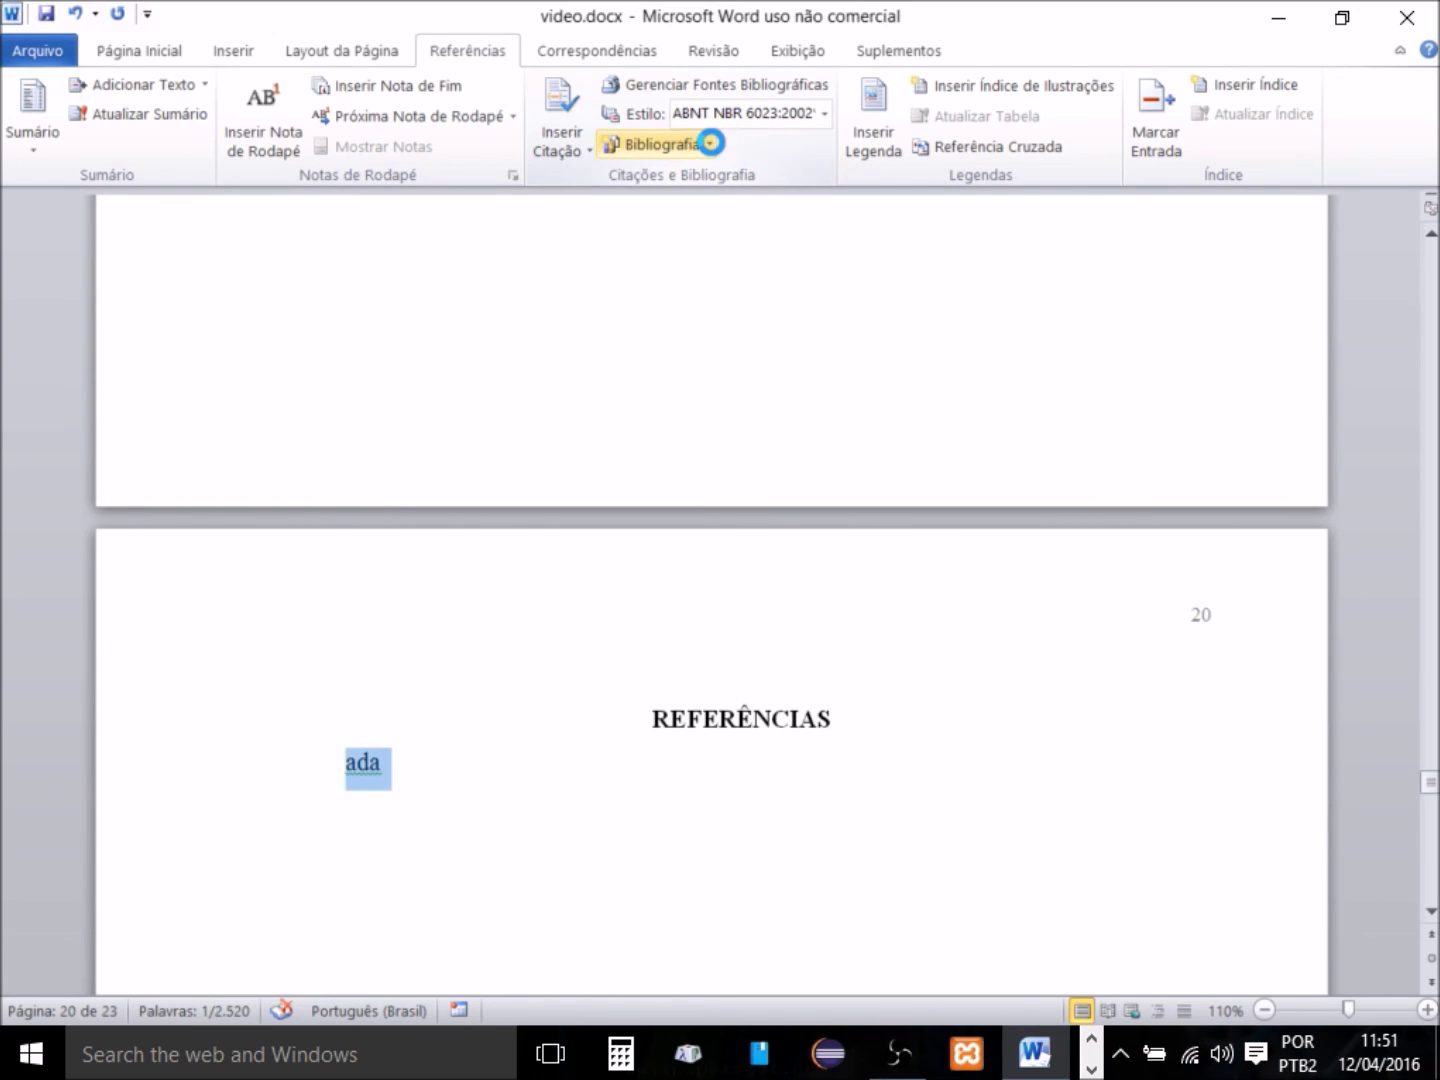
left_click(710, 142)
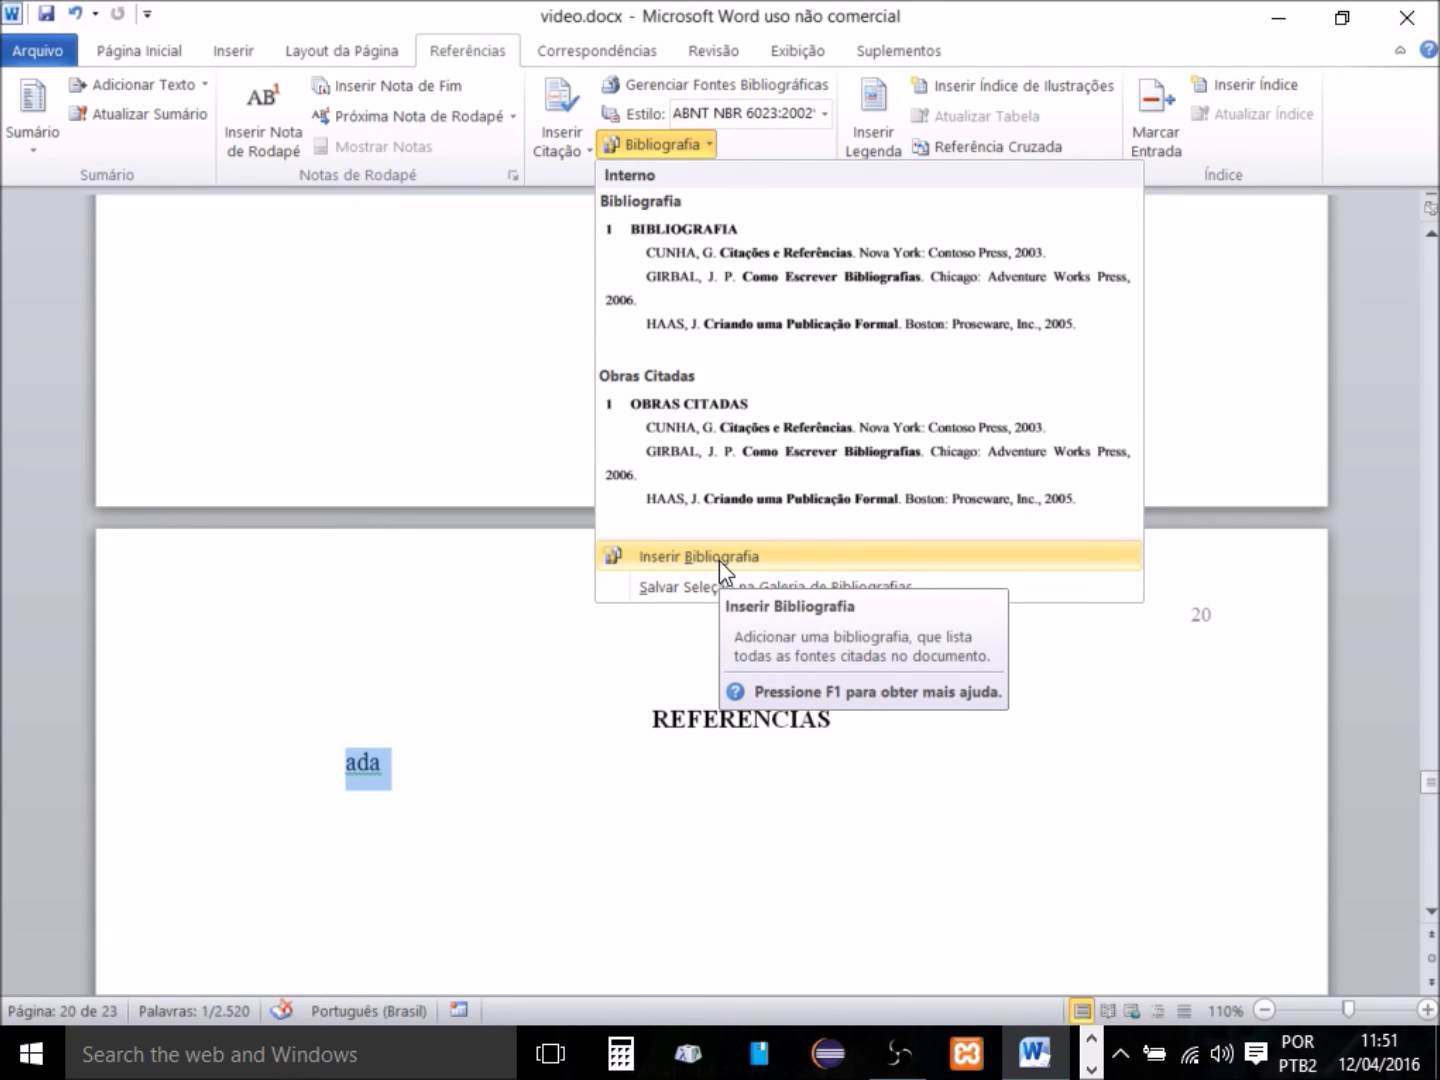
left_click(719, 560)
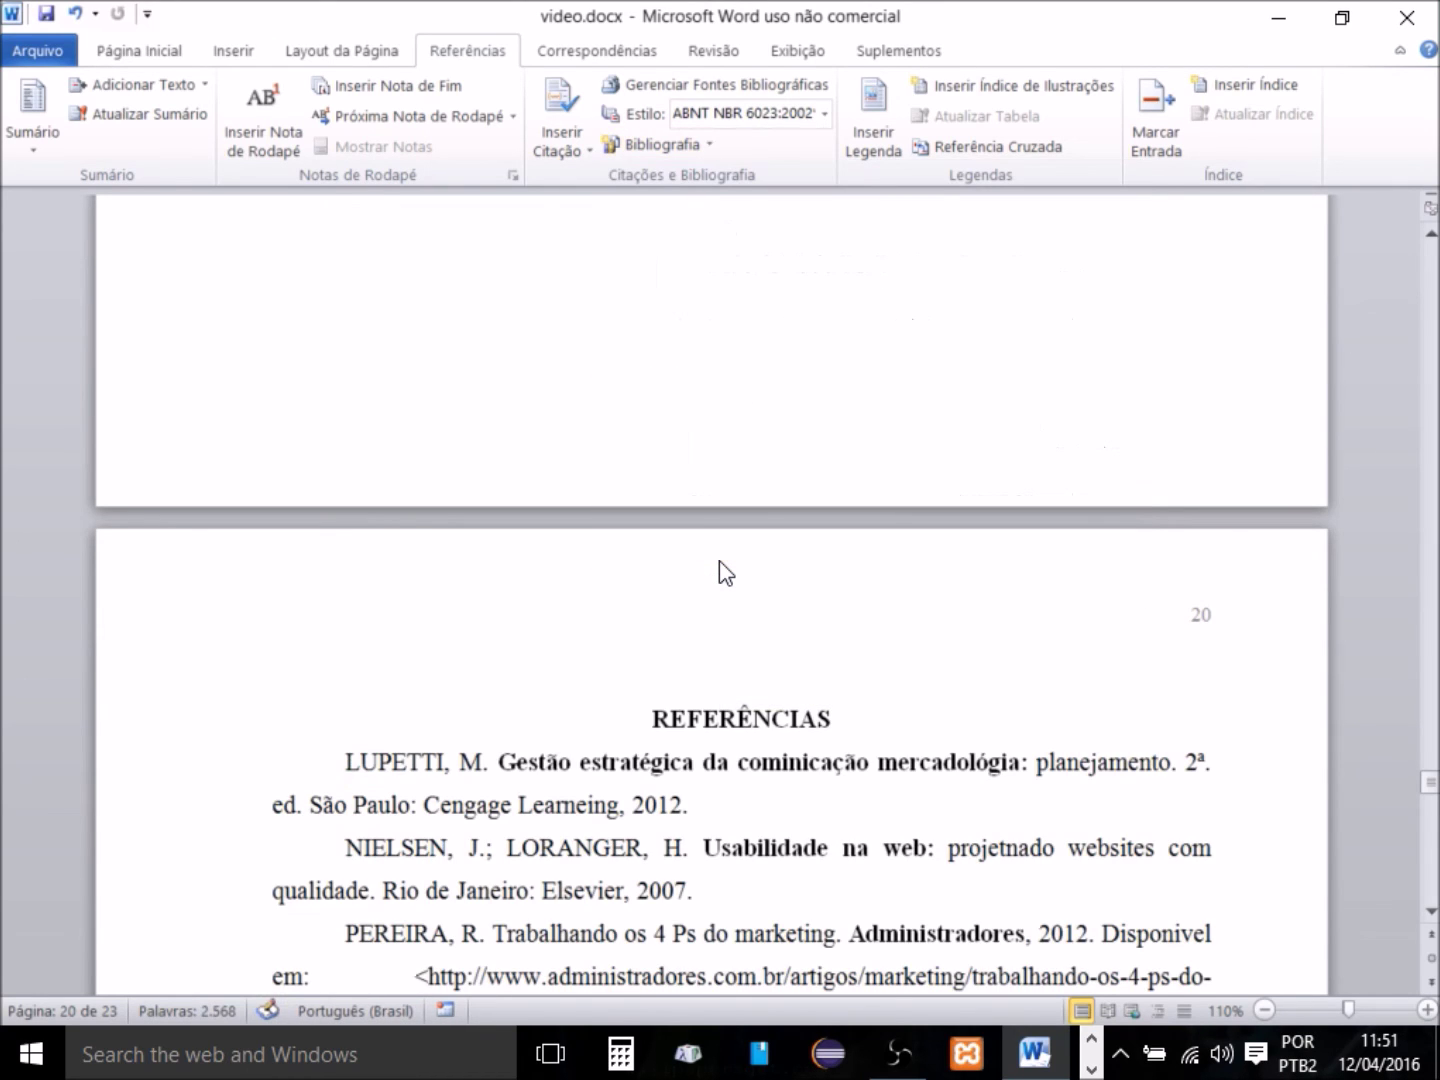
scroll(724, 567, "down", 5)
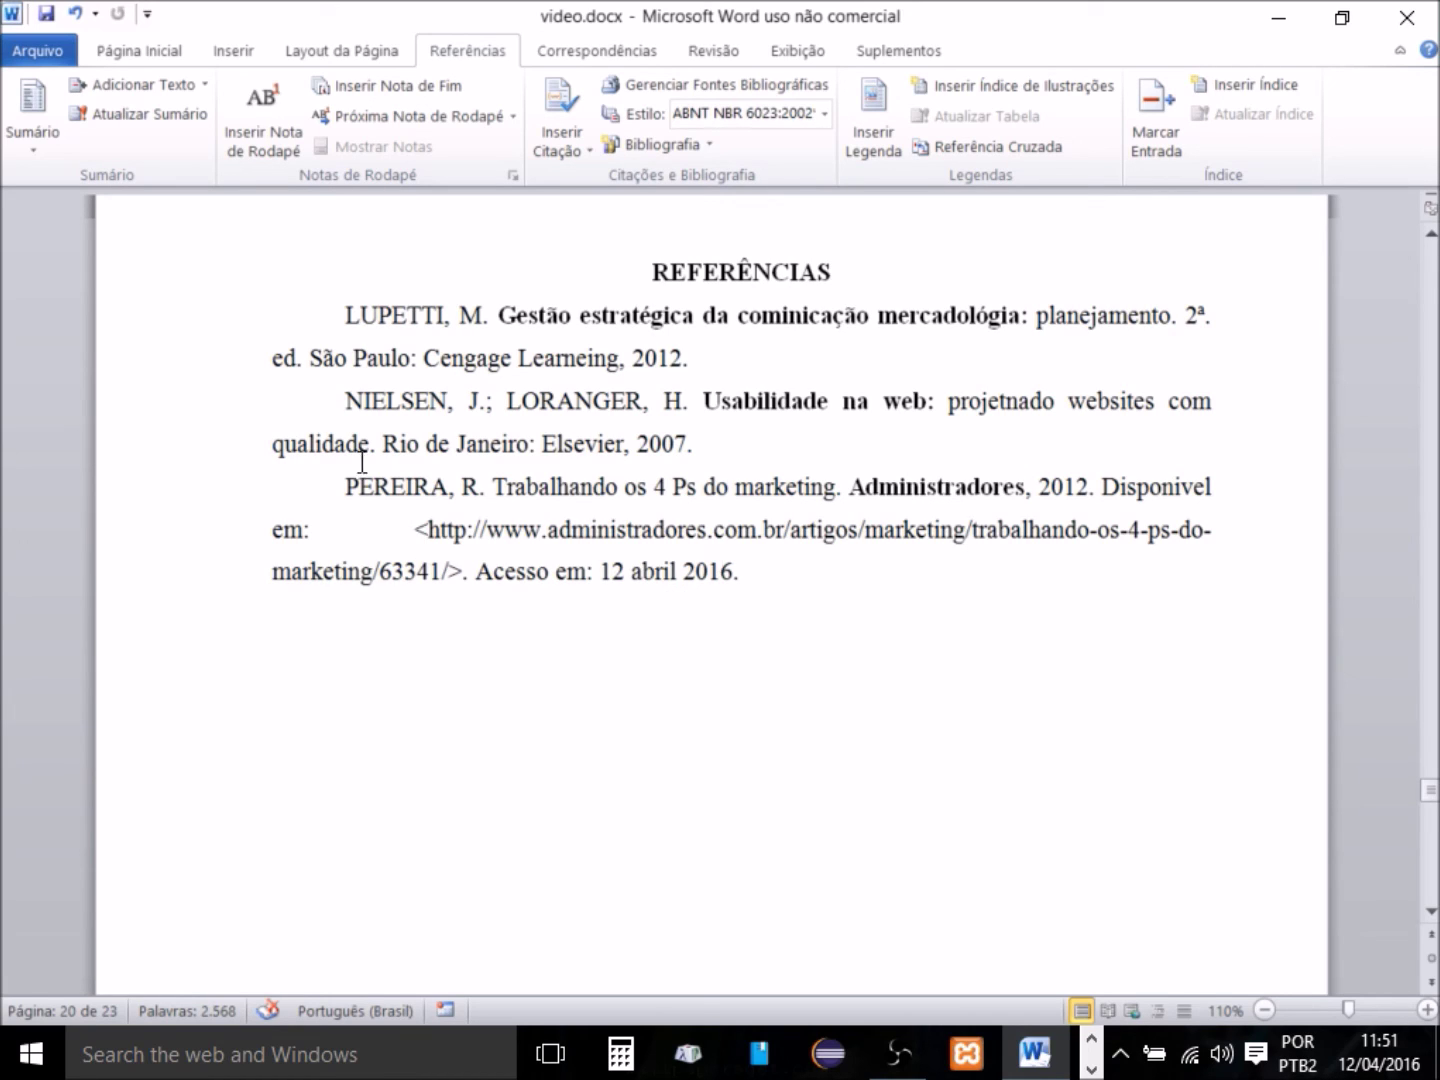
Delete the whole bibliography under REFERÊNCIAS and undo the deletion.
left_click_drag(346, 316, 845, 591)
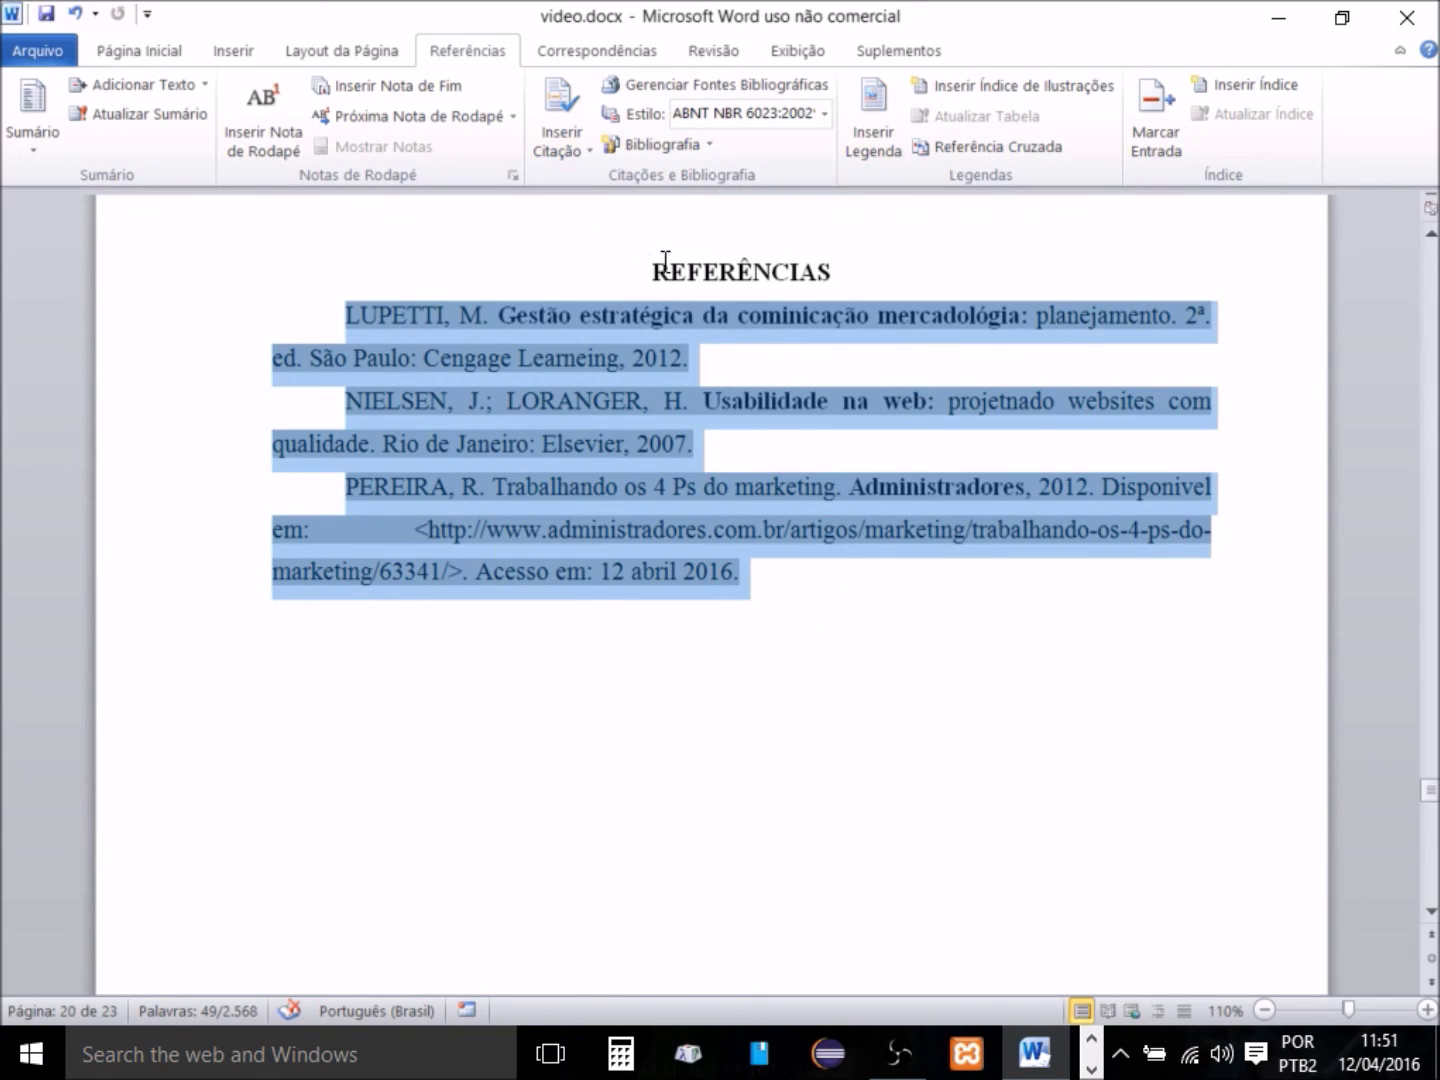
key("BackSpace")
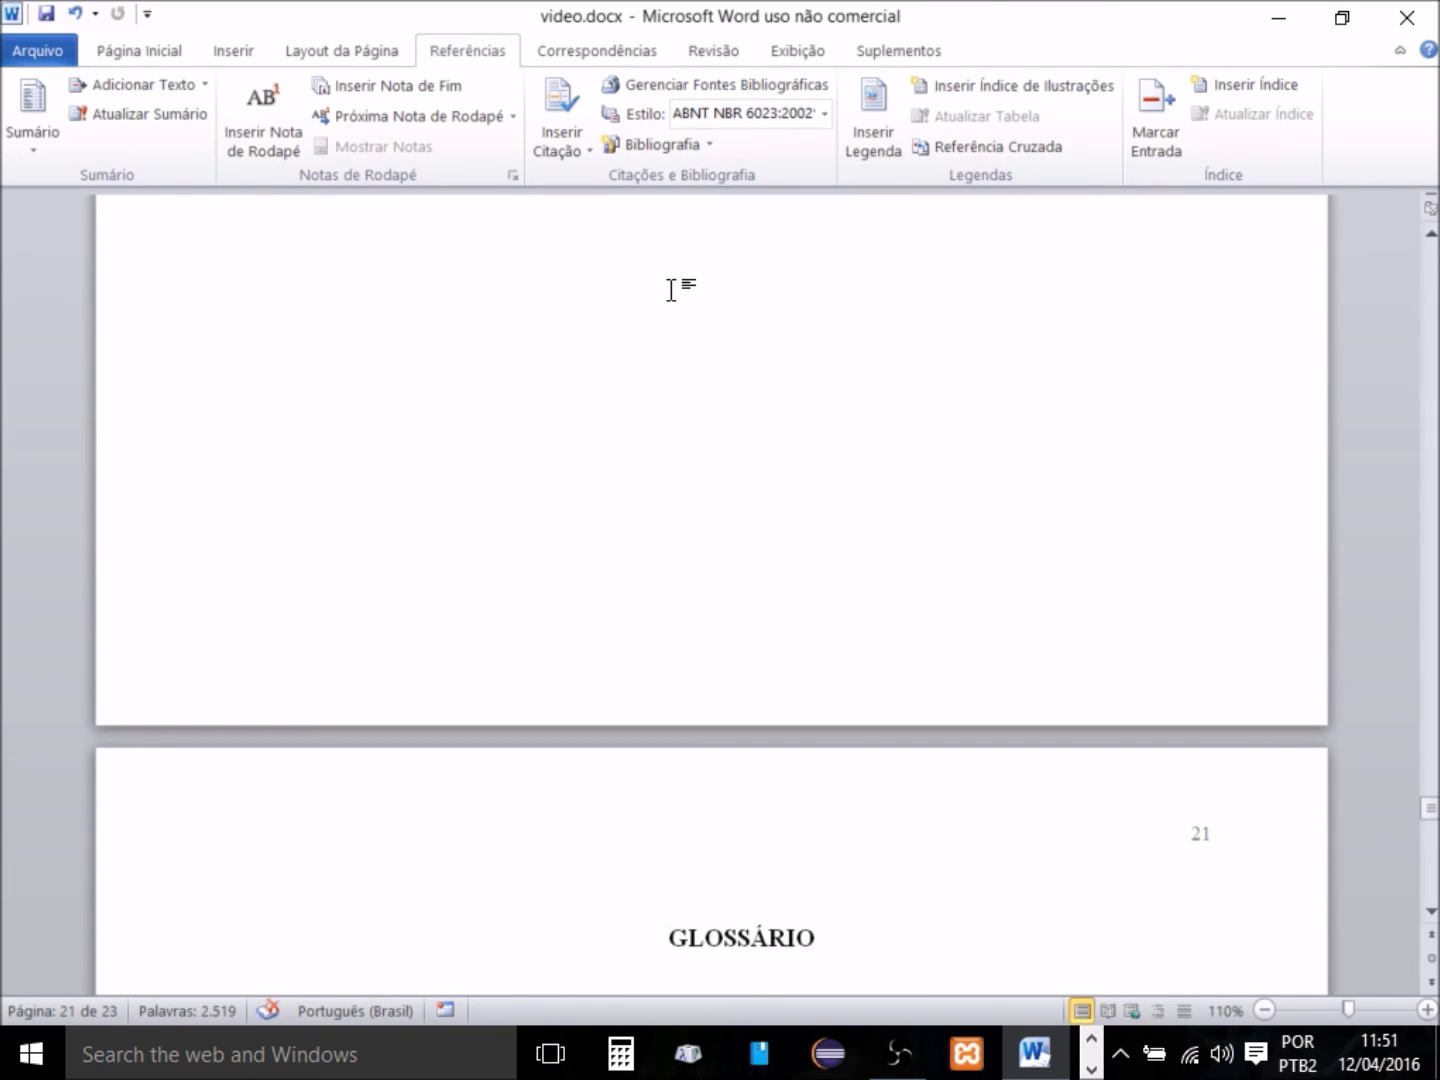
key("BackSpace")
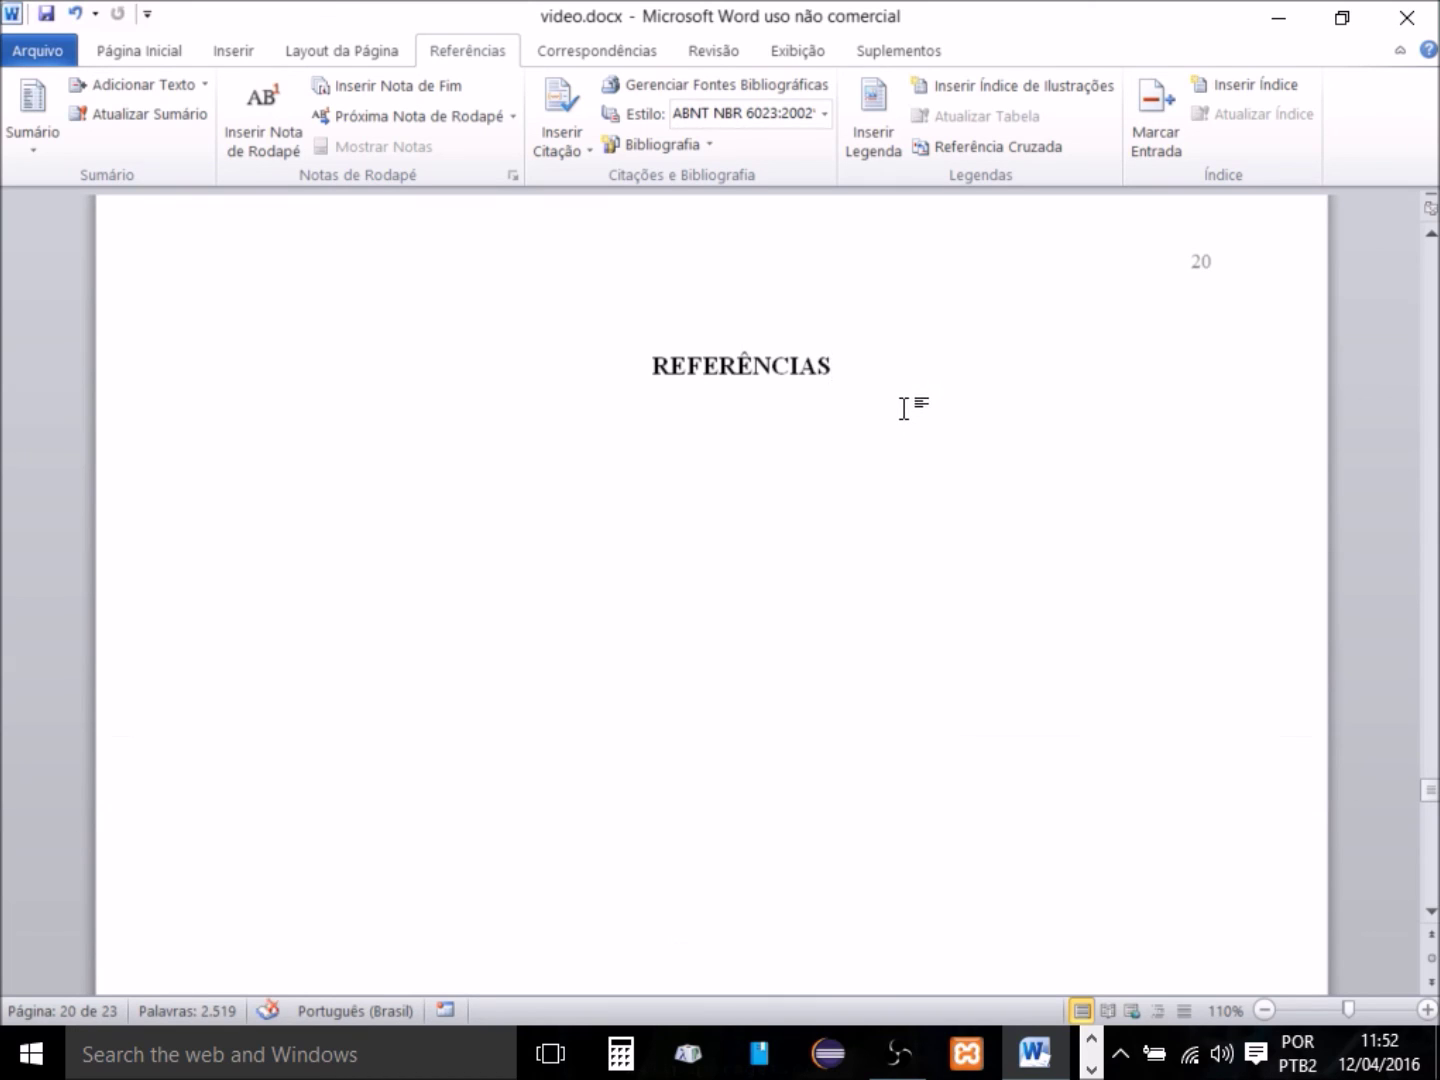
key("ctrl+z")
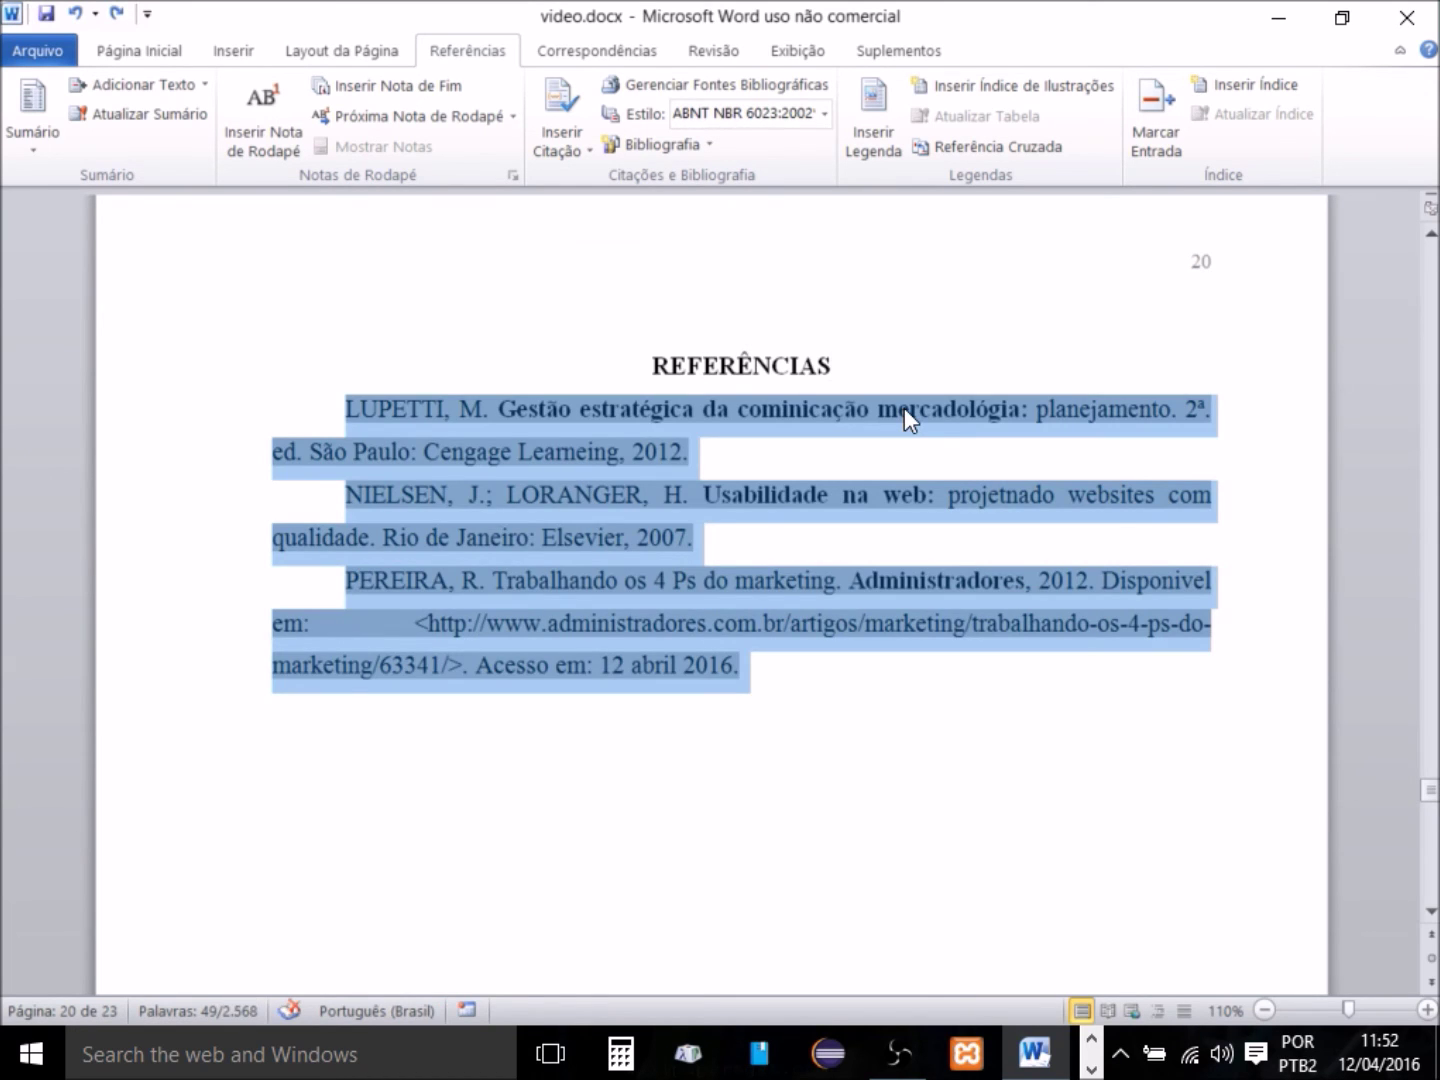
Replace the bibliography with the placeholder text "fd" and separate it from the GLOSSÁRIO heading with a page break.
type("DGLOSSÁRIO")
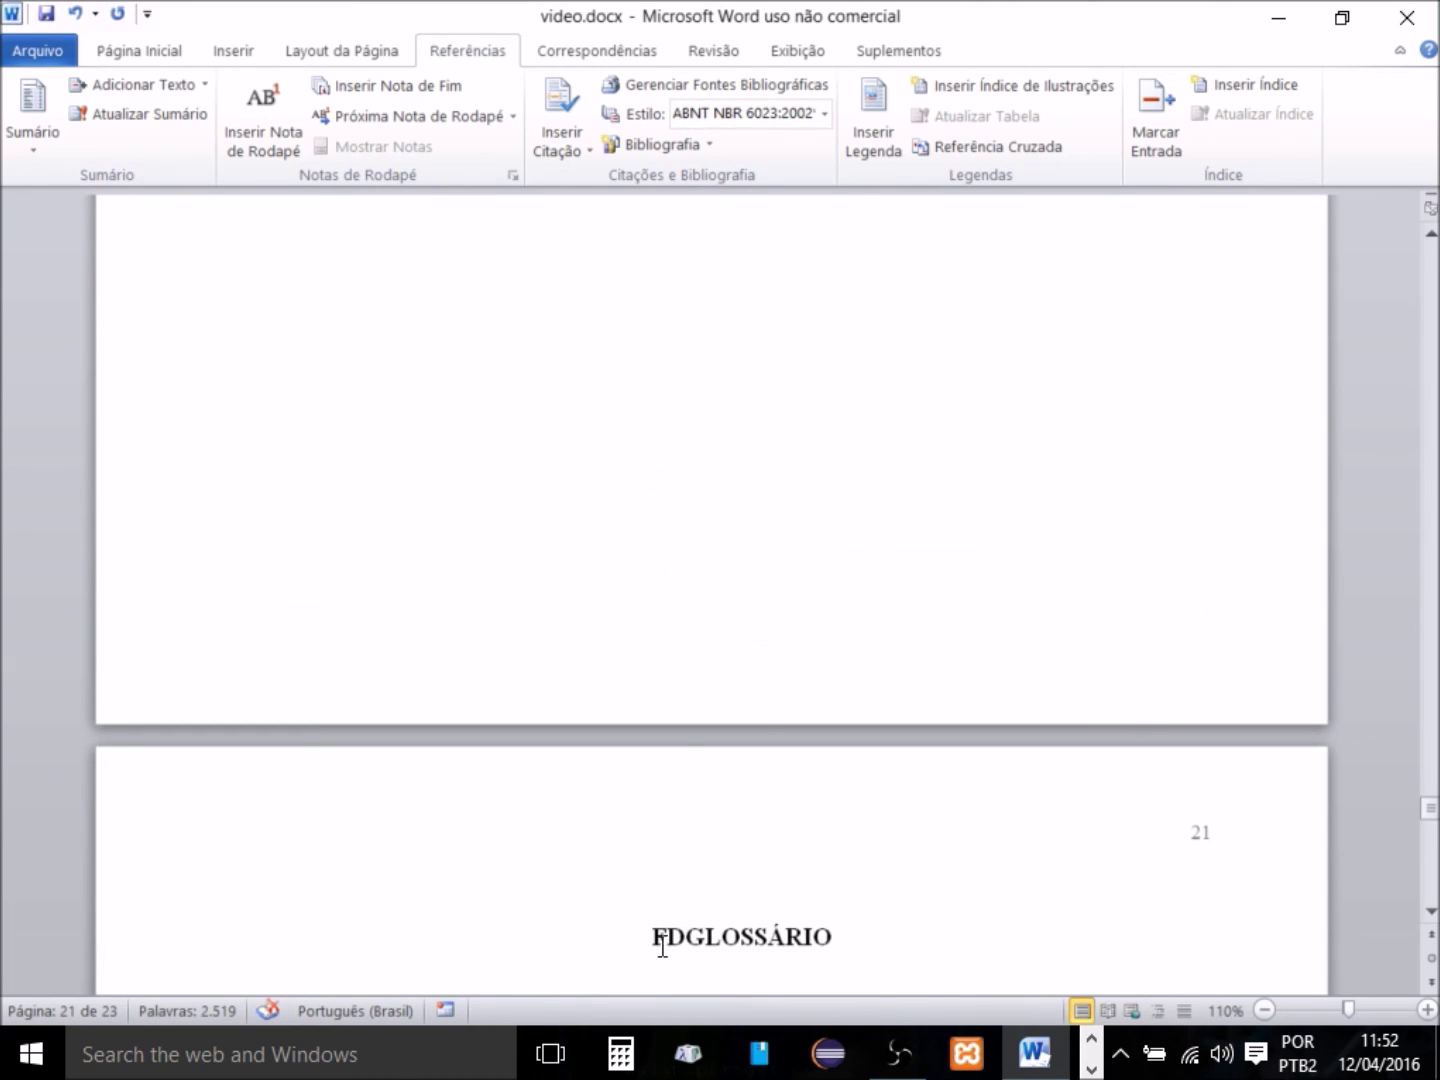
key("BackSpace")
key("BackSpace")
key("ctrl+Return")
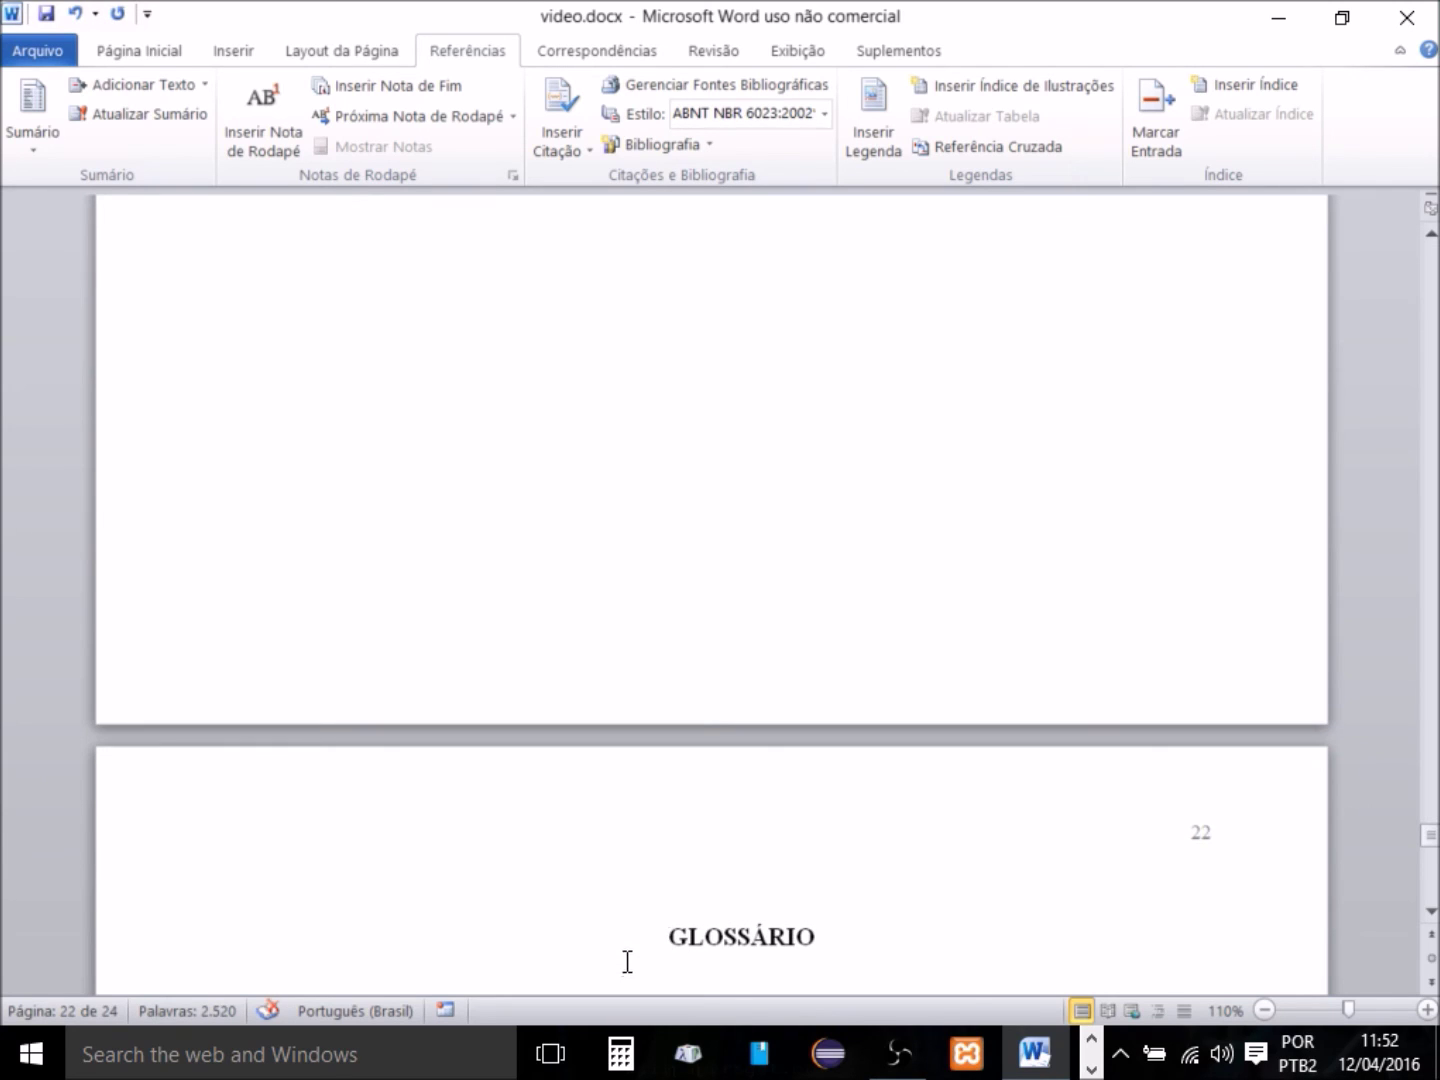
Apply the Normal style to the placeholder "FD" on the page before GLOSSÁRIO.
scroll(625, 970, "up", 9)
left_click_drag(718, 657, 770, 664)
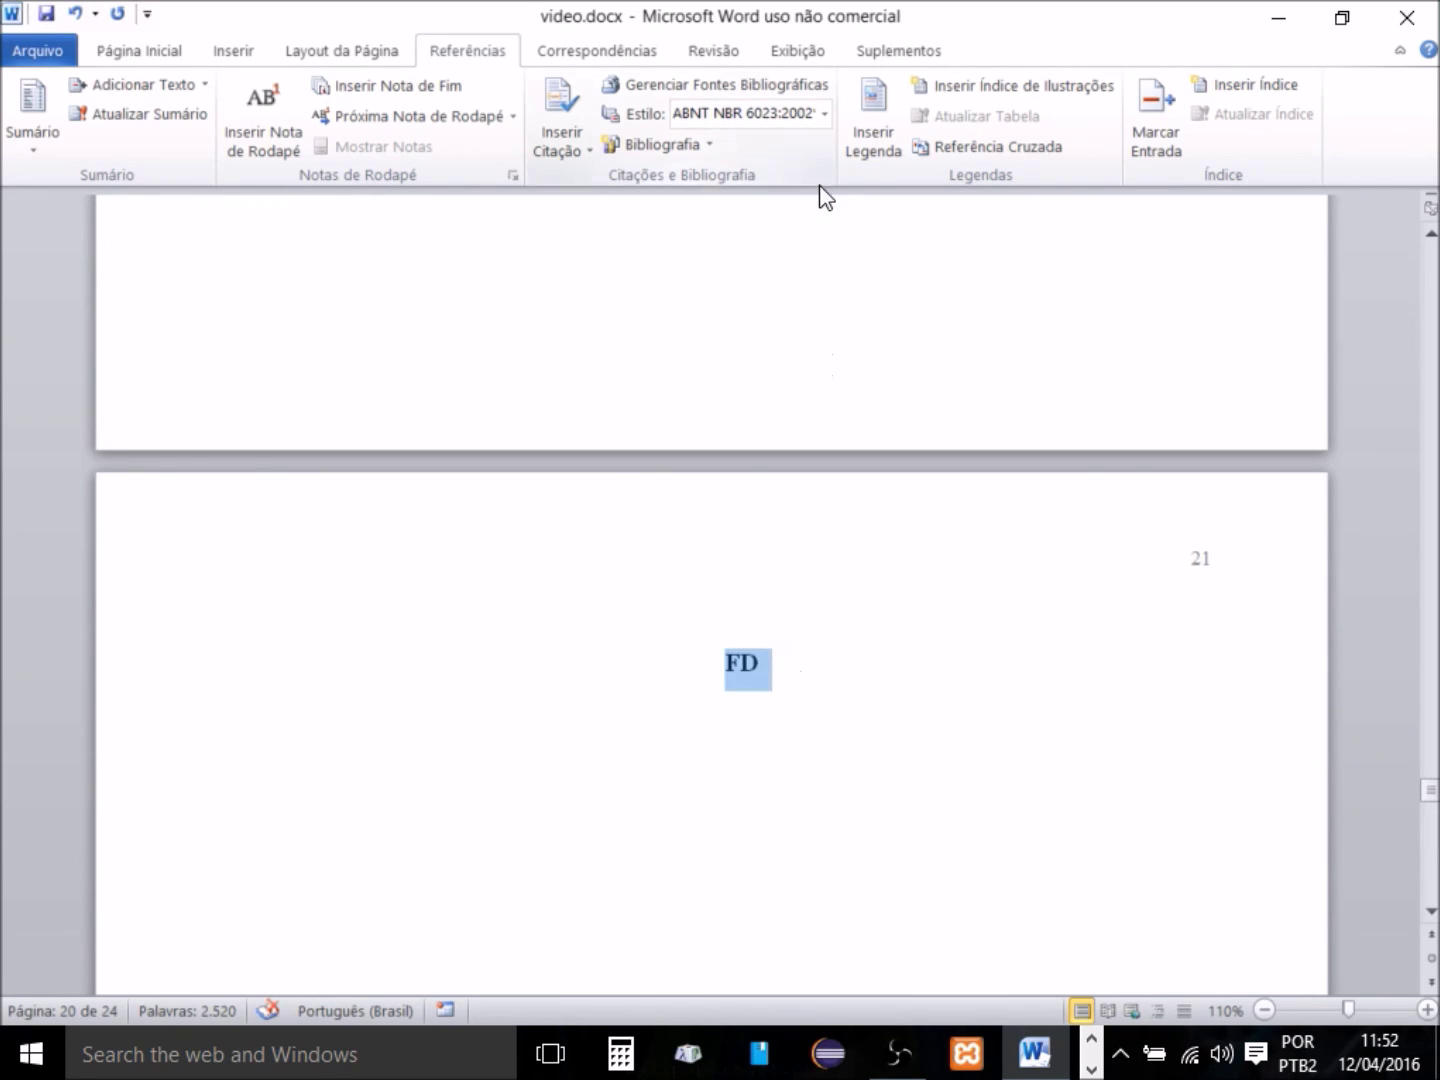
left_click(176, 62)
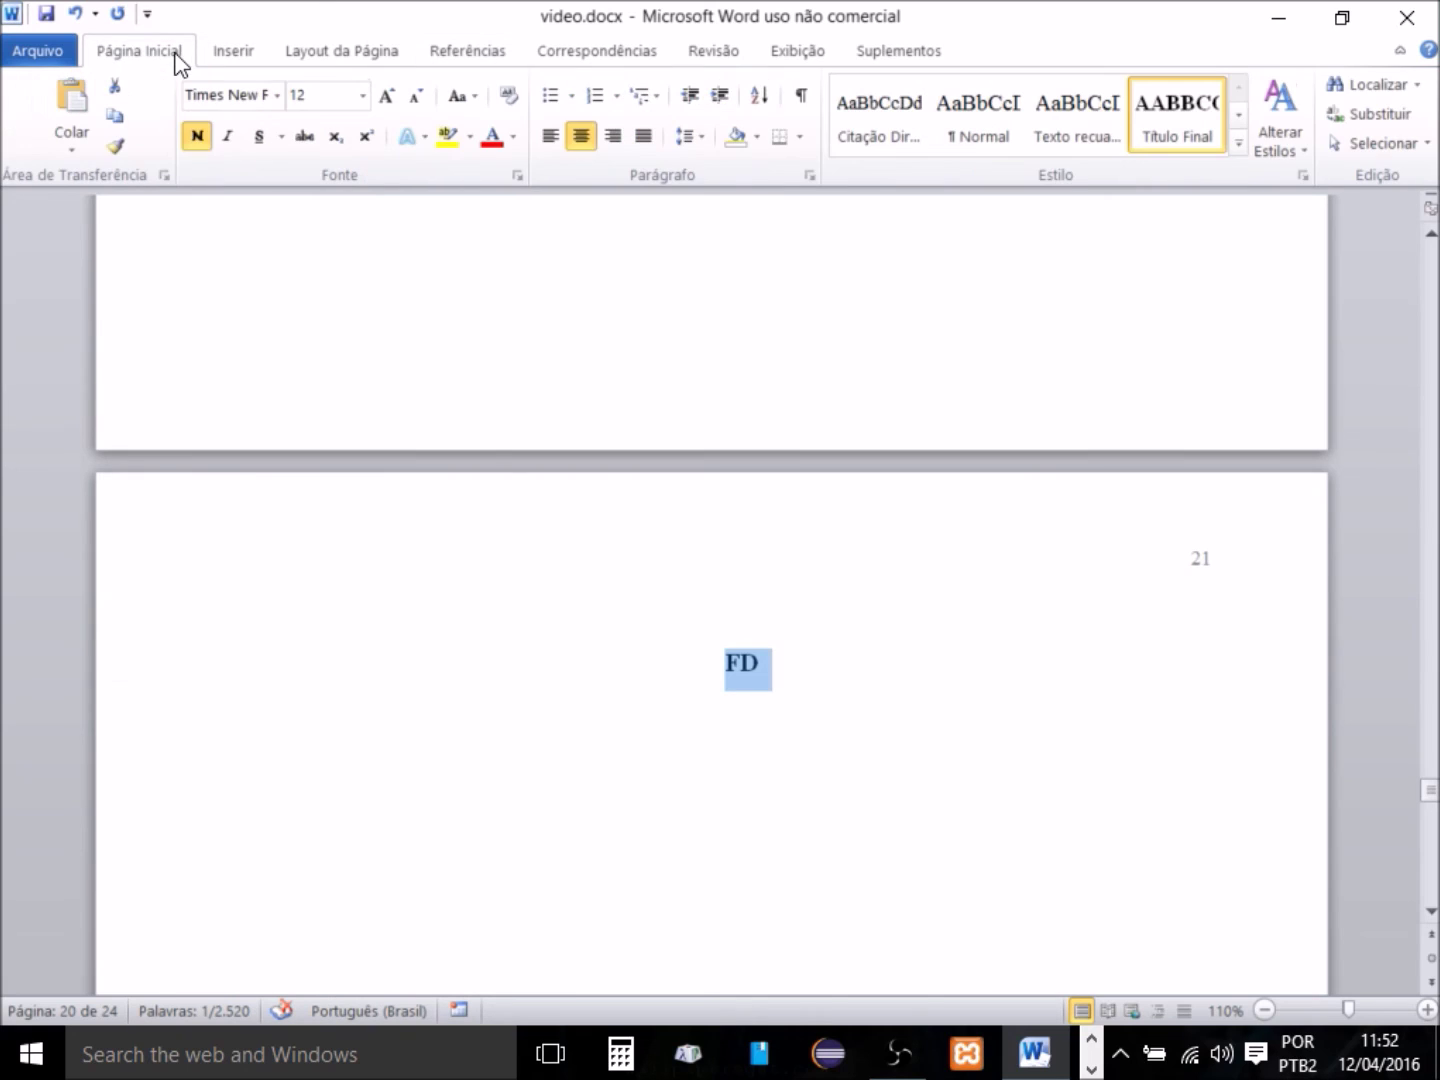
left_click(980, 128)
scroll(730, 450, "down", 5)
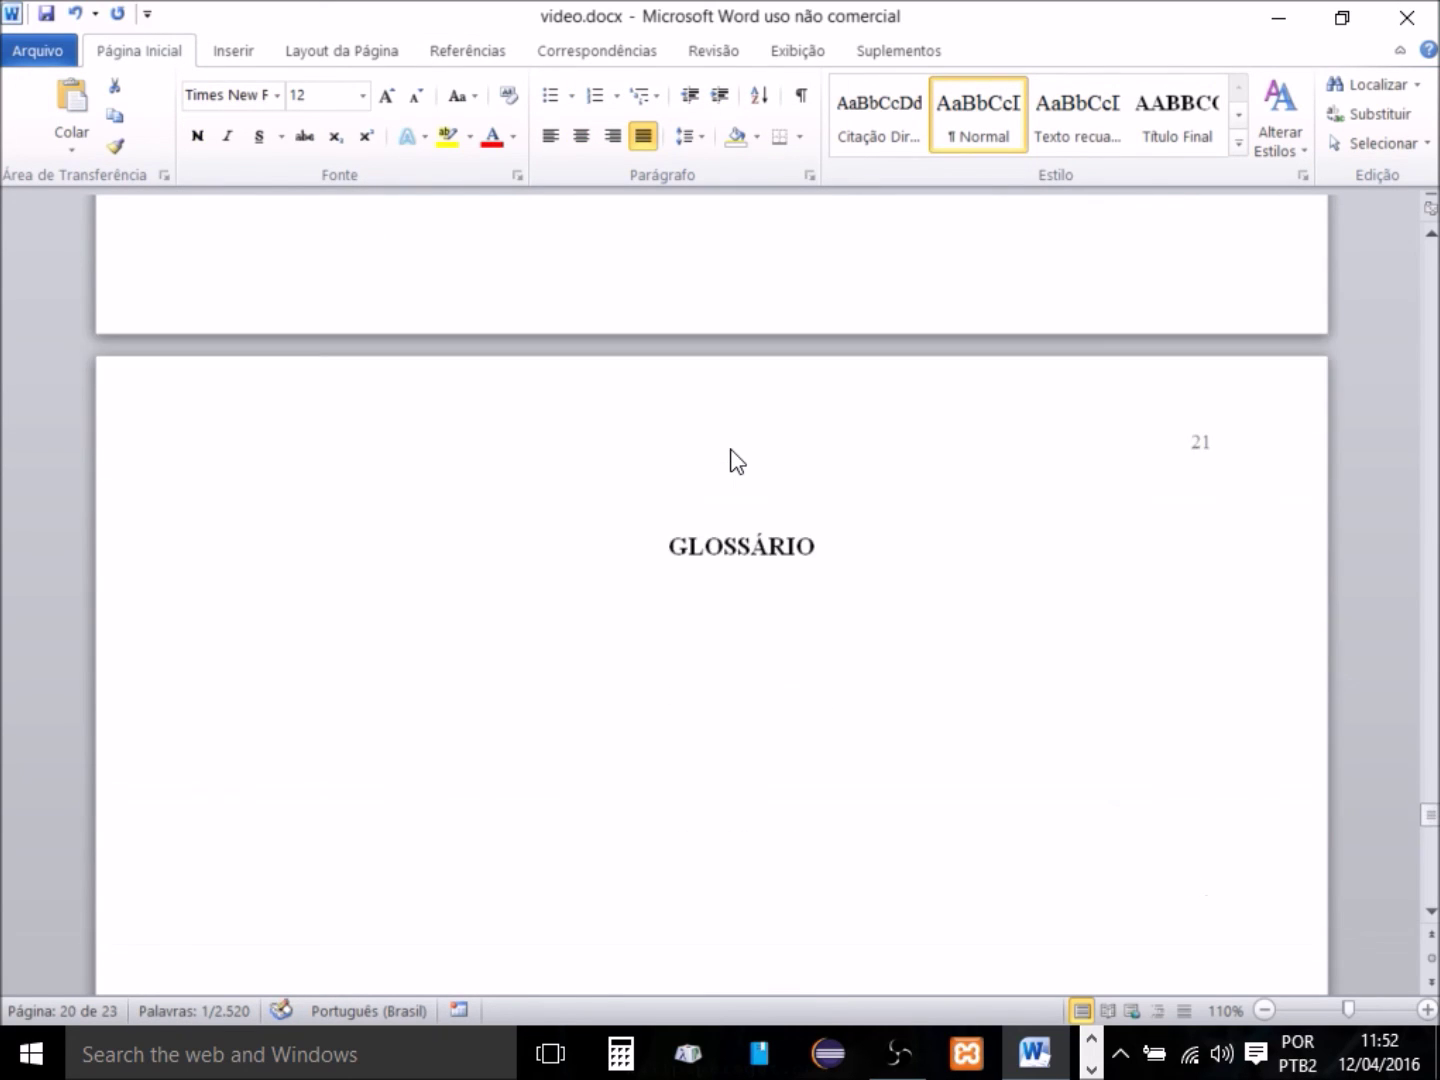
scroll(730, 455, "up", 3)
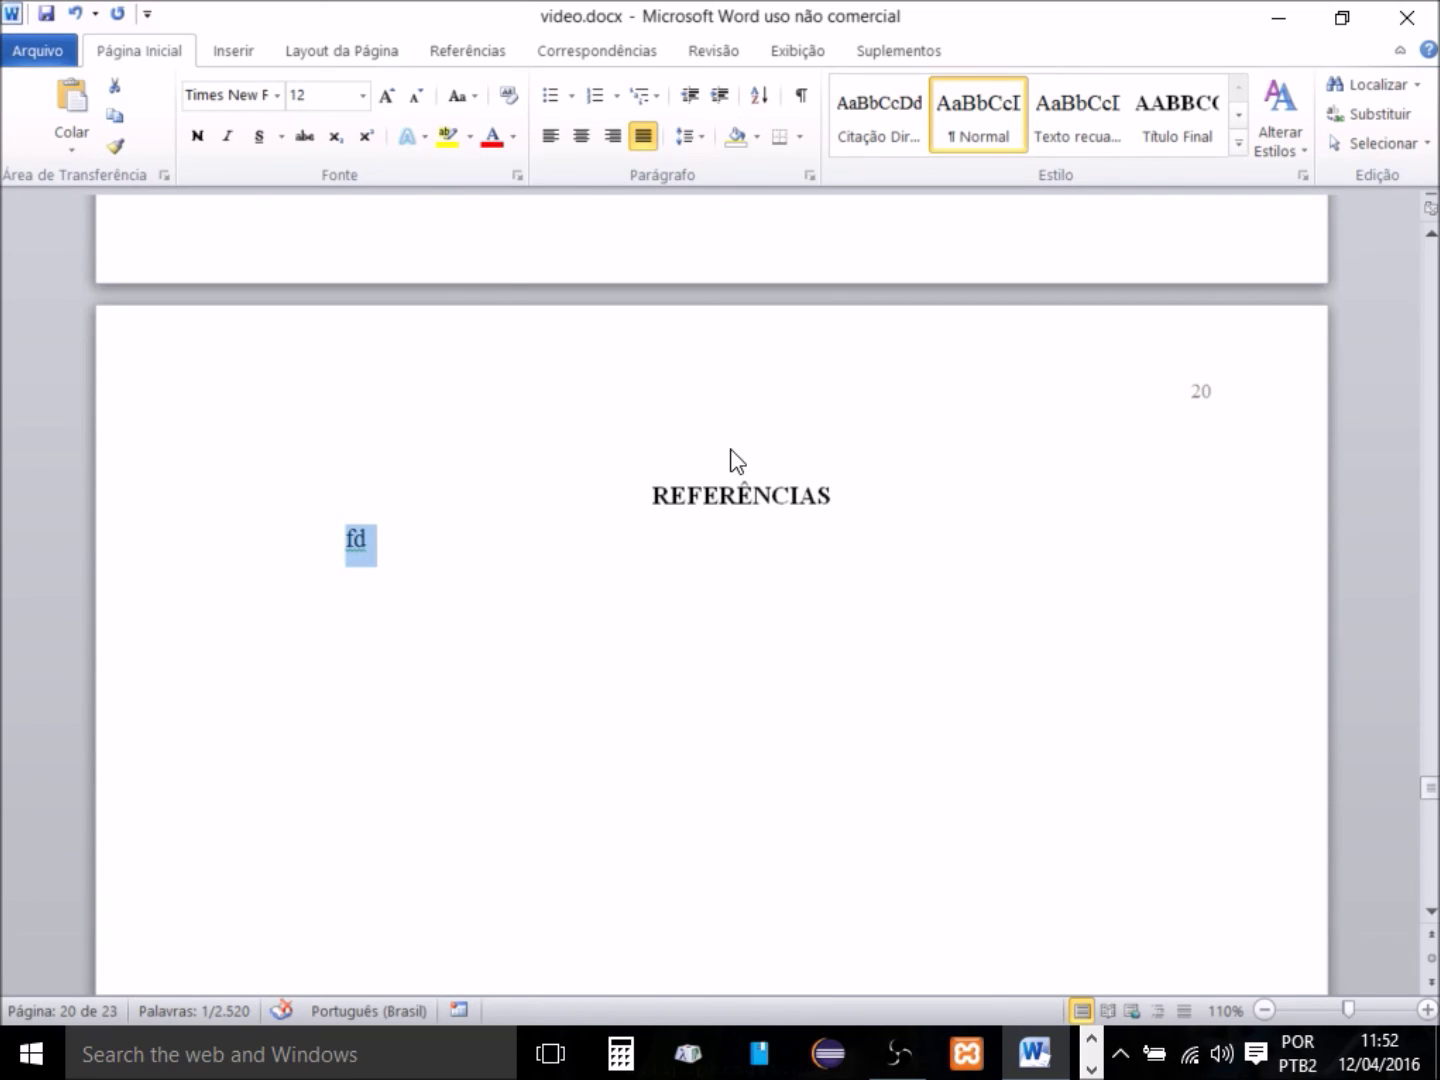
Insert the bibliography in place of the "fd" placeholder under REFERÊNCIAS using Inserir Bibliografia.
left_click(458, 50)
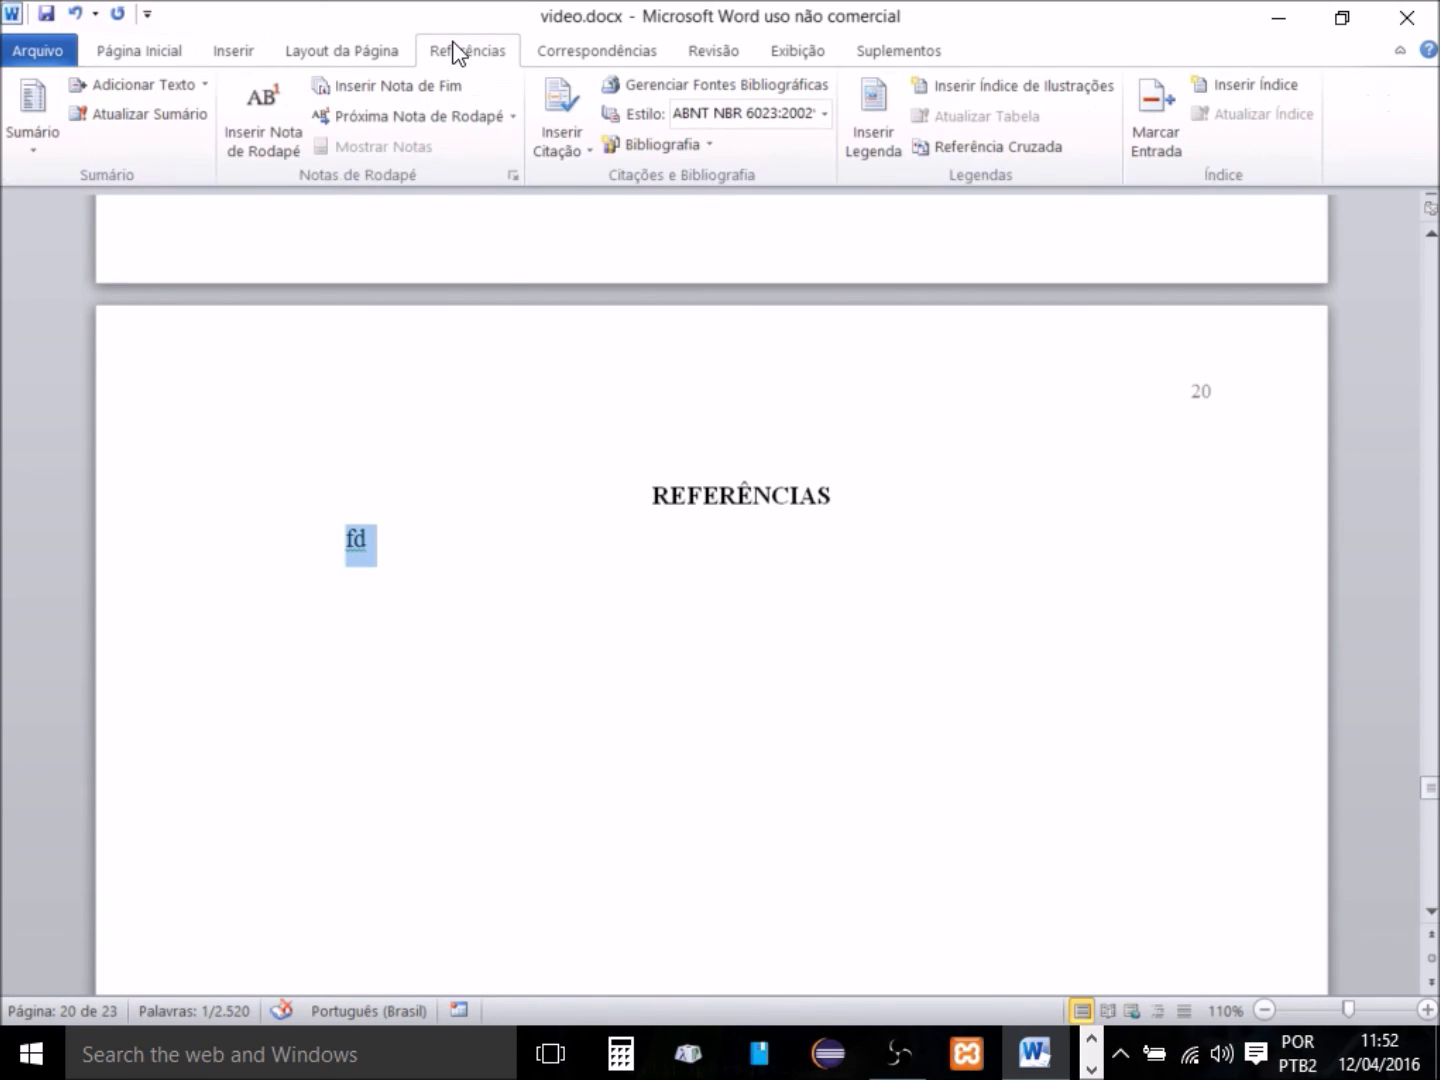
left_click(706, 148)
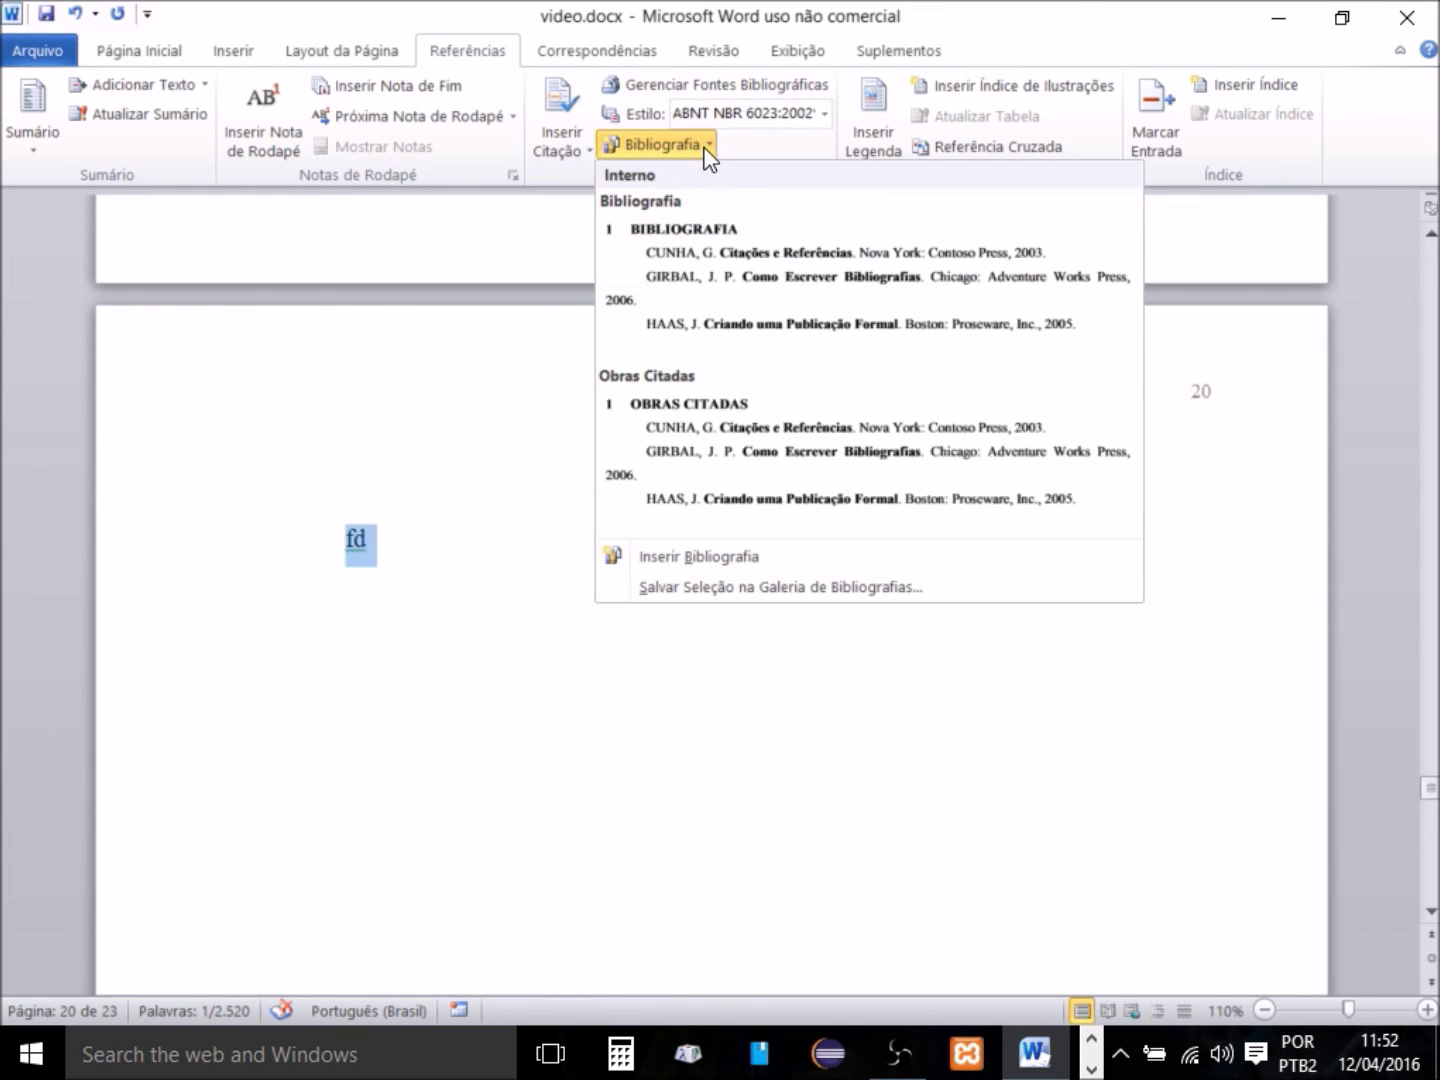
left_click(688, 544)
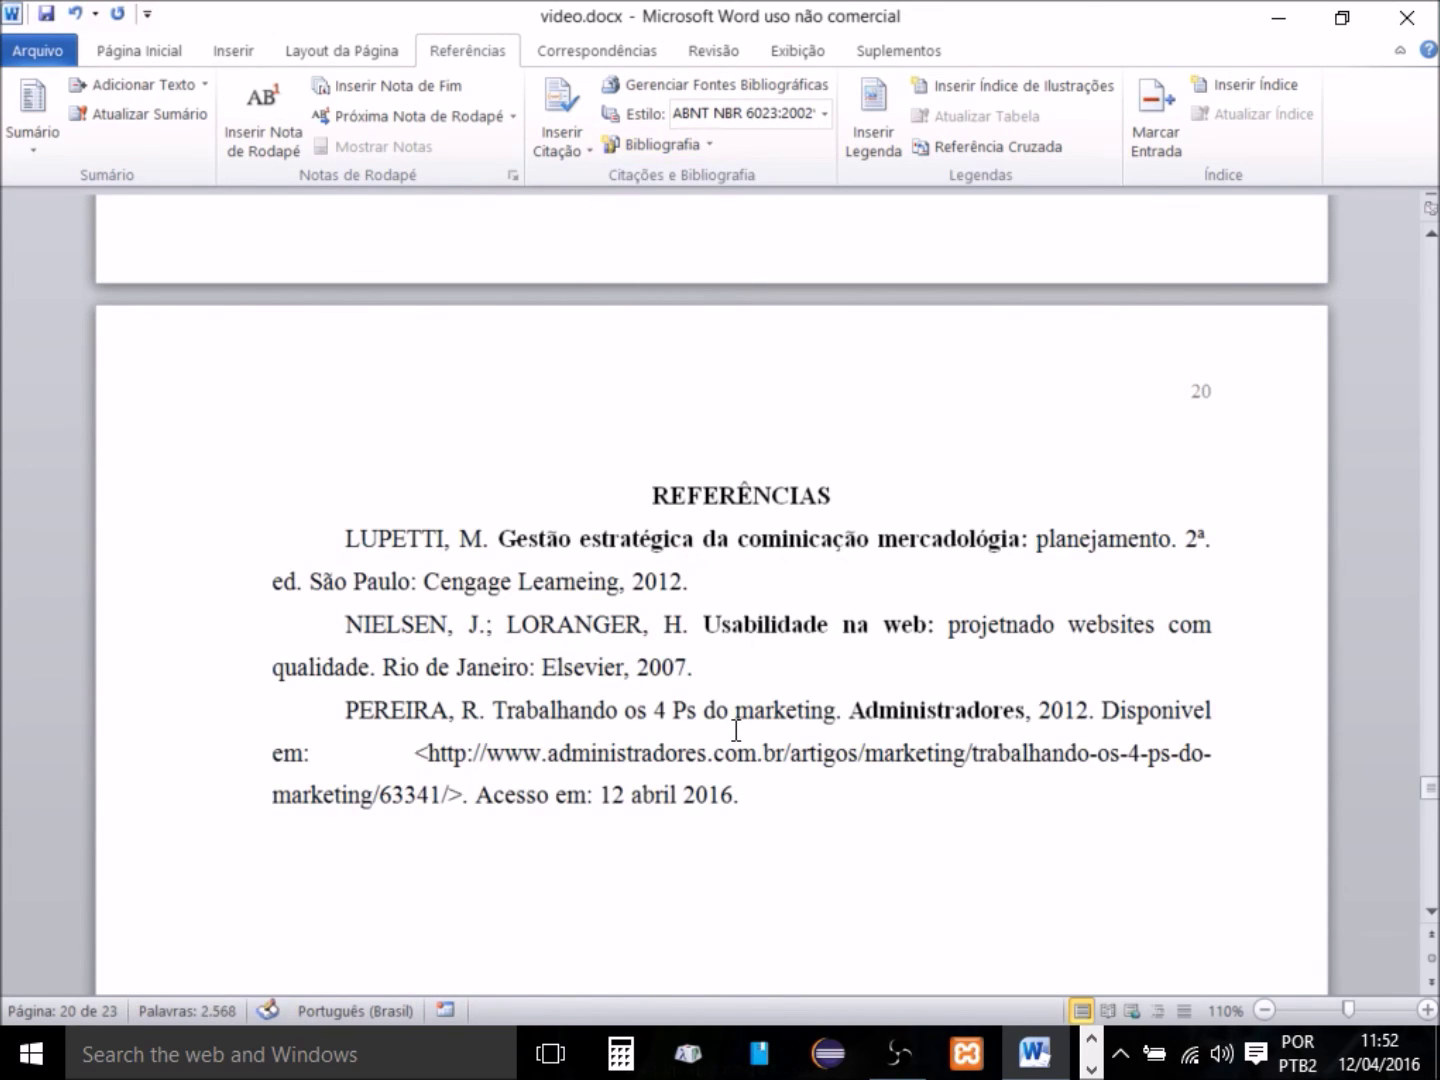
scroll(728, 732, "down", 15)
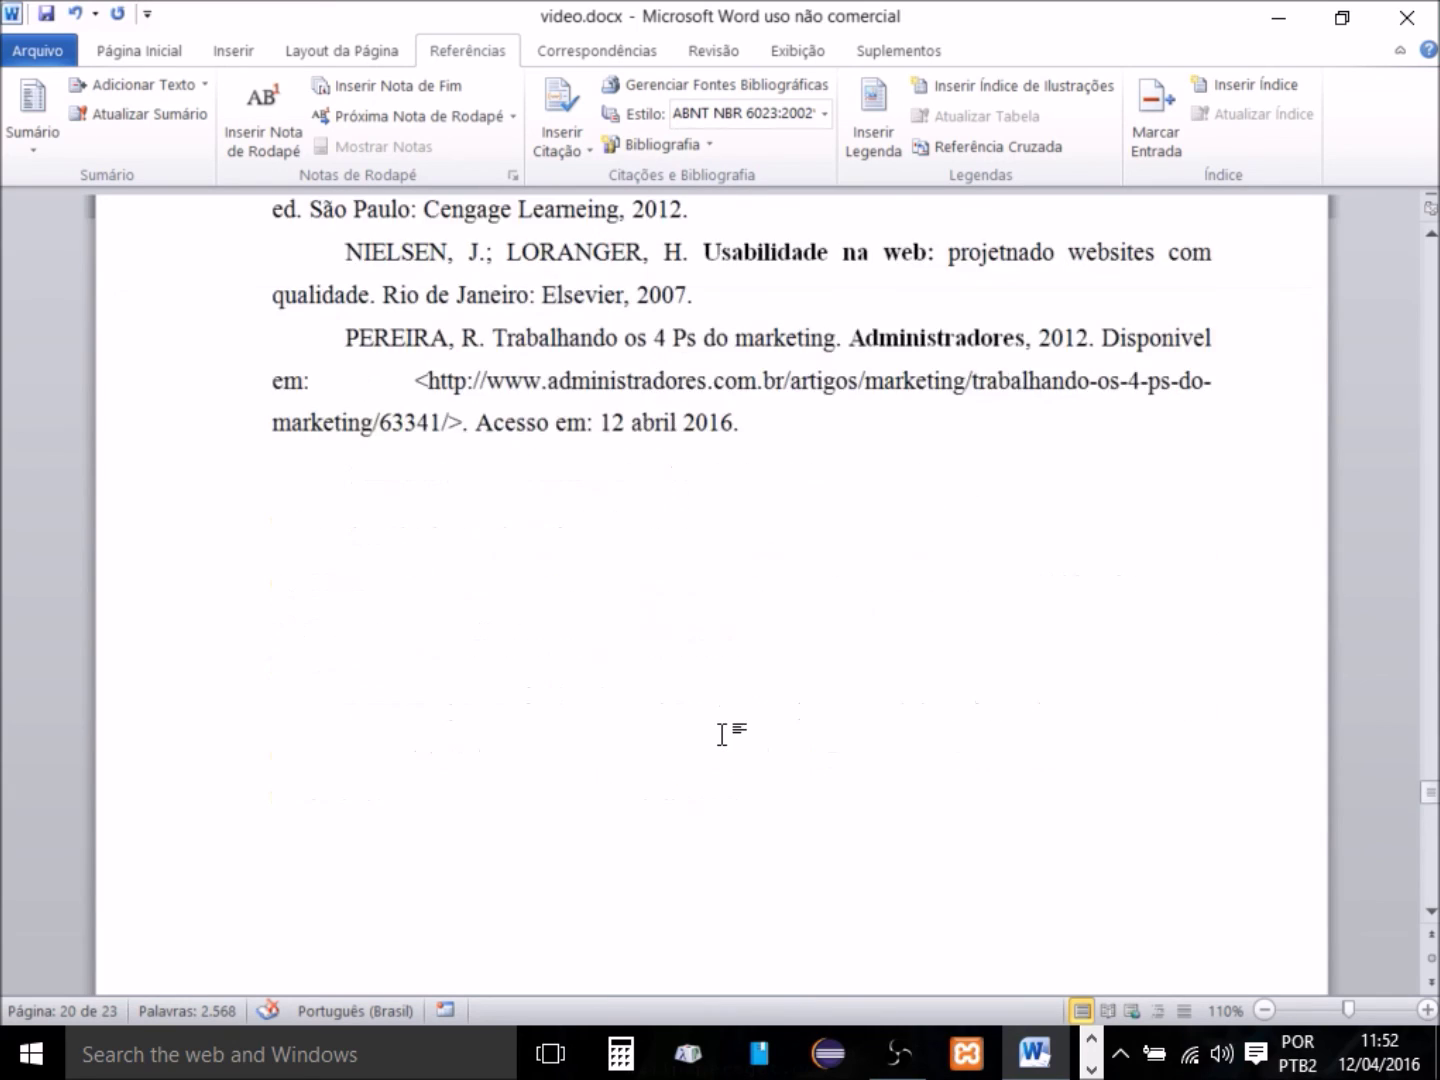
Set the spacing after all bibliography entries under REFERÊNCIAS to 12 pt.
scroll(722, 734, "up", 10)
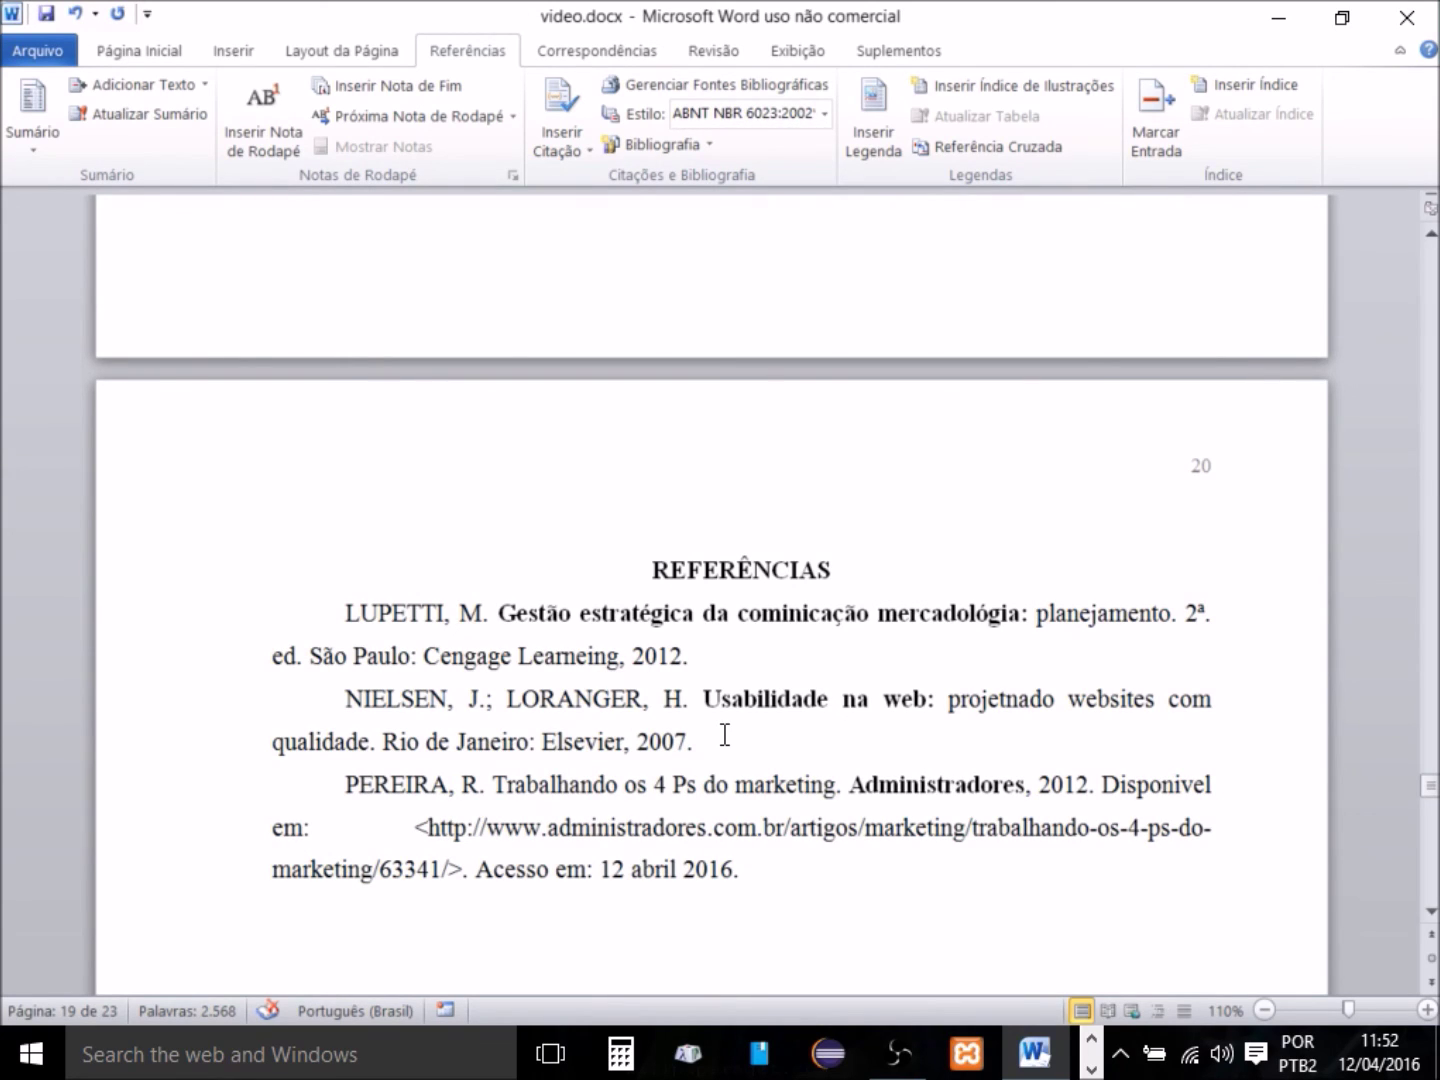
left_click_drag(342, 603, 992, 845)
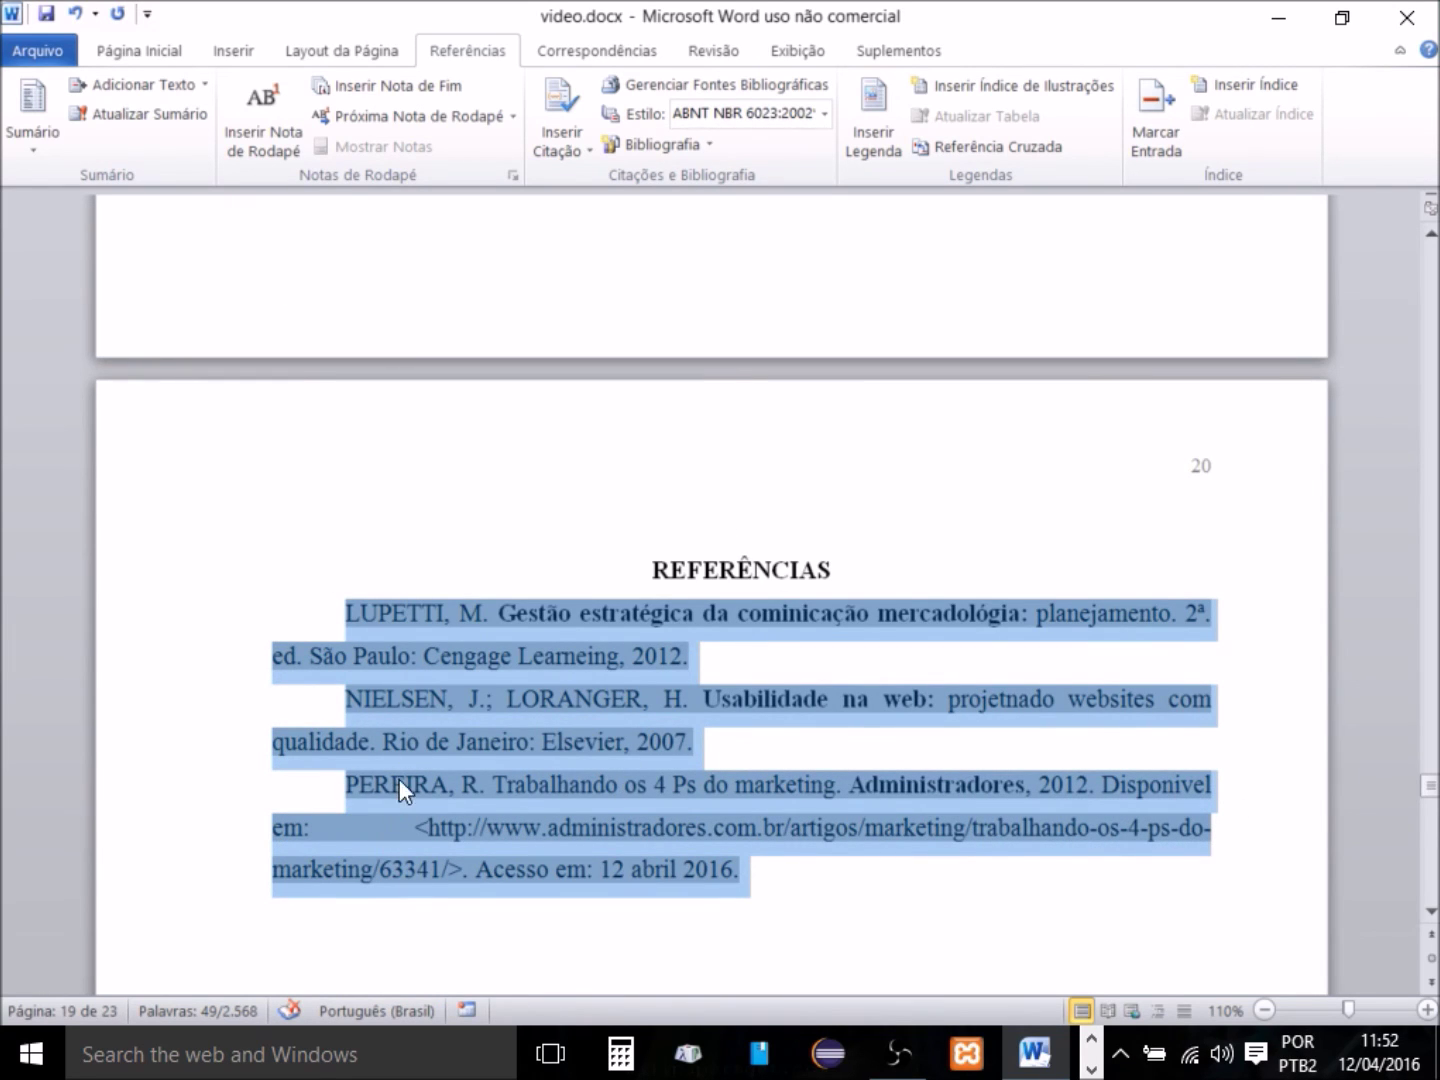
left_click(168, 57)
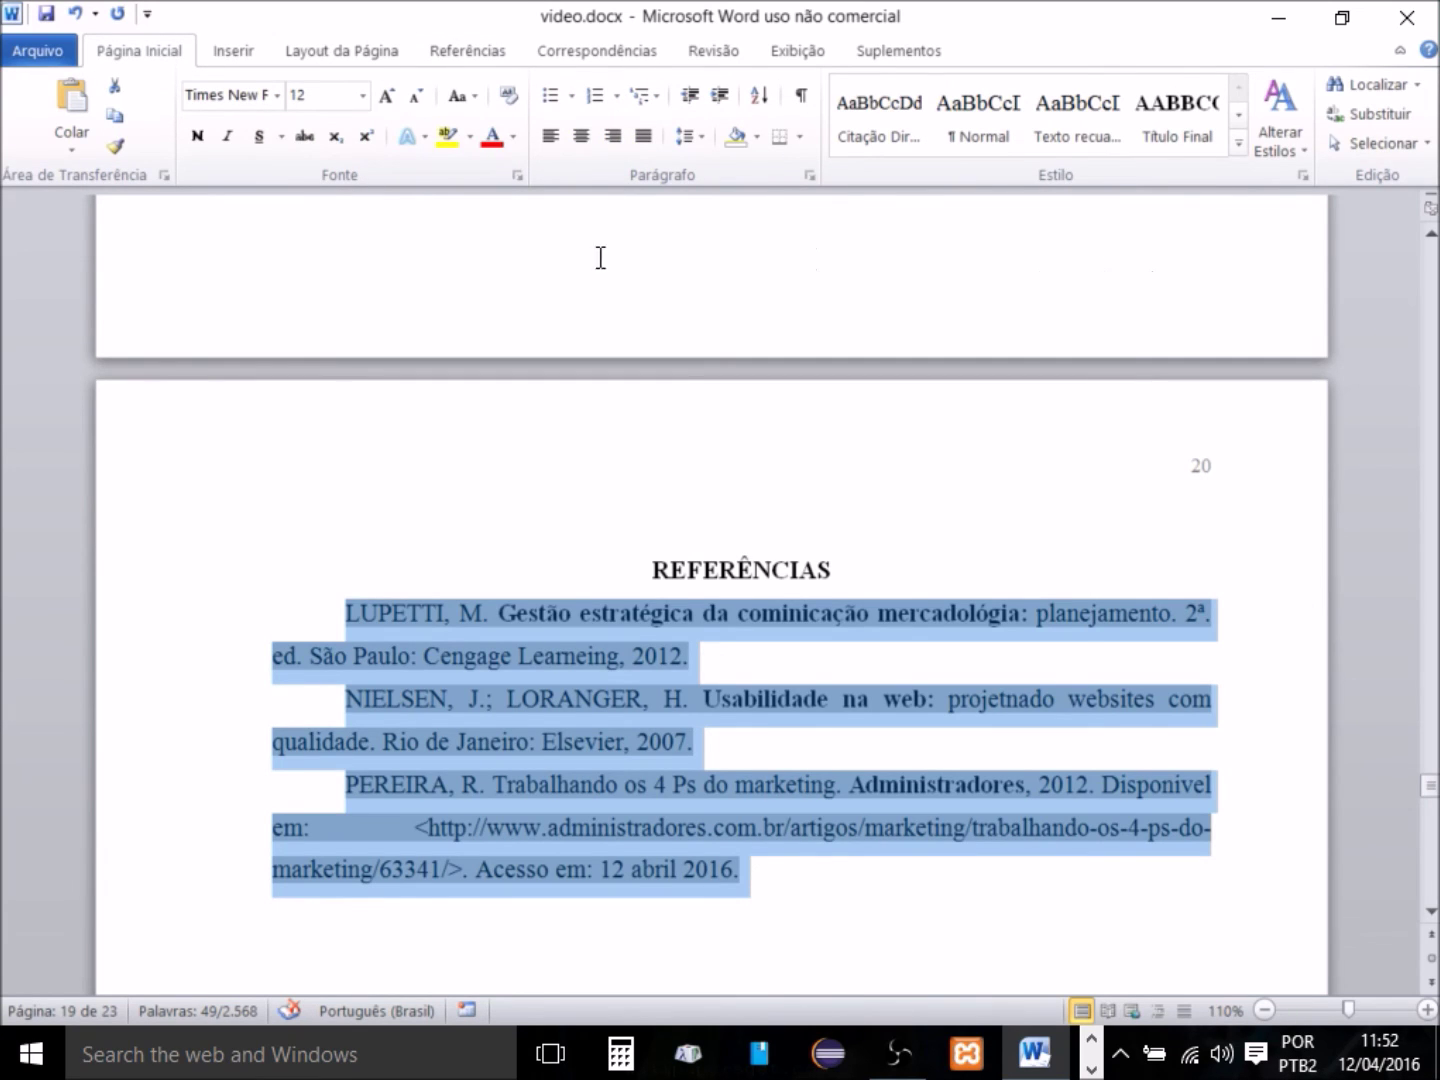
left_click(810, 177)
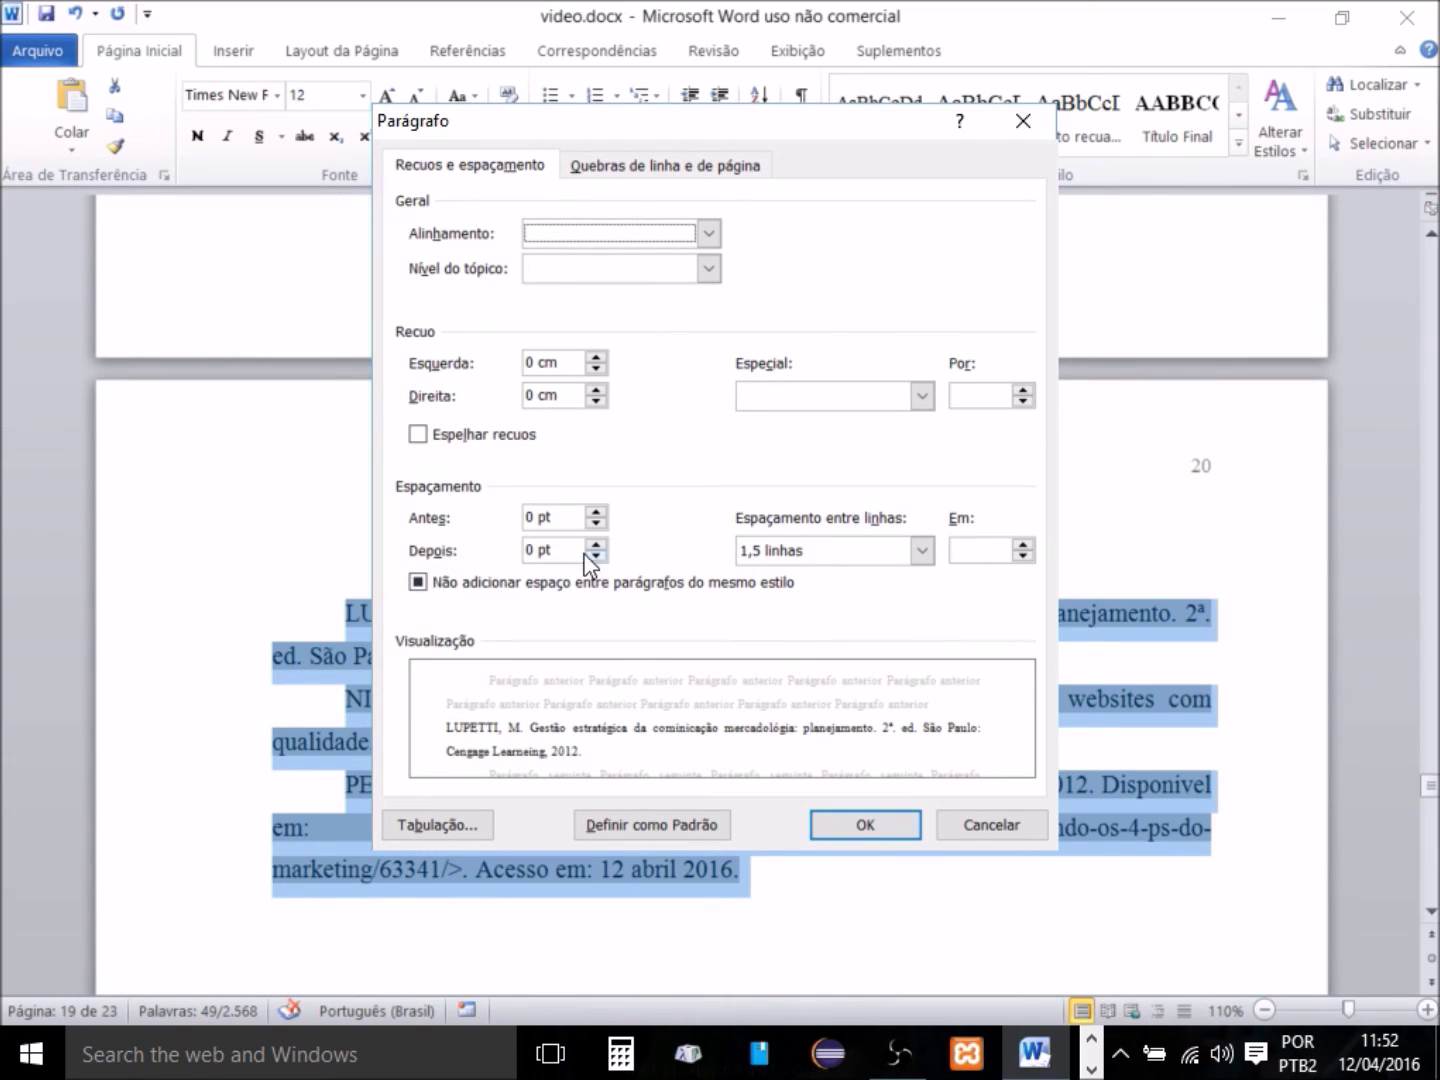
left_click(533, 548)
left_click_drag(533, 548, 521, 549)
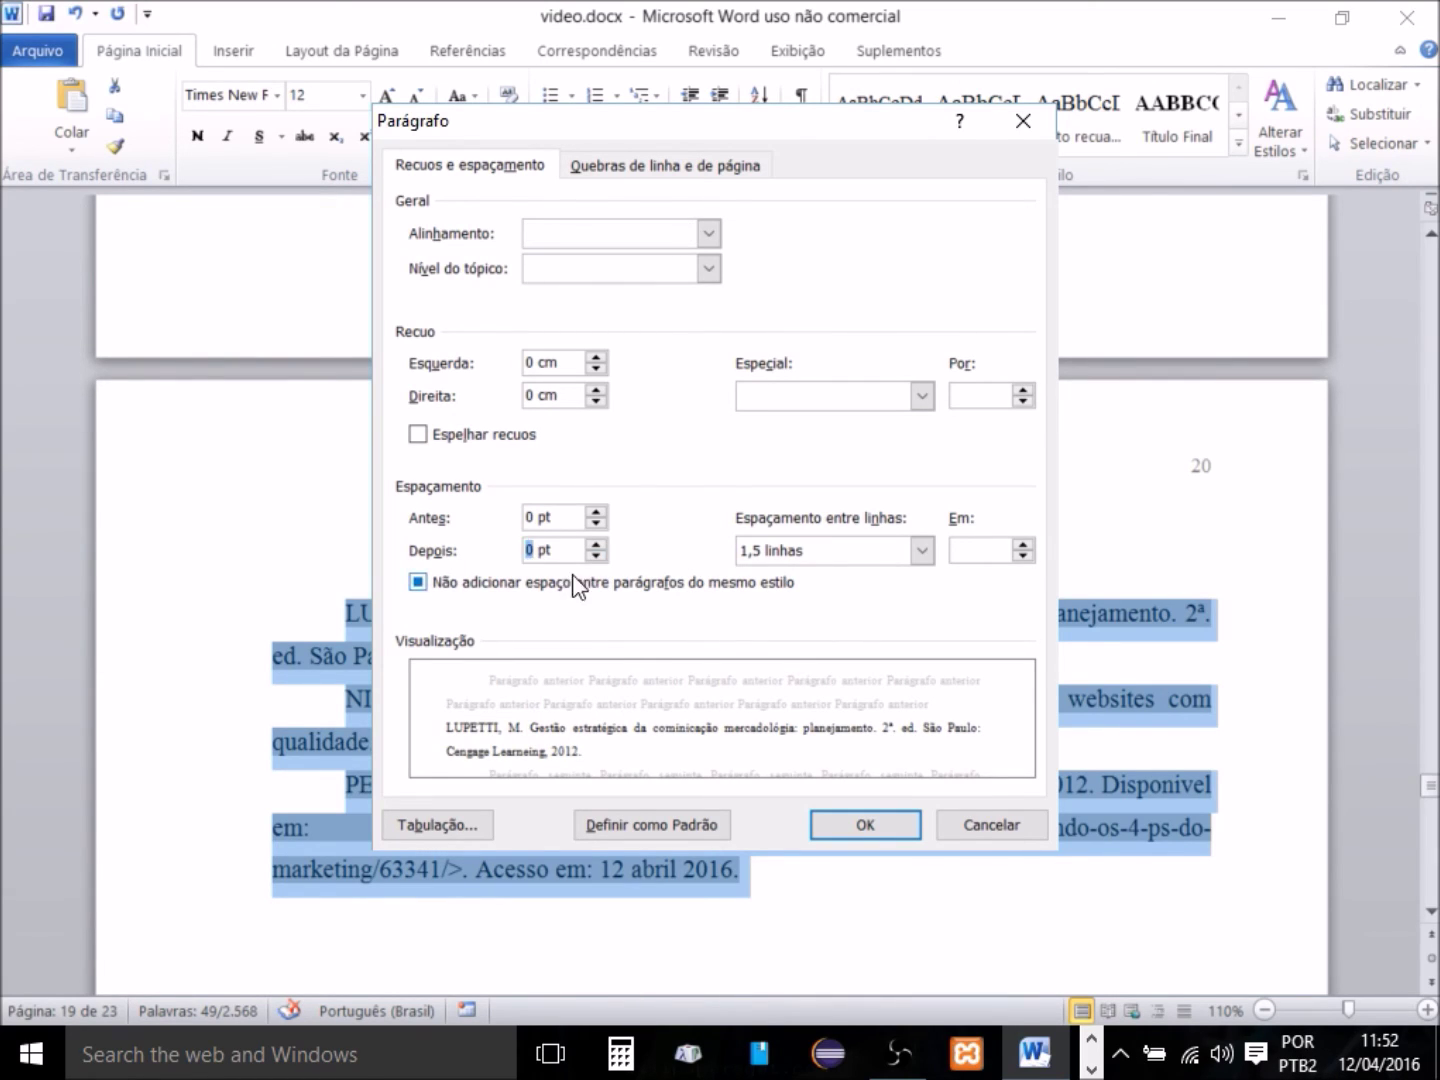
type("12")
left_click(863, 824)
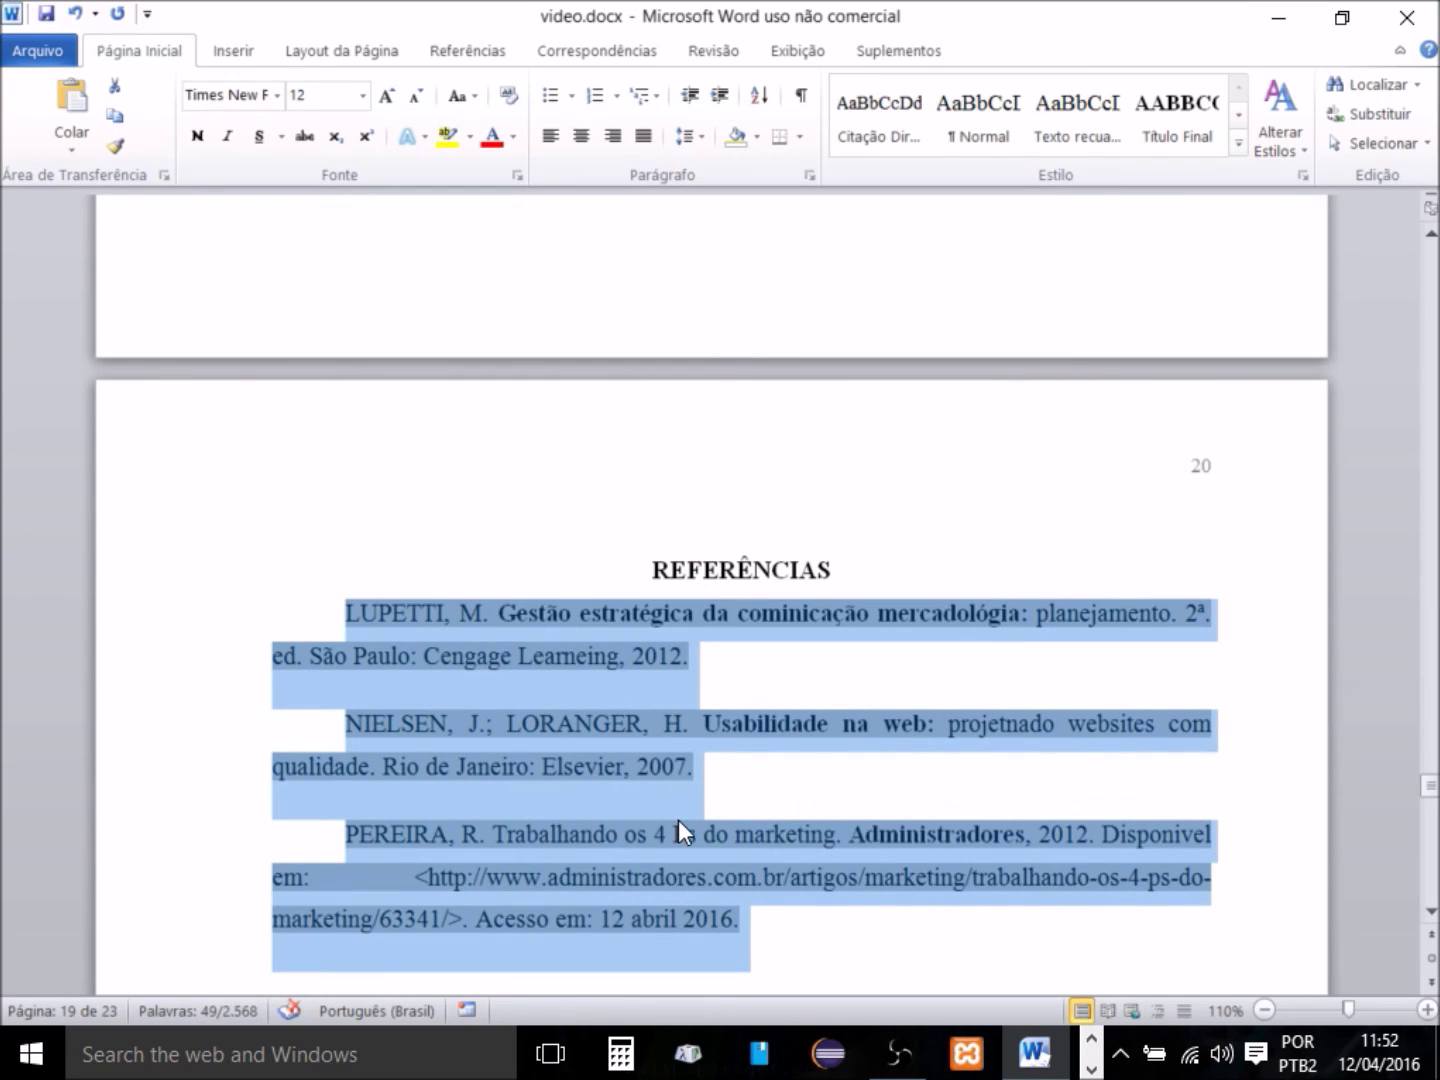
Remove the first-line indent from the bibliography entries under REFERÊNCIAS by setting the special indent to (nenhum).
left_click(809, 175)
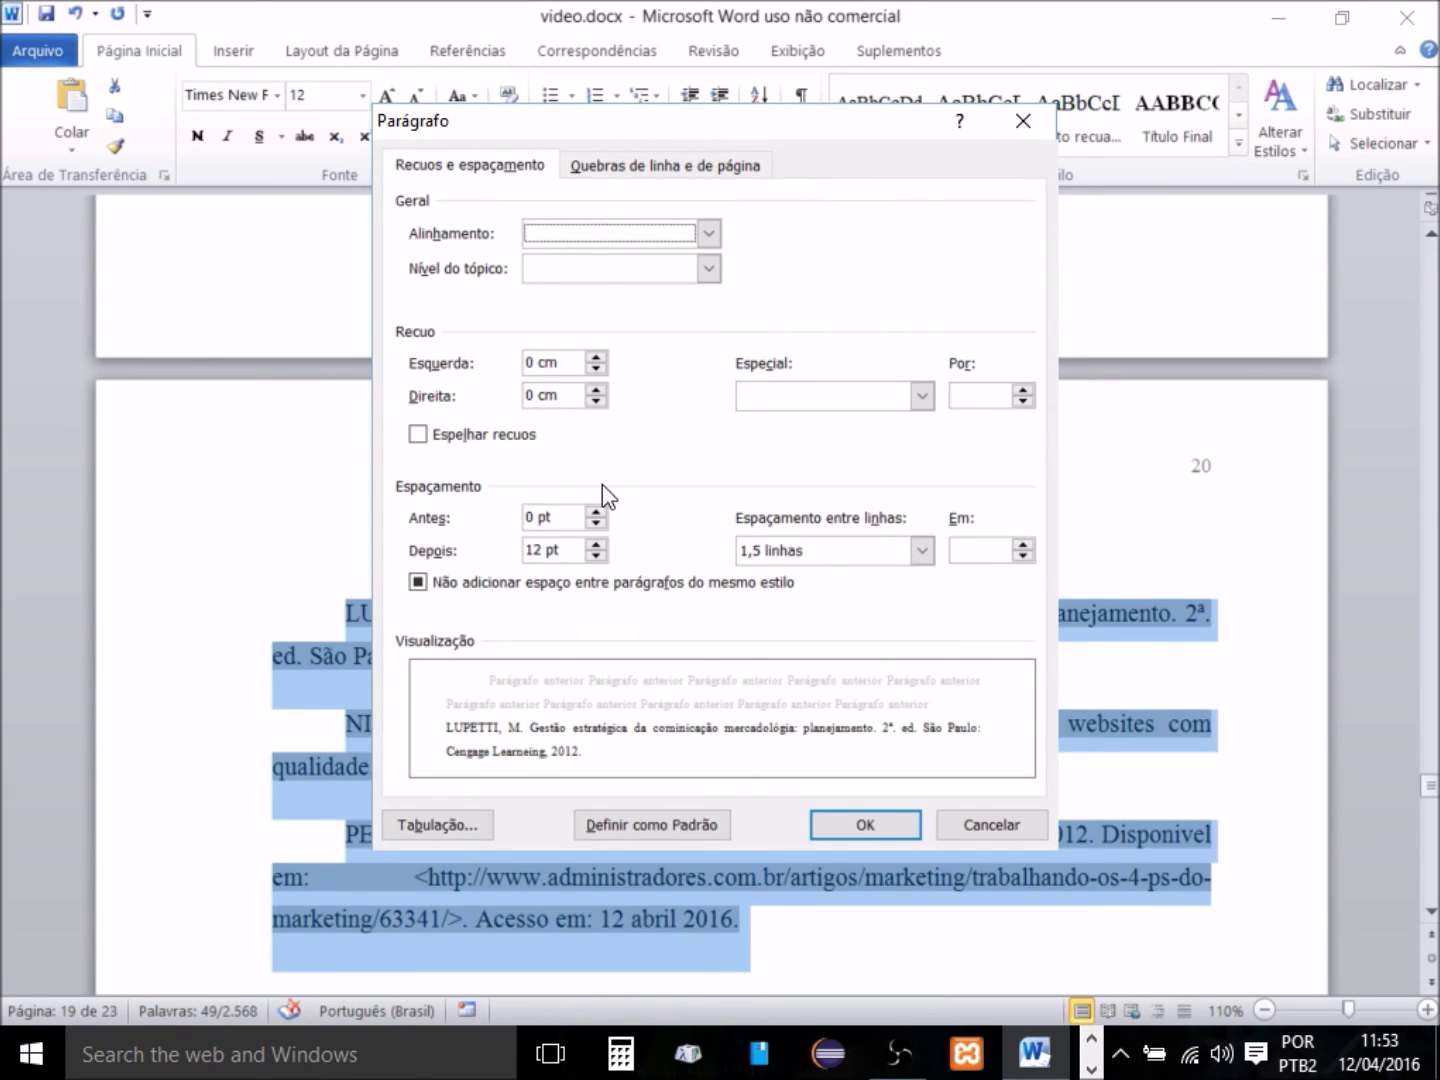
left_click(922, 397)
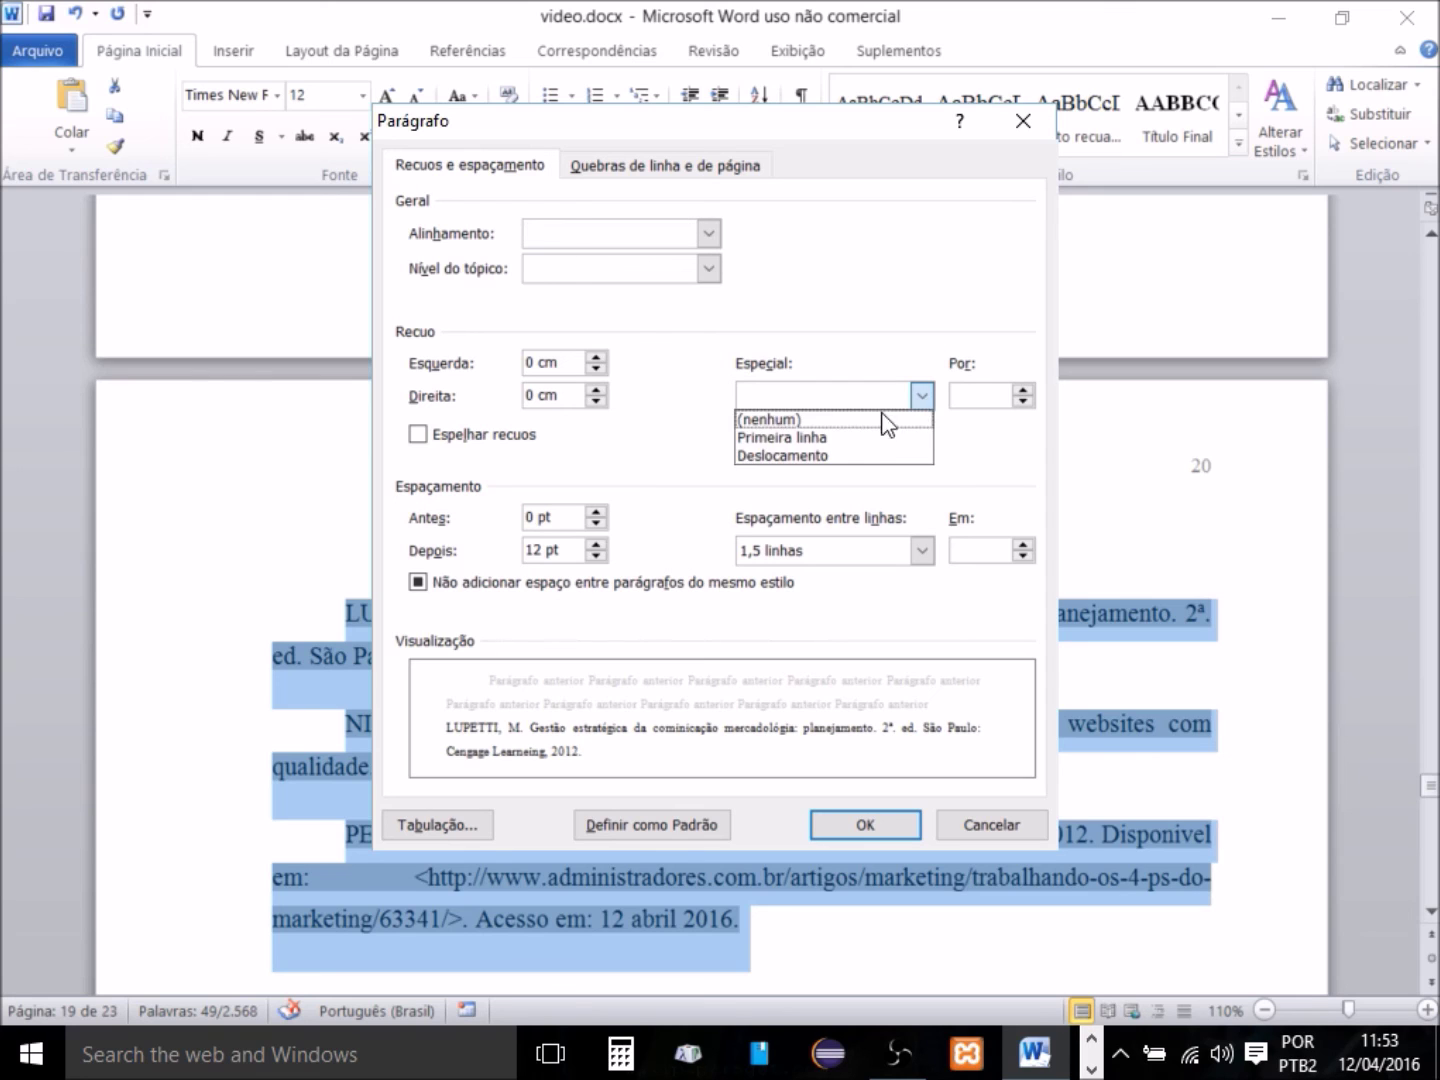
left_click(887, 416)
left_click(863, 822)
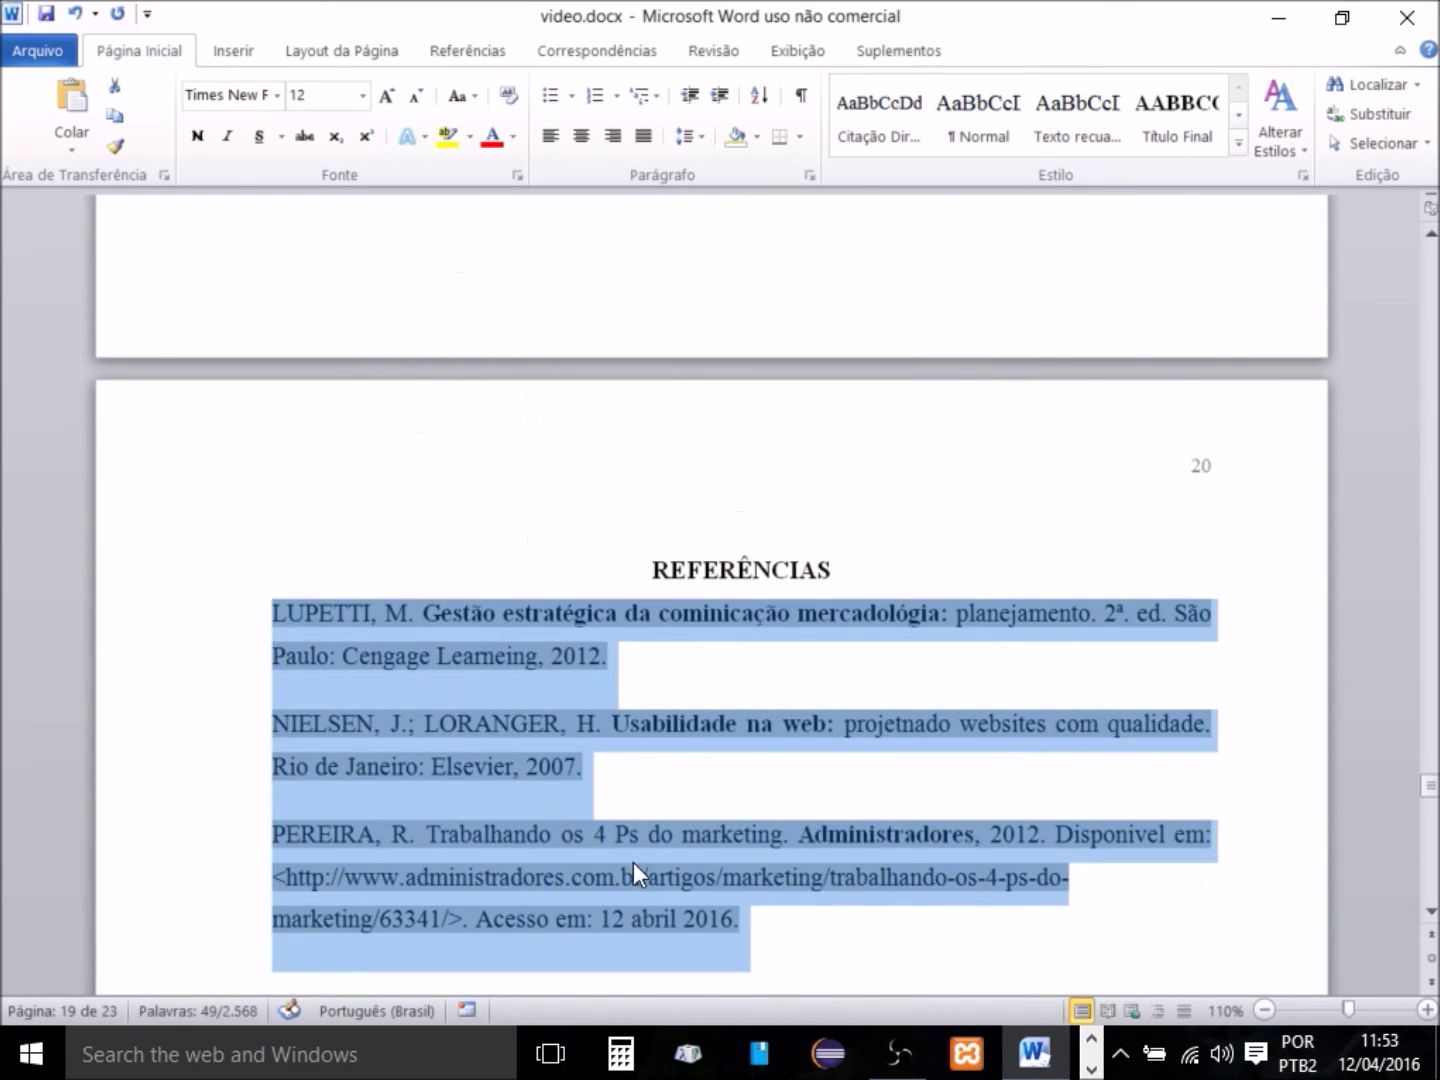
left_click(643, 797)
scroll(644, 798, "down", 3)
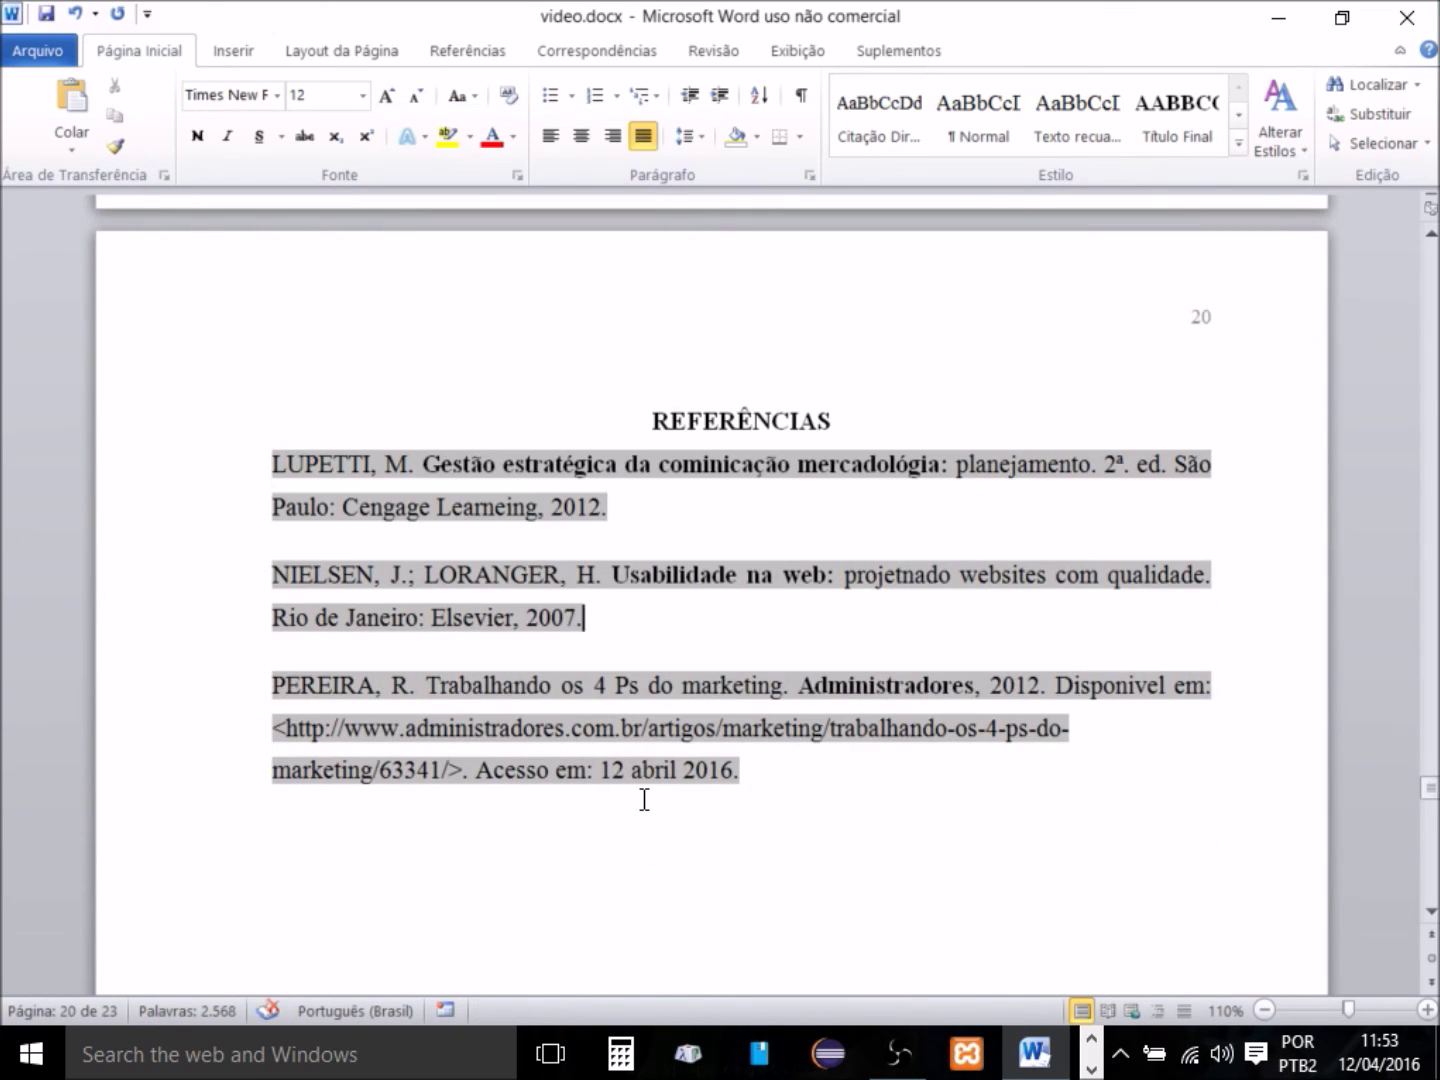